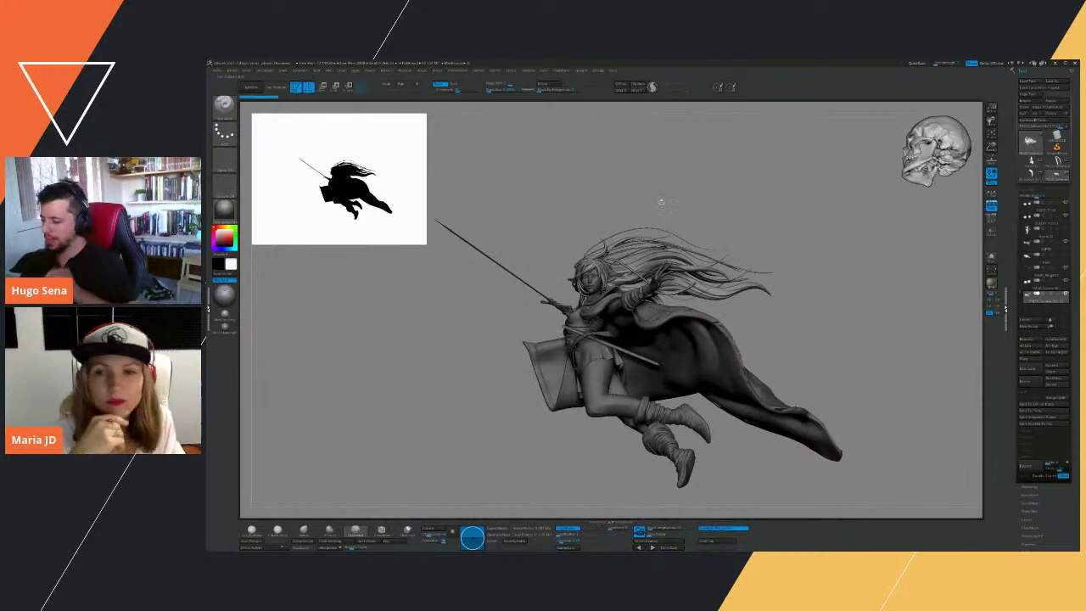
Switch from the caped warrior to the long-haired sword-wielding figure and examine the hair flow and silhouette from several sides.
left_click_drag(660, 199, 792, 240)
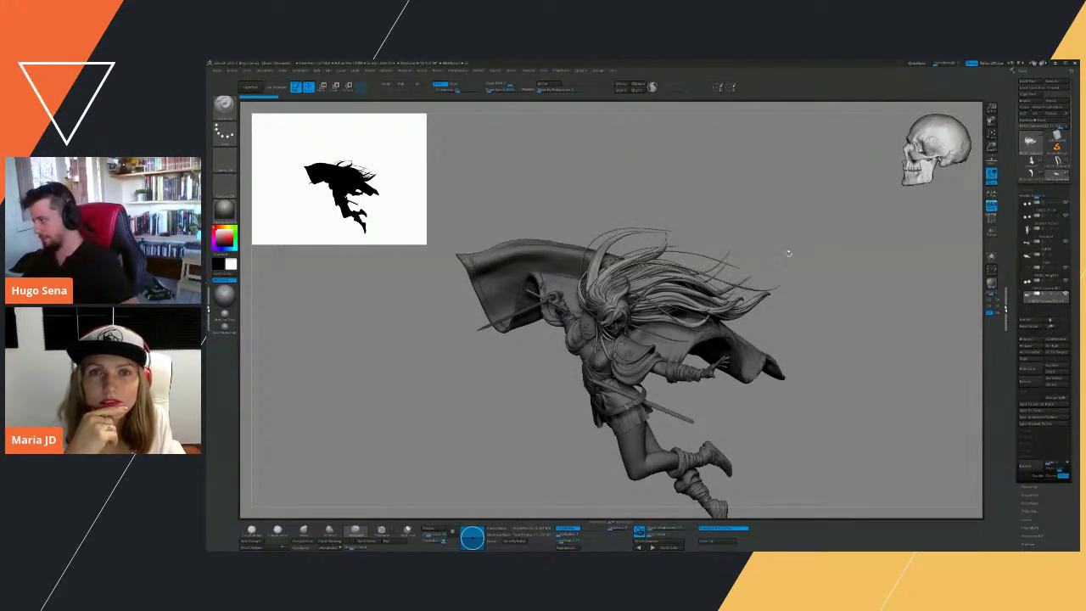
left_click_drag(798, 227, 755, 170, "alt")
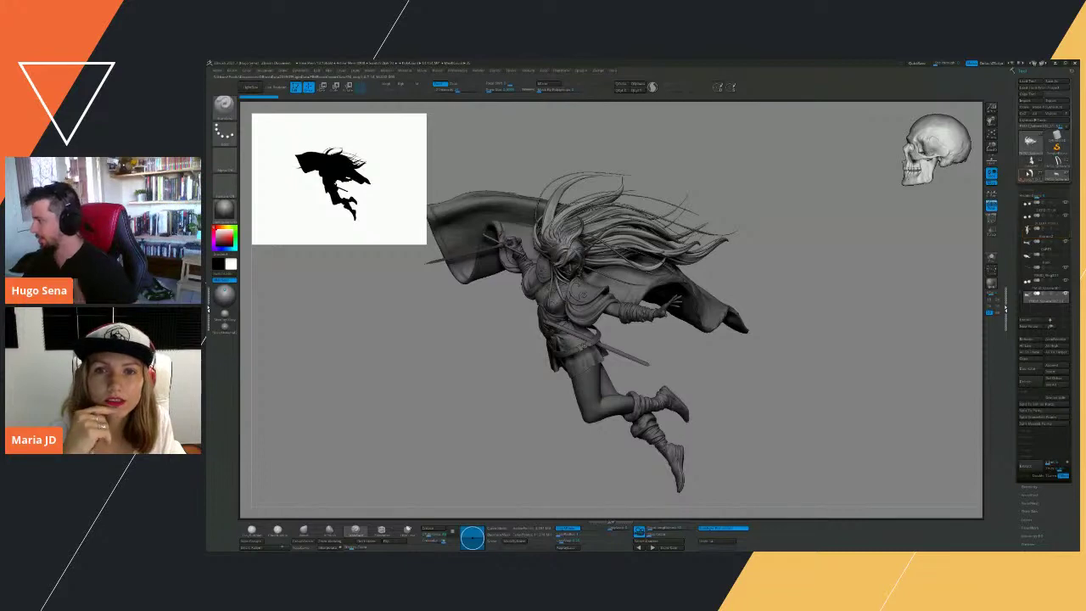
left_click(1030, 170)
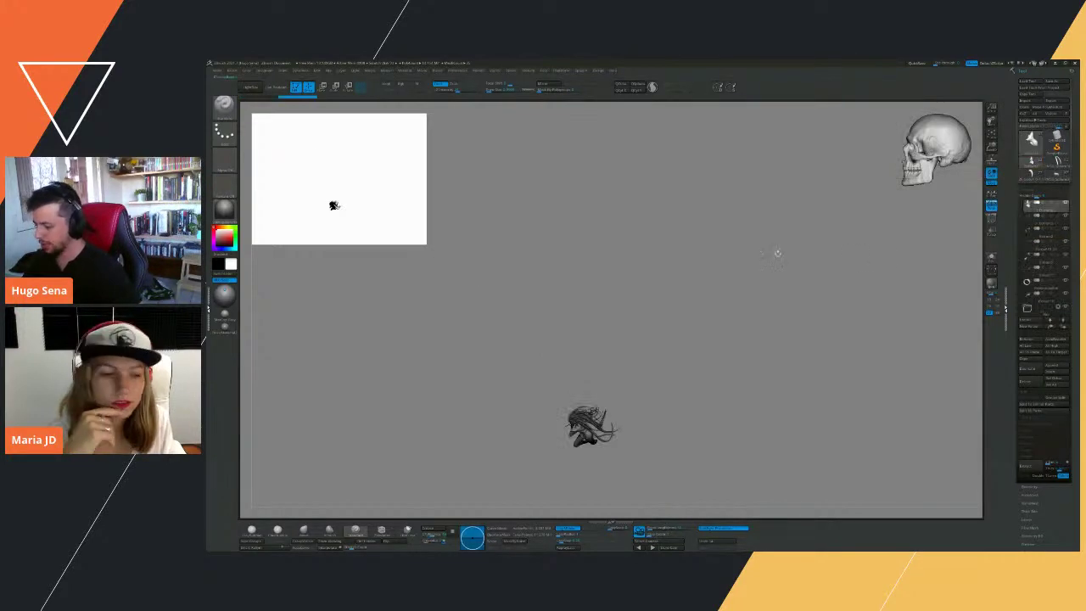
key("f")
key("f")
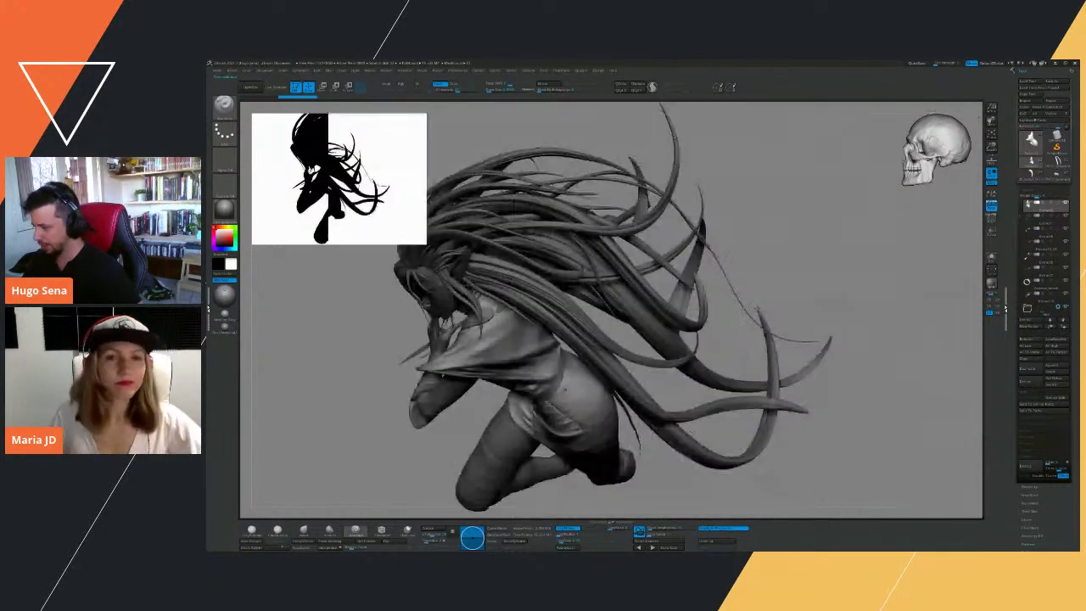
left_click_drag(806, 276, 792, 251)
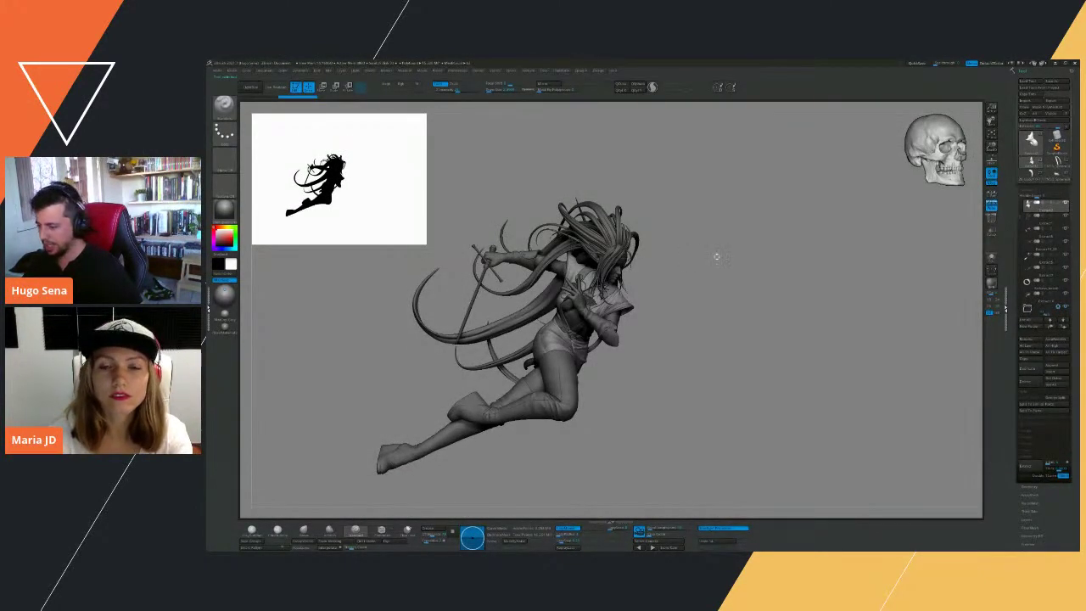
left_click_drag(717, 255, 727, 256)
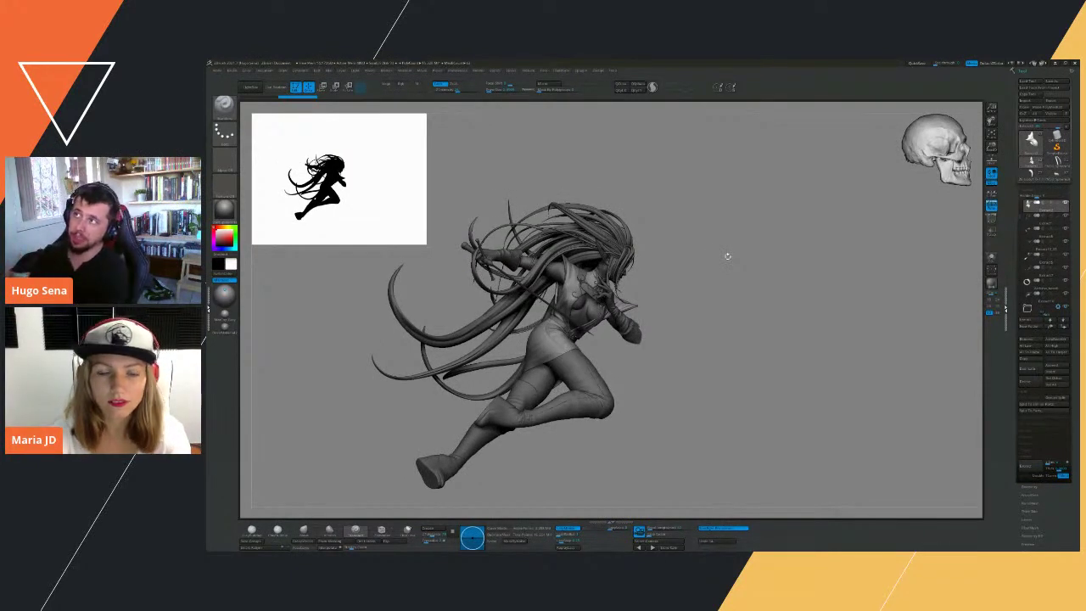
left_click_drag(722, 256, 781, 237)
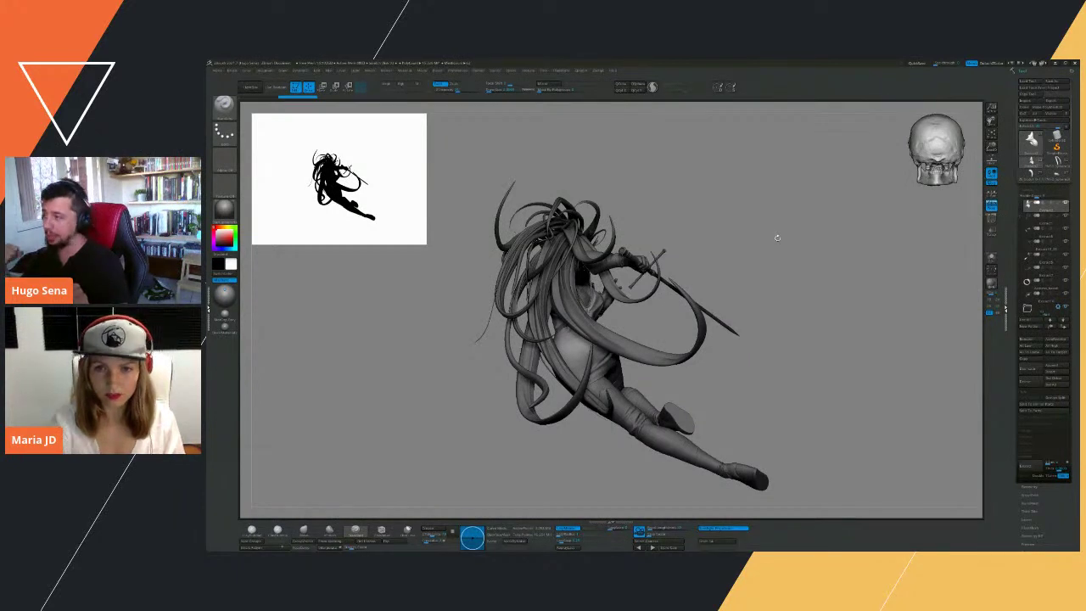
left_click_drag(752, 206, 764, 207)
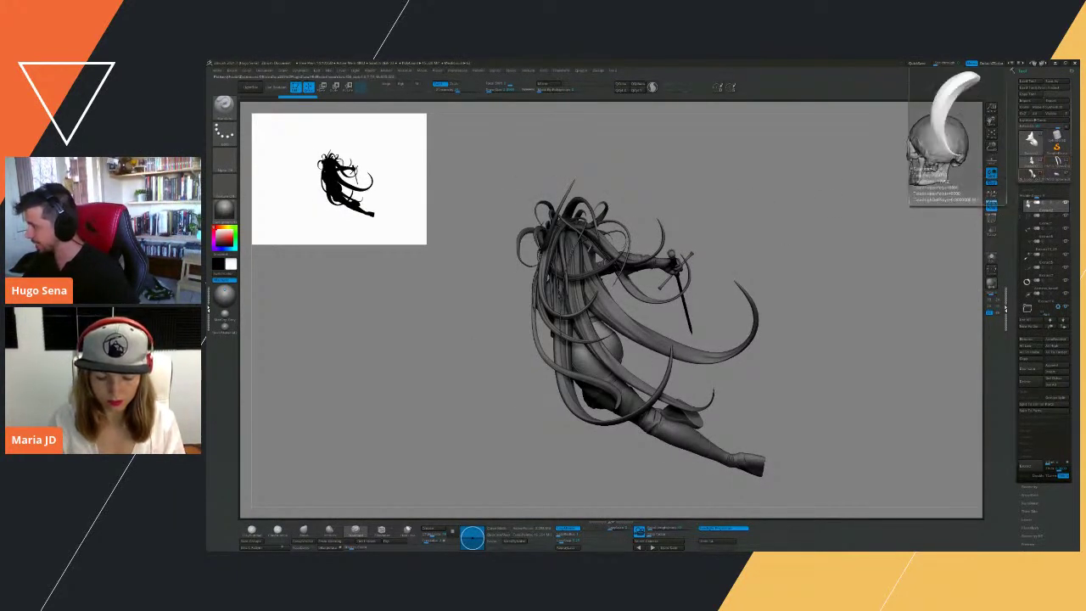
Load the white-haired armoured character and check its shapes with a flat unshaded material from the front and side.
left_click(1033, 176)
left_click_drag(787, 219, 596, 336)
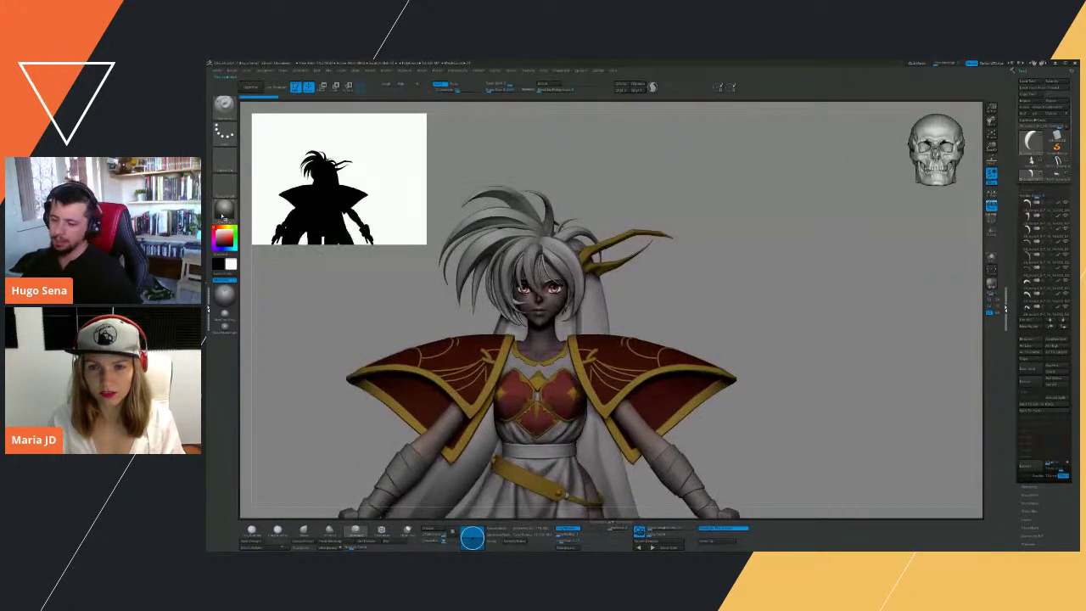
left_click(224, 210)
left_click(259, 335)
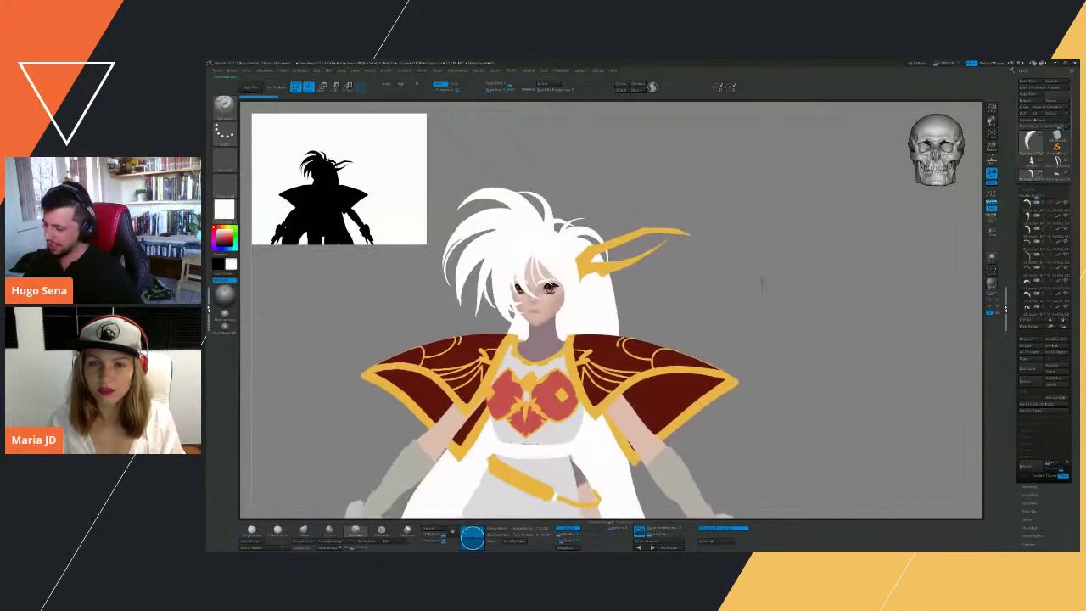
left_click(224, 209)
left_click_drag(813, 234, 793, 236, "shift")
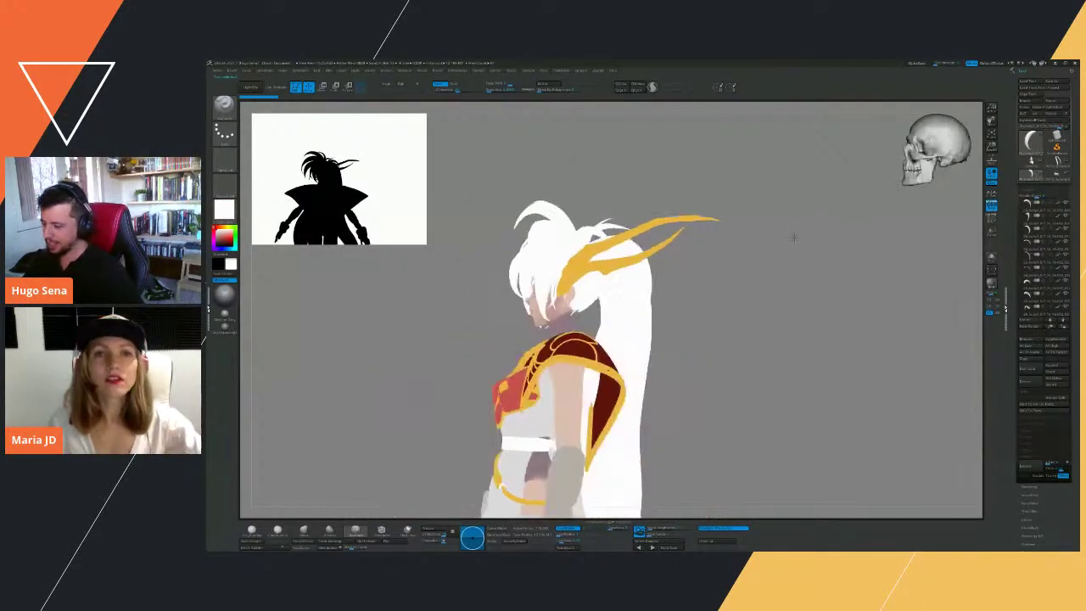
left_click_drag(776, 314, 775, 178, "alt")
left_click_drag(779, 219, 826, 223, "shift")
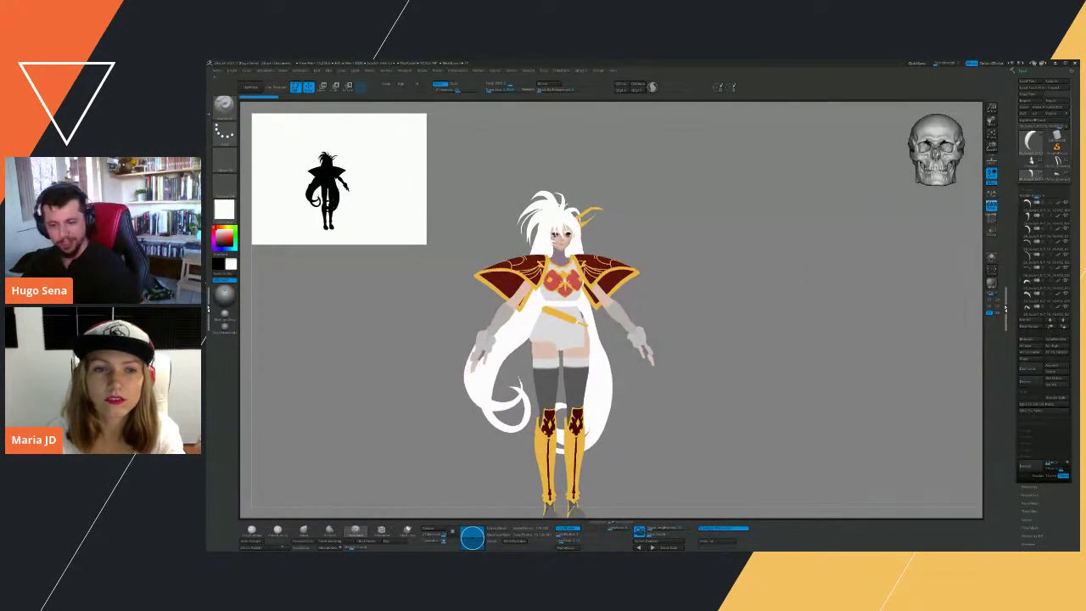
Apply a shaded material to the armoured character and examine the ponytail from behind.
key("m")
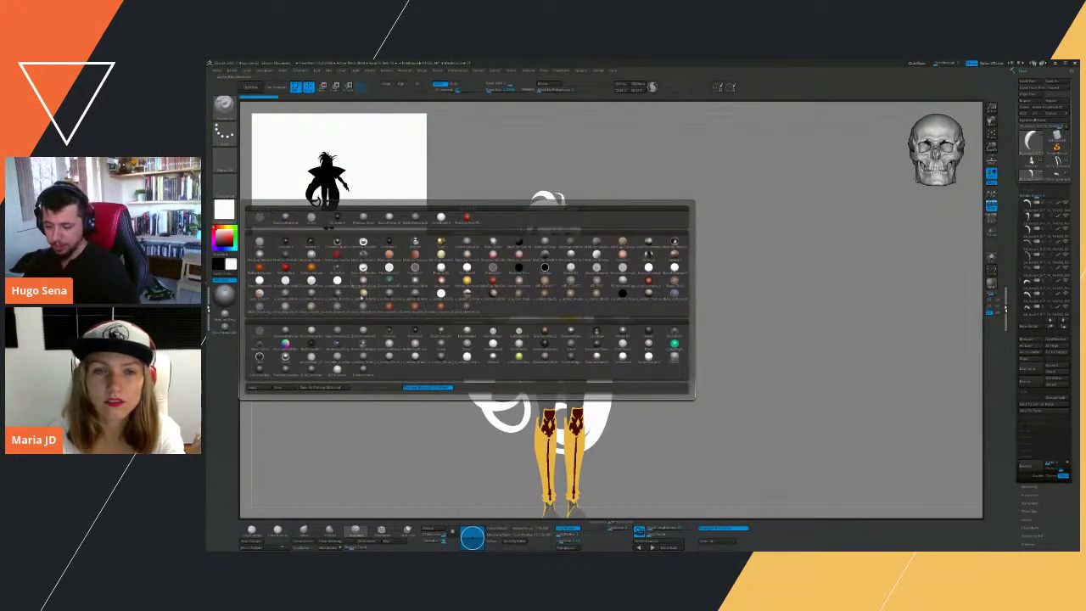
left_click(311, 332)
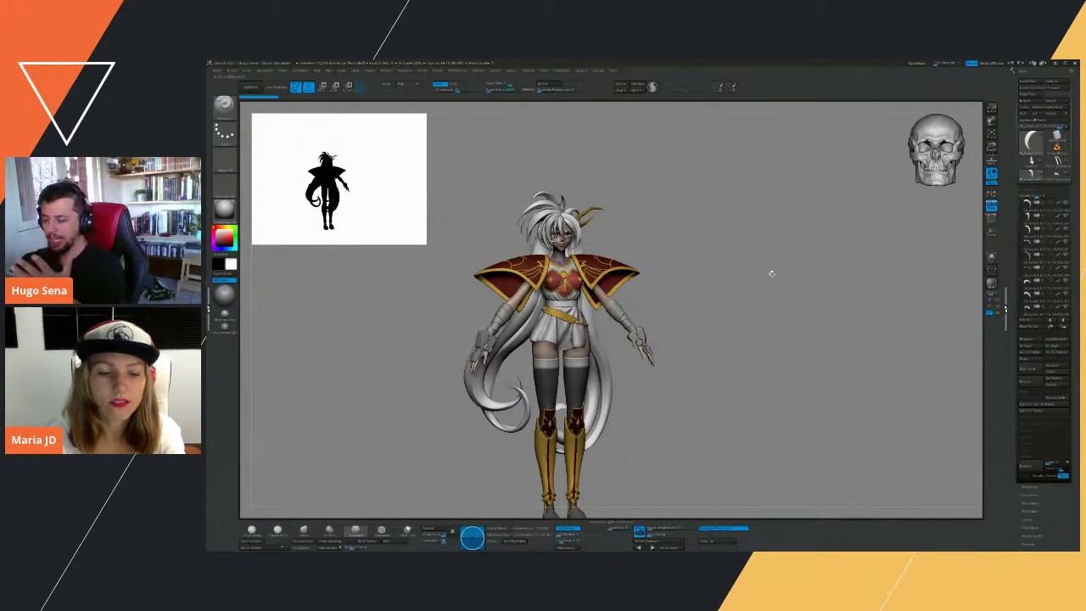
left_click_drag(763, 268, 696, 210)
left_click_drag(509, 212, 859, 232, "alt")
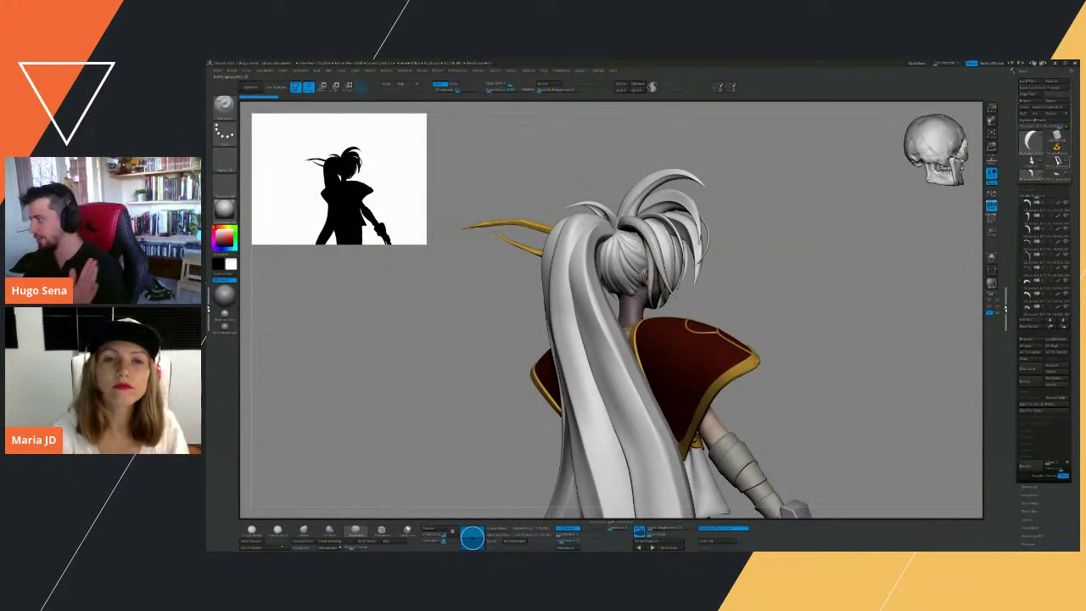
Load the female head bust and examine its layered hair strands from below, the sides and above.
left_click(1059, 162)
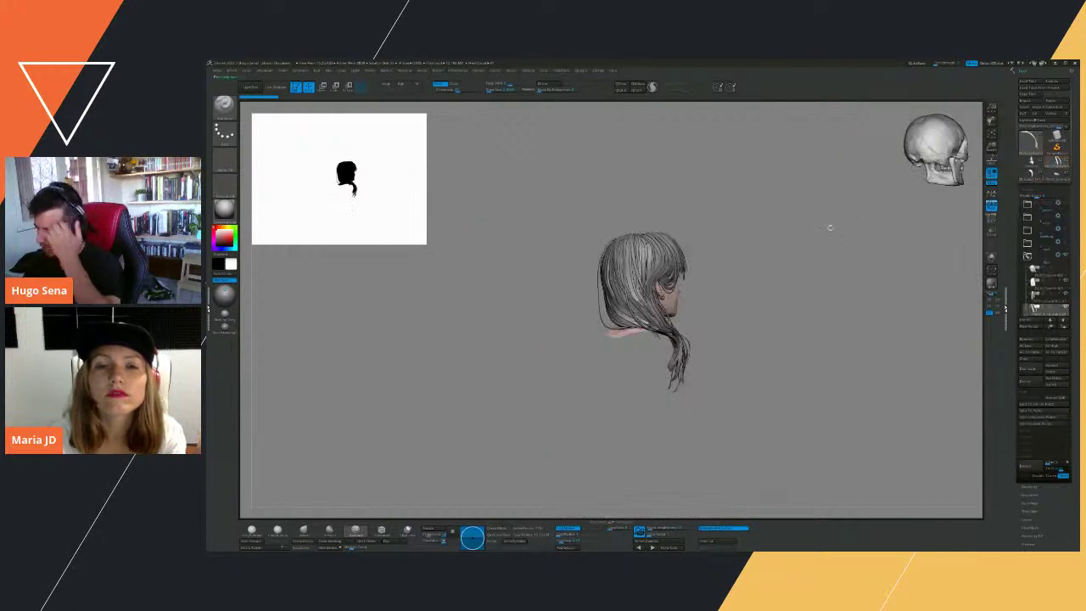
left_click_drag(829, 226, 449, 141)
left_click_drag(849, 215, 819, 210)
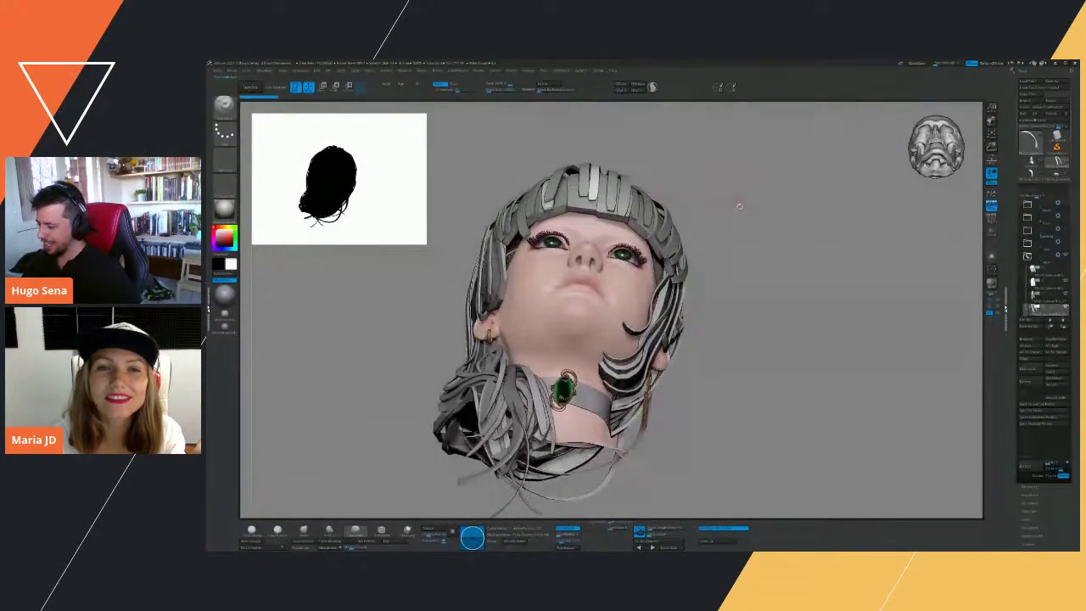
left_click_drag(739, 205, 441, 207)
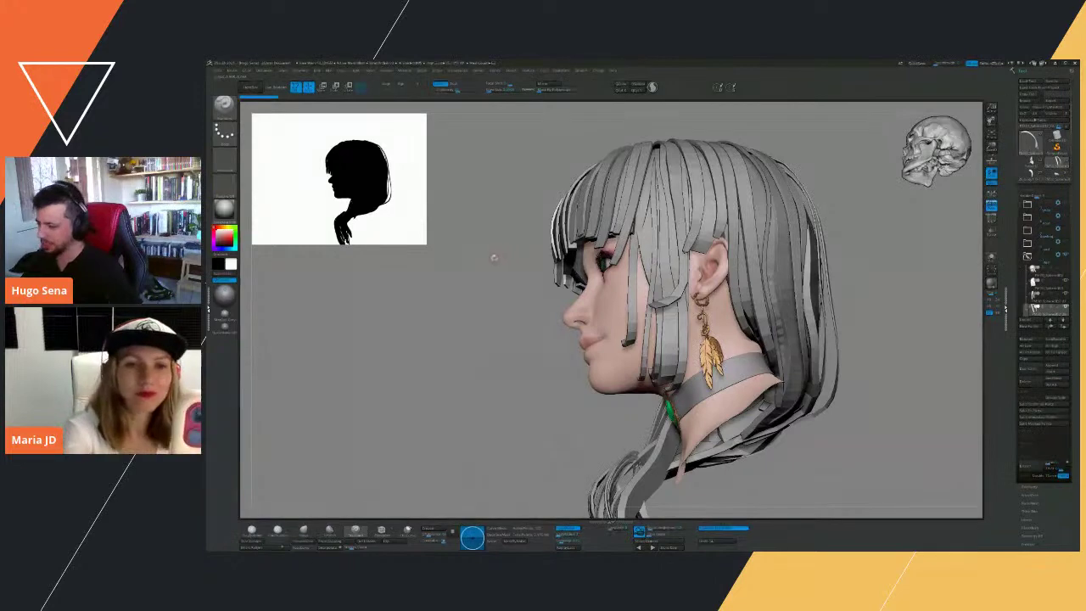
left_click_drag(492, 257, 520, 386)
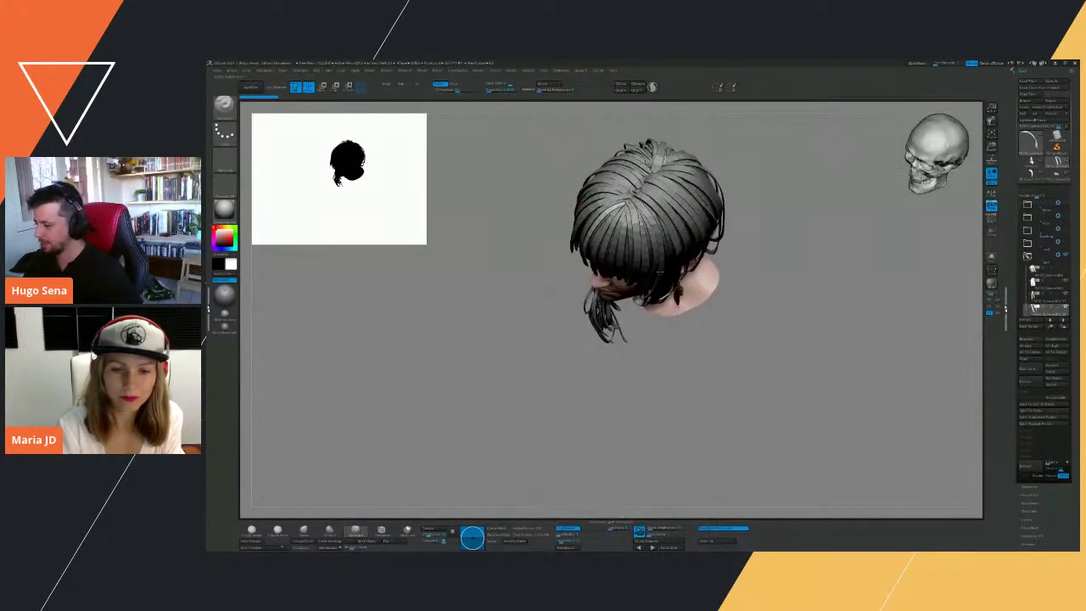
left_click_drag(765, 241, 506, 218)
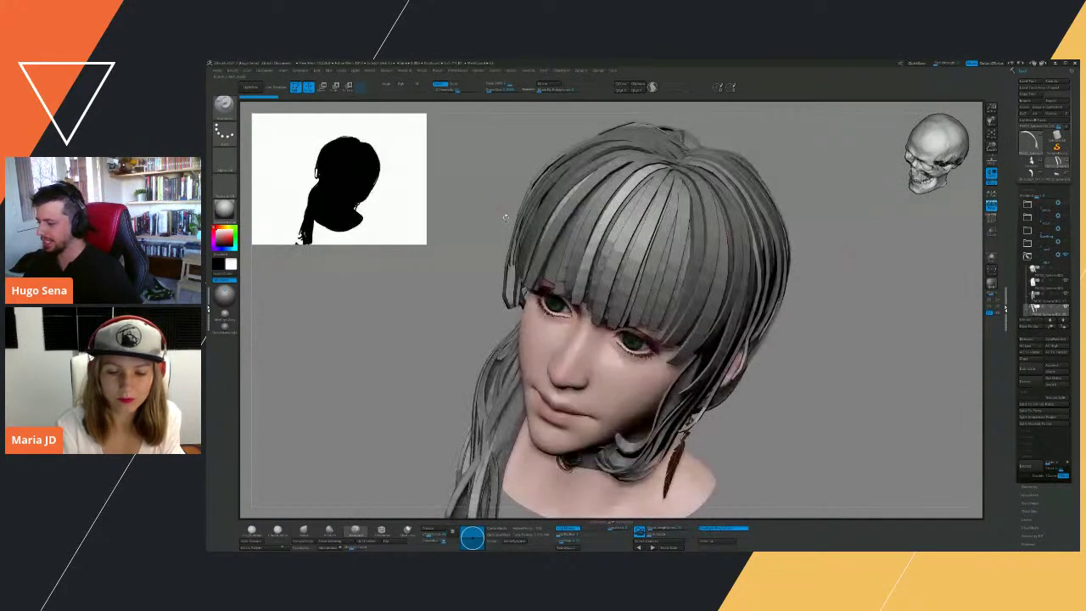
left_click_drag(455, 269, 817, 300)
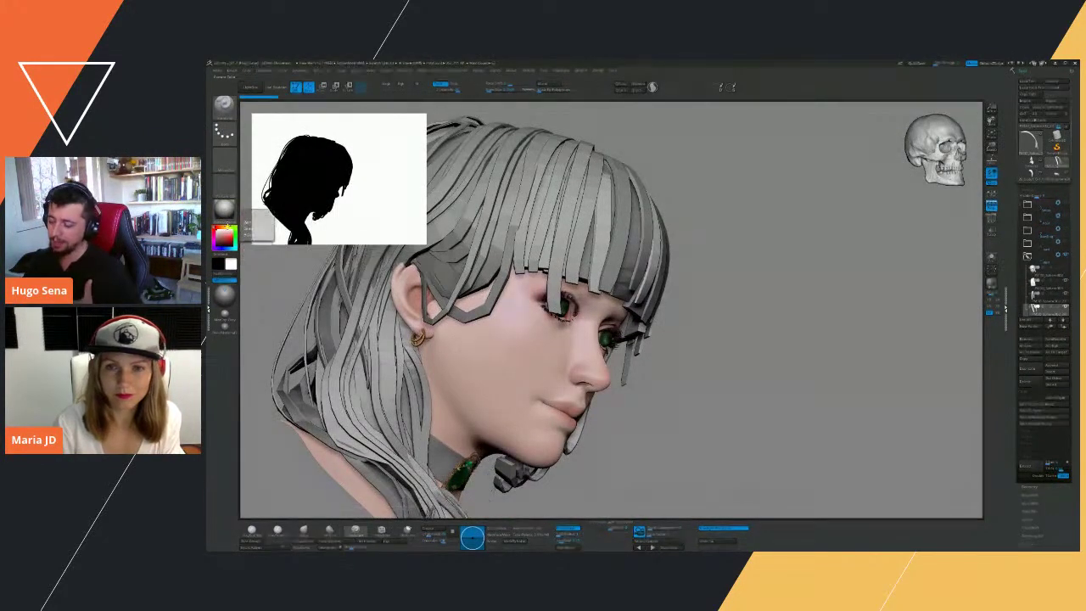
Apply a flat unshaded material to the bust's hair and frame the whole bust.
left_click(225, 216)
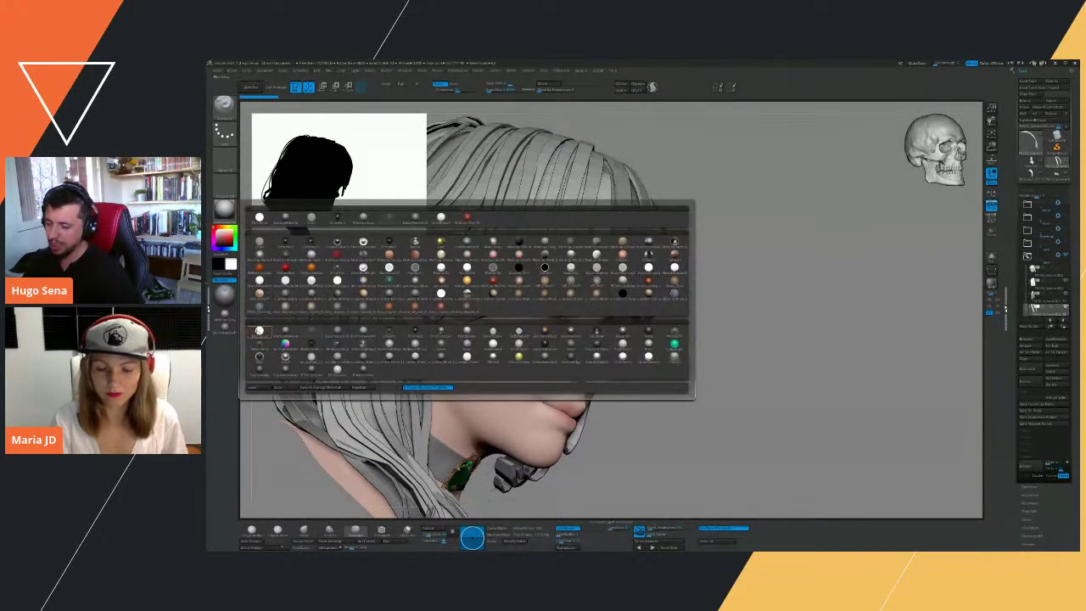
left_click(261, 330)
left_click_drag(813, 286, 670, 280, "alt")
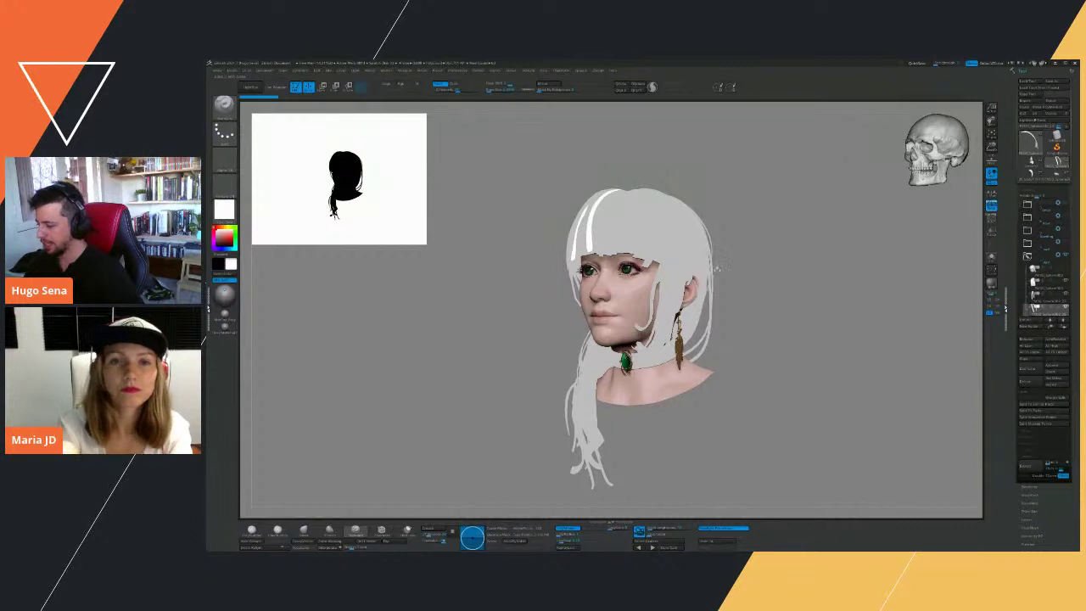
Preview the bust's flat-shaded hair in red, blue and purple.
left_click(225, 296)
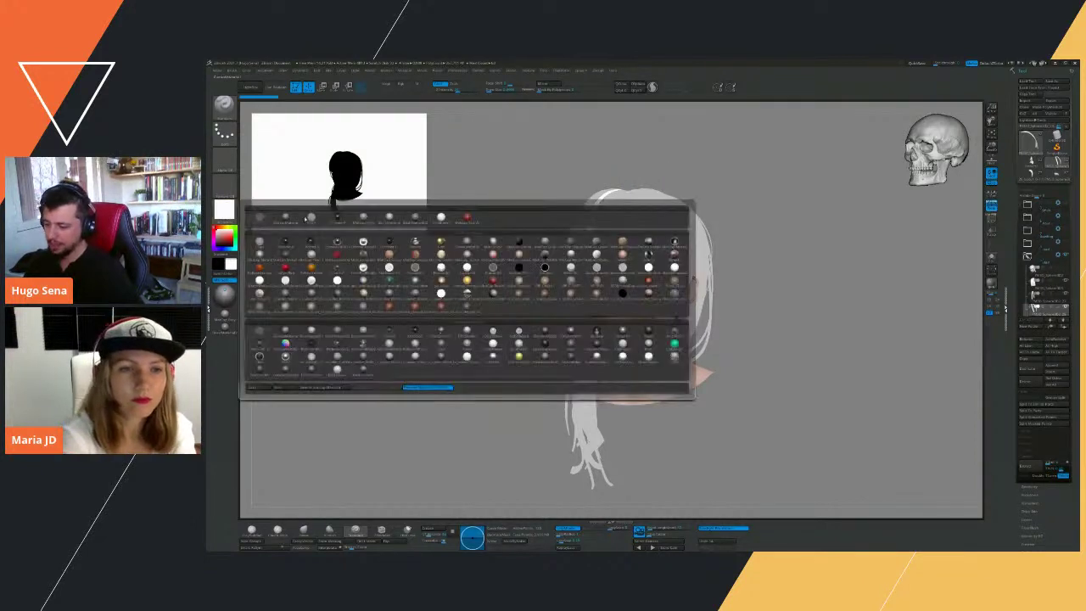
left_click(227, 239)
left_click_drag(228, 238, 229, 236)
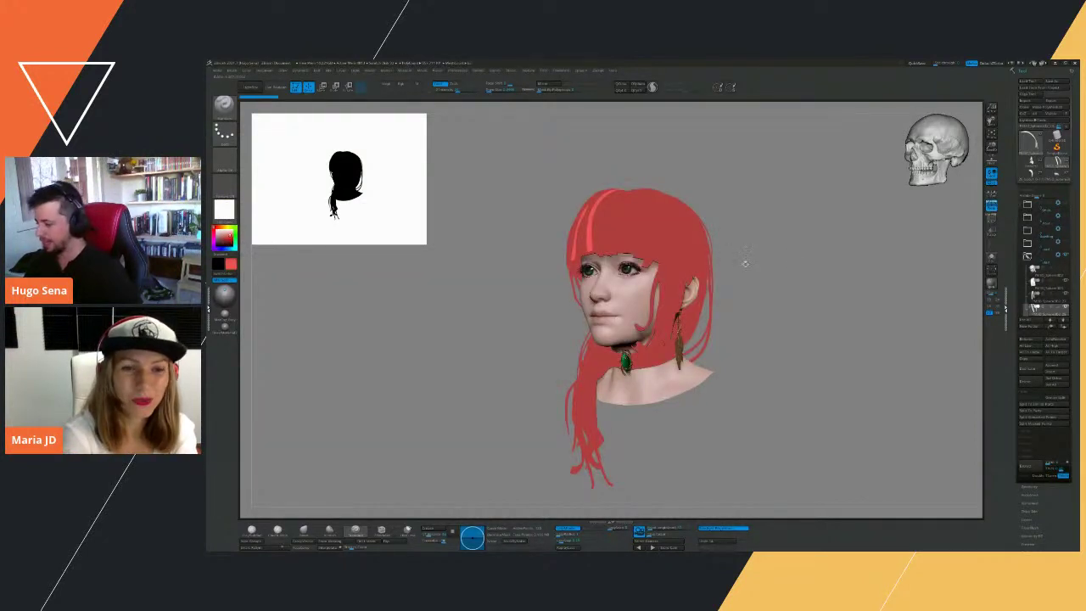
mouse_move(813, 261)
left_mouse_down()
mouse_move(839, 267)
mouse_move(805, 256)
mouse_move(832, 261)
left_mouse_up()
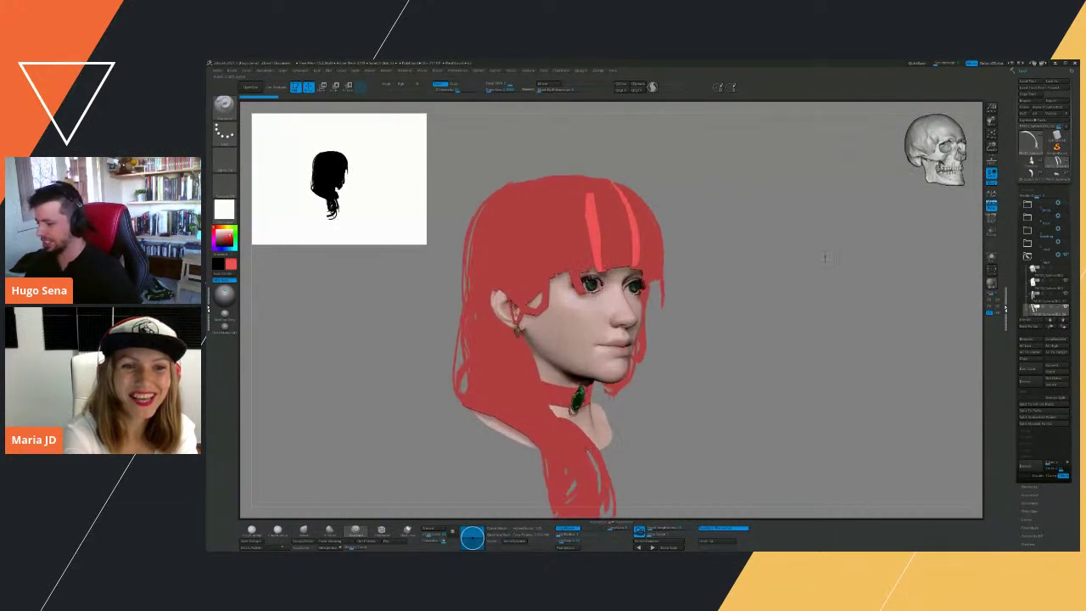
left_click(225, 249)
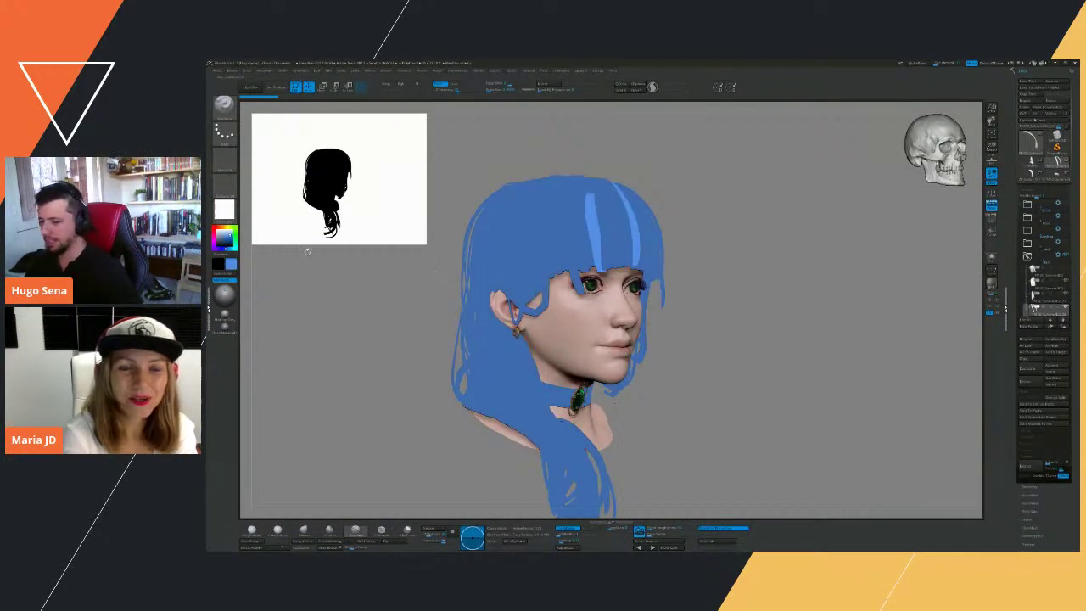
left_click(213, 248)
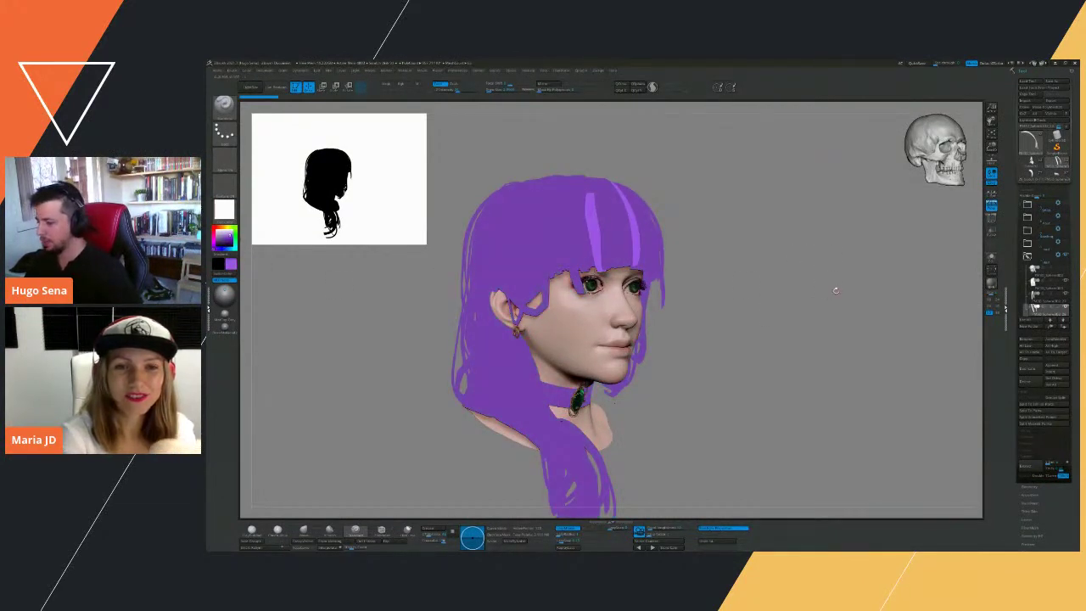
left_click_drag(836, 290, 826, 272)
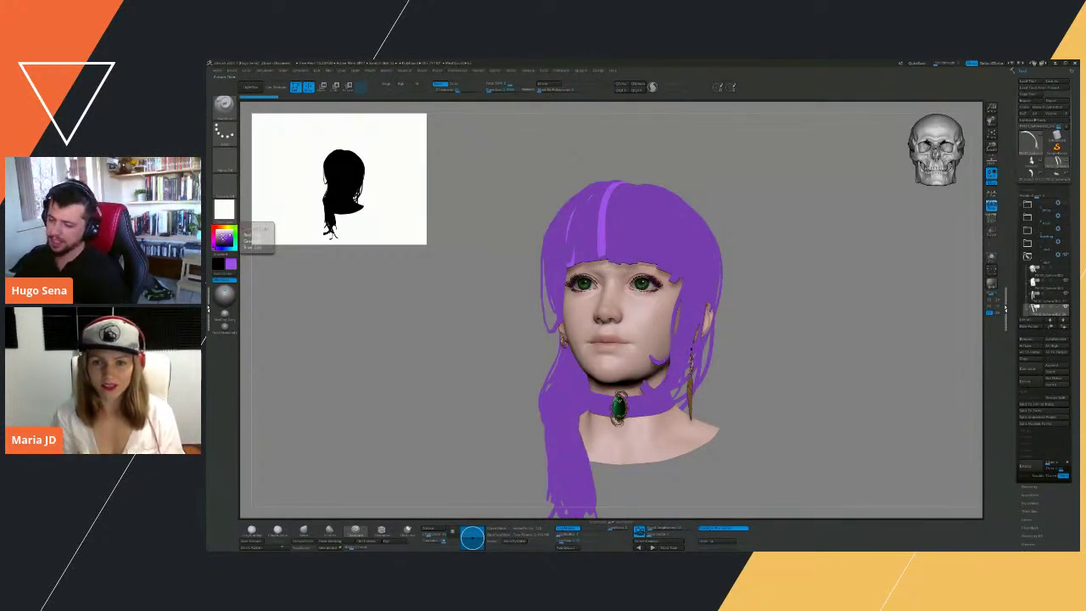
Set the bust's hair colour to near-white and apply a shaded material to it.
left_click_drag(218, 231, 217, 233)
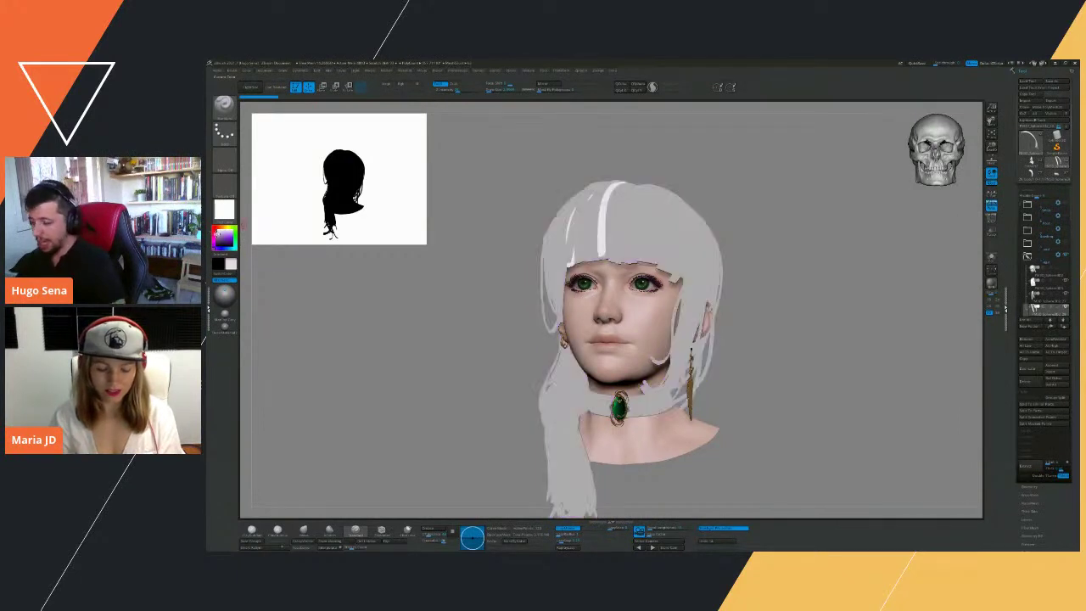
left_click(229, 296)
left_click_drag(785, 267, 830, 274)
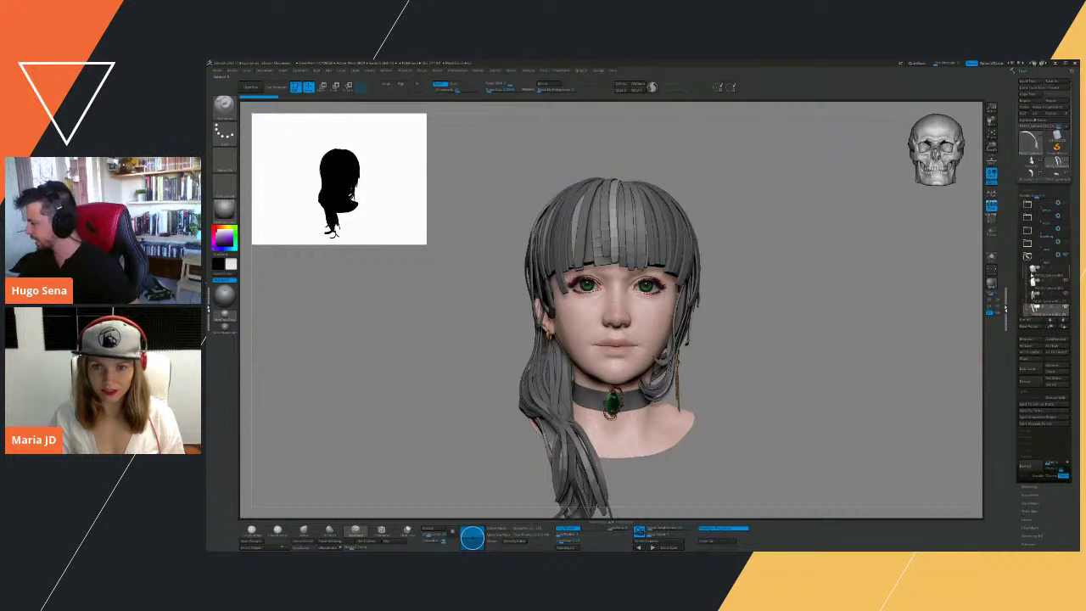
Select the bust's blocked-out base hair subtool, hide all other subtools, and turn the isolated hair mesh to its back.
left_click(1037, 275)
left_click(1067, 282)
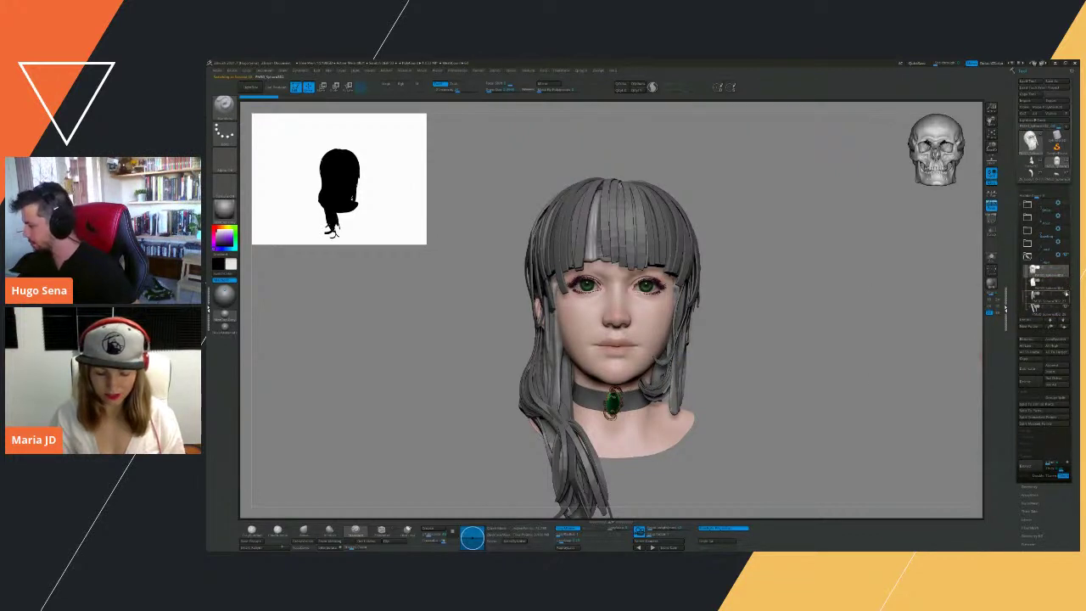
left_click(1066, 294)
left_click(1067, 307)
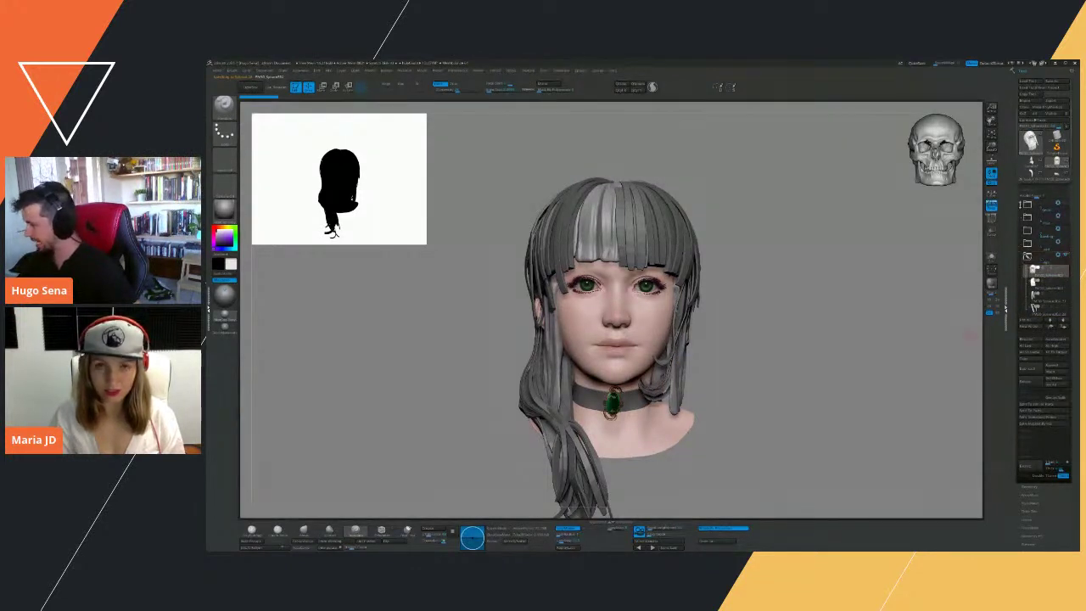
mouse_move(1018, 202)
left_mouse_down()
mouse_move(1018, 231)
mouse_move(1016, 192)
left_mouse_up()
left_click(1067, 295)
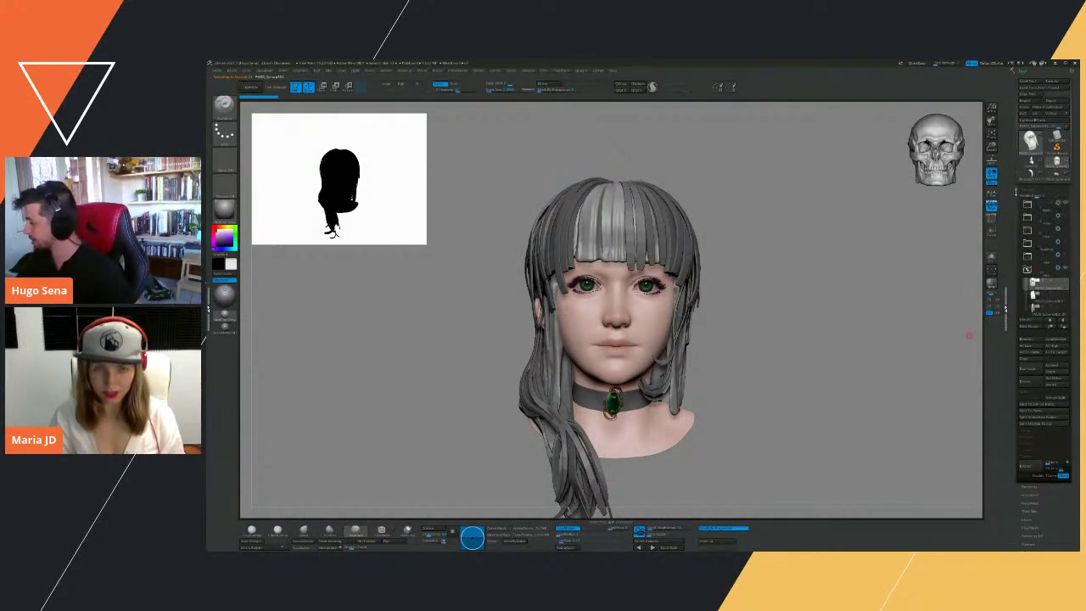
left_click(1067, 281, "shift")
left_click(1067, 282, "shift")
left_click_drag(908, 308, 806, 317)
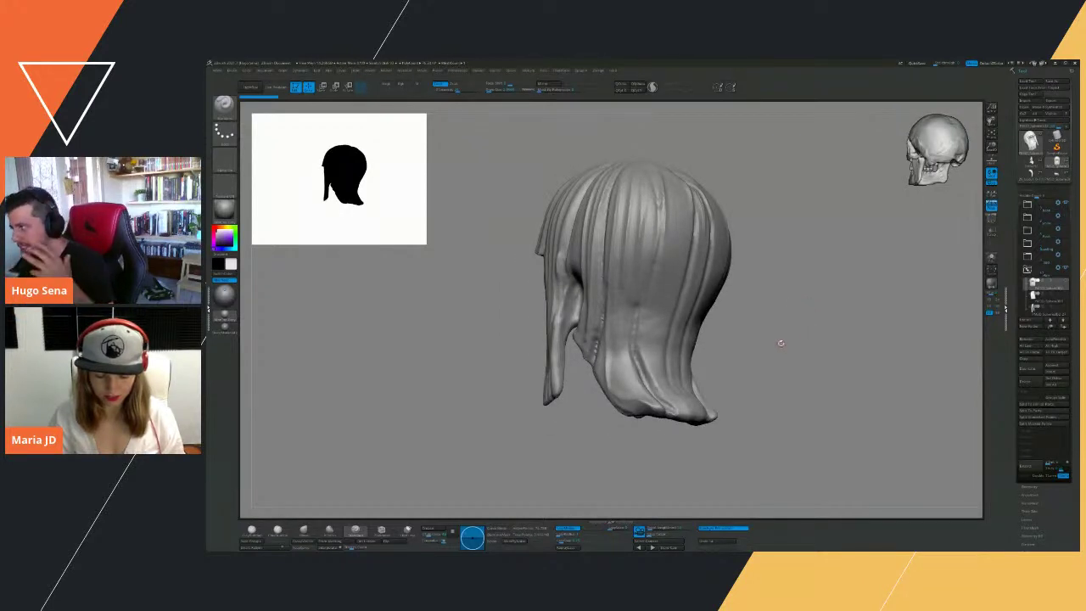
Show the bust's head and eye subtools together with the base hair, and turn the bust to profile.
left_click_drag(780, 343, 795, 325)
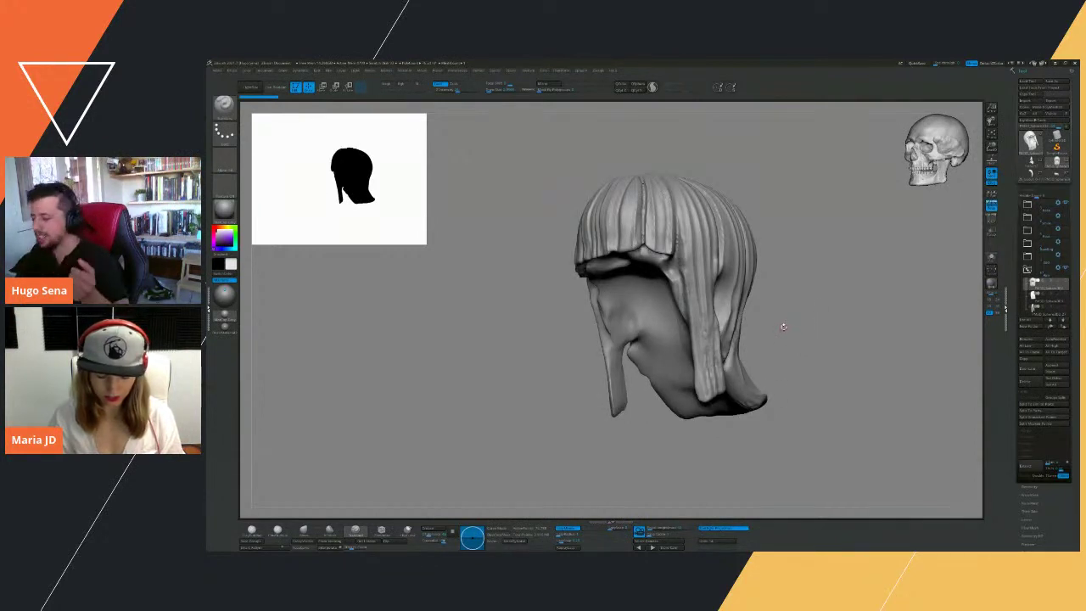
left_click(1028, 205)
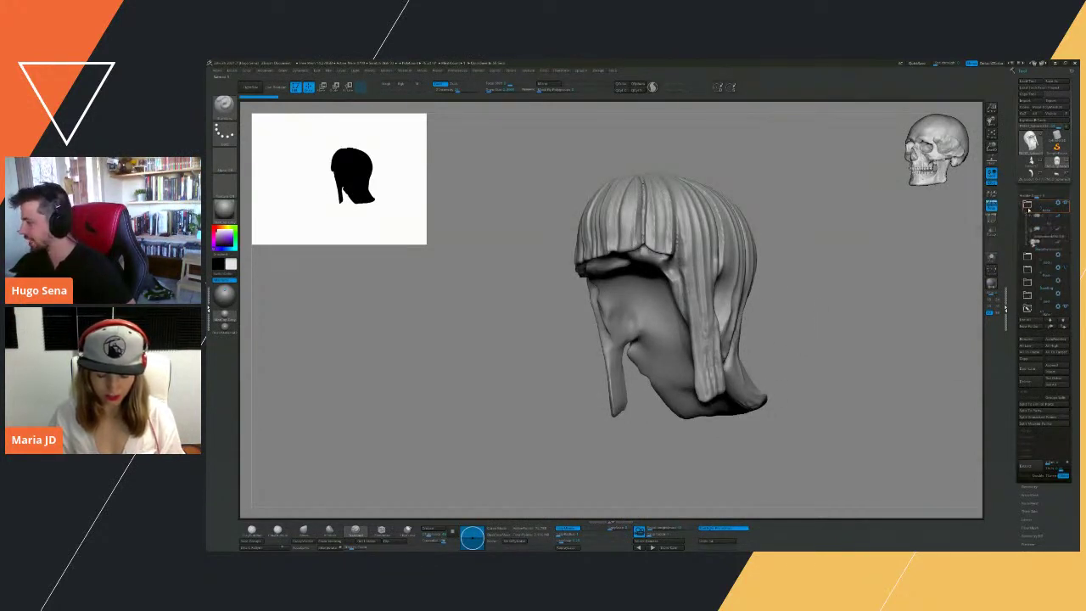
left_click(1065, 231)
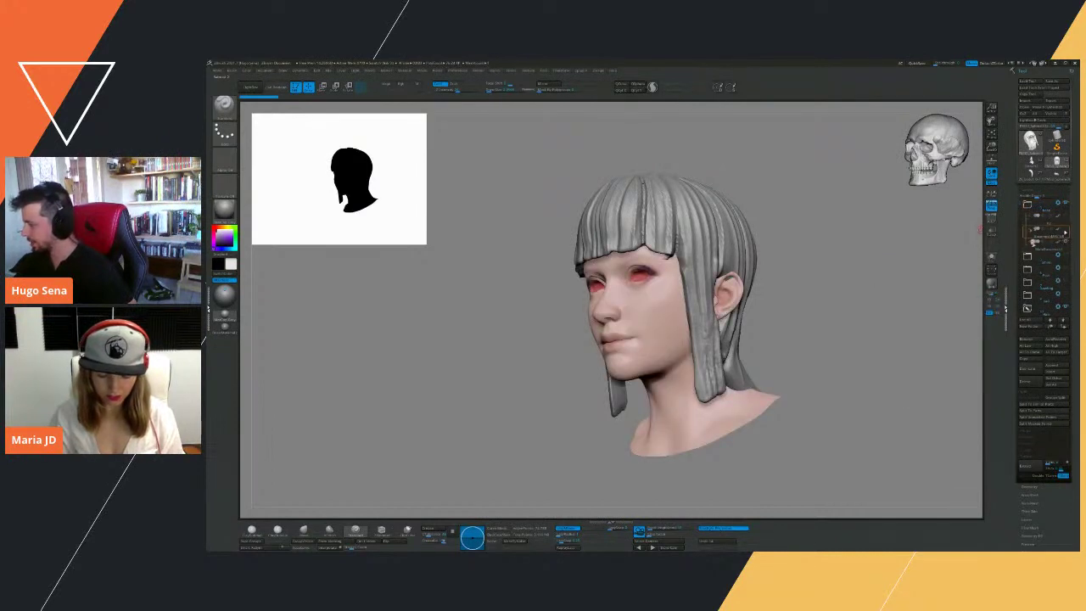
left_click(1066, 218)
left_click_drag(864, 260, 886, 313, "shift")
left_click_drag(822, 328, 851, 303, "alt")
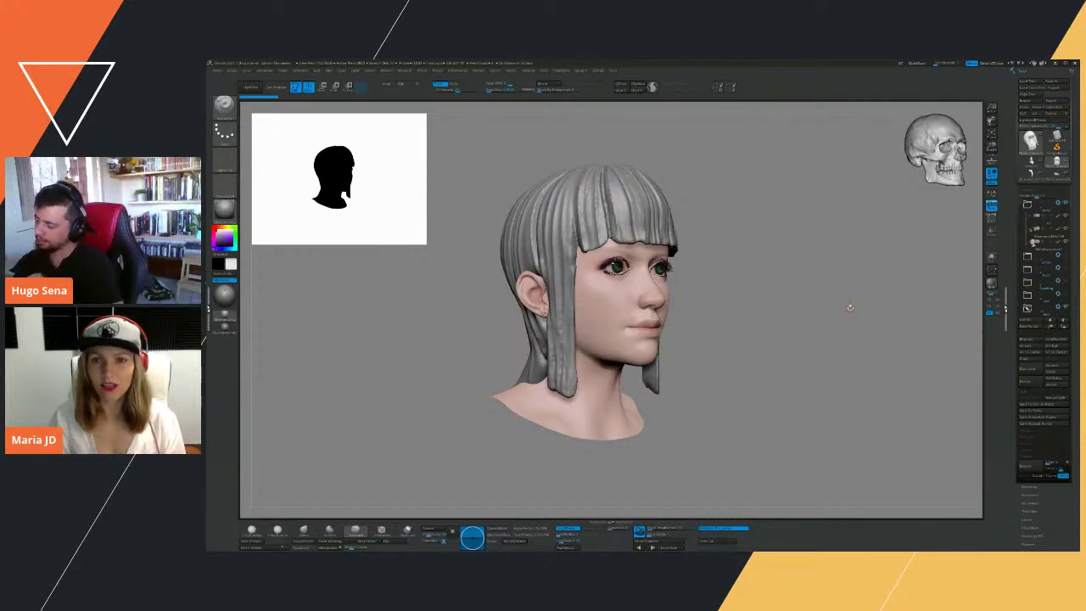
left_click_drag(850, 307, 789, 300, "shift")
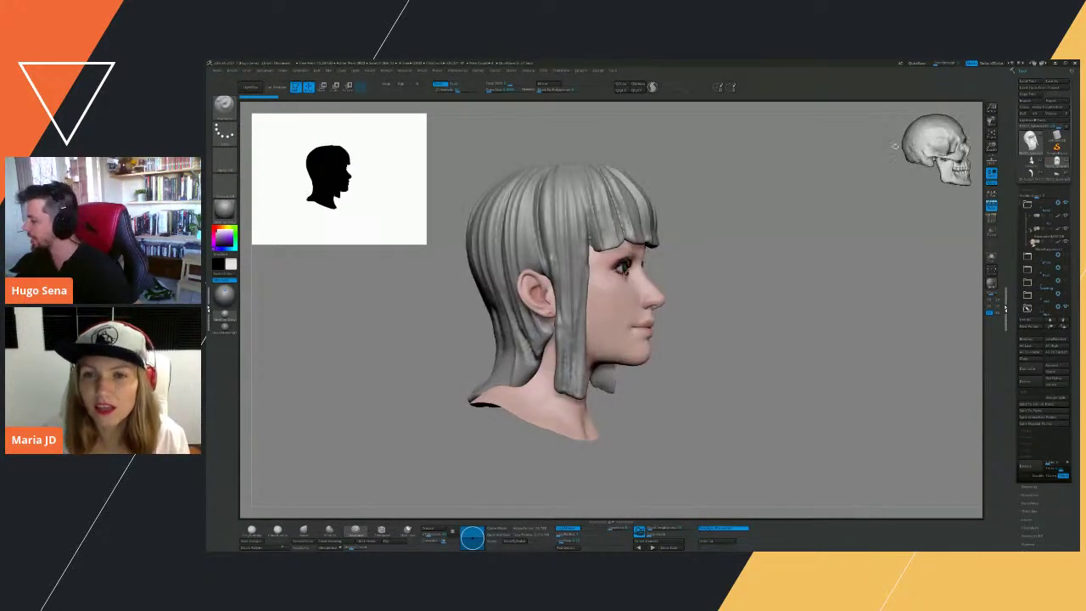
Find the bust's hair strand subtools and make the separate fringe strands visible over the base hair.
left_click_drag(1017, 207, 1018, 227)
mouse_move(1054, 247)
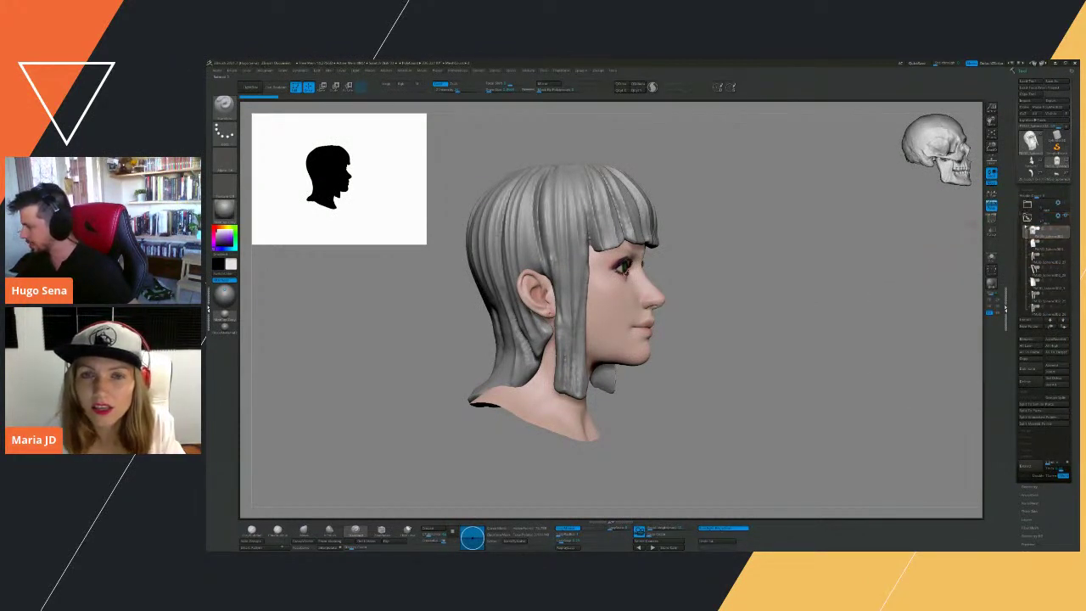
left_click_drag(1020, 217, 853, 278)
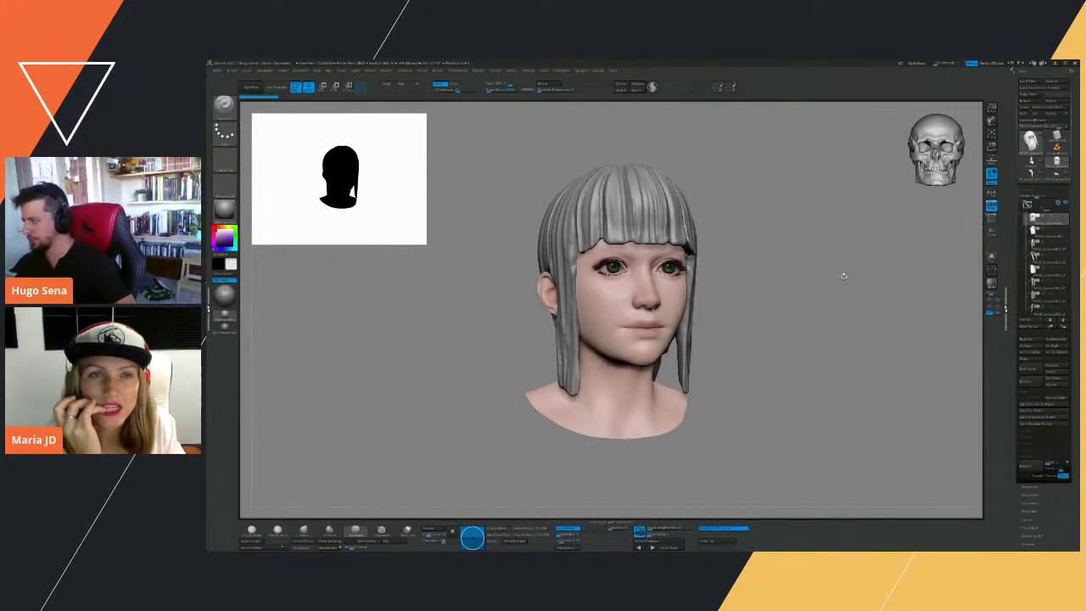
left_click_drag(855, 279, 833, 279)
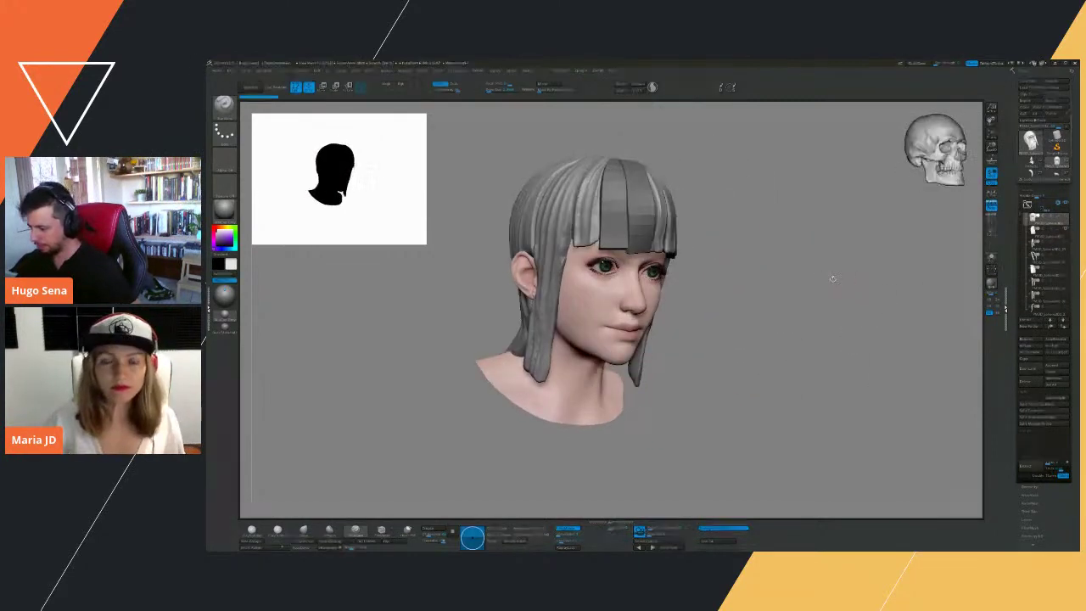
left_click(1066, 242)
left_click_drag(819, 281, 858, 276)
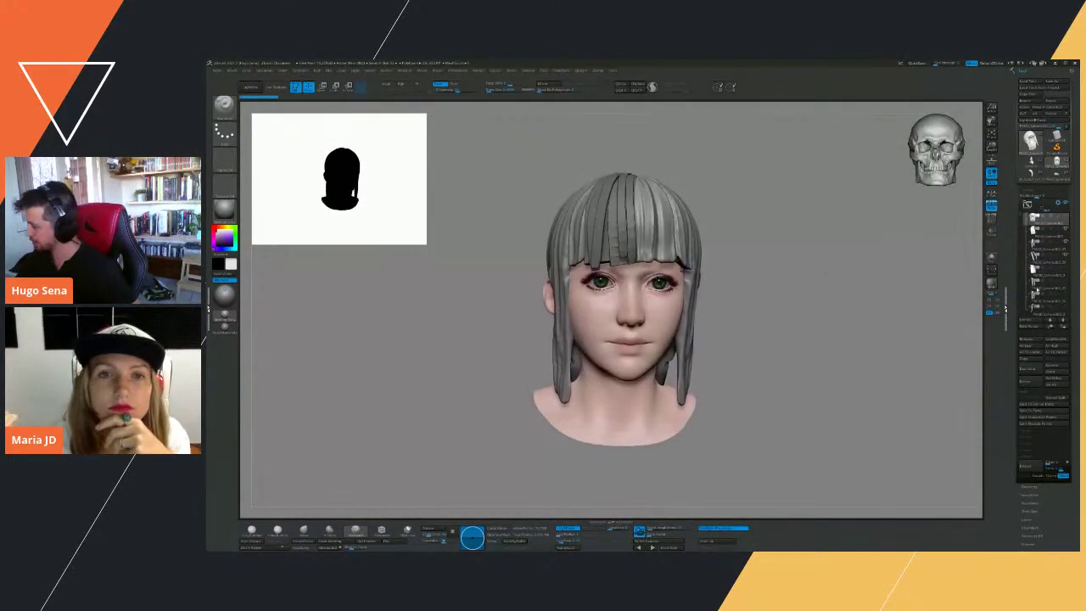
left_click_drag(971, 288, 672, 241)
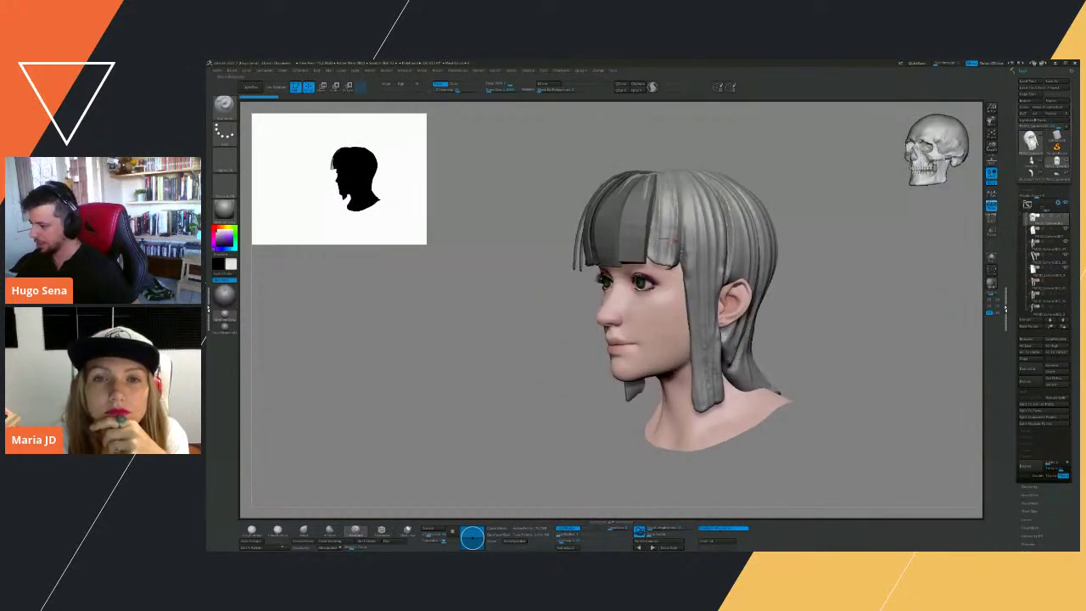
left_click(1066, 243)
left_click(1066, 256)
left_click(1051, 282)
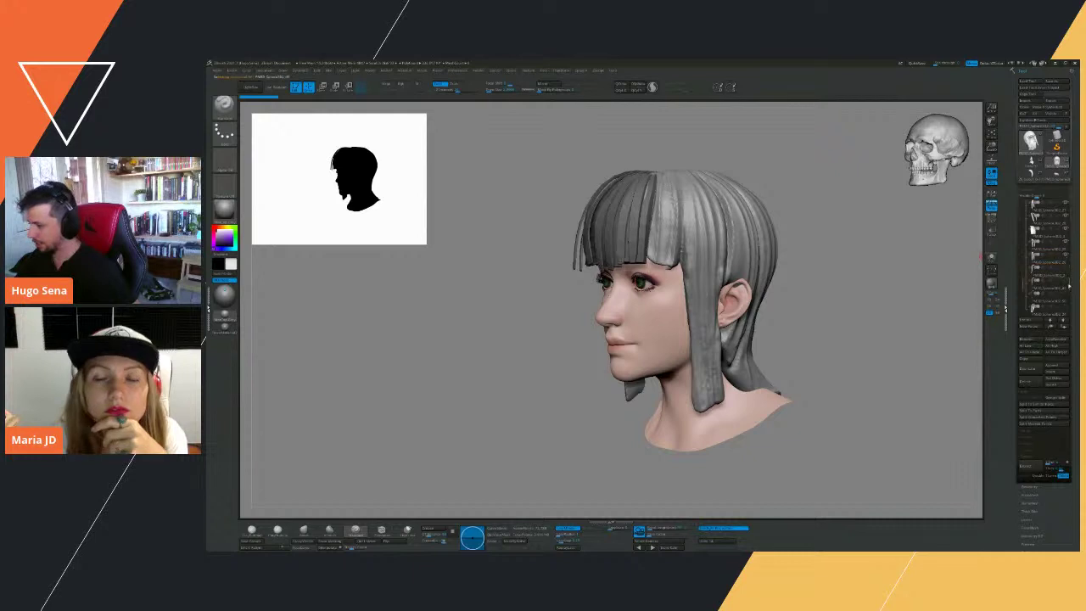
Hide the bust's base hair, keep the fringe and side strand blocks visible, and view them from behind.
left_click_drag(874, 213, 915, 286)
left_click(1066, 281)
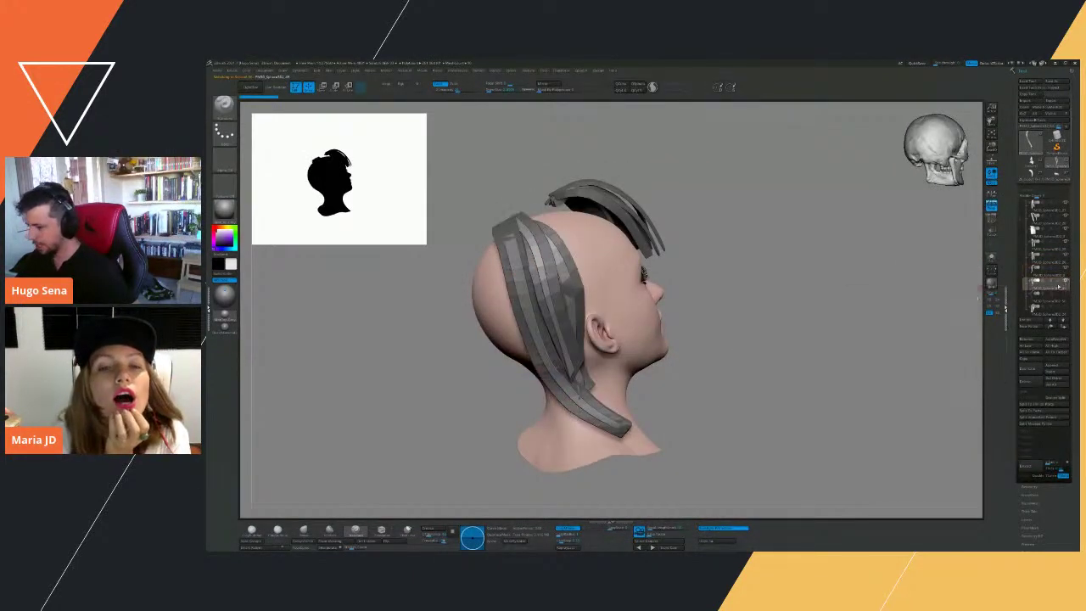
left_click_drag(968, 264, 819, 282)
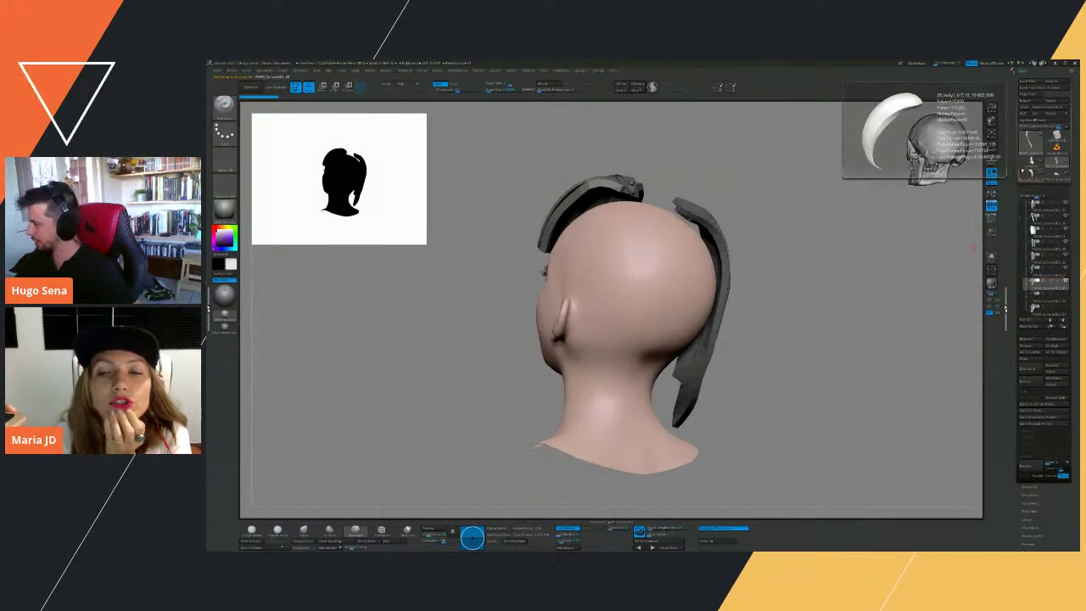
Switch to the crouching figure with long flowing hair and frame the whole sculpt from the side.
mouse_move(1022, 166)
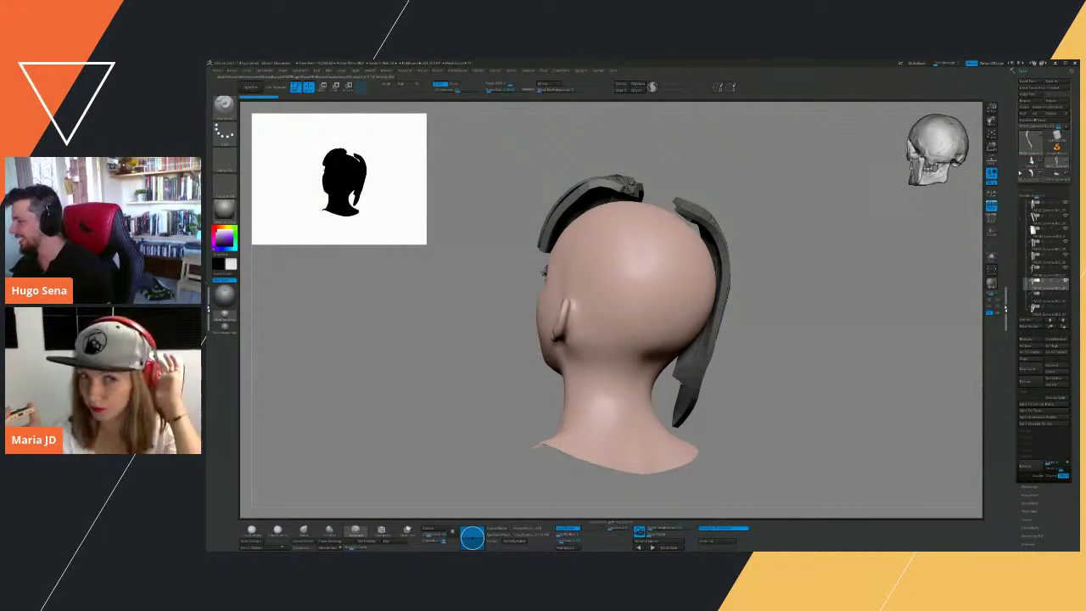
left_click(1029, 161)
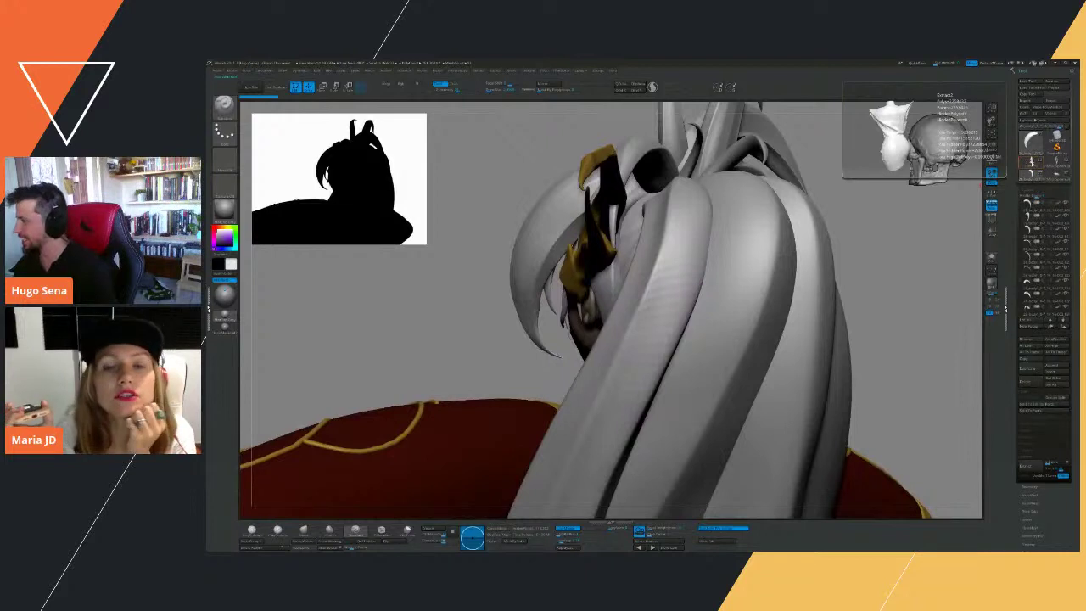
left_click(1032, 162)
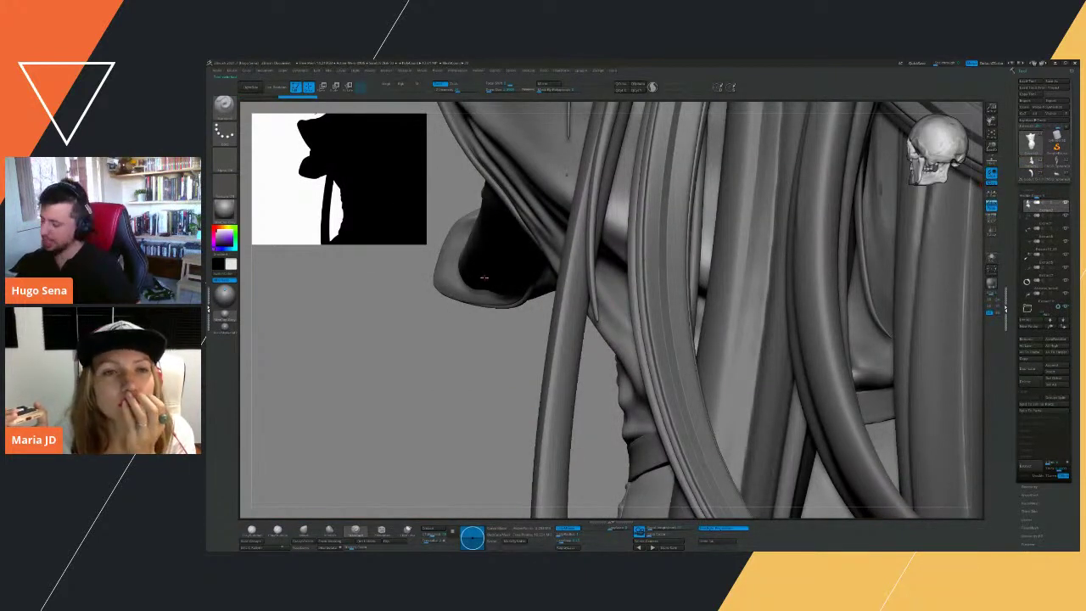
key("f")
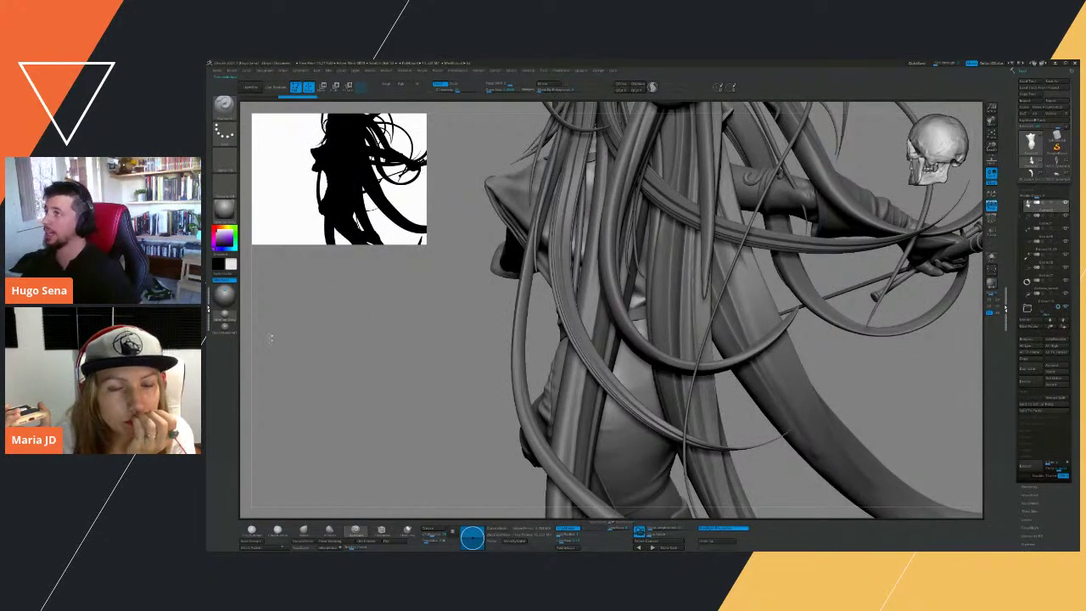
left_click_drag(390, 359, 902, 413)
left_click_drag(498, 296, 414, 360)
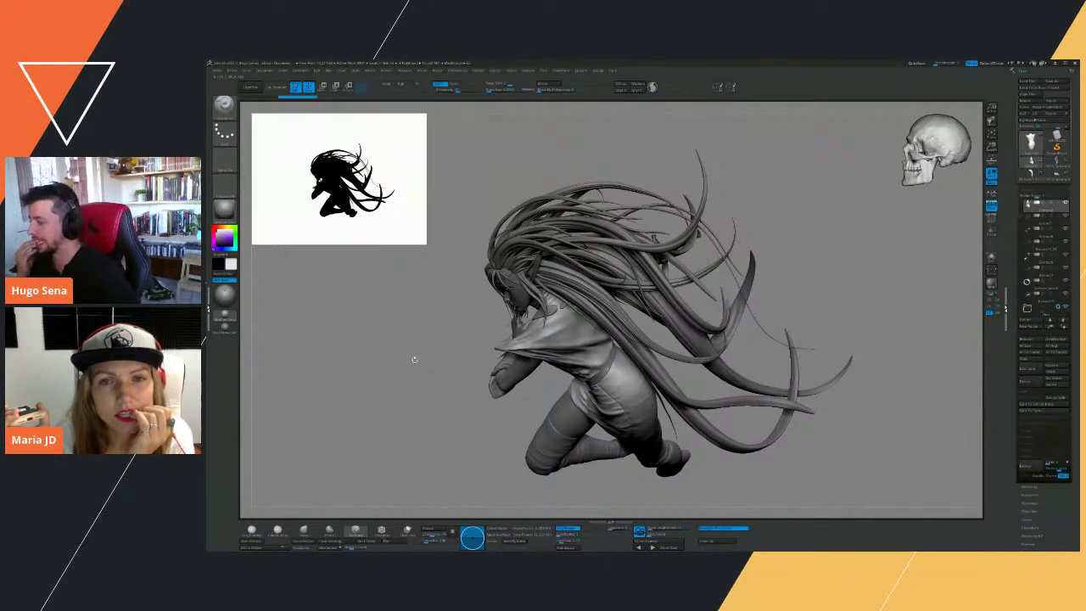
Switch to the leaping caped swordswoman, frame her, and isolate her detailed hair subtool.
left_click(1058, 175)
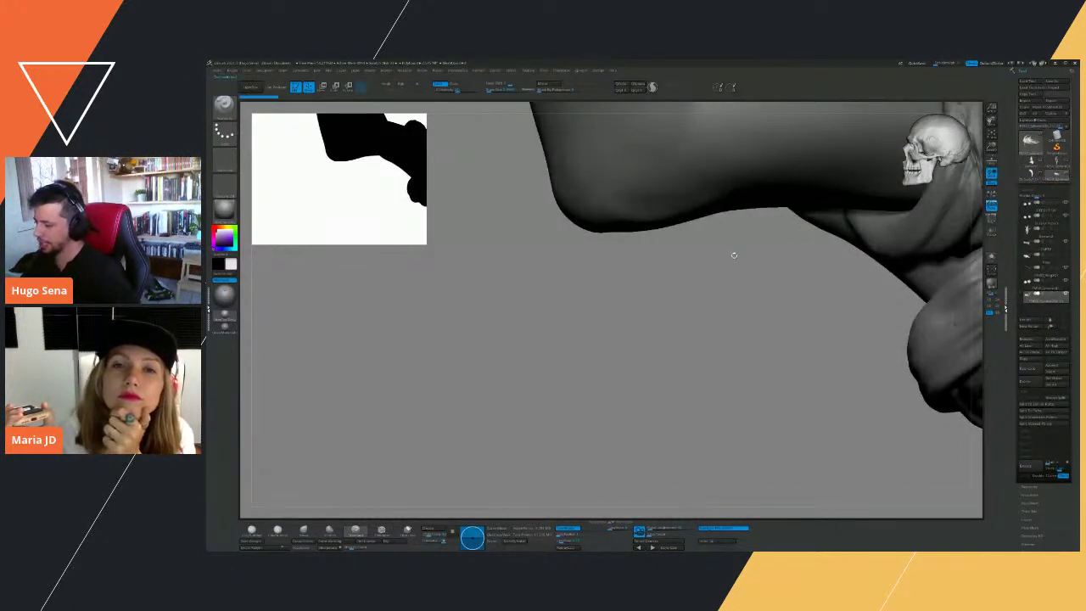
key("f")
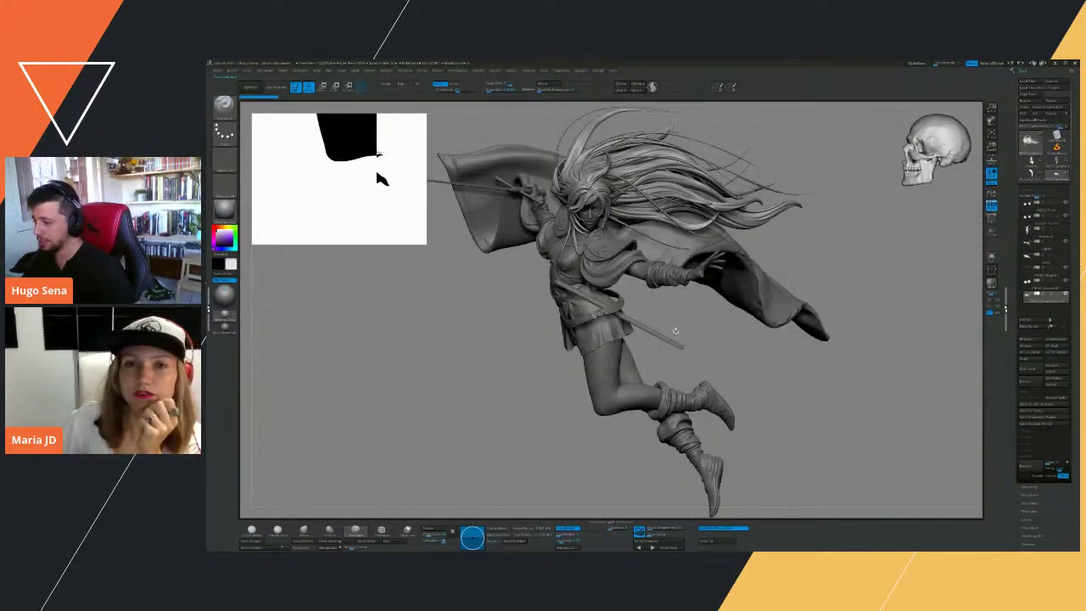
left_click(991, 258)
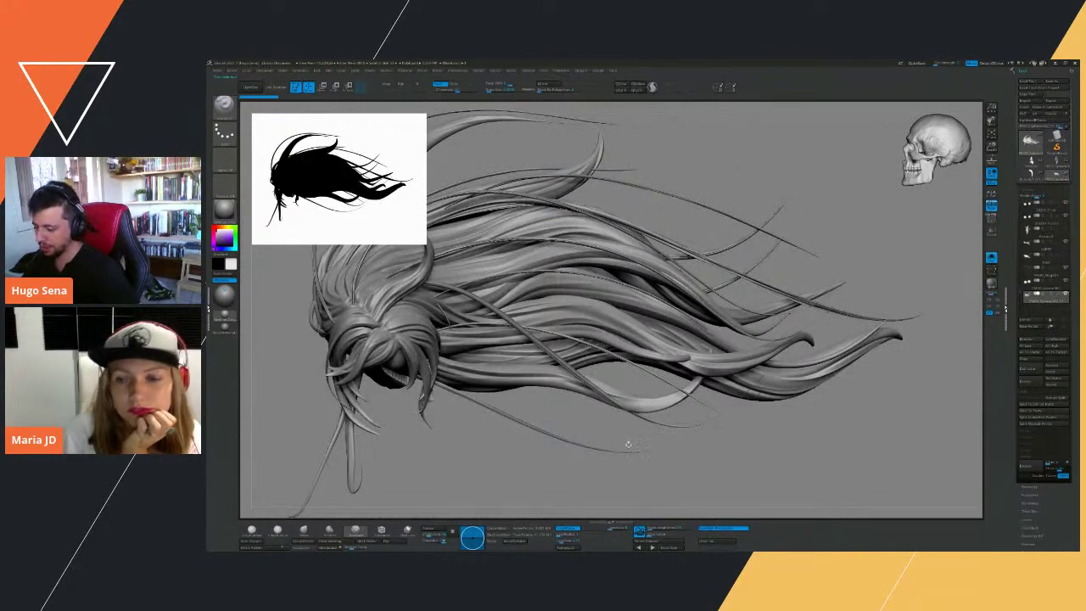
Examine the swordswoman's isolated hair from the front, side and underside, checking how the strands flow and overlap.
right_click_drag(669, 184, 802, 183, "ctrl")
right_click_drag(282, 342, 594, 305)
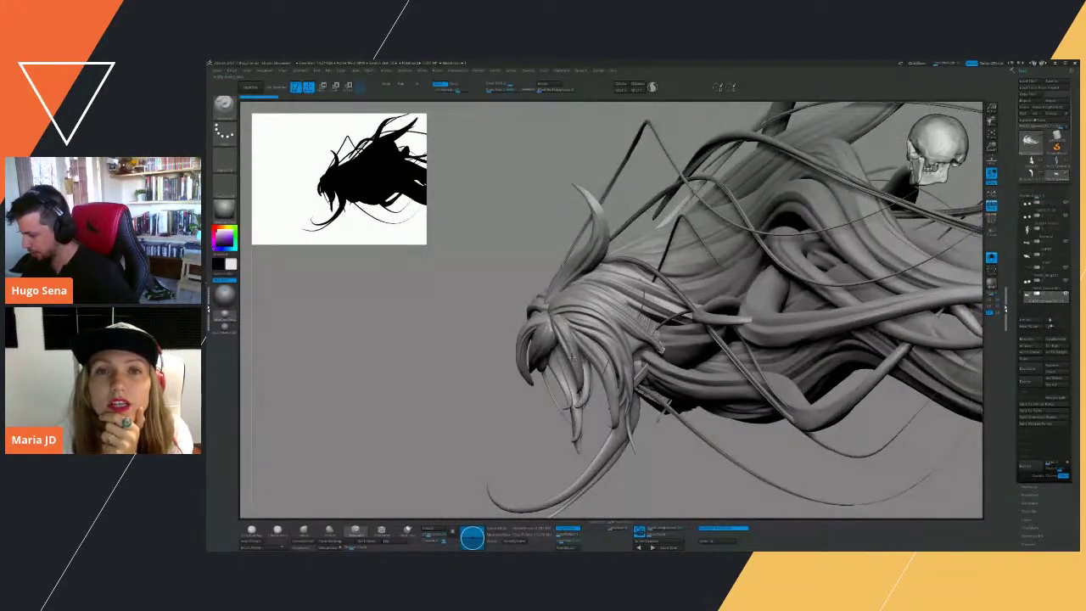
right_click_drag(509, 332, 420, 266)
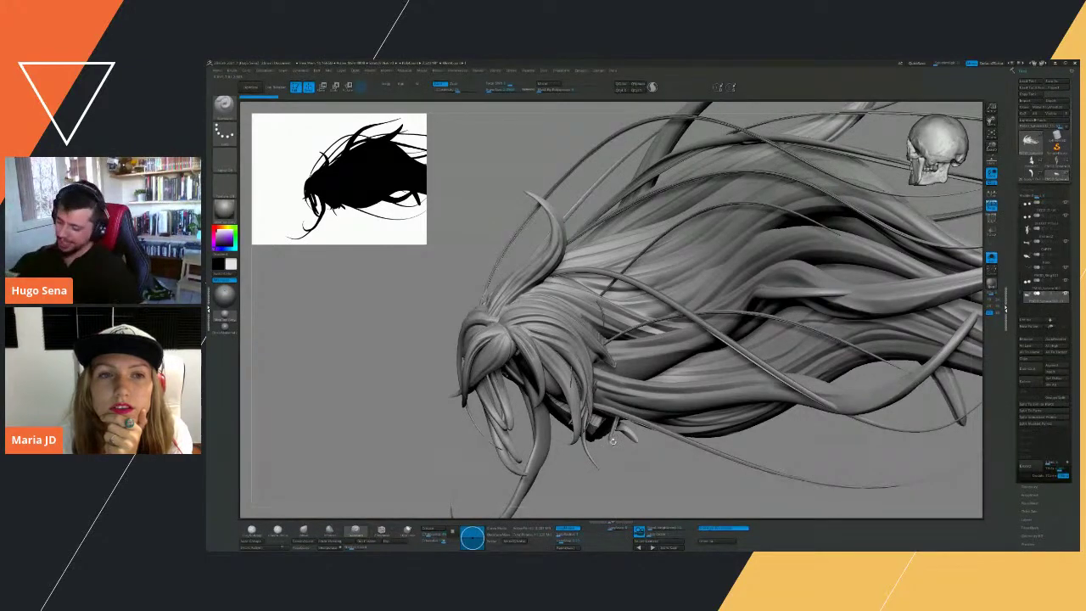
right_click_drag(409, 373, 422, 273)
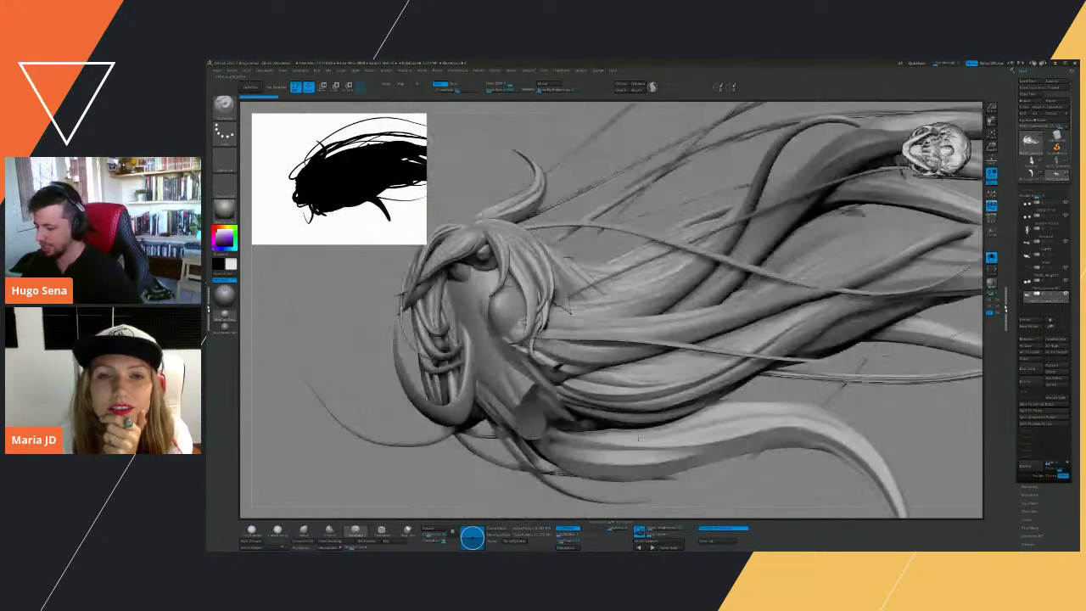
right_click_drag(638, 438, 465, 180)
right_click_drag(617, 392, 668, 394)
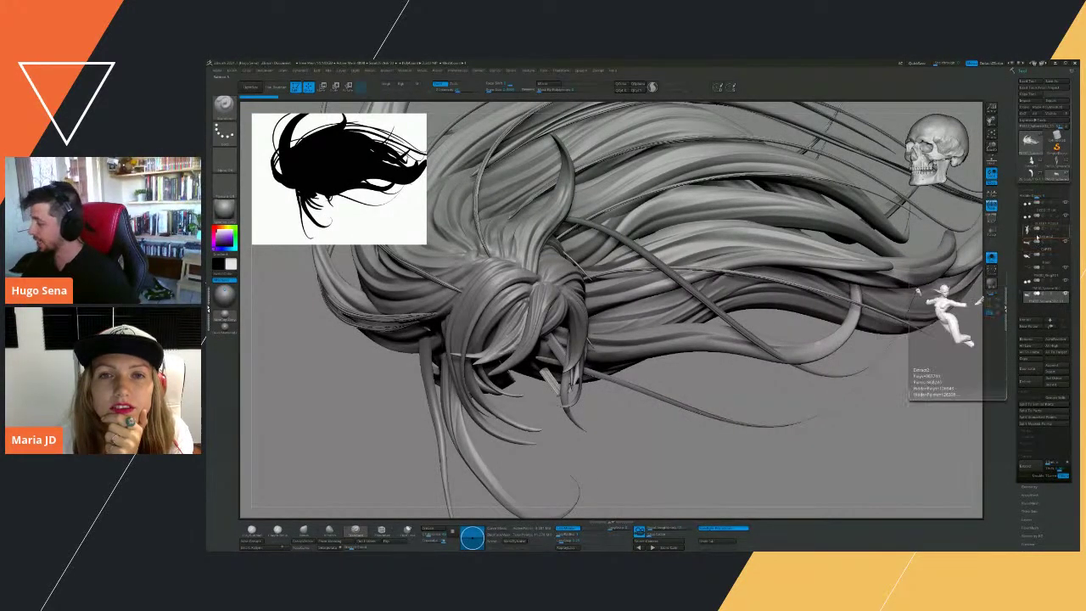
Bring back the swordswoman's full figure, replace her detailed hair with the simpler base hair, and view it from several angles.
left_click(992, 258)
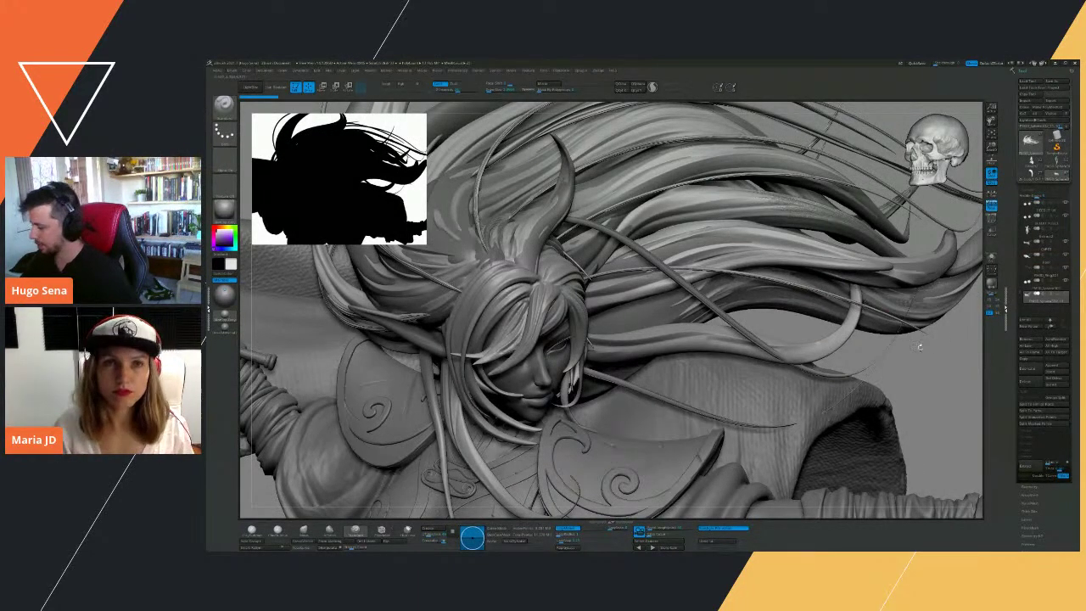
left_click_drag(919, 344, 1032, 261, "ctrl")
left_click(1033, 260)
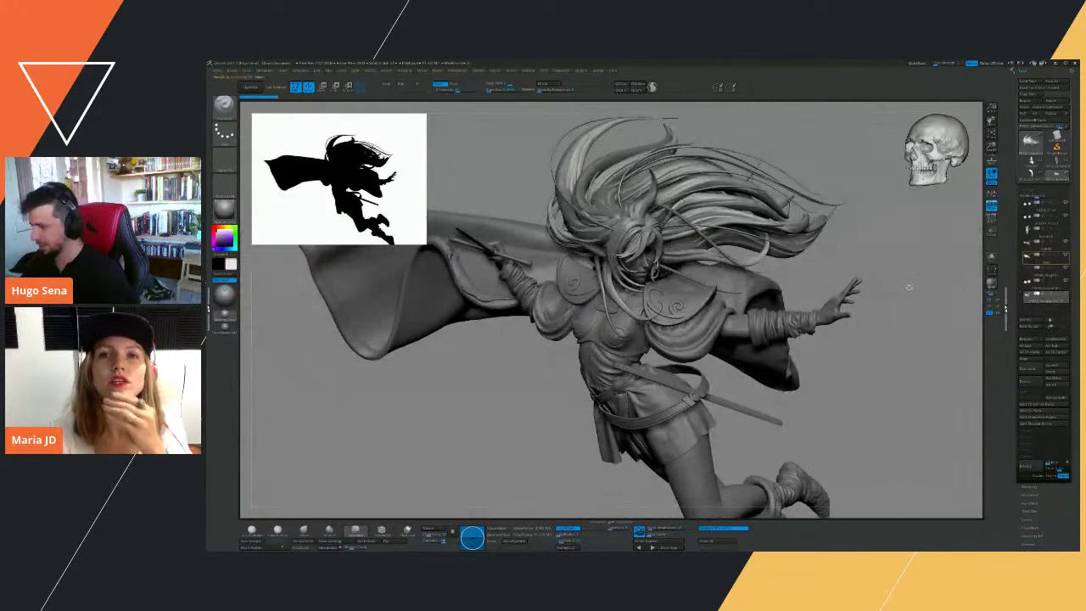
left_click_drag(878, 331, 506, 253)
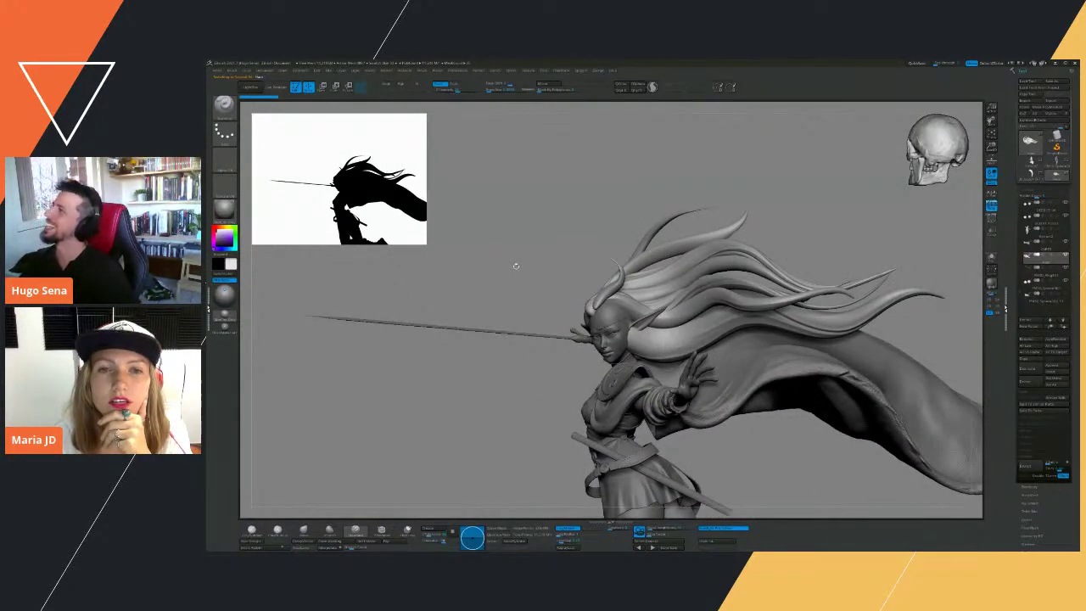
left_click_drag(495, 269, 509, 301)
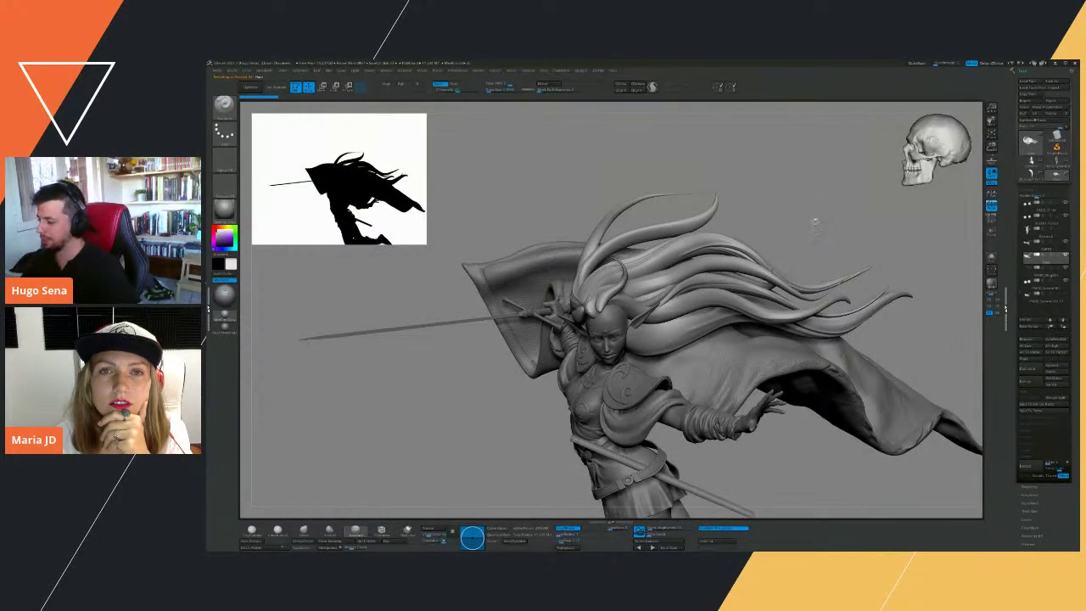
left_click_drag(815, 223, 784, 206)
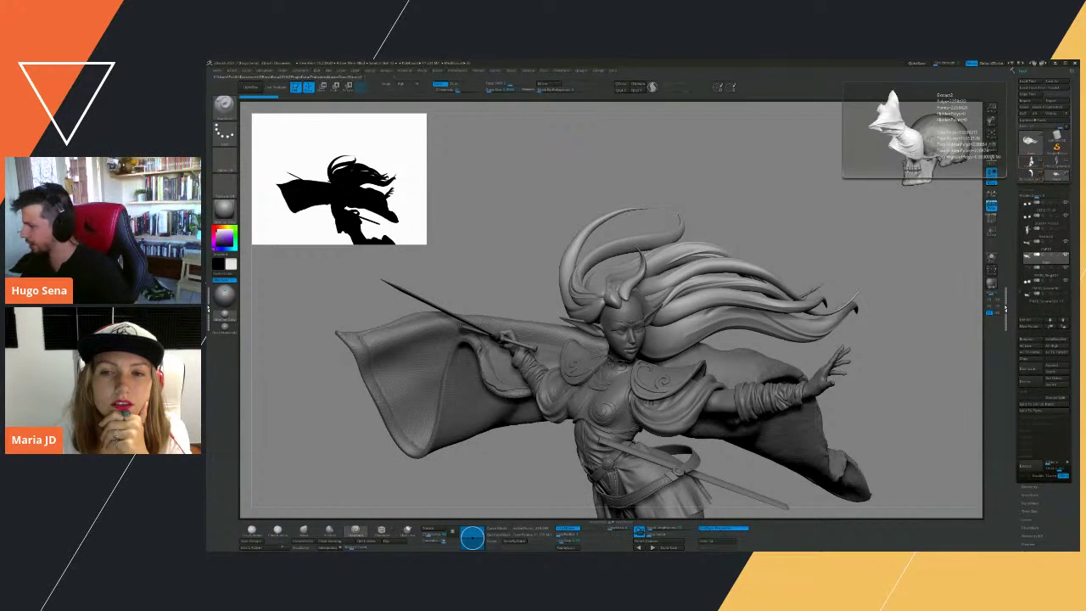
Return to the crouching figure, frame it, and select the first subtool in its hair folder.
left_click(1032, 162)
key("f")
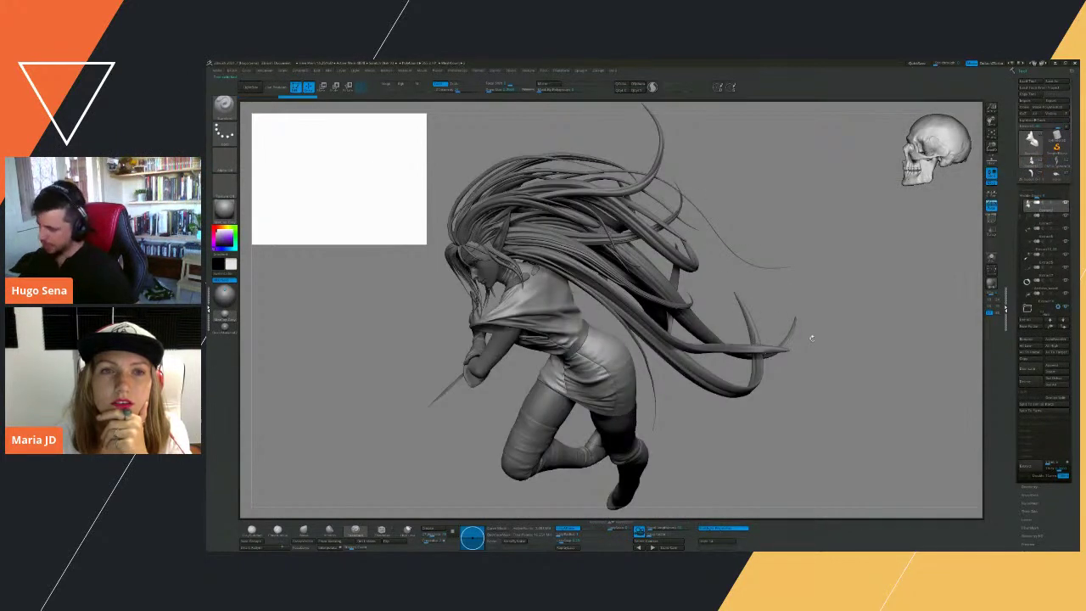
left_click_drag(1022, 218, 1016, 197)
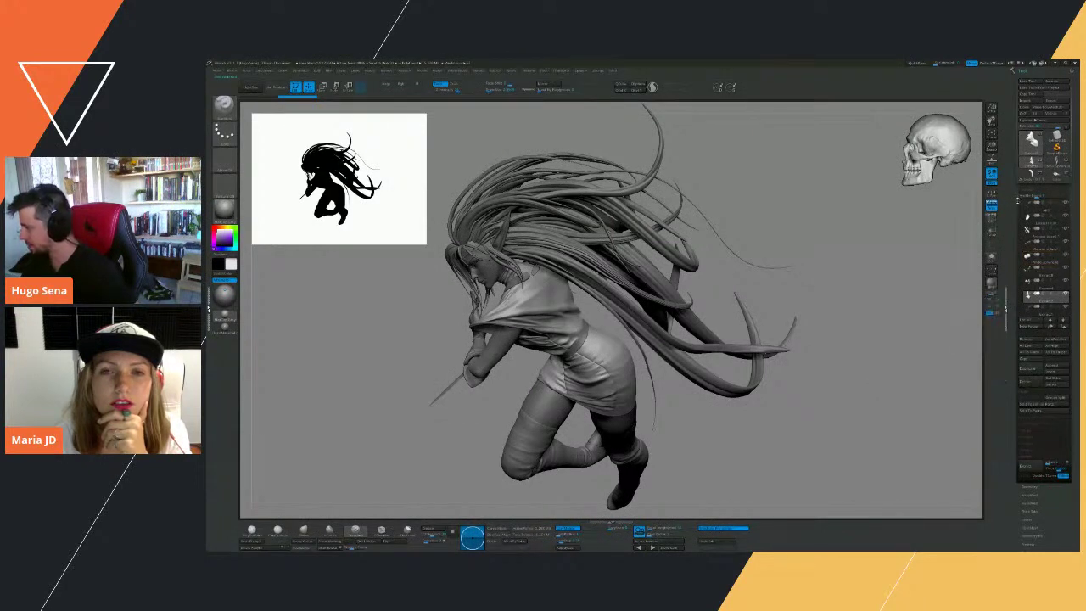
mouse_move(1020, 203)
left_mouse_down()
mouse_move(1018, 303)
mouse_move(1016, 224)
left_mouse_up()
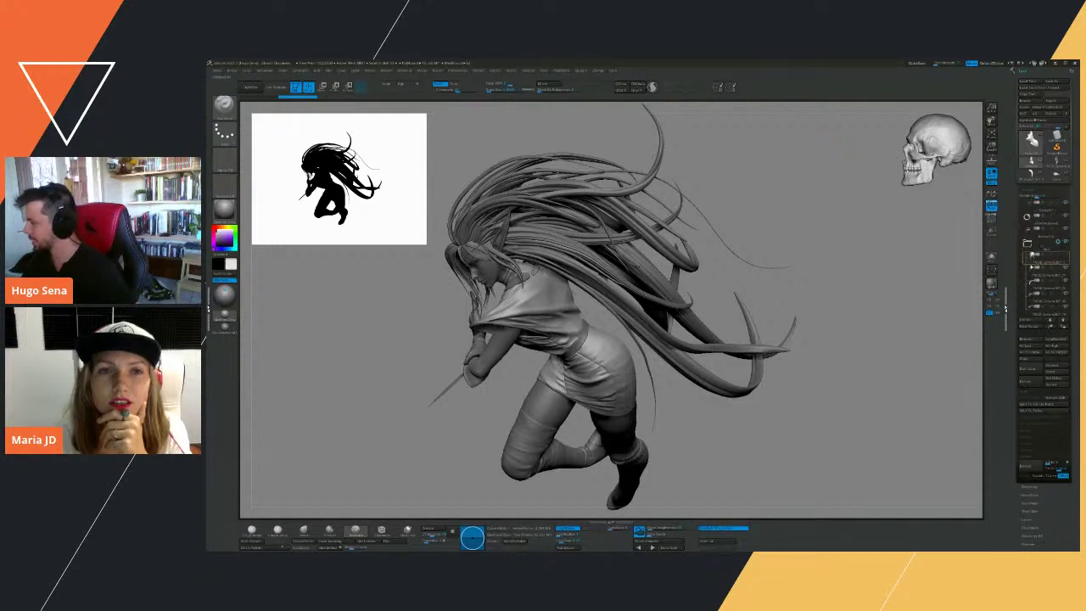
mouse_move(1064, 259)
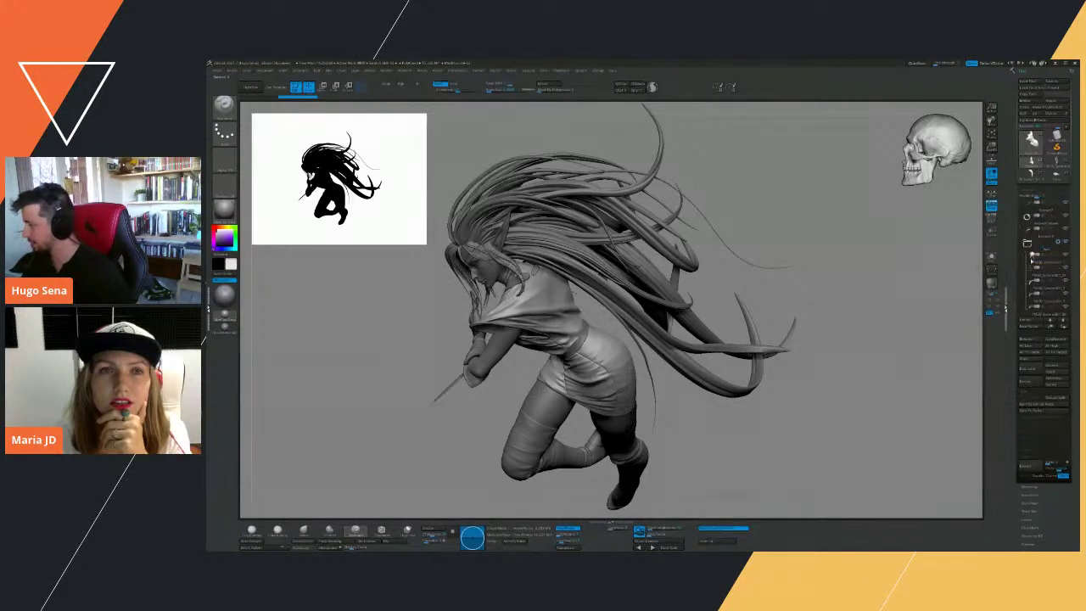
left_click(1053, 258)
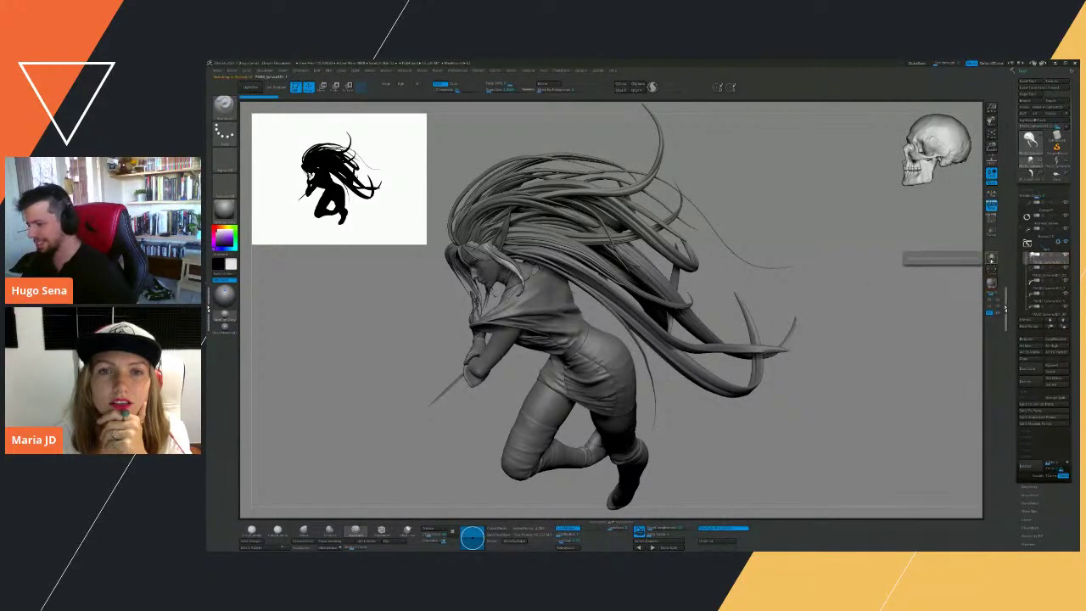
Isolate the hair folder's first subtool, view the base form, and bring back the full crouching figure.
left_click(991, 256)
left_click_drag(785, 242, 806, 258)
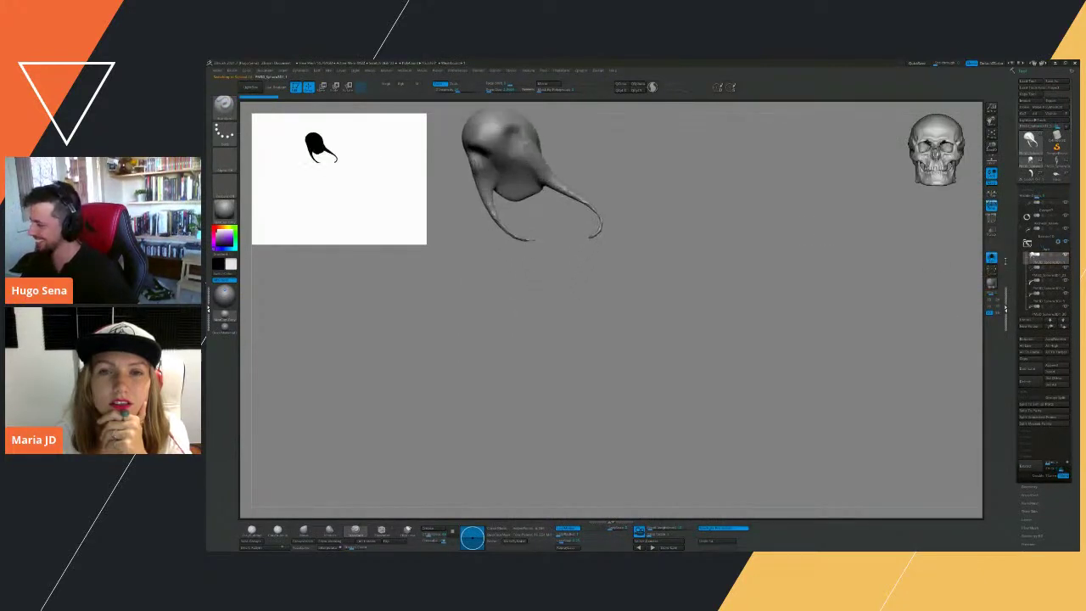
left_click(991, 257)
Examine the crouching figure's layered hair up close from the side and the front, checking how the locks flow.
left_click_drag(806, 189, 813, 222, "alt")
left_click_drag(624, 179, 556, 201)
left_click_drag(862, 183, 730, 310)
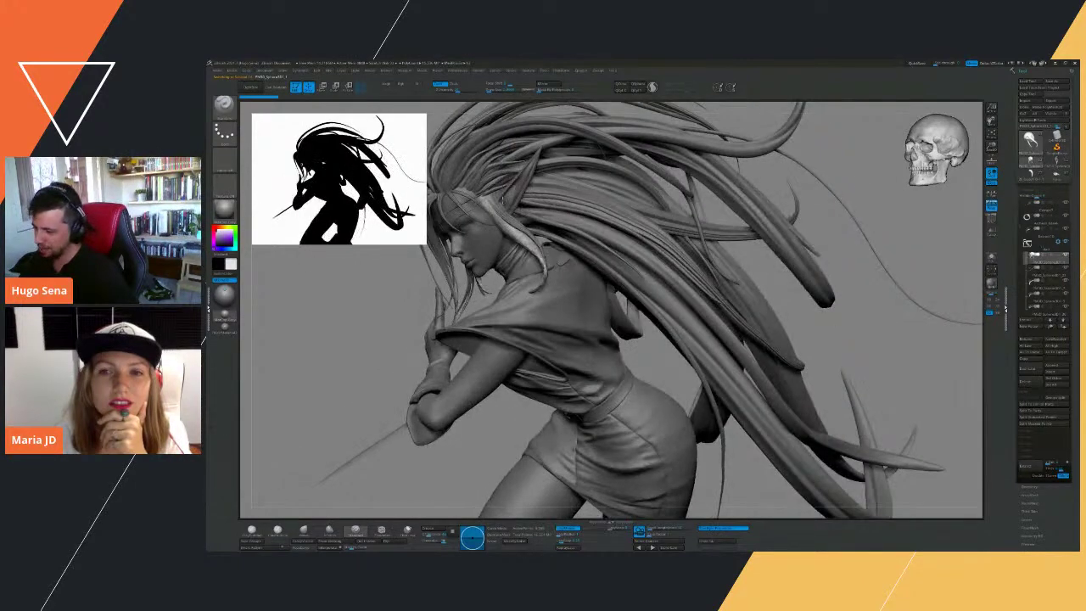
left_click_drag(368, 302, 289, 299)
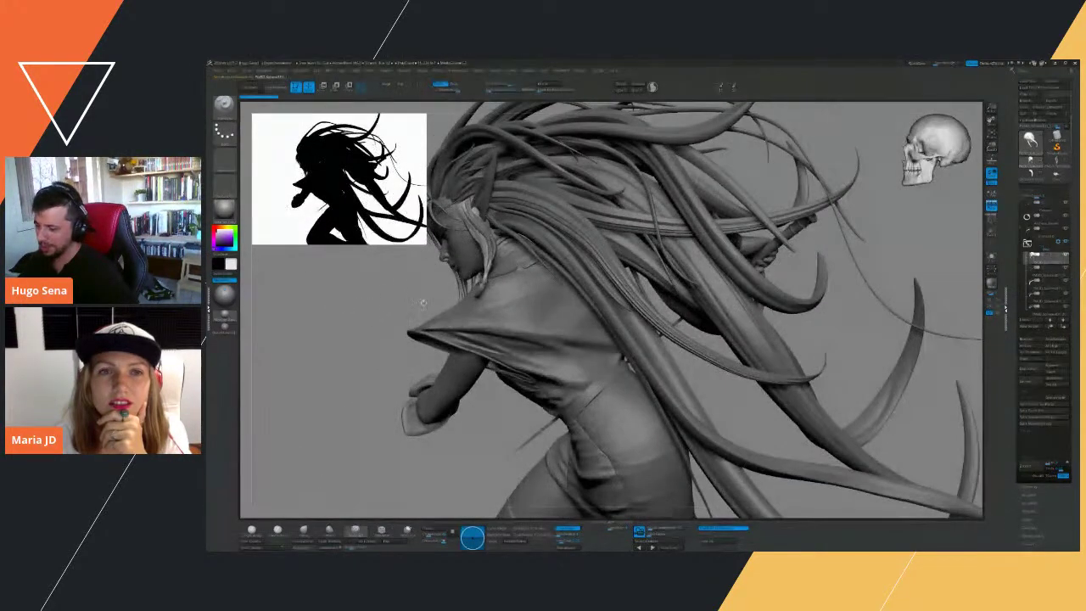
left_click_drag(422, 306, 517, 325, "alt")
left_click_drag(452, 303, 488, 303)
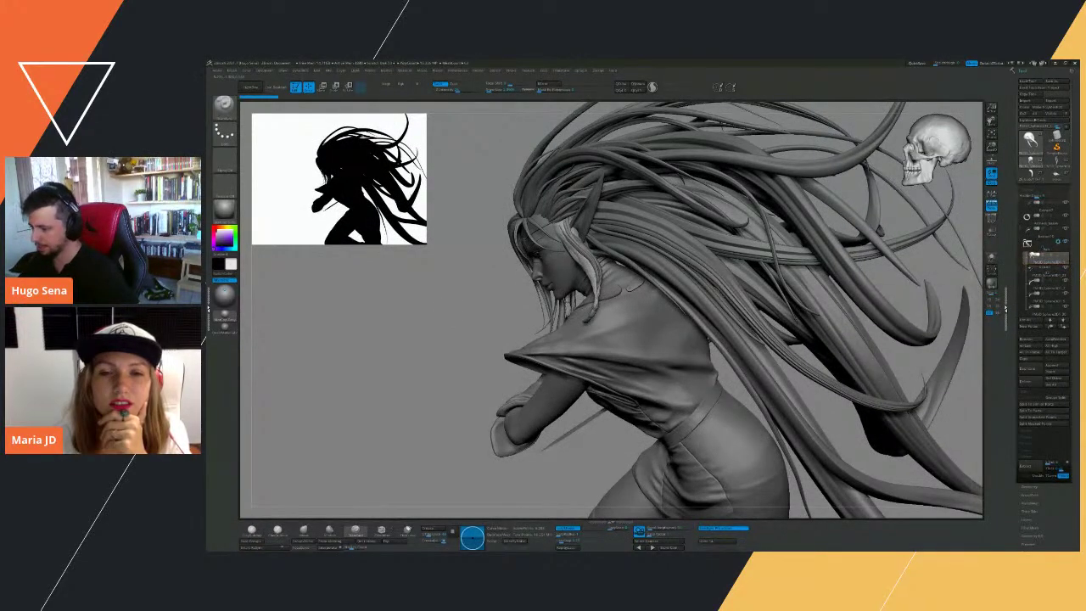
left_click(652, 303, "alt")
left_click_drag(515, 295, 895, 332)
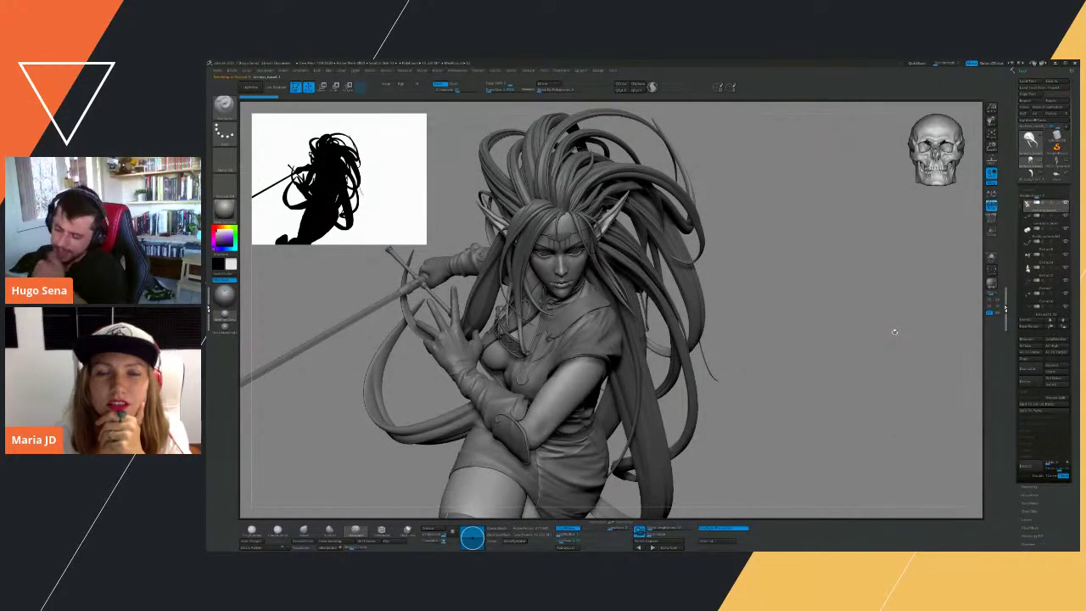
left_click_drag(746, 192, 822, 254)
Move the thin flyaway strands clear of the figure, and lift one thick crown lock off above the head.
left_click(647, 222, "alt")
key("w")
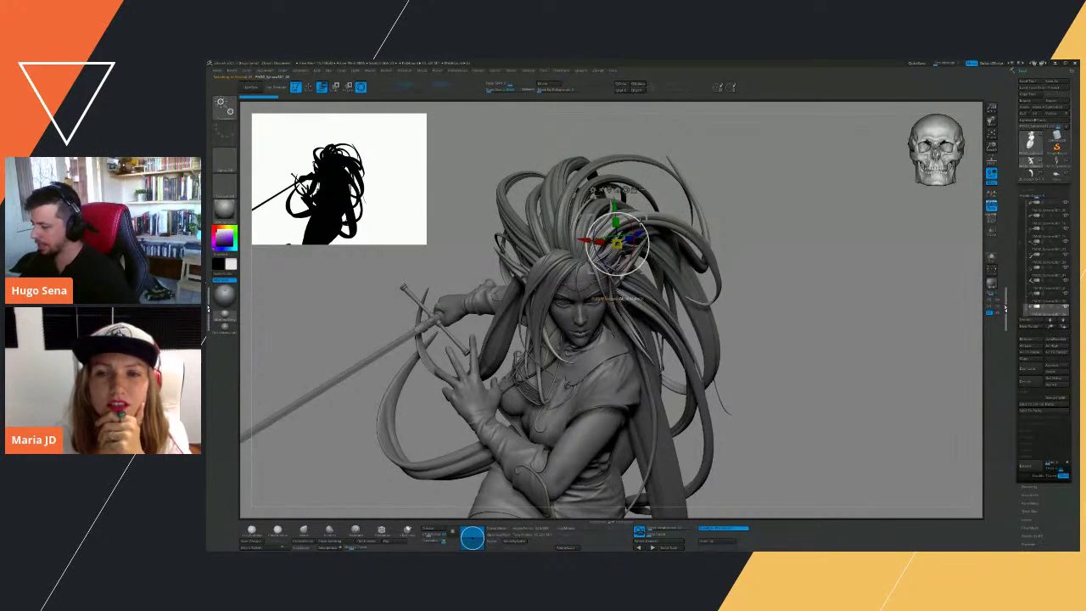
left_click_drag(643, 220, 874, 170)
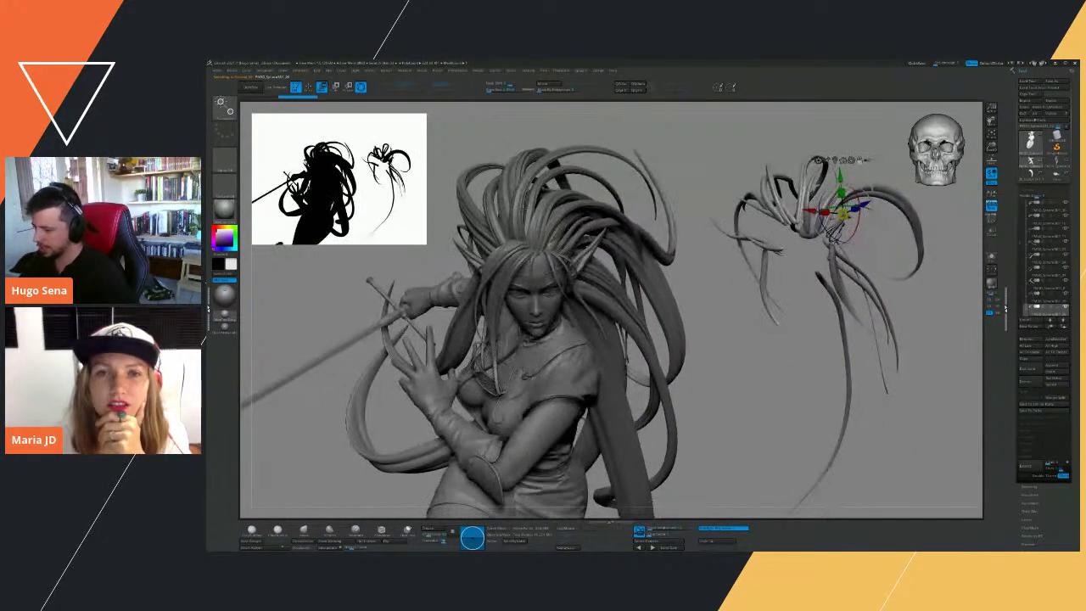
left_click(523, 204, "alt")
left_click_drag(533, 265, 460, 195)
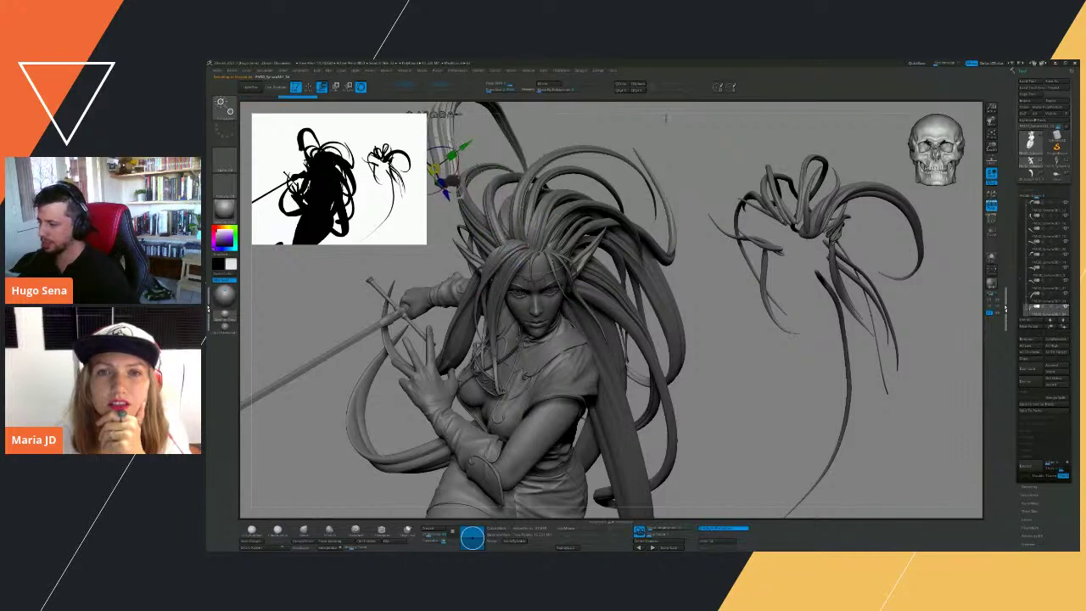
left_click_drag(669, 108, 727, 165, "alt")
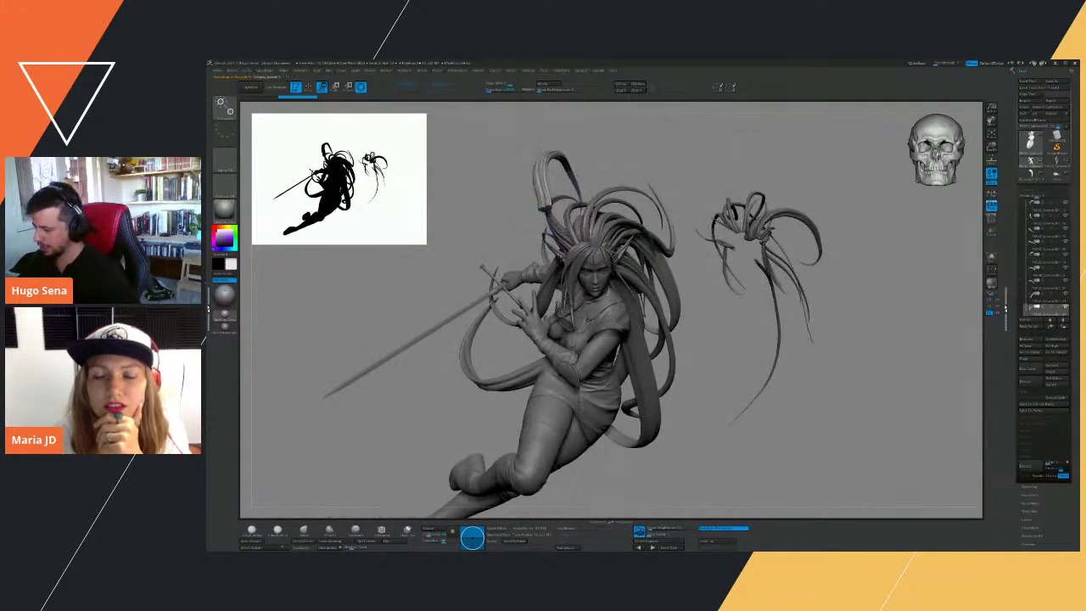
Move the body mesh aside from the figure, and pull another hair lock away from the head.
left_click(599, 344, "alt")
left_click_drag(578, 338, 297, 323)
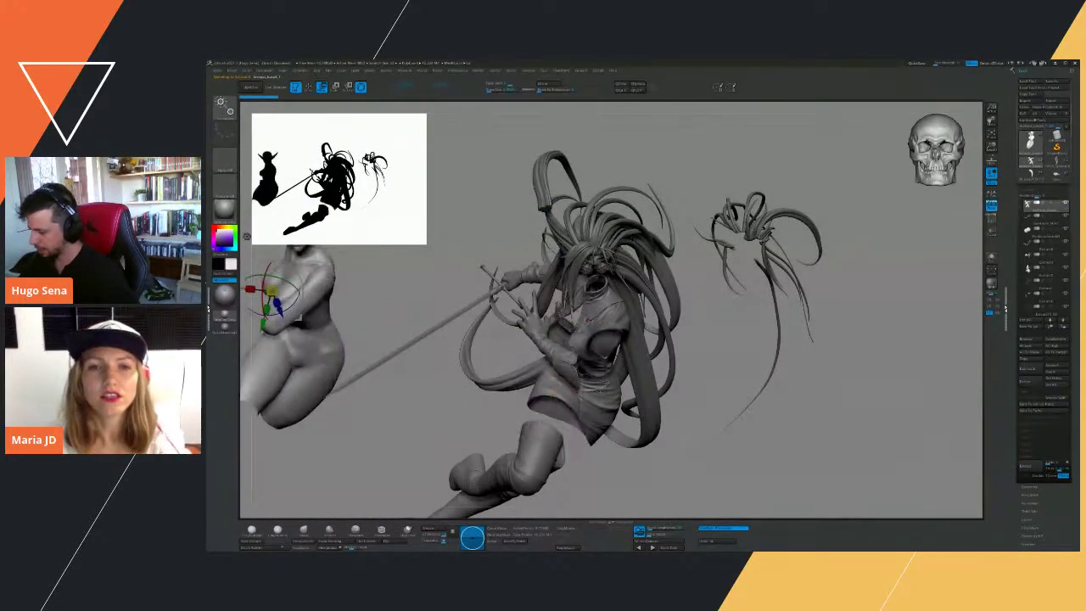
left_click(562, 276, "alt")
left_click_drag(578, 240, 429, 204)
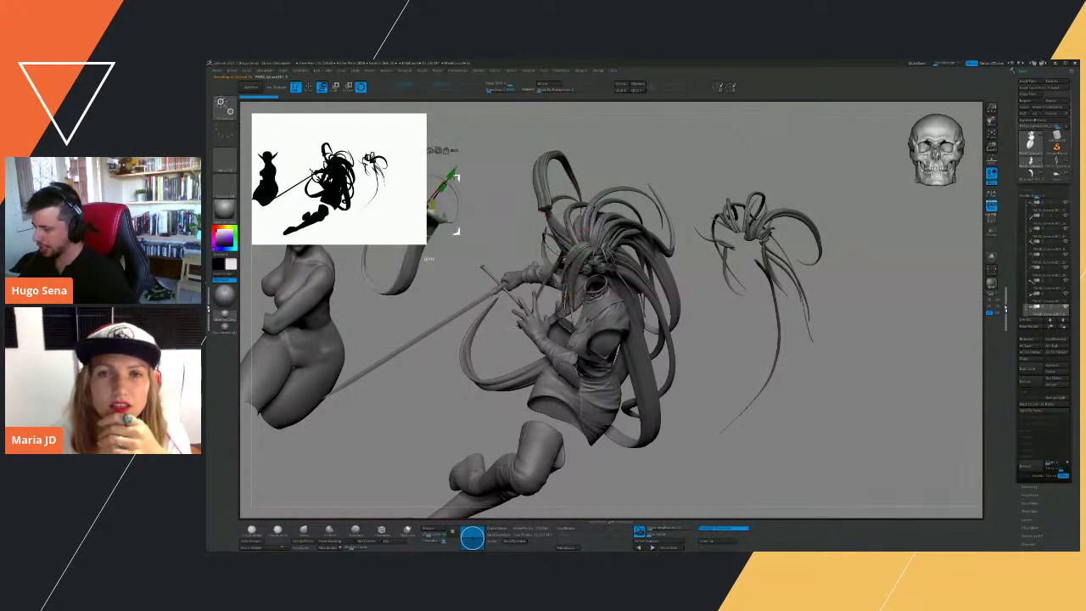
Undo the moves of the hair lock, the body mesh and the thin flyaway strands.
key("ctrl+z")
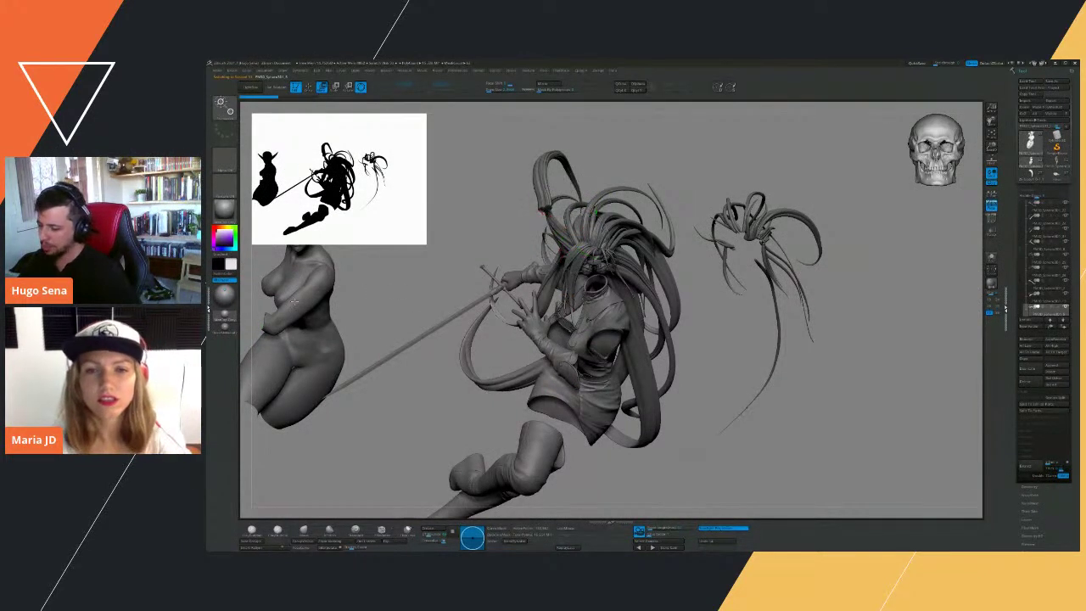
key("ctrl+z")
key("ctrl+z")
key("ctrl+z")
key("ctrl+z")
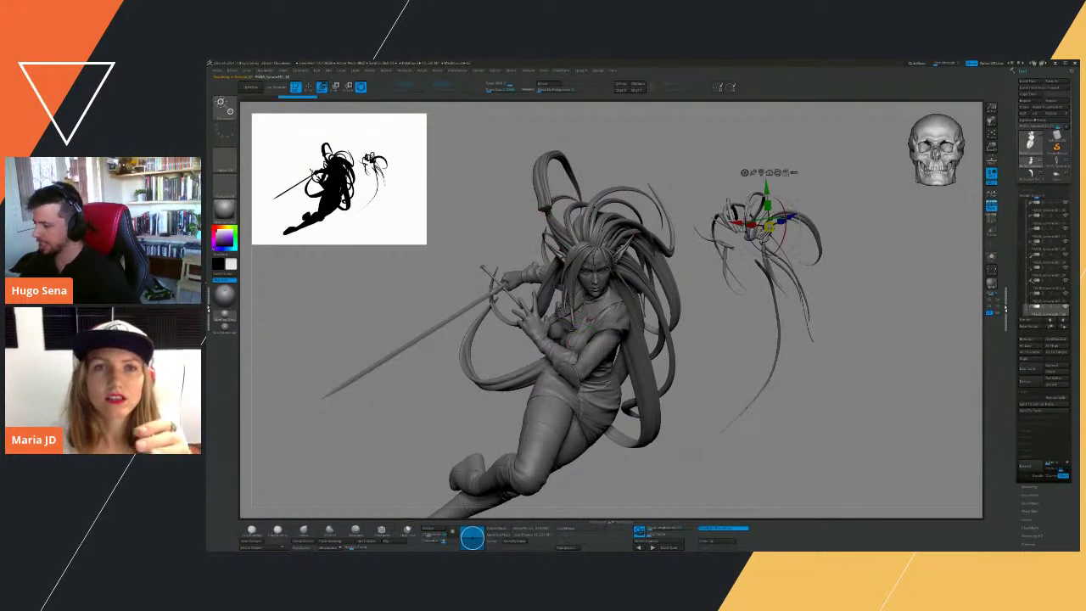
Select the lifted crown lock and pull it back onto the top of the head with the Move brush.
left_click(541, 195, "alt")
left_click_drag(859, 204, 808, 221)
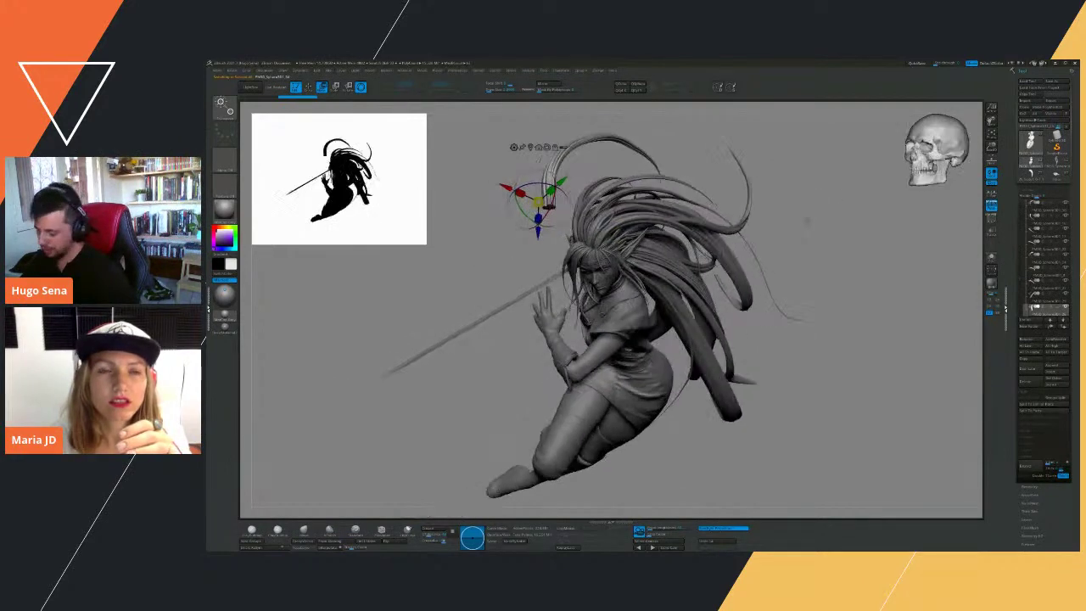
key("b")
key("m")
key("v")
left_click_drag(750, 151, 733, 243, "alt")
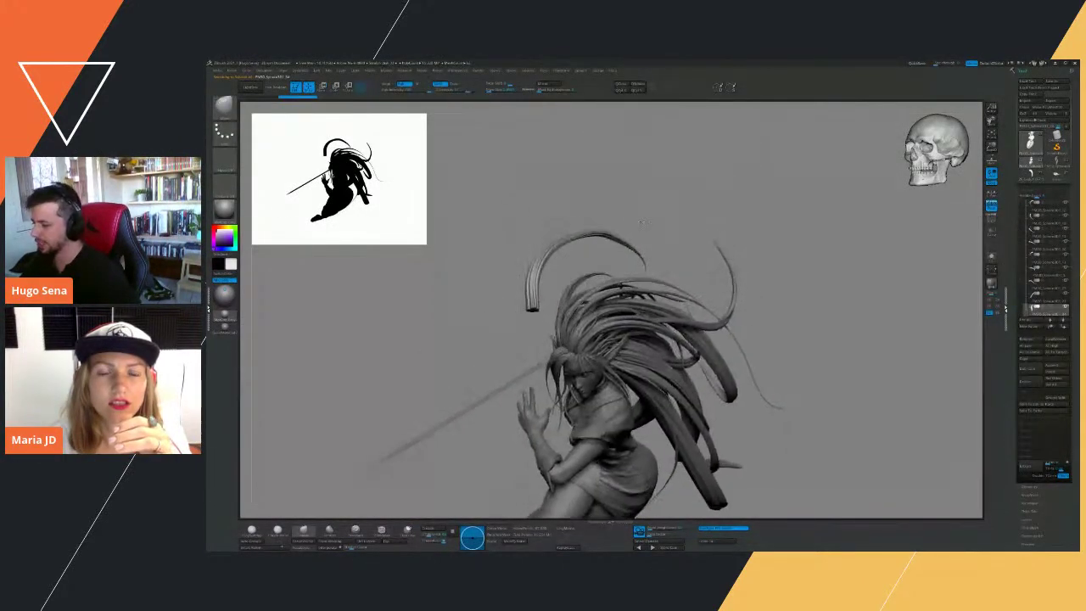
key("s")
mouse_move(627, 248)
left_mouse_down()
mouse_move(642, 253)
mouse_move(601, 273)
mouse_move(649, 270)
left_mouse_up()
key("s")
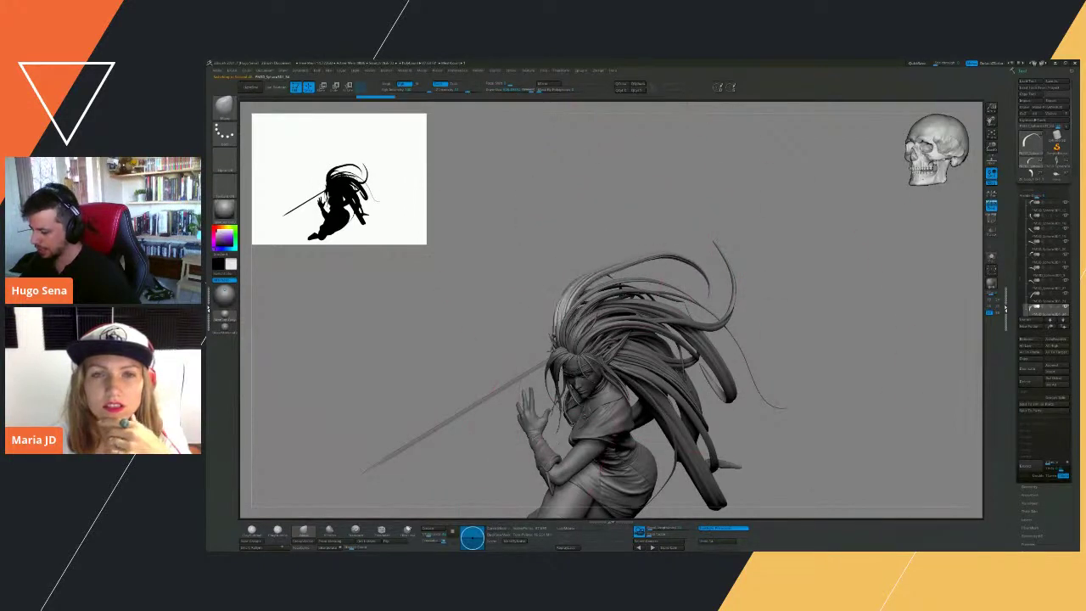
Nudge the crown lock's root into the hairline with the Move brush, checking the fit from different angles.
left_click_drag(789, 254, 556, 278)
key("s")
left_click_drag(554, 336, 545, 337)
left_click_drag(542, 319, 556, 333)
left_click_drag(747, 355, 616, 359)
left_click_drag(552, 348, 569, 346)
mouse_move(725, 365)
left_mouse_down()
mouse_move(758, 387)
mouse_move(718, 385)
mouse_move(735, 373)
mouse_move(722, 360)
left_mouse_up()
Reshape the crown lock's length from the back view so that it arcs along the flow of the surrounding hair.
mouse_move(548, 179)
left_mouse_down()
mouse_move(679, 288)
mouse_move(624, 267)
left_mouse_up()
mouse_move(551, 216)
left_mouse_down()
mouse_move(543, 208)
mouse_move(586, 215)
left_mouse_up()
mouse_move(704, 218)
left_mouse_down("alt")
mouse_move(703, 240)
mouse_move(703, 220)
left_mouse_up("alt")
key("s")
key("s")
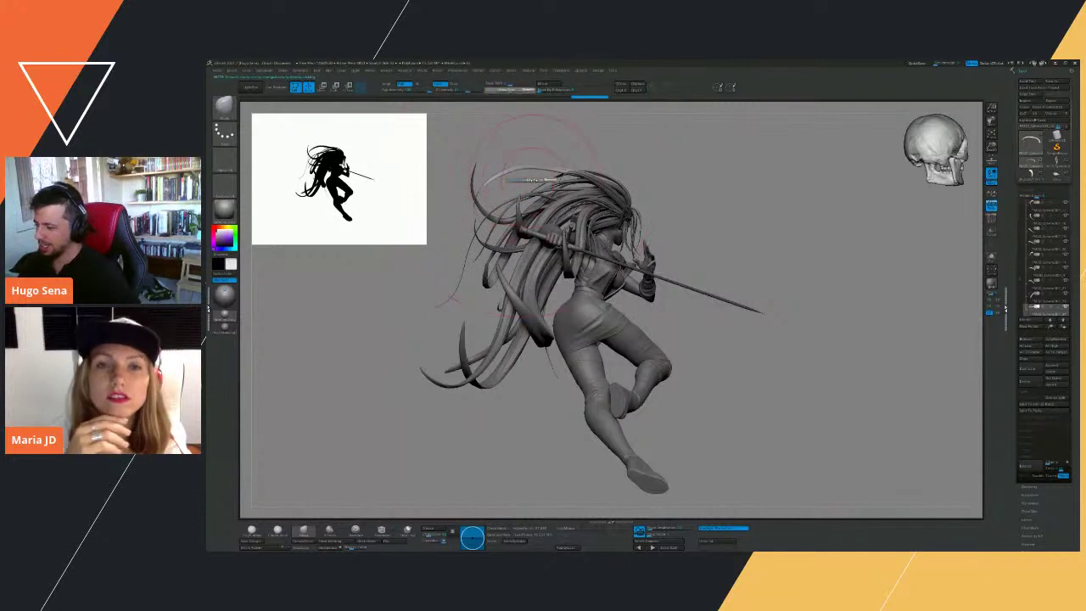
key("s")
left_click_drag(532, 180, 567, 167)
Check the figure's hair silhouette from below, from the side and from behind.
left_click_drag(788, 226, 770, 262)
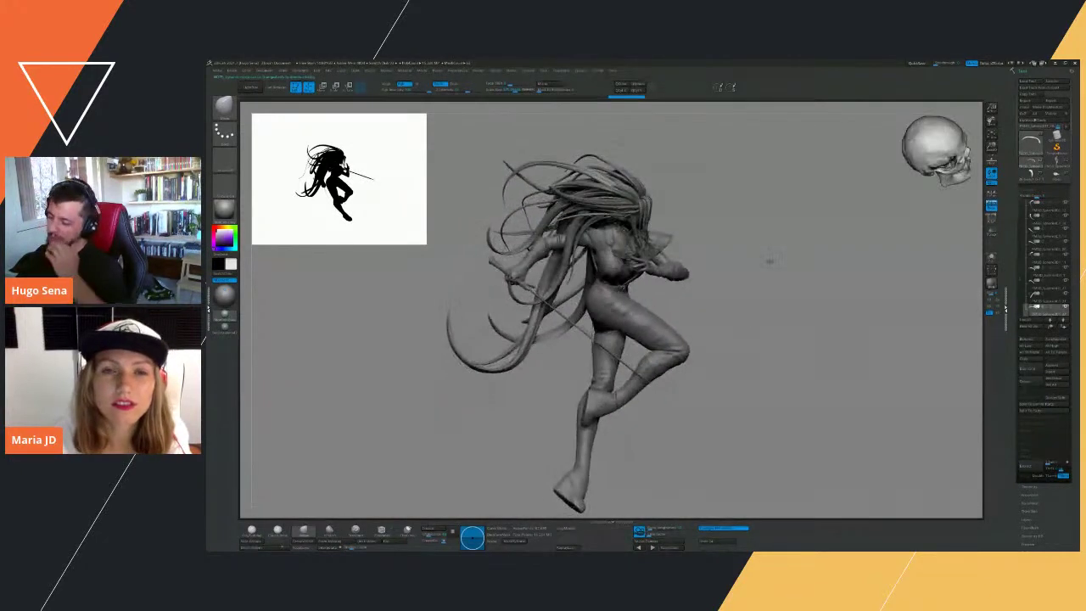
left_click_drag(829, 243, 805, 247)
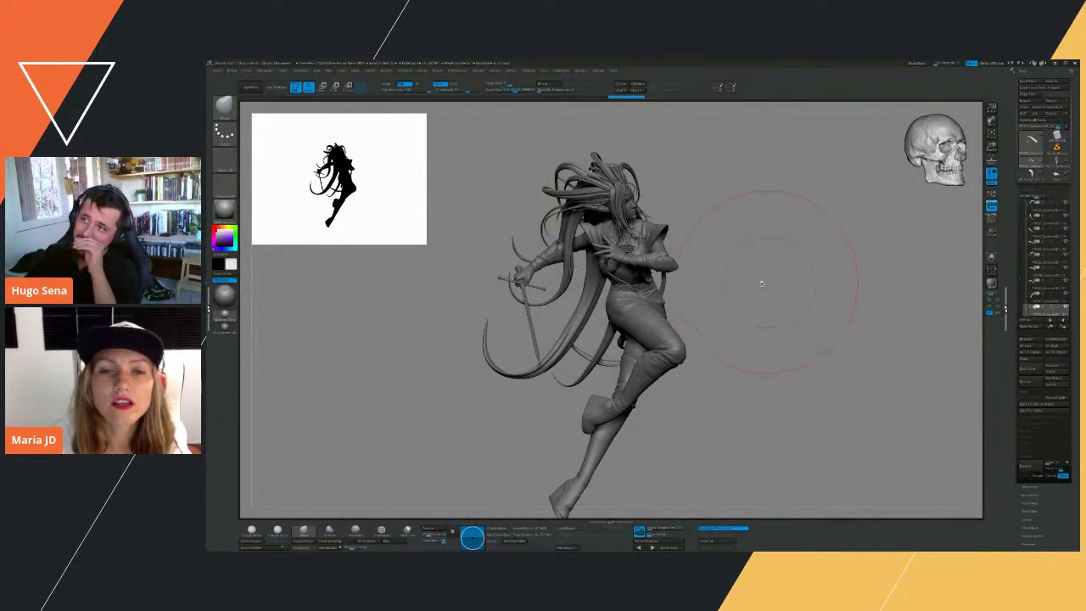
mouse_move(796, 288)
left_mouse_down()
mouse_move(824, 285)
mouse_move(806, 243)
mouse_move(989, 263)
left_mouse_up()
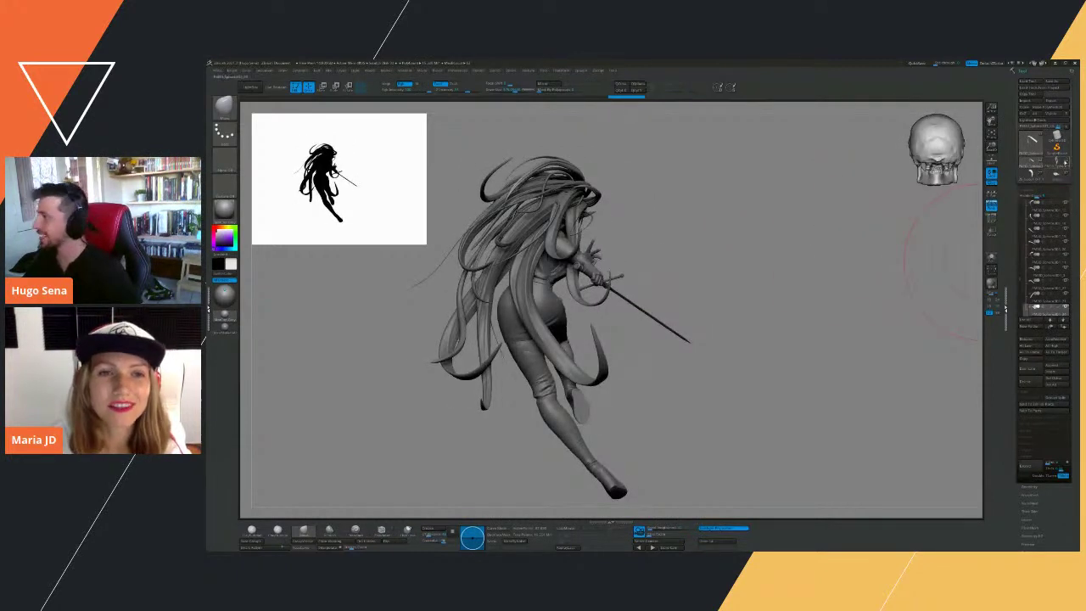
Switch to the white-haired character in the red cape, frame her head, and select one of her hair locks.
mouse_move(1066, 162)
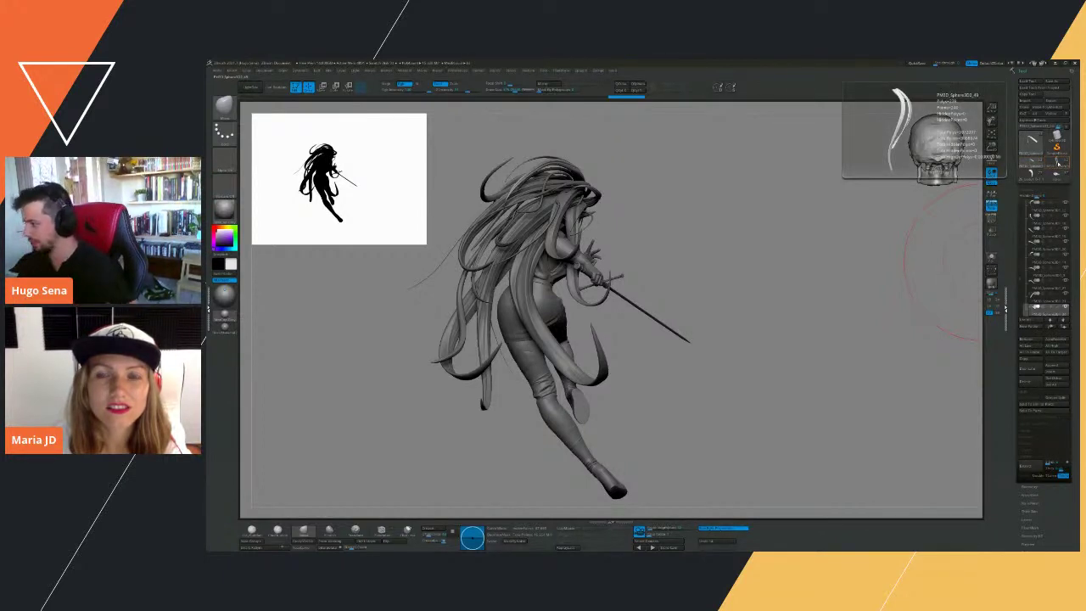
left_click(1029, 178)
left_click_drag(672, 284, 585, 287)
mouse_move(739, 274)
left_mouse_down()
mouse_move(705, 274)
mouse_move(769, 229)
mouse_move(834, 342)
left_mouse_up()
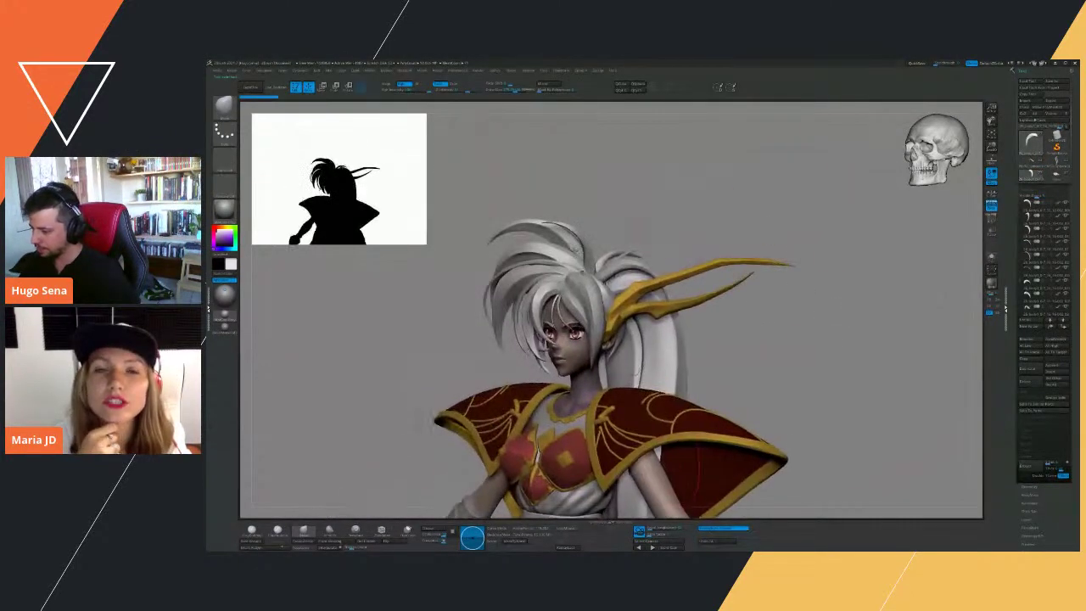
left_click(533, 247, "alt")
left_click_drag(339, 260, 409, 265)
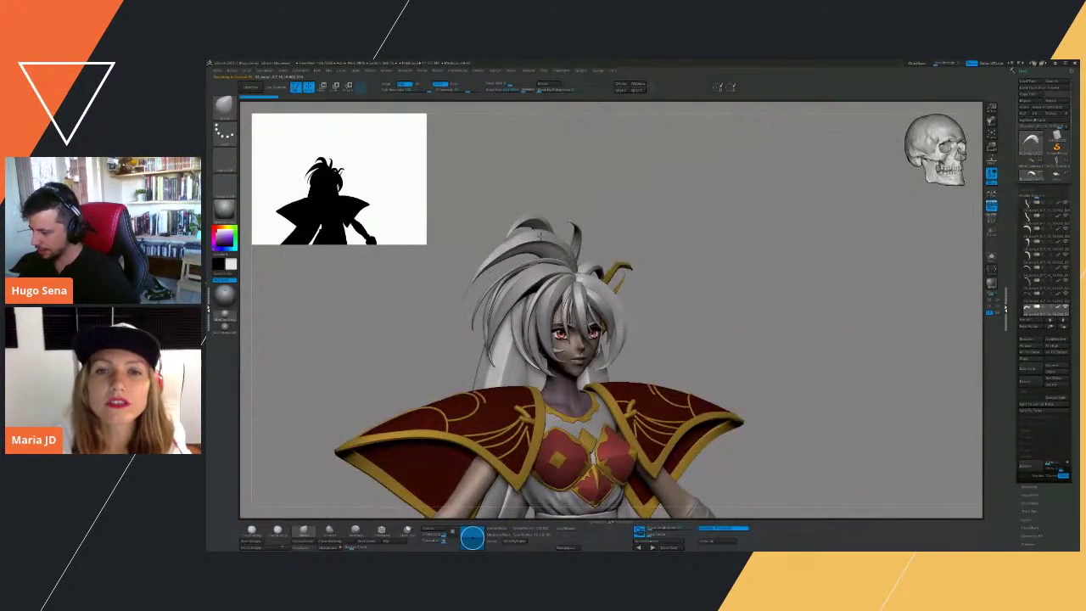
left_click_drag(766, 235, 459, 260)
Pull several crown and fringe locks away from the caped character's head to demonstrate that they are separate pieces.
left_click(538, 285, "alt")
left_click_drag(538, 284, 475, 200)
left_click(560, 235, "alt")
left_click_drag(560, 235, 609, 162)
left_click_drag(571, 295, 459, 280)
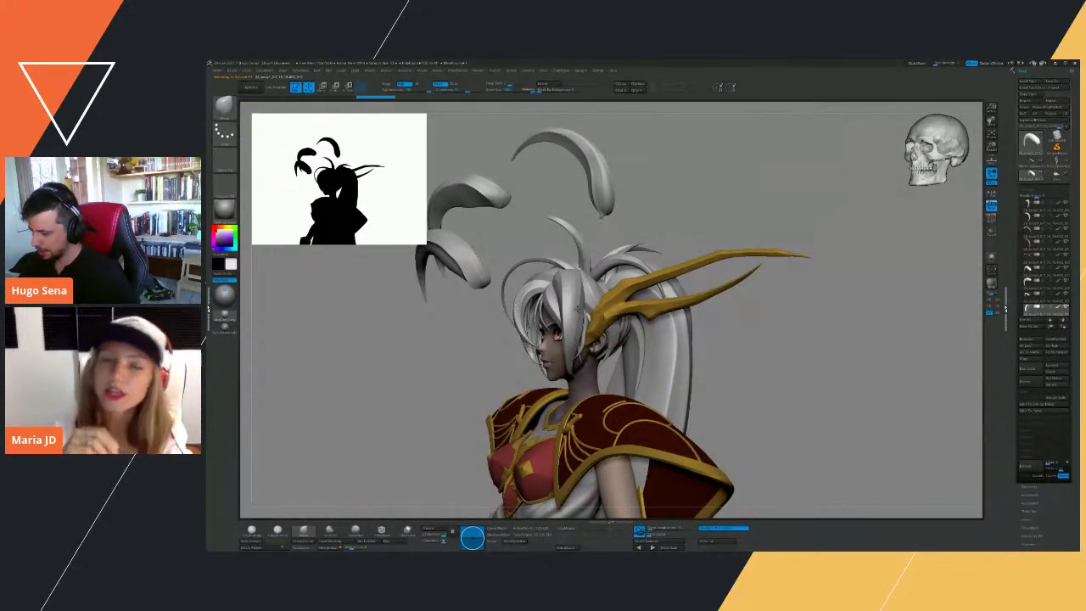
left_click(561, 287, "alt")
left_click_drag(562, 287, 444, 333)
Undo the displacement of each hair lock in turn, reselecting every moved lock on the caped character.
left_click_drag(768, 391, 764, 356, "alt")
left_click_drag(764, 360, 852, 361)
key("ctrl+z")
left_click(499, 257, "alt")
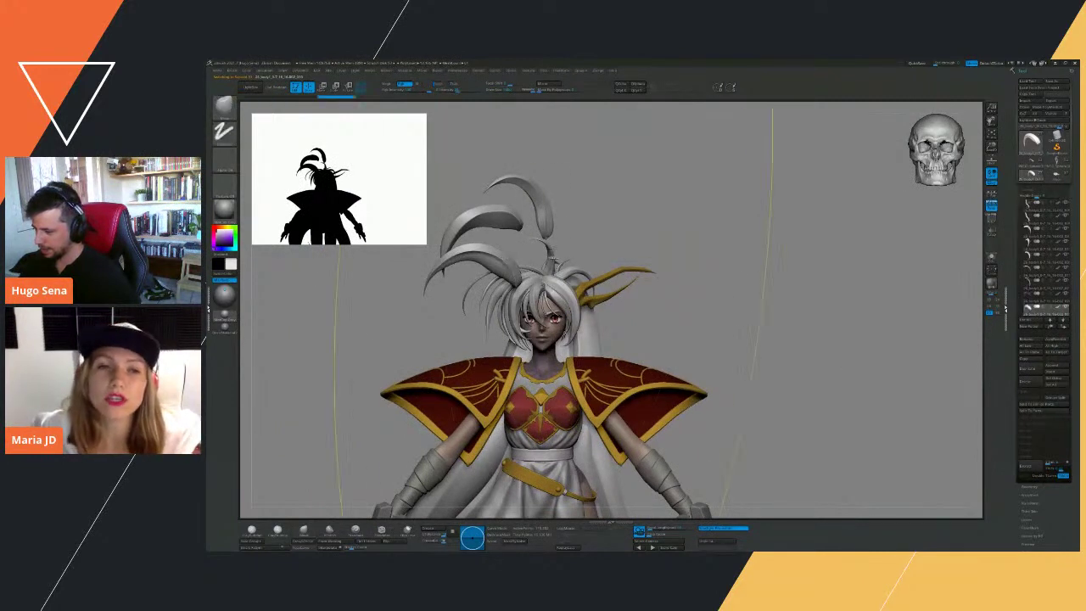
key("ctrl+z")
left_click(505, 224, "alt")
left_click(546, 222, "alt")
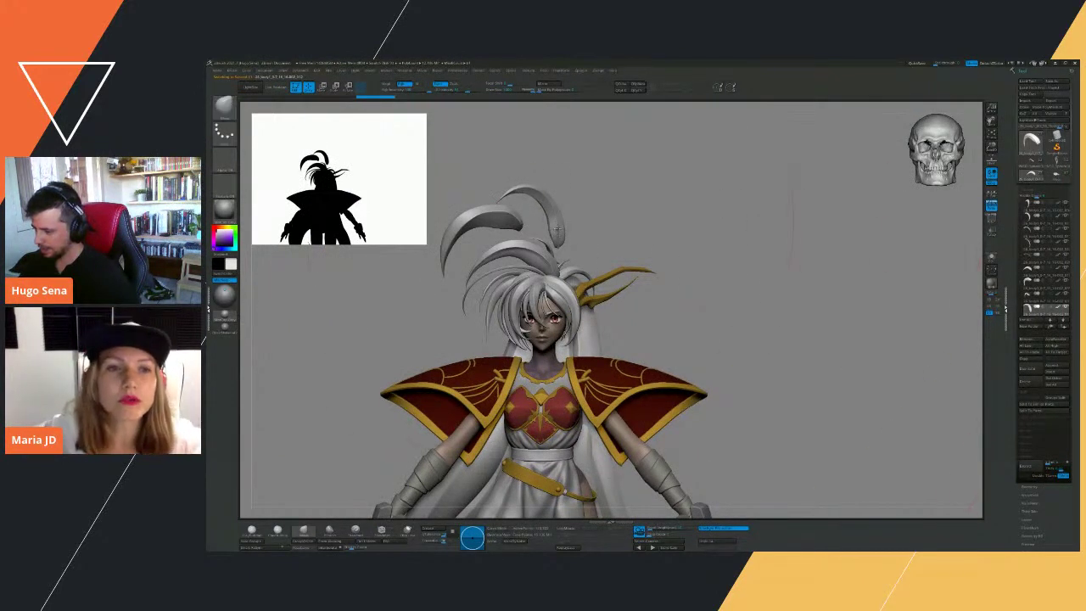
key("ctrl+z")
left_click(511, 227, "alt")
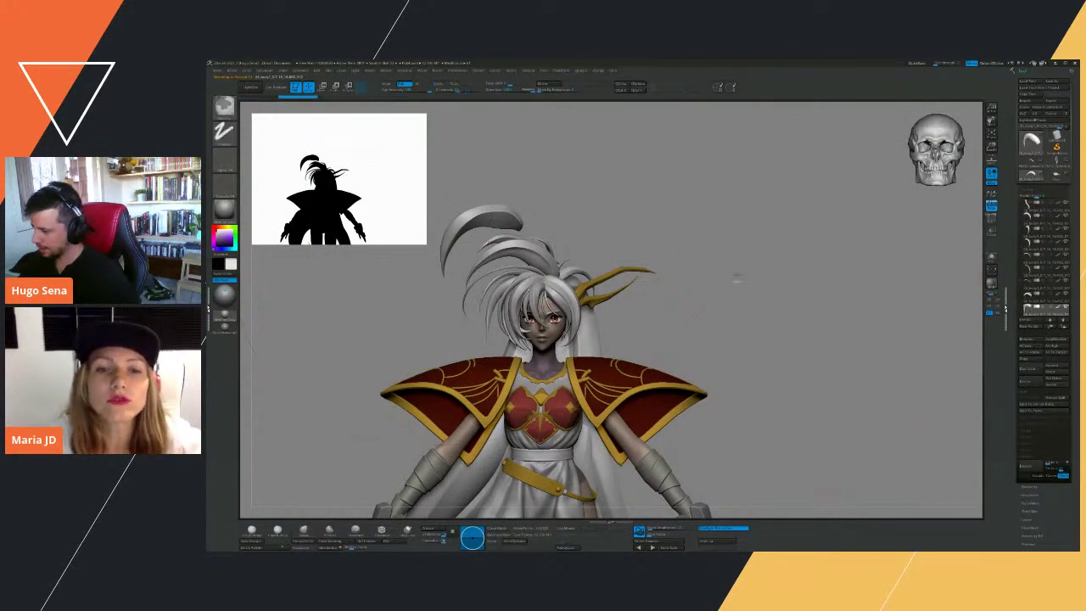
key("ctrl+z")
Spread the caped character's subtools apart with Xpose and view the separated pieces.
key("s")
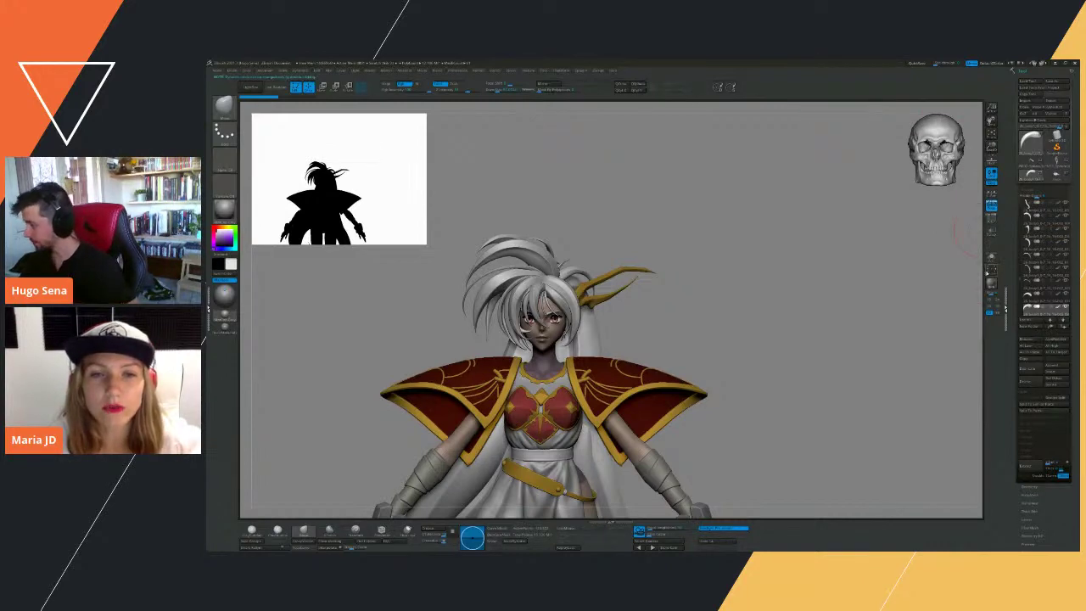
left_click(988, 272)
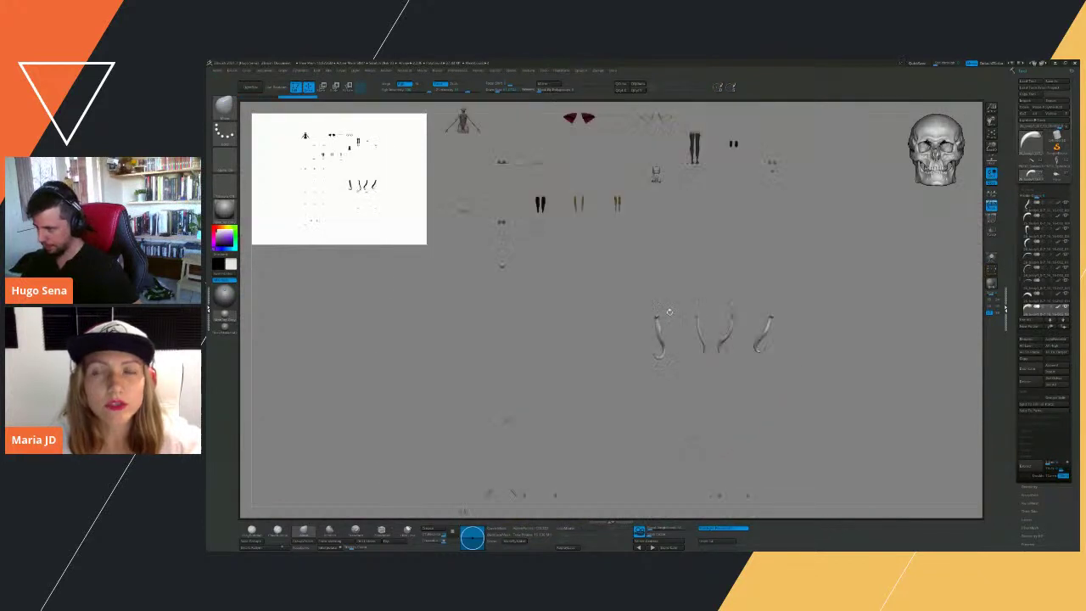
mouse_move(845, 299)
left_mouse_down()
mouse_move(829, 298)
mouse_move(861, 286)
left_mouse_up()
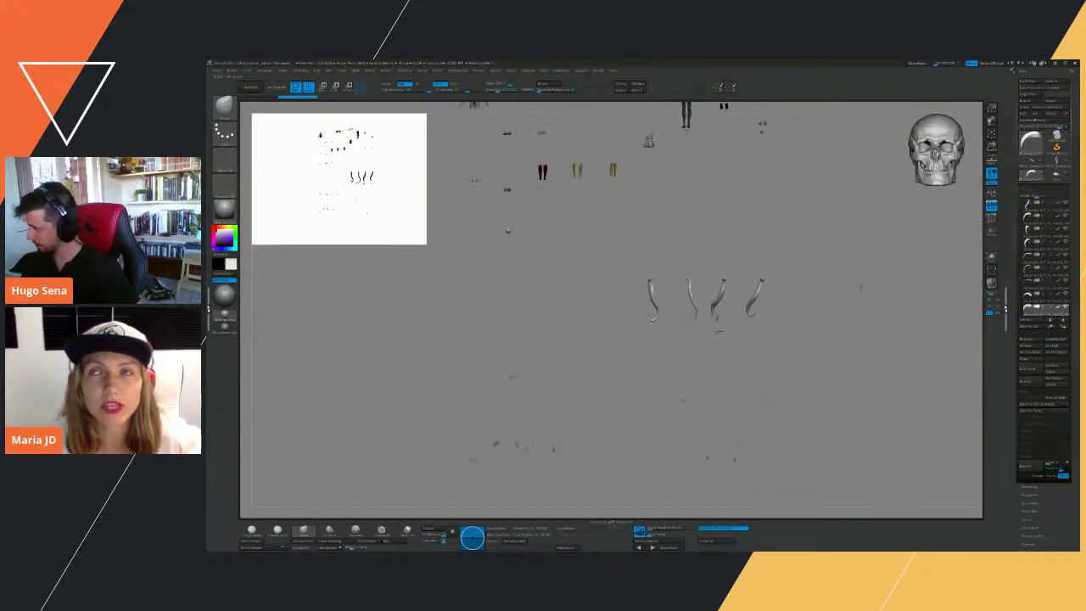
Switch to the green-eyed portrait bust with the blocked-out straight fringe and view it from another angle.
left_click(1050, 180)
left_click(1053, 167)
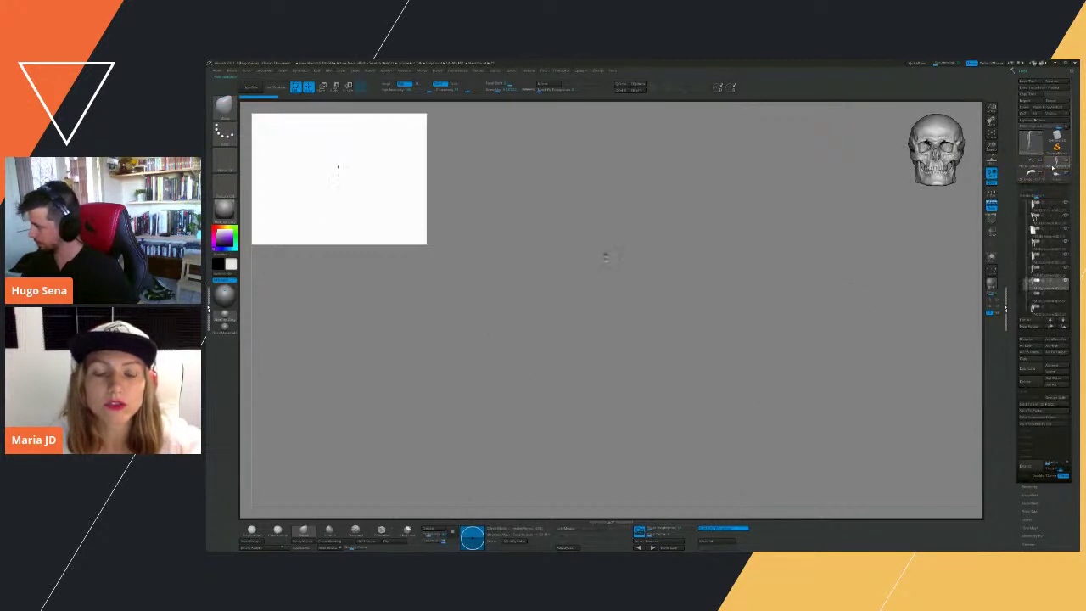
mouse_move(1031, 170)
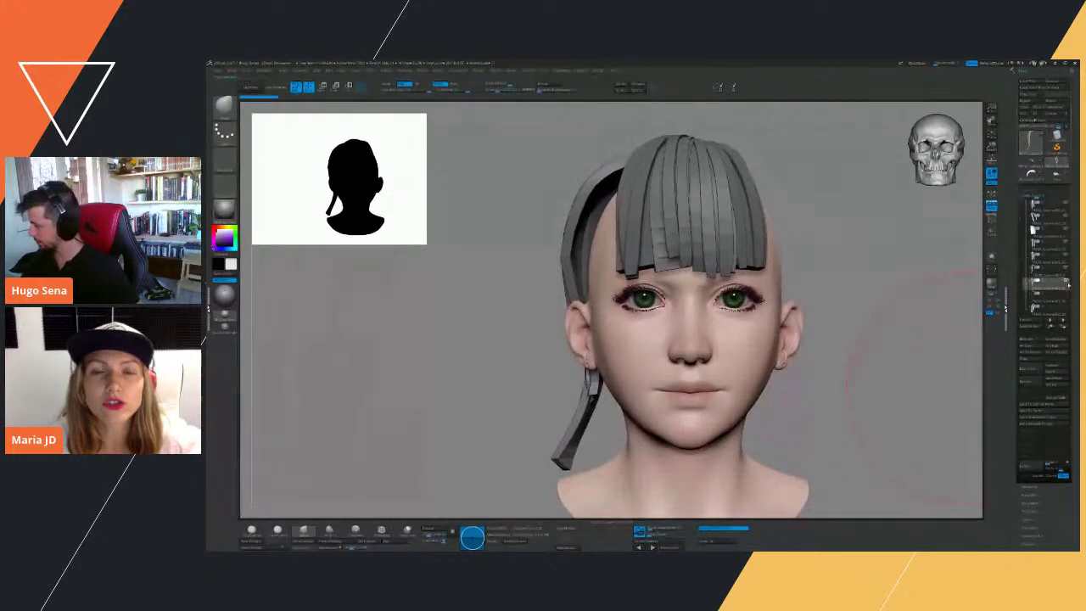
left_click_drag(832, 312, 718, 317)
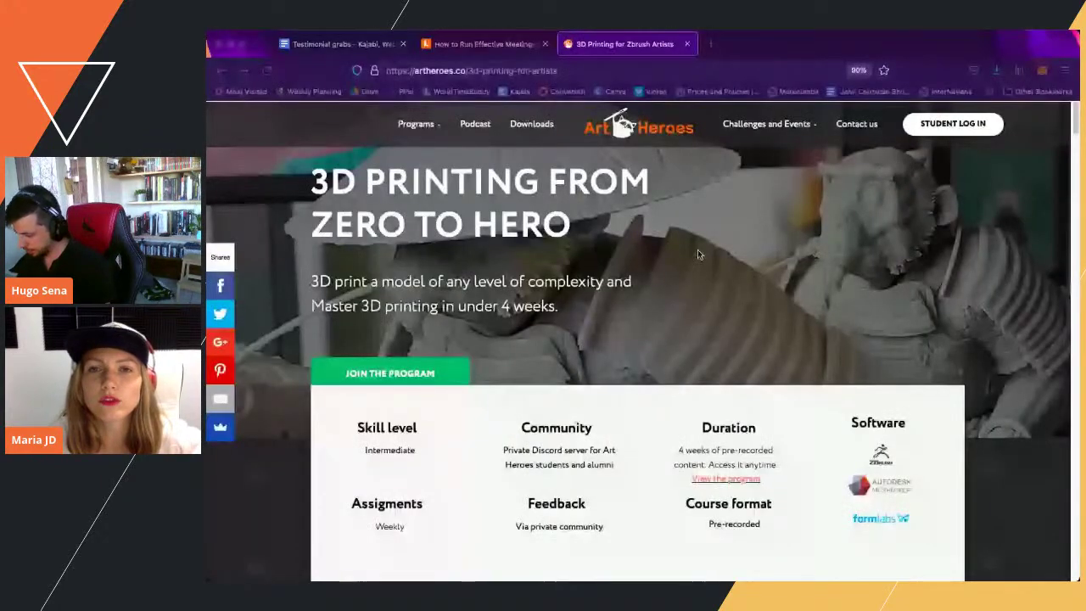
Browse the Art Heroes "3D Printing from Zero to Hero" page in the web browser down to the student gallery.
scroll(699, 255, "down", 10)
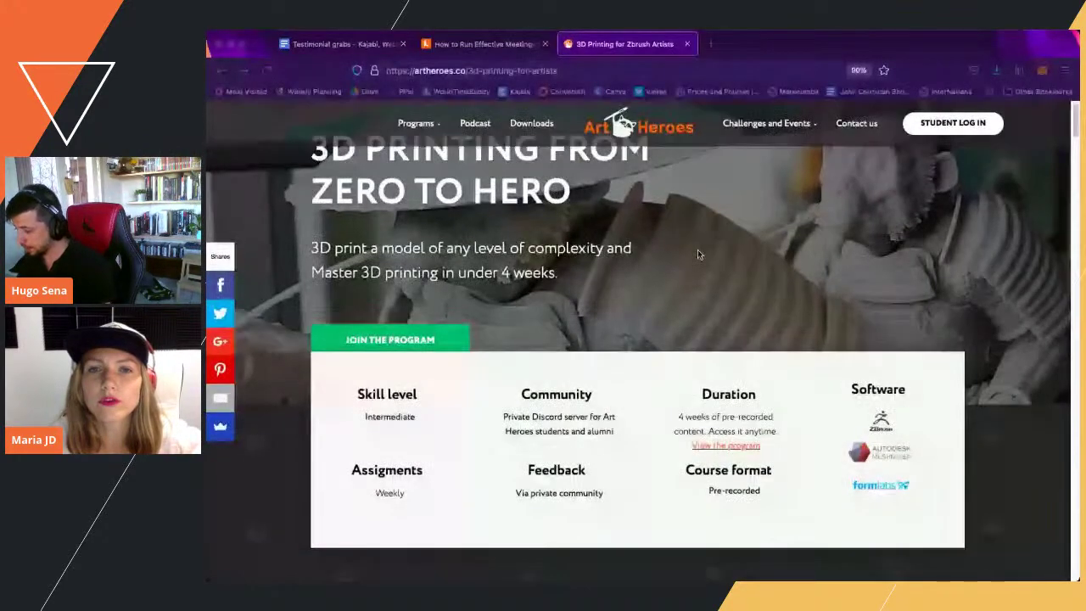
scroll(699, 254, "down", 15)
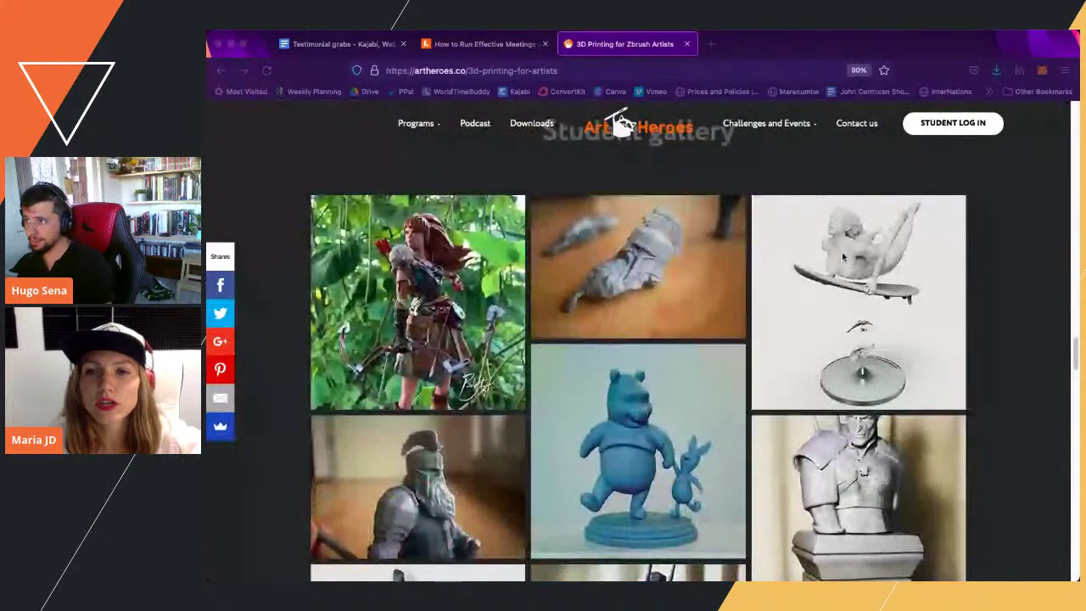
Enlarge the assembled surfboard figure and its separated print parts in the student gallery, closing each image after viewing.
left_click(830, 286)
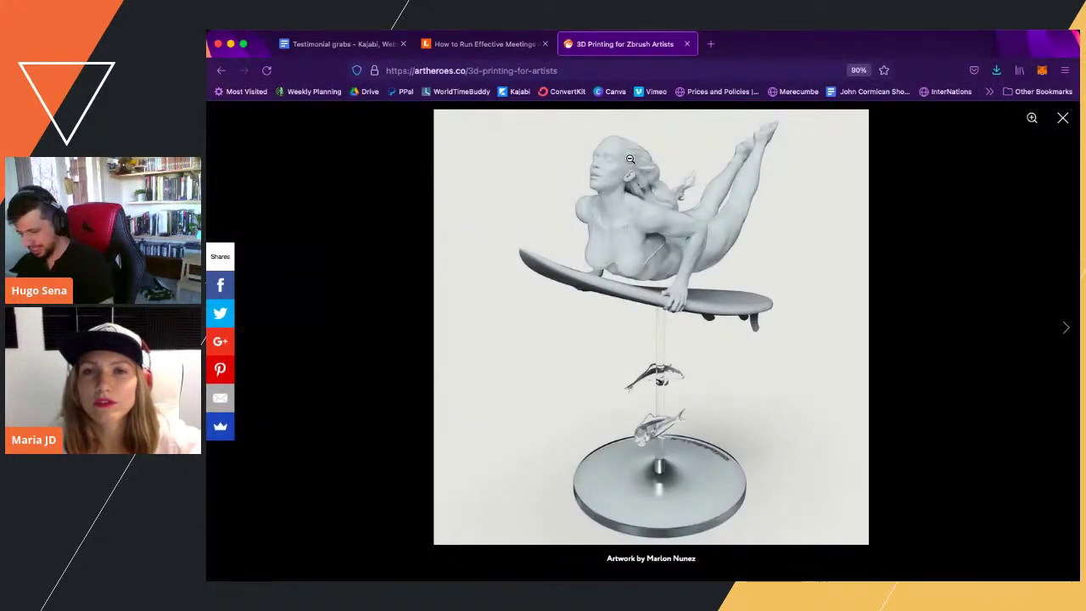
left_click(946, 300)
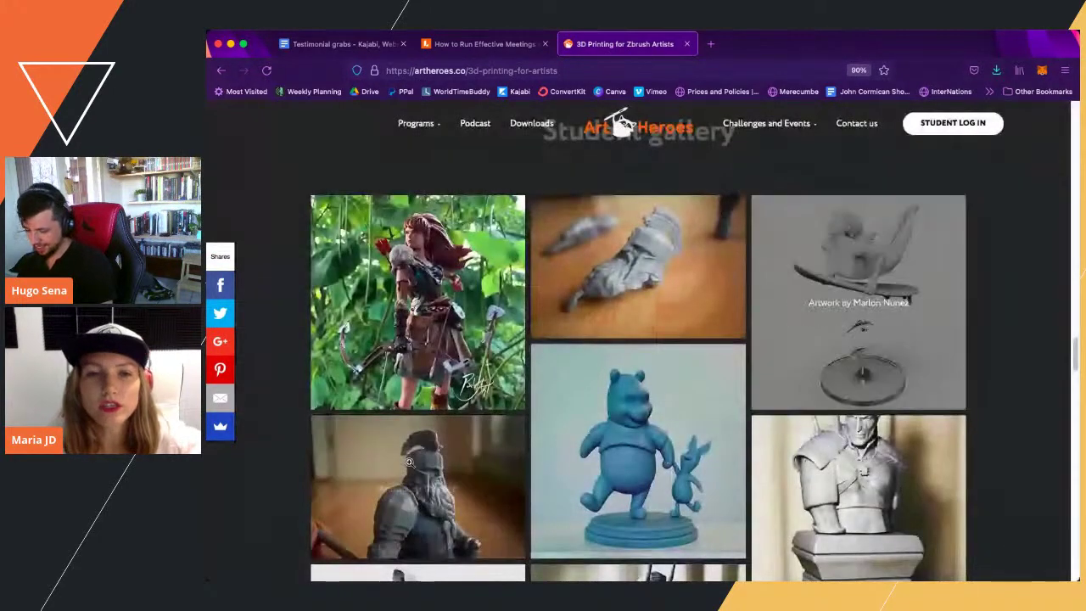
scroll(354, 477, "down", 3)
left_click(404, 458)
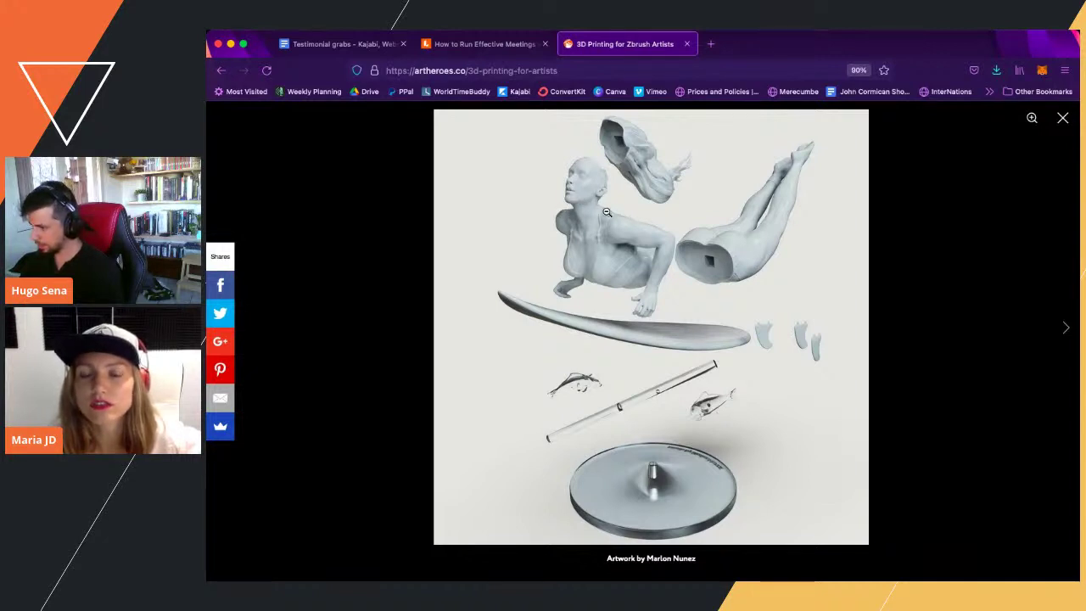
left_click(912, 307)
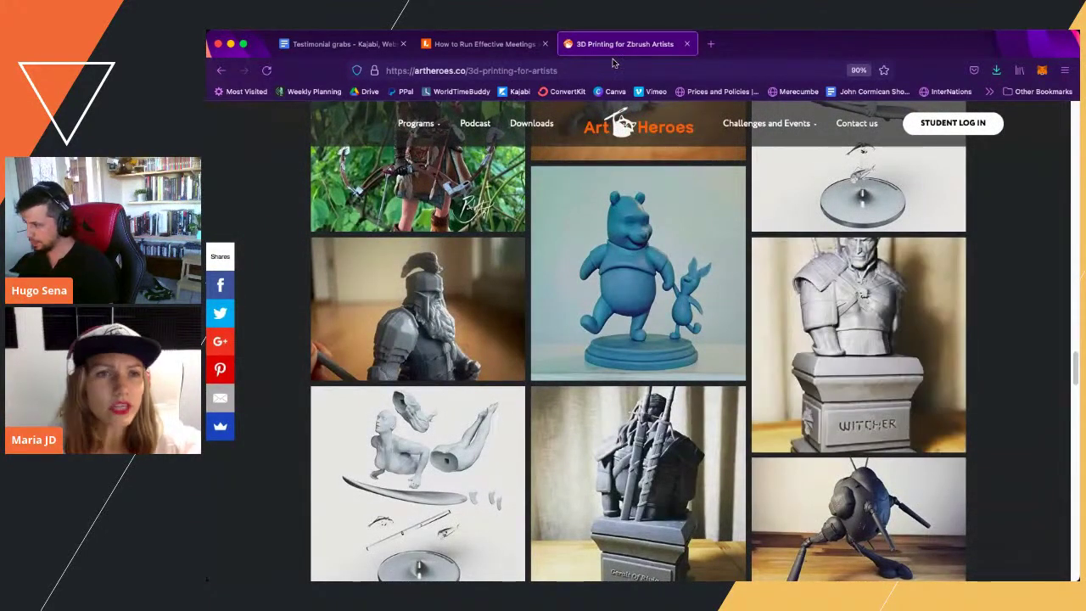
Switch back to ZBrush and view the whole green-eyed portrait bust with its straight fringe.
key("super+Tab")
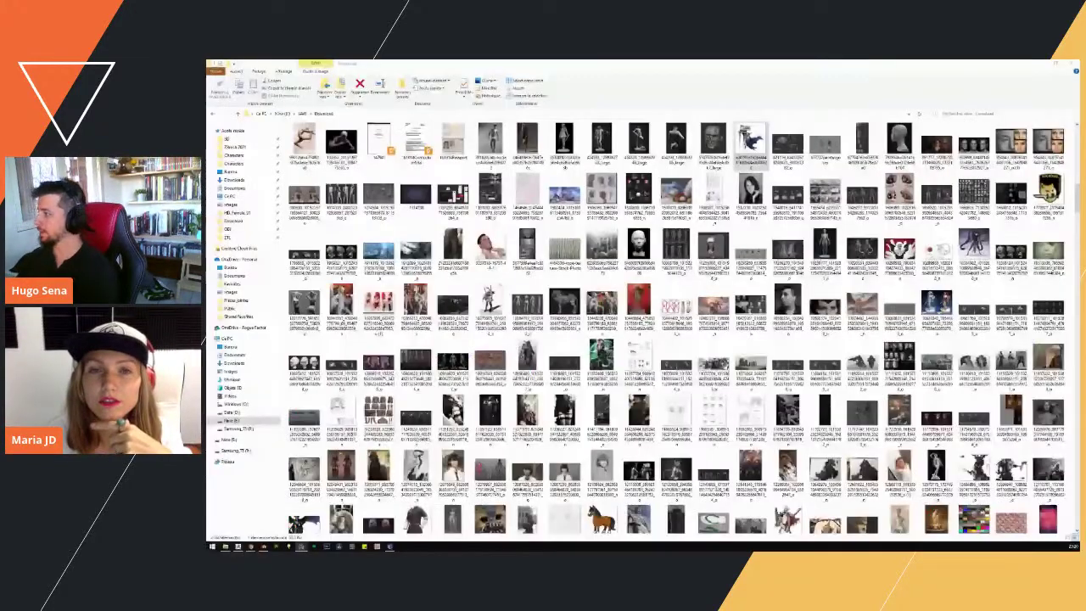
left_click(1043, 69)
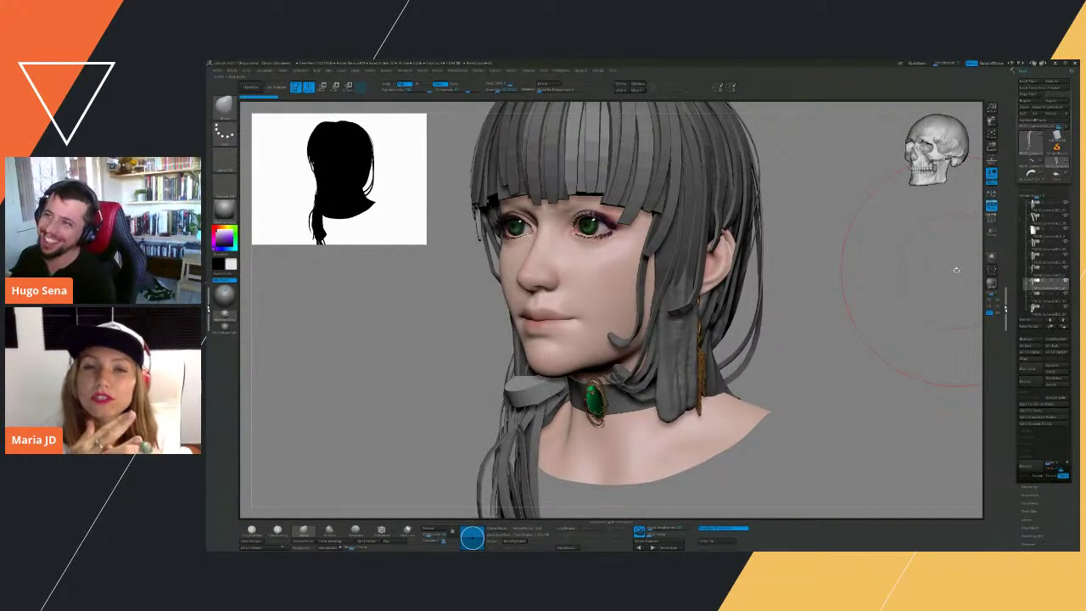
left_click_drag(848, 320, 846, 318)
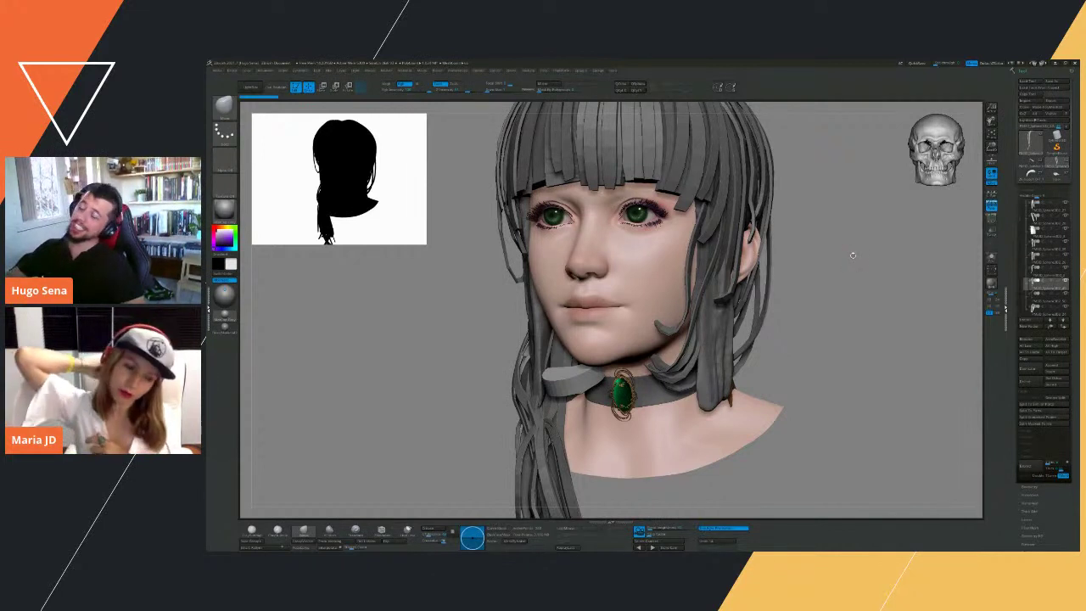
left_click_drag(827, 249, 800, 288, "alt")
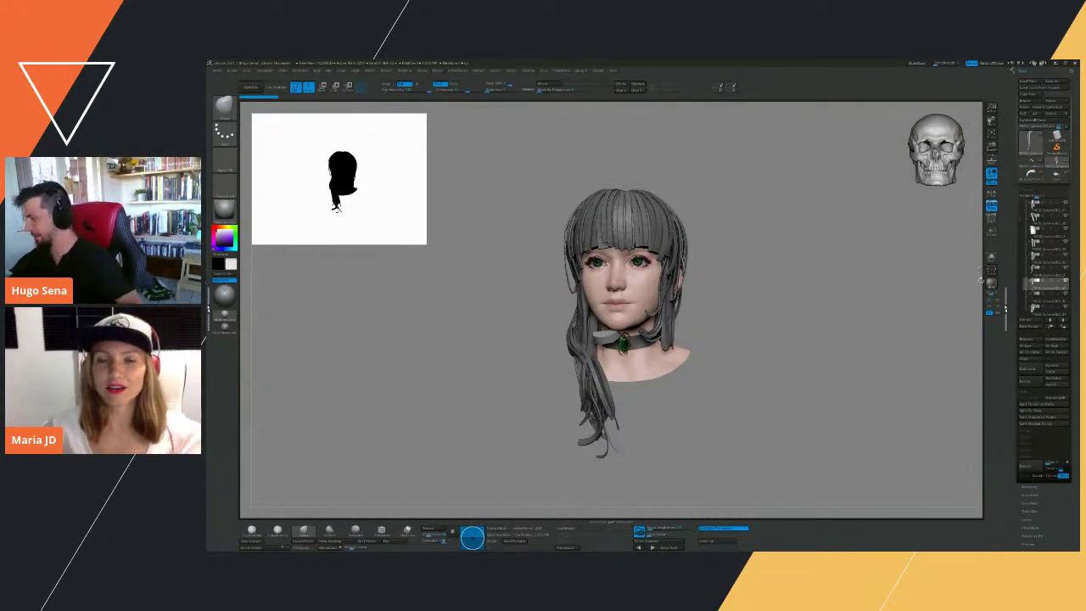
Spread the portrait bust's subtools apart with Xpose, view the separate hair strands, and bring the pieces back together.
left_click(994, 272)
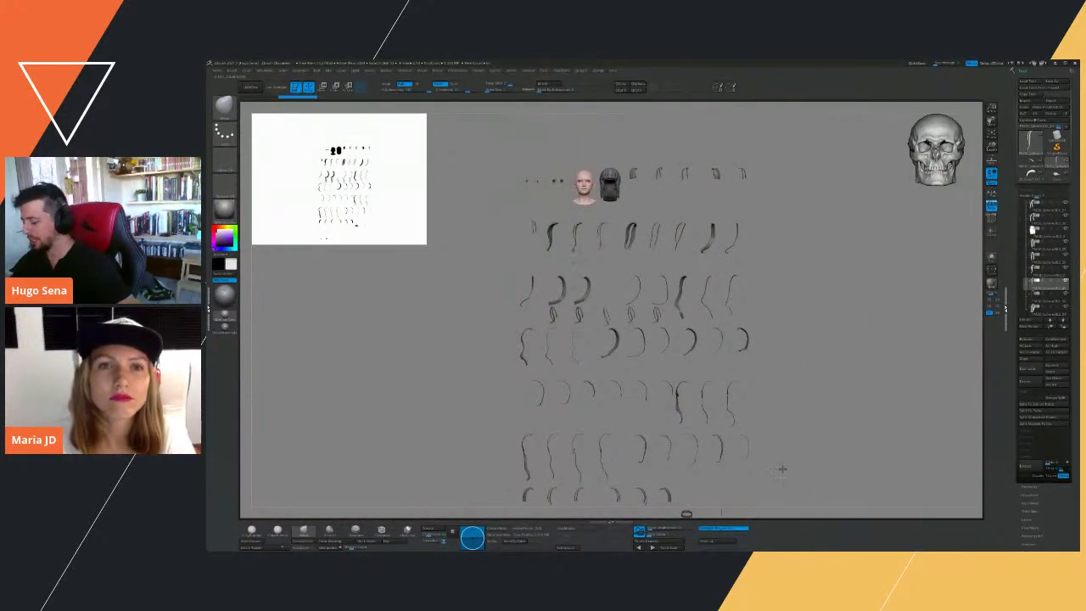
left_click_drag(879, 249, 912, 262)
left_click_drag(830, 312, 832, 448, "alt")
left_click_drag(862, 428, 820, 319, "alt")
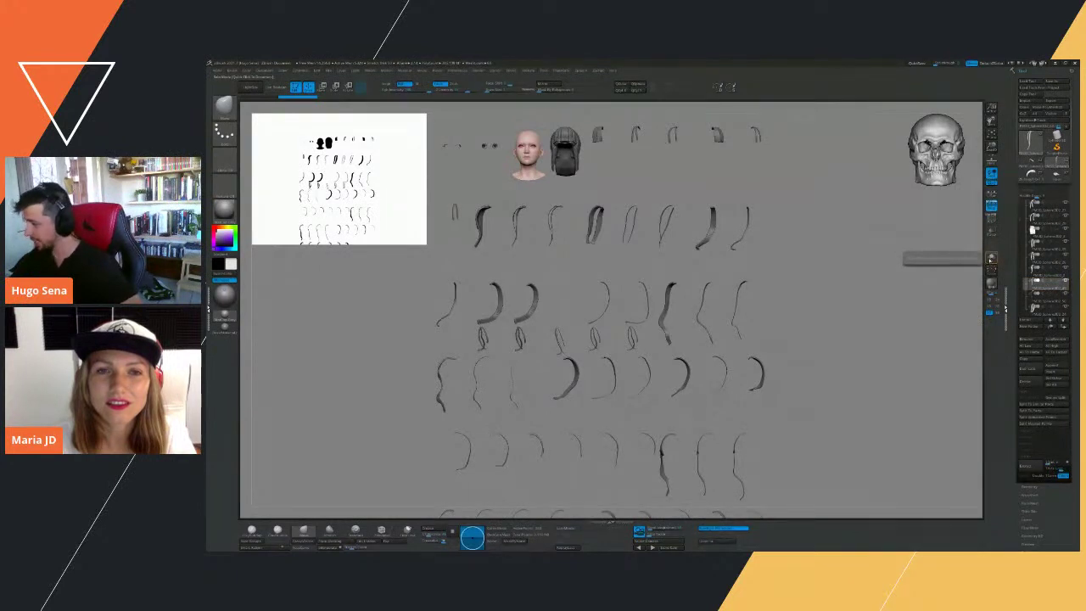
left_click(991, 270)
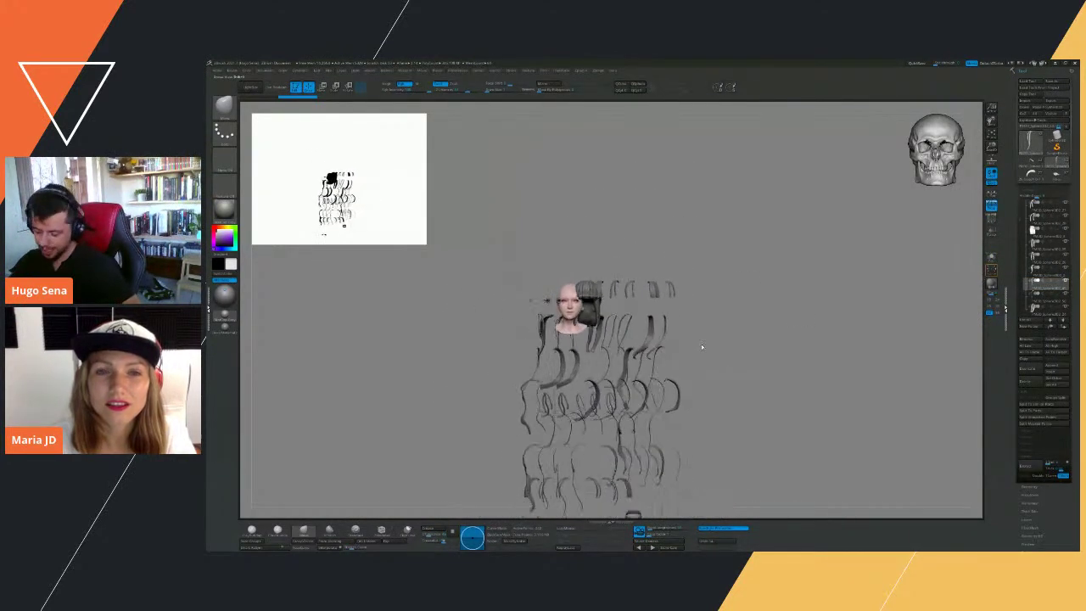
left_click_drag(674, 359, 647, 363)
left_click_drag(647, 363, 834, 266, "alt")
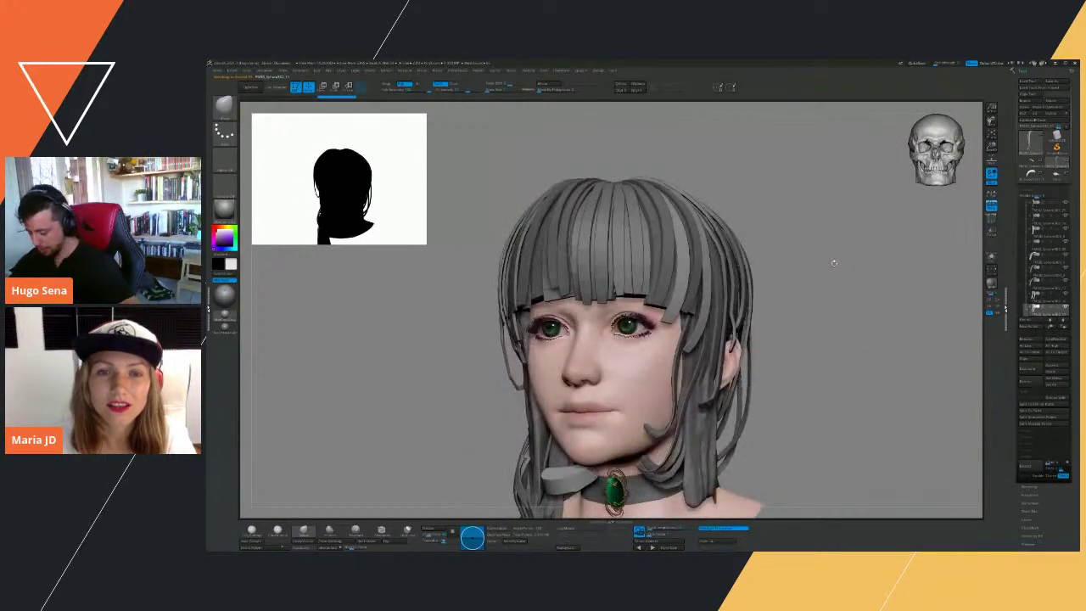
Try to pull a single fringe lock sideways with the Move brush after adjusting its draw size, and undo it.
key("n")
key("b")
key("m")
key("v")
key("s")
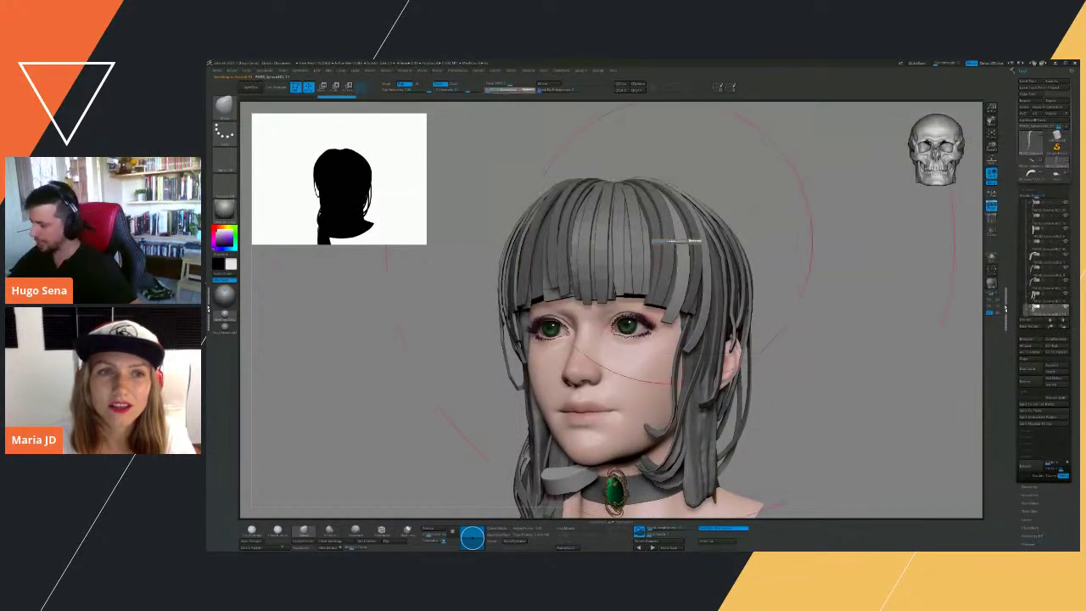
left_click_drag(678, 242, 689, 242)
mouse_move(685, 255)
left_mouse_down()
mouse_move(786, 246)
mouse_move(820, 257)
left_mouse_up()
key("ctrl+z")
Switch to the caped character, view its separated subtools from another angle, and collapse the Xpose spread.
left_click(1031, 174)
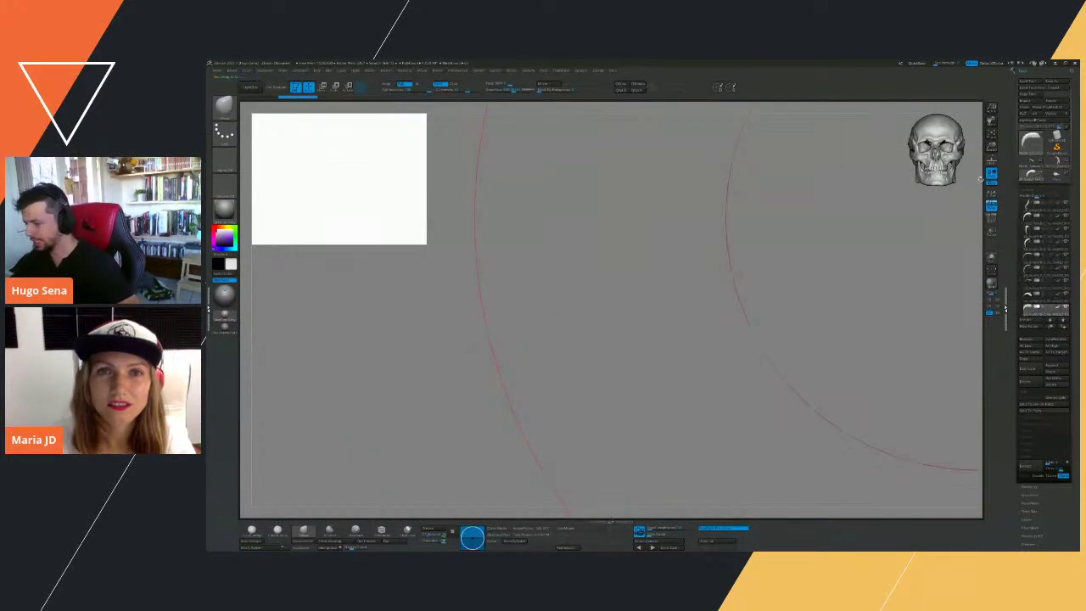
key("f")
key("f")
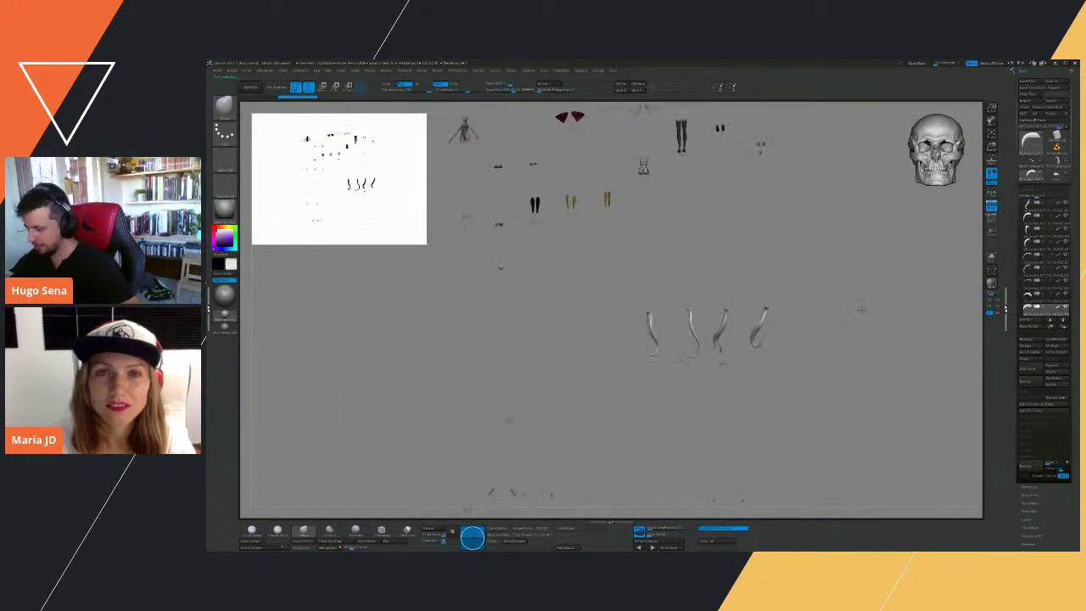
left_click_drag(861, 310, 475, 314)
left_click_drag(825, 363, 880, 363, "alt")
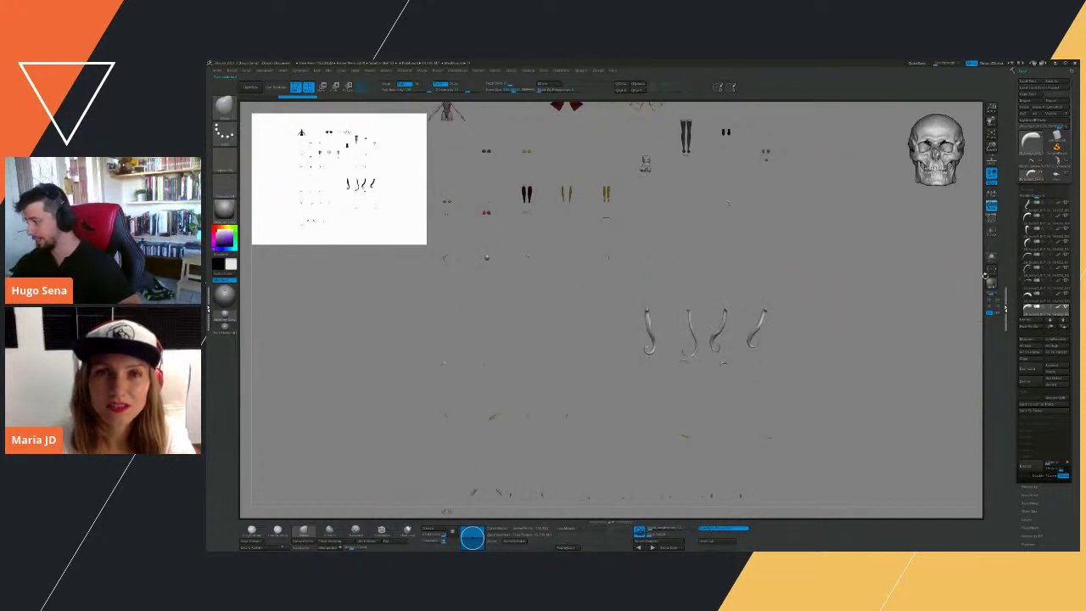
left_click(992, 269)
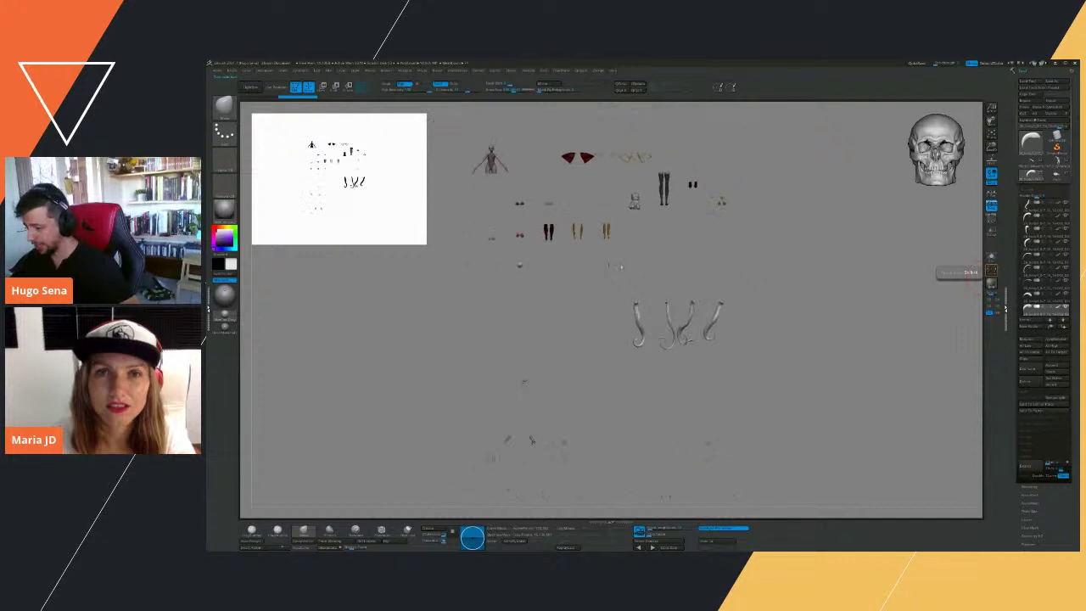
Switch to the pointed-ear figure with flowing hair, spread its subtools with Xpose, select the body, and collapse the spread.
left_click(1030, 161)
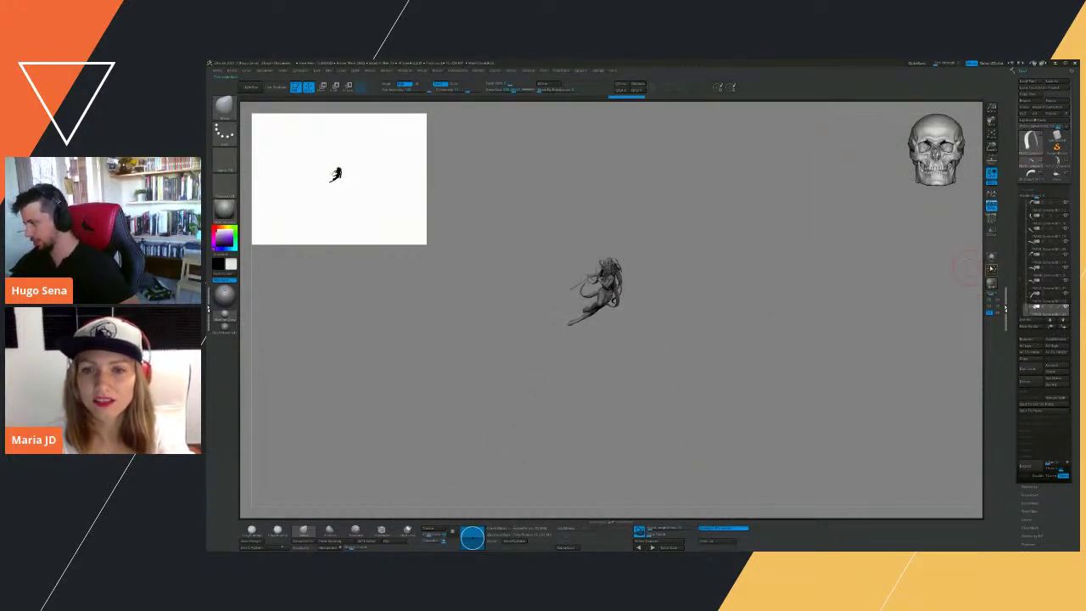
left_click(992, 258)
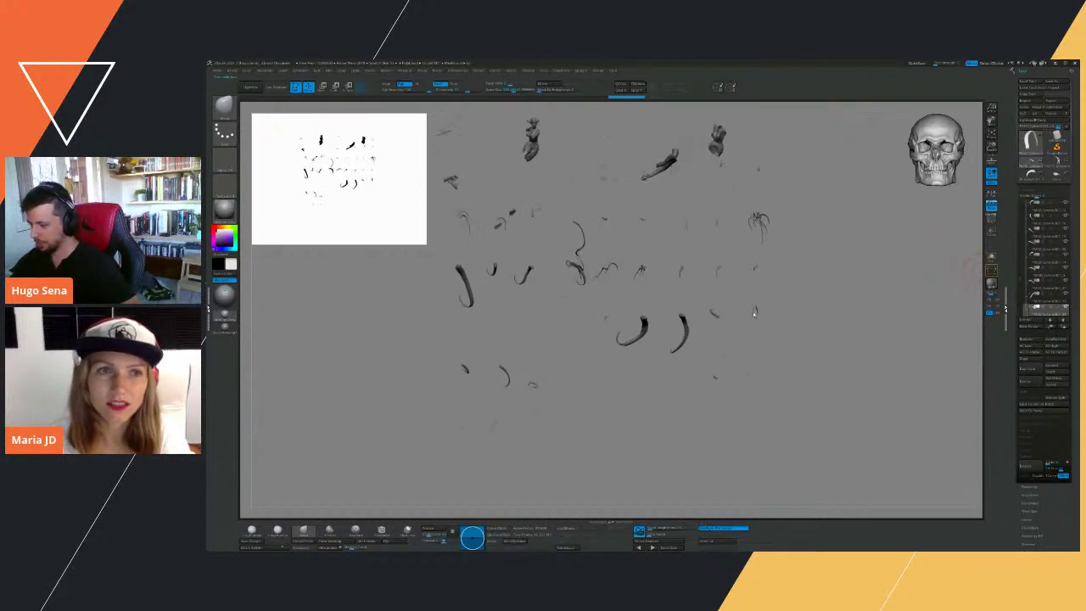
left_click_drag(851, 311, 811, 264)
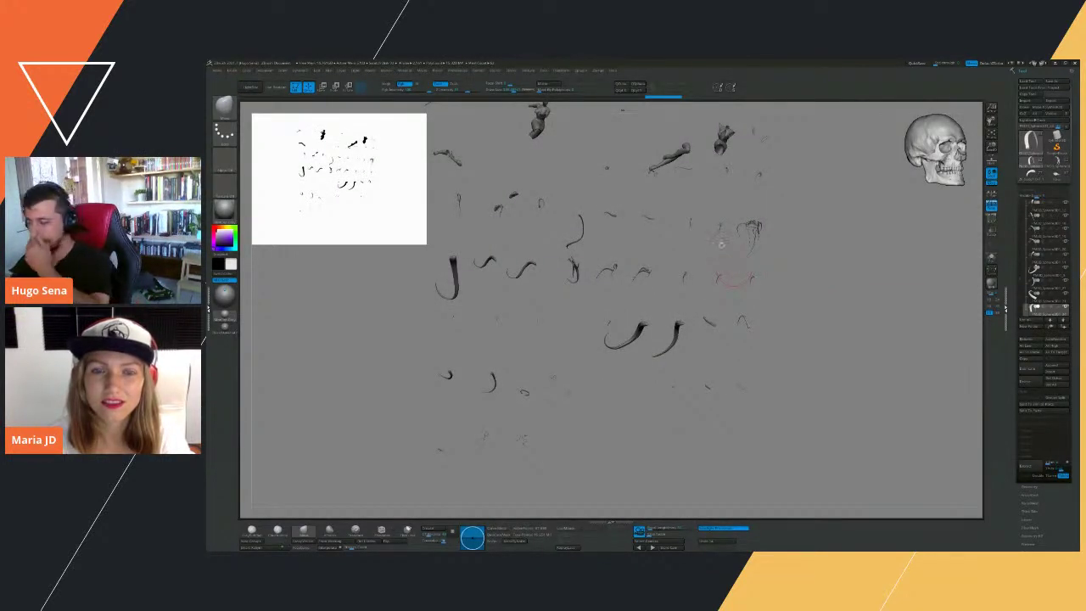
left_click_drag(777, 178, 684, 219)
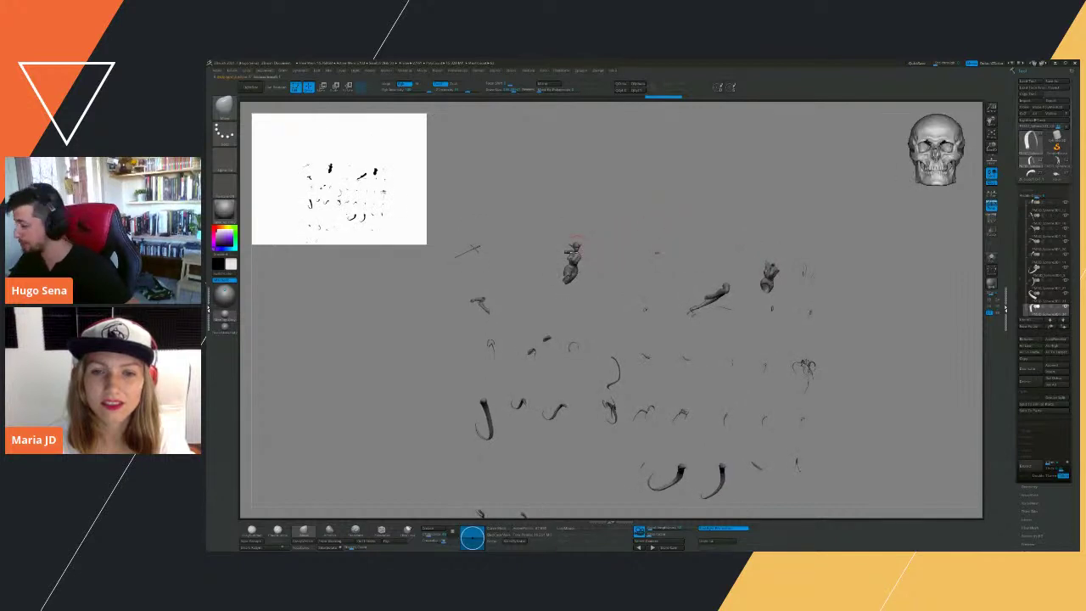
left_click(574, 253, "alt")
left_click_drag(906, 231, 877, 216, "alt")
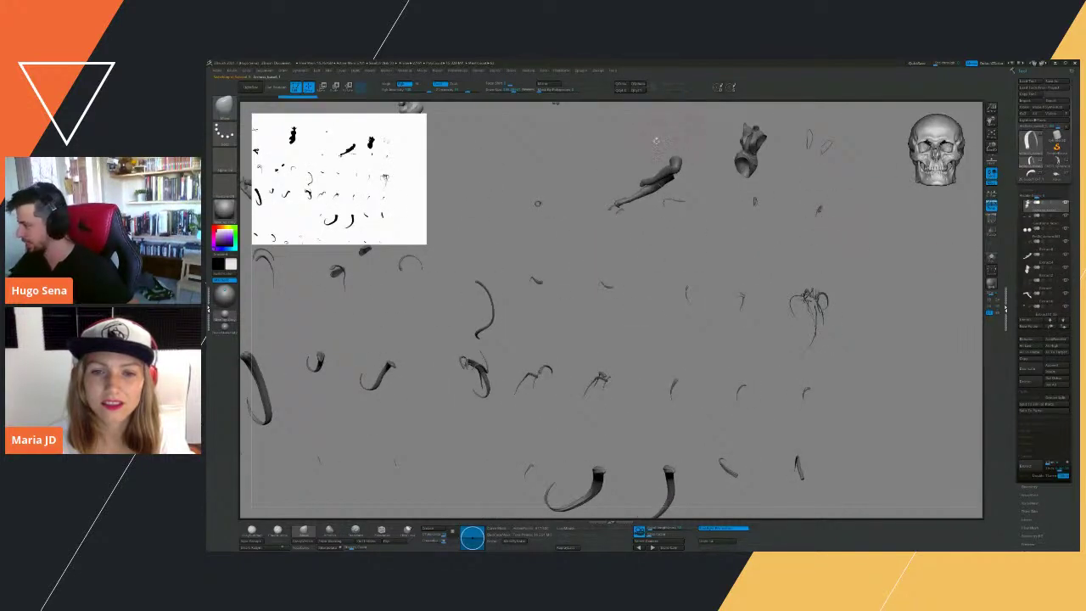
left_click_drag(656, 141, 711, 257, "alt")
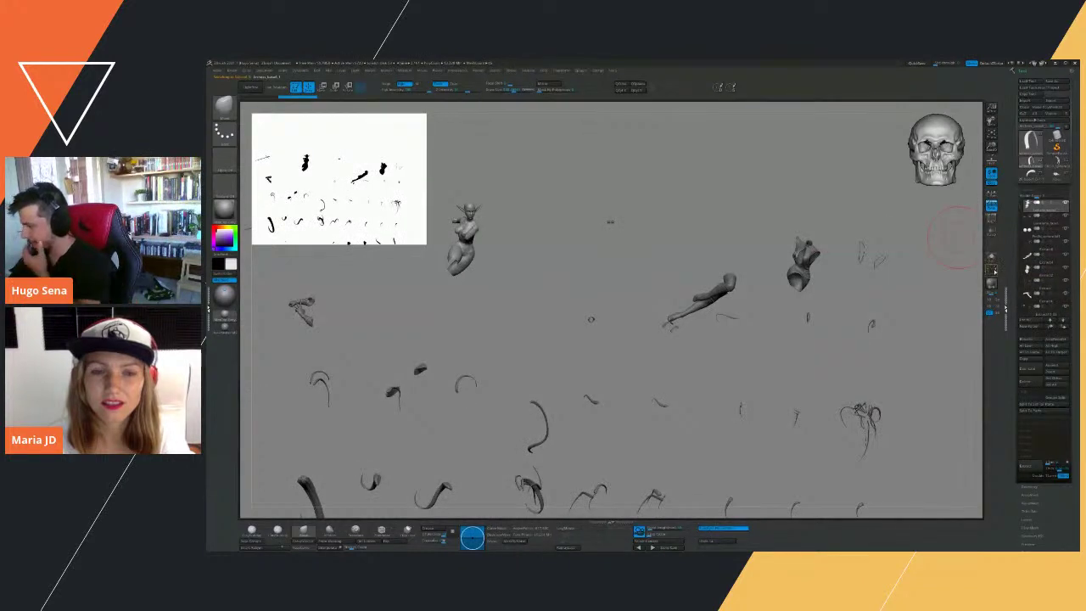
left_click(995, 271)
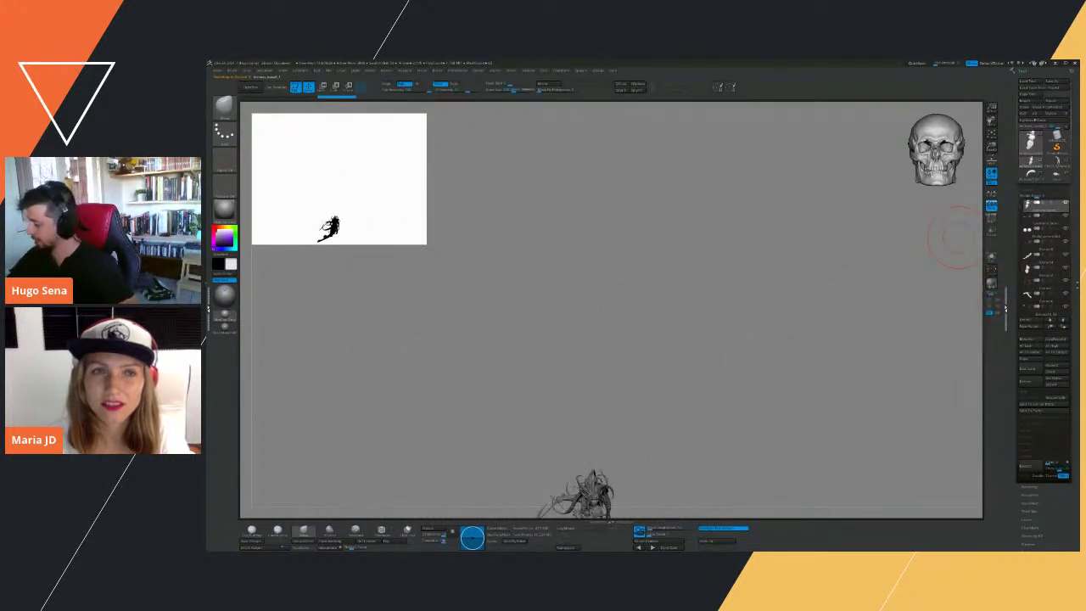
Load the simple cylinder tool and append the elf-eared body to it as a new subtool.
left_click(1057, 137)
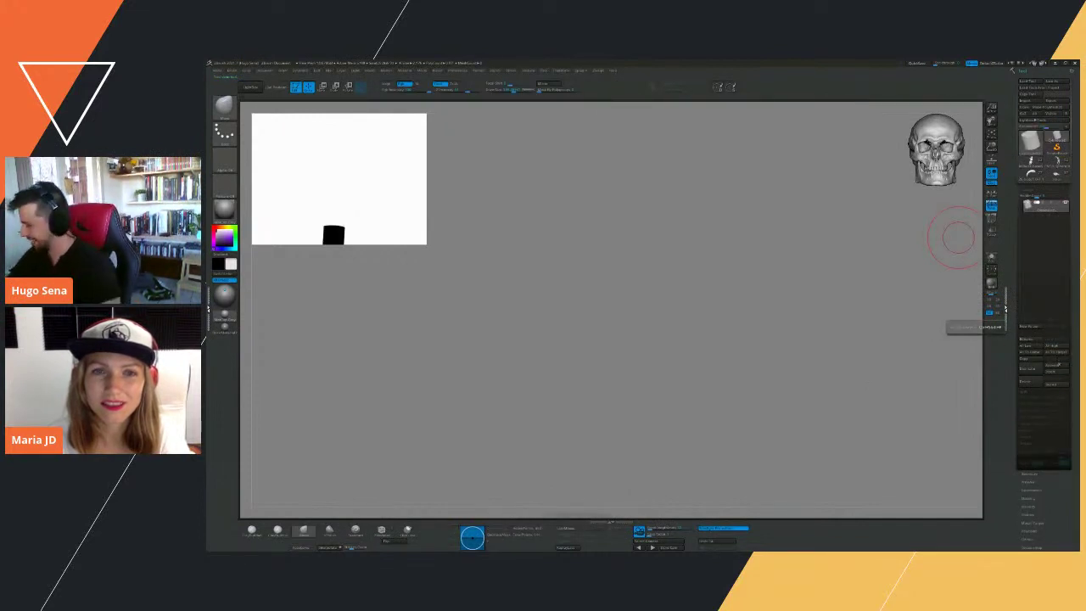
left_click(1056, 365)
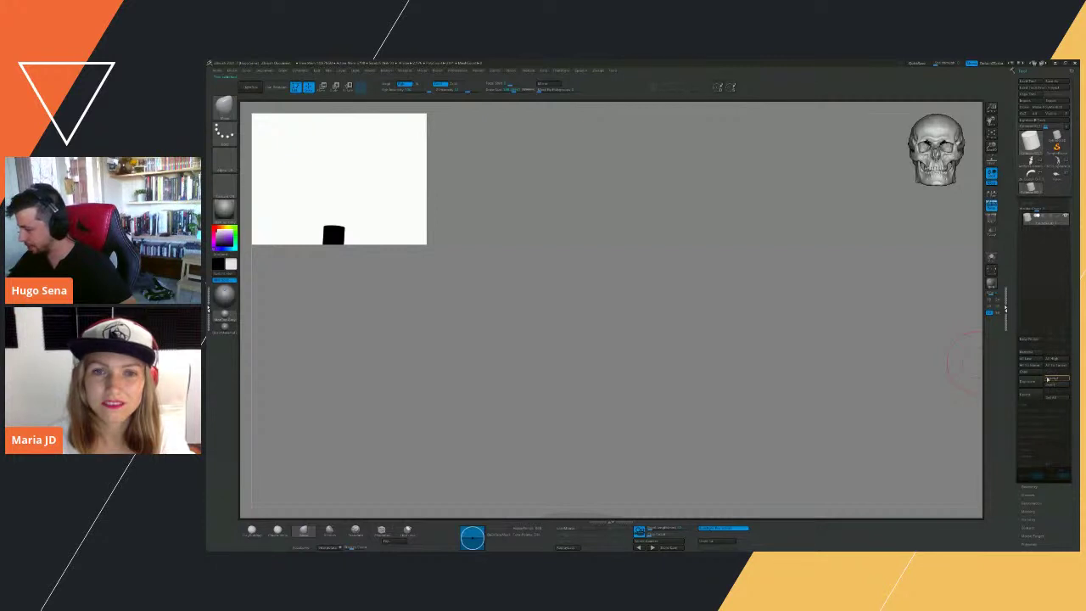
left_click(1056, 380)
left_click(864, 396)
key("f")
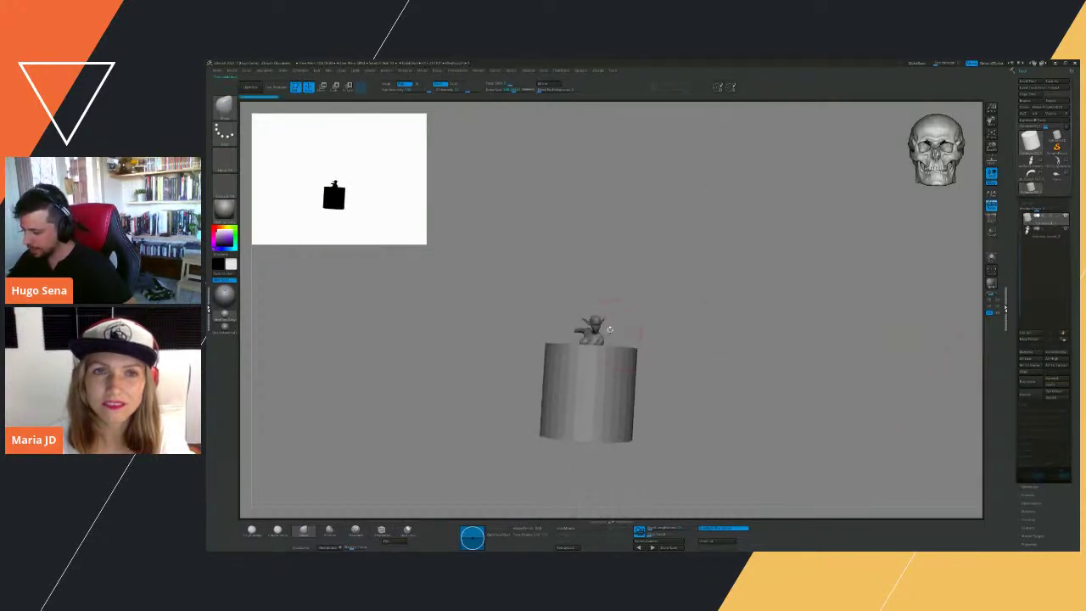
Hide the cylinder subtool and make the elf-eared body the active subtool.
left_click(1066, 228)
left_click(1066, 228)
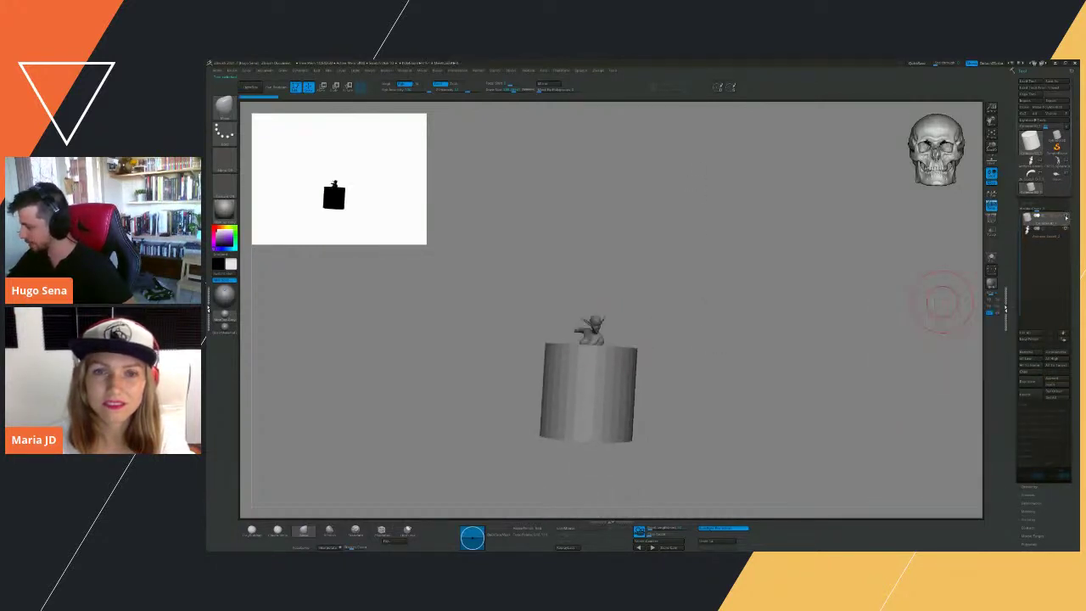
left_click_drag(940, 302, 852, 326, "alt")
left_click_drag(740, 274, 791, 305)
left_click(608, 216, "alt")
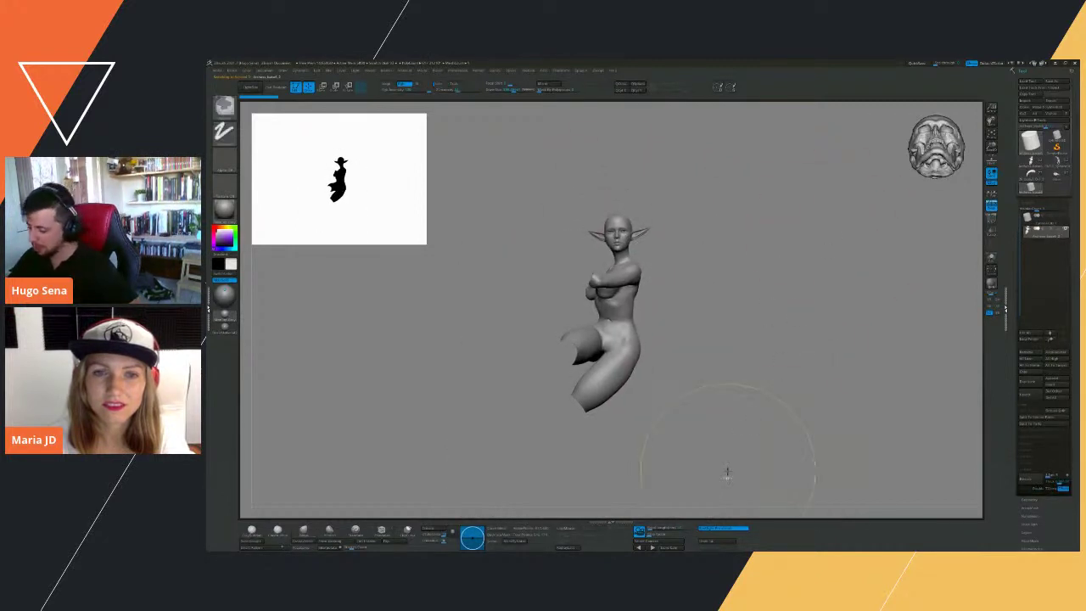
Isolate the elf's head and neck by hiding the rest of the body, and adjust the brush's draw size.
left_click_drag(728, 469, 477, 260, "ctrl+shift")
mouse_move(812, 313)
left_mouse_down()
mouse_move(826, 368)
mouse_move(647, 234)
mouse_move(676, 206)
mouse_move(678, 221)
mouse_move(756, 261)
mouse_move(757, 288)
mouse_move(921, 347)
mouse_move(909, 308)
mouse_move(863, 359)
mouse_move(837, 354)
left_mouse_up()
key("s")
key("s")
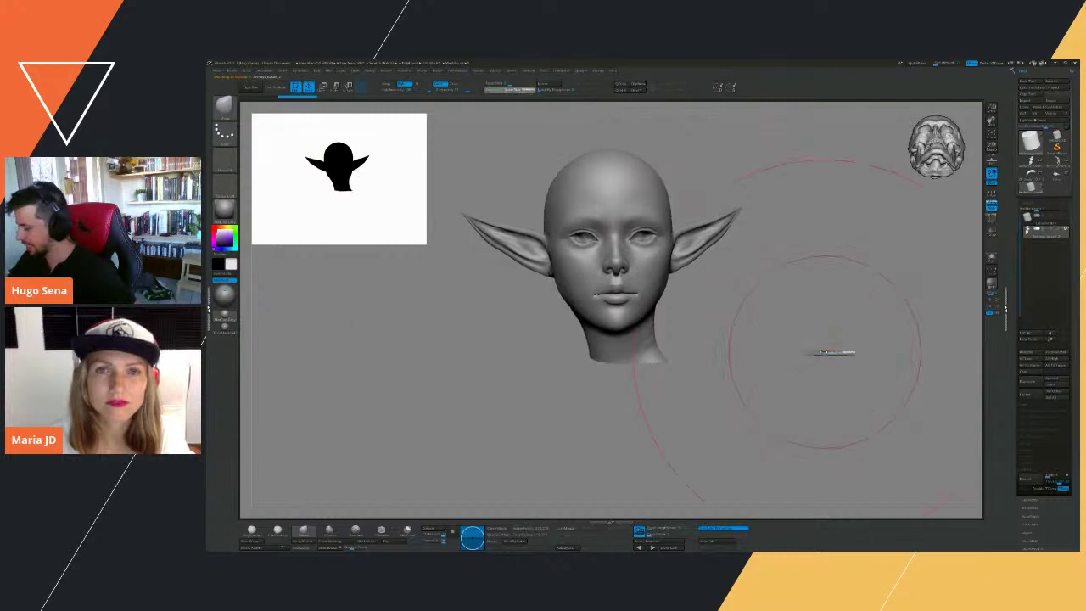
left_click_drag(822, 315, 821, 331, "alt")
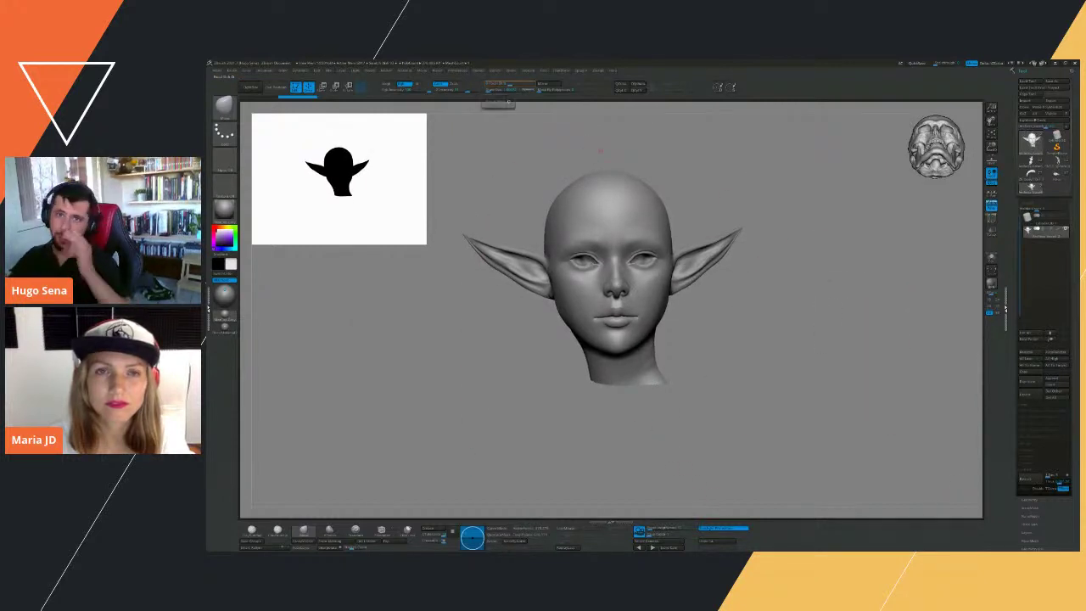
Bring up the long-haired armoured elf reference image beside the head and reframe both for comparison.
right_click_drag(332, 59, 359, 175)
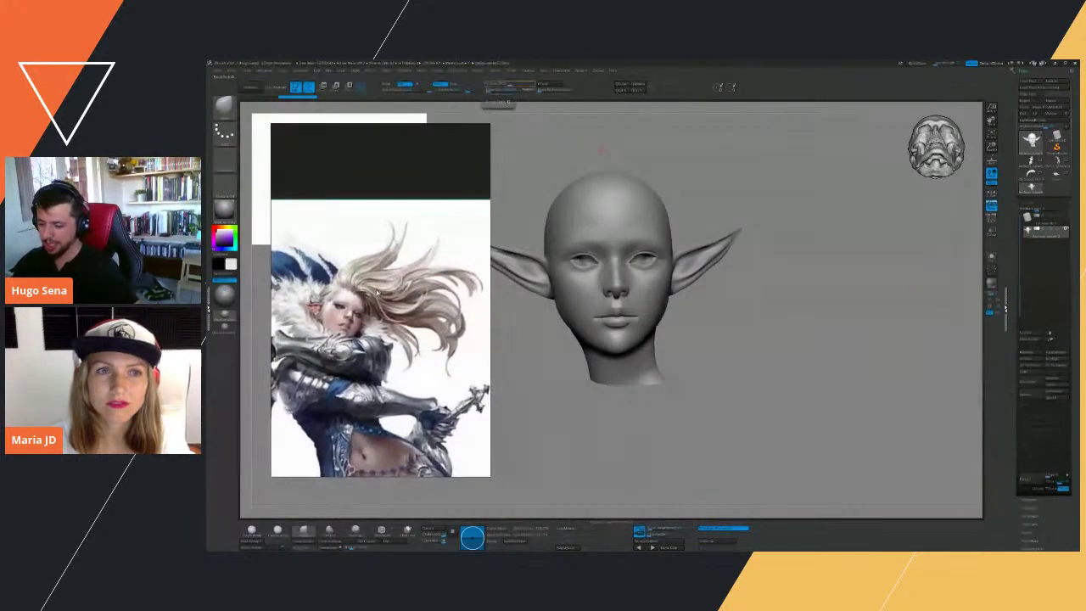
scroll(354, 366, "down", 2)
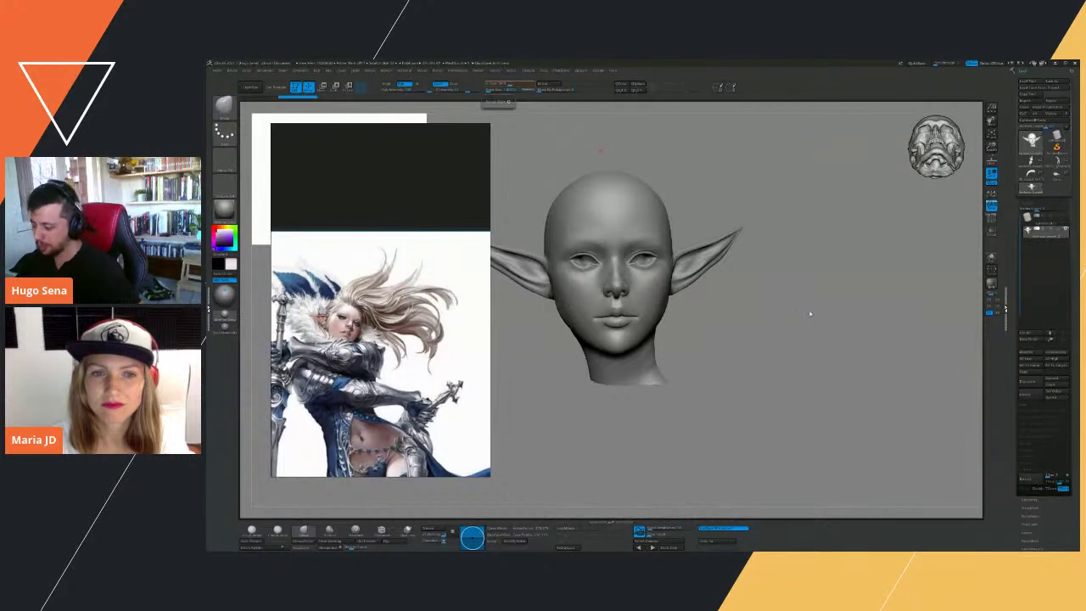
left_click_drag(795, 342, 861, 322)
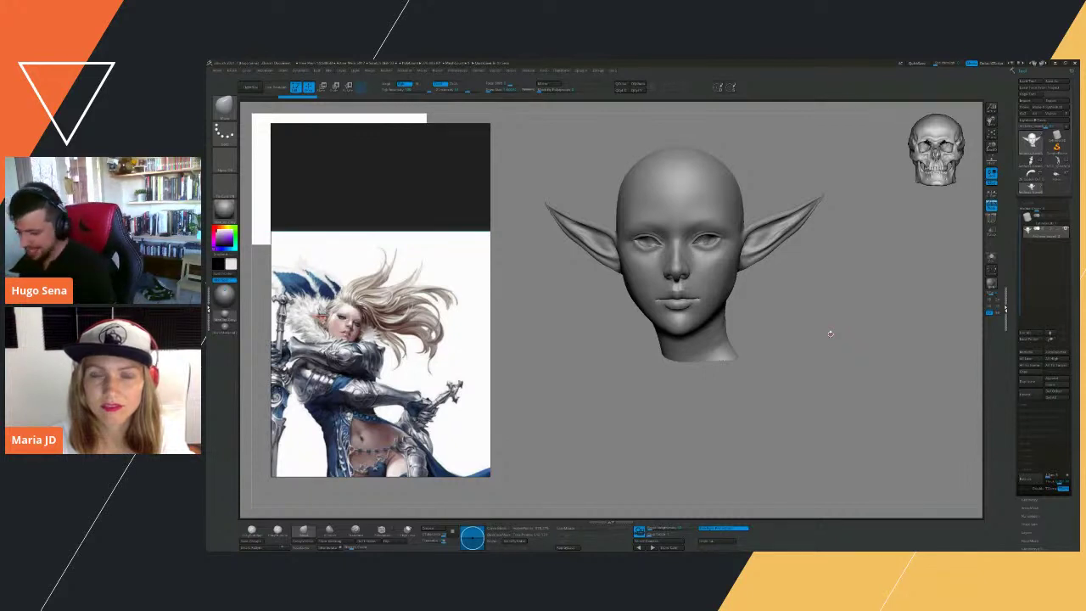
Capture the area around the reference image as an annotation overlay and trace its main flowing hair strands in red.
key("Print")
left_click_drag(274, 191, 574, 504)
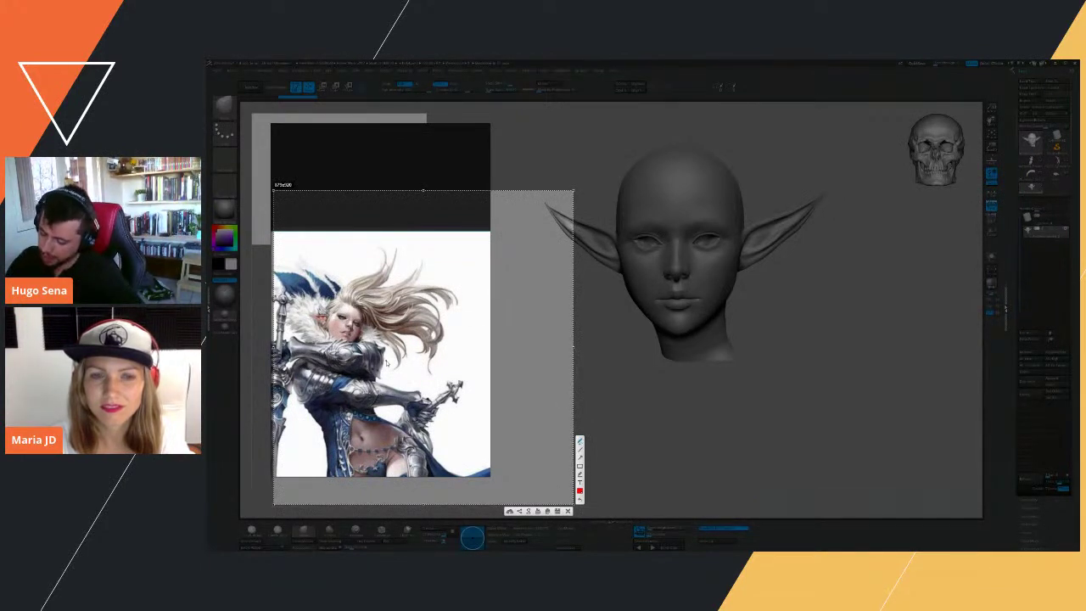
left_click_drag(355, 305, 408, 338)
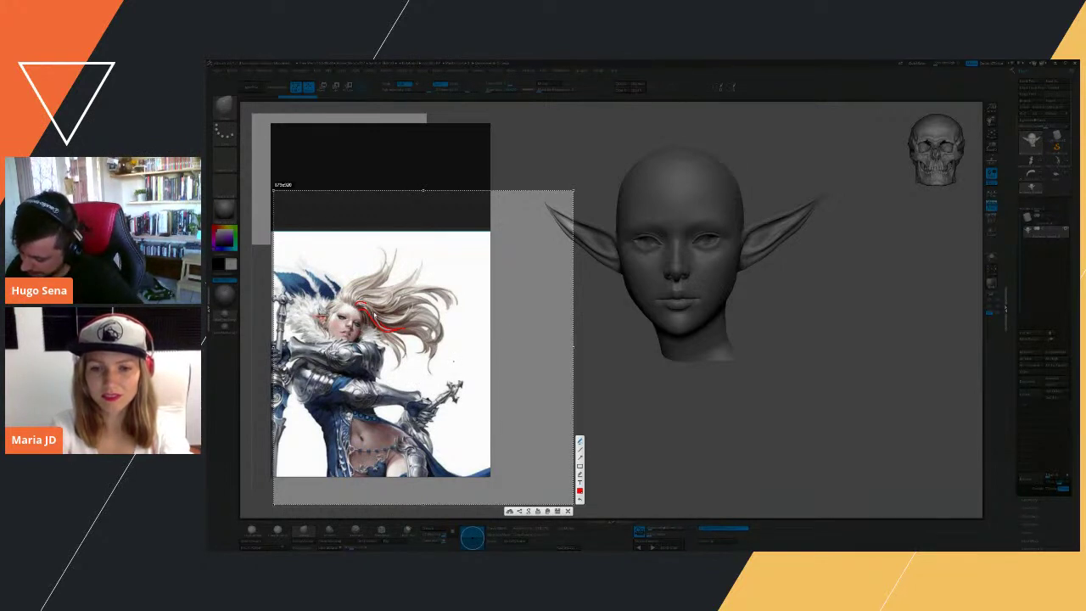
mouse_move(374, 314)
left_mouse_down()
mouse_move(411, 311)
mouse_move(391, 327)
mouse_move(422, 315)
mouse_move(396, 292)
mouse_move(392, 307)
mouse_move(401, 297)
left_mouse_up()
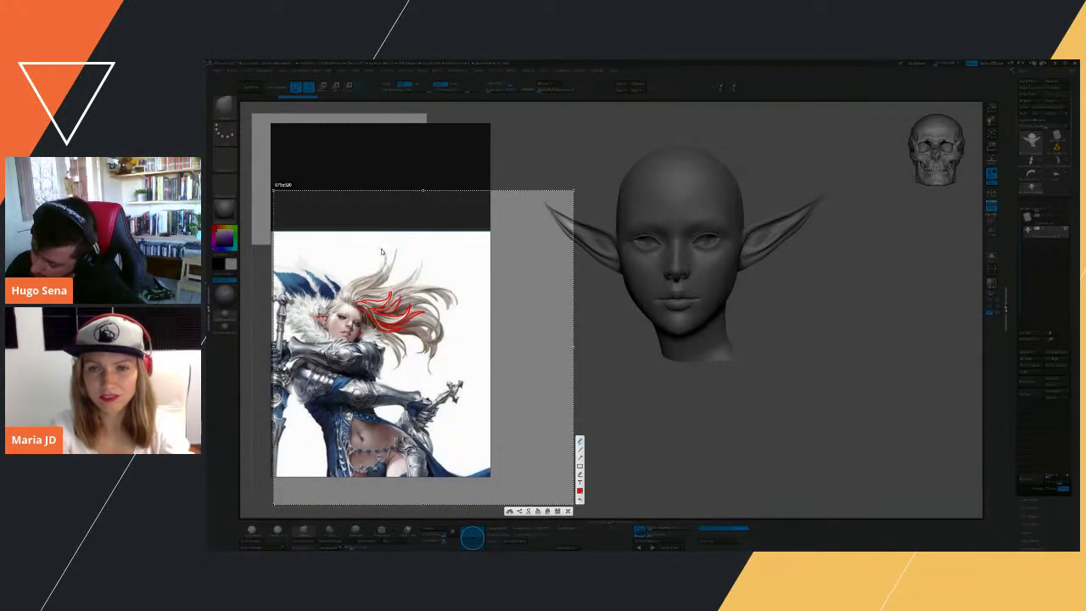
mouse_move(381, 250)
left_mouse_down()
mouse_move(387, 258)
mouse_move(354, 309)
left_mouse_up()
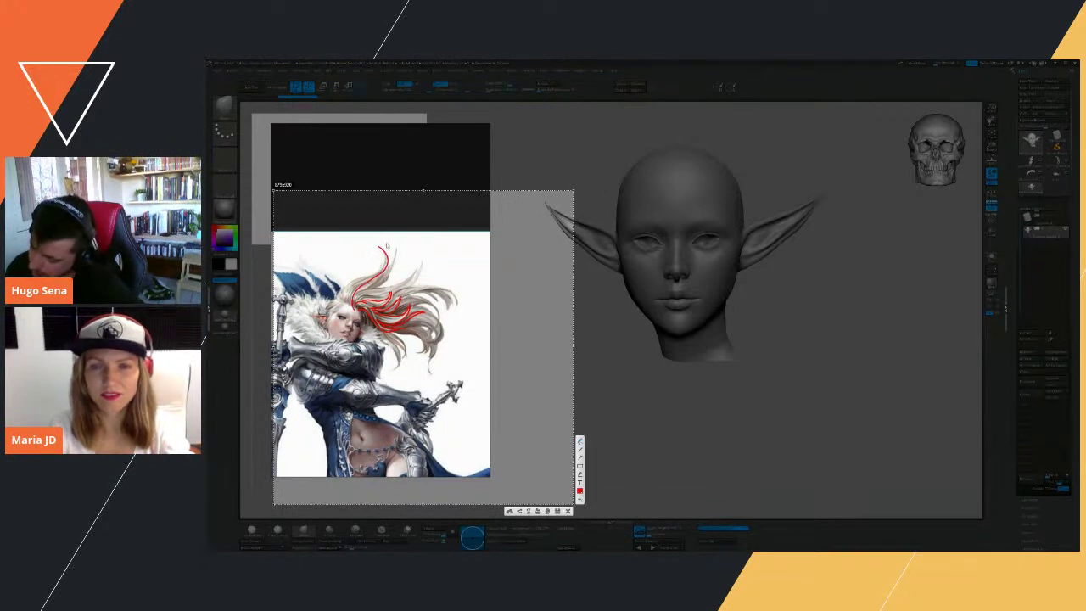
mouse_move(379, 247)
left_mouse_down()
mouse_move(383, 271)
mouse_move(340, 303)
mouse_move(395, 265)
mouse_move(362, 292)
mouse_move(435, 293)
mouse_move(450, 304)
mouse_move(409, 292)
mouse_move(436, 292)
mouse_move(451, 312)
mouse_move(417, 306)
mouse_move(433, 308)
left_mouse_up()
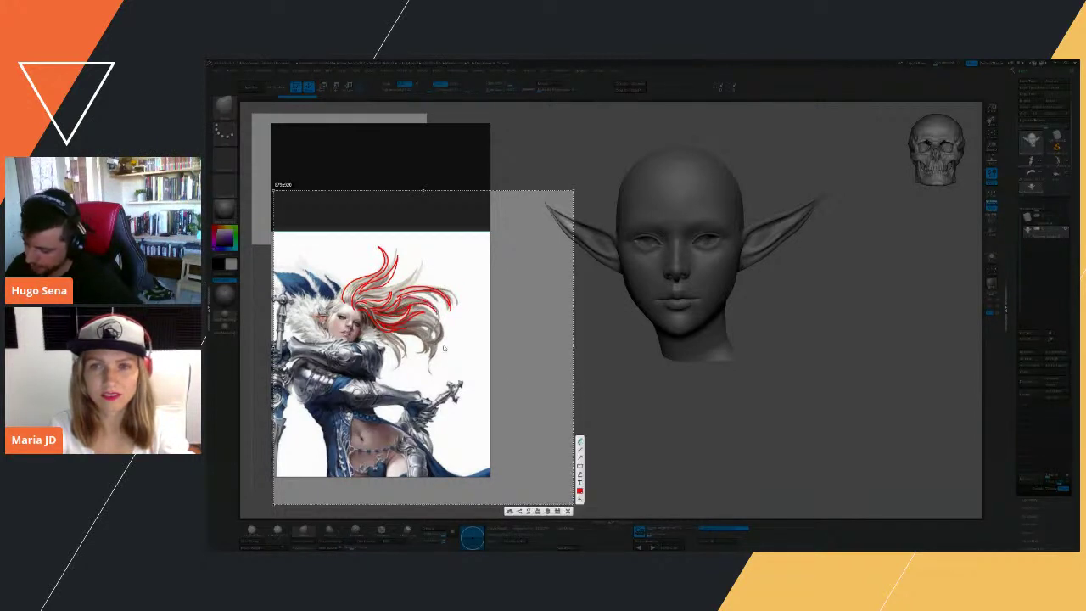
Sketch straight and curled example strokes above the reference hair, trace its lower strands, and discard the annotation overlay.
left_click_drag(449, 244, 422, 264)
left_click_drag(424, 269, 459, 240)
mouse_move(339, 264)
left_mouse_down()
mouse_move(338, 248)
mouse_move(360, 222)
mouse_move(357, 244)
mouse_move(372, 241)
mouse_move(378, 258)
left_mouse_up()
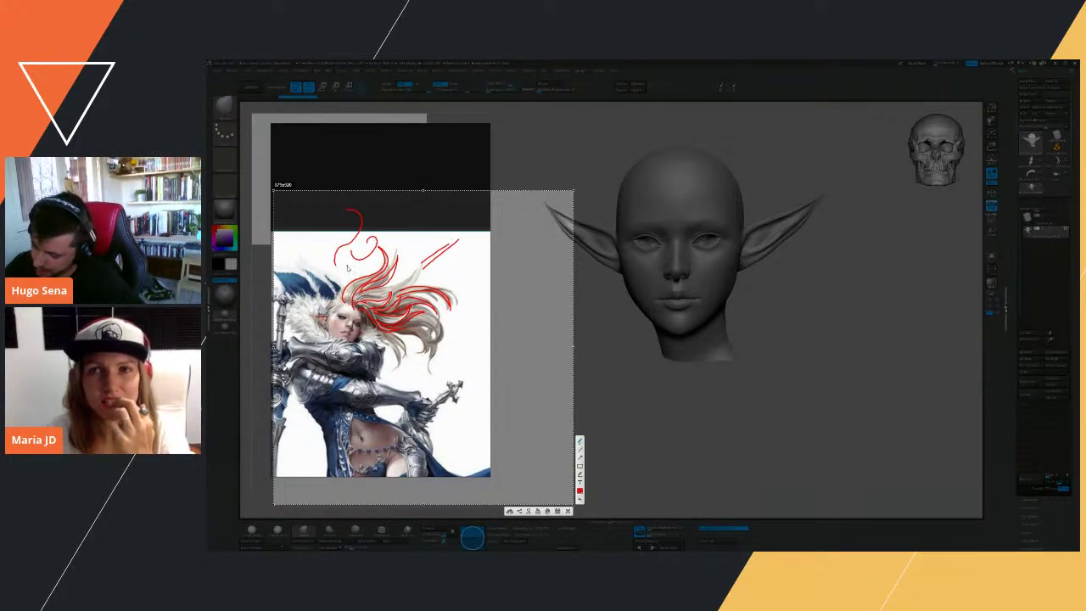
left_click_drag(346, 217, 343, 255)
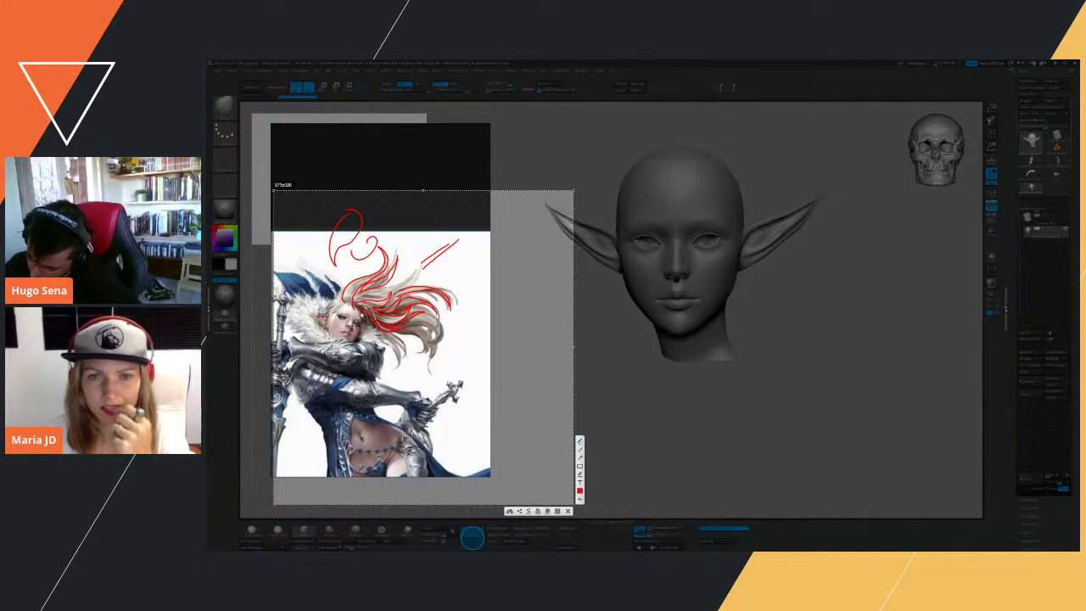
mouse_move(366, 316)
left_mouse_down()
mouse_move(402, 364)
mouse_move(405, 336)
mouse_move(423, 351)
left_mouse_up()
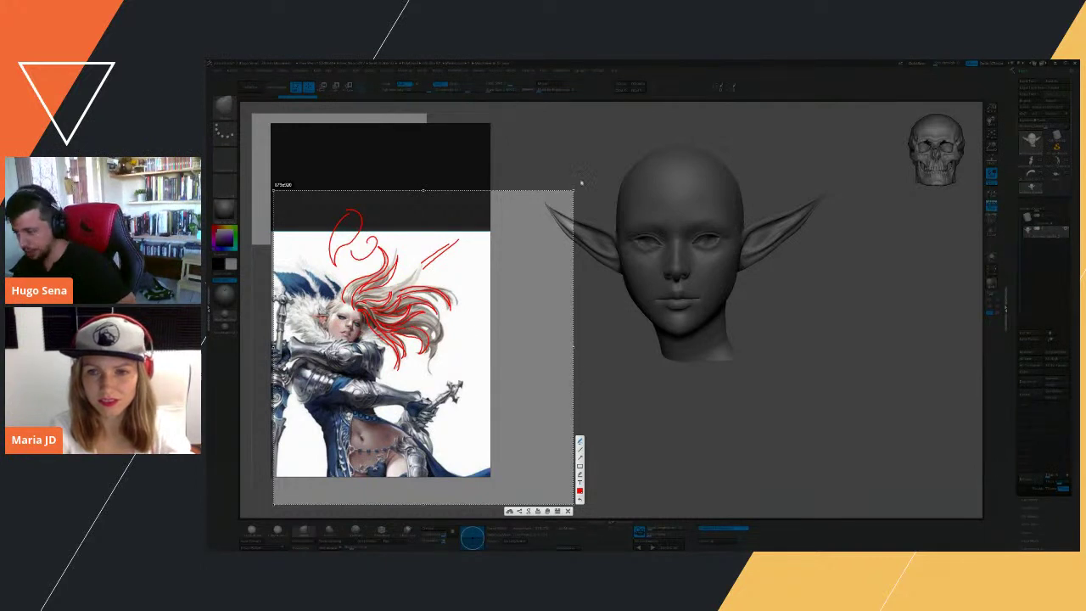
key("Escape")
Append a sphere as a new subtool to the elf head.
left_click_drag(880, 419, 879, 385)
left_click(1057, 381)
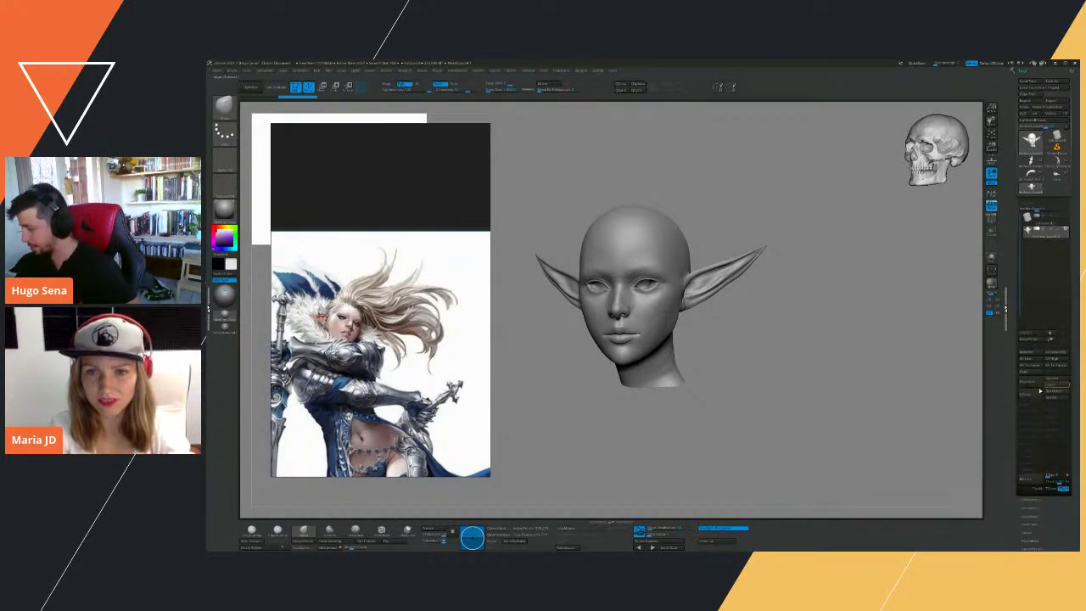
left_click(1052, 380)
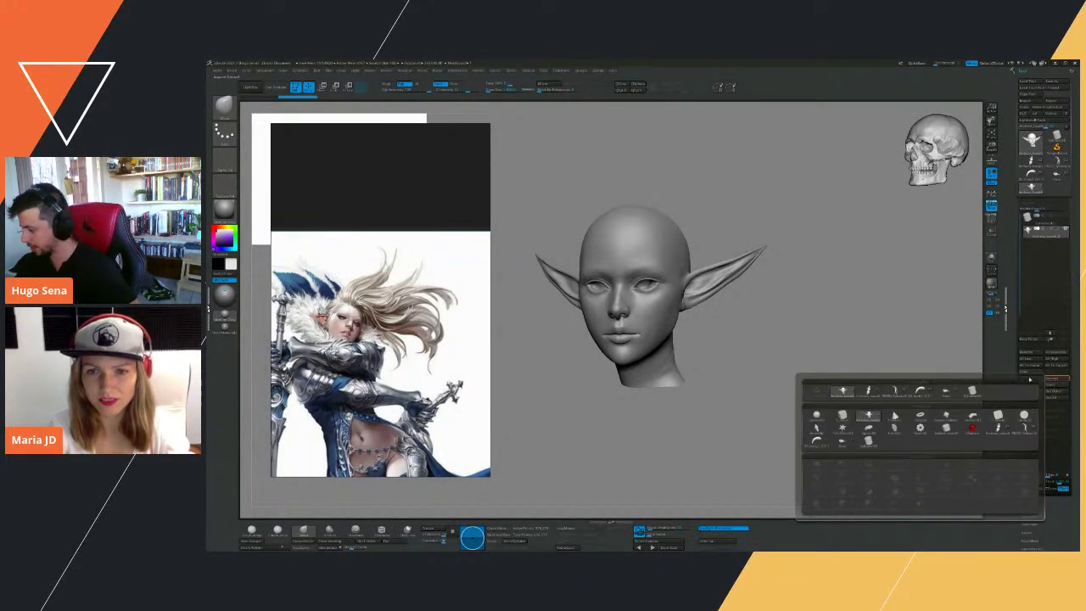
left_click(817, 415)
left_click_drag(774, 331, 798, 378, "alt")
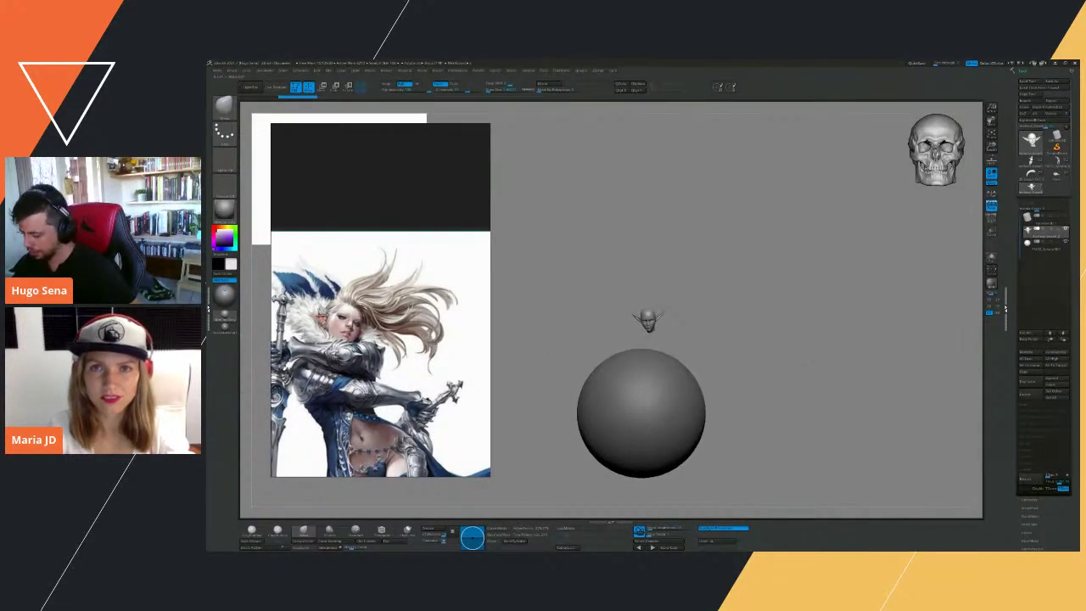
Make the sphere the active subtool, then shrink and position it over the elf's skull as a hair base.
left_click(671, 403, "alt")
key("w")
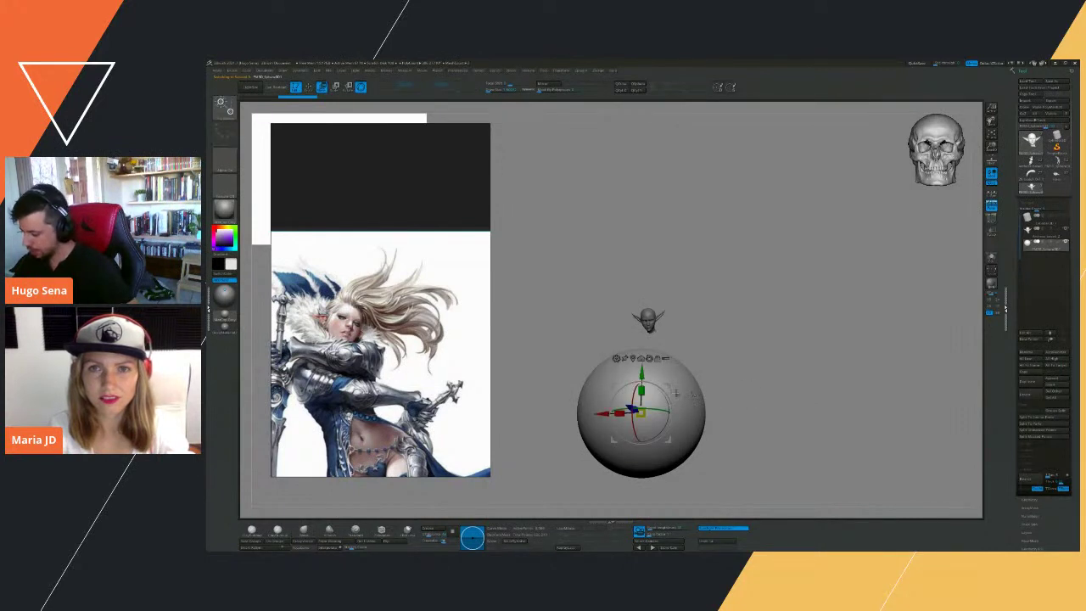
left_click_drag(641, 413, 585, 313)
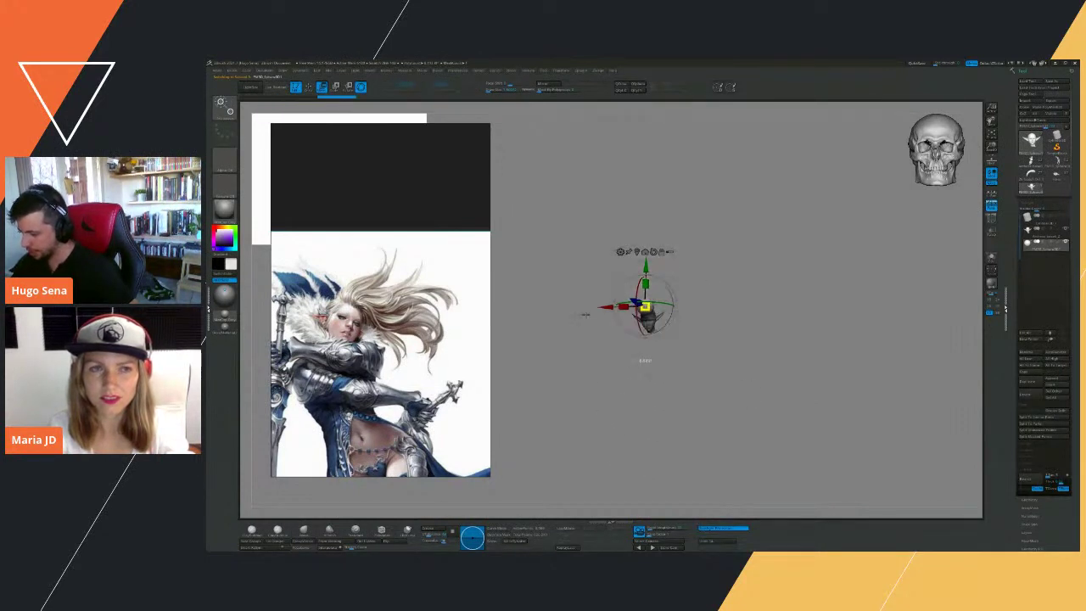
left_click_drag(803, 318, 727, 297)
left_click_drag(802, 297, 828, 294)
left_click_drag(667, 298, 662, 317)
left_click_drag(789, 314, 905, 334)
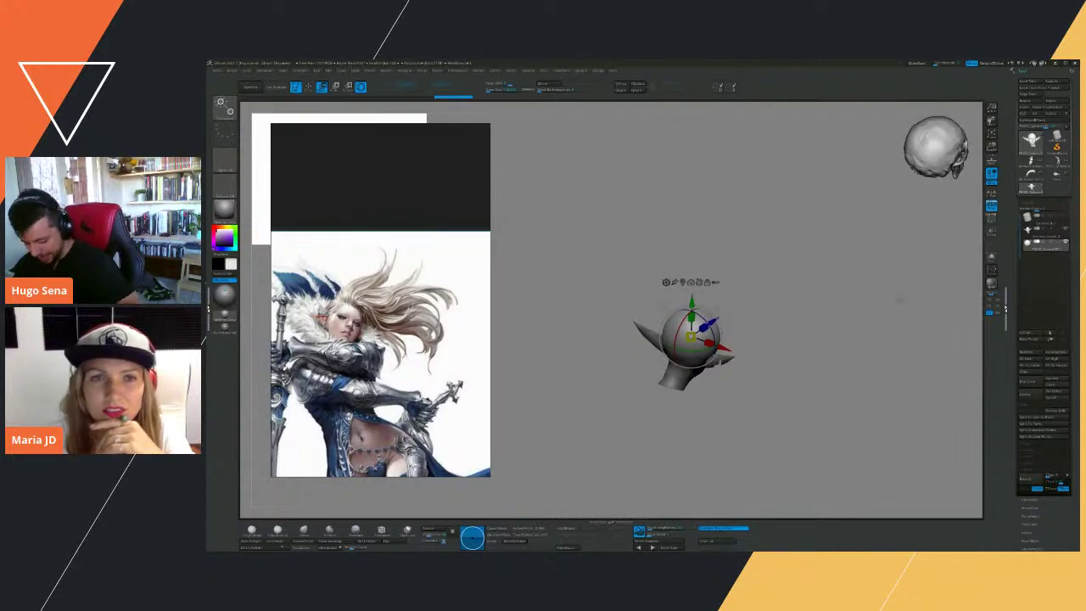
key("b")
key("m")
key("v")
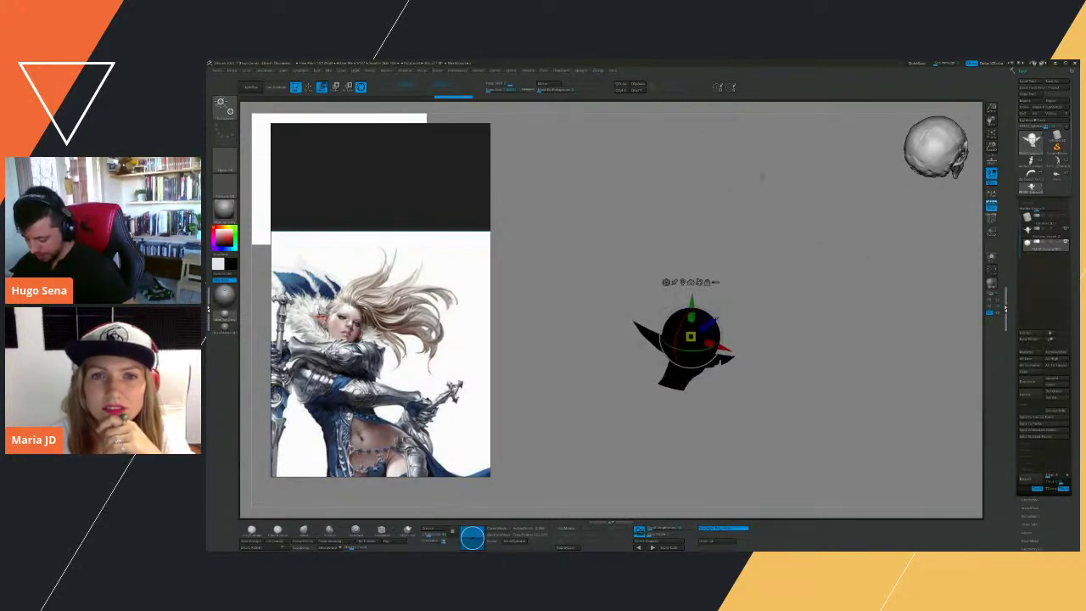
key("v")
Inspect the sphere's fit around the skull from several angles and switch from the transform gizmo to brush sculpting.
left_click_drag(829, 265, 794, 278)
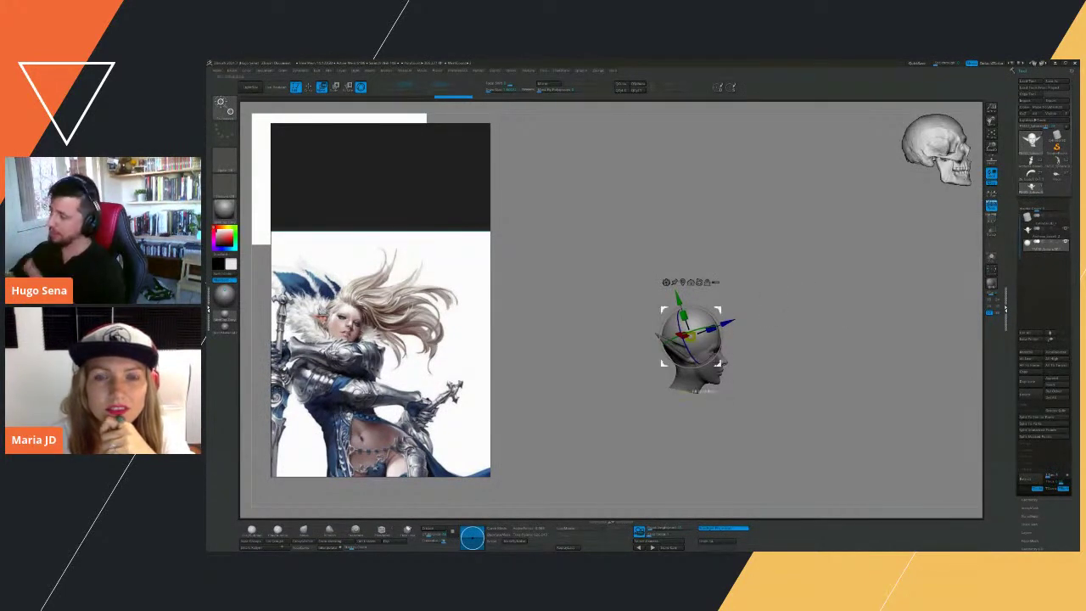
left_click_drag(820, 302, 752, 331)
left_click_drag(836, 321, 848, 372, "alt")
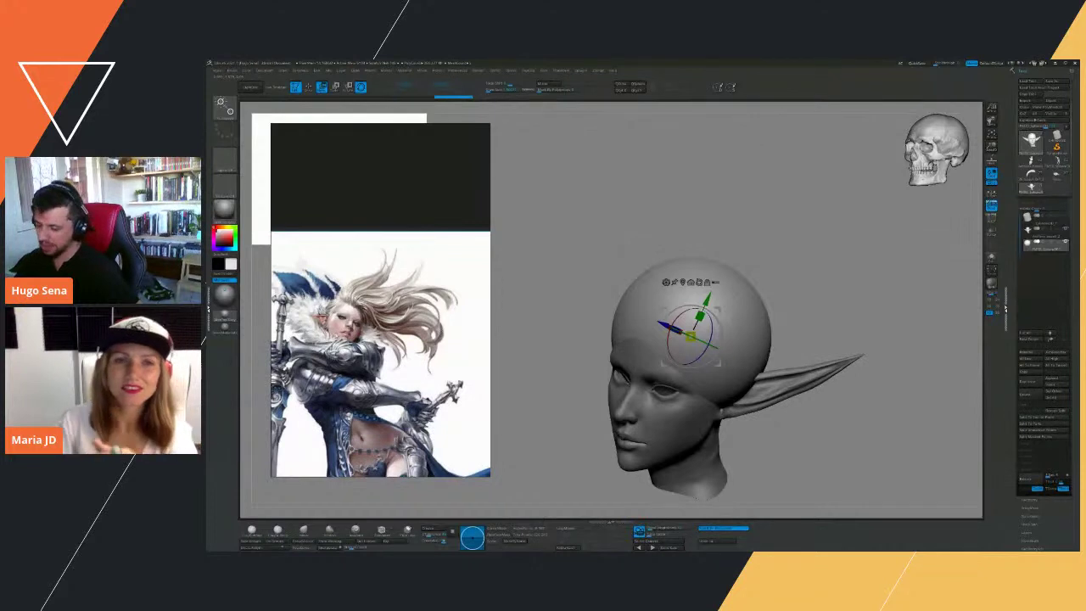
left_click_drag(883, 246, 763, 204)
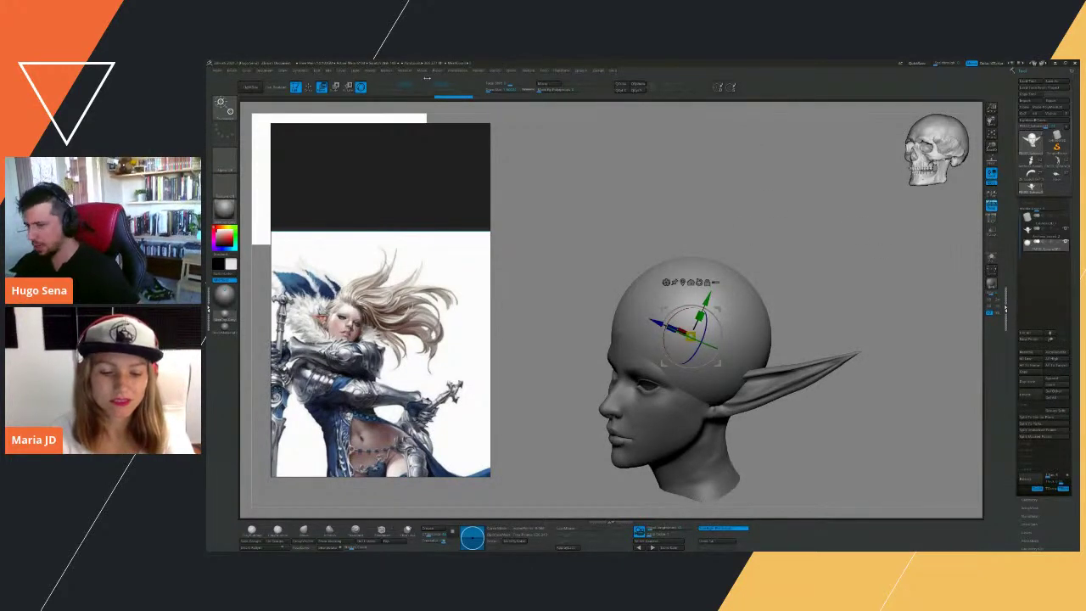
key("q")
mouse_move(812, 243)
left_mouse_down()
mouse_move(812, 223)
mouse_move(686, 165)
mouse_move(696, 164)
left_mouse_up()
key("b")
key("c")
key("b")
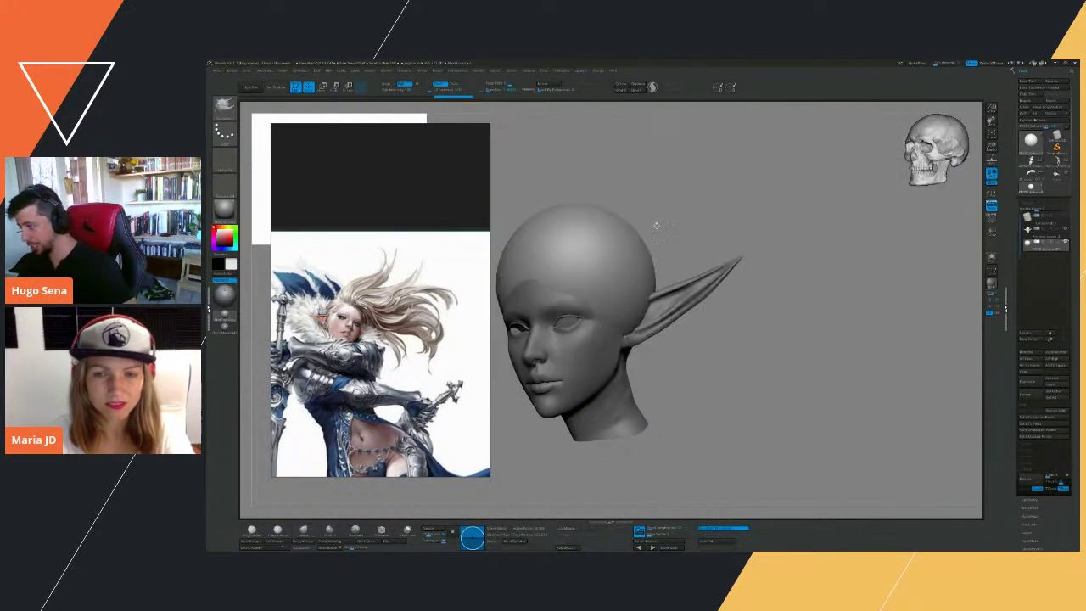
Move the reference image to the other side of the head and shrink the silhouette thumbnail.
left_click_drag(491, 206, 423, 229)
right_click_drag(404, 250, 904, 272)
mouse_move(356, 388)
left_mouse_down()
mouse_move(414, 399)
mouse_move(355, 408)
left_mouse_up()
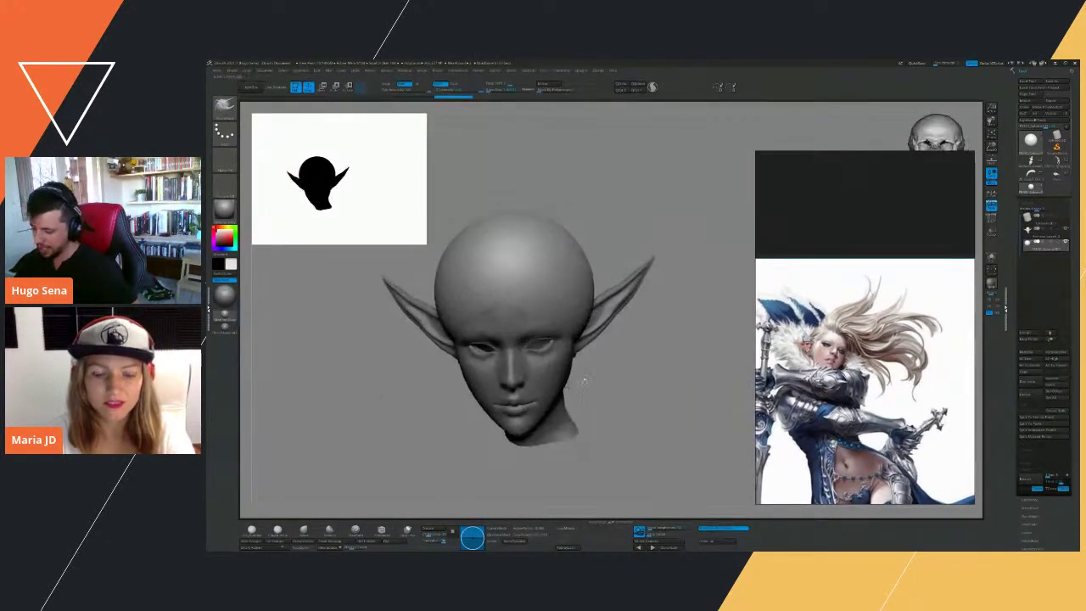
key("s")
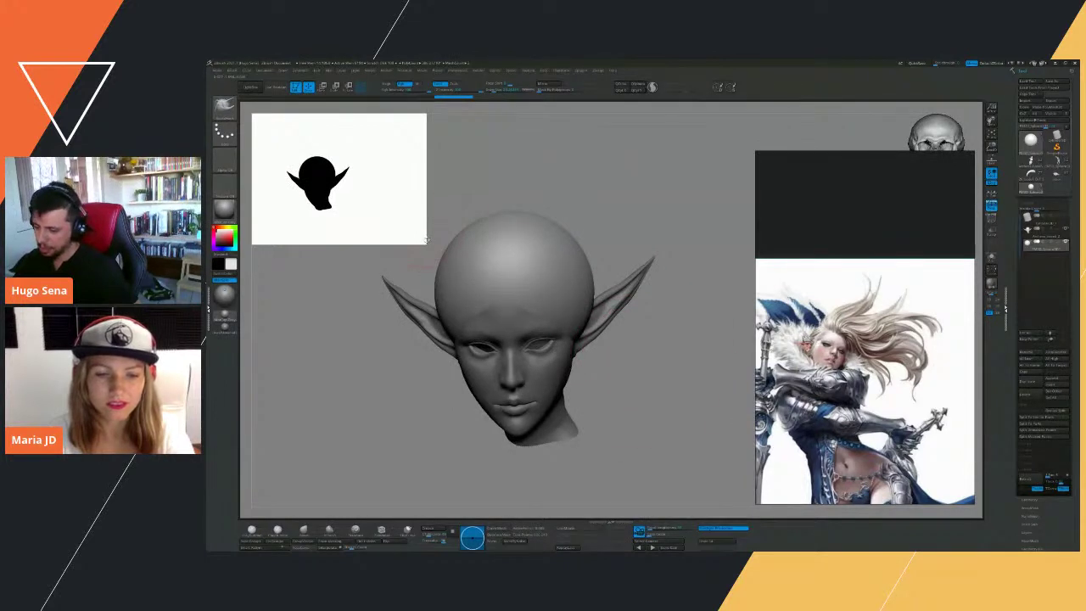
left_click_drag(427, 240, 340, 179)
left_click_drag(654, 399, 596, 357)
Adjust the brush's draw size and pull a long tapered hair strand upward from the crown of the sphere.
left_click_drag(565, 281, 545, 282)
key("s")
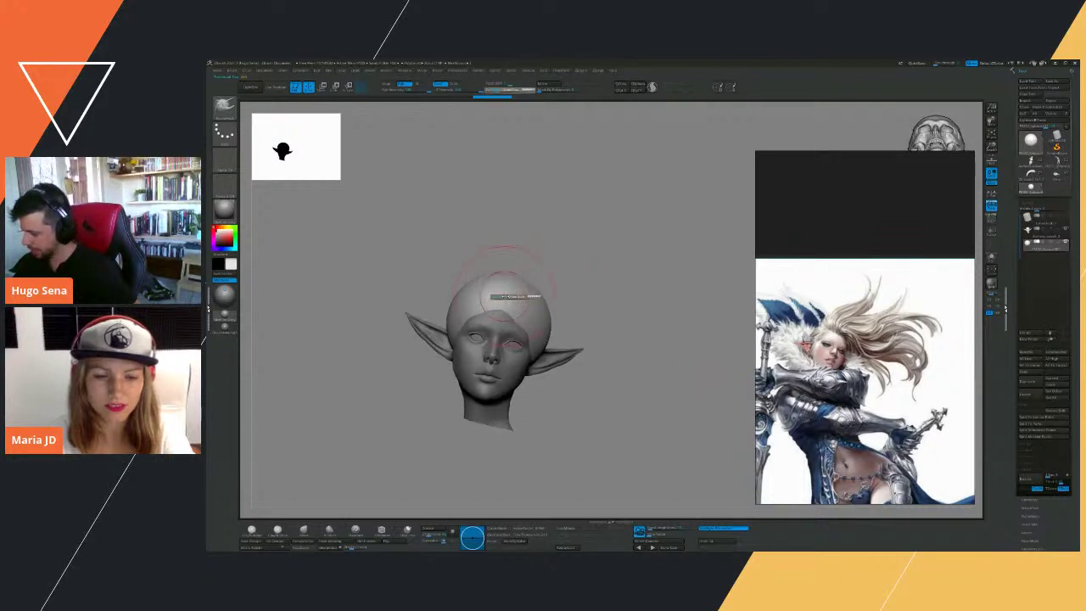
left_click_drag(506, 240, 500, 253)
key("s")
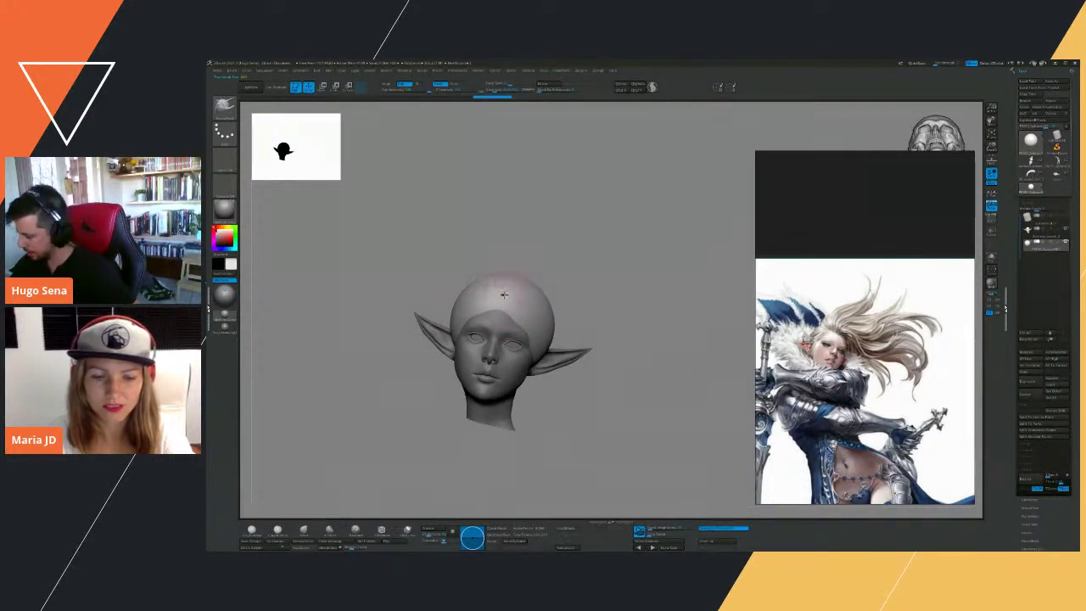
mouse_move(498, 274)
left_mouse_down()
mouse_move(554, 231)
mouse_move(614, 150)
left_mouse_up()
left_click_drag(684, 277, 655, 242)
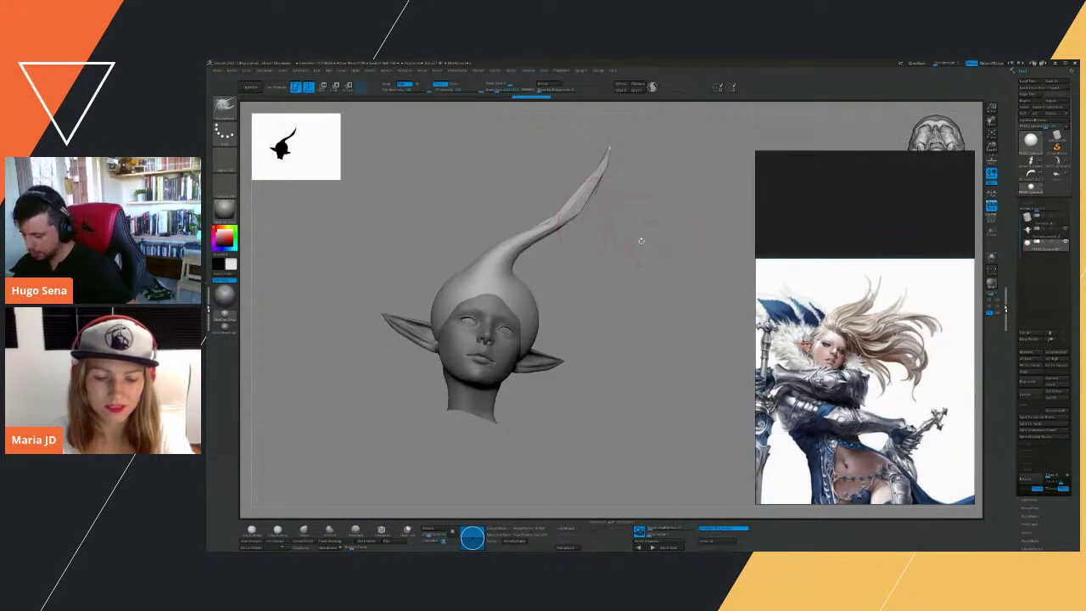
Enable DynaMesh on the hair sphere and remesh it at a finer resolution.
left_click_drag(1077, 509, 1034, 454)
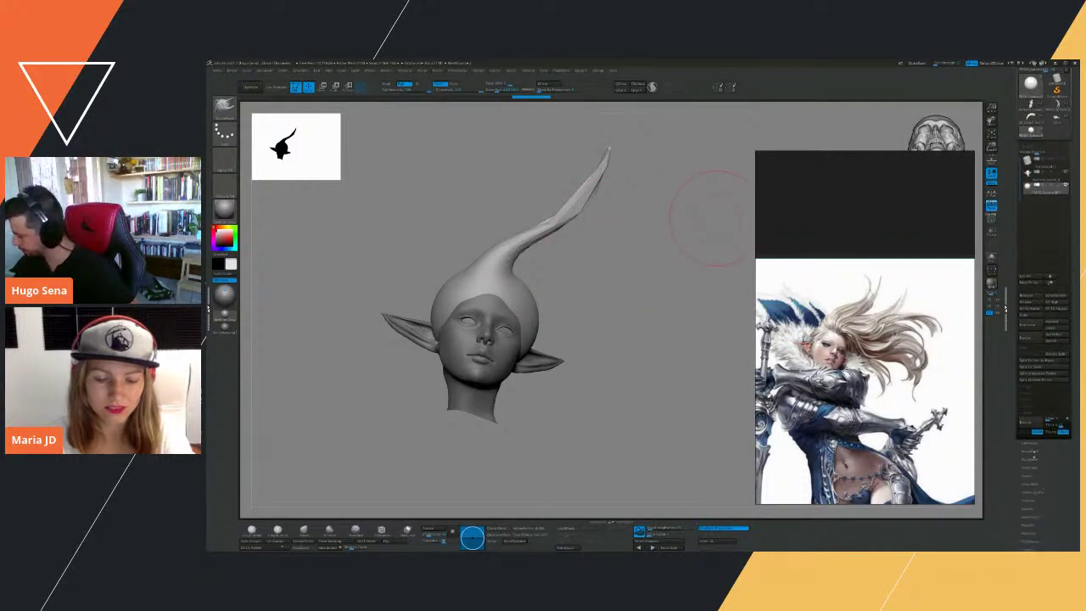
left_click(1028, 442)
left_click_drag(1061, 526, 1062, 438)
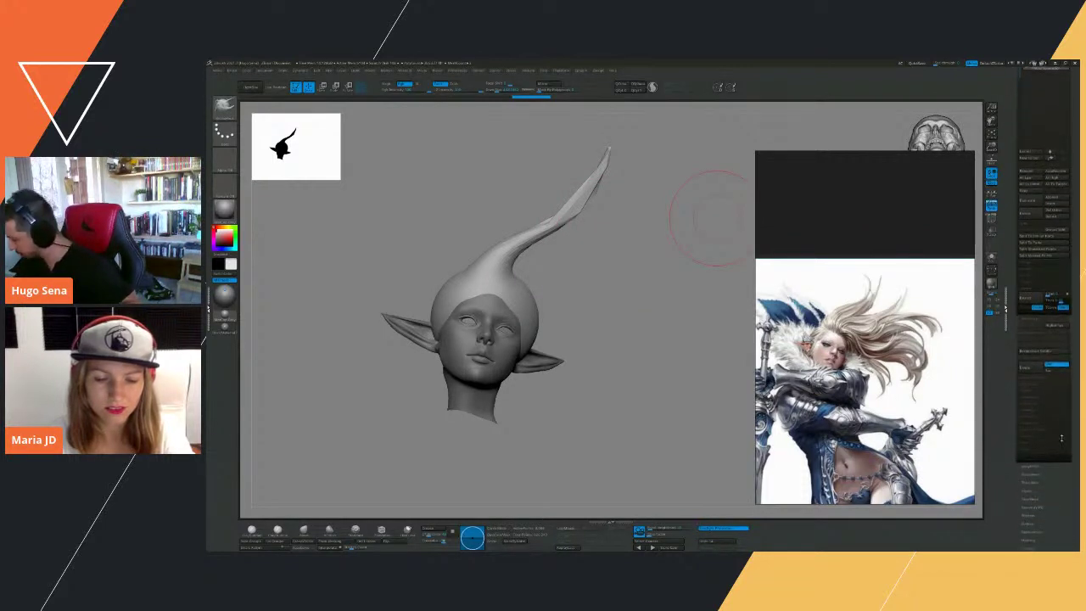
left_click(1027, 411, "shift")
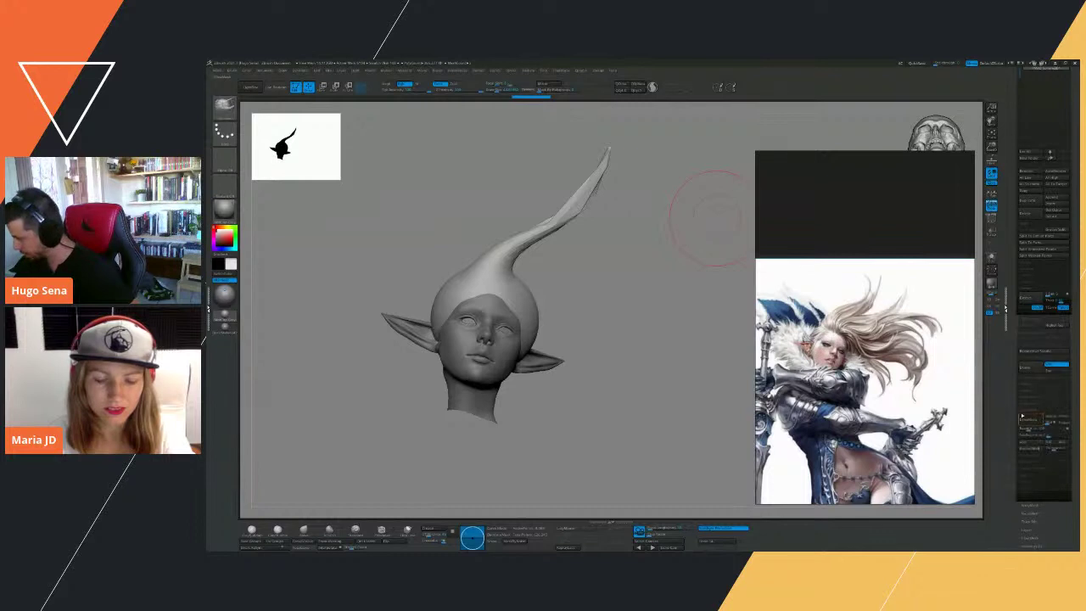
left_click(1030, 420)
left_click_drag(582, 255, 683, 275)
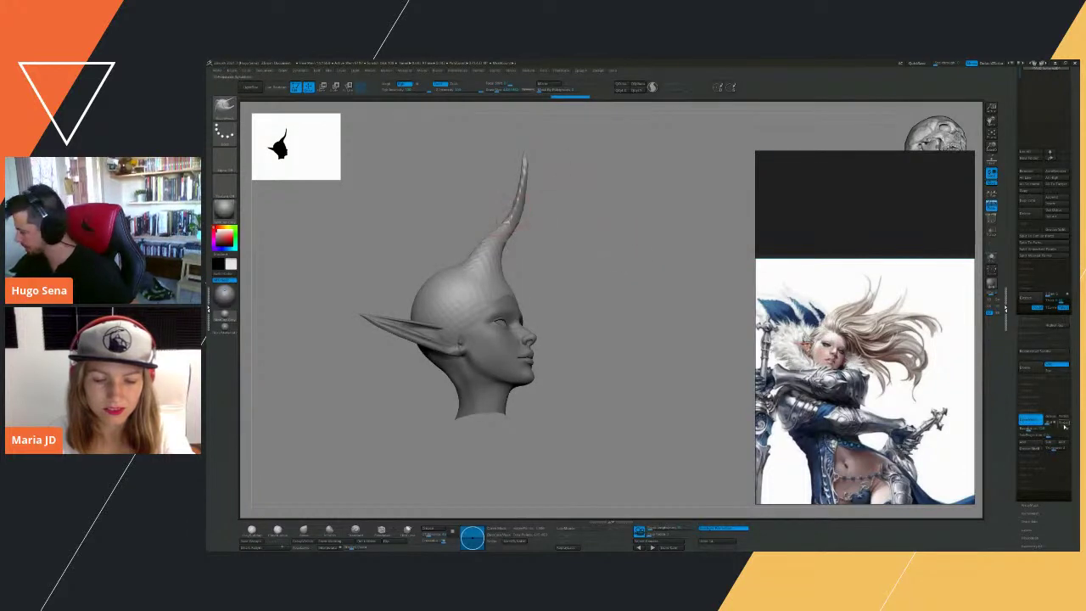
left_click(1028, 422)
left_click(1029, 420)
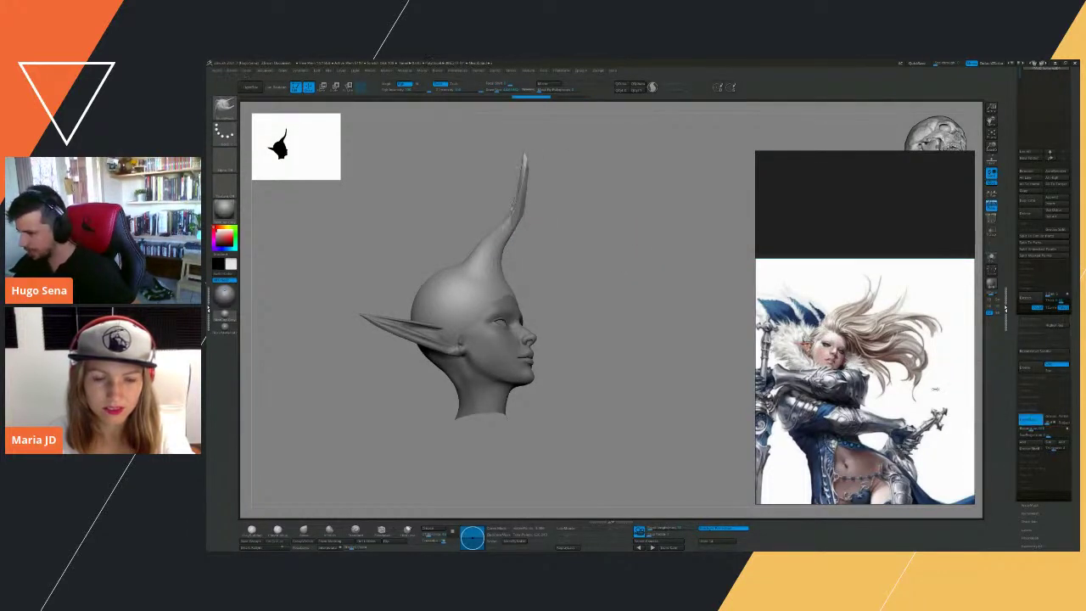
Bend the upper hair strand into an S-curve, checking its shape from the side, front and back.
mouse_move(524, 225)
left_mouse_down()
mouse_move(540, 200)
mouse_move(475, 182)
left_mouse_up()
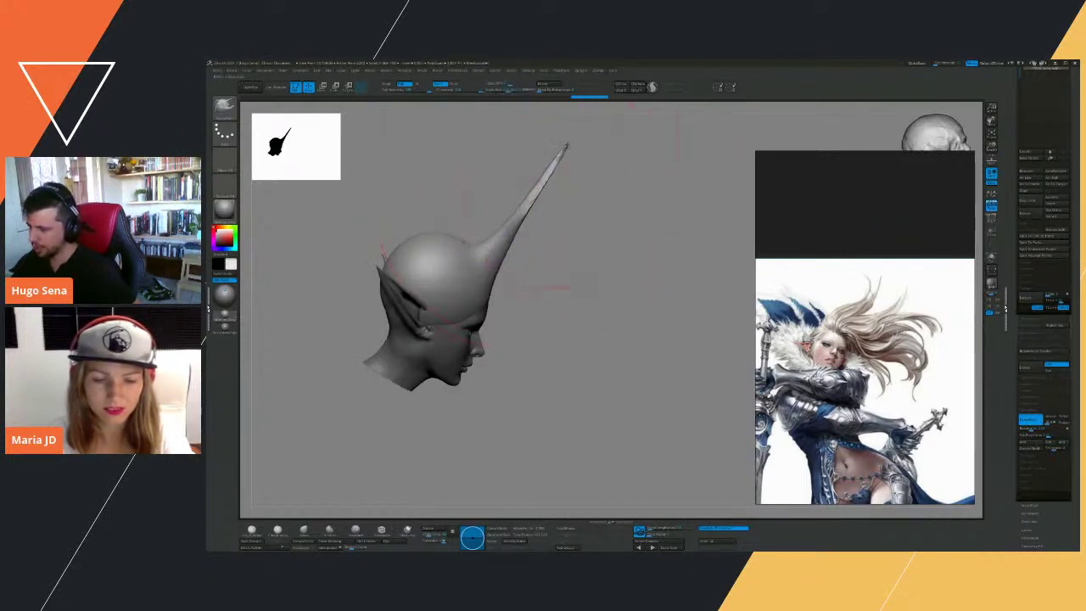
left_click_drag(564, 147, 516, 131)
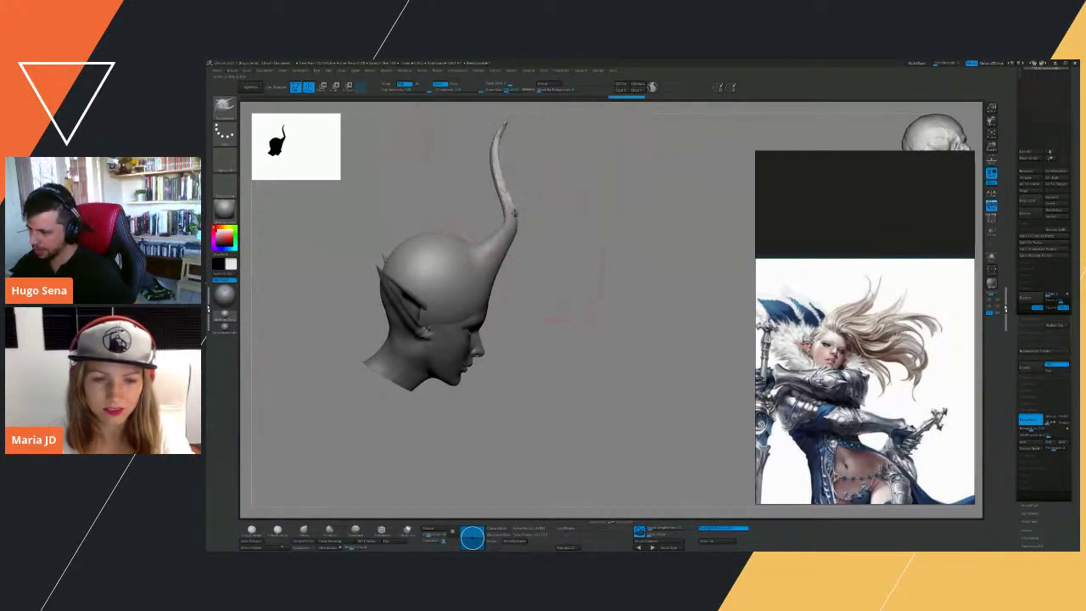
mouse_move(555, 229)
left_mouse_down()
mouse_move(648, 243)
mouse_move(617, 193)
mouse_move(637, 235)
mouse_move(543, 195)
left_mouse_up()
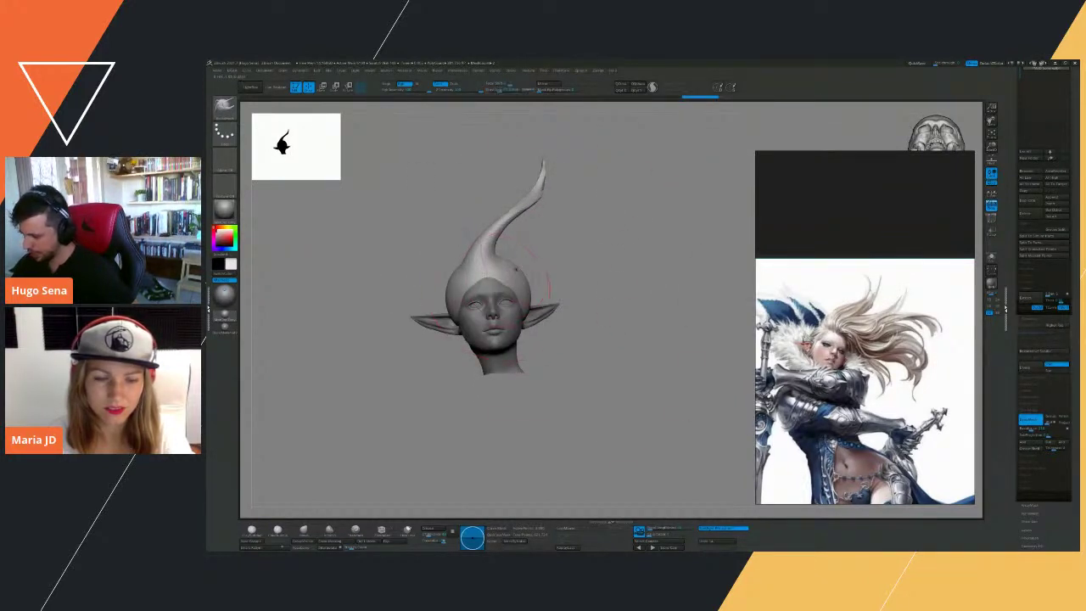
left_click_drag(615, 307, 681, 305)
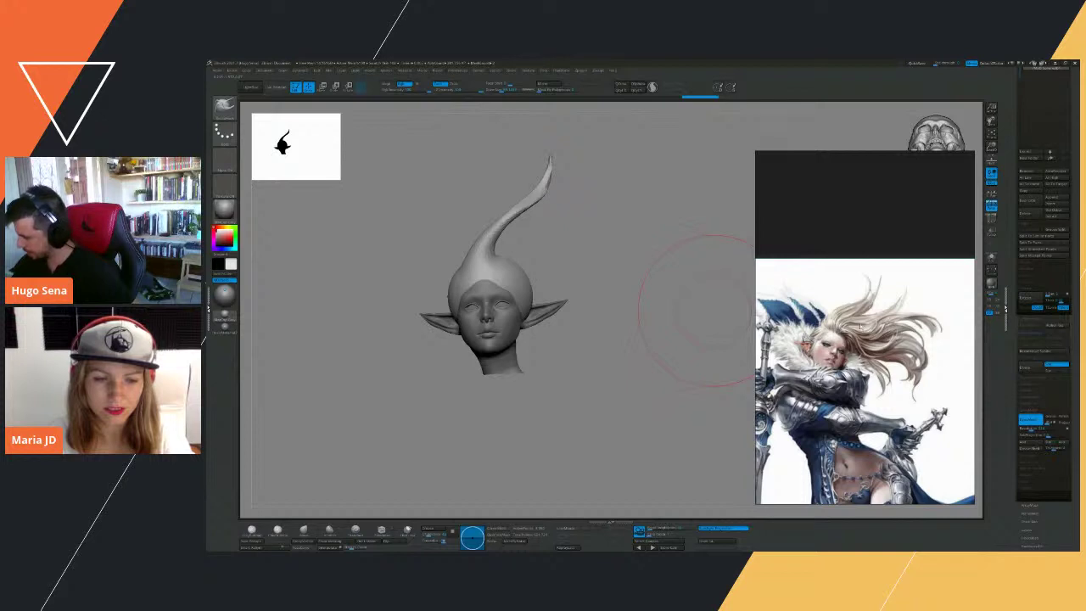
mouse_move(602, 298)
left_mouse_down()
mouse_move(645, 304)
mouse_move(624, 314)
mouse_move(637, 323)
mouse_move(593, 309)
left_mouse_up()
left_click_drag(662, 308, 628, 259)
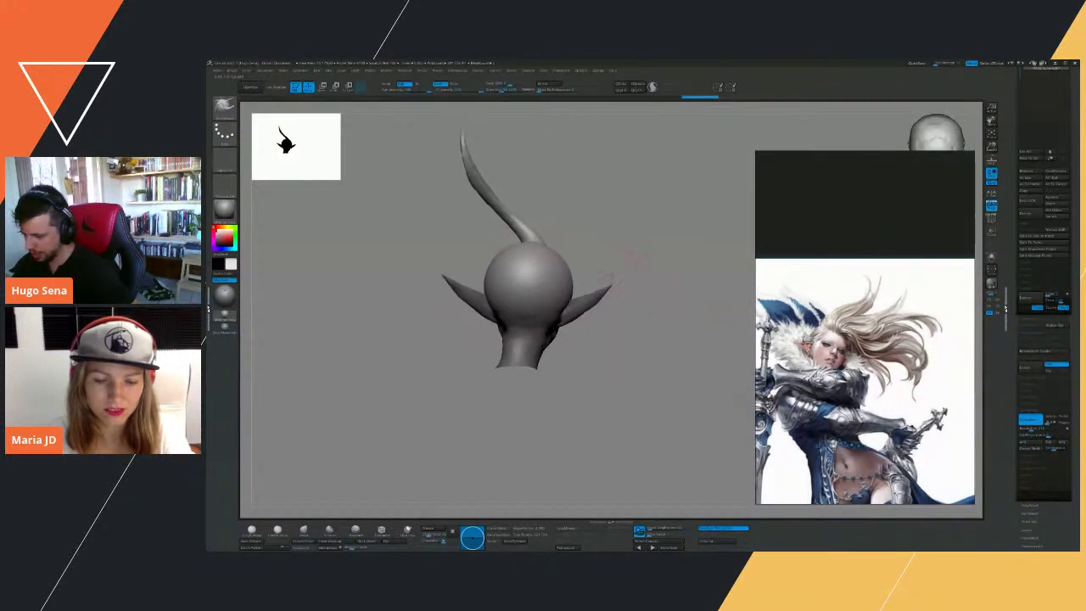
Pull a thick lock of hair out from the side of the sphere and curve it downward, adjusting the draw size.
mouse_move(494, 288)
left_mouse_down()
mouse_move(406, 299)
mouse_move(395, 311)
left_mouse_up()
mouse_move(481, 338)
left_mouse_down()
mouse_move(586, 366)
mouse_move(564, 364)
left_mouse_up()
key("s")
mouse_move(548, 288)
left_mouse_down()
mouse_move(543, 302)
mouse_move(566, 326)
mouse_move(535, 304)
mouse_move(572, 309)
mouse_move(536, 327)
left_mouse_up()
key("s")
left_click_drag(540, 324, 557, 309)
left_click_drag(682, 407, 630, 299)
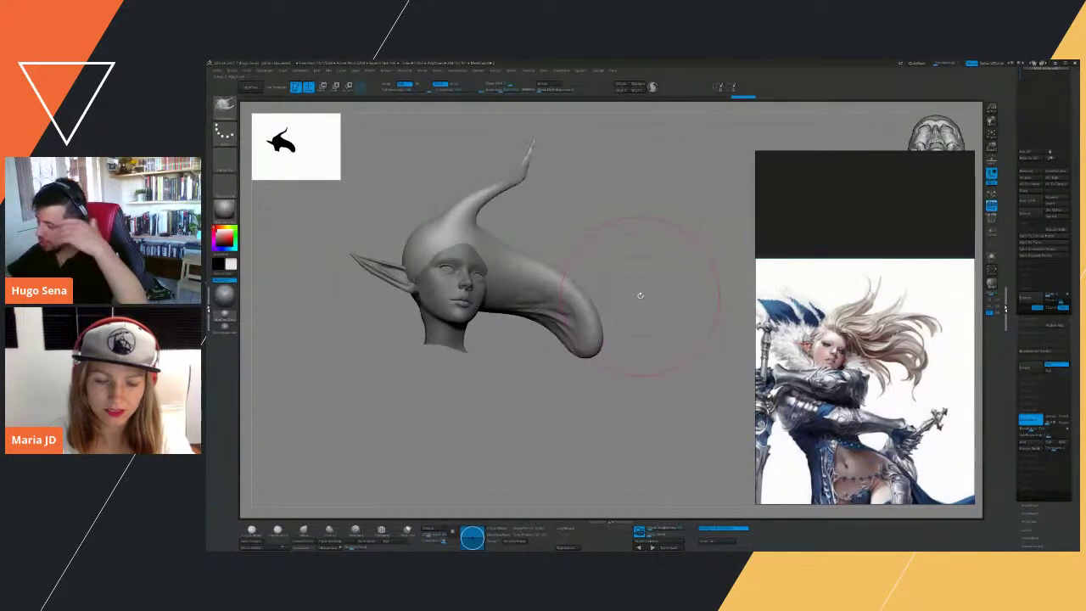
Reshape the end of the side hair lock into a straighter sweep, adjusting the brush's draw size and undoing the last stroke.
left_click_drag(636, 285, 629, 292)
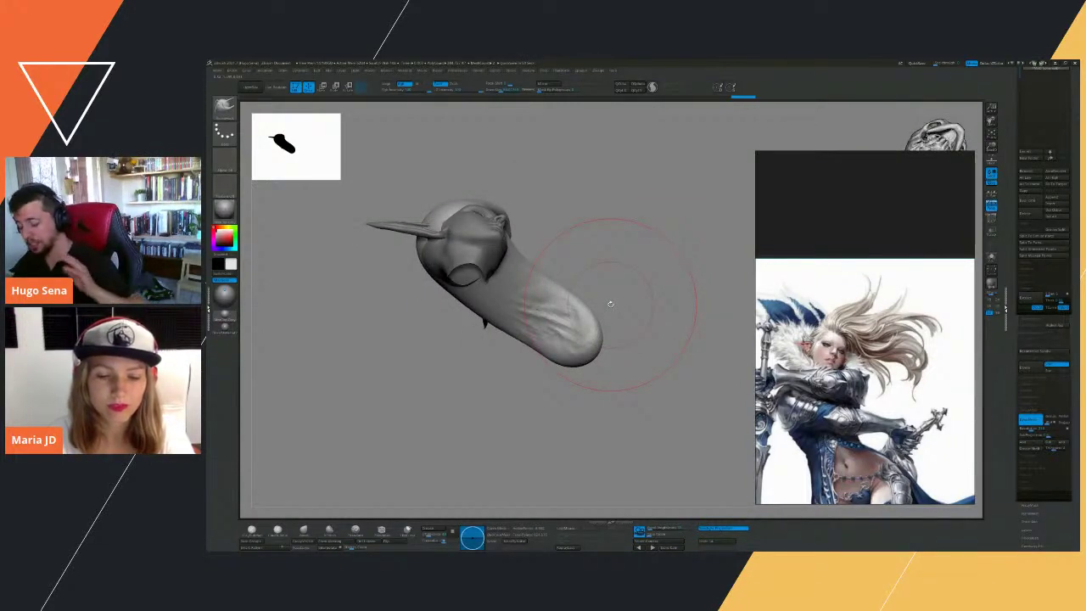
mouse_move(611, 304)
left_mouse_down()
mouse_move(620, 287)
mouse_move(611, 338)
mouse_move(585, 355)
mouse_move(526, 313)
mouse_move(519, 368)
mouse_move(567, 322)
mouse_move(667, 313)
mouse_move(600, 315)
left_mouse_up()
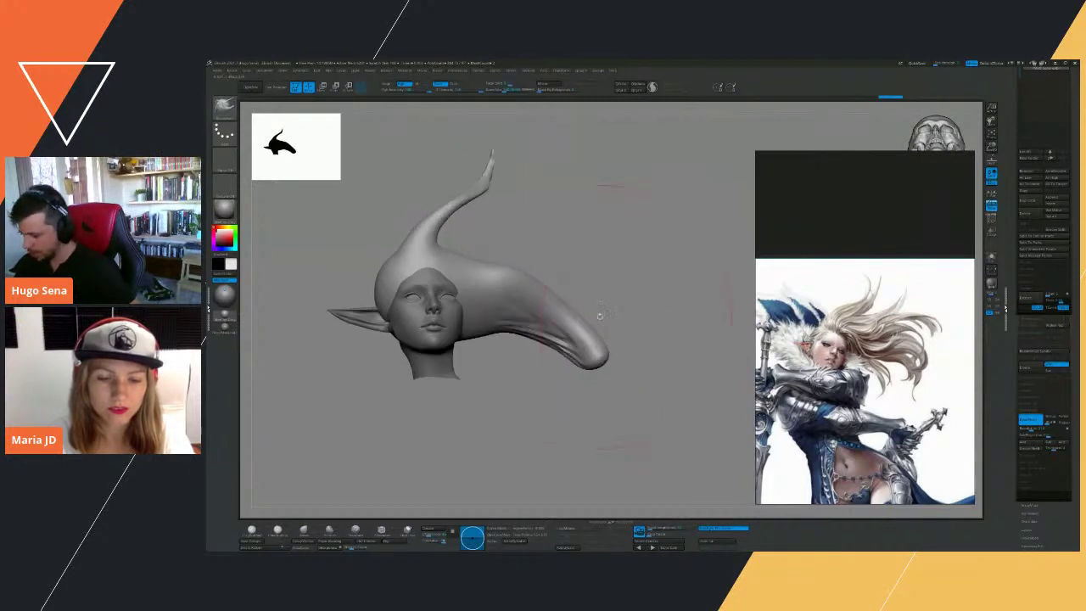
left_click_drag(595, 355, 585, 357)
key("s")
left_click(574, 354)
left_click_drag(611, 301, 599, 336, "alt")
left_click_drag(485, 339, 471, 346)
key("ctrl+z")
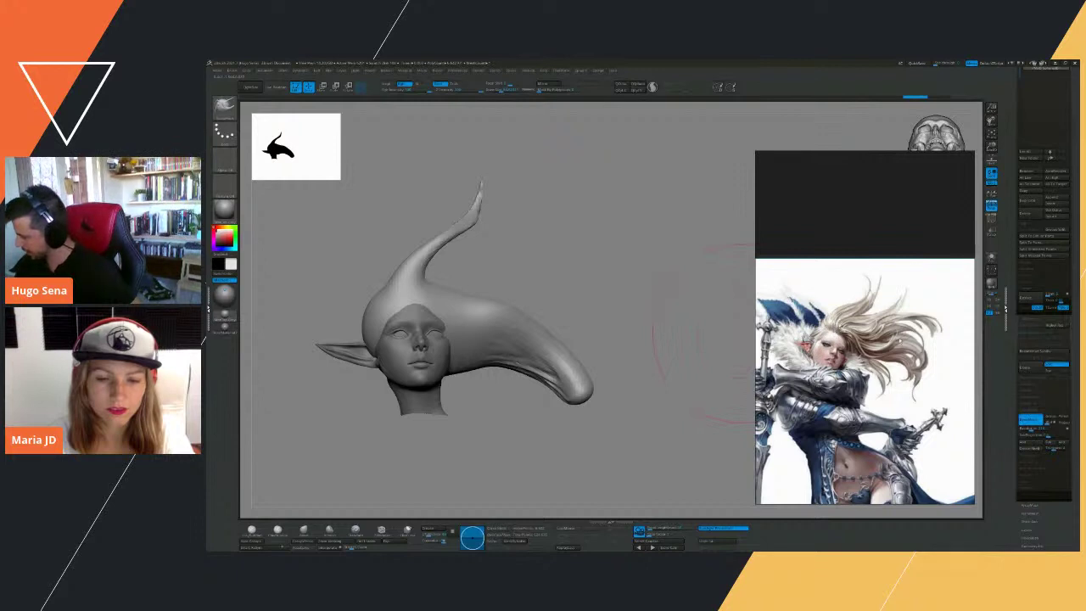
Pull a second tapered, curved hair strand upward from the crown, beside the first one, undoing unwanted strokes.
mouse_move(661, 268)
left_mouse_down()
mouse_move(584, 257)
mouse_move(582, 199)
mouse_move(618, 248)
mouse_move(681, 242)
mouse_move(645, 305)
mouse_move(656, 263)
mouse_move(659, 281)
left_mouse_up()
mouse_move(604, 260)
left_mouse_down()
mouse_move(477, 211)
mouse_move(478, 184)
mouse_move(395, 260)
mouse_move(422, 230)
mouse_move(483, 277)
mouse_move(504, 275)
left_mouse_up()
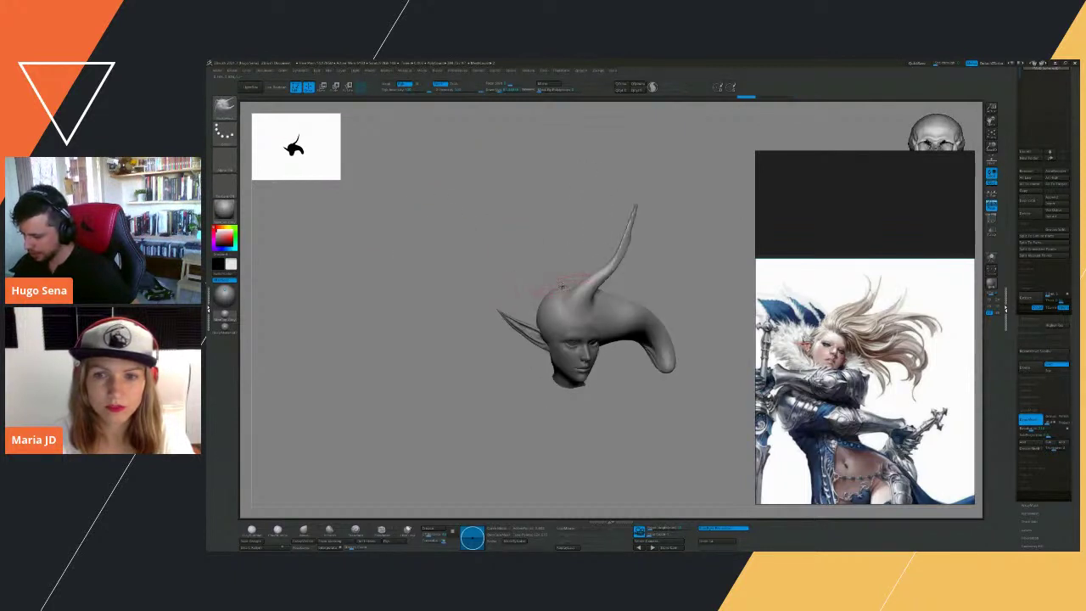
mouse_move(565, 289)
left_mouse_down()
mouse_move(621, 191)
mouse_move(687, 214)
mouse_move(625, 227)
left_mouse_up()
key("ctrl+z")
mouse_move(560, 292)
left_mouse_down()
mouse_move(589, 179)
mouse_move(727, 220)
left_mouse_up()
mouse_move(672, 267)
left_mouse_down()
mouse_move(584, 241)
mouse_move(638, 260)
left_mouse_up()
key("ctrl+z")
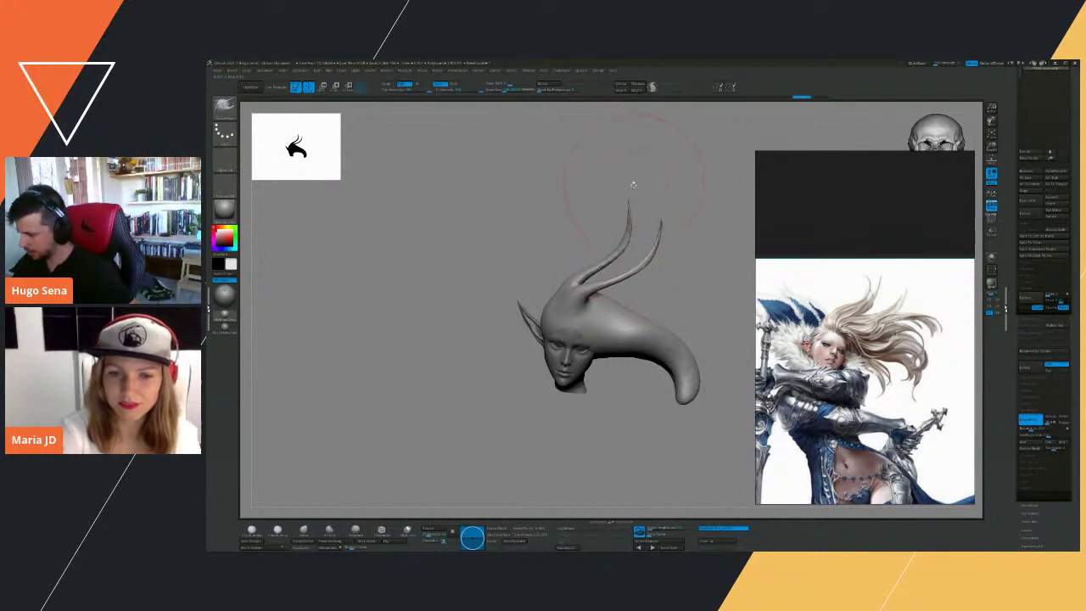
left_click_drag(629, 204, 634, 201)
left_click_drag(704, 274, 652, 232, "alt")
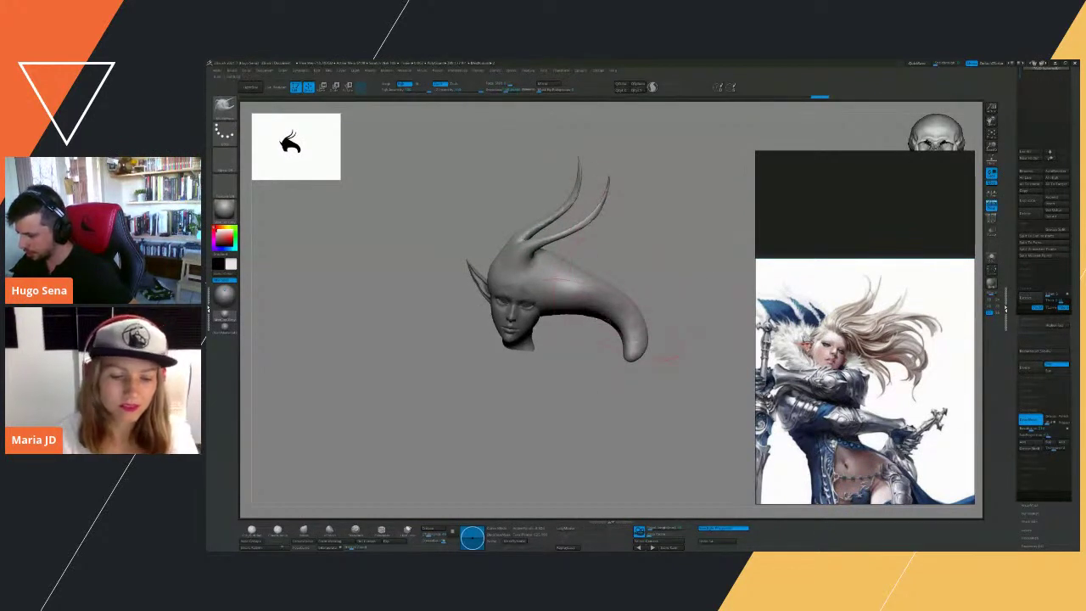
Refine the side lock's curve with an adjusted draw size and undo the stray stroke near the jaw.
left_click_drag(613, 320, 628, 336)
mouse_move(718, 336)
left_mouse_down()
mouse_move(678, 280)
mouse_move(643, 266)
left_mouse_up()
key("s")
left_click(490, 337)
mouse_move(552, 364)
left_mouse_down()
mouse_move(563, 351)
mouse_move(514, 322)
left_mouse_up()
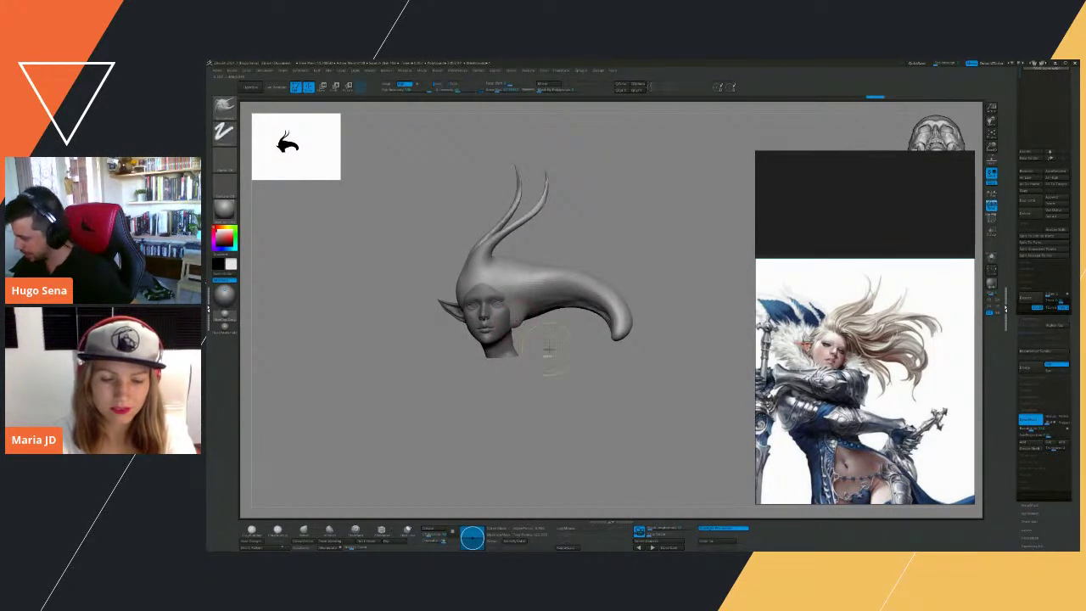
key("ctrl+z")
left_click_drag(552, 353, 642, 349)
left_click_drag(402, 335, 395, 342, "shift")
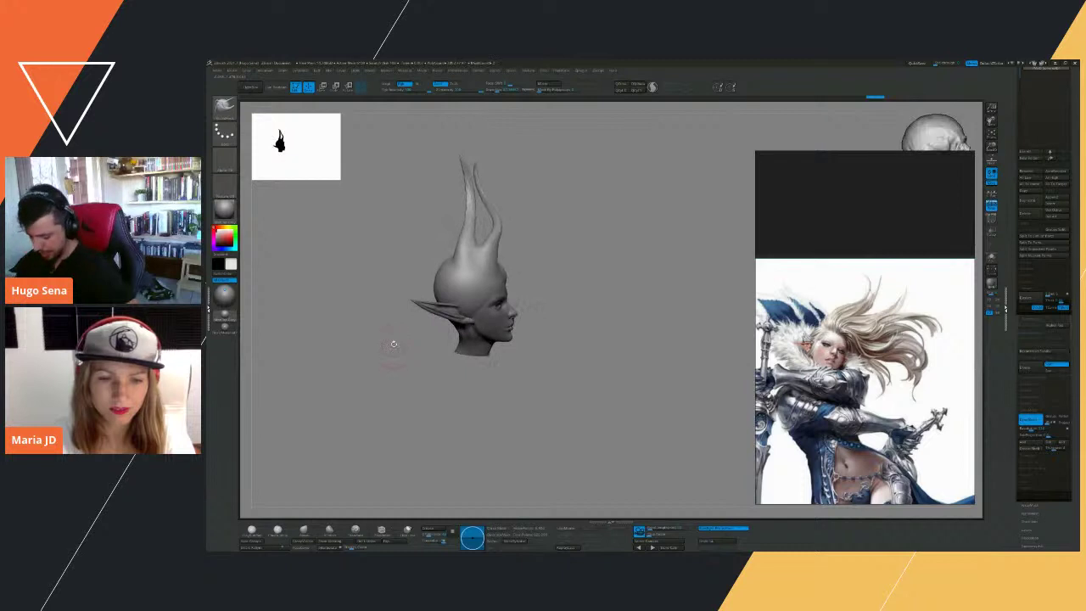
Carve the hairline across the forehead and down the pointed-ear side with the ClayBuildup brush in subtract mode.
key("b")
key("c")
key("b")
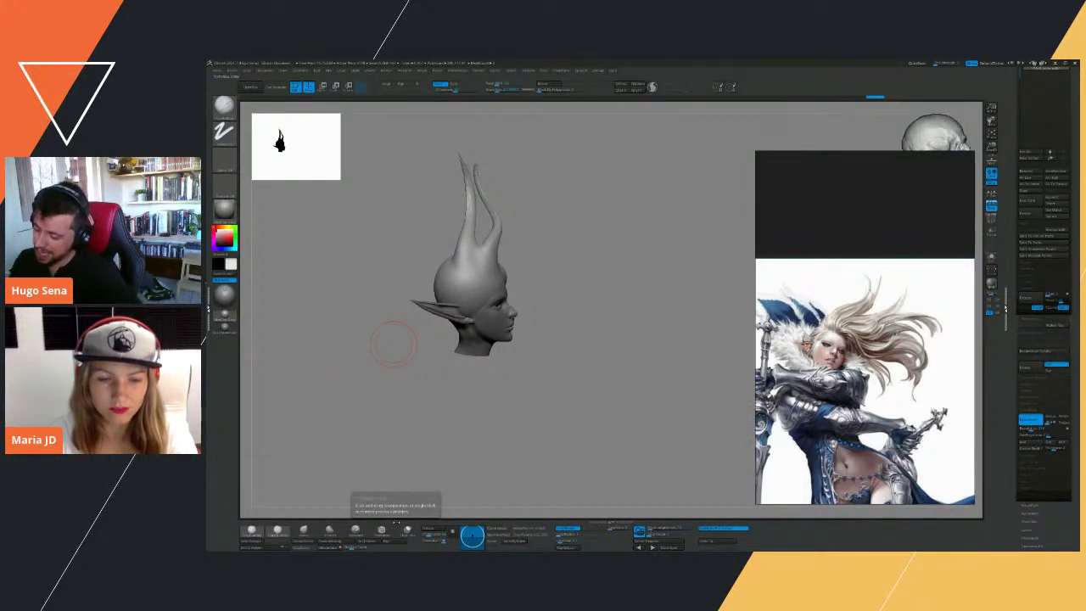
left_click_drag(390, 342, 593, 348)
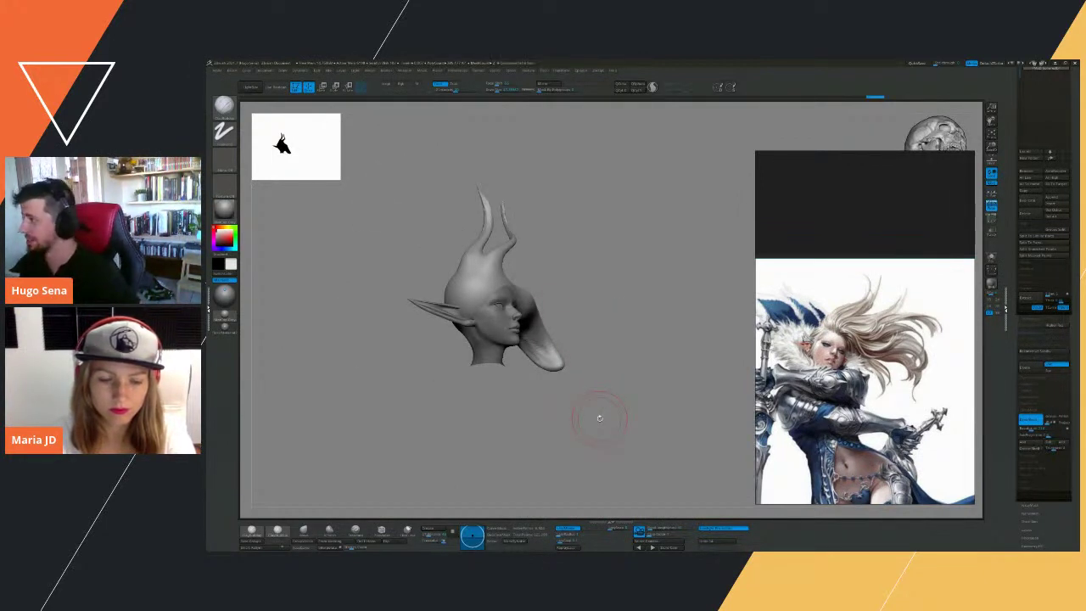
left_click_drag(618, 302, 606, 356)
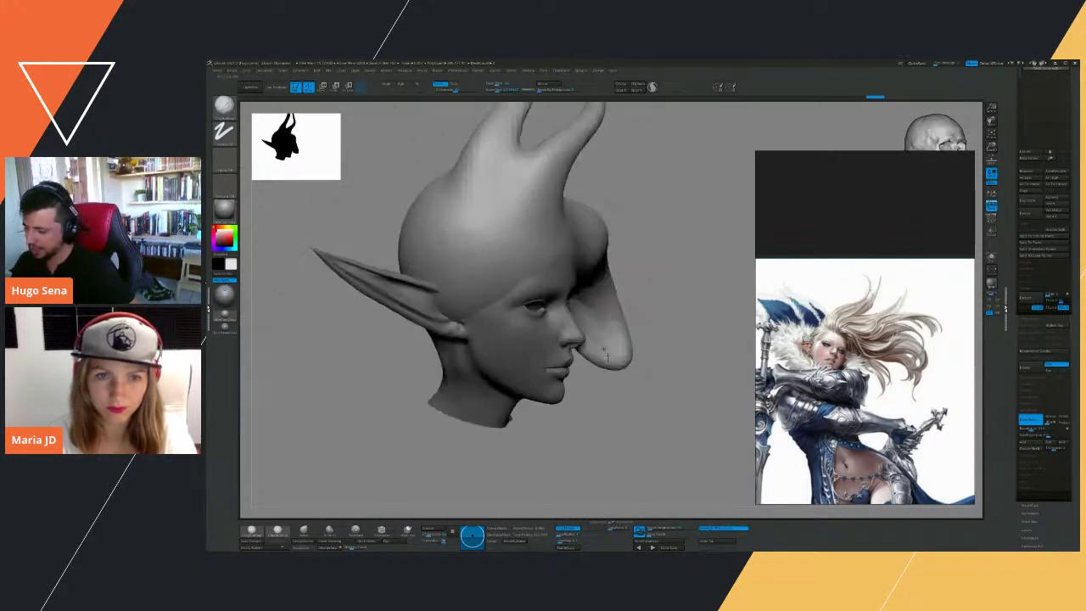
mouse_move(595, 450)
left_mouse_down()
mouse_move(577, 427)
mouse_move(583, 439)
mouse_move(578, 371)
left_mouse_up()
key("b")
key("c")
key("b")
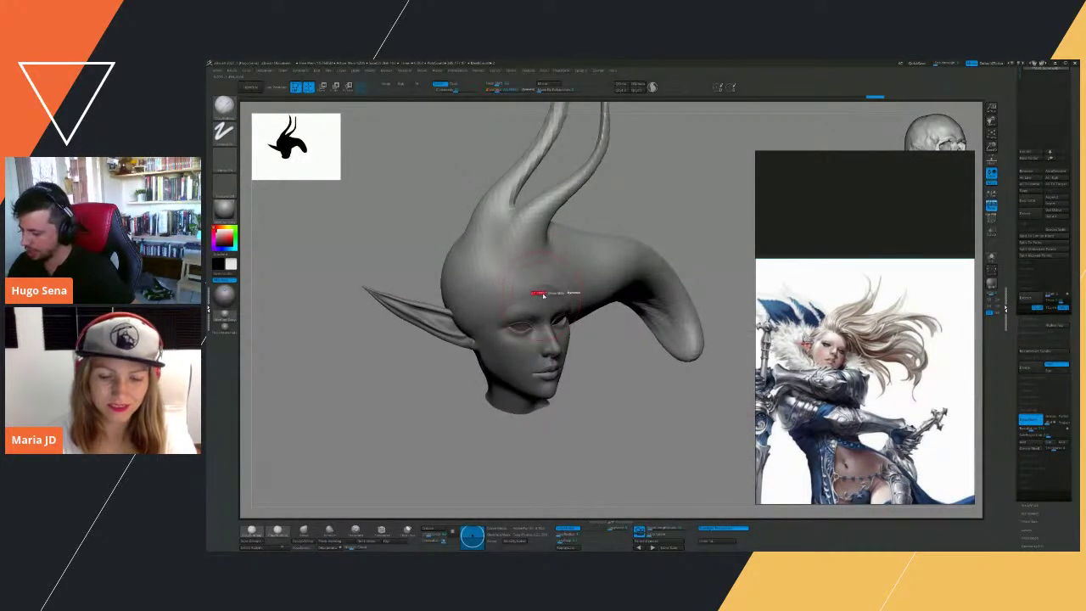
left_click_drag(616, 435, 613, 404)
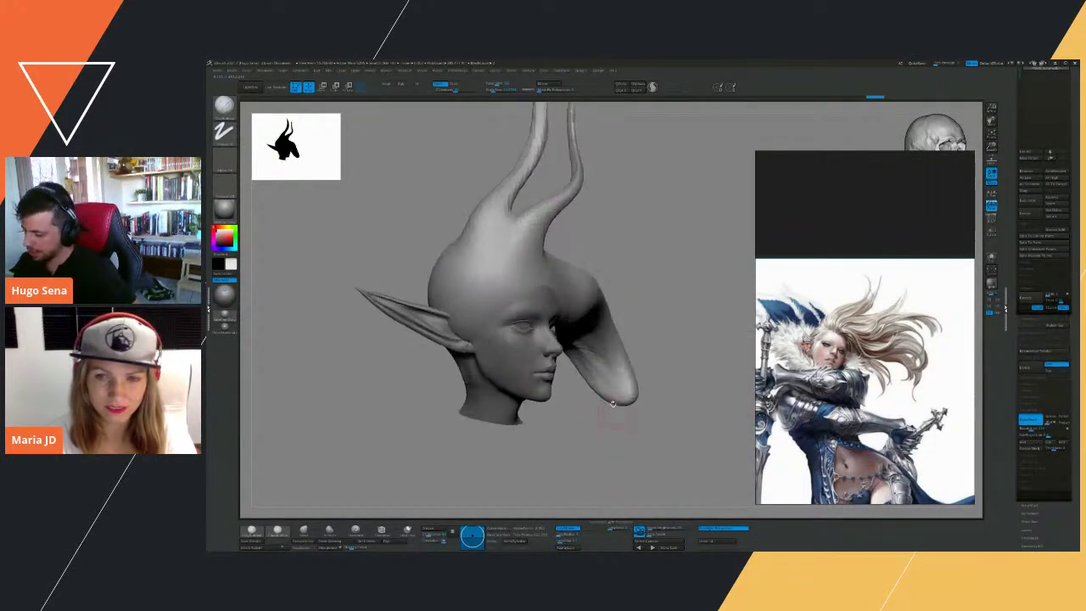
left_click_drag(540, 288, 475, 325, "alt")
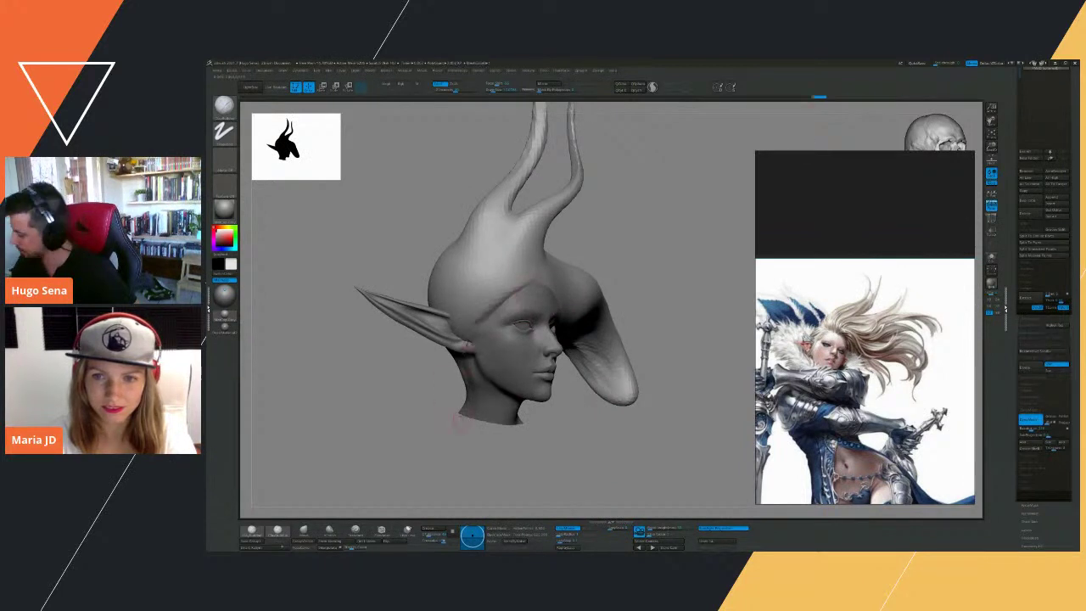
left_click_drag(594, 453, 567, 448)
left_click_drag(520, 293, 568, 305, "alt")
Carve the hairline along the temple on the side-lock side of the face and smooth the cut edge.
left_click_drag(624, 407, 543, 412)
left_click_drag(435, 394, 444, 410)
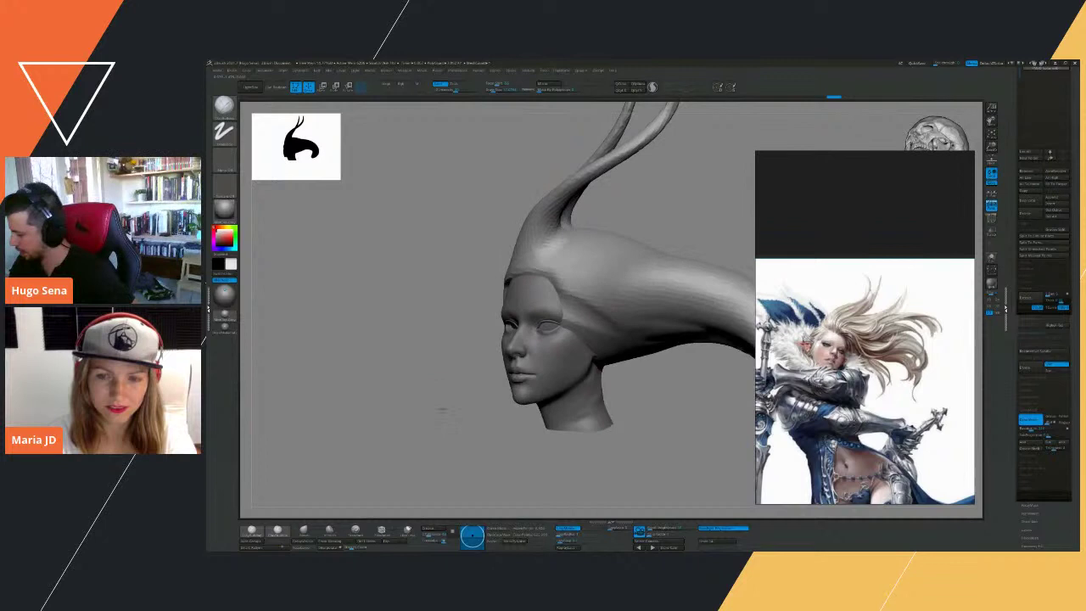
left_click(606, 286, "alt")
left_click(585, 343, "alt")
mouse_move(586, 339)
left_mouse_down("alt")
mouse_move(586, 302)
mouse_move(538, 276)
left_mouse_up("alt")
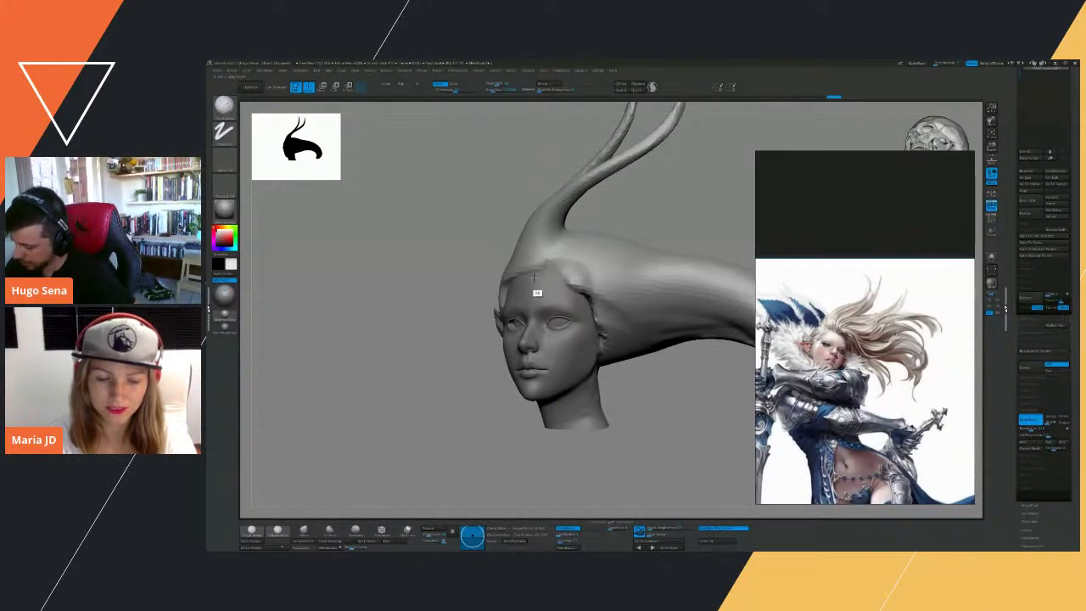
left_click_drag(377, 395, 419, 401)
left_click_drag(592, 303, 577, 291, "shift")
Continue carving the hairline from the temple down to the front of the pointed ear.
left_click_drag(392, 422, 429, 419)
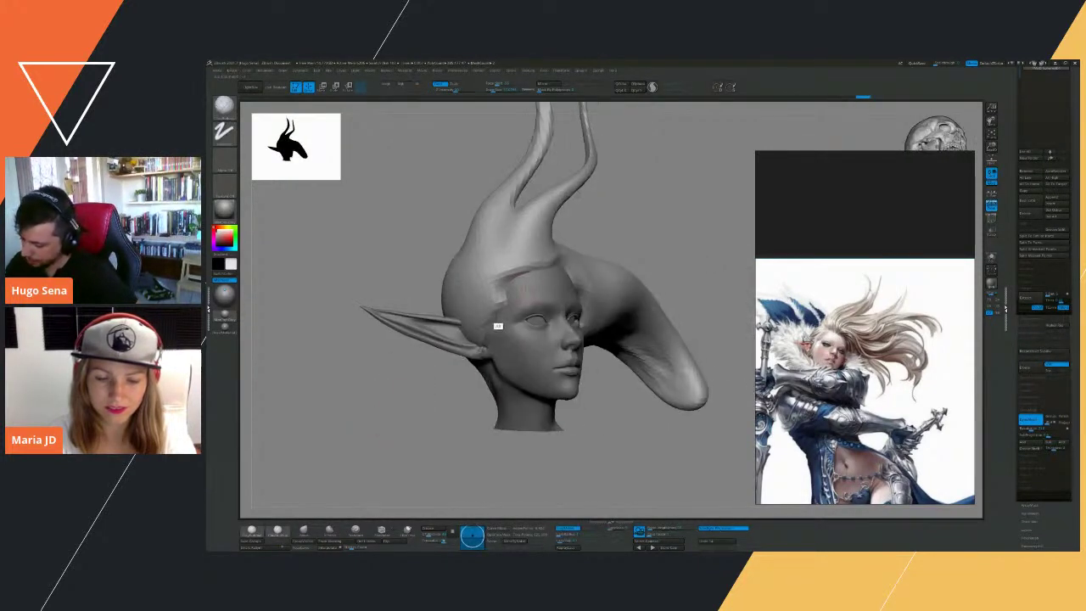
left_click_drag(497, 304, 474, 357, "alt")
left_click_drag(404, 396, 441, 398)
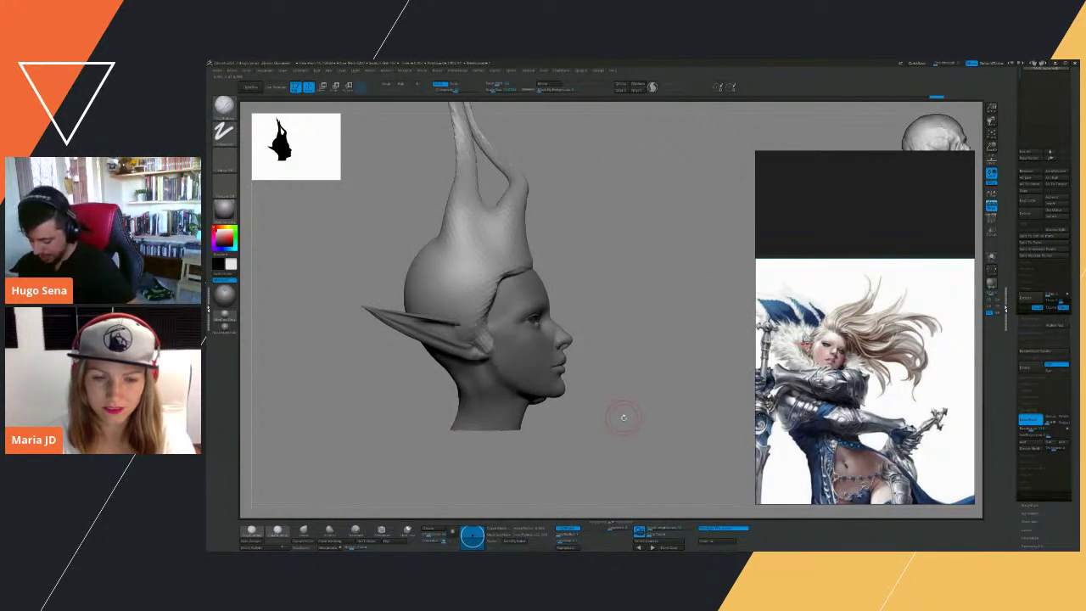
Pull a thin sideburn lock down in front of the pointed ear with the Move brush, adjusting the draw size.
key("b")
key("v")
left_click_drag(626, 427, 621, 411, "alt")
left_click_drag(621, 410, 609, 403)
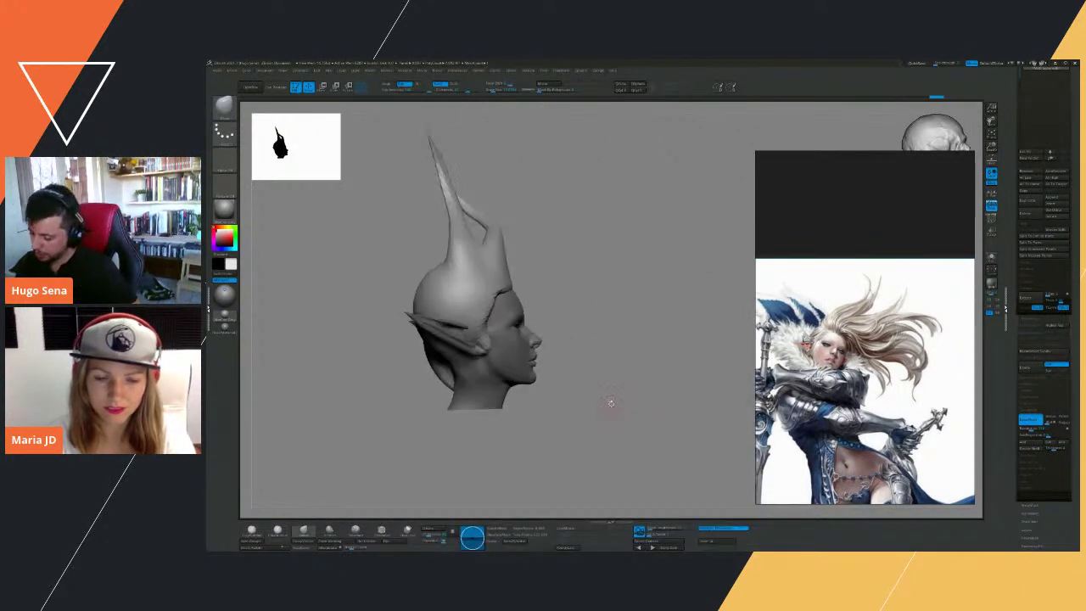
key("s")
mouse_move(475, 347)
left_mouse_down()
mouse_move(488, 348)
mouse_move(489, 364)
mouse_move(491, 349)
mouse_move(490, 374)
mouse_move(482, 356)
left_mouse_up()
key("s")
key("s")
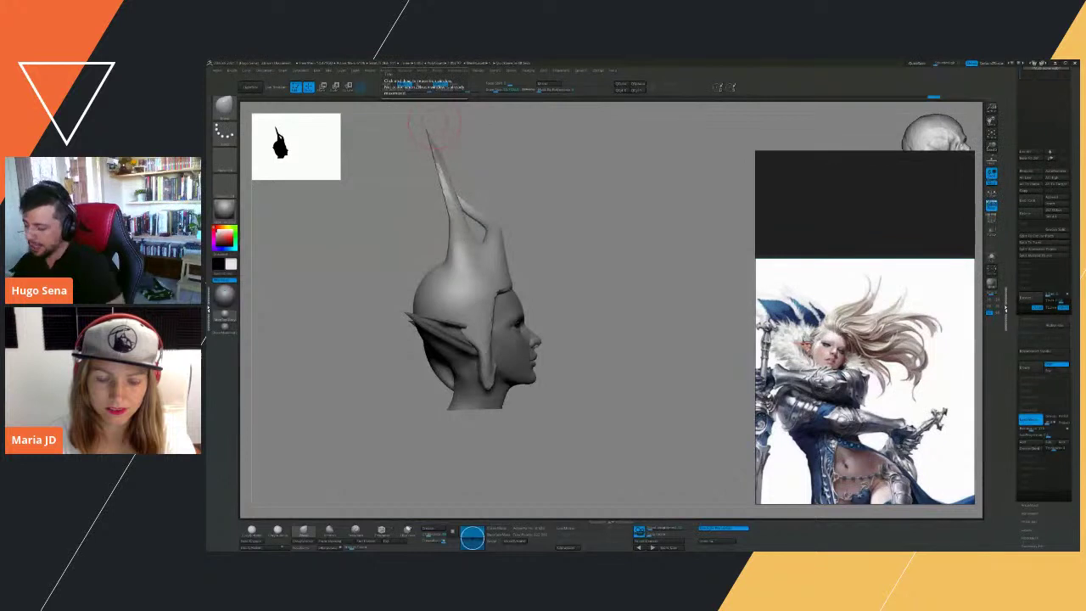
Adjust the upper strands' curves and taper the side lock's tip to a narrow, hooked point.
left_click_drag(614, 329, 582, 407)
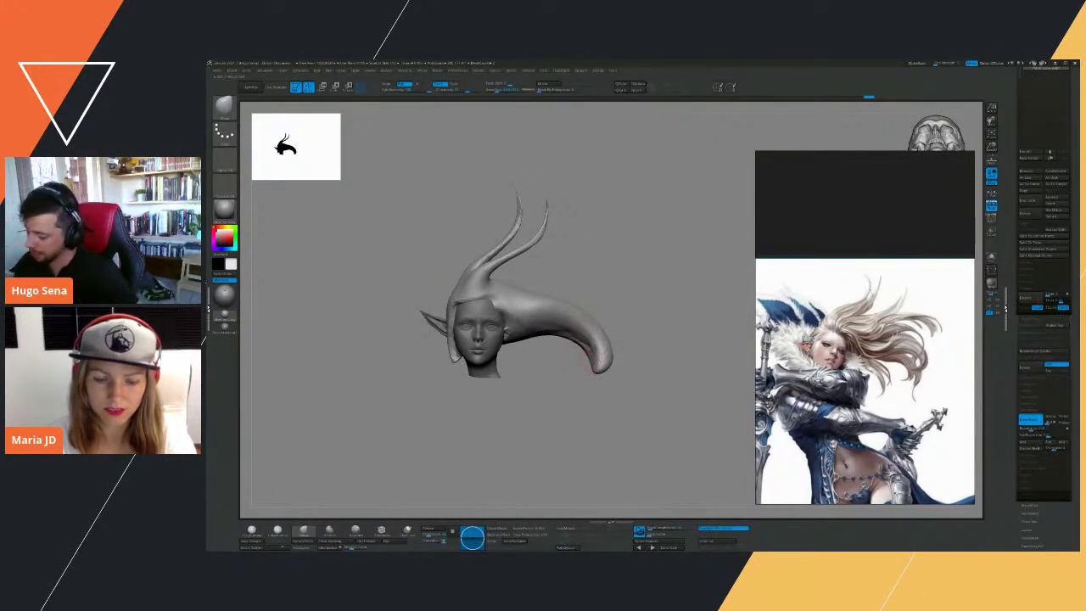
left_click_drag(657, 343, 663, 361)
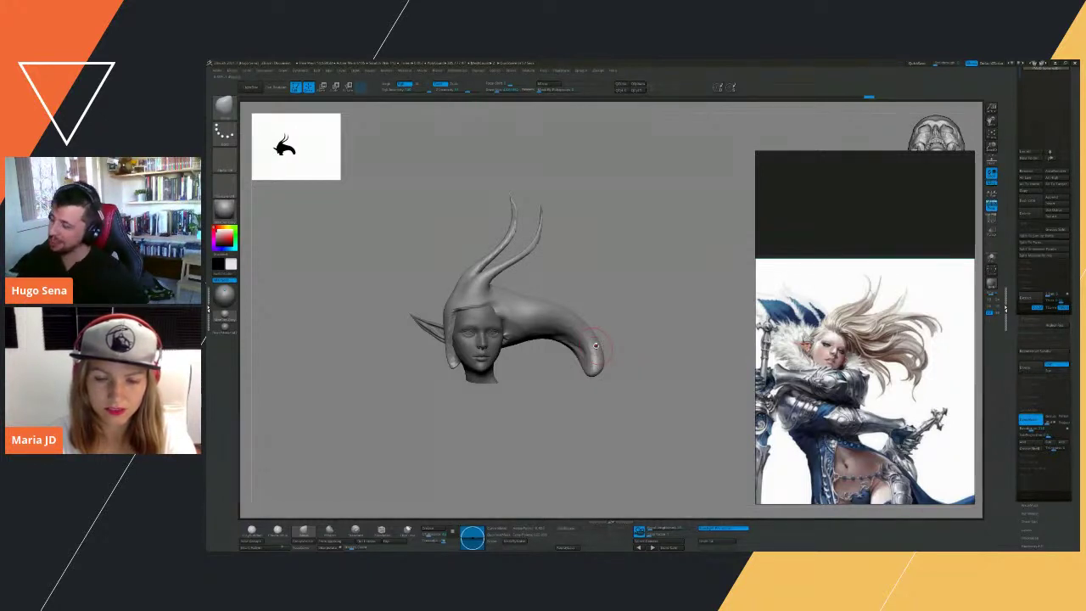
mouse_move(538, 405)
left_mouse_down()
mouse_move(526, 415)
mouse_move(545, 424)
mouse_move(611, 395)
mouse_move(608, 453)
mouse_move(565, 404)
left_mouse_up()
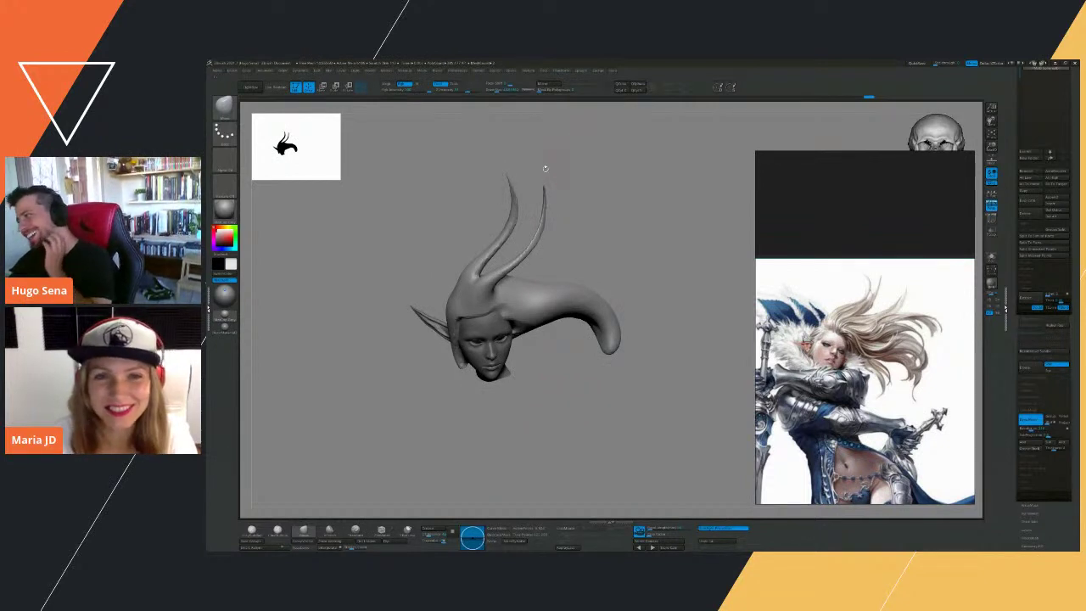
mouse_move(626, 315)
left_mouse_down()
mouse_move(642, 238)
mouse_move(643, 291)
left_mouse_up()
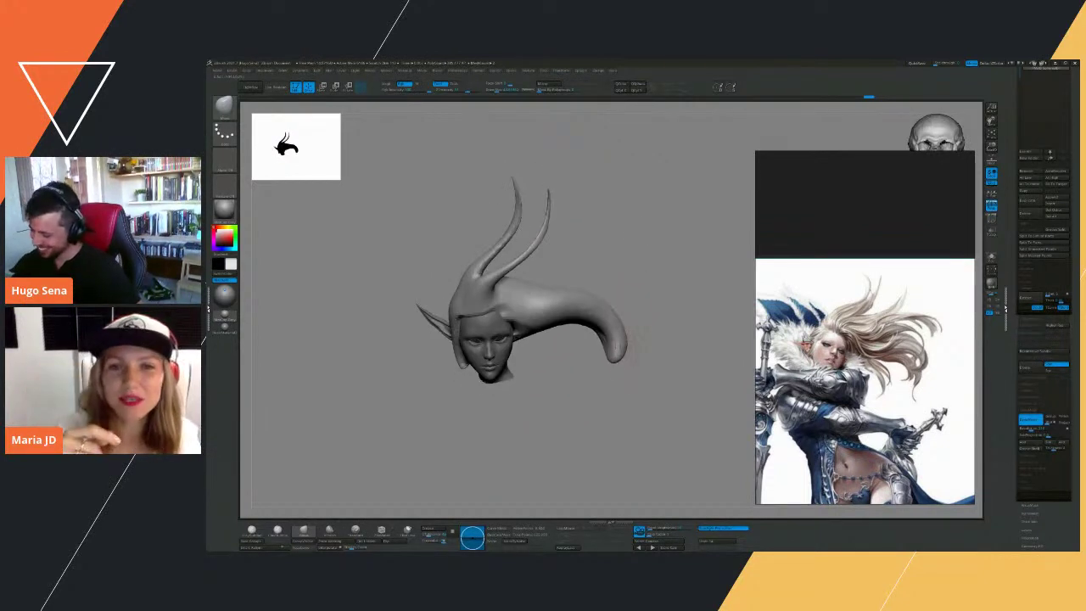
left_click_drag(599, 347, 615, 350)
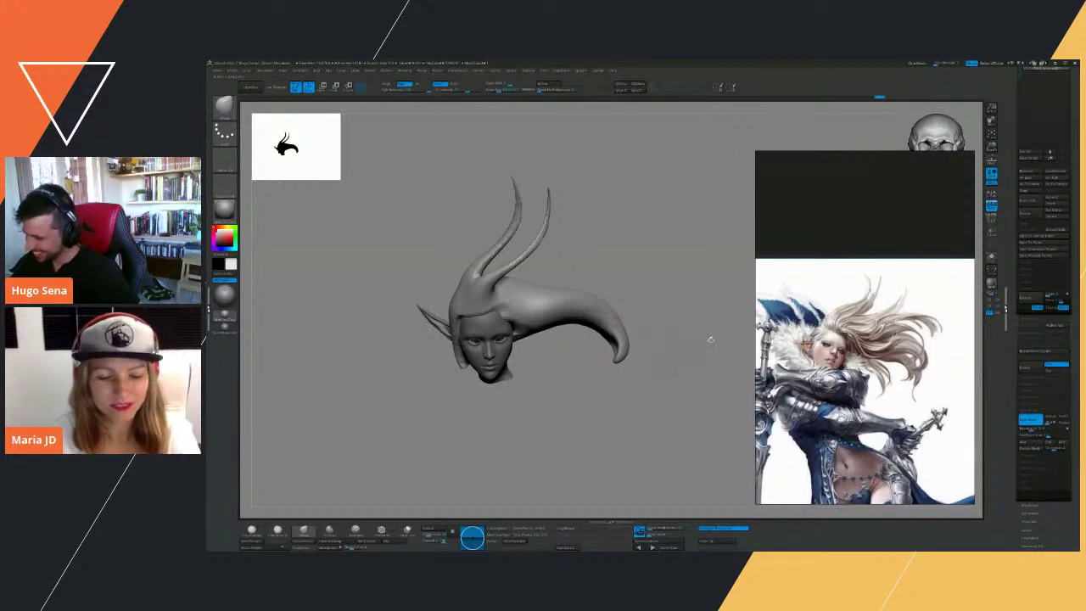
Duplicate the hair subtool, make the copy active and choose the Move brush.
left_click_drag(711, 339, 594, 346)
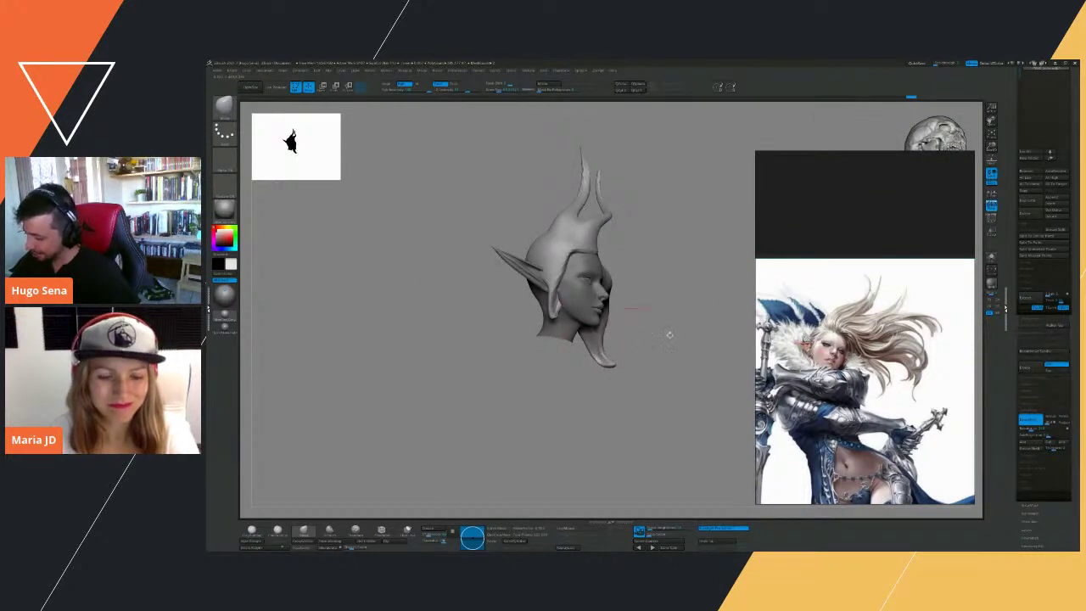
left_click_drag(670, 334, 636, 359)
left_click_drag(657, 294, 713, 287)
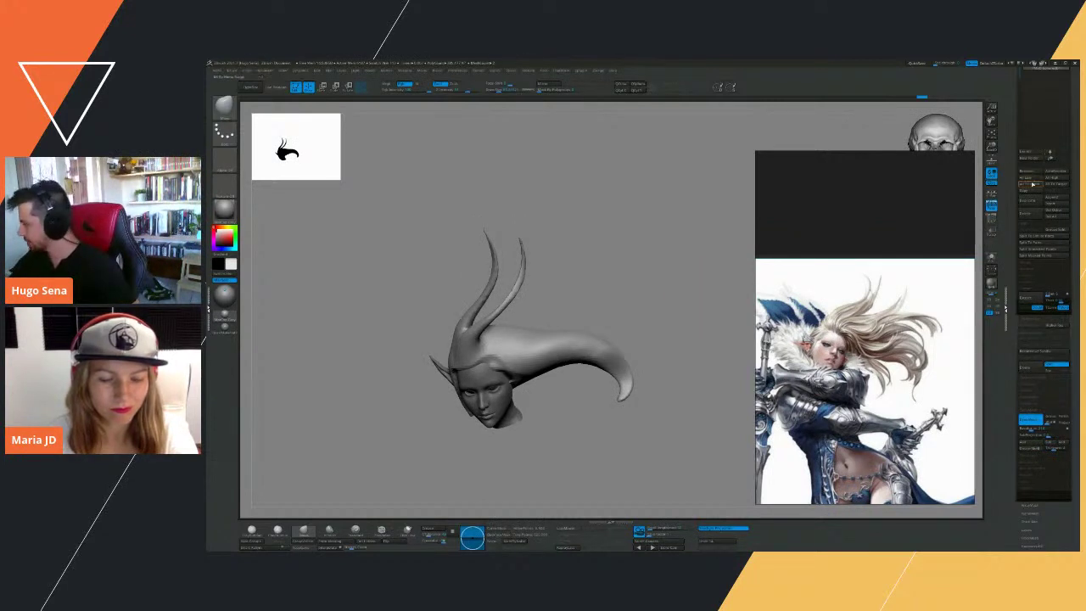
left_click_drag(628, 263, 657, 261)
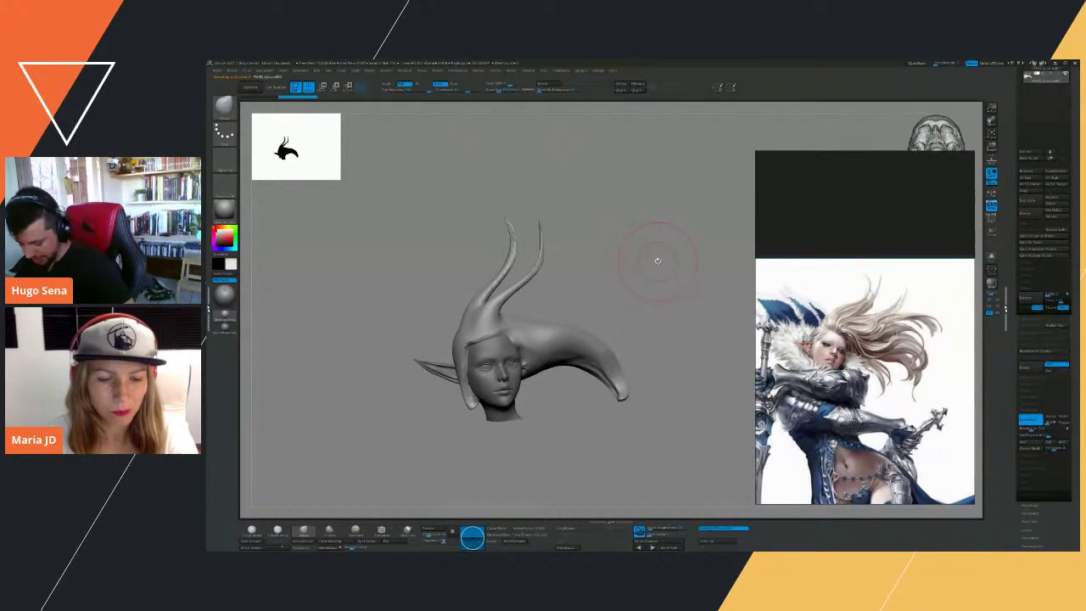
key("b")
key("m")
key("v")
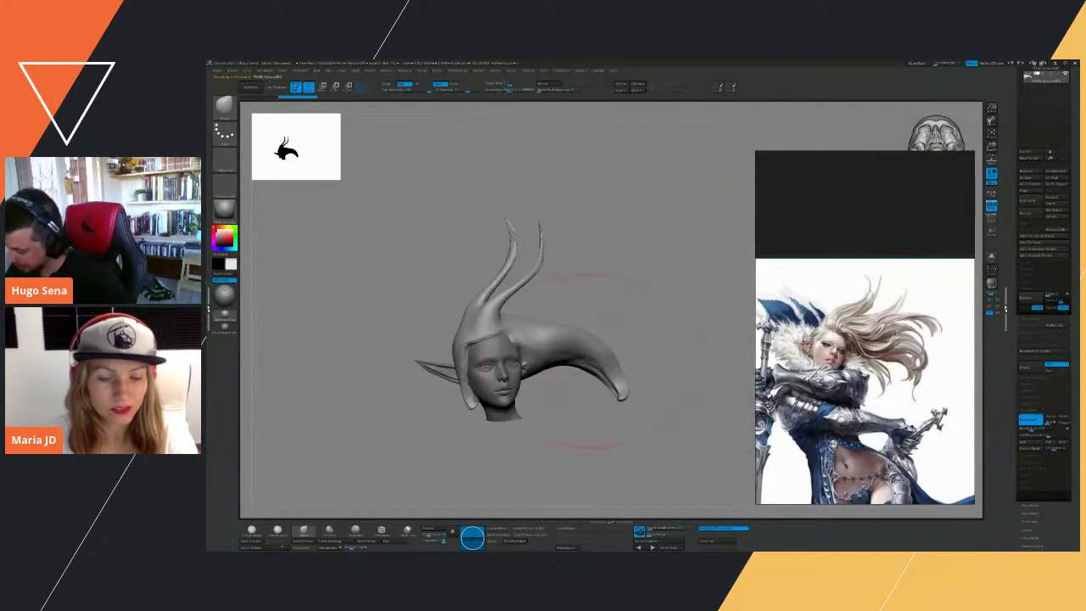
Offset the copied hair's side lock and upper strands from the originals with the Move brush.
mouse_move(592, 361)
left_mouse_down()
mouse_move(578, 388)
mouse_move(588, 387)
mouse_move(564, 366)
left_mouse_up()
left_click_drag(675, 305, 614, 306)
left_click_drag(519, 316, 516, 327)
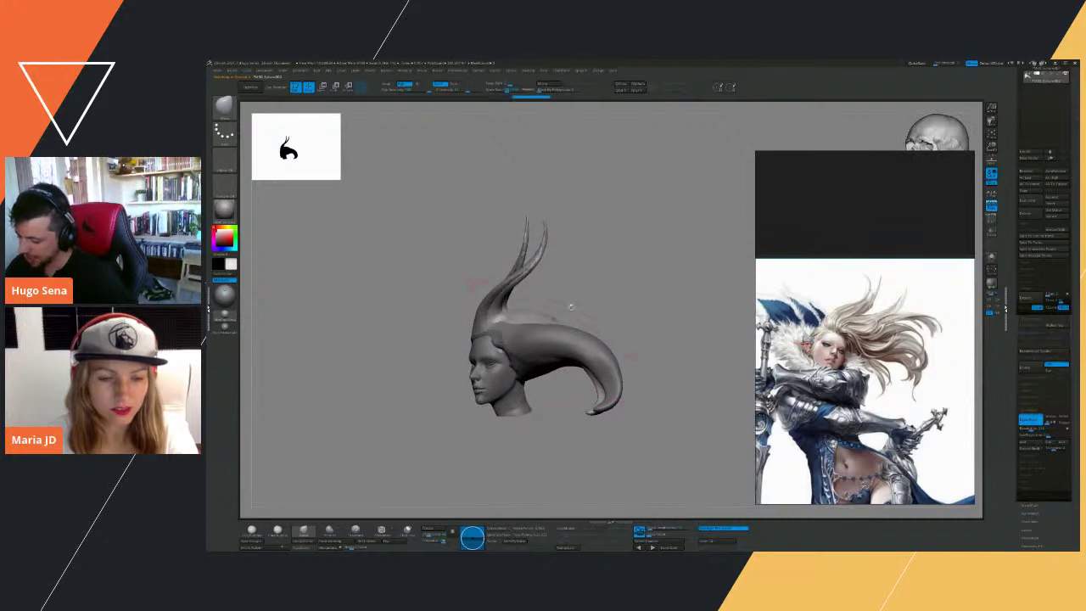
left_click_drag(571, 307, 548, 273)
left_click_drag(594, 246, 670, 243)
mouse_move(548, 244)
left_mouse_down()
mouse_move(562, 237)
mouse_move(557, 248)
left_mouse_up()
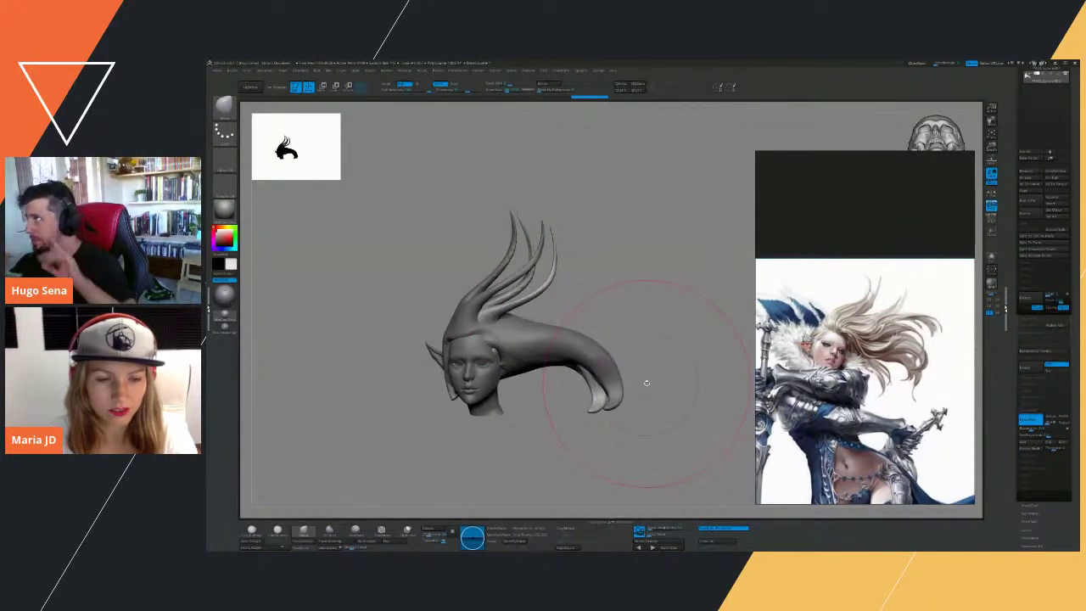
Smooth down the copy's upper strands and spread its side lock below the original, reframing the reference image.
mouse_move(552, 245)
left_mouse_down()
mouse_move(601, 278)
mouse_move(596, 237)
left_mouse_up()
mouse_move(548, 278)
left_mouse_down("shift")
mouse_move(556, 266)
mouse_move(496, 301)
left_mouse_up("shift")
mouse_move(531, 270)
left_mouse_down()
mouse_move(525, 316)
mouse_move(595, 276)
mouse_move(641, 294)
left_mouse_up()
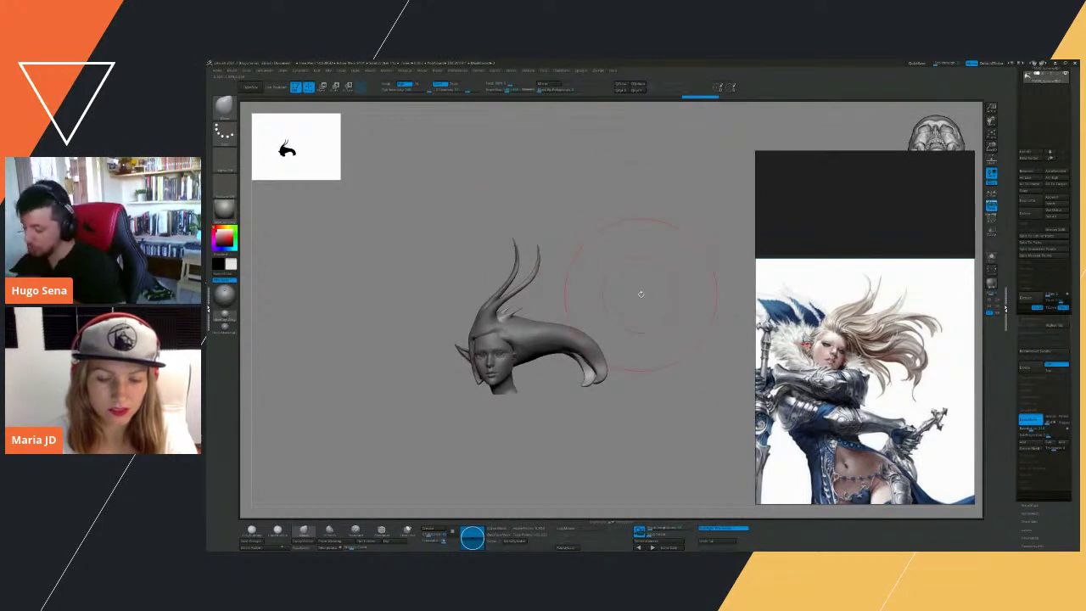
left_click_drag(634, 349, 648, 303, "alt")
mouse_move(599, 333)
left_mouse_down()
mouse_move(589, 339)
mouse_move(647, 338)
left_mouse_up()
left_click_drag(790, 333, 793, 342)
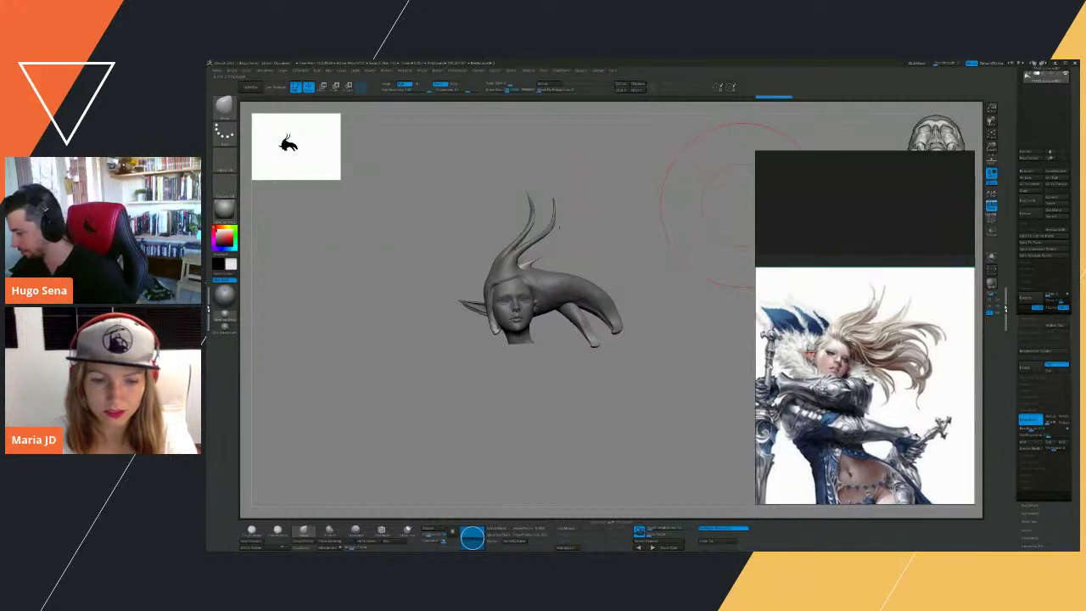
Shape the copied lock's base near the side of the head, readjusting the draw size between strokes.
left_click_drag(670, 369, 671, 371)
key("s")
mouse_move(534, 315)
left_mouse_down()
mouse_move(569, 309)
mouse_move(552, 321)
left_mouse_up()
key("s")
left_click_drag(534, 327, 561, 326)
key("s")
mouse_move(543, 294)
left_mouse_down()
mouse_move(532, 293)
mouse_move(553, 373)
mouse_move(585, 357)
mouse_move(567, 349)
left_mouse_up()
Examine the layered hair pieces from above and the side, switching between subtools and briefly showing the full body.
left_click(509, 316, "alt")
left_click_drag(537, 293, 539, 332)
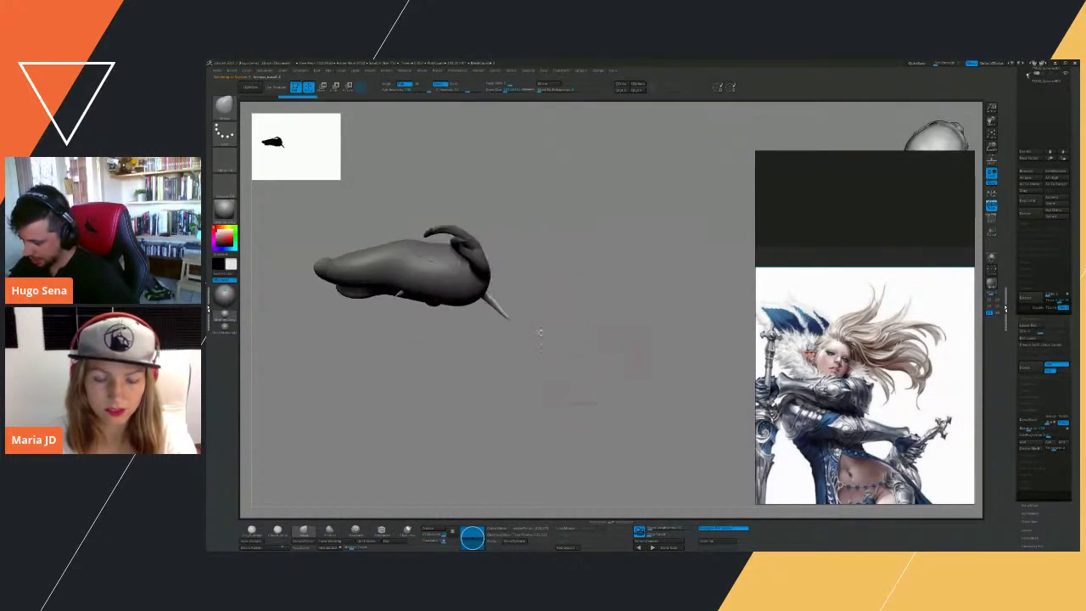
left_click(476, 274, "alt")
left_click_drag(437, 273, 431, 256)
left_click(467, 297, "alt")
left_click_drag(498, 342, 487, 318)
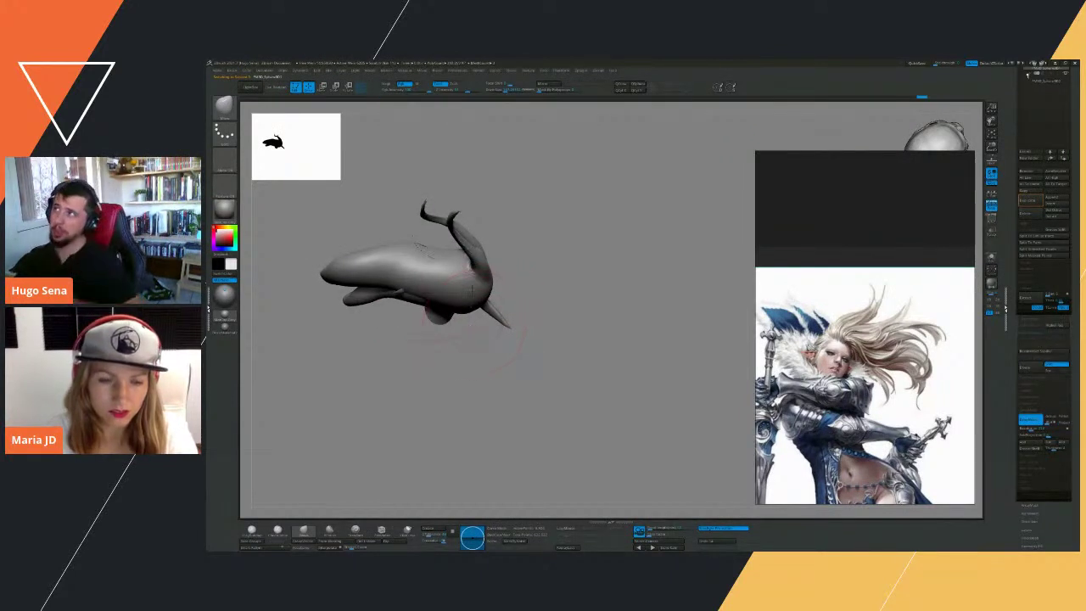
left_click_drag(516, 359, 547, 348)
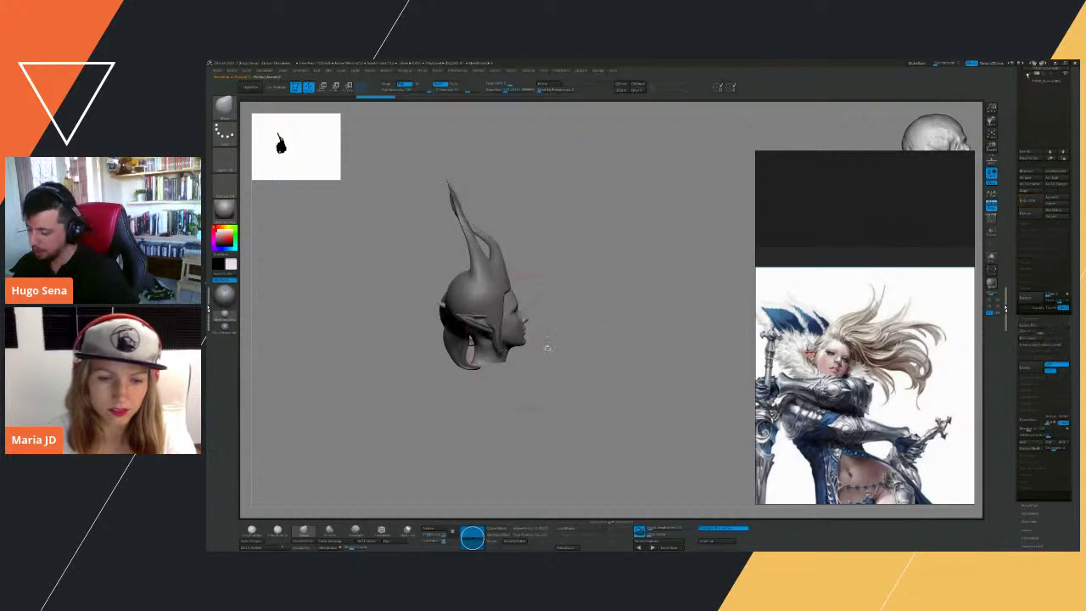
left_click(252, 98)
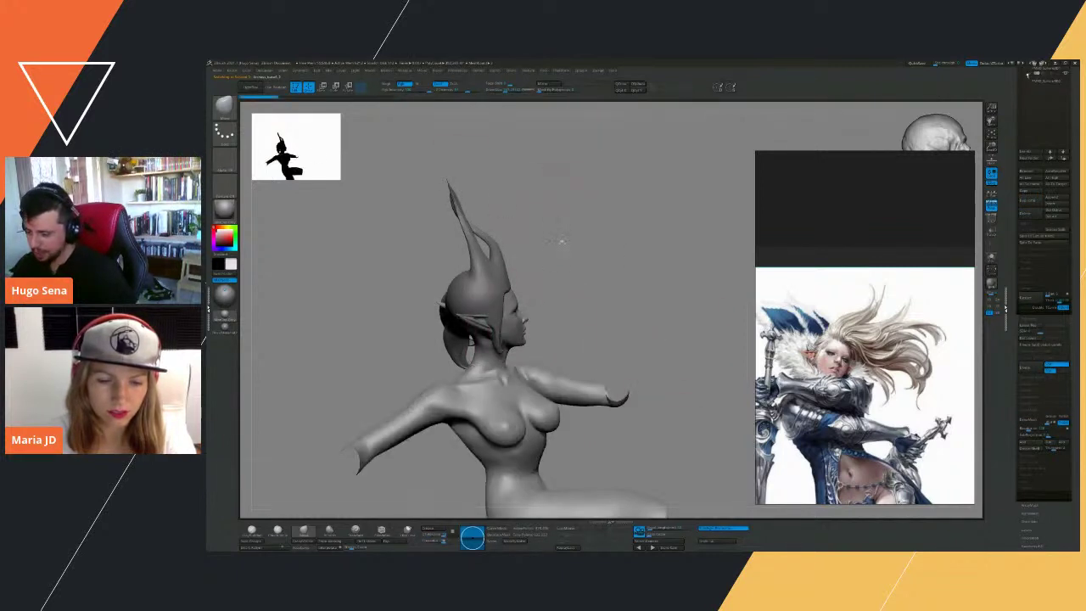
left_click(290, 96)
Select the upper hair piece, pull its rear locks outward and down with the Snake Hook brush, and remesh it with DynaMesh.
left_click(499, 288, "alt")
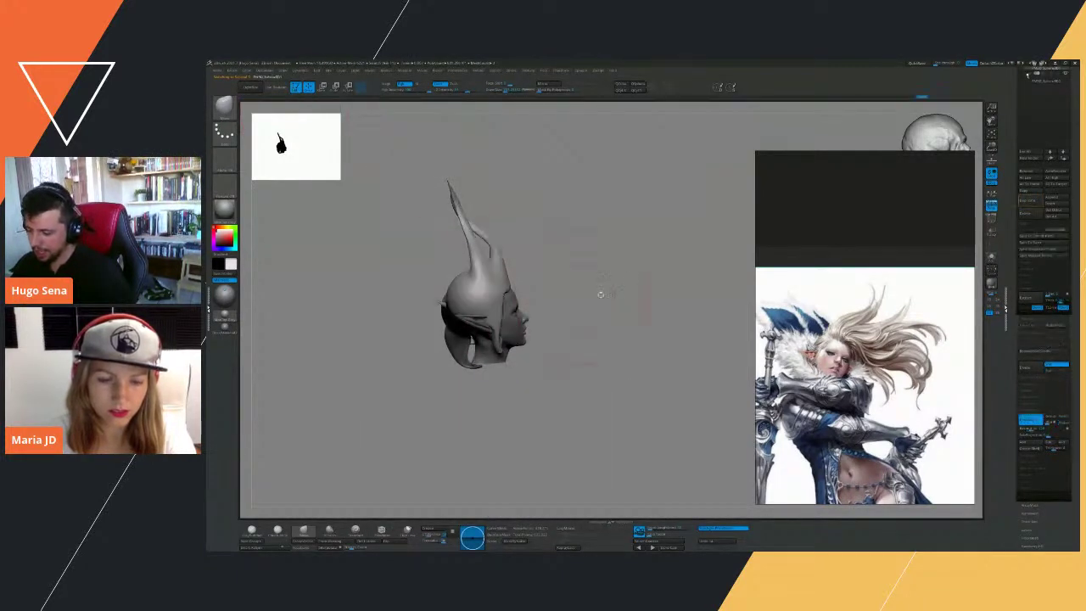
left_click_drag(601, 293, 602, 348)
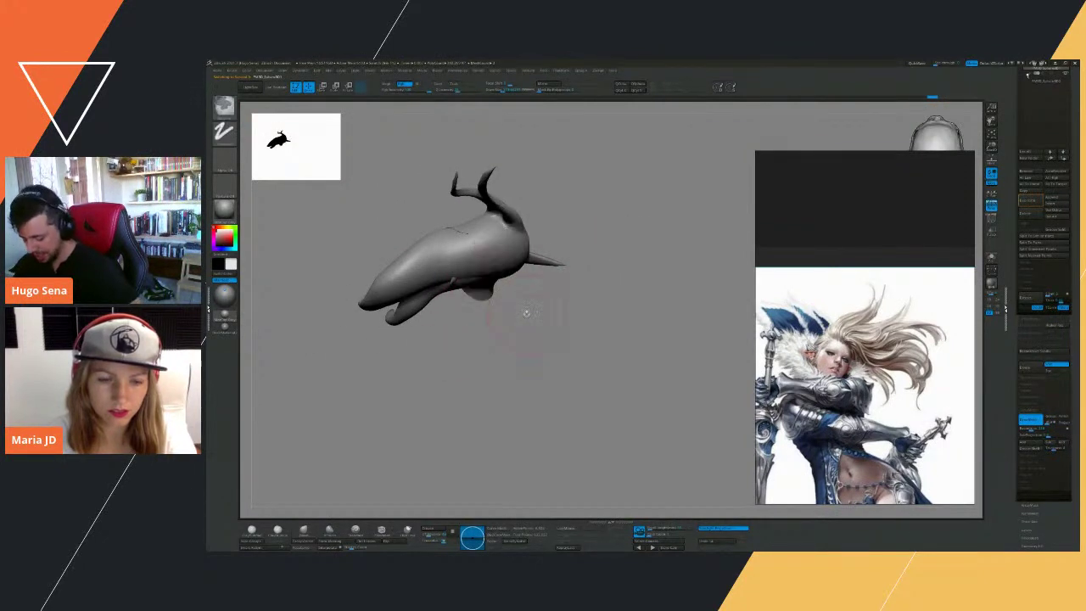
key("b")
key("s")
key("h")
mouse_move(501, 277)
left_mouse_down()
mouse_move(465, 319)
mouse_move(432, 331)
left_mouse_up()
left_click_drag(556, 355, 581, 293)
mouse_move(472, 319)
left_mouse_down()
mouse_move(426, 312)
mouse_move(411, 363)
left_mouse_up()
left_click_drag(543, 378, 587, 392, "ctrl")
Pull a new lock up from the back of the crown and sweep a thinner front strand outward past the temple.
left_click_drag(584, 313, 551, 284)
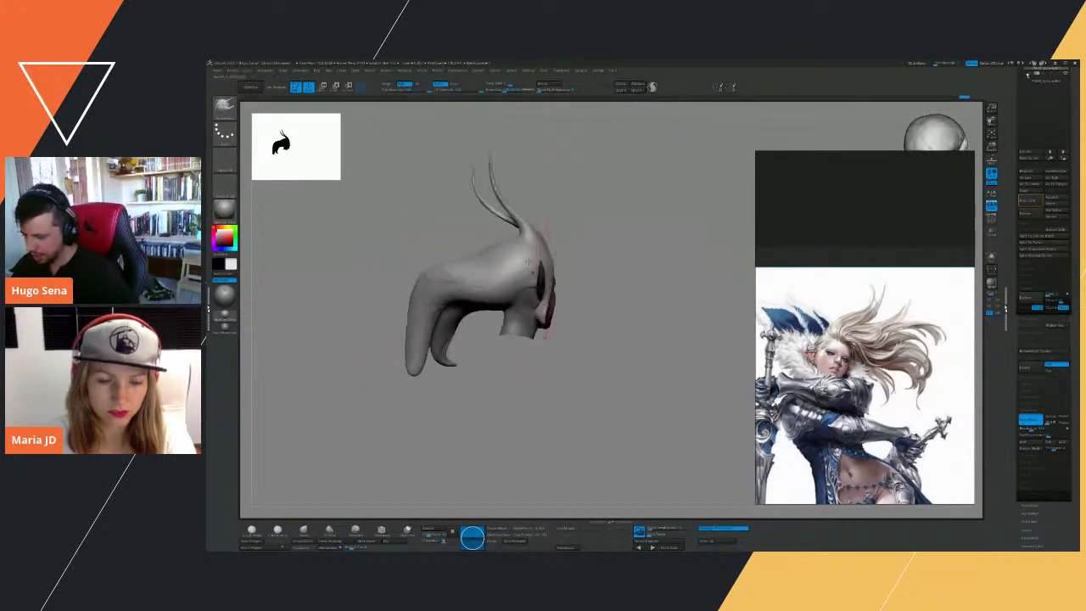
left_click_drag(490, 246, 367, 194)
mouse_move(670, 242)
left_mouse_down()
mouse_move(606, 235)
mouse_move(666, 229)
mouse_move(620, 220)
mouse_move(679, 236)
mouse_move(532, 262)
mouse_move(623, 208)
left_mouse_up()
key("ctrl+z")
left_click_drag(534, 400, 582, 392)
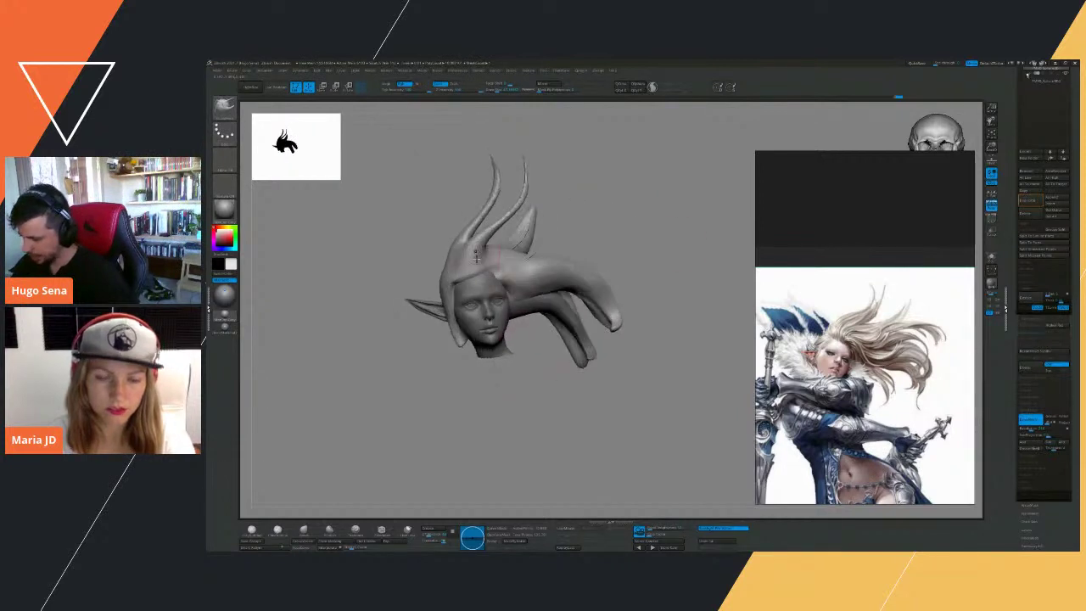
left_click_drag(618, 255, 674, 267)
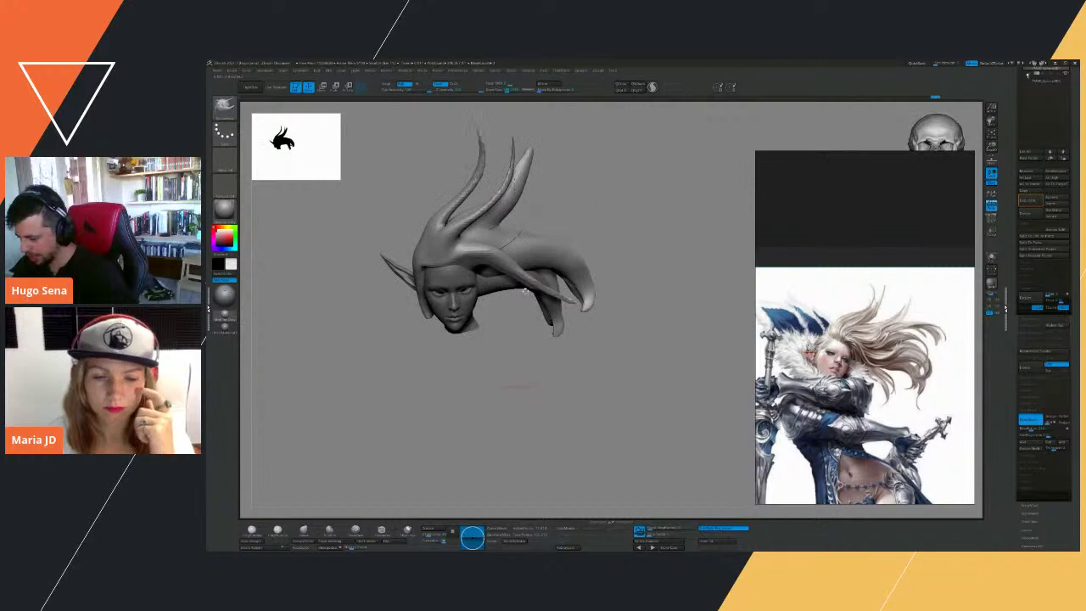
left_click_drag(535, 286, 517, 301)
mouse_move(502, 358)
left_mouse_down()
mouse_move(507, 334)
mouse_move(507, 349)
left_mouse_up()
Switch to a smaller carving brush, adjust its strength and carve the base of the front strand along the hairline.
key("b")
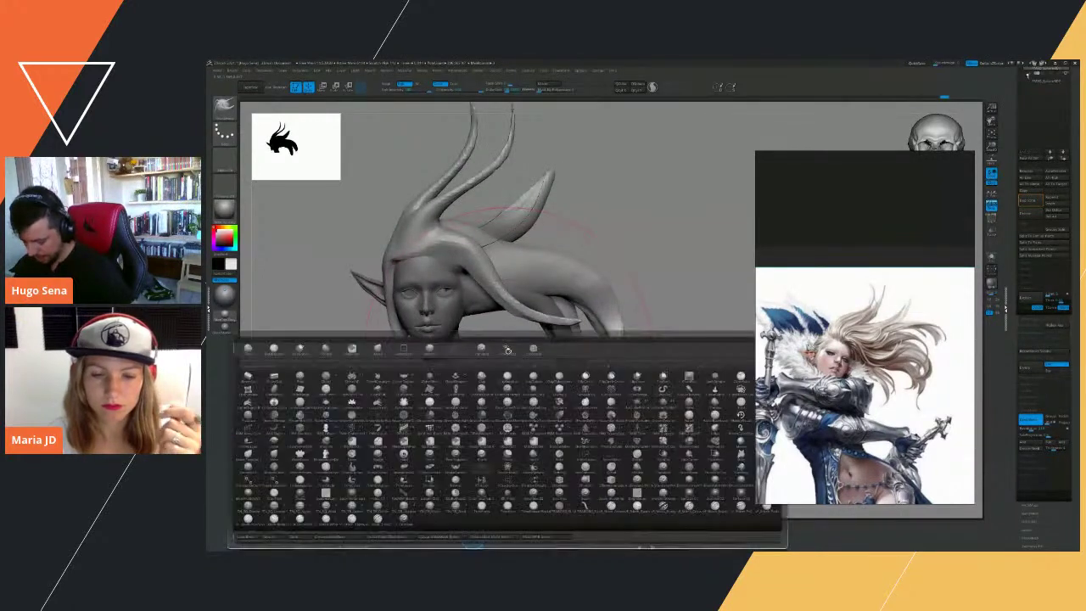
key("m")
key("v")
key("bracketleft")
key("bracketleft")
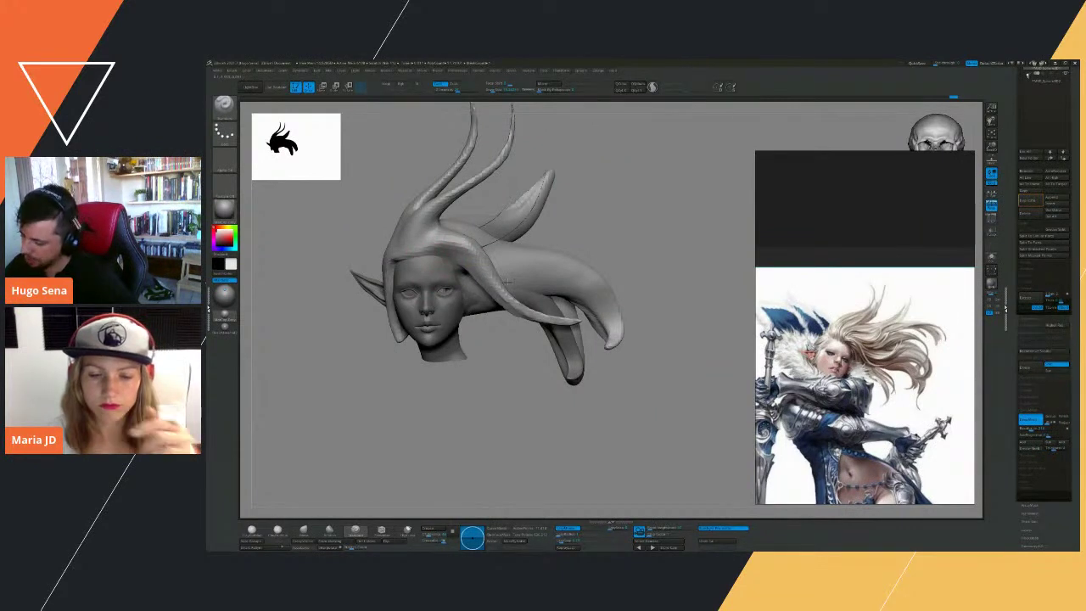
left_click(474, 90)
left_click_drag(630, 192, 683, 162, "alt")
left_click_drag(469, 248, 506, 266)
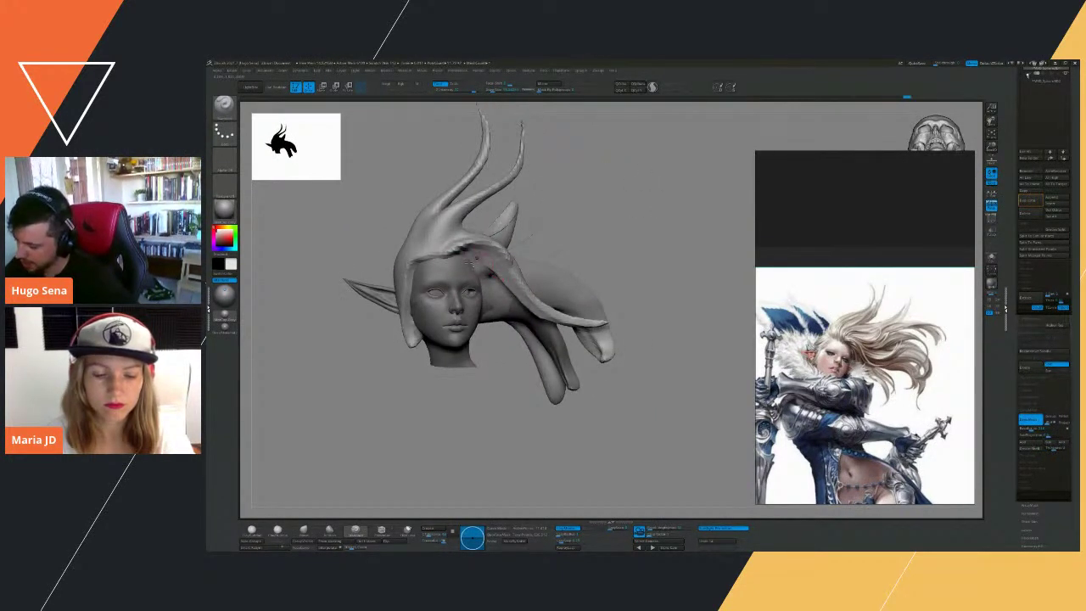
mouse_move(475, 433)
left_mouse_down()
mouse_move(495, 412)
mouse_move(502, 453)
left_mouse_up()
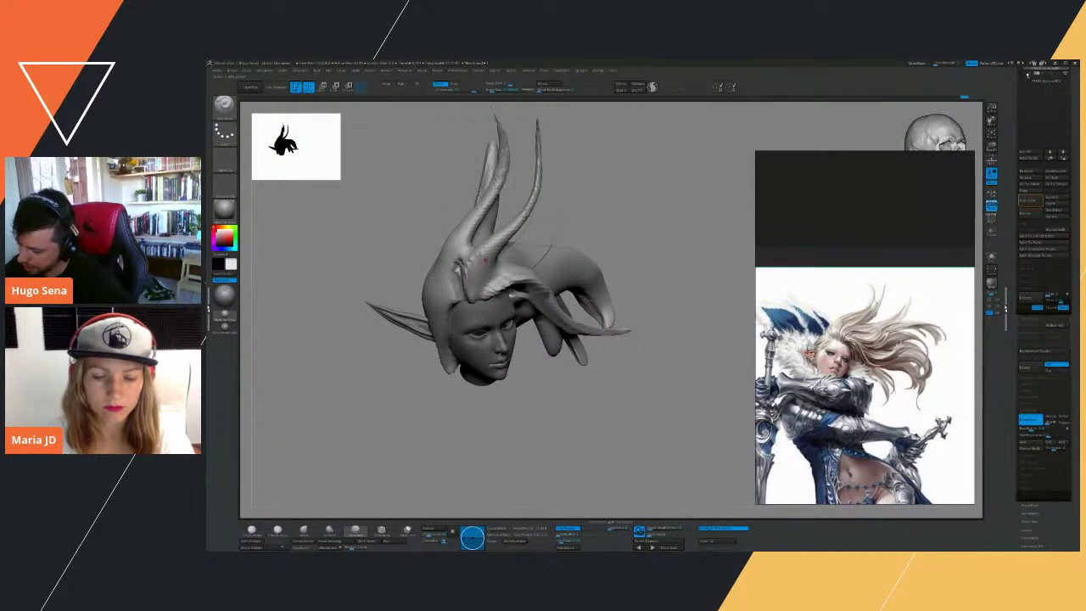
Carve strand grooves across the crown and around the roots of the upper locks.
mouse_move(566, 241)
left_mouse_down()
mouse_move(589, 235)
mouse_move(626, 303)
mouse_move(557, 347)
mouse_move(608, 255)
mouse_move(637, 252)
mouse_move(682, 281)
mouse_move(632, 340)
left_mouse_up()
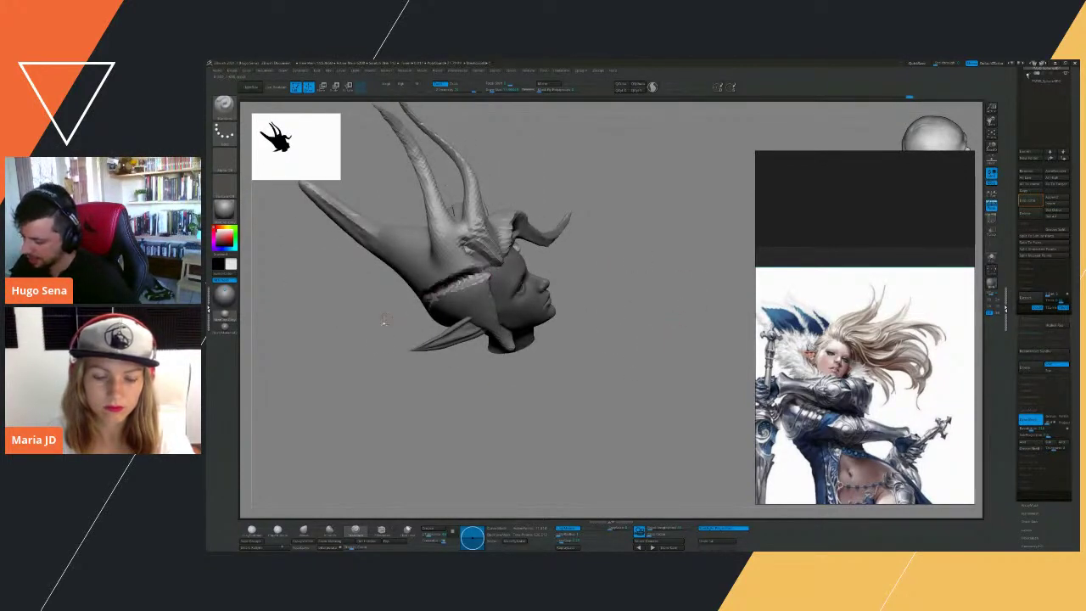
mouse_move(379, 315)
left_mouse_down()
mouse_move(586, 267)
mouse_move(596, 239)
mouse_move(650, 194)
mouse_move(509, 433)
mouse_move(492, 396)
left_mouse_up()
mouse_move(472, 279)
left_mouse_down()
mouse_move(489, 210)
mouse_move(505, 195)
left_mouse_up()
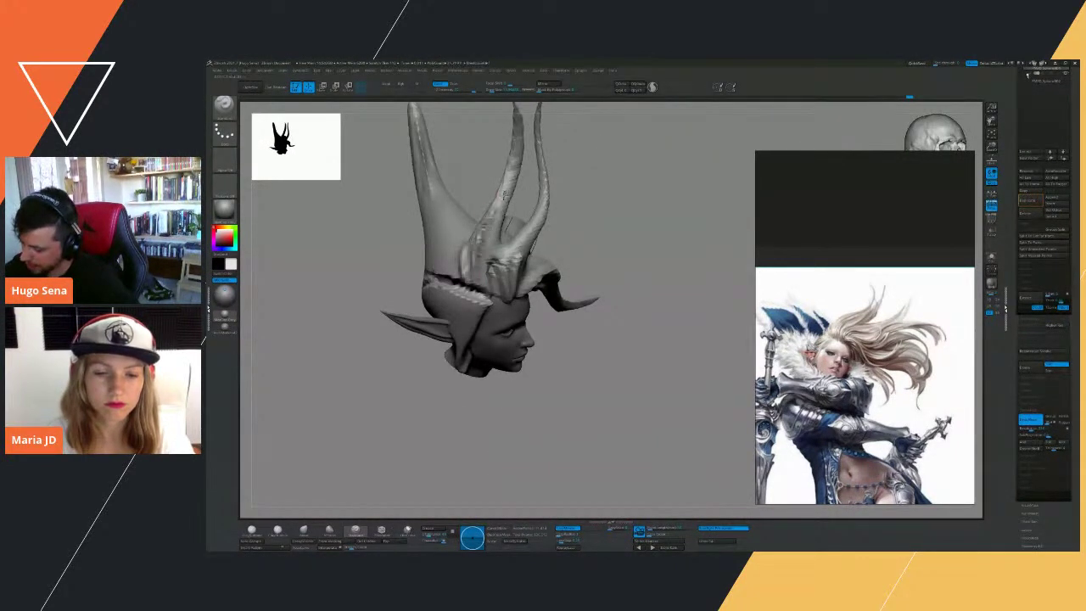
left_click_drag(453, 270, 419, 132)
left_click_drag(662, 327, 650, 277)
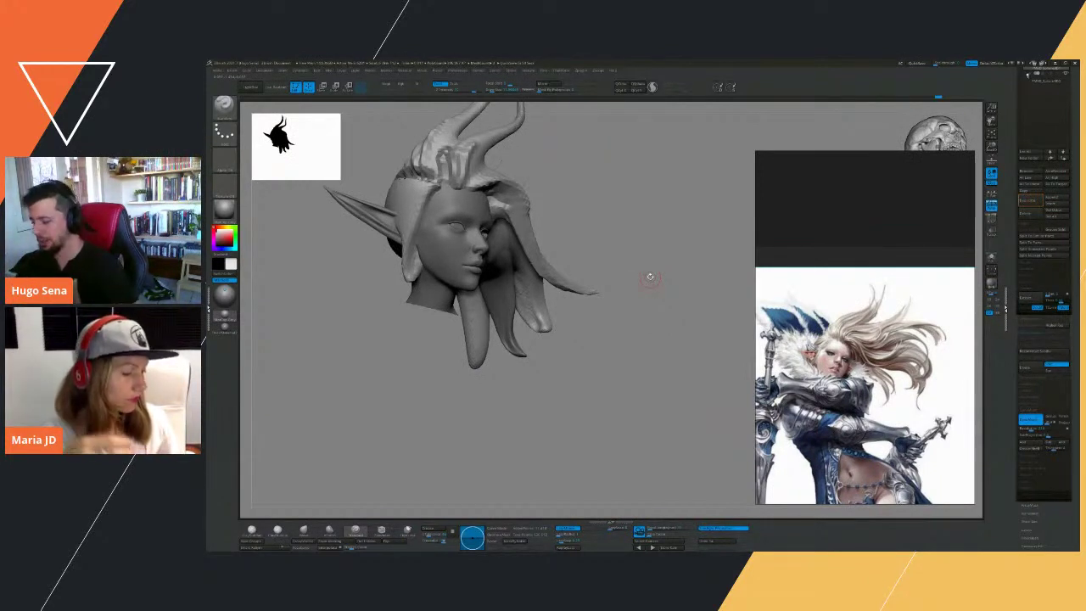
Pull the lock on the pointed-ear side away from the face and downward with the Snake Hook brush.
mouse_move(651, 278)
left_mouse_down()
mouse_move(467, 383)
mouse_move(478, 400)
left_mouse_up()
key("b")
key("h")
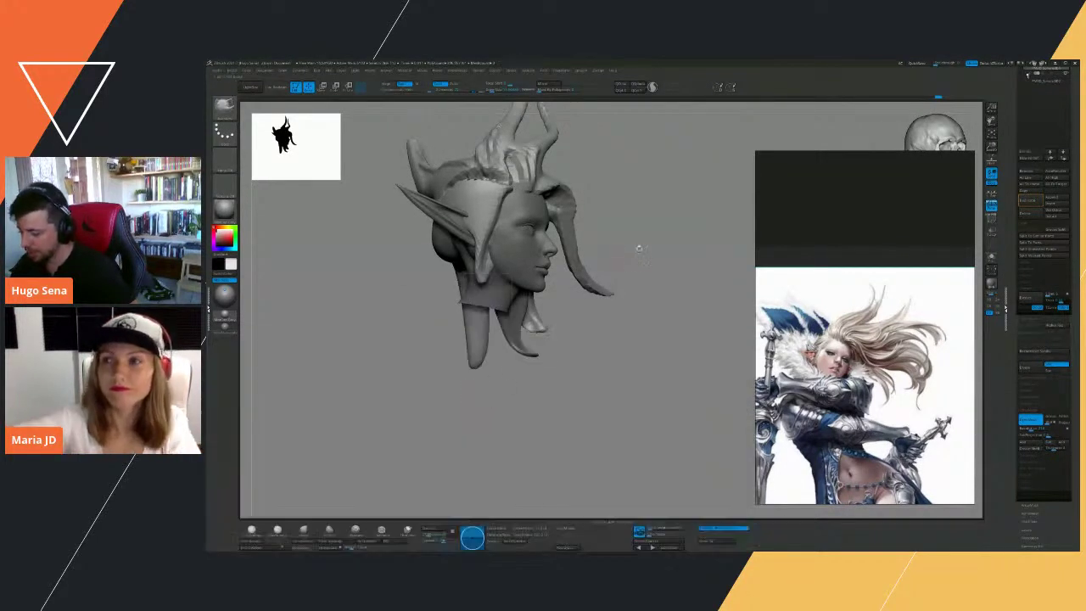
mouse_move(638, 247)
left_mouse_down()
mouse_move(656, 262)
mouse_move(543, 327)
mouse_move(569, 315)
left_mouse_up()
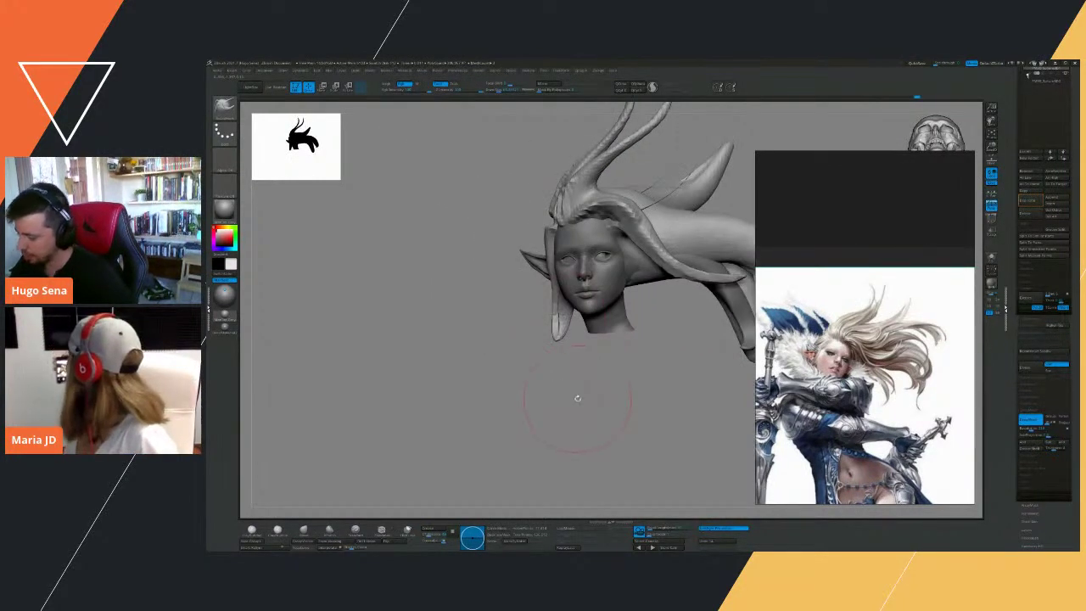
left_click_drag(577, 398, 438, 381)
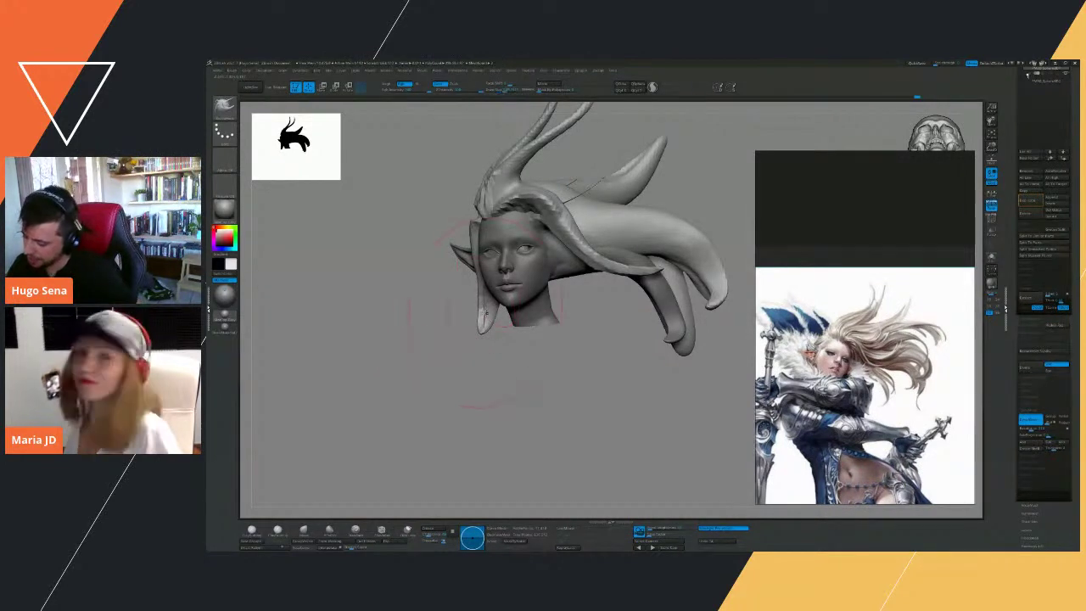
mouse_move(486, 310)
left_mouse_down()
mouse_move(443, 318)
mouse_move(463, 351)
left_mouse_up()
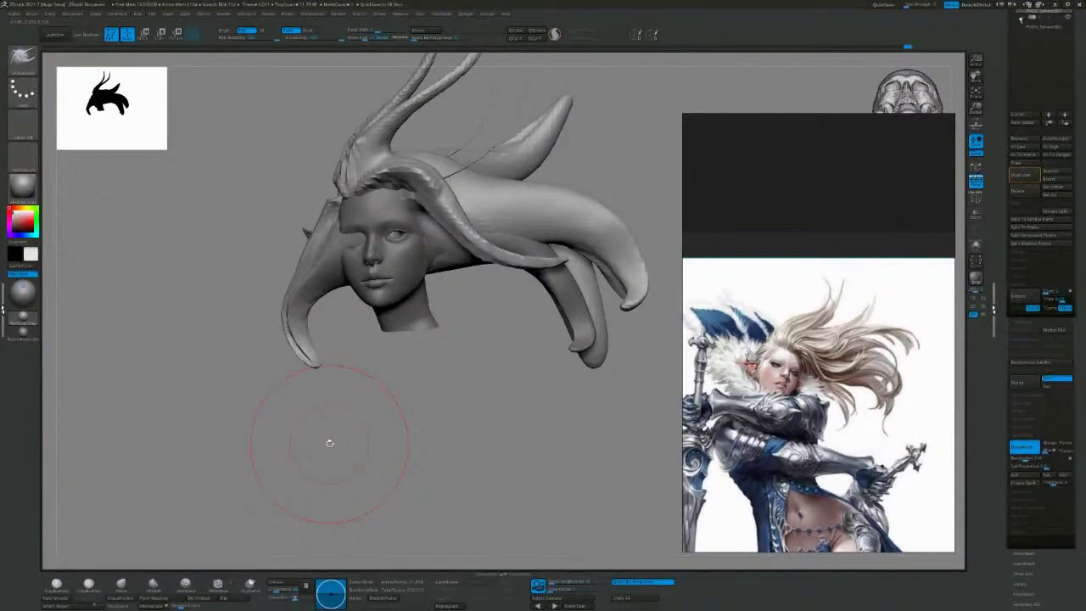
Display the hair's polygon wireframe and refine the curved tip of the pulled side lock with the Snake Hook brush.
left_click(977, 199)
left_click_drag(330, 402, 315, 309)
mouse_move(319, 352)
left_mouse_down()
mouse_move(359, 402)
mouse_move(359, 434)
mouse_move(340, 382)
mouse_move(293, 340)
mouse_move(310, 364)
left_mouse_up()
key("b")
key("s")
key("h")
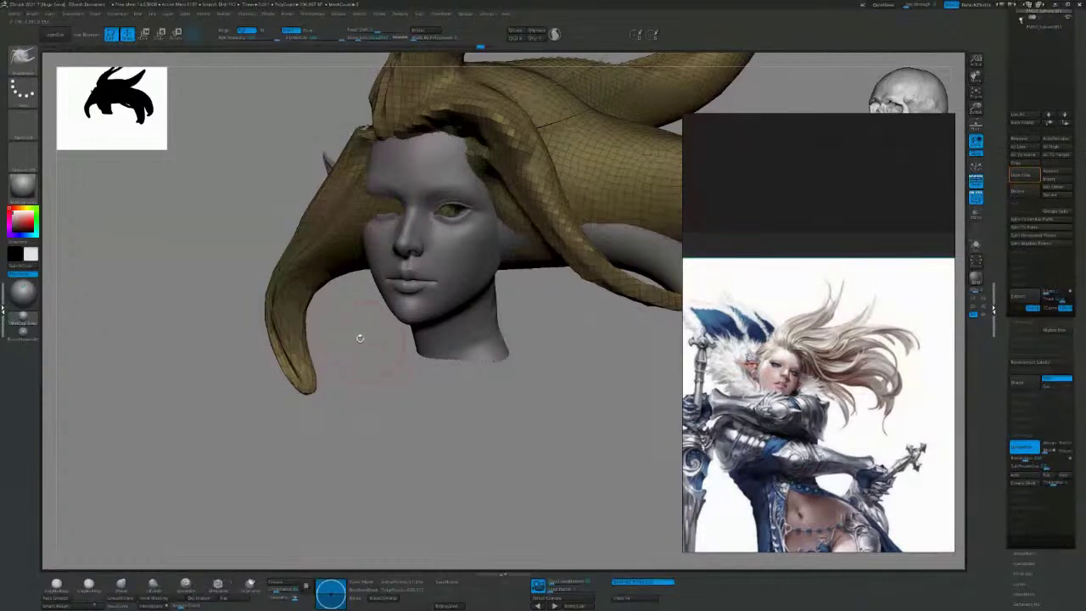
Smooth the creases along the inner edge and tip of the side lock.
key("shift")
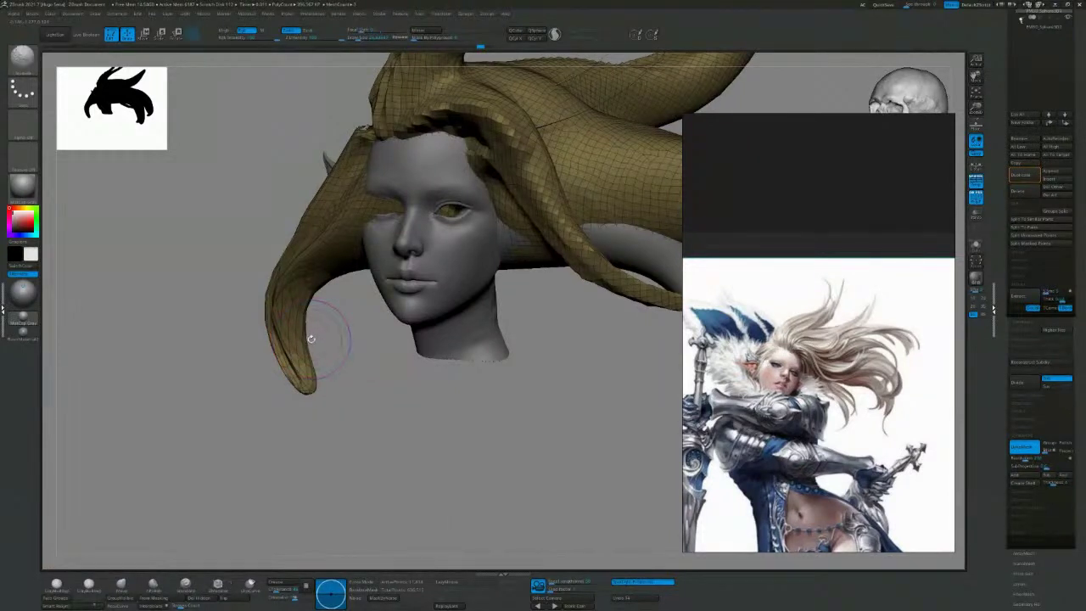
left_click_drag(296, 310, 301, 296, "shift")
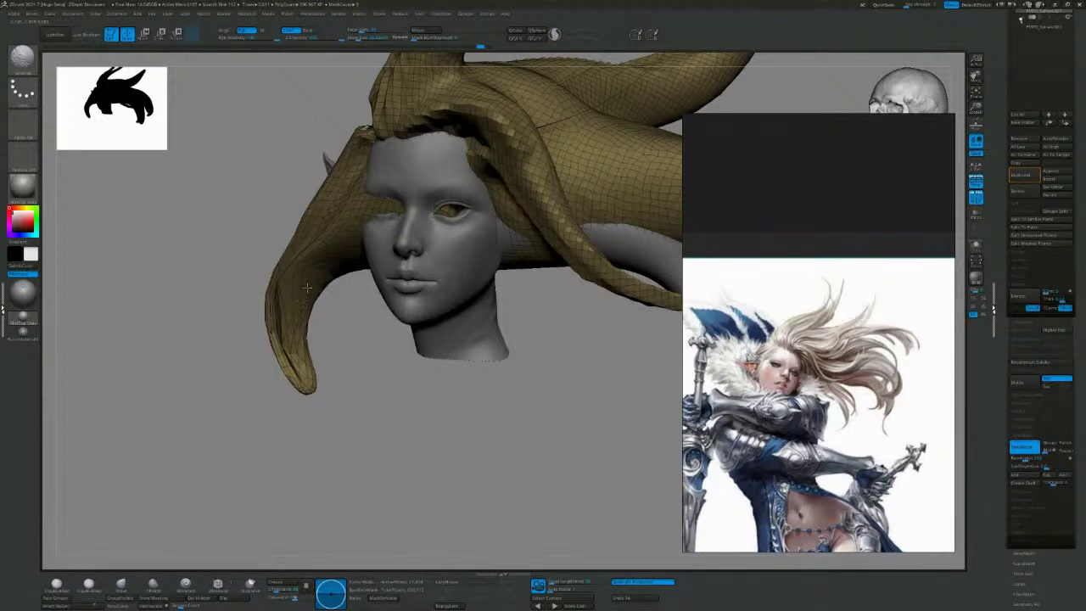
left_click_drag(307, 288, 315, 272, "shift")
mouse_move(310, 321)
left_mouse_down("shift")
mouse_move(302, 368)
mouse_move(314, 388)
left_mouse_up("shift")
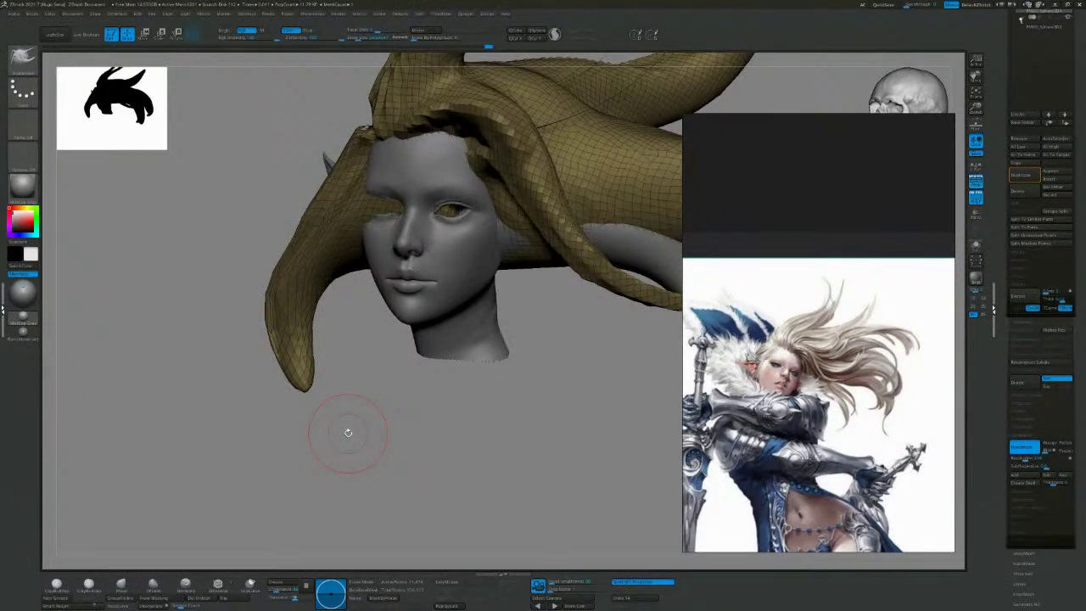
left_click_drag(396, 451, 409, 450)
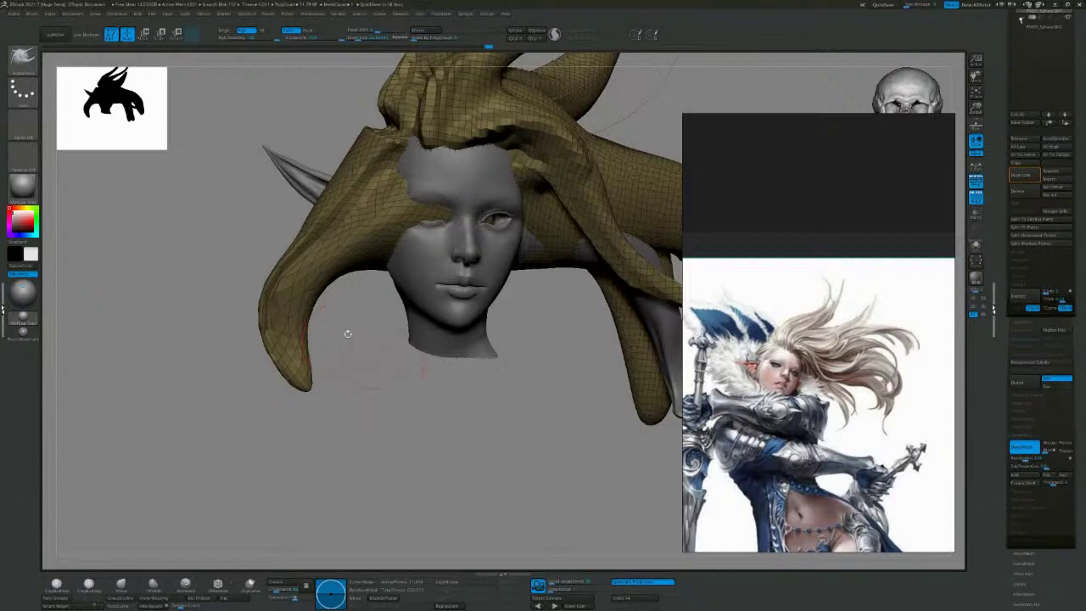
key("s")
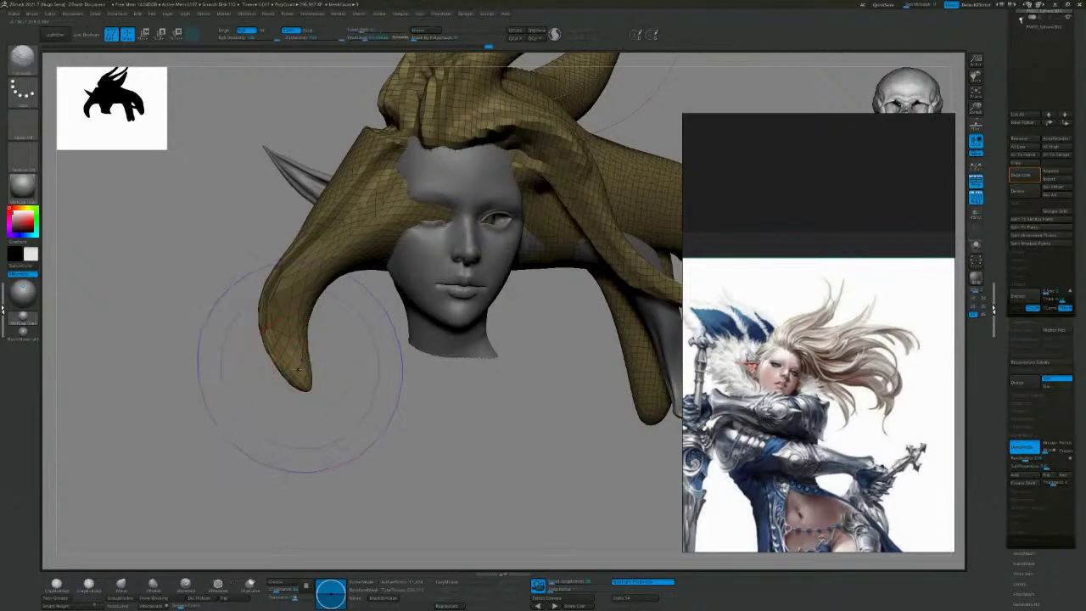
mouse_move(299, 369)
left_mouse_down("shift")
mouse_move(303, 288)
mouse_move(301, 367)
left_mouse_up("shift")
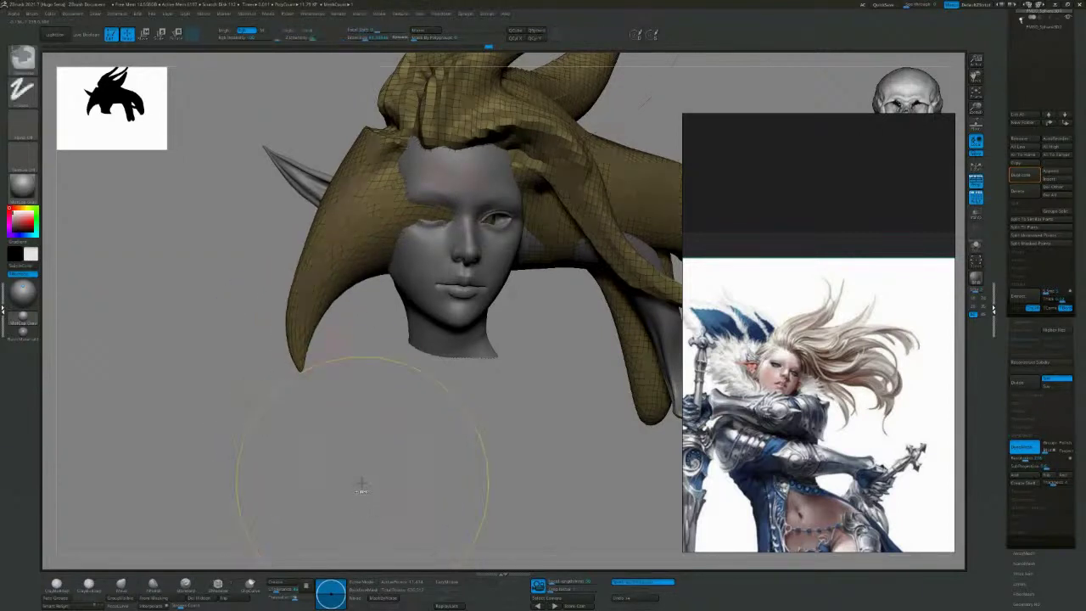
key("ctrl+z")
Even out the side lock's surface and curve, checking it from the side and front.
mouse_move(293, 297)
left_mouse_down("shift")
mouse_move(303, 322)
mouse_move(312, 283)
mouse_move(327, 365)
mouse_move(352, 393)
mouse_move(347, 359)
left_mouse_up("shift")
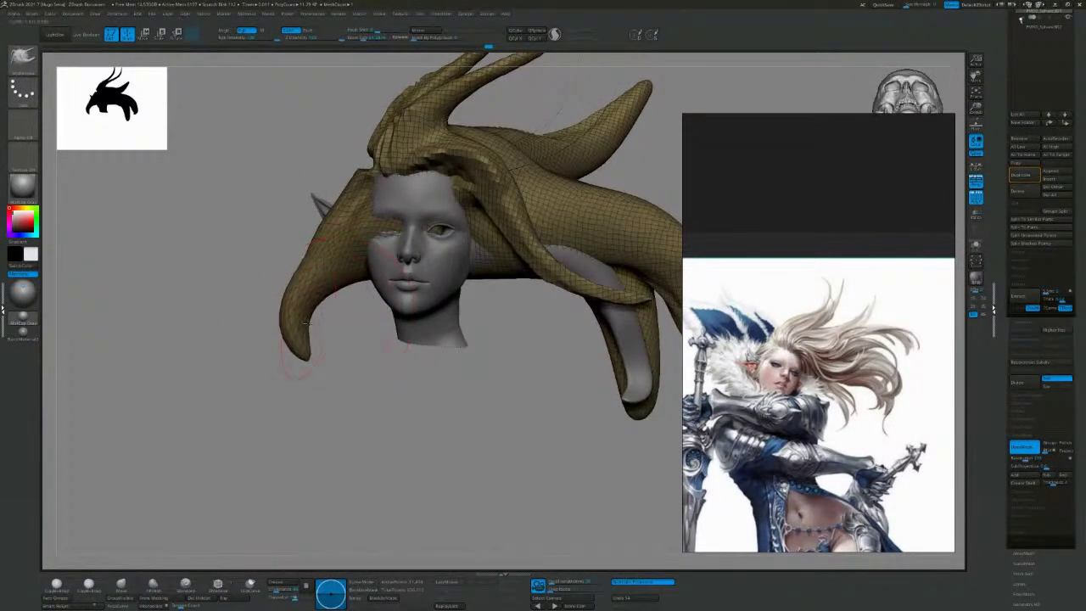
left_click_drag(373, 399, 394, 413)
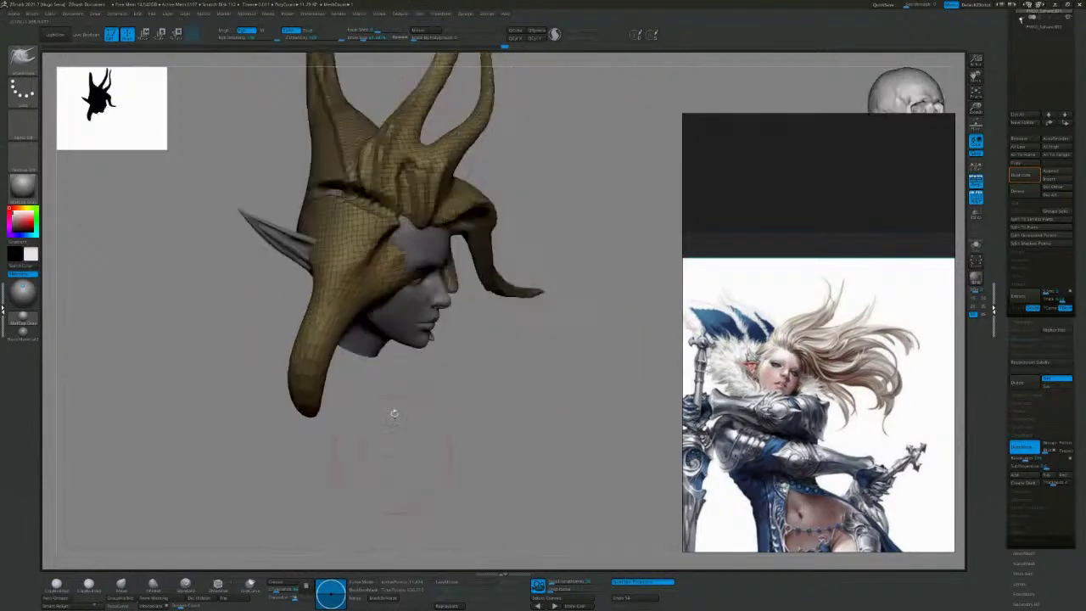
left_click_drag(348, 255, 402, 331)
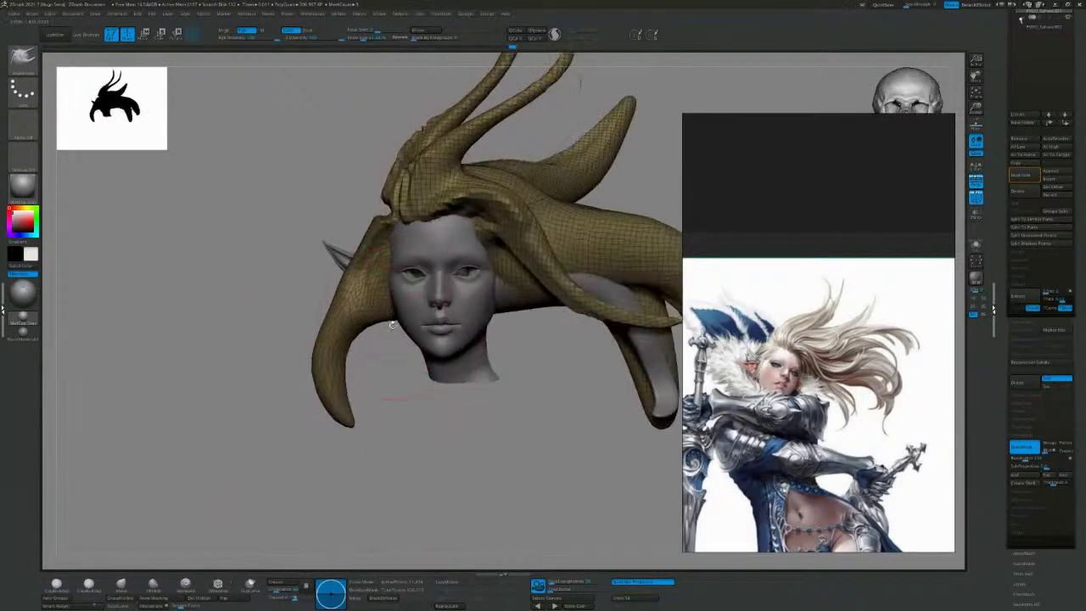
mouse_move(376, 376)
left_mouse_down()
mouse_move(410, 416)
mouse_move(455, 422)
mouse_move(415, 446)
mouse_move(417, 473)
mouse_move(535, 475)
mouse_move(579, 443)
left_mouse_up()
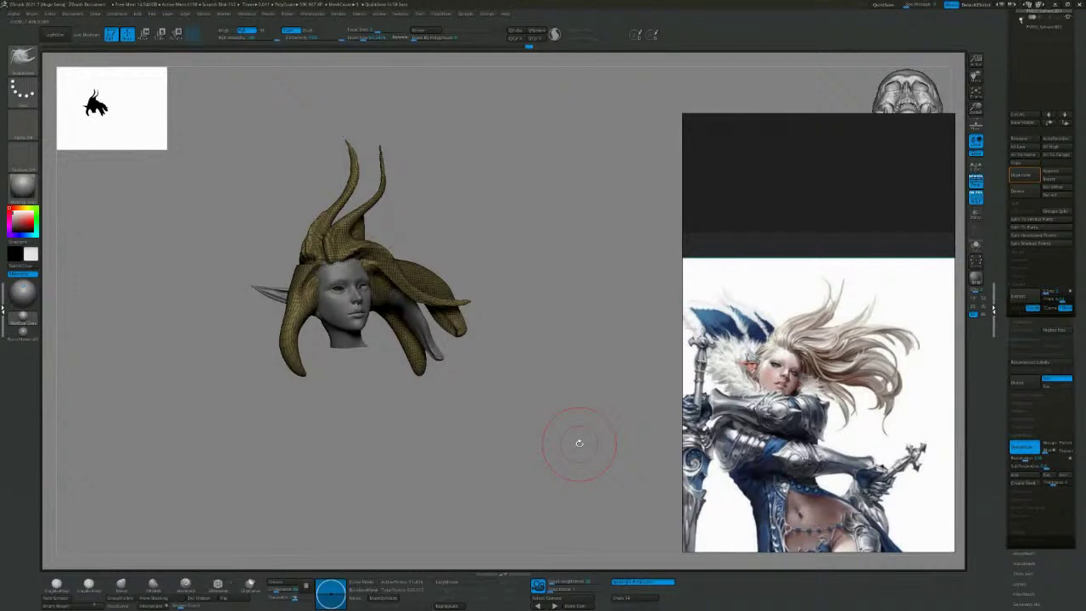
Try to place a tube along the front of the hair with the CurveTubeSnap brush, checking it from above.
mouse_move(579, 443)
left_mouse_down()
mouse_move(485, 477)
mouse_move(515, 449)
mouse_move(527, 485)
left_mouse_up()
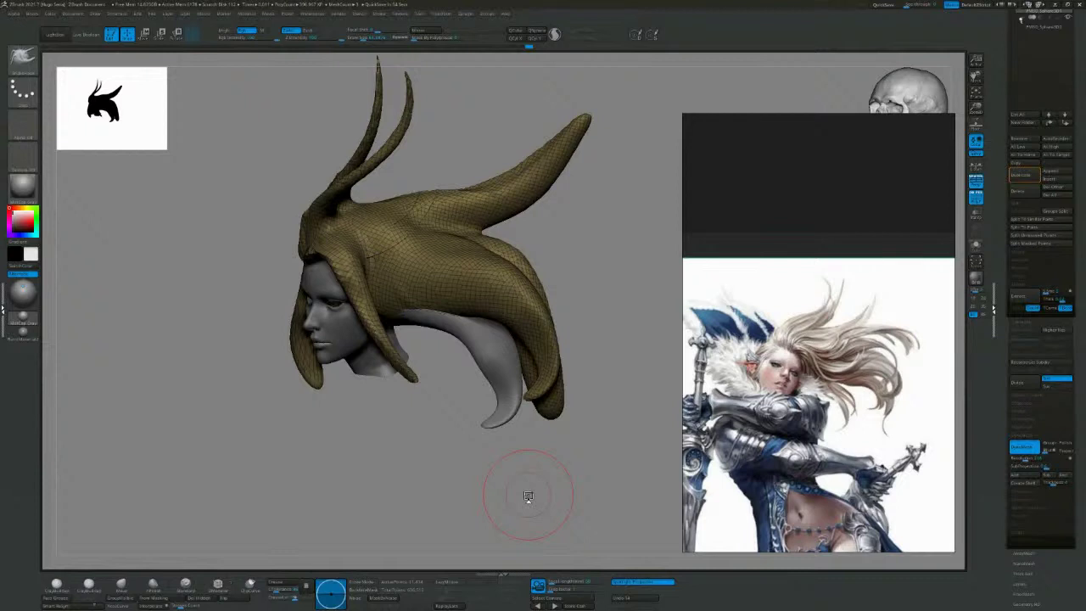
left_click_drag(528, 497, 397, 471)
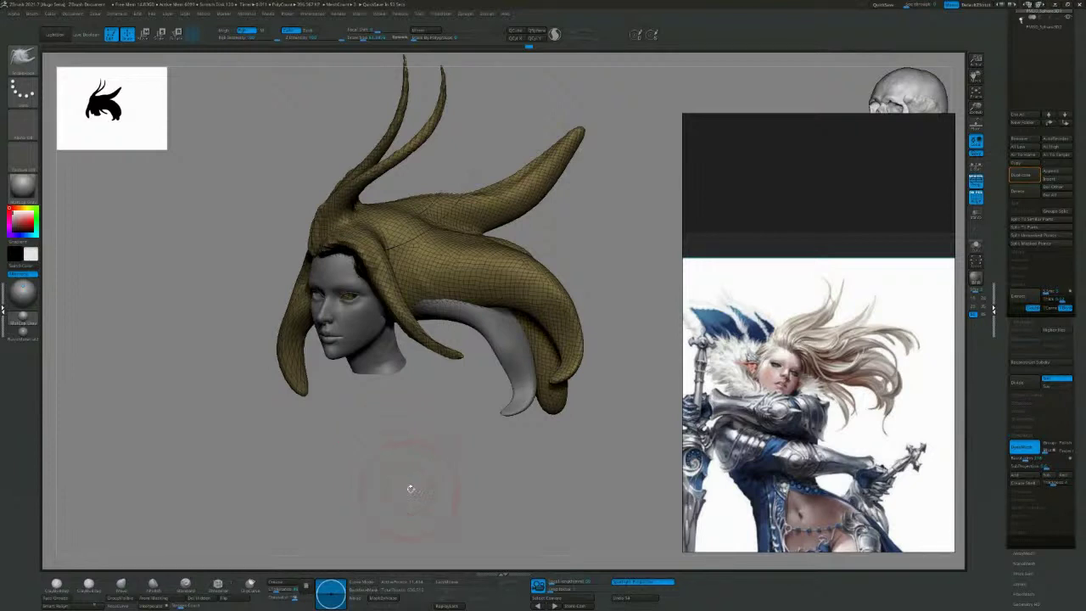
left_click_drag(408, 485, 412, 478)
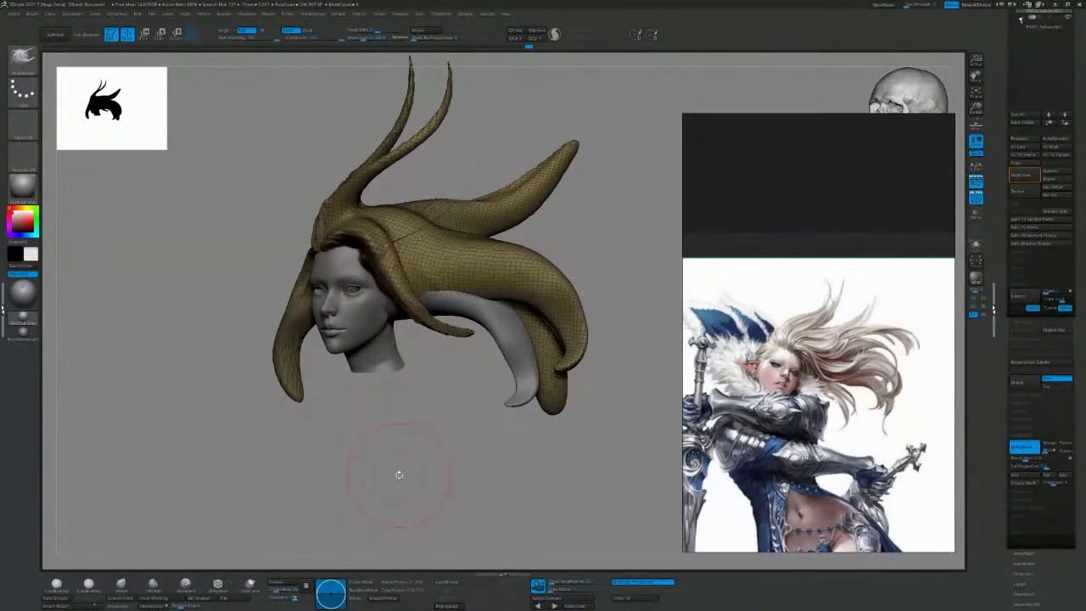
key("b")
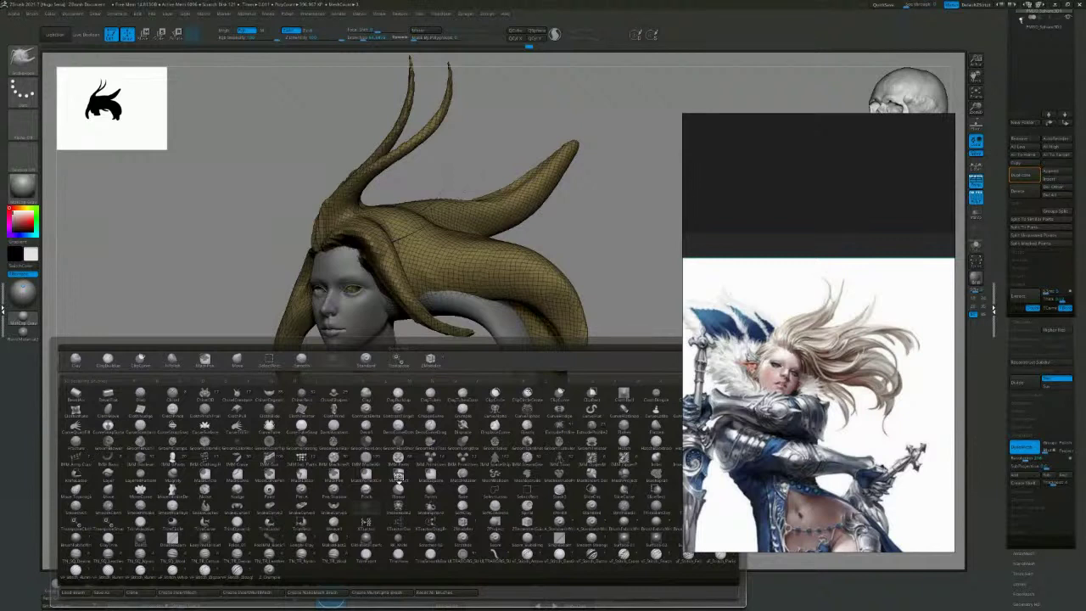
key("c")
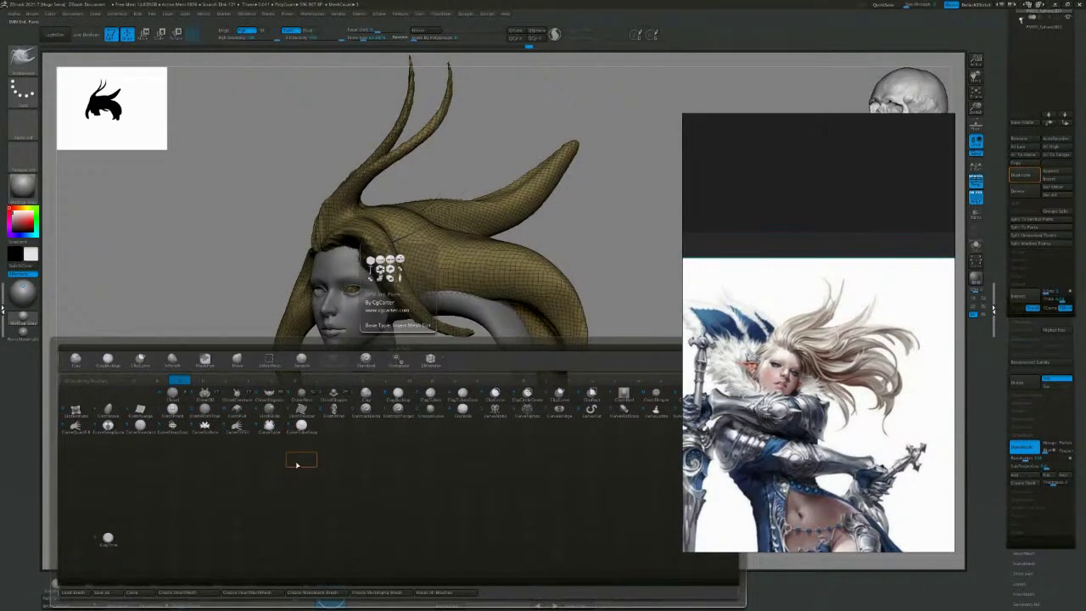
left_click(301, 428)
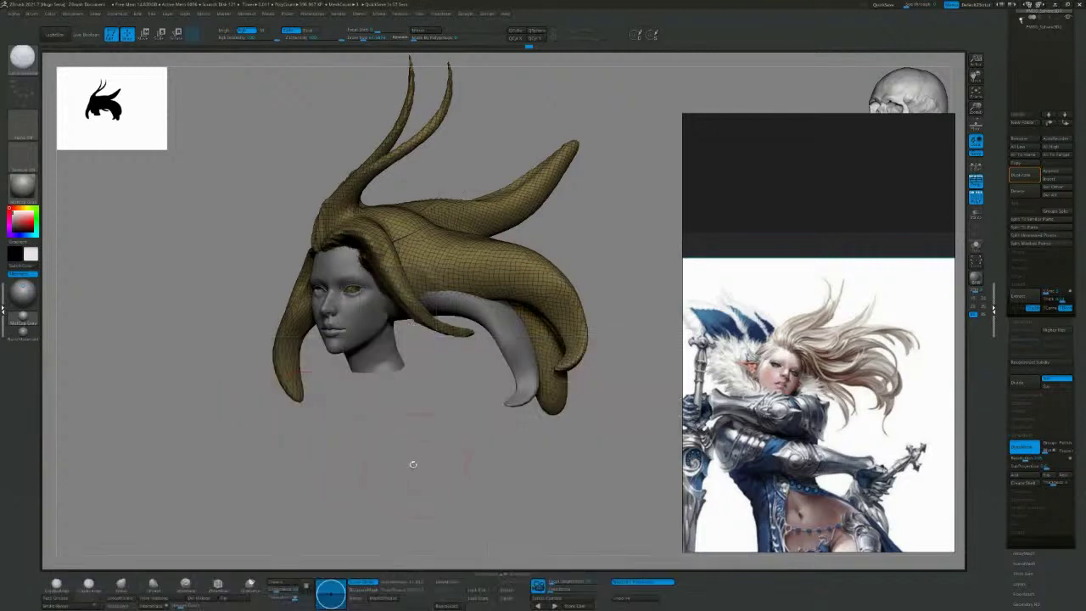
mouse_move(413, 464)
left_mouse_down()
mouse_move(417, 443)
mouse_move(413, 475)
left_mouse_up()
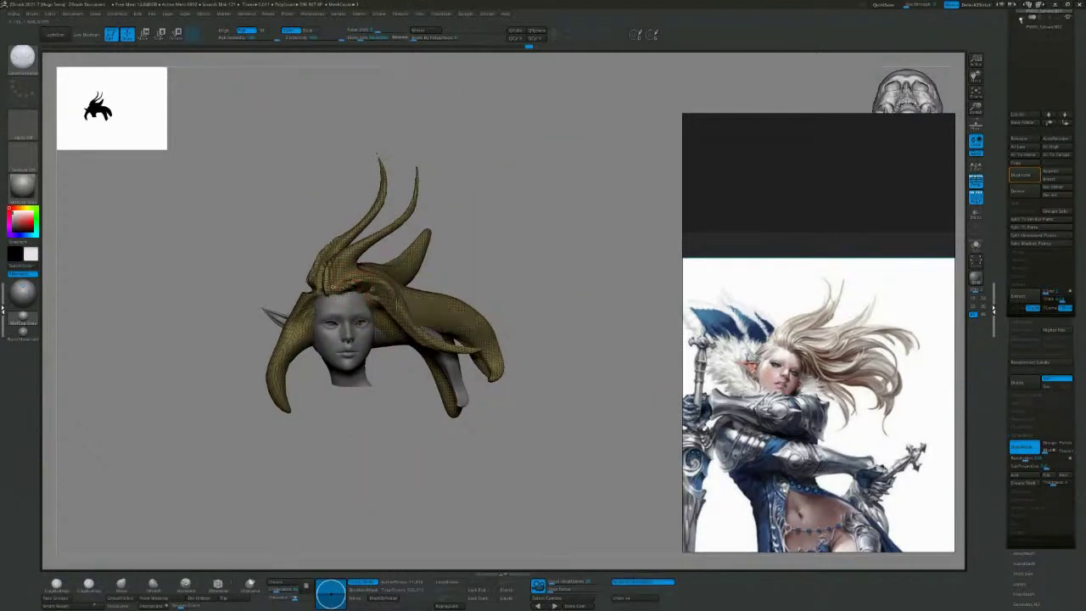
left_click_drag(333, 287, 499, 300)
left_click_drag(613, 264, 600, 392)
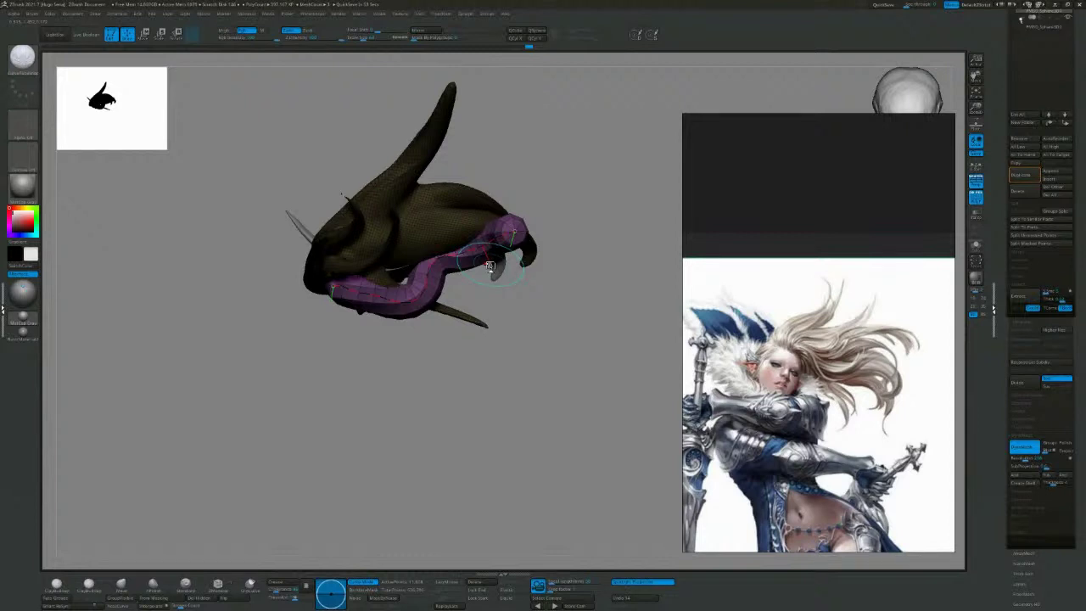
right_click_drag(490, 266, 442, 466)
key("ctrl+z")
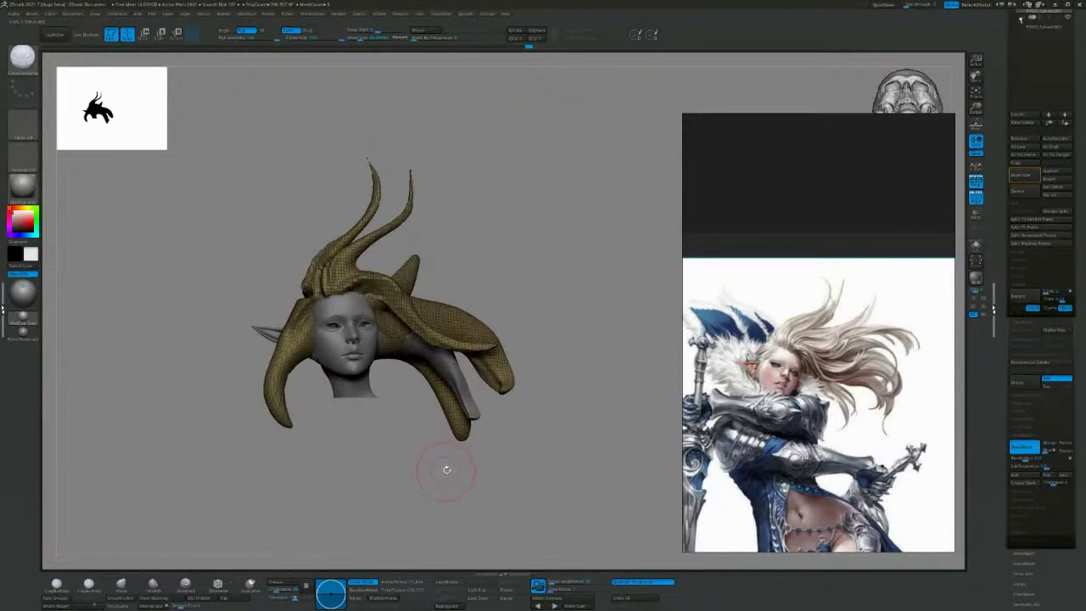
Add a tube from the forehead hairline out along the side lock with the CurveTube brush.
key("b")
key("b")
key("c")
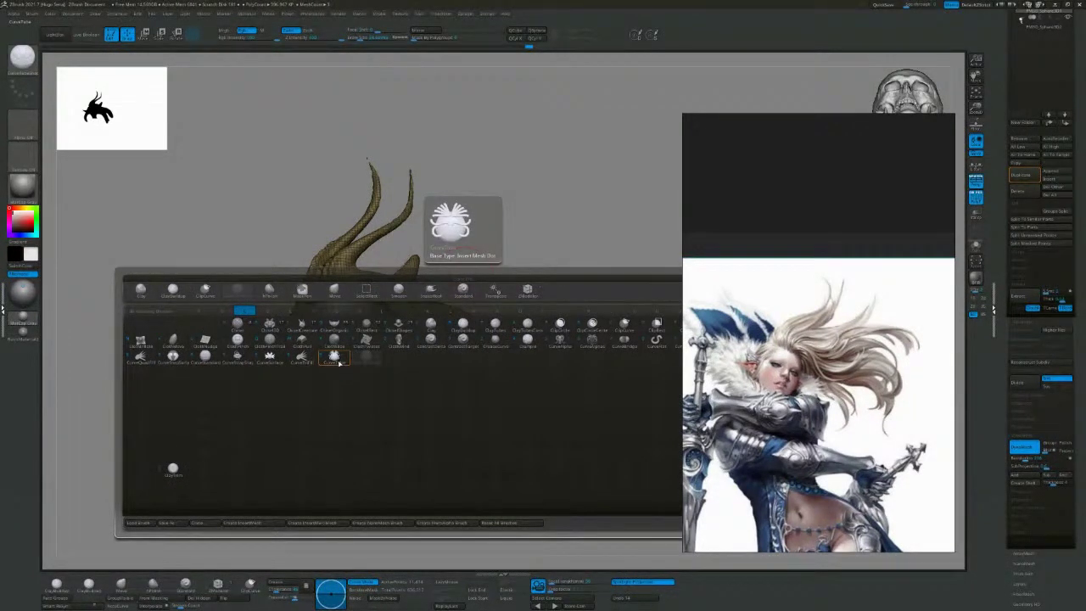
left_click(336, 360)
left_click_drag(561, 300, 557, 332)
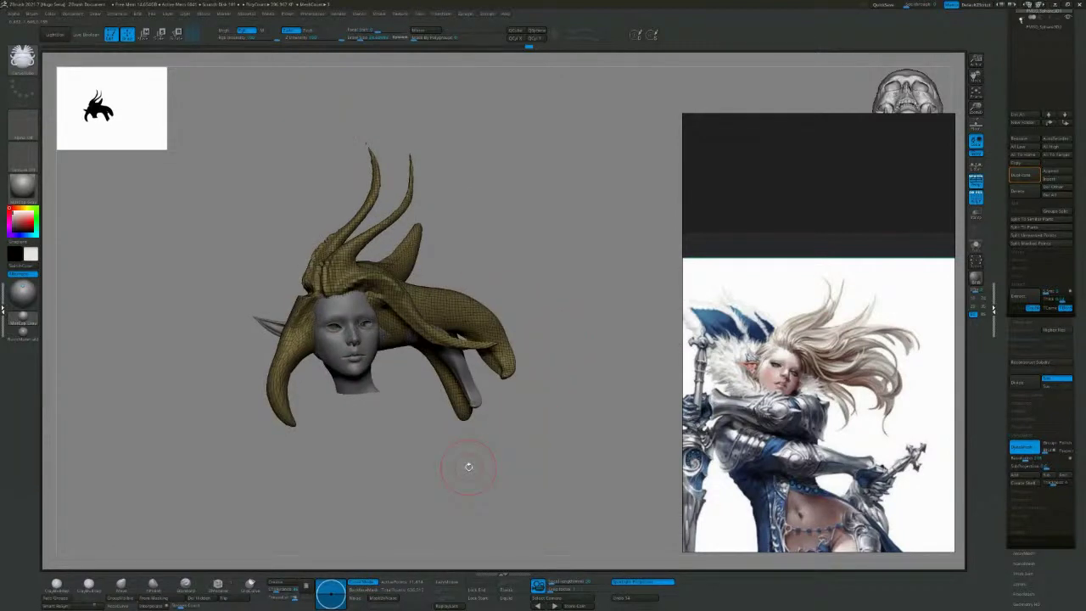
left_click_drag(421, 429, 368, 426)
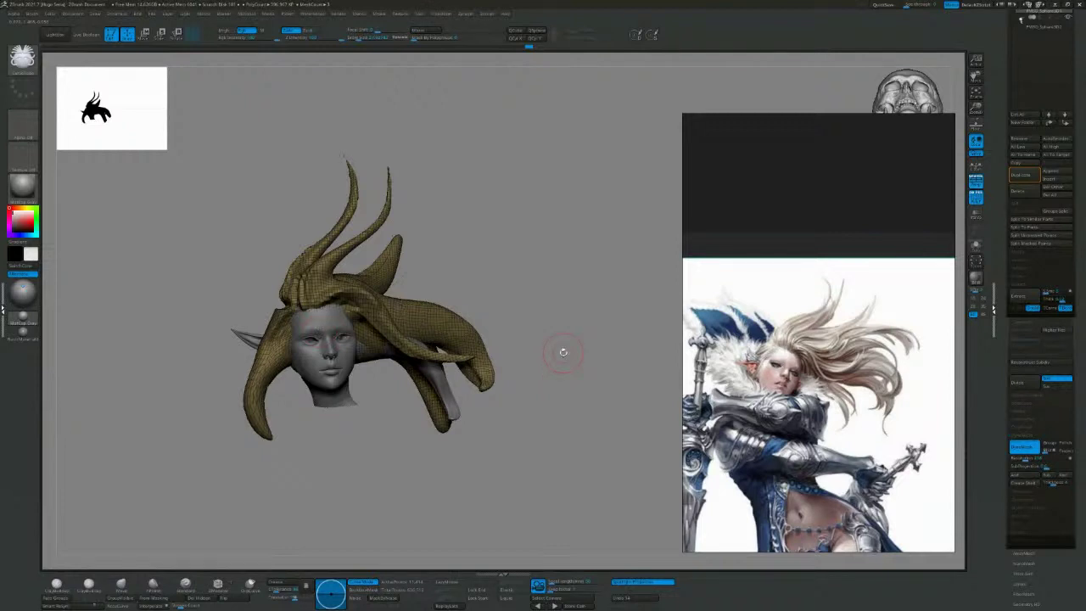
left_click_drag(562, 353, 483, 223)
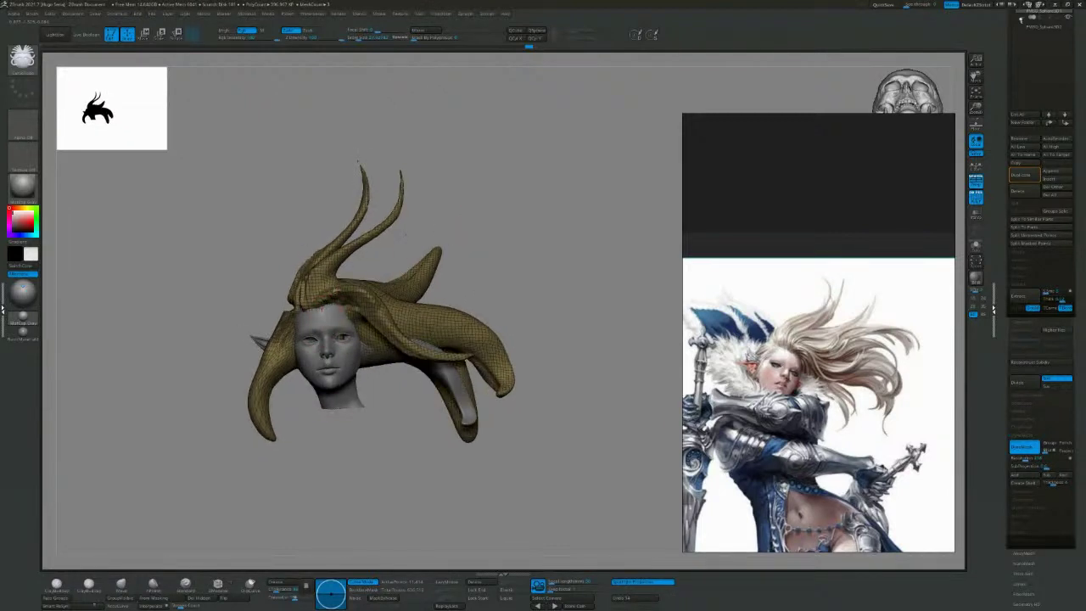
left_click_drag(457, 348, 459, 350)
mouse_move(612, 308)
left_mouse_down()
mouse_move(586, 415)
mouse_move(425, 434)
mouse_move(543, 315)
mouse_move(516, 306)
mouse_move(546, 389)
mouse_move(543, 345)
left_mouse_up()
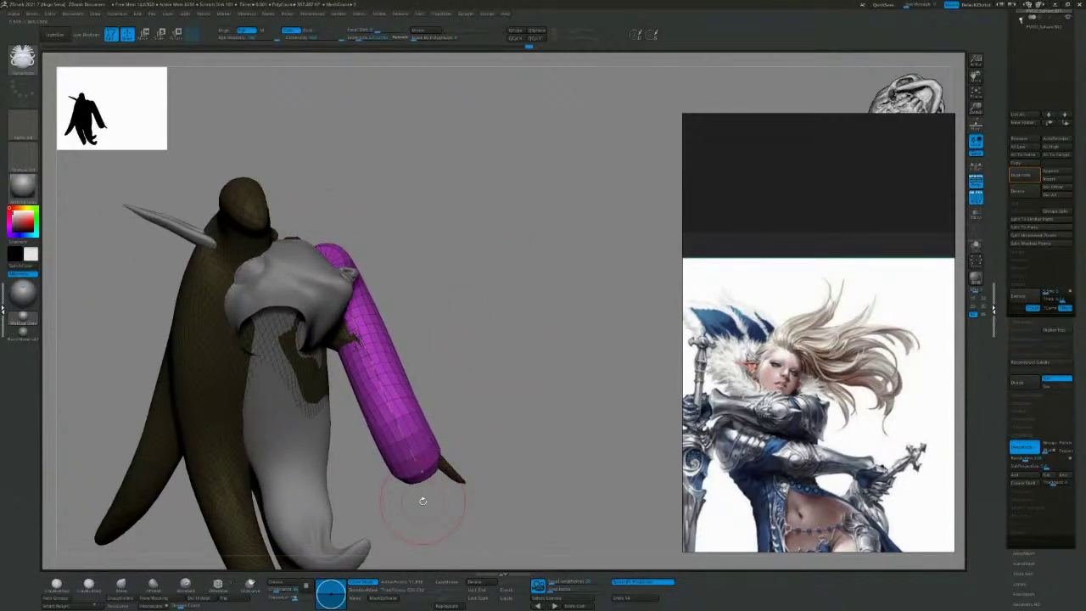
Try out different thicknesses for the new tube by changing the draw size and updating its curve.
mouse_move(423, 501)
left_mouse_down()
mouse_move(461, 368)
mouse_move(461, 323)
mouse_move(443, 334)
mouse_move(457, 322)
left_mouse_up()
key("s")
mouse_move(391, 301)
left_mouse_down()
mouse_move(554, 339)
mouse_move(564, 356)
left_mouse_up()
key("ctrl+z")
key("s")
key("s")
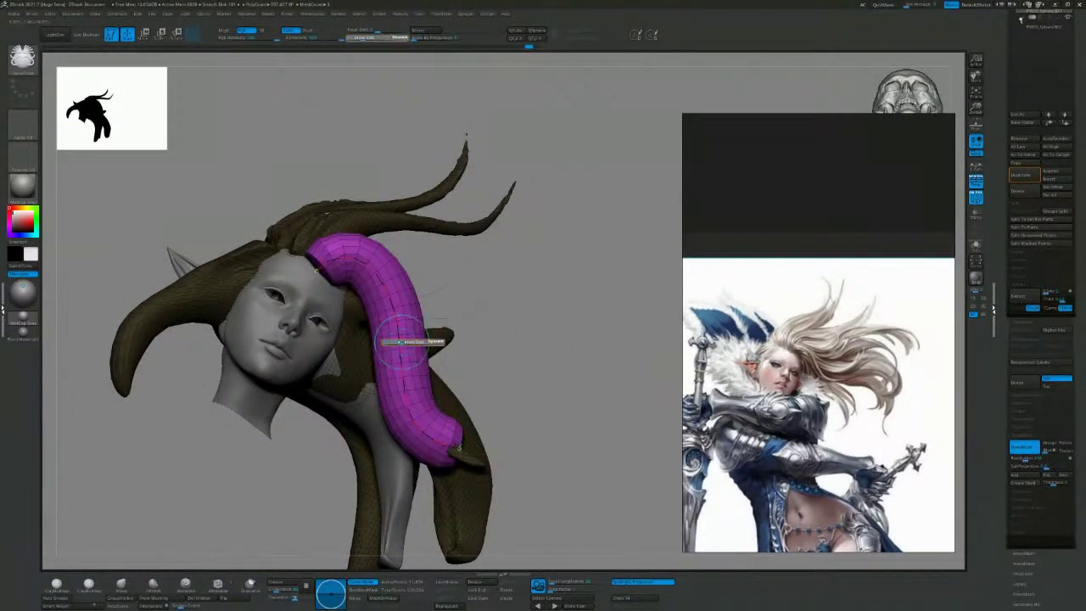
mouse_move(401, 342)
left_mouse_down()
mouse_move(386, 342)
mouse_move(436, 313)
mouse_move(343, 345)
mouse_move(421, 339)
left_mouse_up()
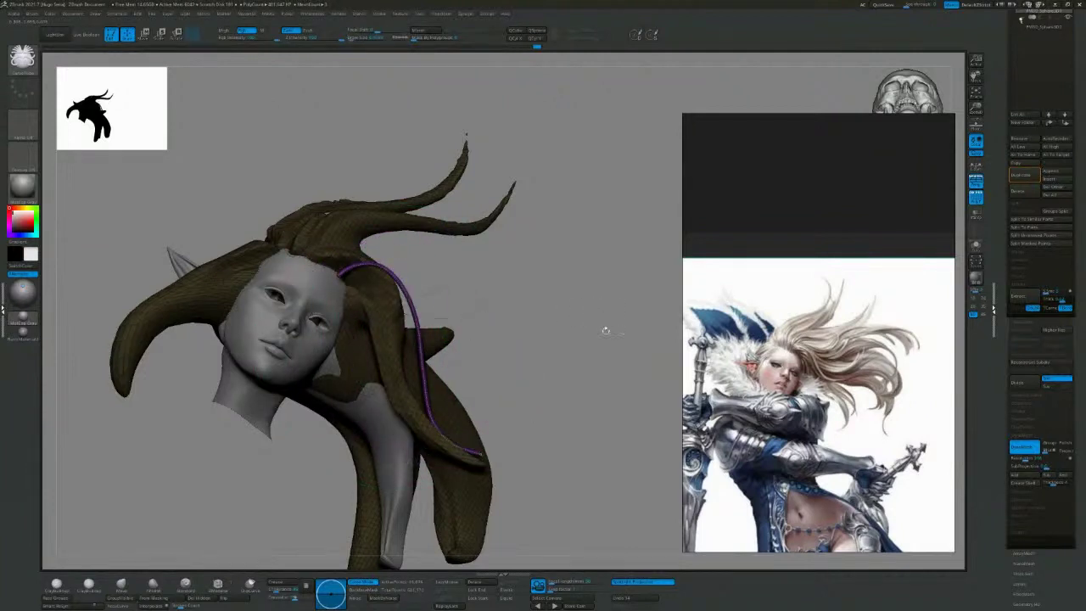
left_click_drag(606, 330, 629, 353)
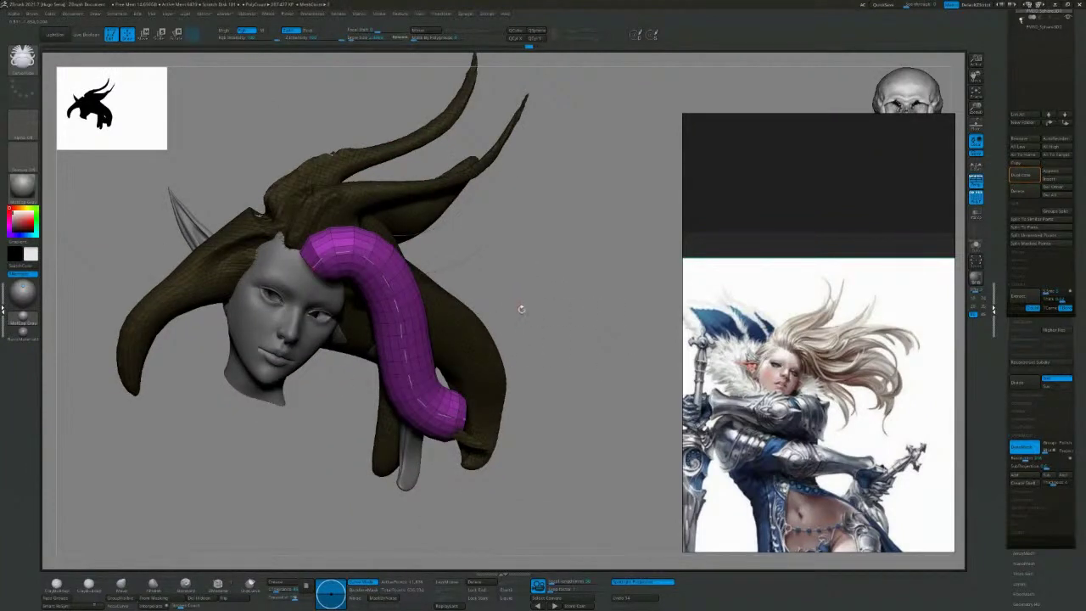
Reduce the draw size and update the curve to make the tube a slimmer strand over the side lock.
key("s")
left_click_drag(521, 310, 506, 330)
left_click(402, 330)
key("s")
left_click(402, 329)
mouse_move(642, 310)
left_mouse_down()
mouse_move(577, 304)
mouse_move(599, 280)
mouse_move(592, 262)
mouse_move(580, 354)
left_mouse_up()
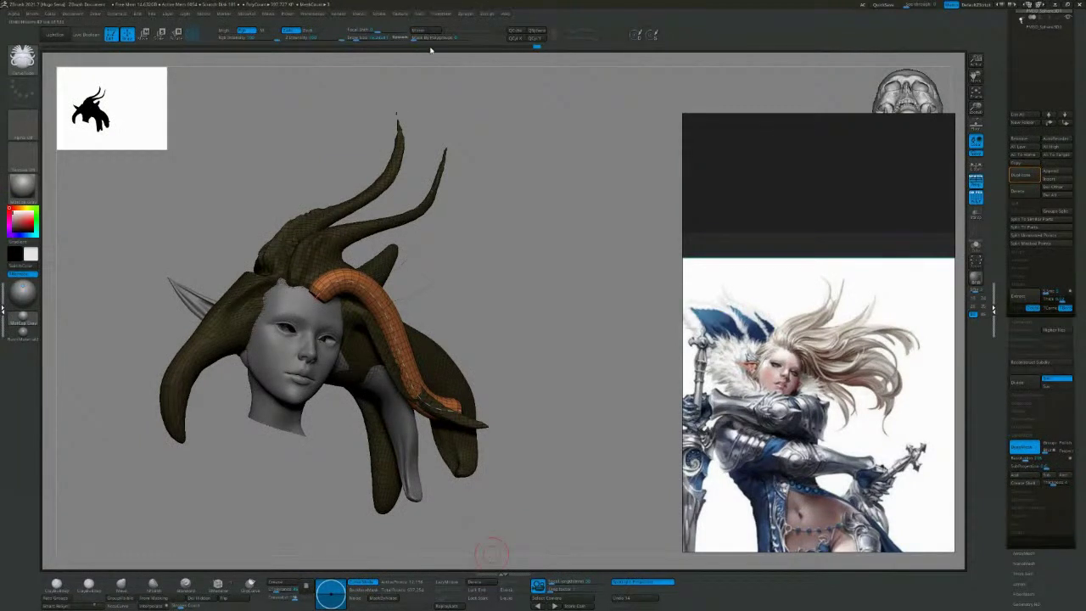
Delete the tube's guide curve through the stroke's curve functions, keeping the tube mesh.
left_click(385, 16)
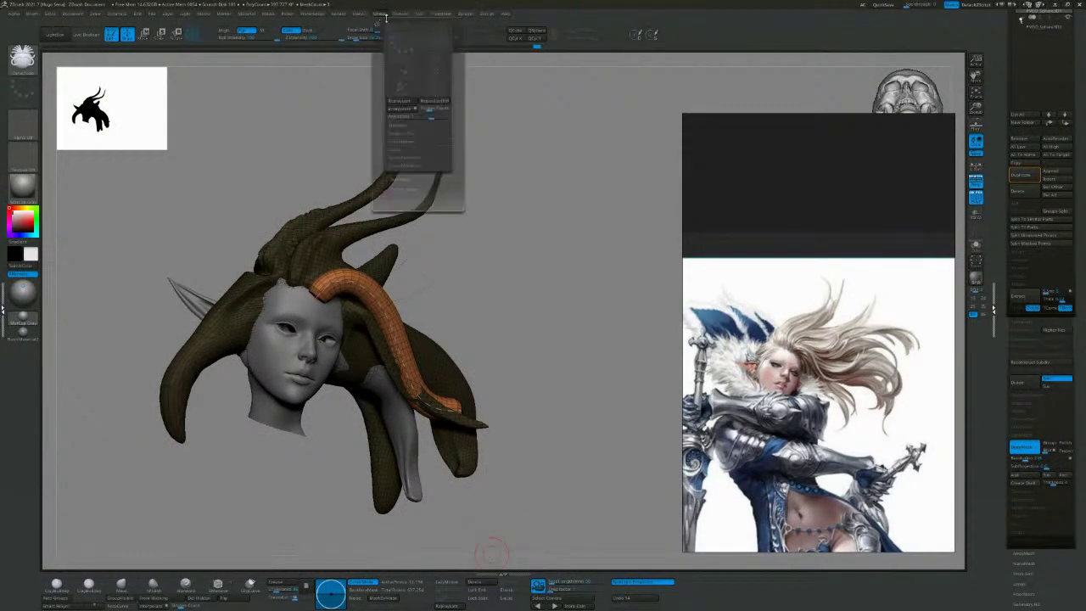
left_click(414, 158)
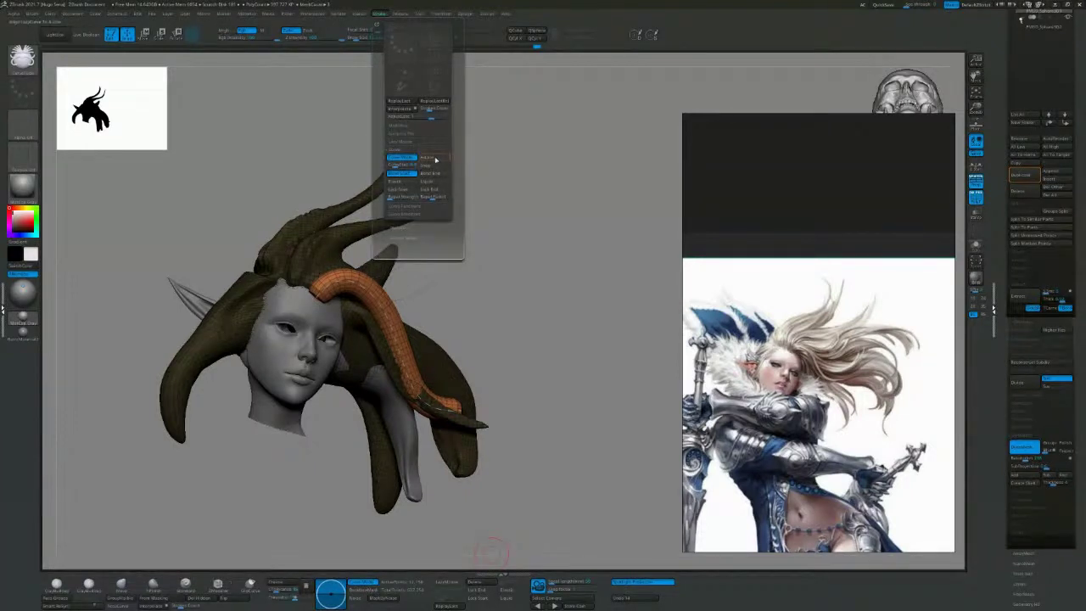
left_click(418, 207)
left_click(431, 200)
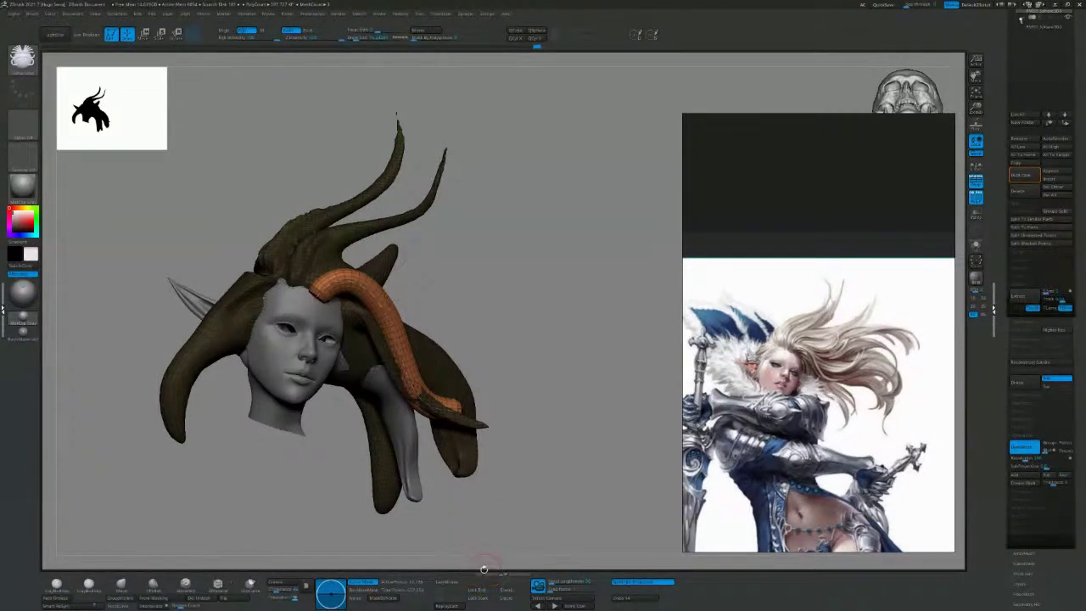
Bend the tube around the side lock with the Snake Hook brush, working from above and from the front.
mouse_move(484, 381)
left_mouse_down()
mouse_move(516, 358)
mouse_move(483, 275)
left_mouse_up()
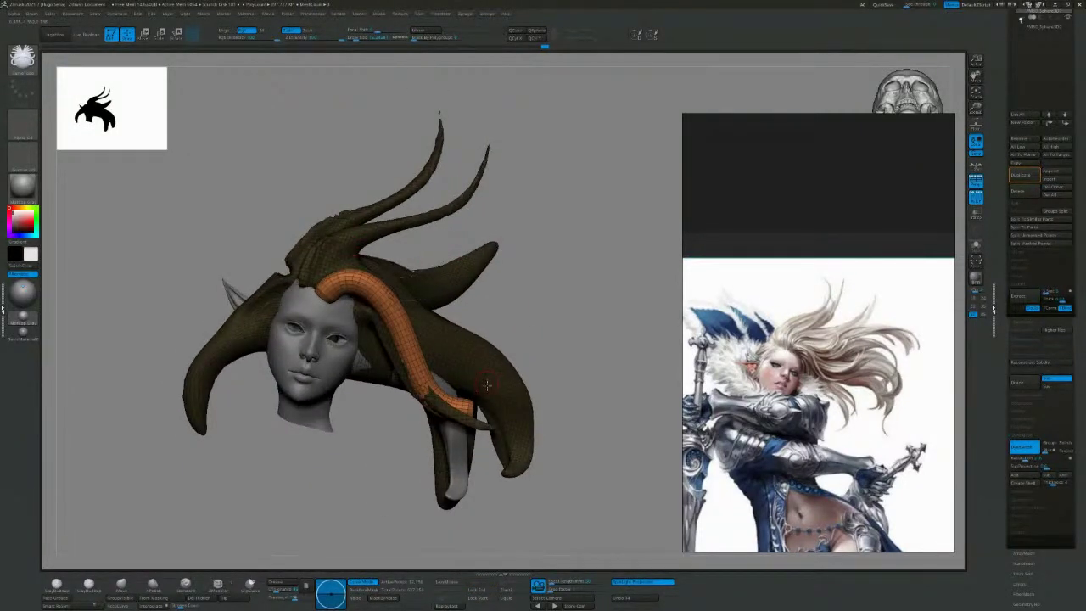
key("space")
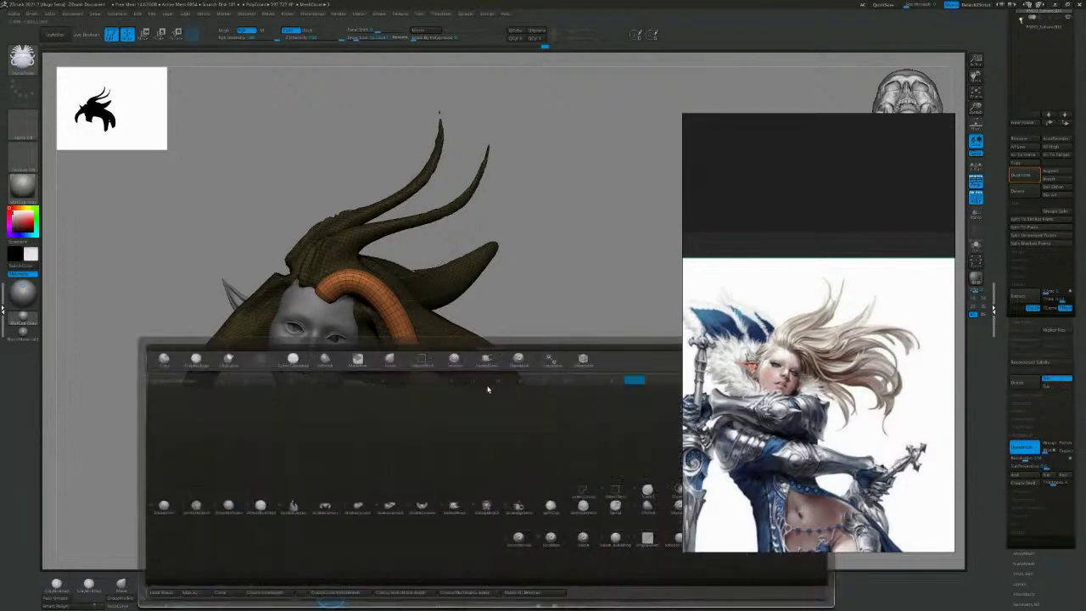
mouse_move(534, 291)
left_mouse_down()
mouse_move(650, 300)
mouse_move(447, 367)
mouse_move(476, 374)
mouse_move(450, 386)
mouse_move(478, 397)
left_mouse_up()
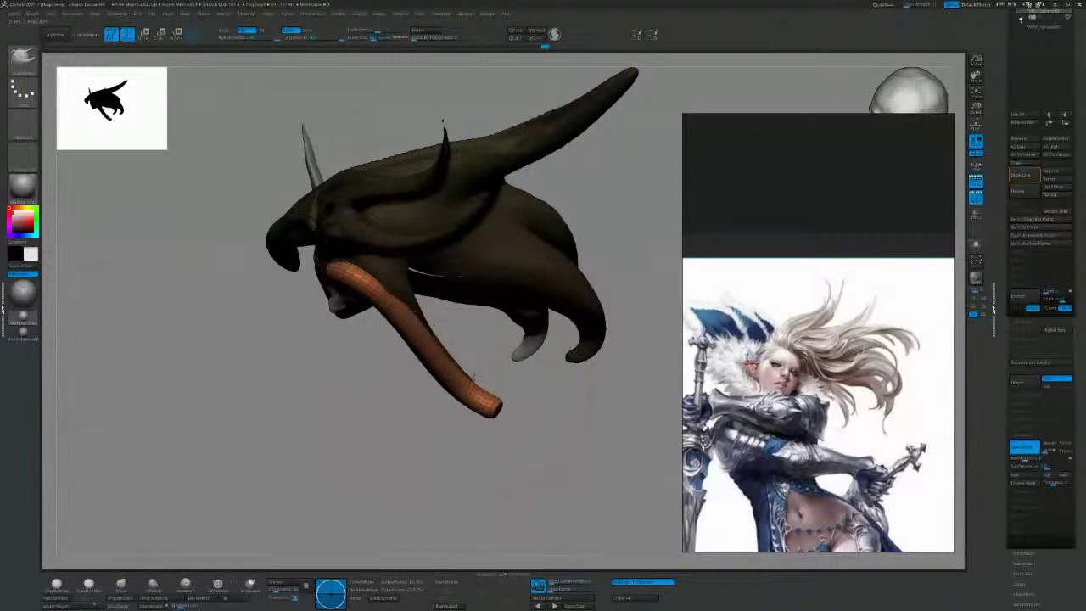
left_click_drag(379, 315, 386, 304)
mouse_move(381, 432)
left_mouse_down()
mouse_move(565, 311)
mouse_move(592, 247)
left_mouse_up()
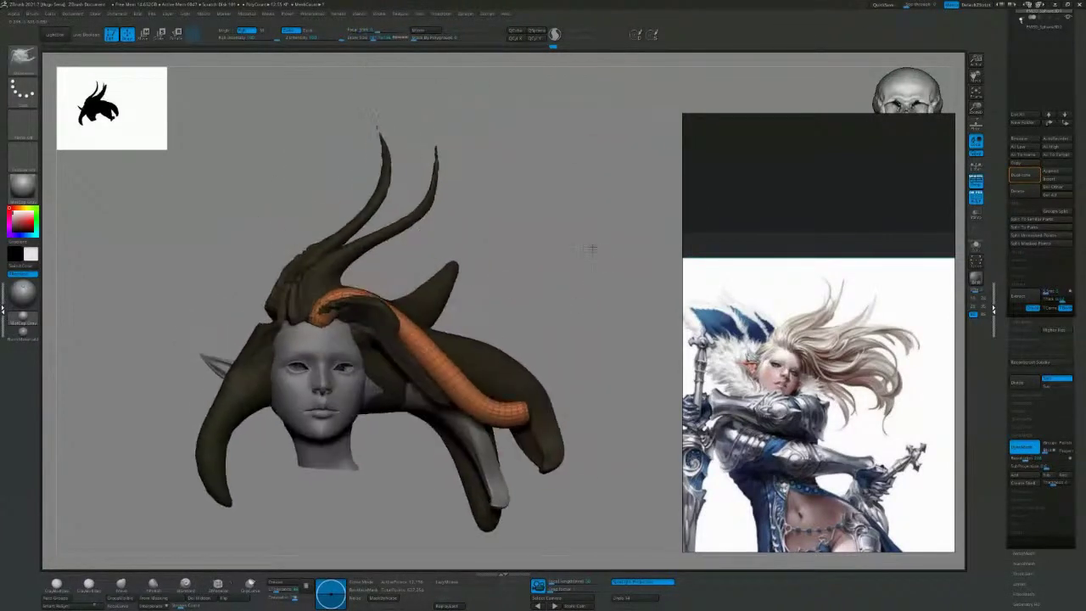
Curve the tube along the side lock and taper its blunt end with the Snake Hook brush.
left_click_drag(454, 381, 437, 387)
left_click_drag(518, 419, 510, 424)
mouse_move(630, 365)
left_mouse_down()
mouse_move(536, 435)
mouse_move(445, 344)
left_mouse_up()
mouse_move(498, 454)
left_mouse_down()
mouse_move(567, 419)
mouse_move(514, 405)
left_mouse_up()
key("s")
left_click_drag(454, 374, 469, 414)
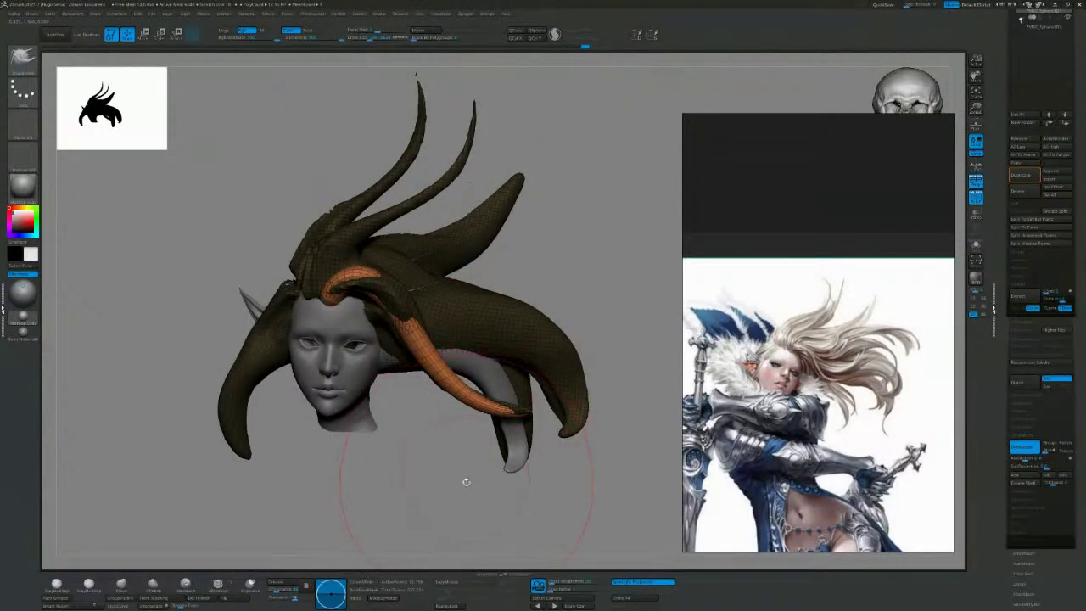
Switch to the Pinch brush, isolate the tube's polygroup and split it off from the hair as its own subtool.
key("b")
key("p")
key("i")
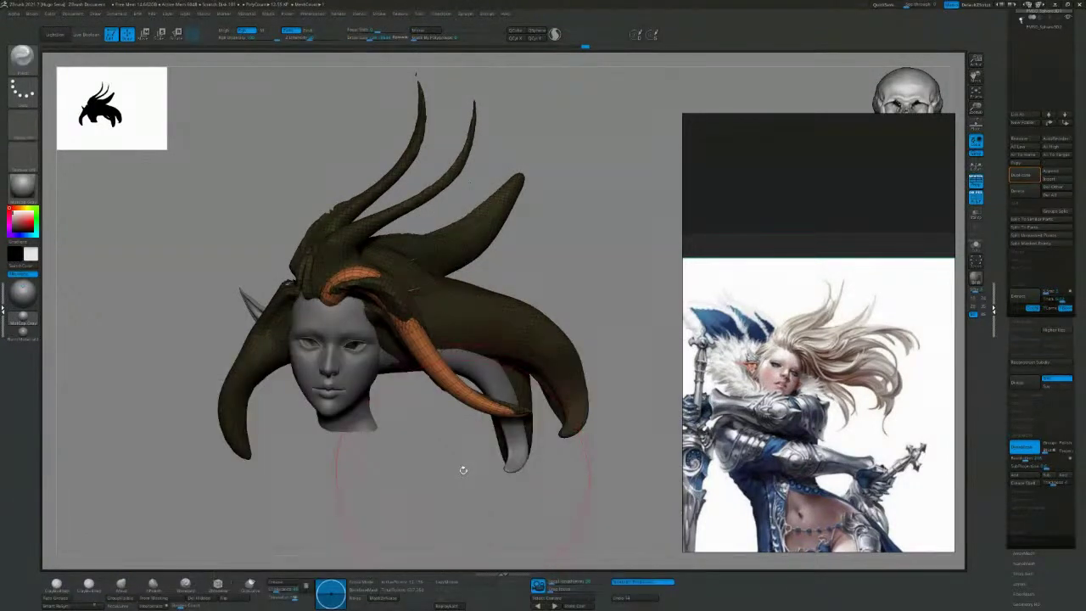
left_click(976, 245)
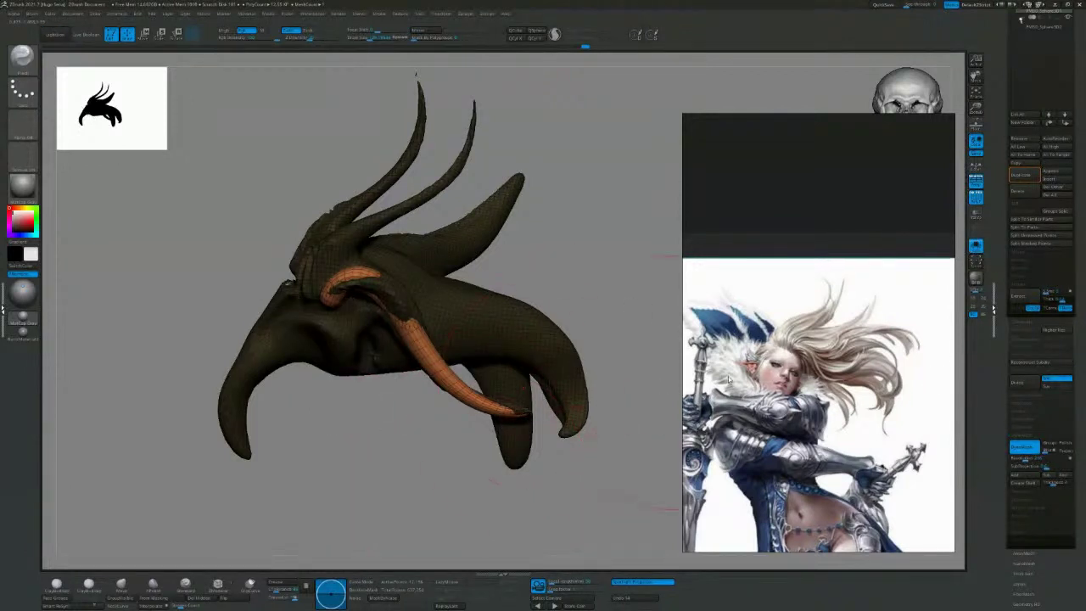
left_click_drag(413, 436, 431, 381)
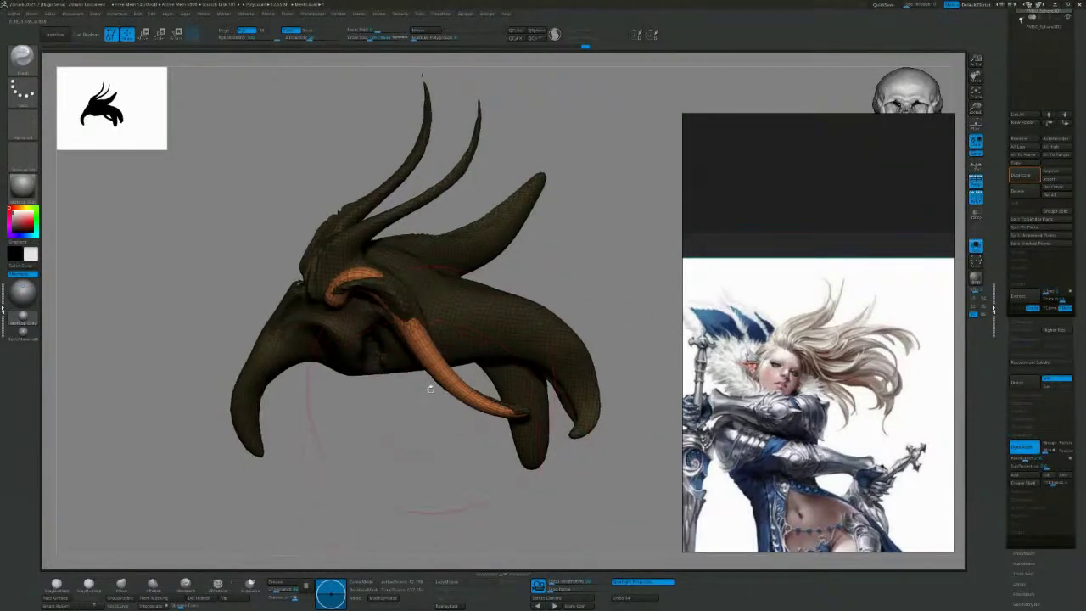
key("ctrl+shift")
left_click(442, 363, "ctrl+shift")
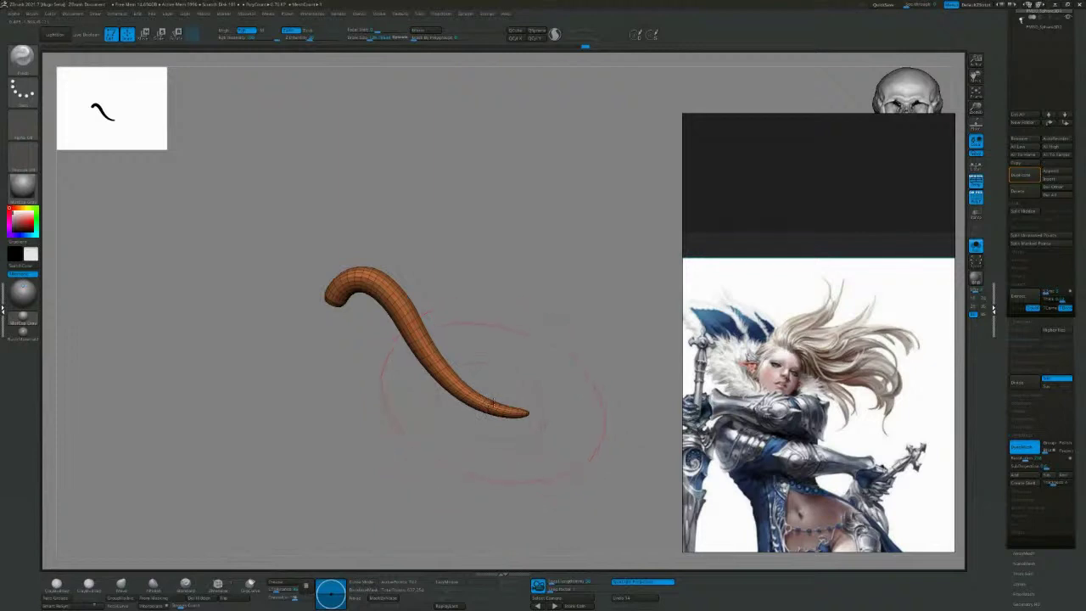
left_click(1028, 212)
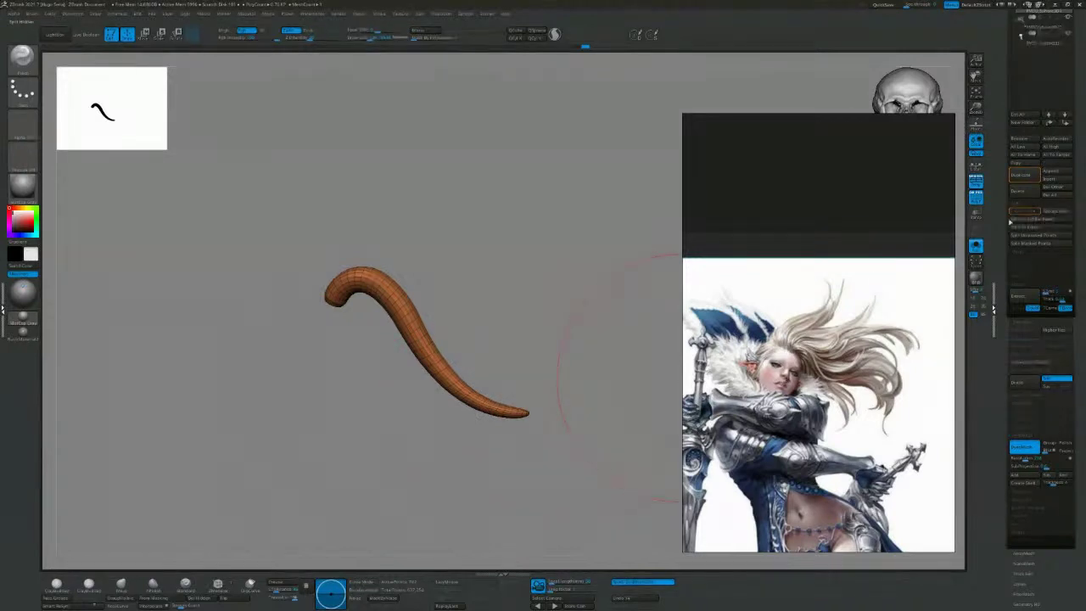
Pinch the isolated strand's tip to a finer point, checking its shape against the head and the other locks.
mouse_move(572, 295)
left_mouse_down()
mouse_move(492, 260)
mouse_move(560, 262)
mouse_move(589, 294)
left_mouse_up()
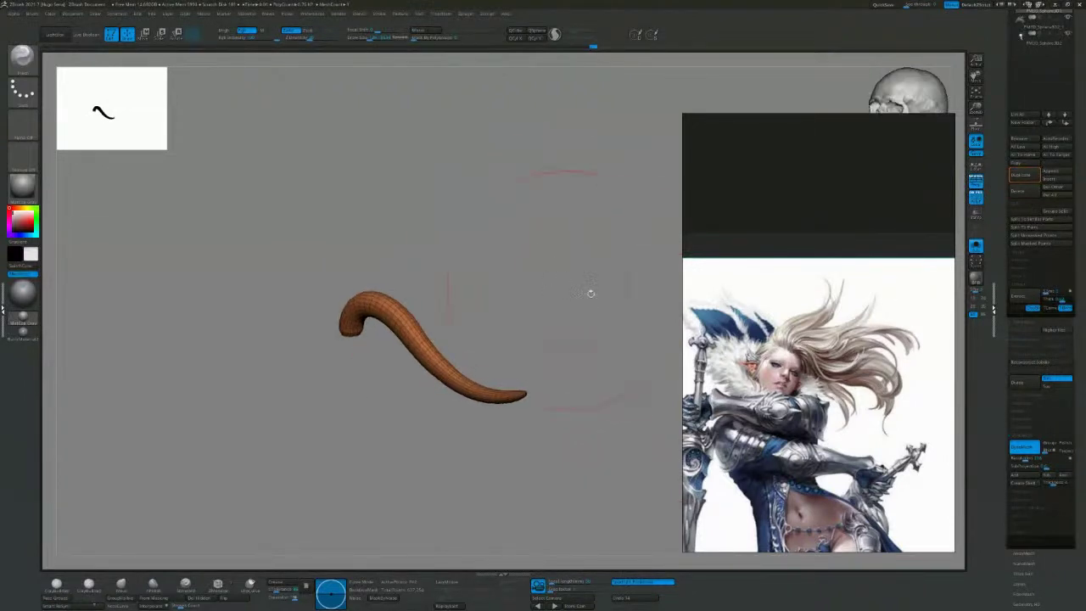
left_click(976, 246)
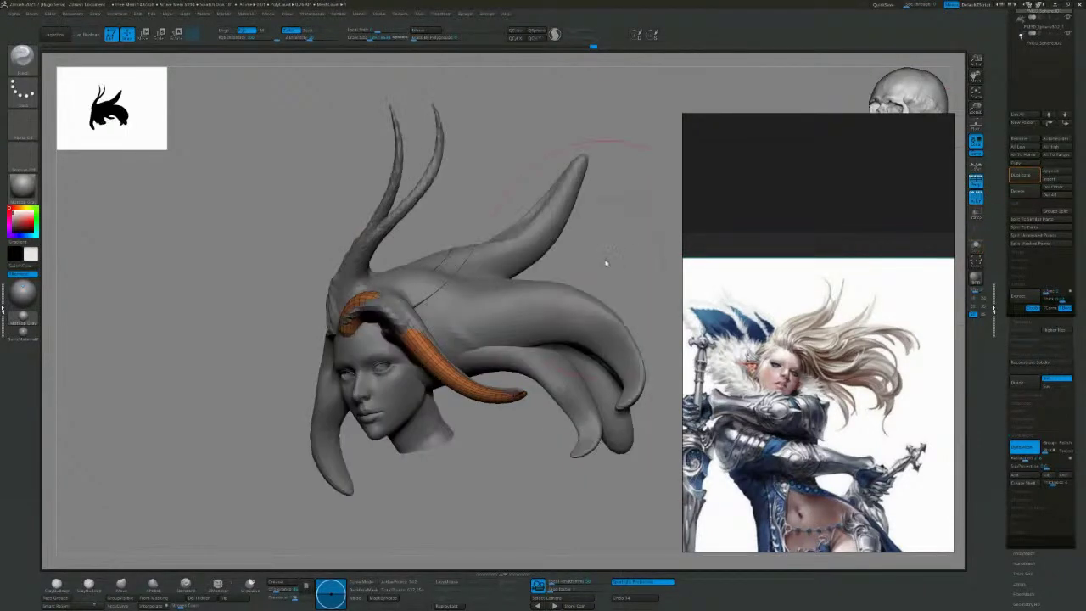
left_click_drag(702, 234, 642, 223)
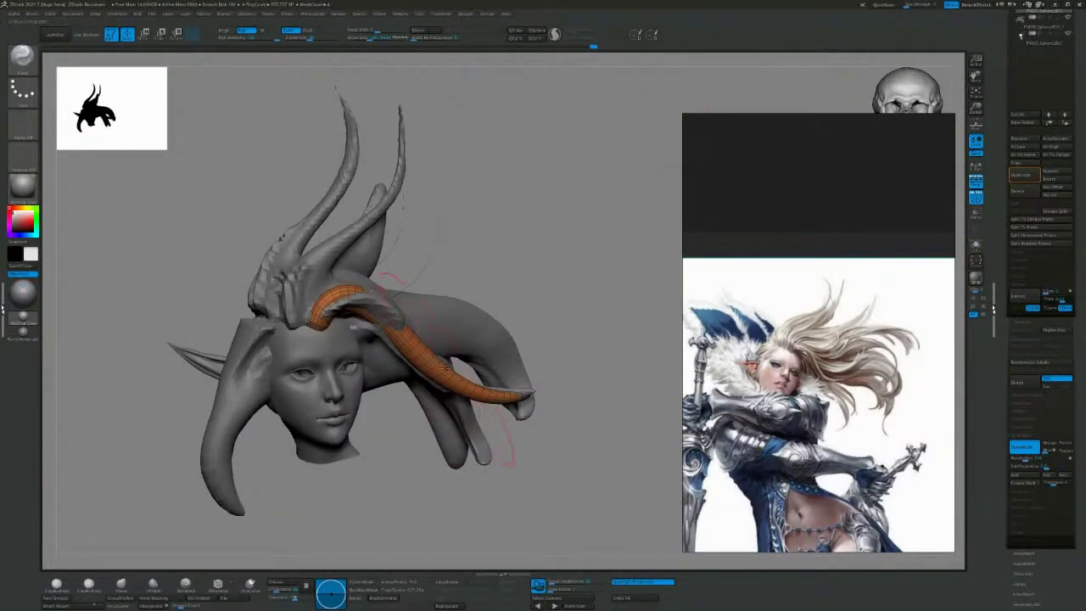
left_click_drag(612, 385, 572, 393)
left_click(976, 252)
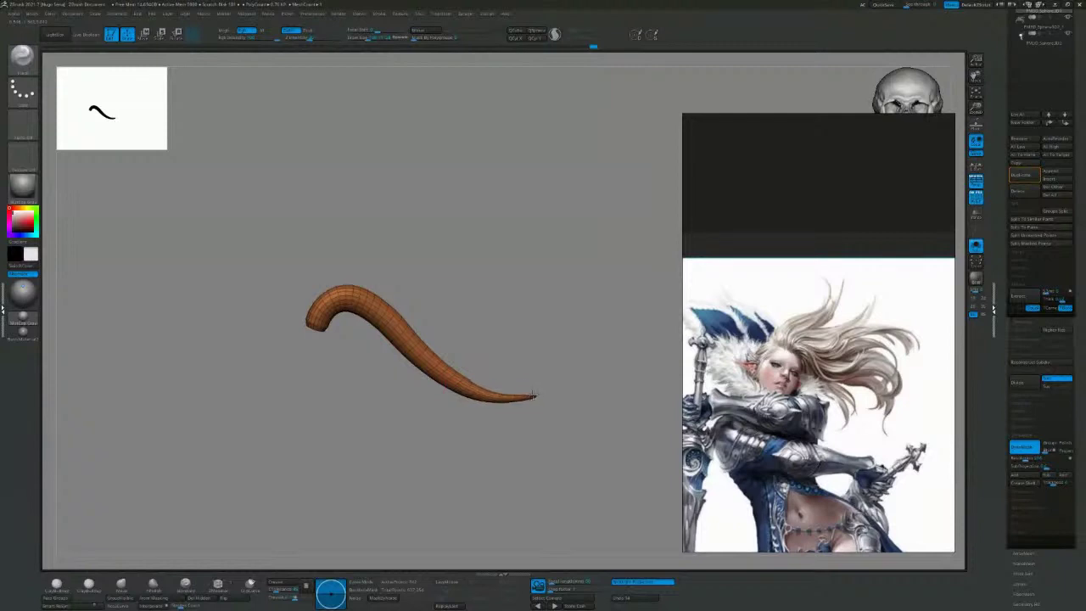
left_click_drag(575, 396, 569, 293)
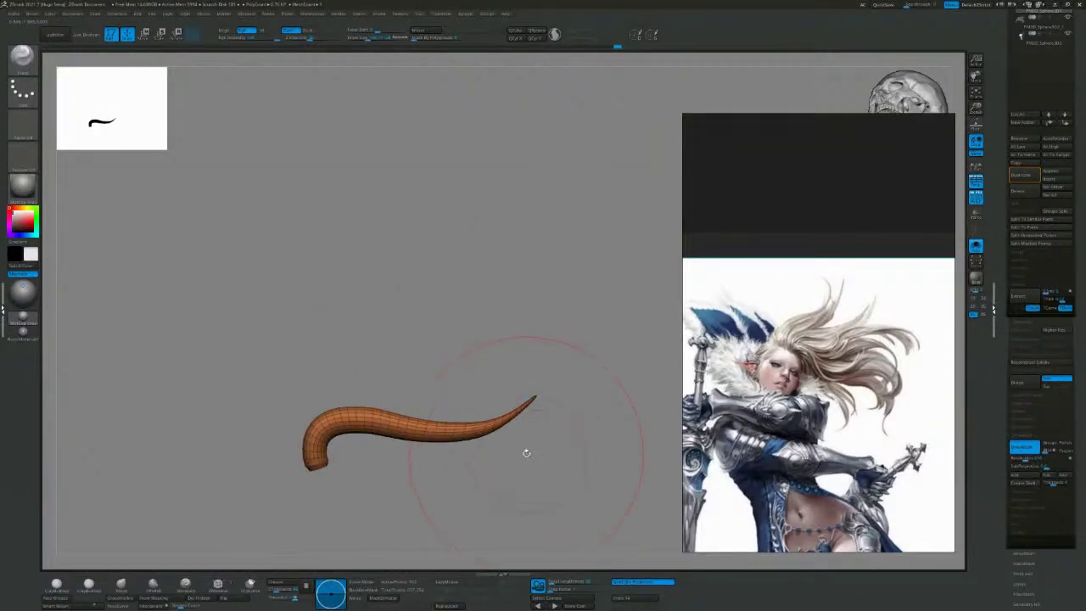
left_click(976, 251)
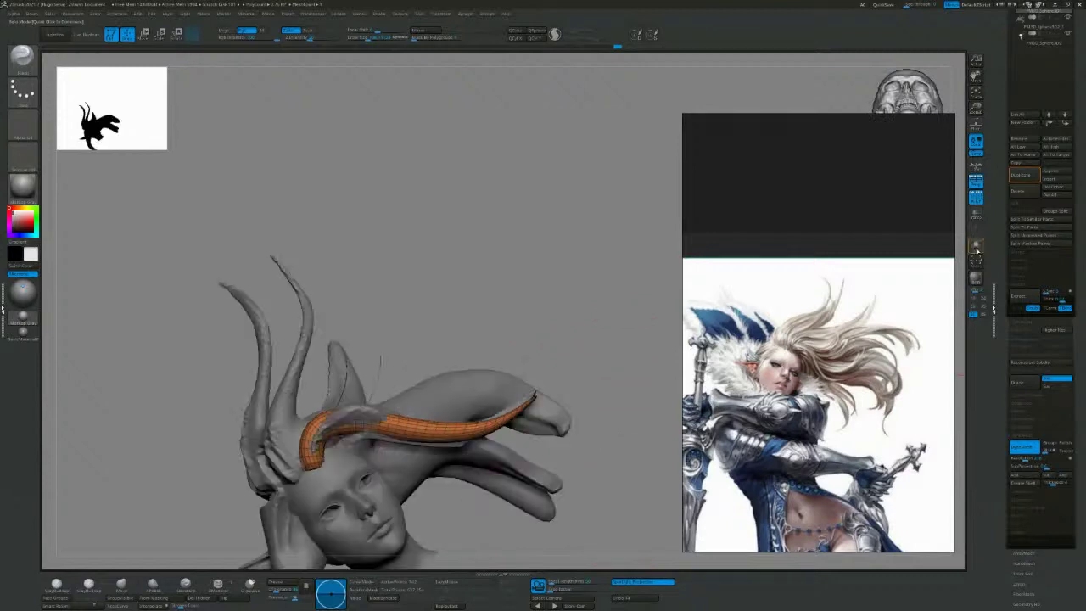
Switch to the Move brush, isolate the strand and bend its middle section with an adjusted brush size.
left_click_drag(585, 297, 594, 359)
left_click_drag(591, 318, 575, 264)
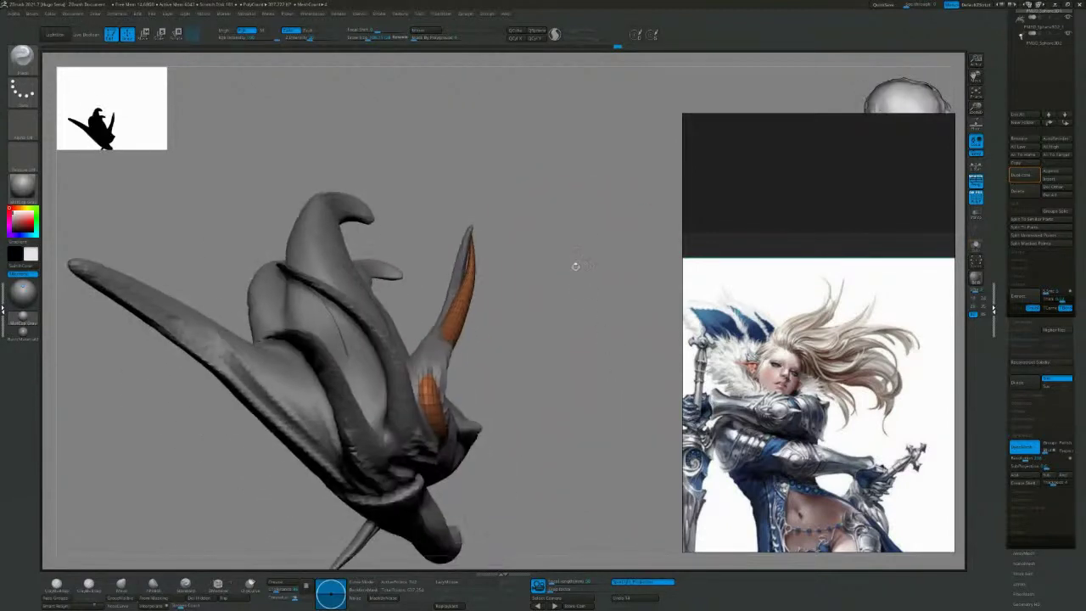
key("b")
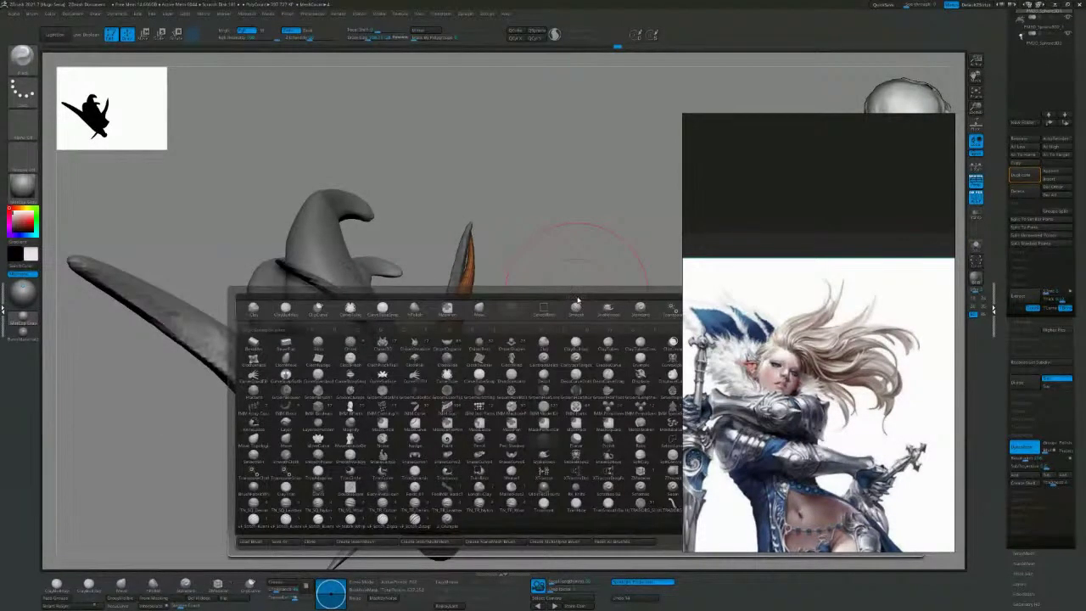
left_click_drag(555, 294, 463, 335)
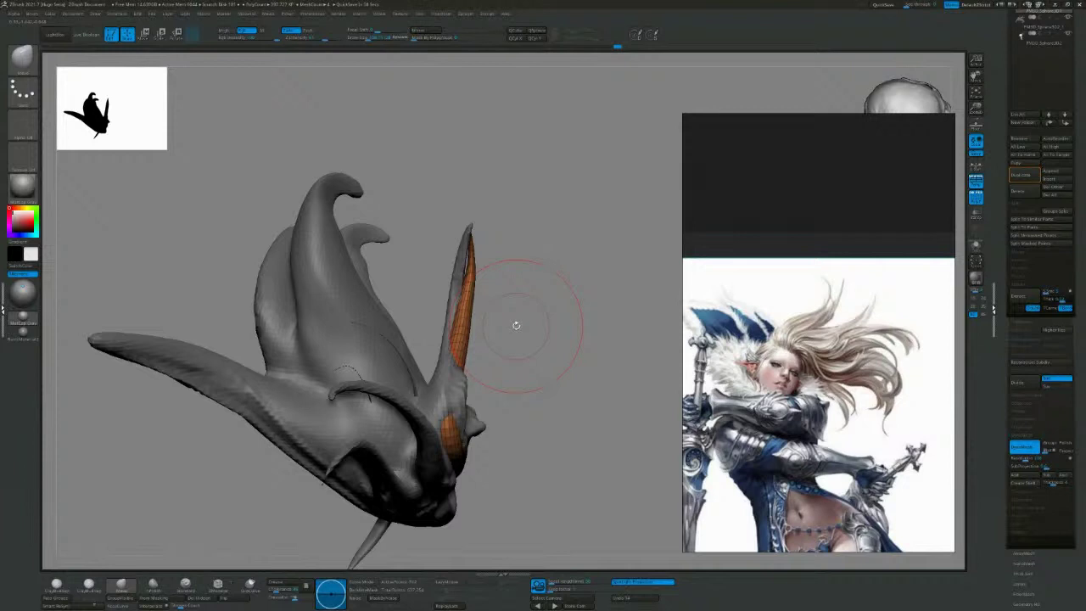
left_click_drag(516, 327, 492, 331)
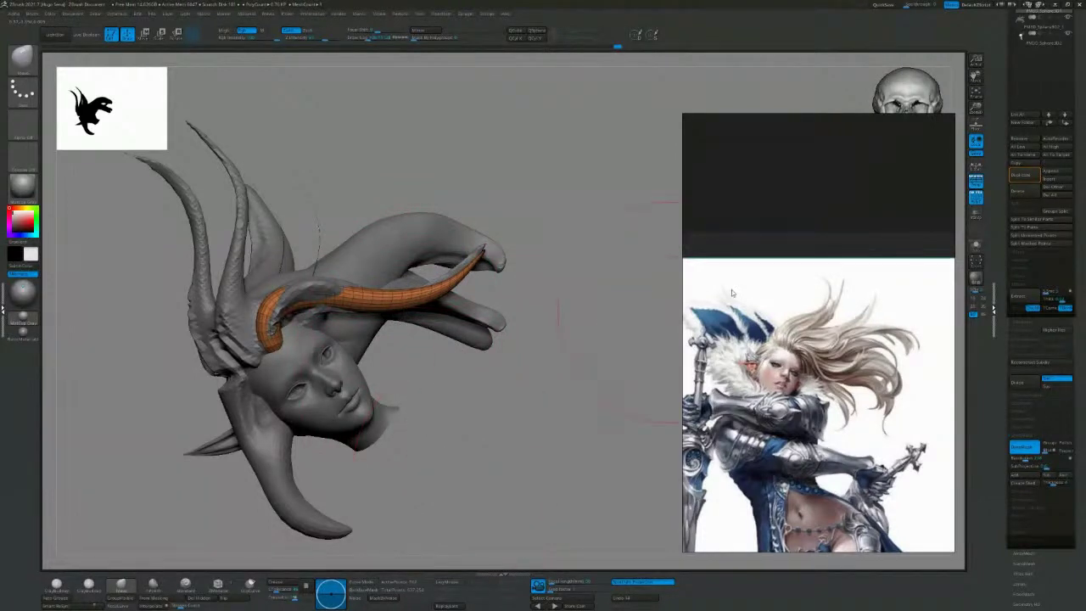
left_click(976, 246)
left_click_drag(401, 357, 439, 395)
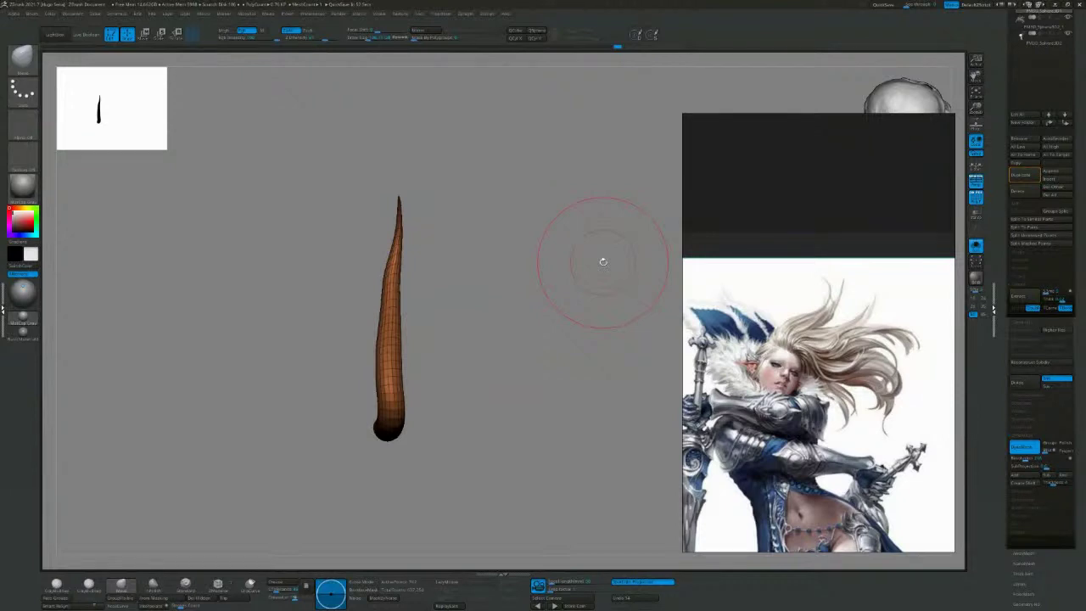
left_click_drag(603, 261, 539, 345)
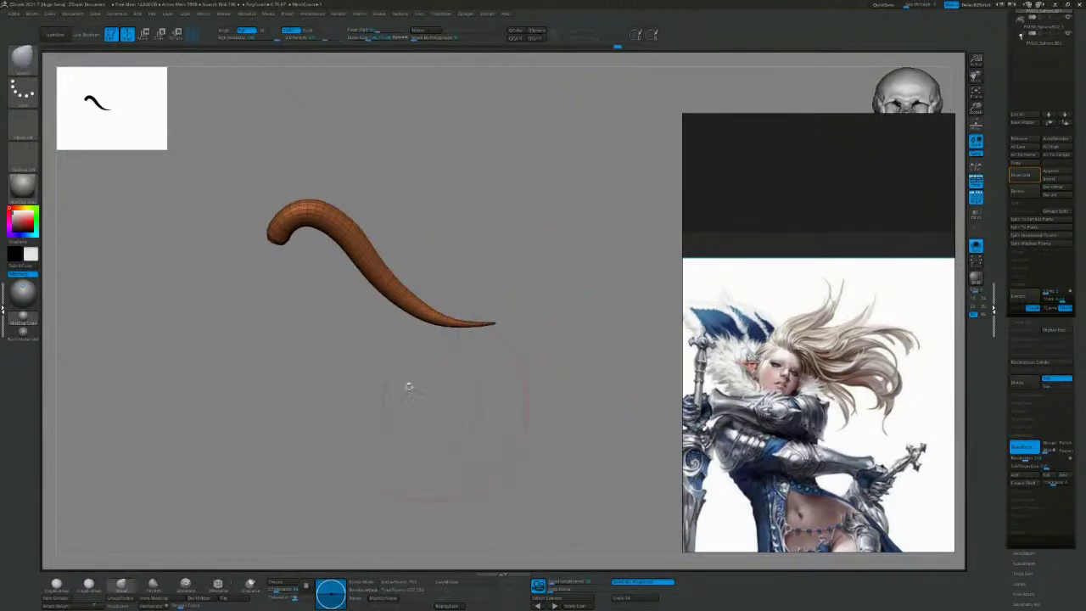
mouse_move(495, 433)
left_mouse_down()
mouse_move(468, 453)
mouse_move(478, 449)
mouse_move(475, 461)
left_mouse_up()
left_click_drag(390, 254, 418, 260)
key("s")
left_click(403, 264)
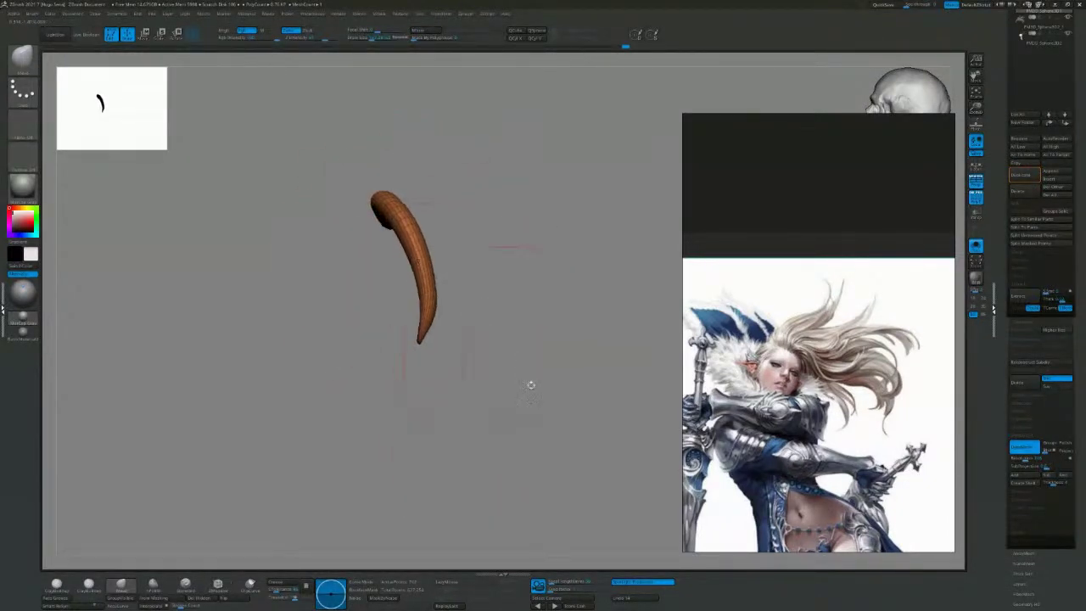
Reshape the strand's root and S-curve with the Move brush at a changed brush size, working from several angles.
mouse_move(446, 347)
left_mouse_down()
mouse_move(575, 347)
mouse_move(561, 303)
mouse_move(570, 185)
mouse_move(589, 199)
mouse_move(575, 241)
mouse_move(586, 289)
left_mouse_up()
key("s")
mouse_move(385, 207)
left_mouse_down()
mouse_move(370, 210)
mouse_move(563, 235)
mouse_move(511, 412)
mouse_move(504, 359)
mouse_move(483, 403)
mouse_move(467, 281)
mouse_move(468, 313)
left_mouse_up()
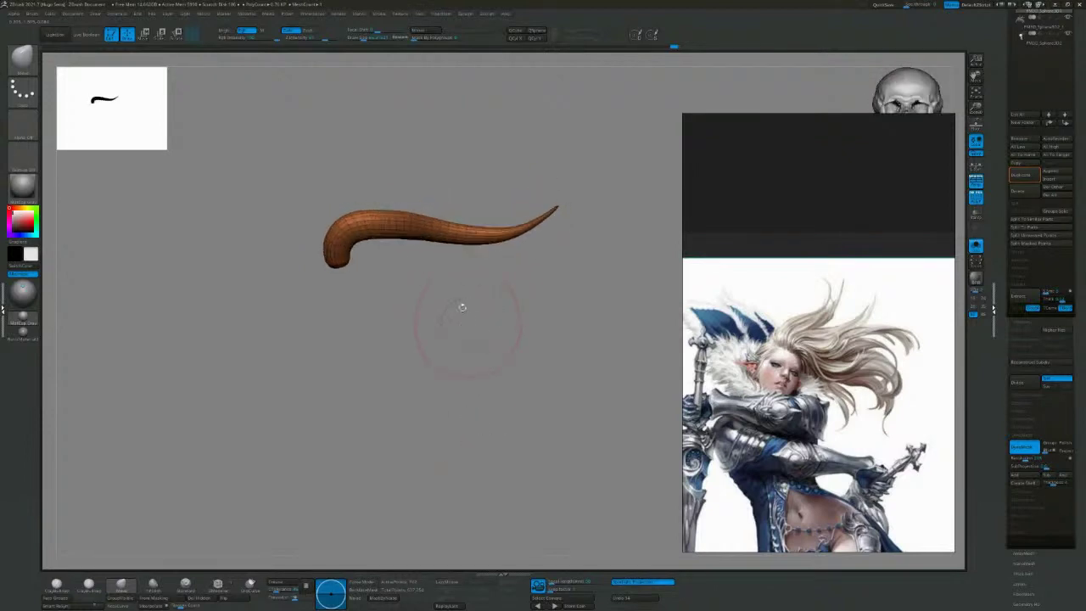
key("shift+d")
key("bracketright")
left_click_drag(376, 229, 370, 219)
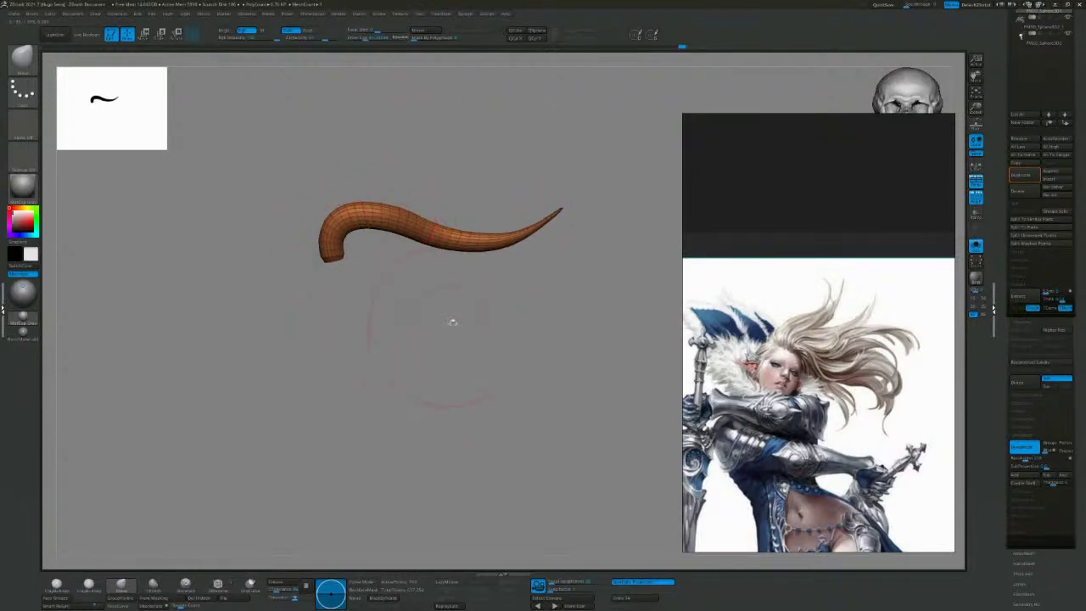
mouse_move(452, 323)
left_mouse_down()
mouse_move(400, 244)
mouse_move(476, 345)
mouse_move(409, 295)
mouse_move(449, 285)
left_mouse_up()
Show the whole head, fit the strand around the side lock with the Move brush and isolate it again.
left_click_drag(555, 410, 616, 237, "alt")
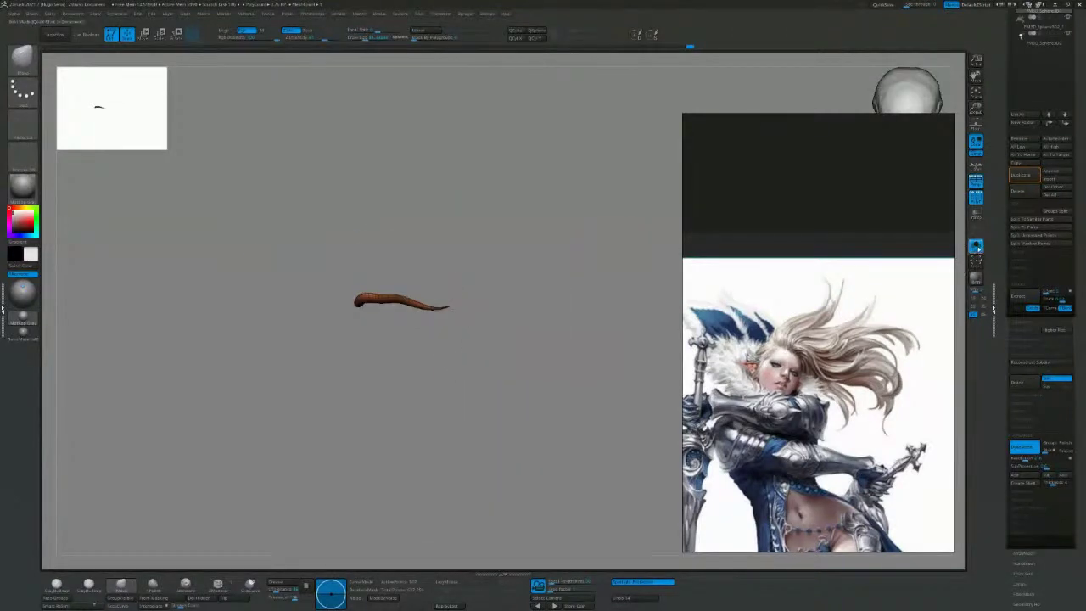
left_click(976, 246)
mouse_move(582, 424)
left_mouse_down()
mouse_move(523, 284)
mouse_move(565, 298)
mouse_move(564, 358)
mouse_move(582, 310)
mouse_move(526, 373)
left_mouse_up()
left_click_drag(403, 286, 383, 299)
mouse_move(466, 293)
left_mouse_down()
mouse_move(595, 272)
mouse_move(480, 425)
mouse_move(492, 412)
left_mouse_up()
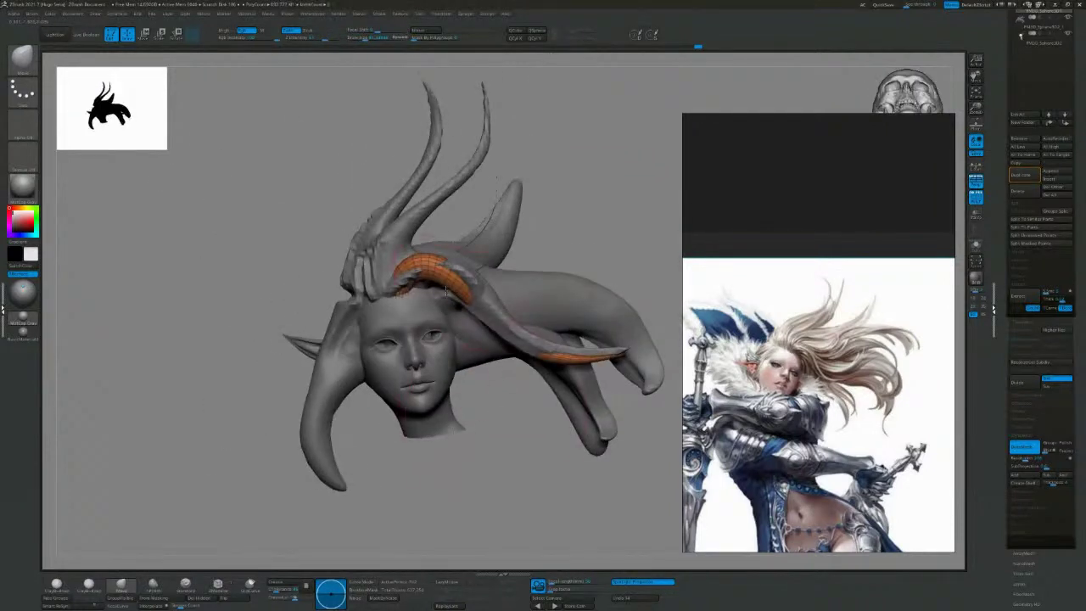
left_click(976, 246)
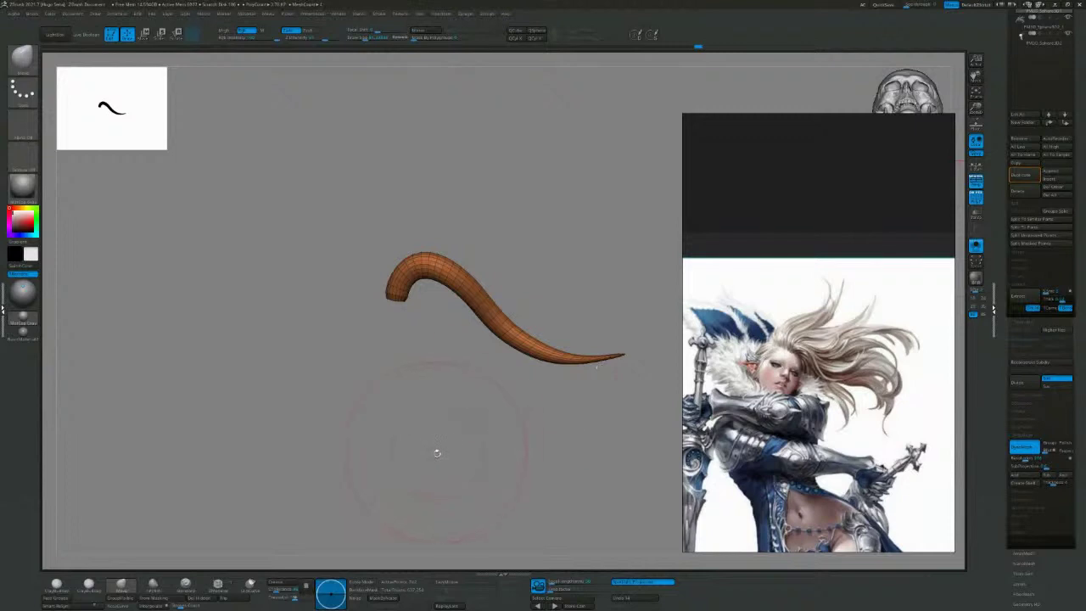
Turn off the polygon wireframe display and subdivide the isolated strand to smooth its surface.
key("shift+f")
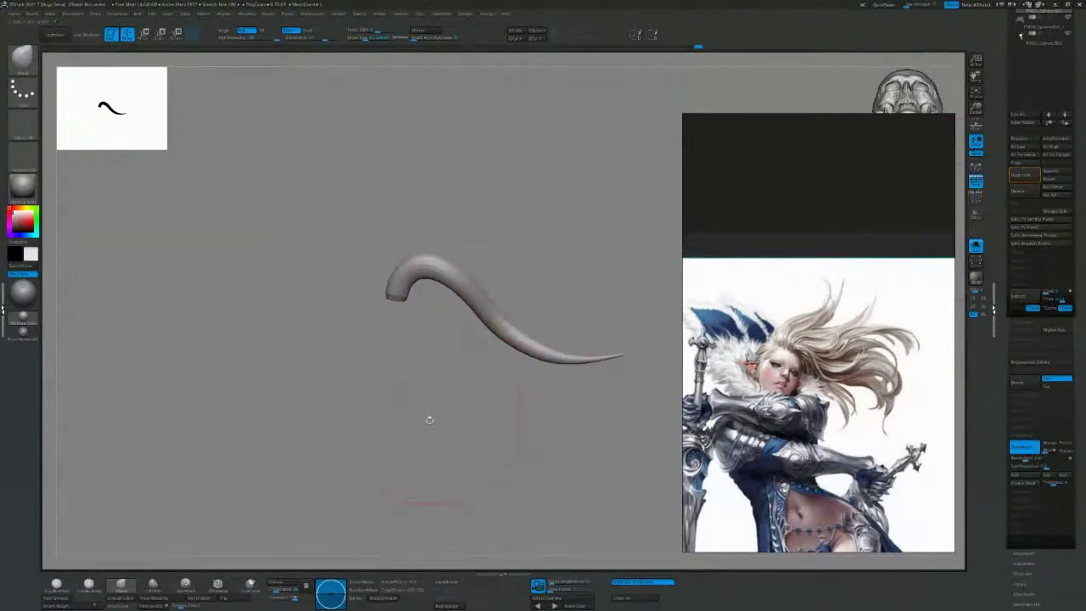
key("b")
key("m")
key("v")
key("ctrl+d")
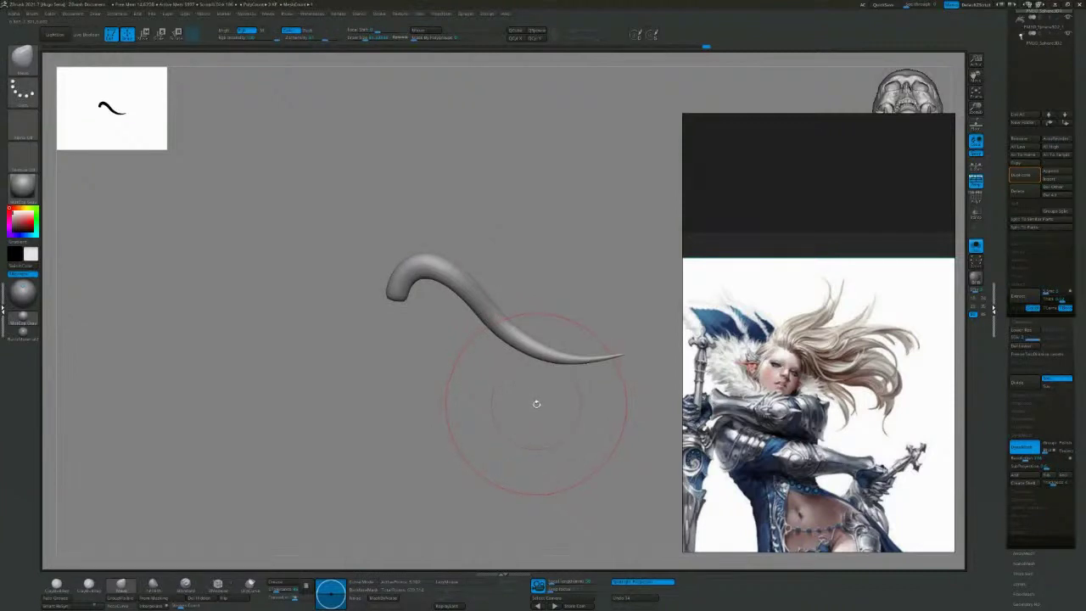
Switch to the Dam Standard brush, adjust its size and lazy mouse radius, and carve a groove from the strand's root.
key("b")
key("d")
key("s")
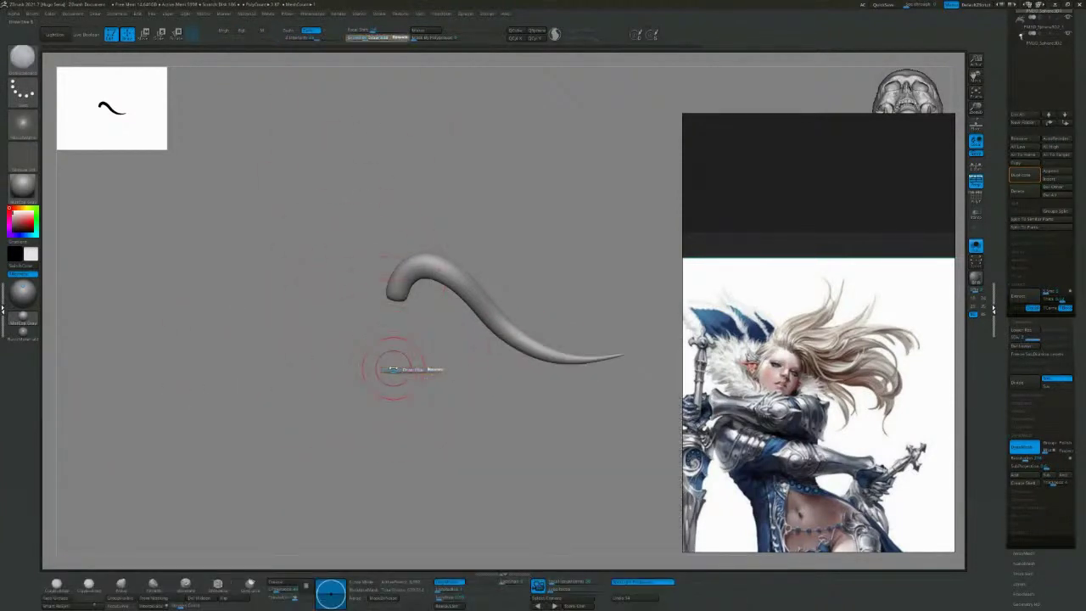
left_click_drag(407, 393, 367, 406, "alt")
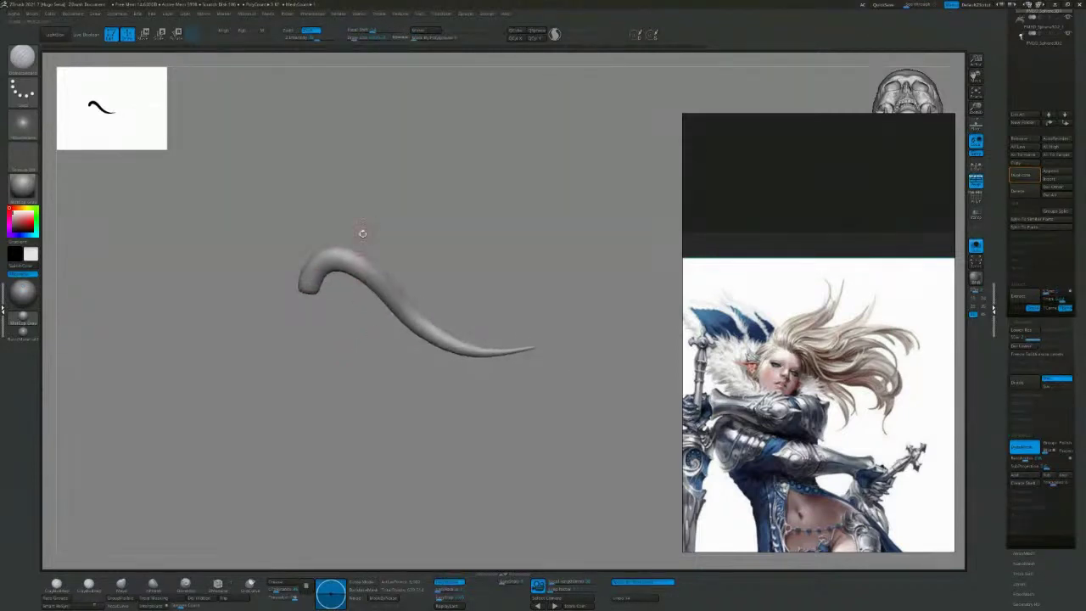
left_click(444, 590)
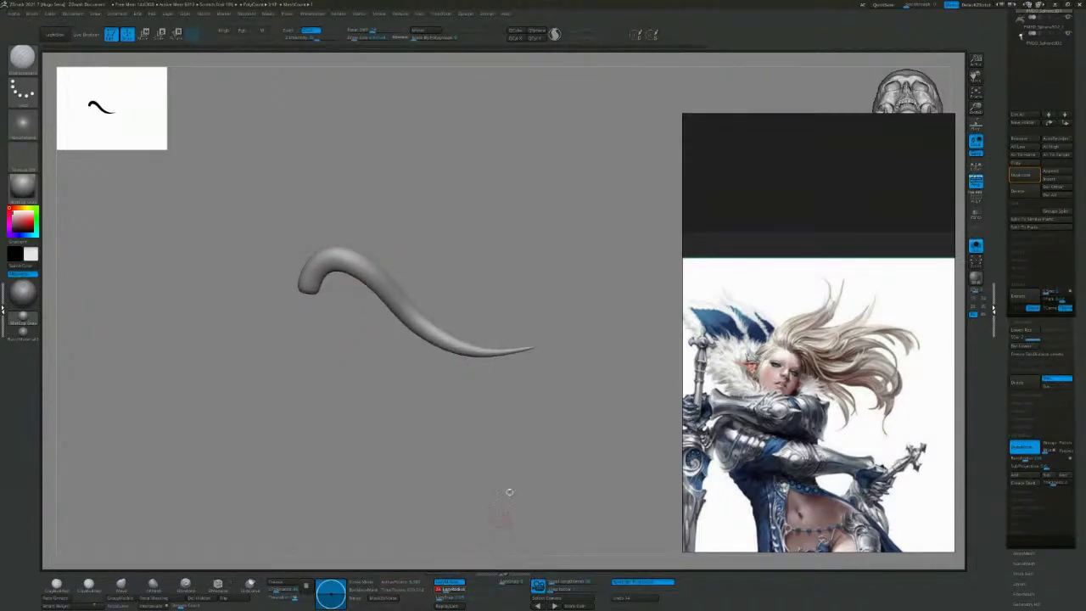
left_click_drag(507, 492, 540, 461, "alt")
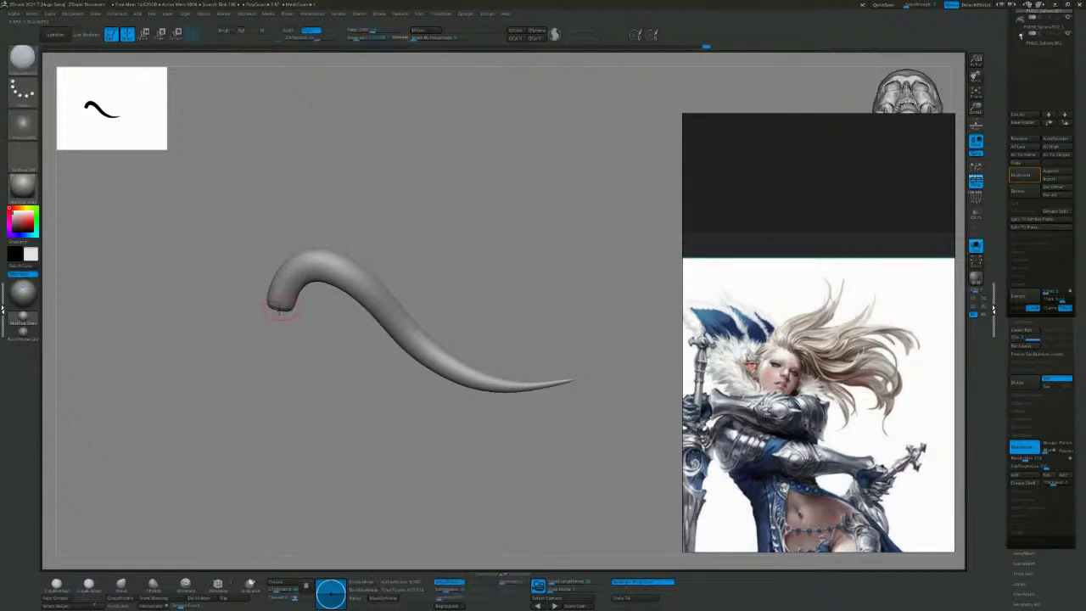
mouse_move(300, 270)
left_mouse_down()
mouse_move(328, 266)
mouse_move(360, 282)
mouse_move(457, 371)
mouse_move(500, 386)
mouse_move(594, 347)
mouse_move(529, 252)
mouse_move(404, 228)
left_mouse_up()
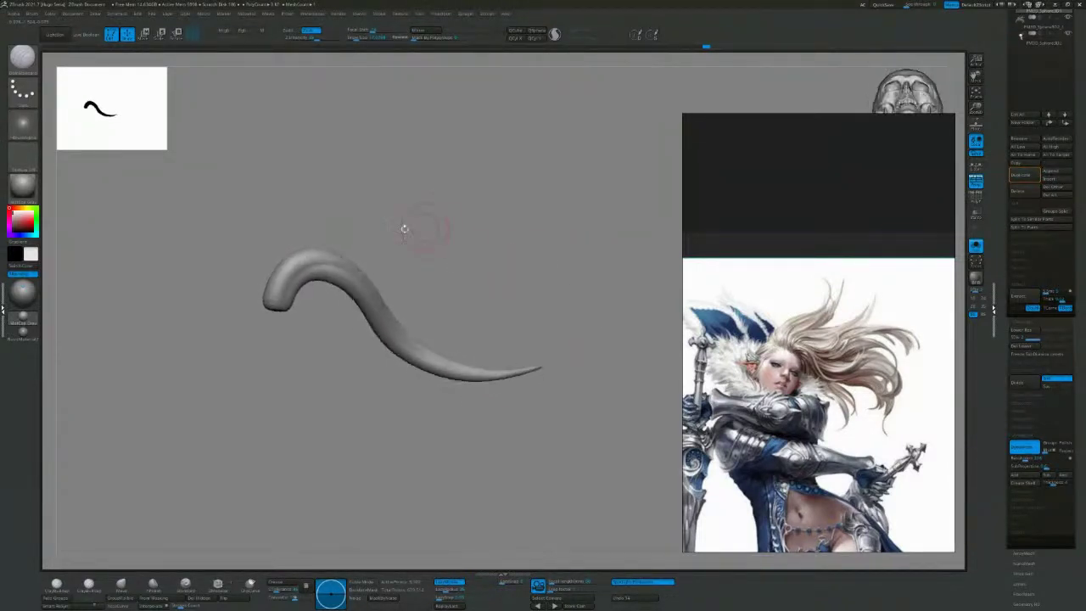
Extend the carved groove along the strand's length toward the tip and over its curved root.
mouse_move(276, 281)
left_mouse_down()
mouse_move(297, 257)
mouse_move(336, 256)
mouse_move(417, 340)
left_mouse_up()
mouse_move(466, 274)
left_mouse_down()
mouse_move(495, 225)
mouse_move(364, 416)
left_mouse_up()
left_click_drag(358, 246, 357, 419)
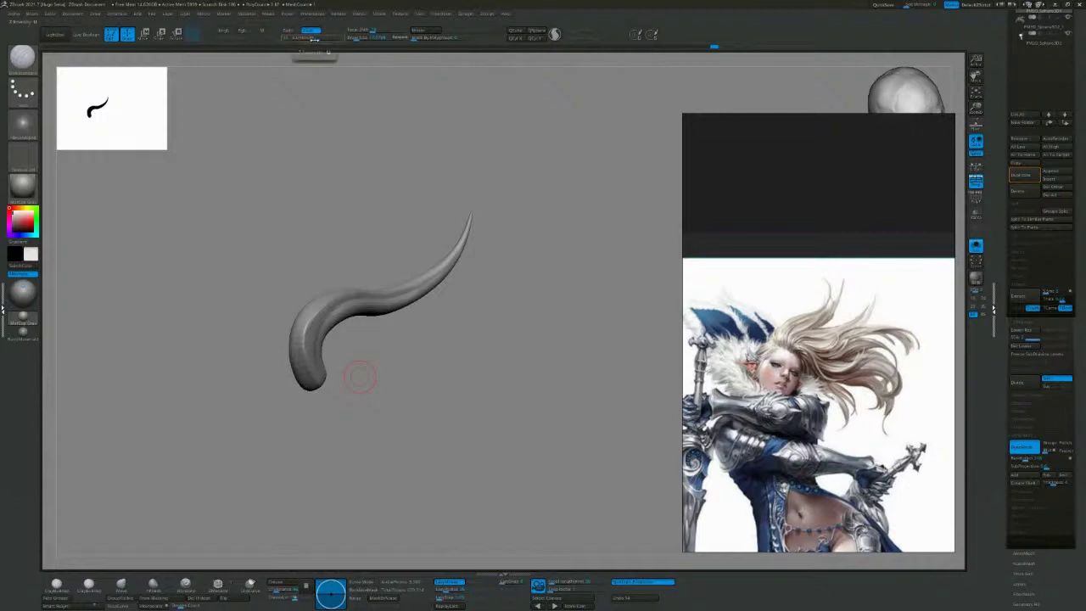
Raise the Dam Standard brush's Z Intensity and carve grooves along the strand's back and root end.
left_click_drag(318, 41, 329, 46)
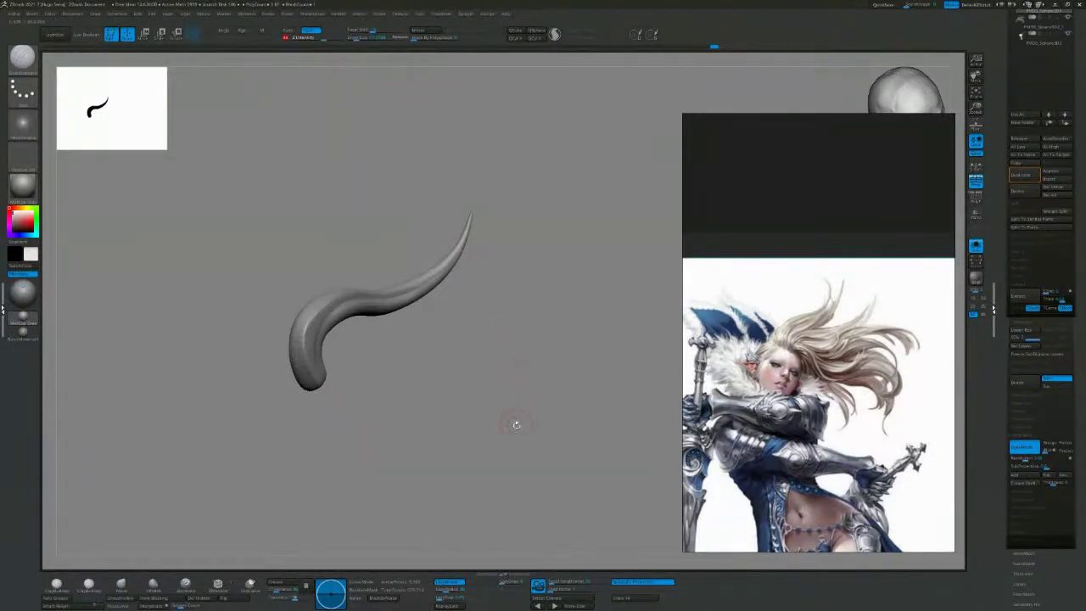
left_click_drag(516, 424, 673, 312)
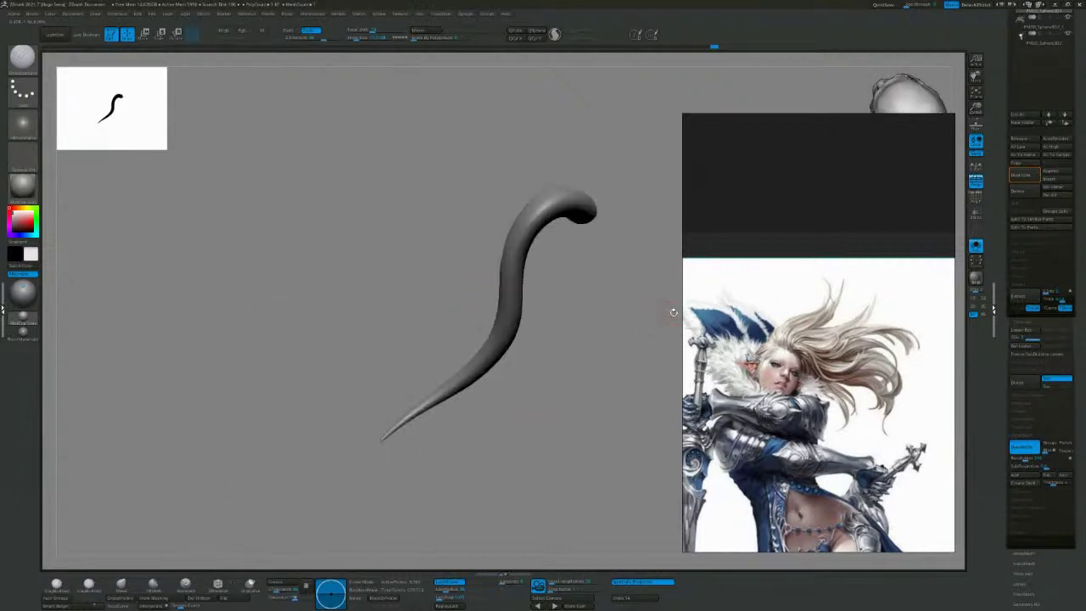
left_click_drag(609, 382, 505, 303)
mouse_move(474, 258)
left_mouse_down()
mouse_move(426, 243)
mouse_move(403, 273)
mouse_move(361, 444)
mouse_move(290, 479)
left_mouse_up()
mouse_move(497, 341)
left_mouse_down()
mouse_move(519, 313)
mouse_move(513, 231)
mouse_move(448, 231)
left_mouse_up()
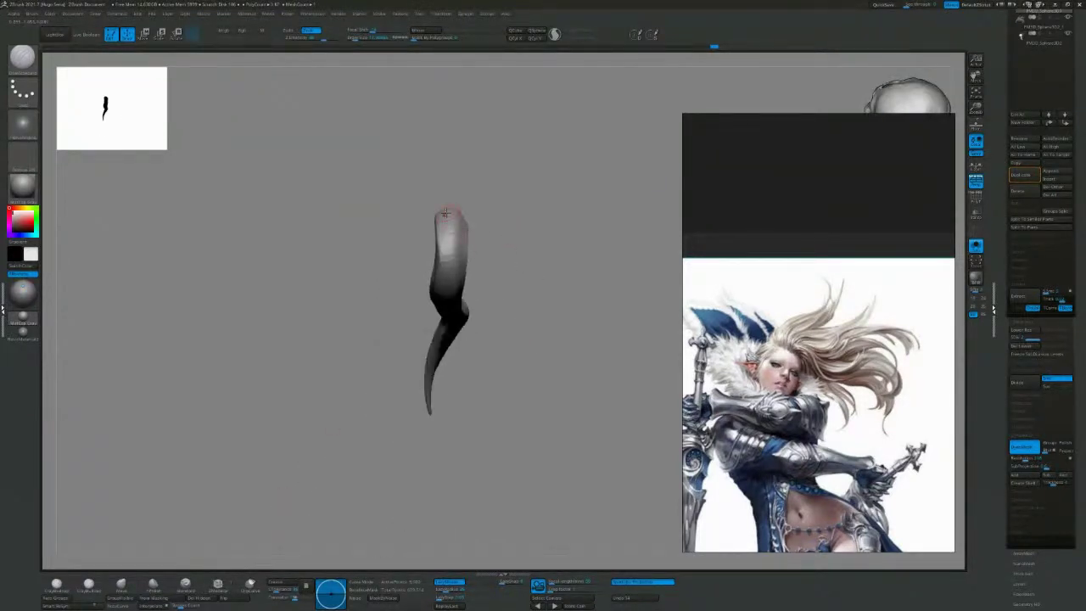
left_click_drag(490, 316, 484, 170)
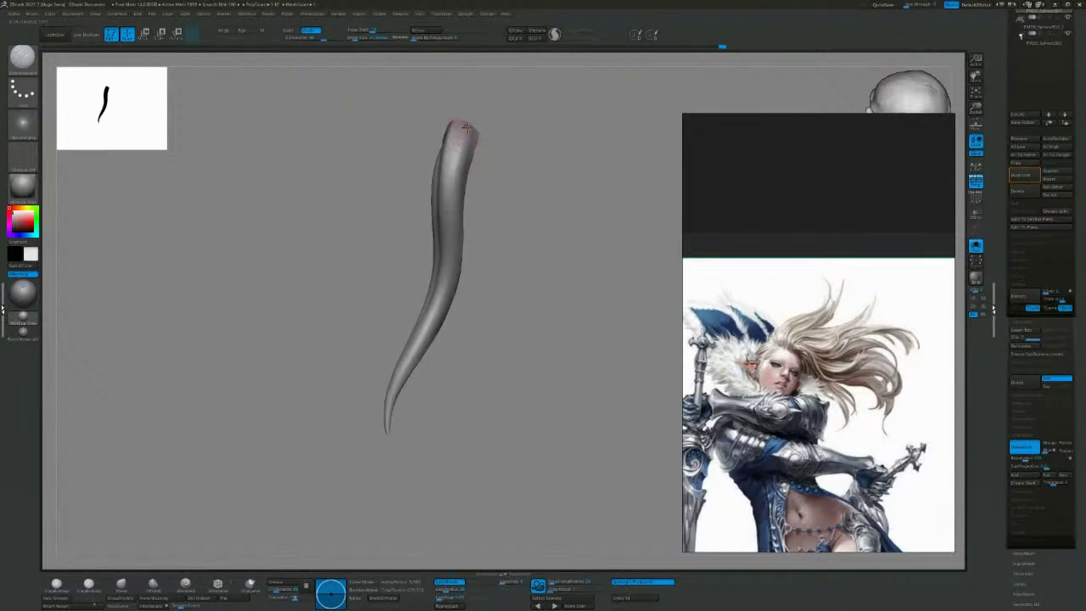
Carve long parallel grooves down the strand's front, following its curve from root to tip.
left_click_drag(519, 282, 411, 186)
mouse_move(613, 284)
left_mouse_down()
mouse_move(523, 254)
mouse_move(474, 176)
left_mouse_up()
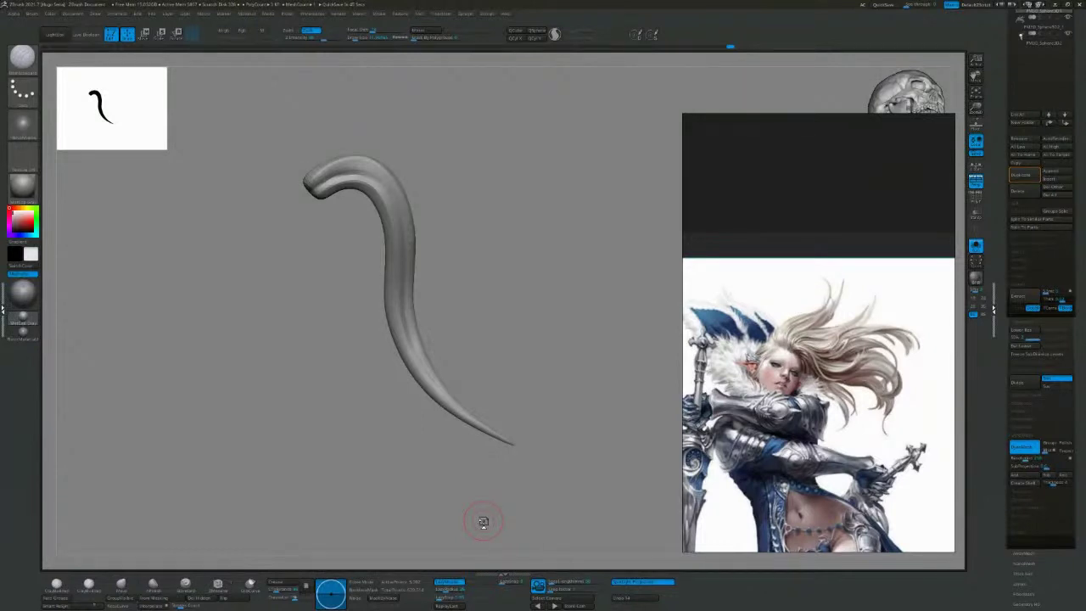
left_click_drag(456, 225, 445, 245)
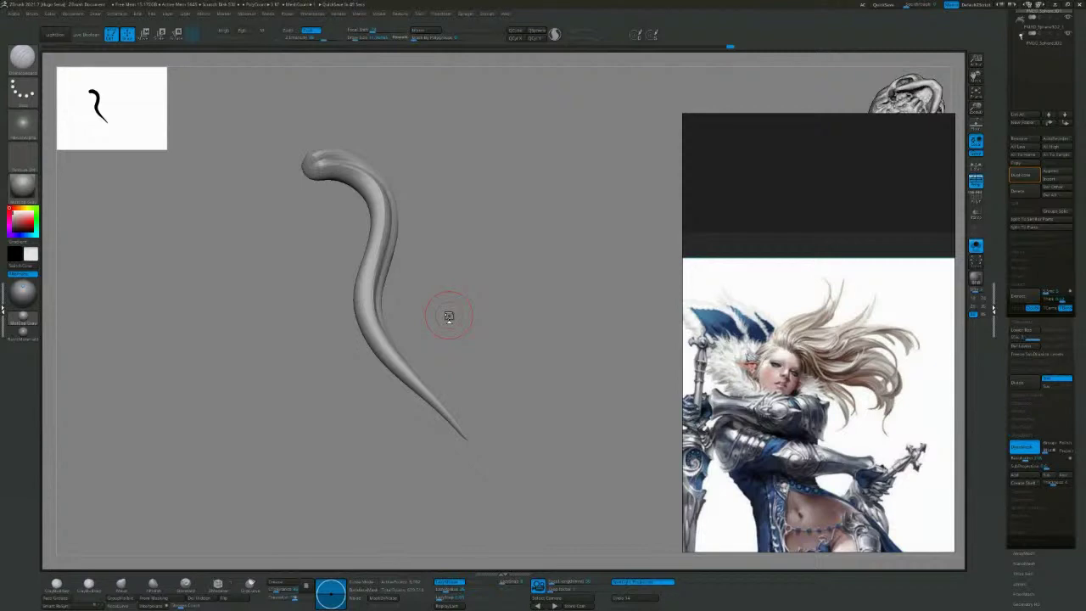
Carve additional hair grooves along the strand's underside and around the bend near its root.
left_click_drag(449, 316, 473, 229)
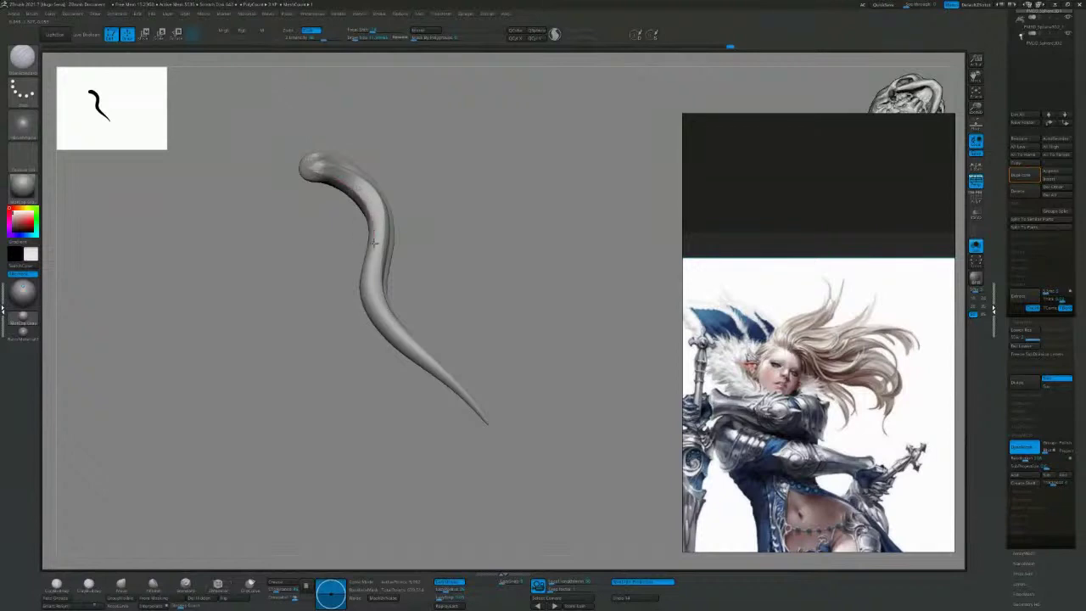
left_click_drag(519, 359, 523, 214)
left_click_drag(622, 88, 348, 276)
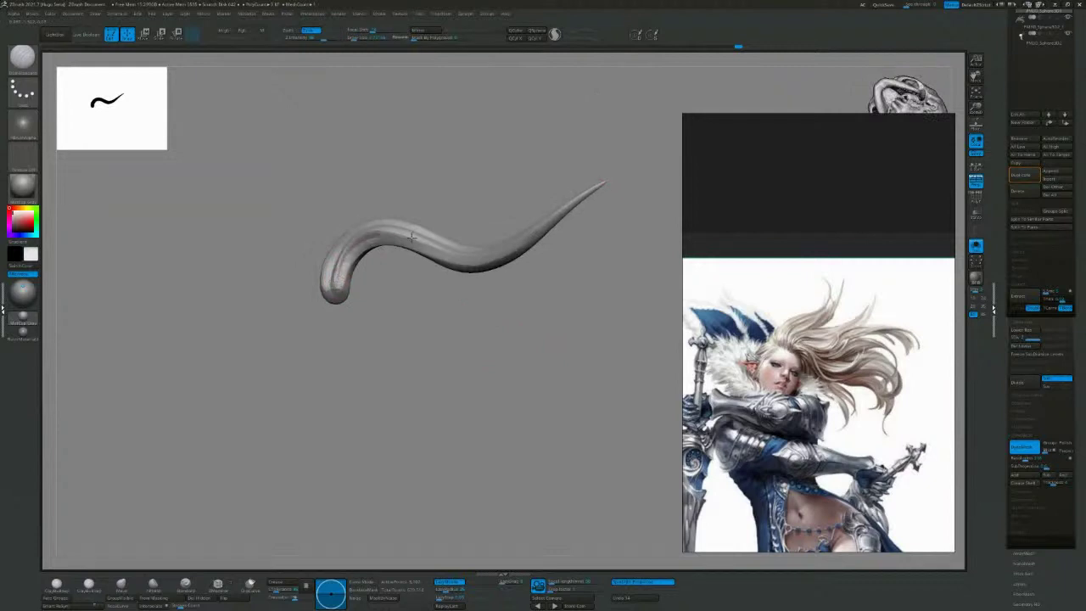
left_click_drag(387, 235, 351, 278)
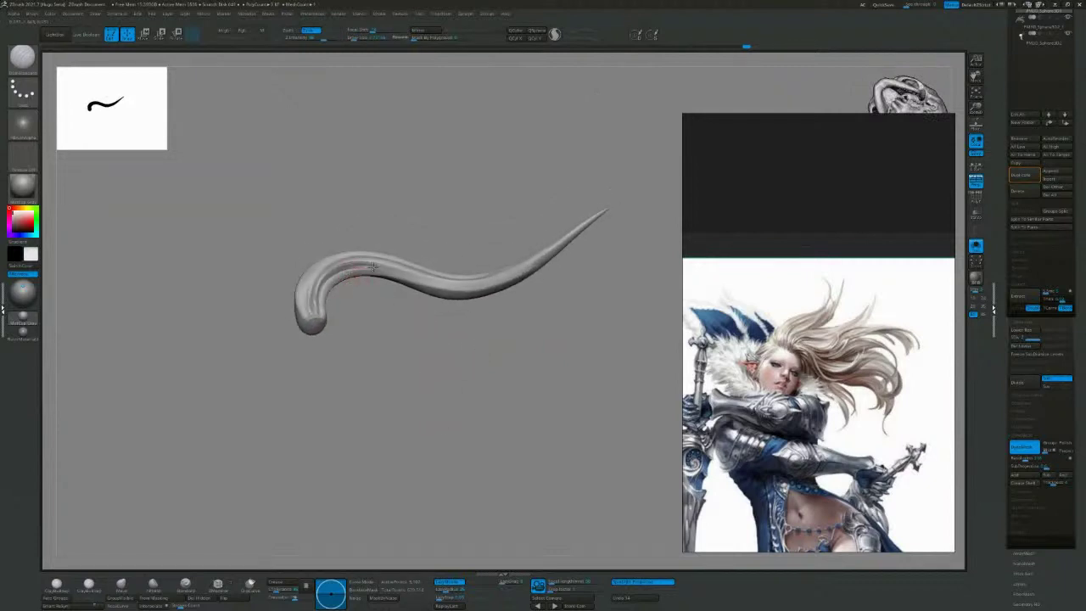
Turn off Solo mode to bring back the full head and hair around the finished strand.
left_click_drag(550, 285, 543, 408)
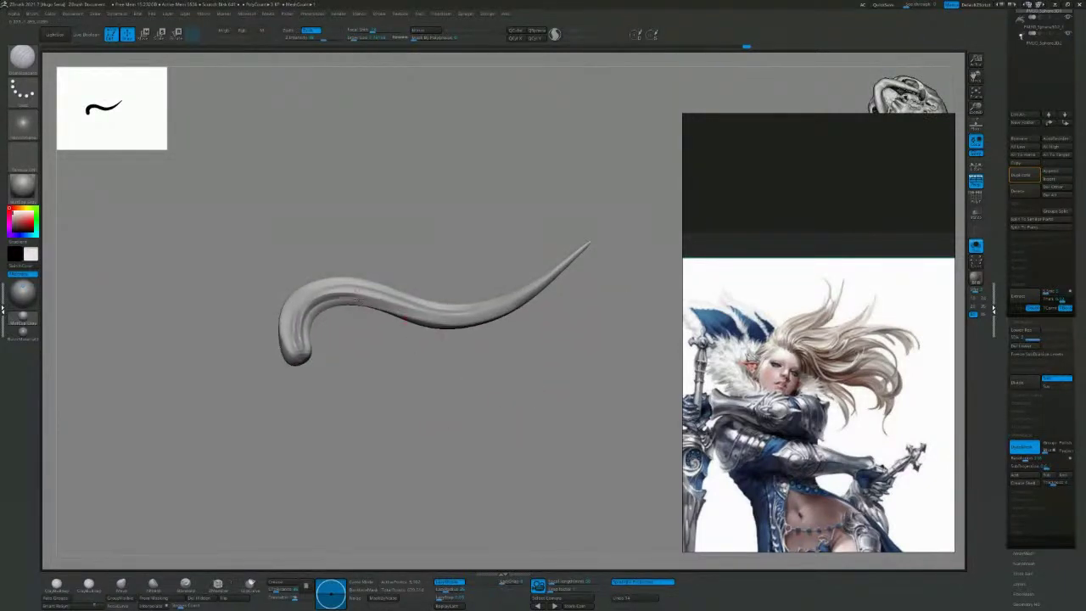
left_click_drag(611, 325, 508, 476)
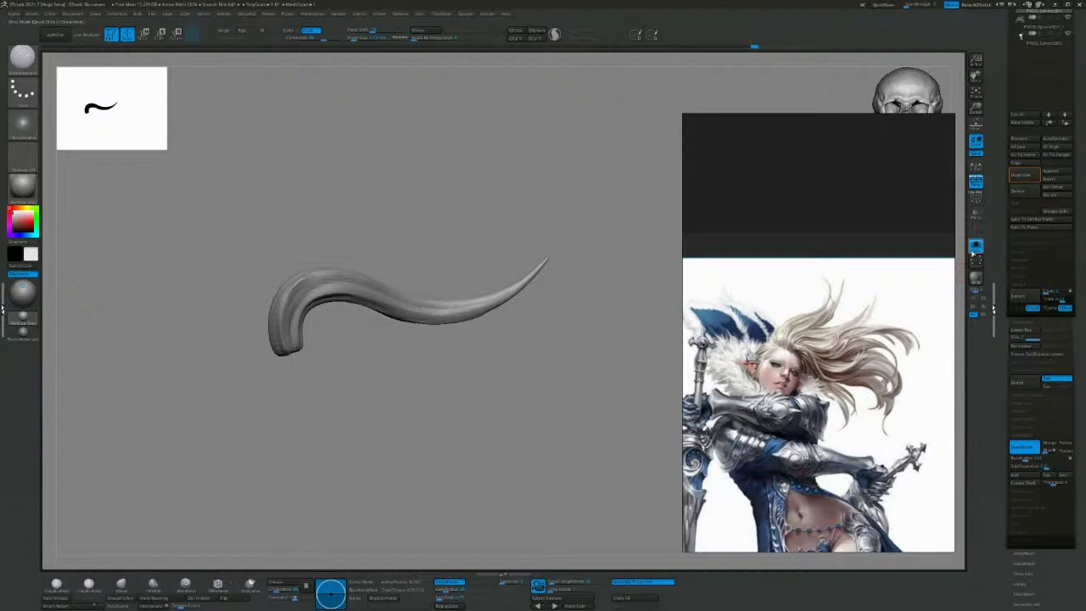
left_click(976, 247)
mouse_move(622, 485)
left_mouse_down()
mouse_move(623, 376)
mouse_move(652, 304)
left_mouse_up()
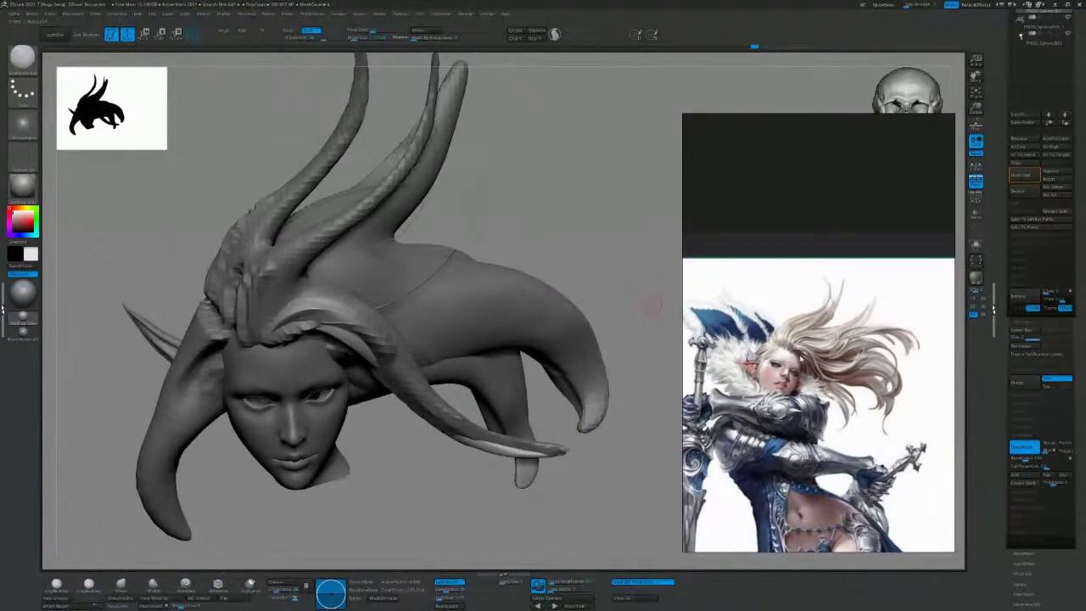
left_click_drag(371, 504, 349, 442, "alt")
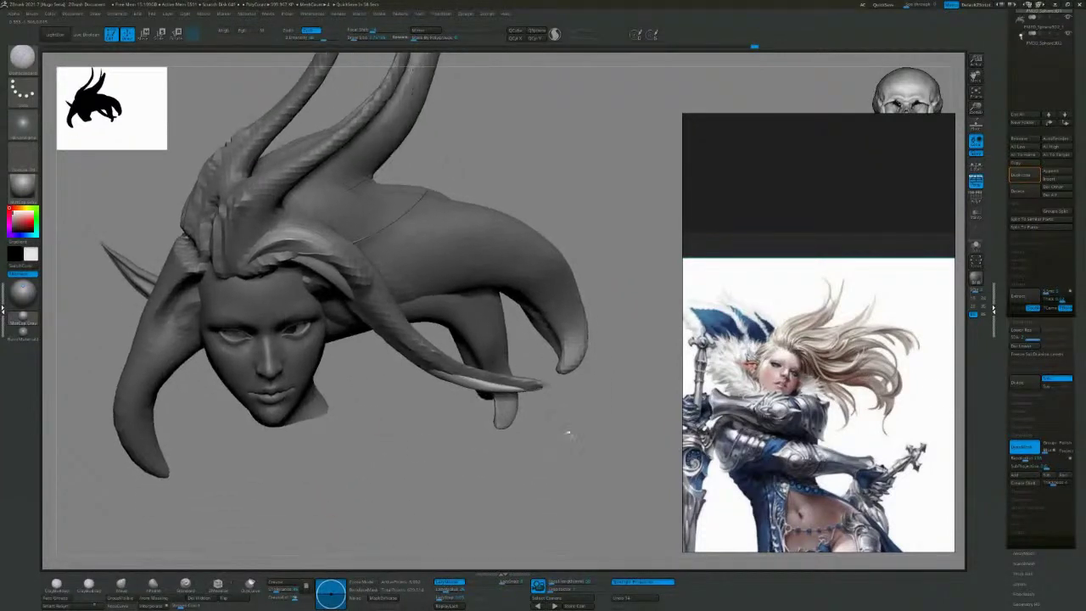
Duplicate the hair strand and reposition the copy close to the original at the side of the face.
left_click(1018, 176)
key("w")
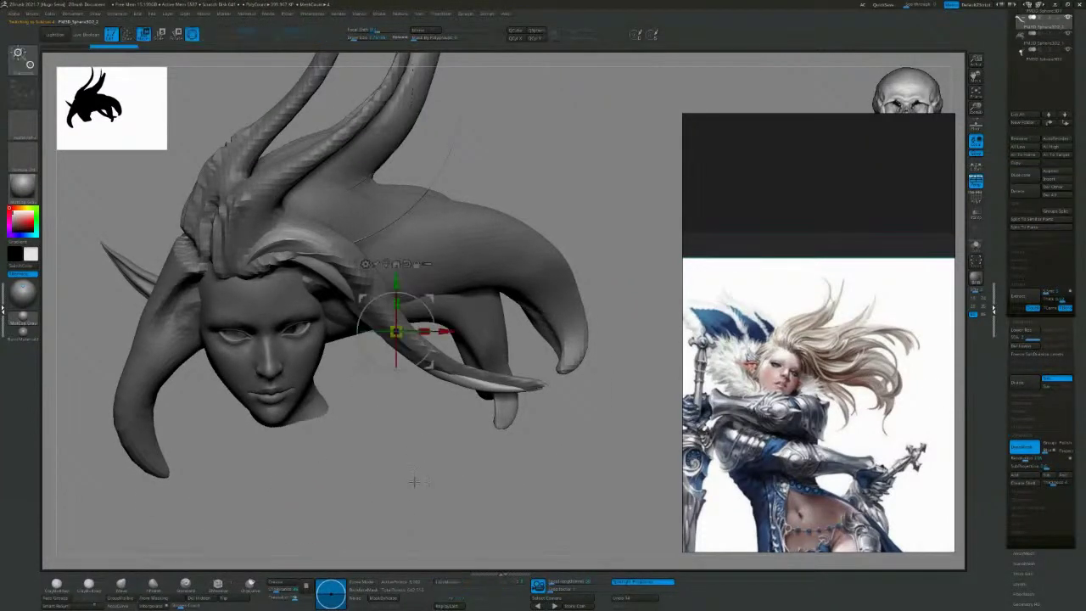
left_click_drag(415, 482, 365, 447, "alt")
mouse_move(363, 366)
left_mouse_down()
mouse_move(342, 354)
mouse_move(342, 370)
left_mouse_up()
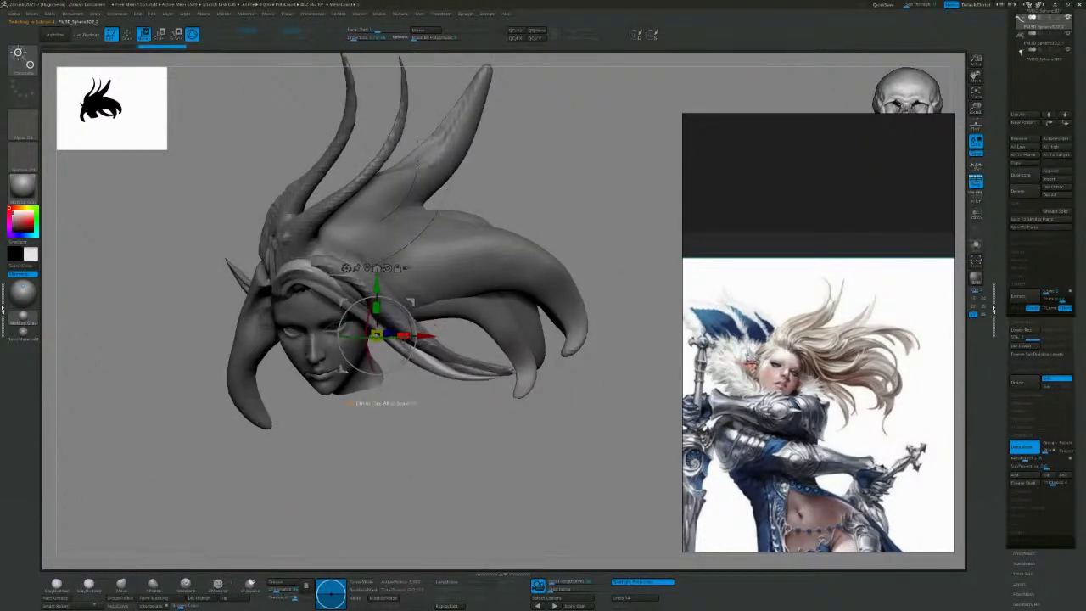
left_click_drag(377, 335, 379, 337)
left_click_drag(449, 465, 453, 424)
left_click(454, 424)
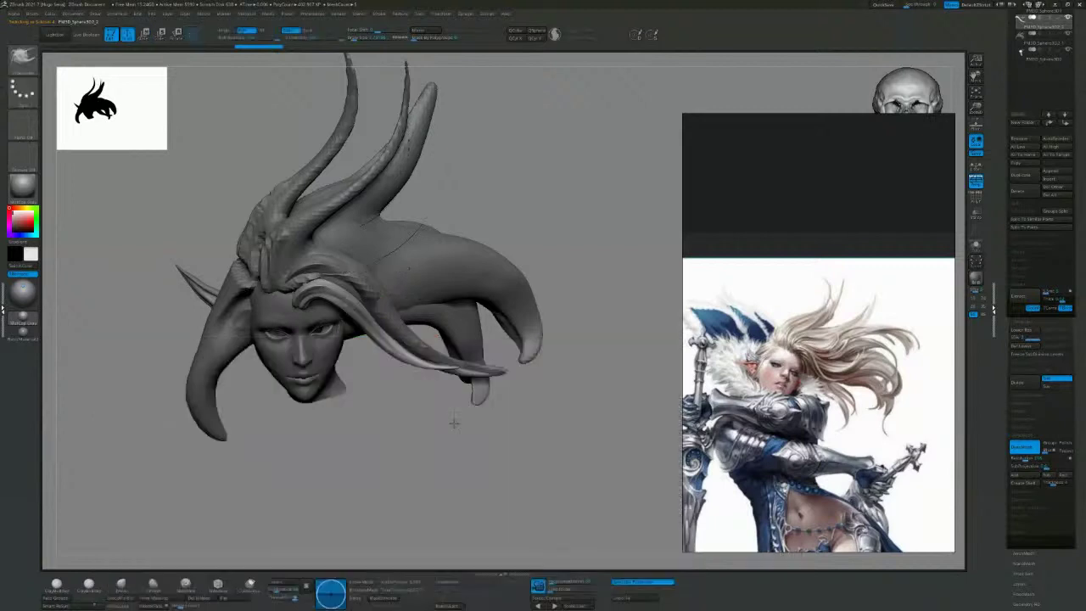
Bend the duplicated strand's upper part so it arches from the hairline above the eye.
left_click_drag(562, 185, 383, 245)
key("s")
left_click_drag(526, 294, 352, 278)
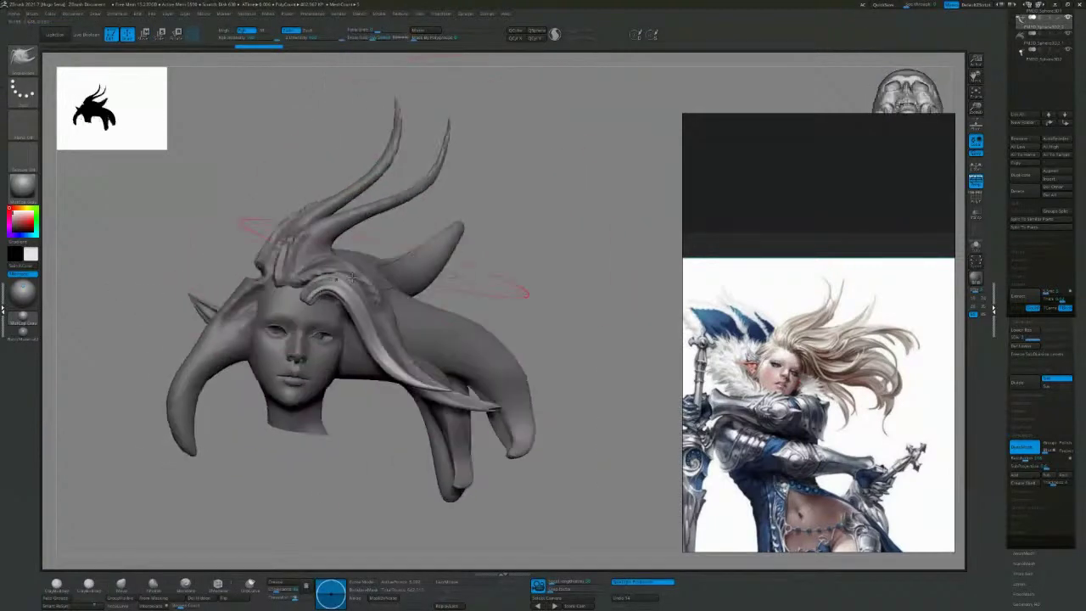
left_click_drag(529, 252, 403, 267)
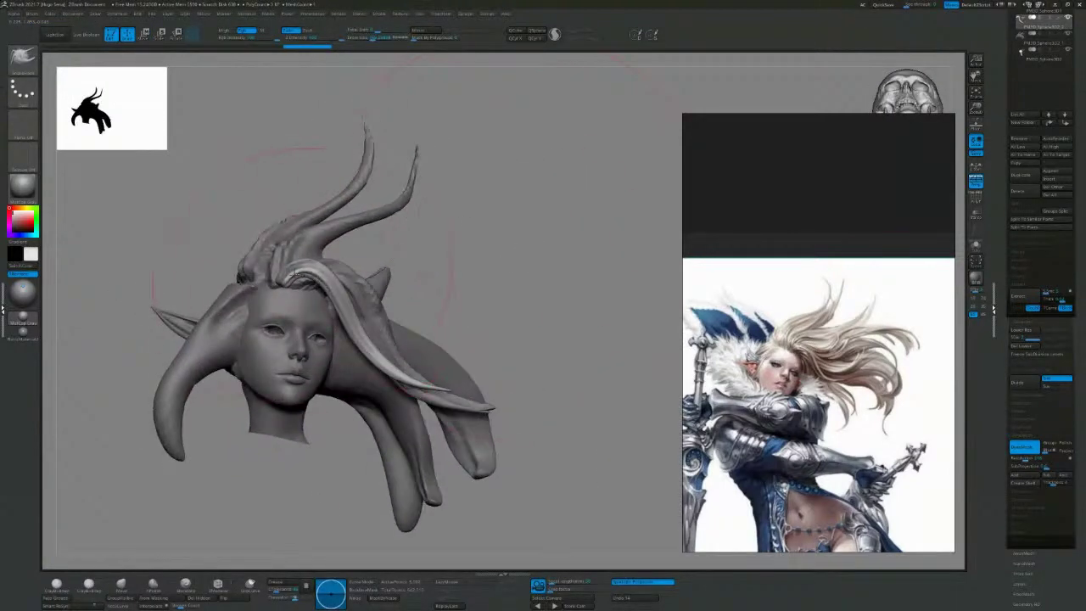
left_click_drag(295, 274, 320, 286)
mouse_move(447, 226)
left_mouse_down()
mouse_move(348, 276)
mouse_move(384, 336)
left_mouse_up()
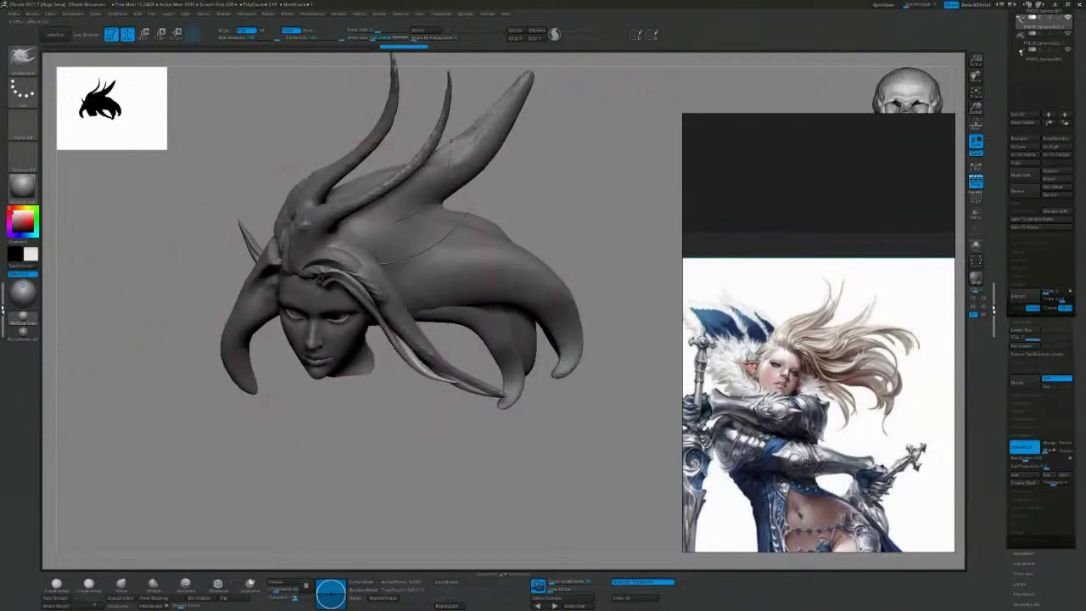
mouse_move(145, 356)
left_mouse_down()
mouse_move(229, 306)
mouse_move(387, 354)
mouse_move(424, 334)
mouse_move(307, 412)
left_mouse_up()
left_click_drag(361, 339, 390, 369)
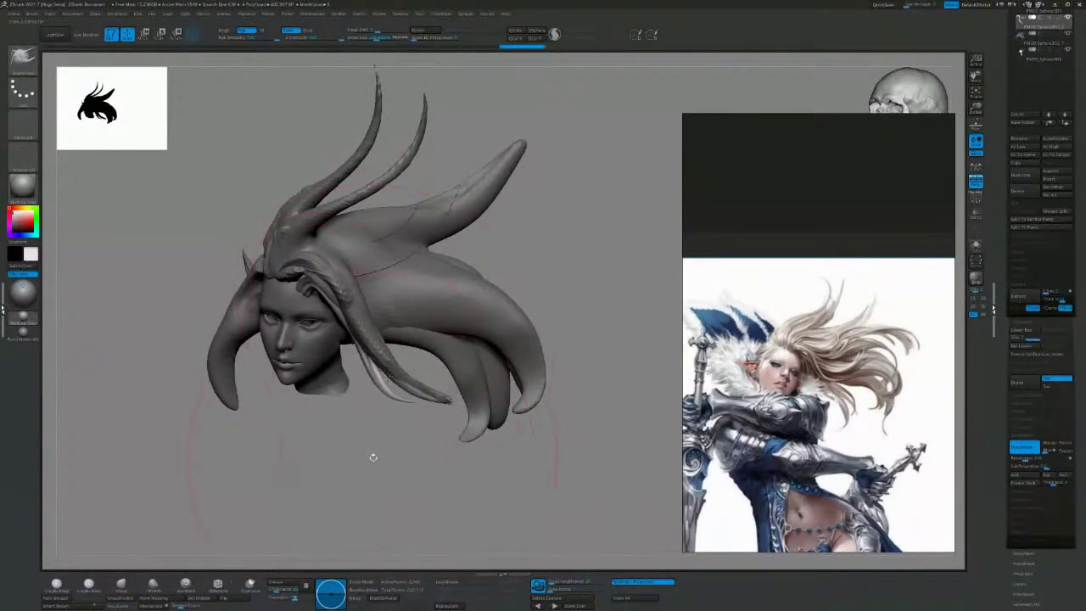
Adjust the duplicated strand's root and lower length so it flows alongside the neighbouring strands, checking from several angles.
left_click_drag(373, 455, 416, 424)
key("s")
mouse_move(316, 301)
left_mouse_down()
mouse_move(301, 291)
mouse_move(329, 285)
left_mouse_up()
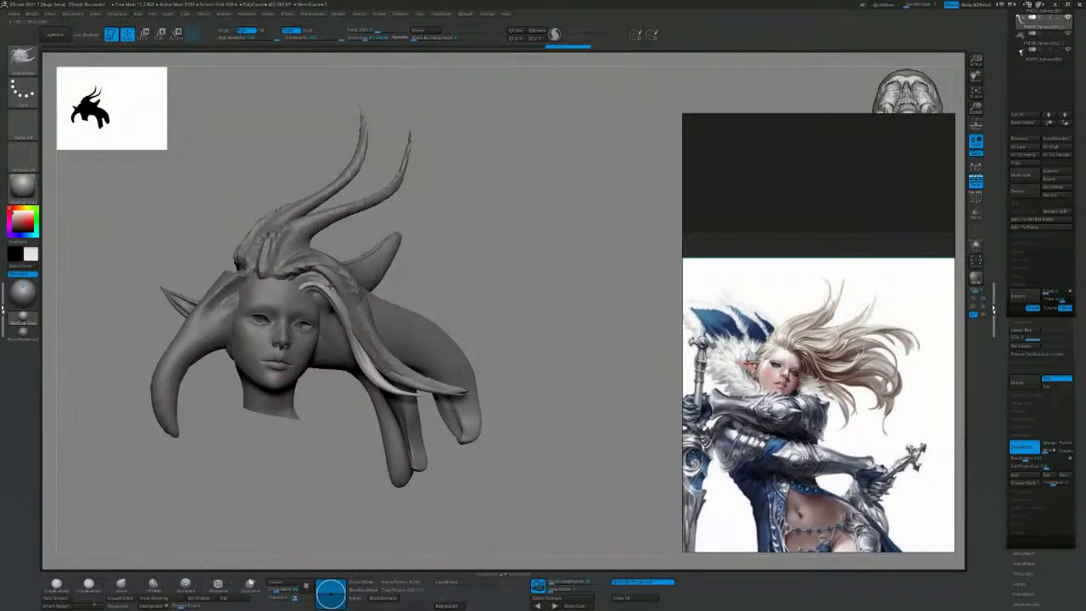
mouse_move(538, 320)
left_mouse_down()
mouse_move(543, 281)
mouse_move(526, 255)
left_mouse_up()
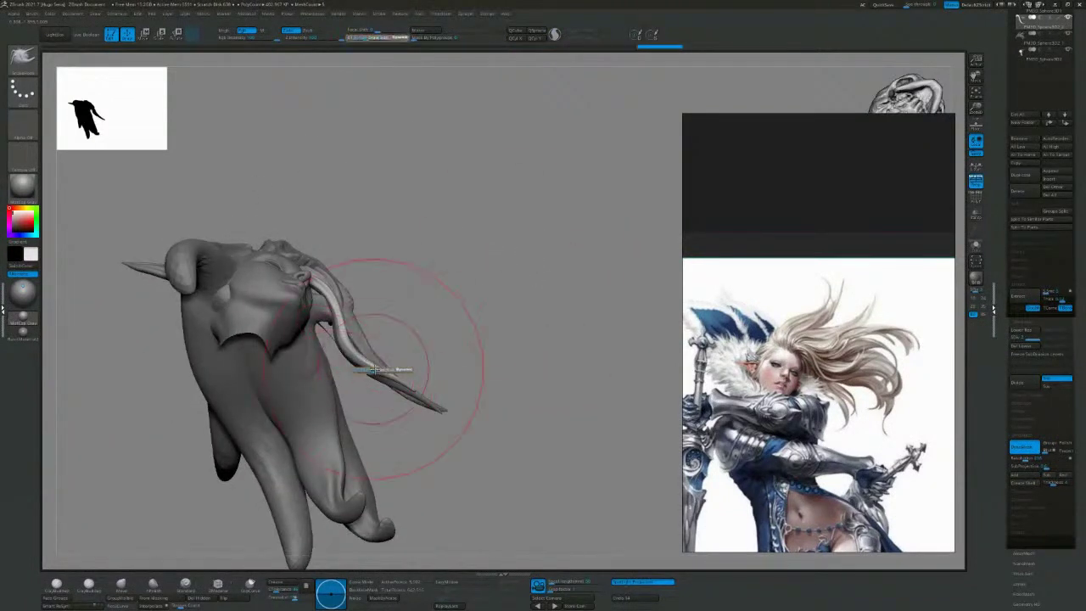
left_click_drag(476, 303, 386, 381)
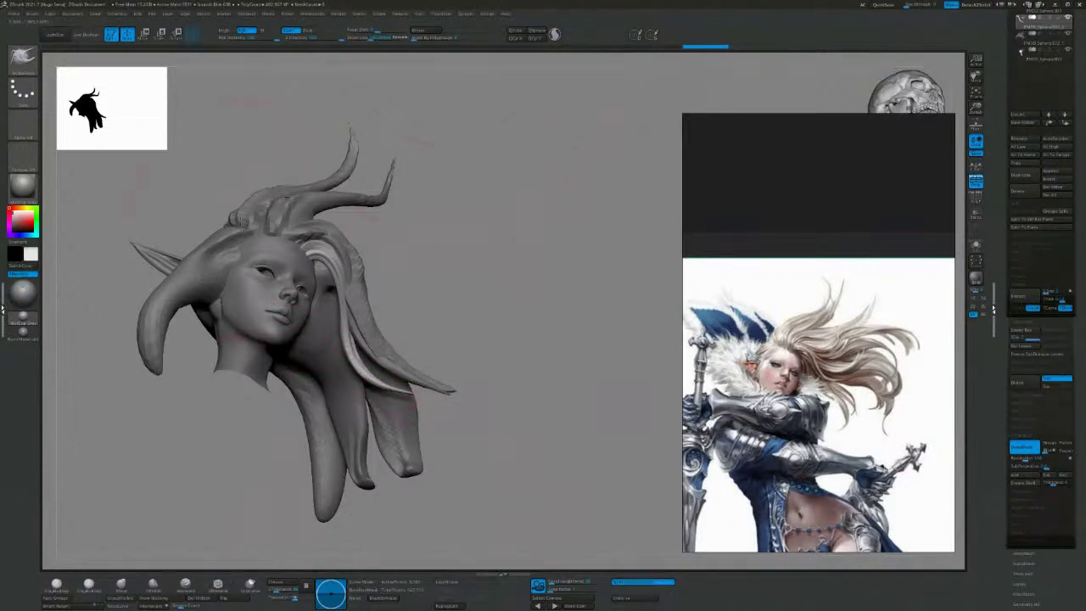
mouse_move(486, 323)
left_mouse_down()
mouse_move(444, 381)
mouse_move(385, 389)
mouse_move(368, 367)
left_mouse_up()
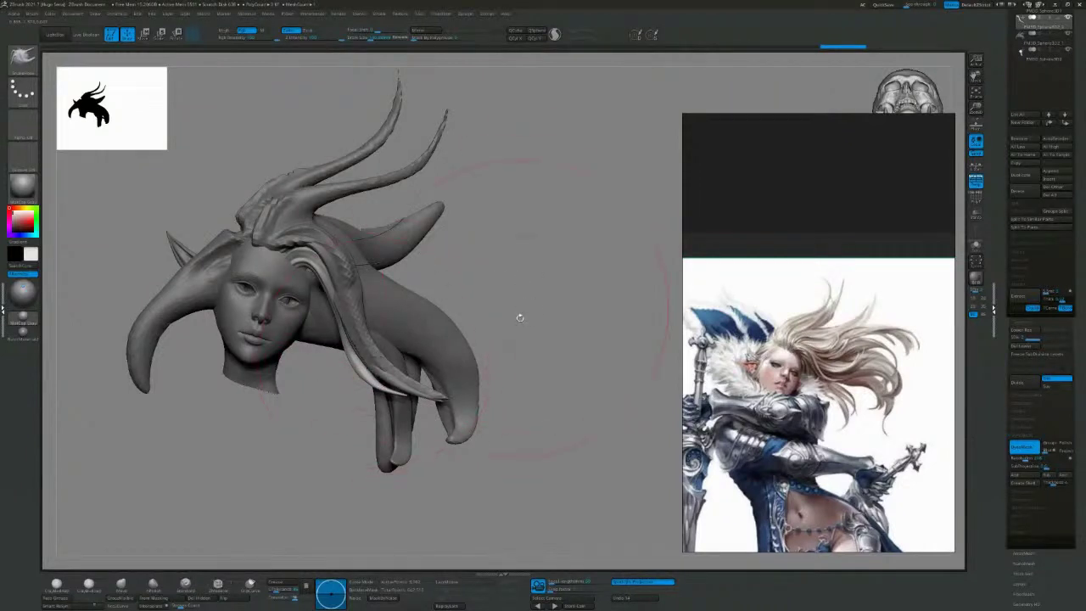
left_click_drag(520, 319, 371, 276)
Duplicate the reshaped strand again and shift the new copy inward beneath the existing side locks.
key("w")
left_click(1020, 175)
key("Down")
left_click_drag(475, 276, 417, 329)
left_click_drag(533, 320, 594, 292)
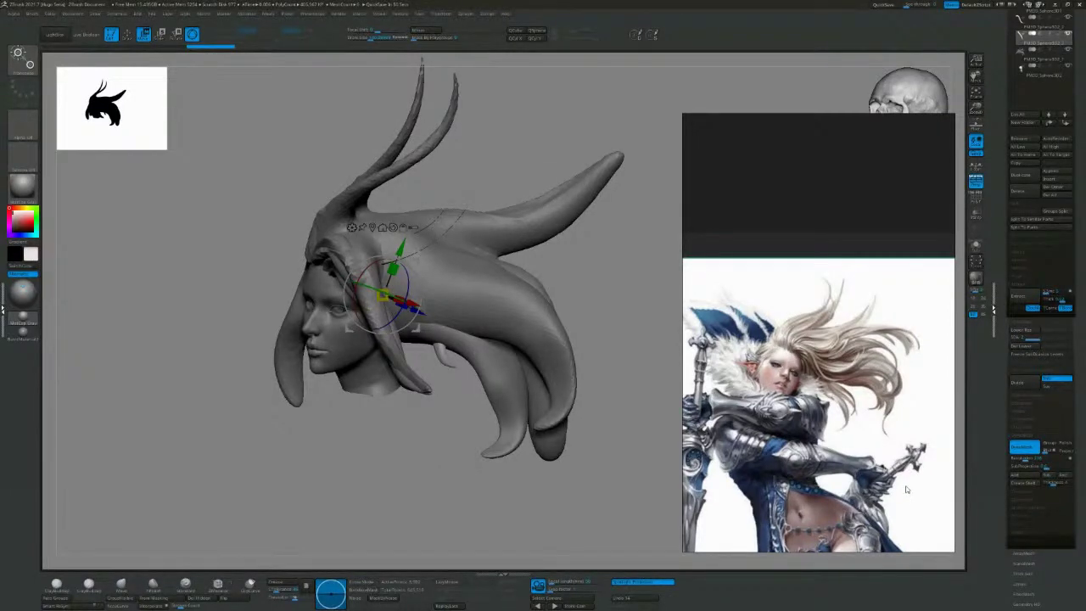
Hide the large main hair mass so the face and side strands are unobstructed.
left_click_drag(254, 411, 378, 397)
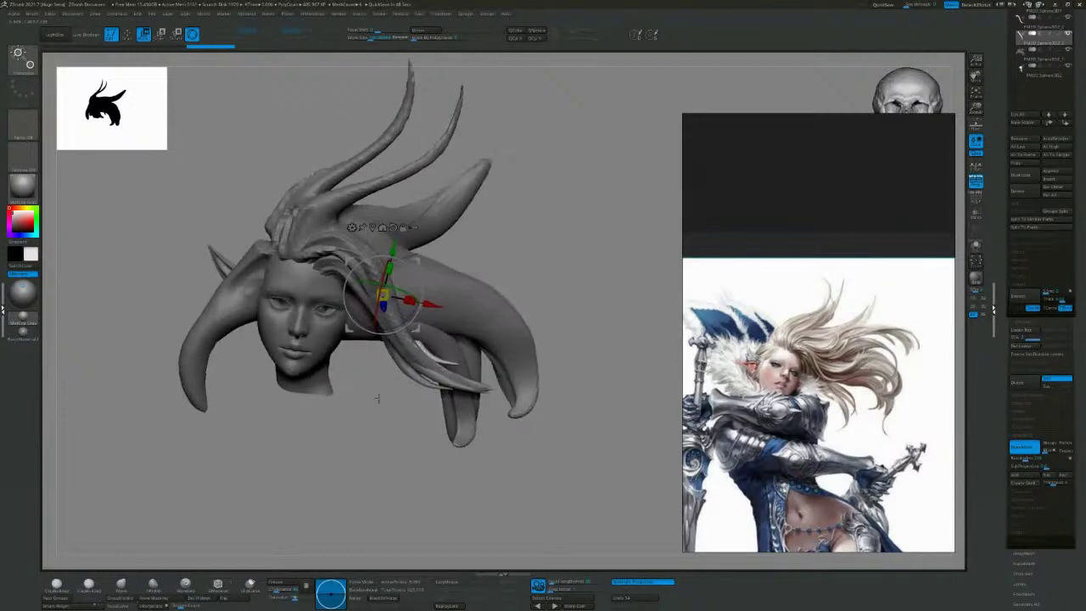
left_click(1069, 53)
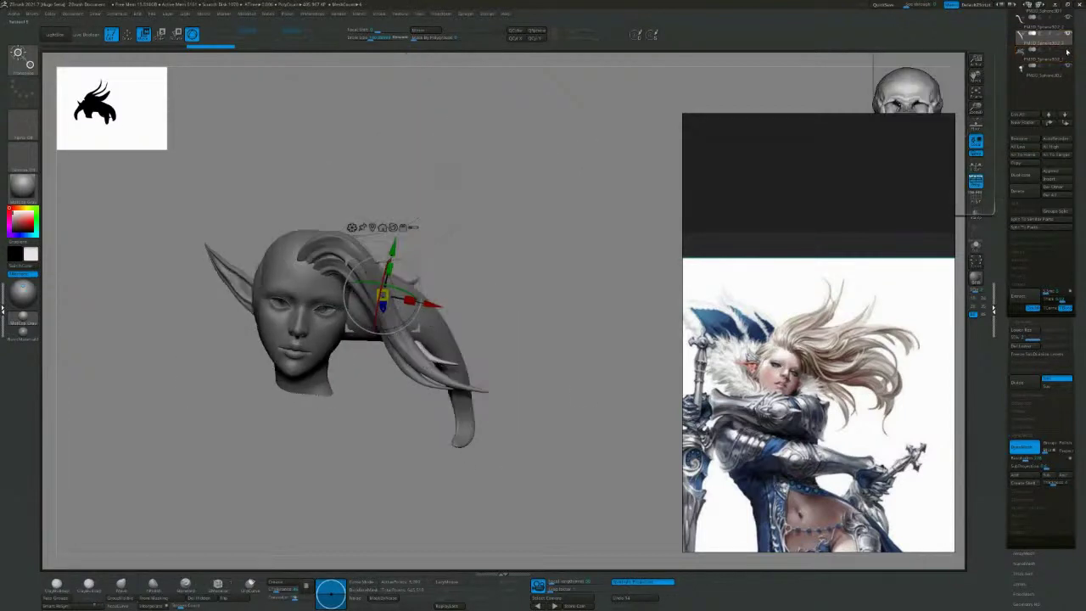
left_click(298, 327, "alt")
Rotate and move the newest strand so it hangs downward from the temple beside the cheek.
left_click_drag(517, 340, 466, 280)
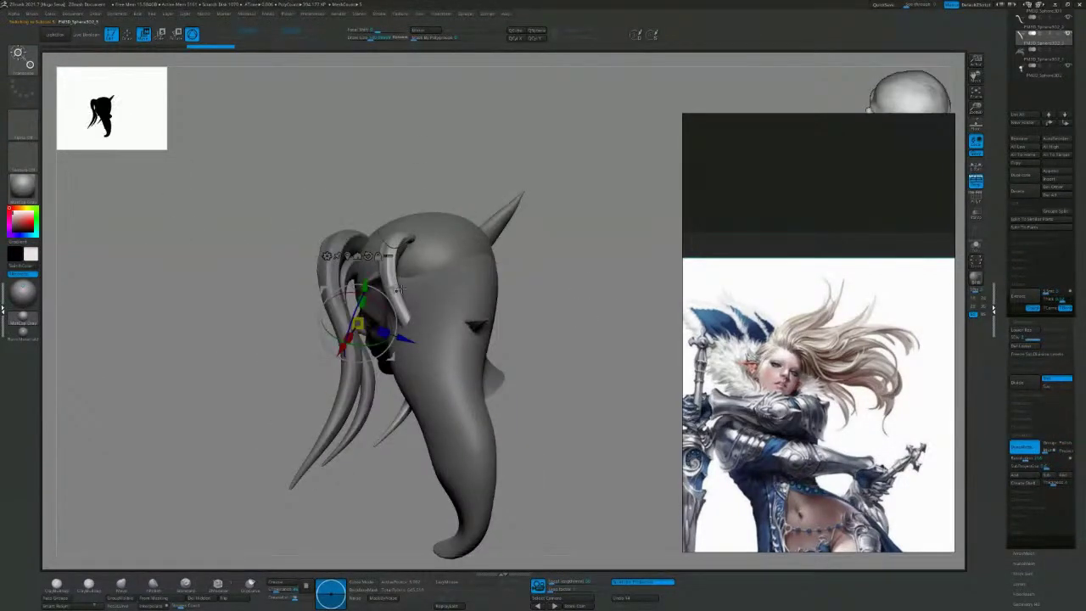
key("q")
mouse_move(611, 311)
left_mouse_down()
mouse_move(623, 281)
mouse_move(611, 238)
mouse_move(512, 238)
left_mouse_up()
key("w")
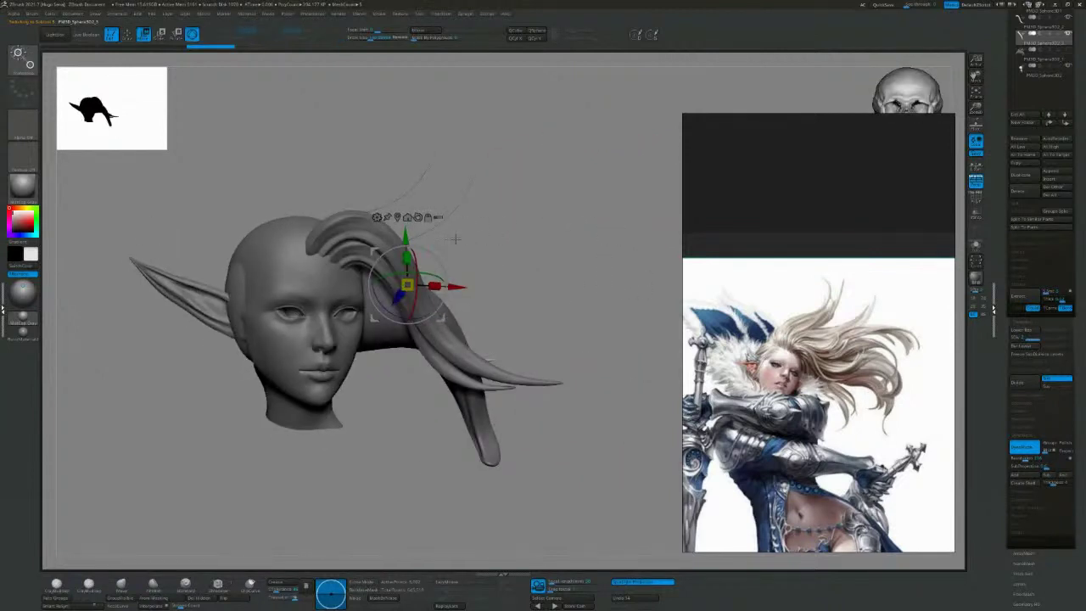
left_click_drag(444, 249, 420, 358)
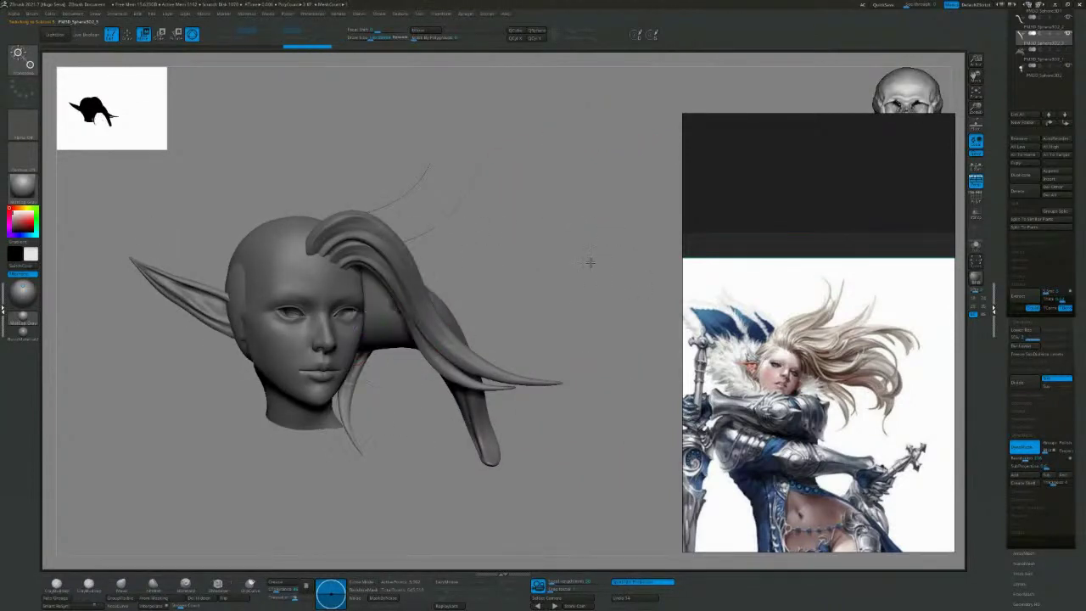
left_click_drag(589, 262, 558, 268)
left_click_drag(415, 314, 382, 360)
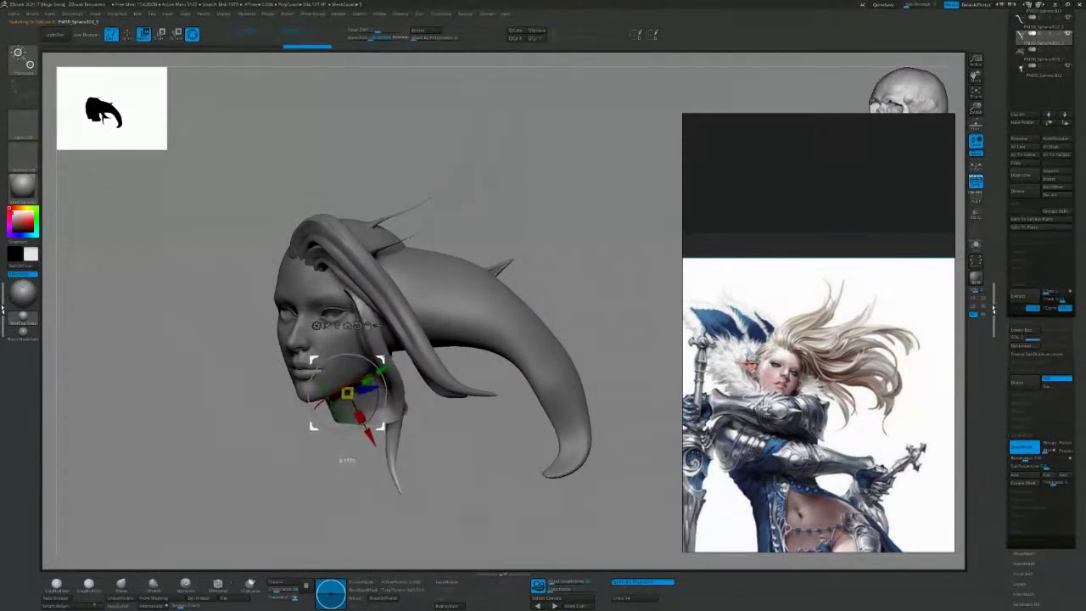
left_click_drag(477, 448, 510, 384)
Reshape the hanging strand with brush strokes so it follows the cheek and its tip sweeps outward below the jaw.
key("b")
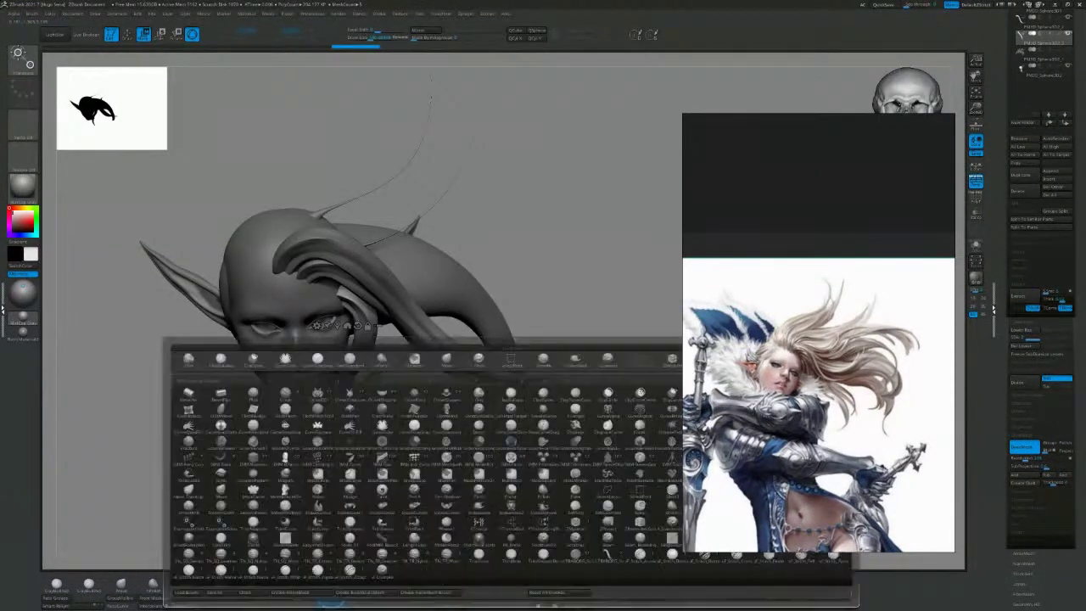
key("v")
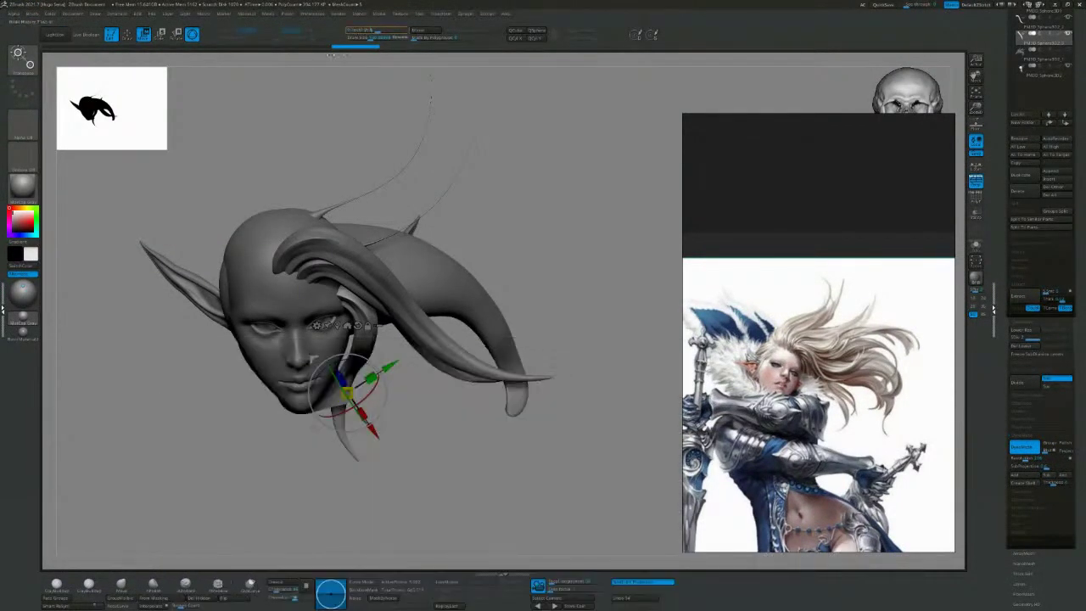
left_click_drag(426, 465, 376, 294)
left_click(128, 36)
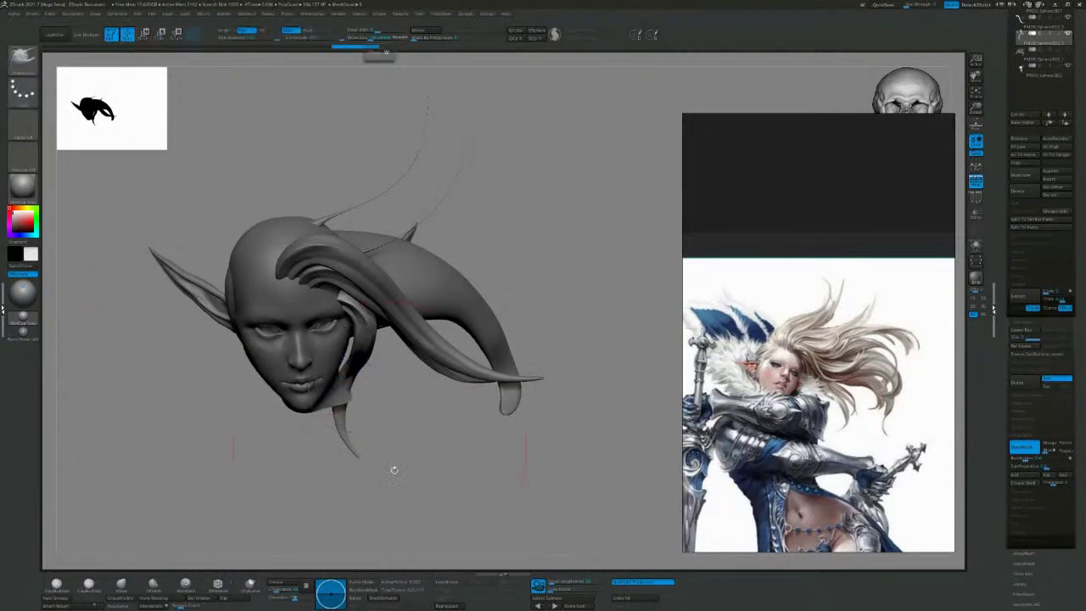
mouse_move(439, 501)
left_mouse_down()
mouse_move(556, 274)
mouse_move(364, 280)
mouse_move(372, 316)
mouse_move(349, 357)
left_mouse_up()
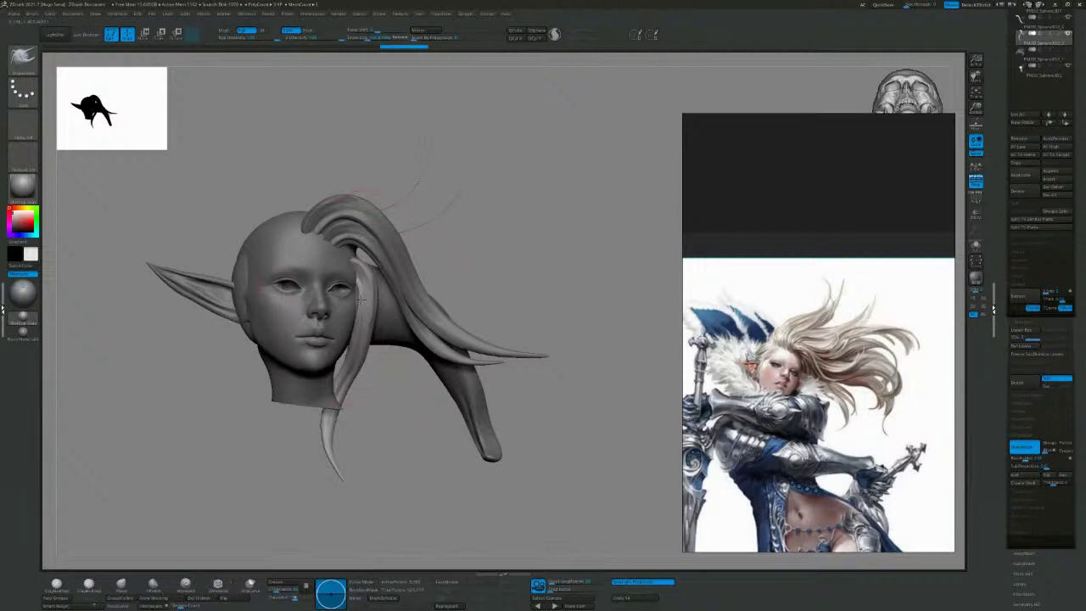
left_click_drag(385, 438, 380, 427)
left_click_drag(329, 452, 365, 448)
left_click_drag(372, 357, 356, 365)
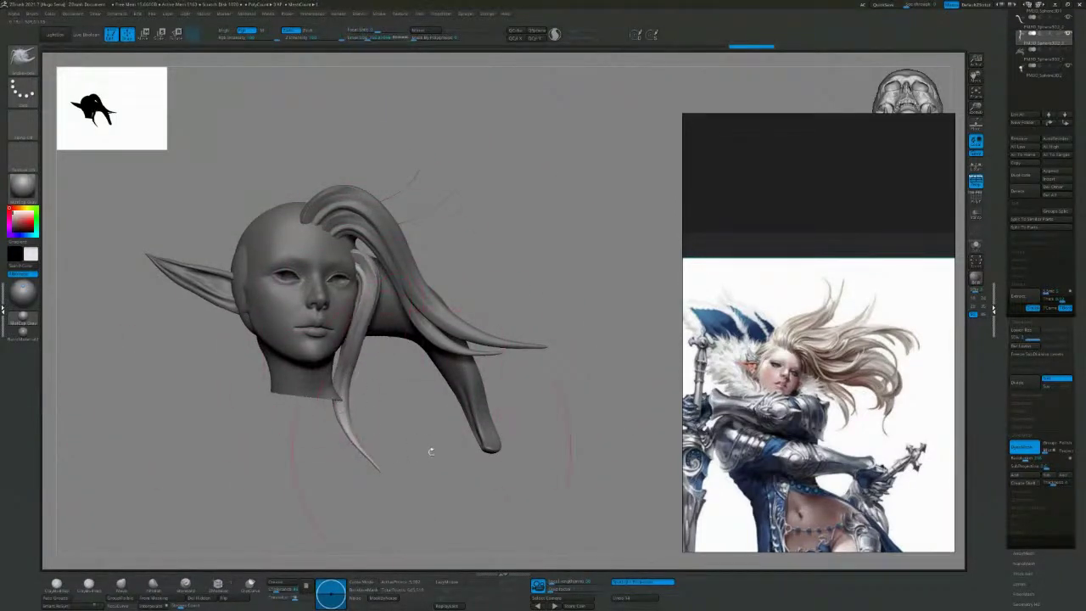
Refine the hanging strand's middle and tip from the three-quarter view so it curves smoothly past the neck.
left_click_drag(431, 451, 396, 472)
mouse_move(359, 417)
left_mouse_down()
mouse_move(381, 418)
mouse_move(375, 434)
left_mouse_up()
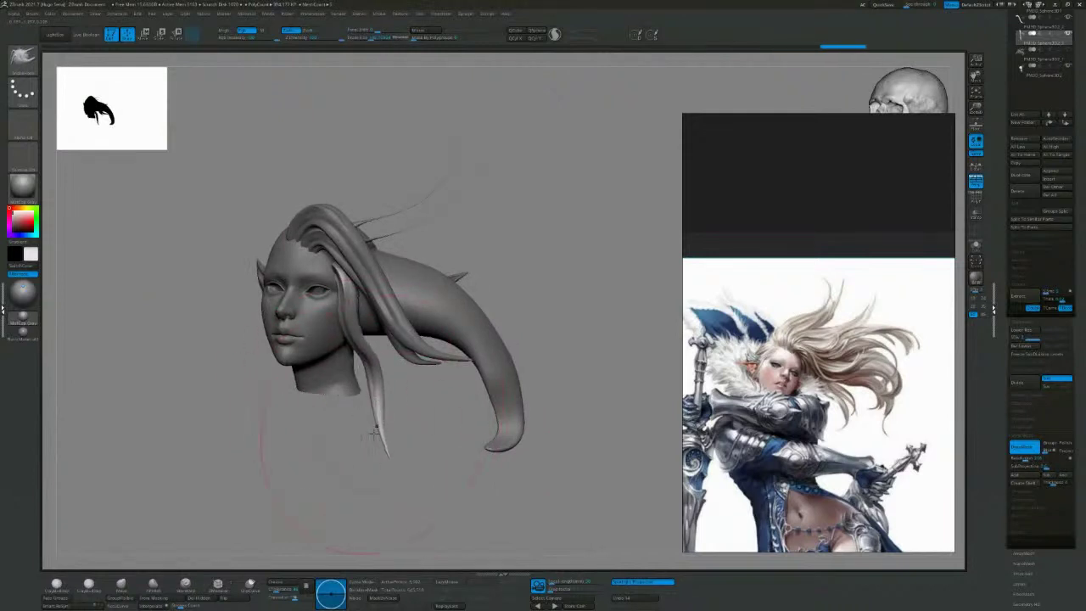
left_click_drag(382, 477, 320, 468)
left_click_drag(356, 364, 346, 359)
left_click_drag(322, 460, 388, 515)
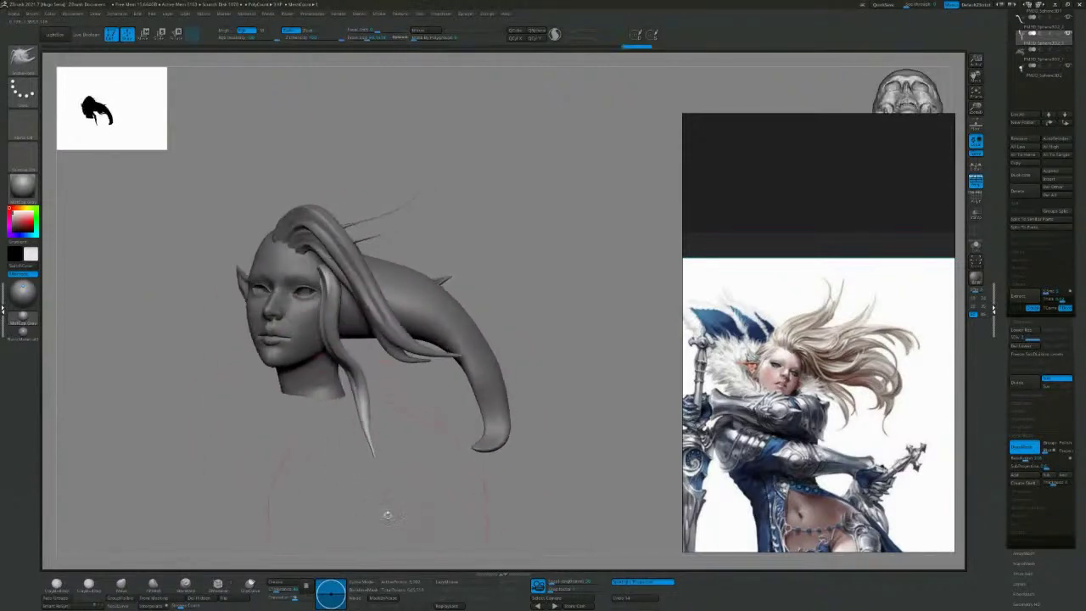
Switch to the Move brush, adjust its size and pull the hanging strand's lower end into a smoother taper.
key("b")
key("m")
key("v")
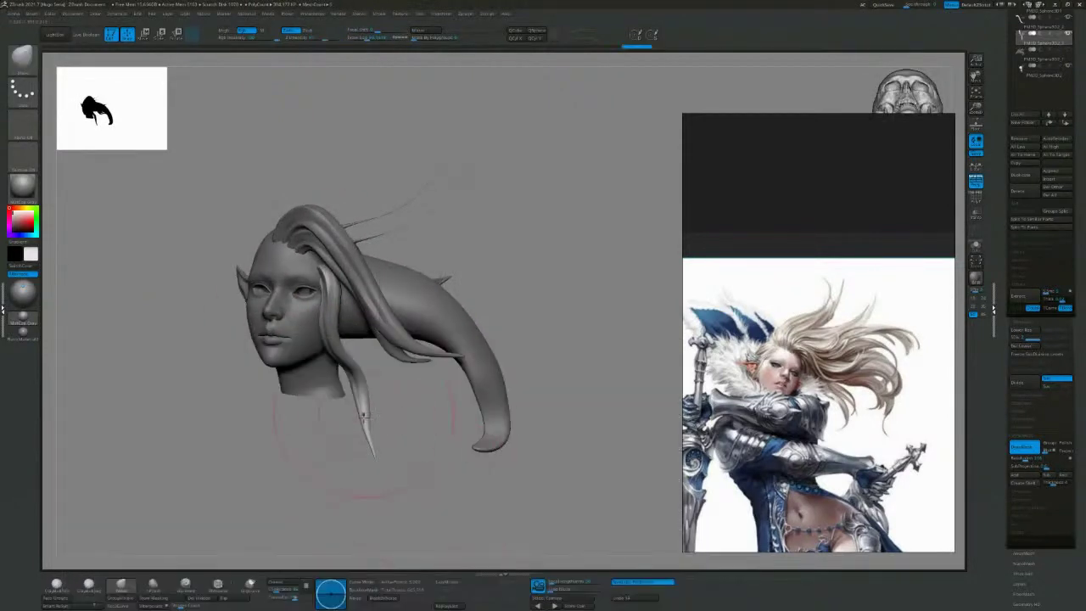
mouse_move(399, 431)
left_mouse_down()
mouse_move(368, 433)
mouse_move(360, 422)
left_mouse_up()
key("s")
mouse_move(364, 420)
left_mouse_down()
mouse_move(379, 417)
mouse_move(375, 487)
left_mouse_up()
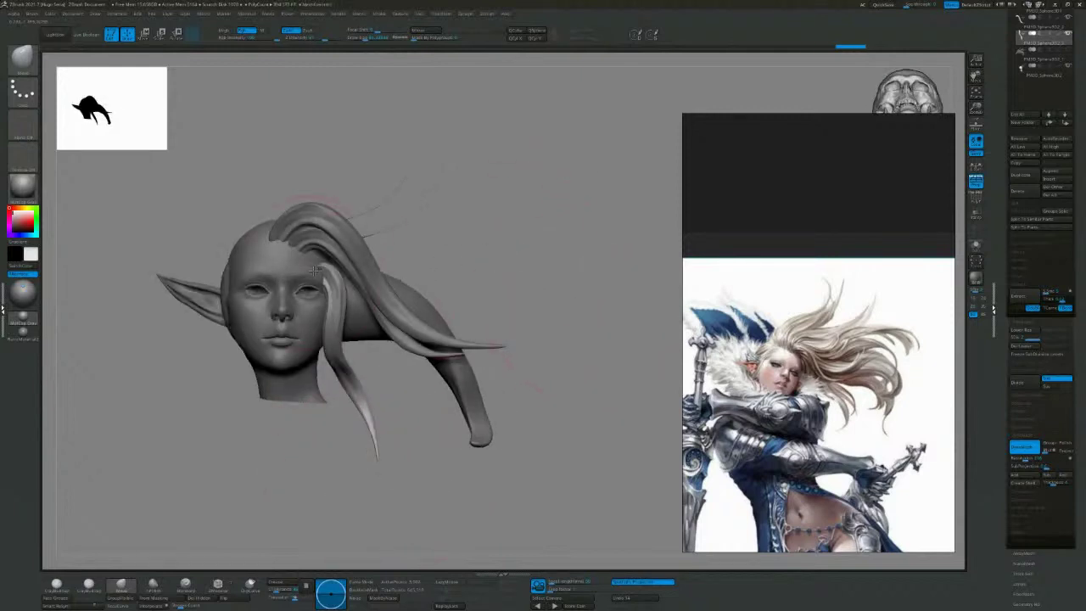
Nudge the hanging strand's root under the side locks and smooth its curve along the cheek and jaw with the Move brush.
left_click_drag(432, 229, 469, 233)
left_click_drag(331, 270, 337, 252)
left_click_drag(429, 199, 370, 202)
left_click_drag(336, 302, 352, 305)
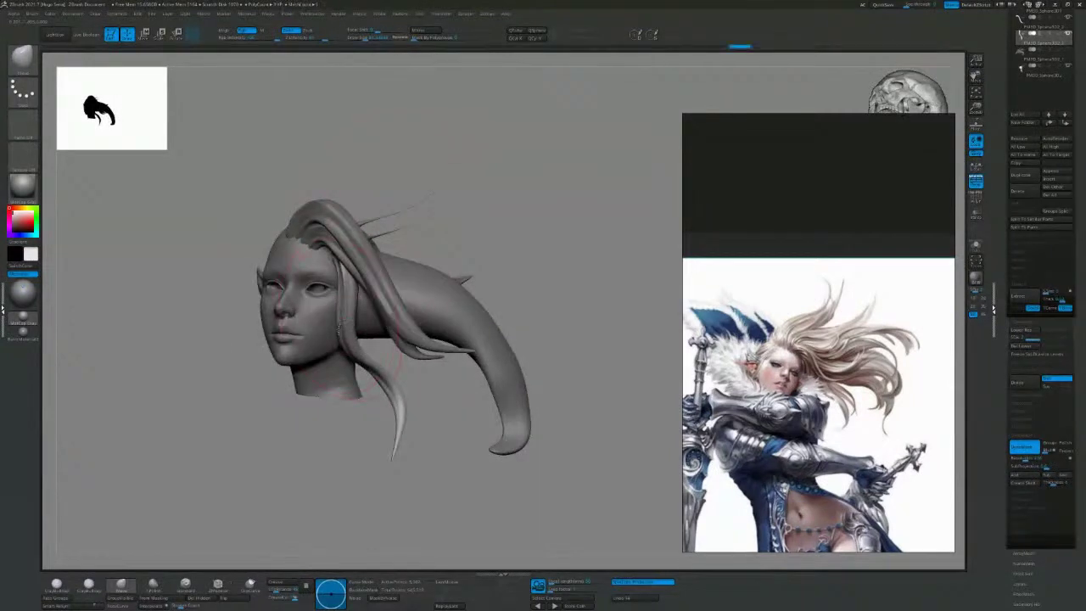
left_click_drag(349, 344, 358, 346)
left_click_drag(359, 365, 365, 369)
left_click_drag(445, 402, 489, 386)
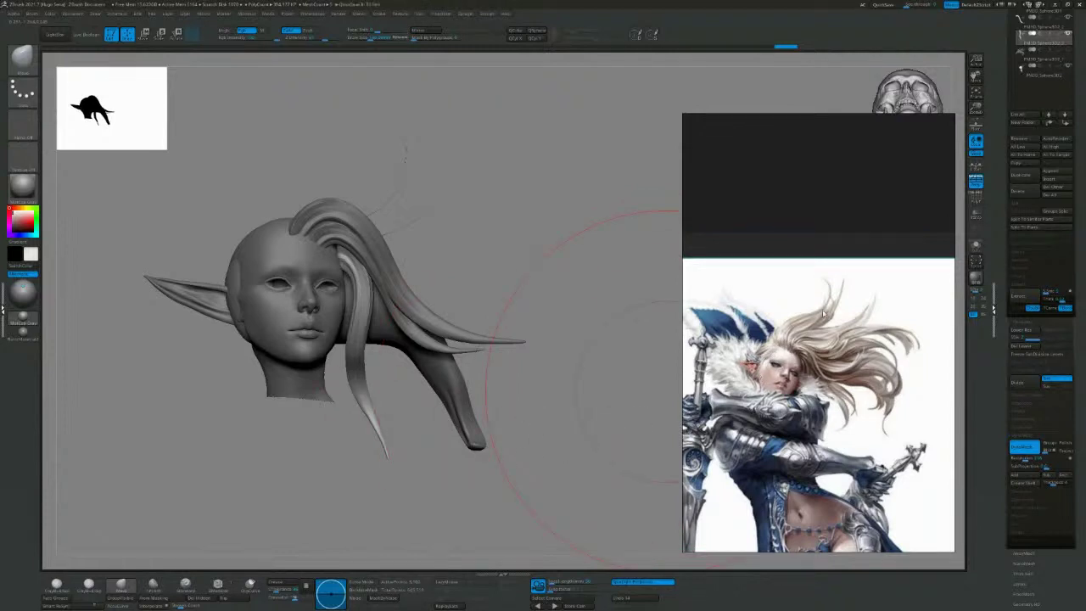
Mirror the hanging strand across the X axis, appending the copy as a new SubTool.
left_click(413, 32)
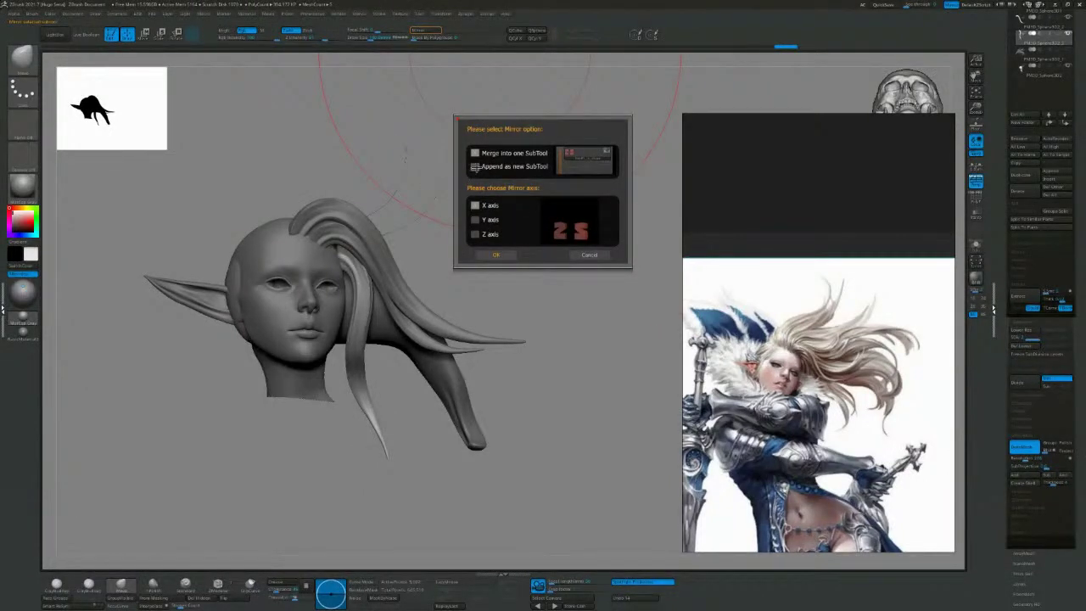
left_click(496, 255)
left_click_drag(555, 243, 170, 293)
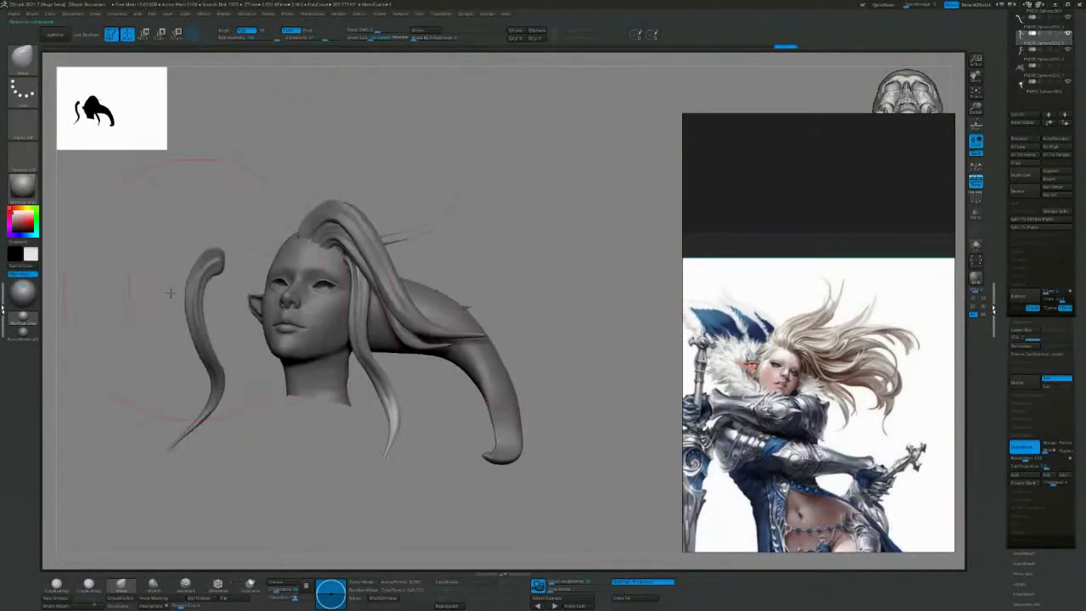
Select the mirrored hanging strand and move it in against the head beside the pointed ear.
left_click(196, 279, "alt")
left_click_drag(291, 179, 314, 238)
key("w")
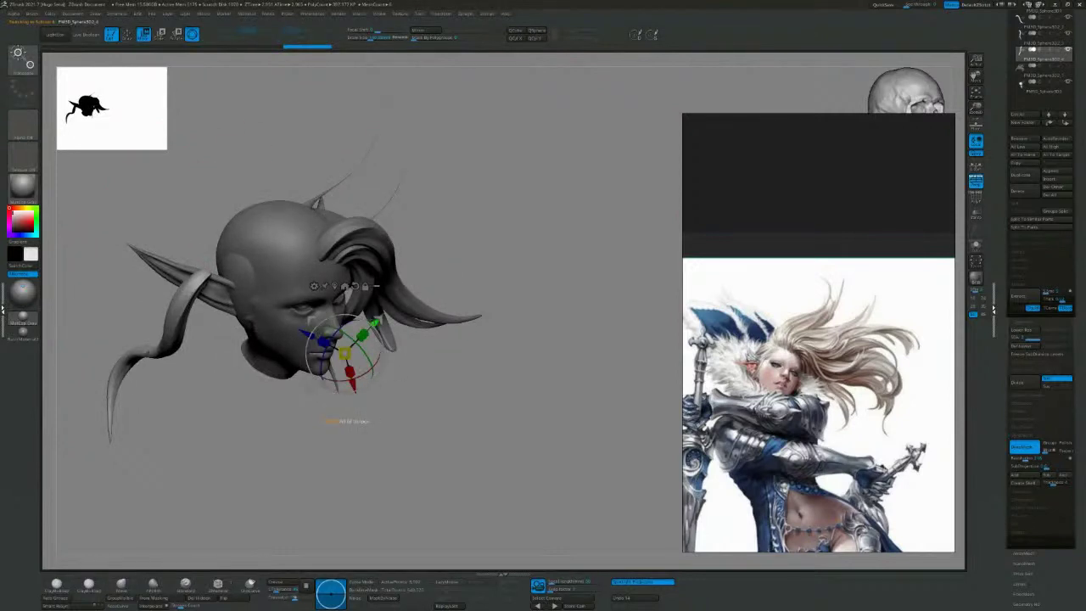
left_click(193, 293, "alt")
left_click_drag(227, 258, 297, 262)
left_click_drag(526, 308, 321, 303)
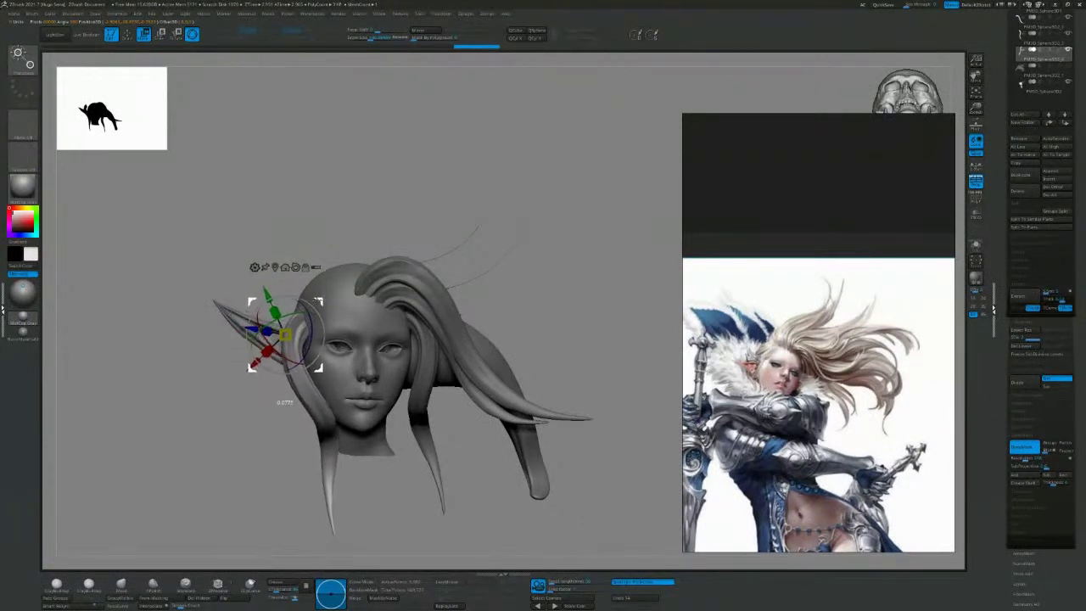
left_click_drag(136, 333, 397, 148)
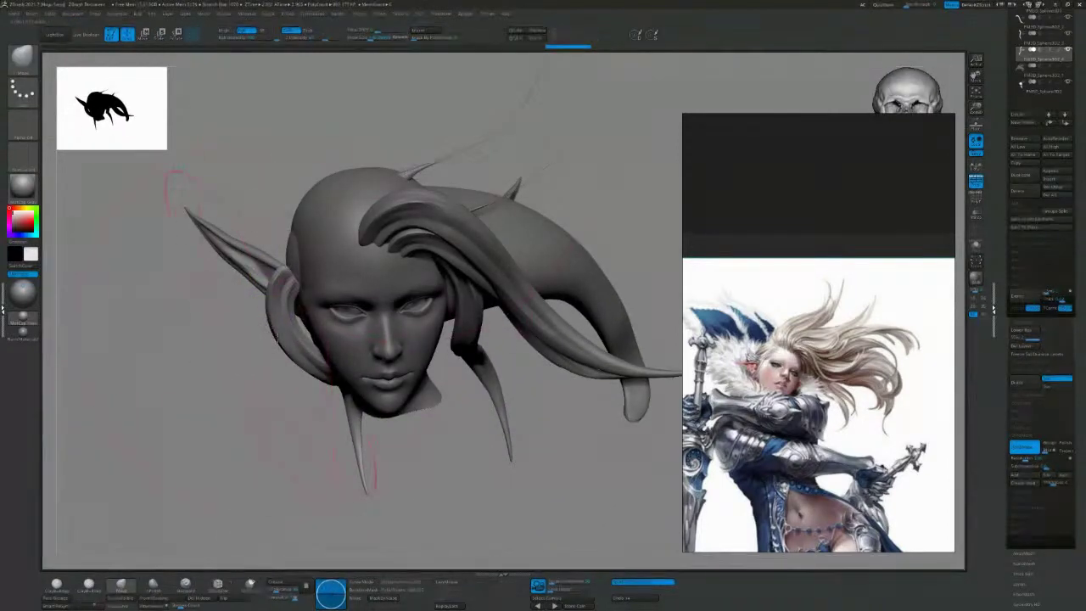
Rotate and shift the mirrored strand so its root sits at the temple in front of the ear.
left_click_drag(293, 269, 316, 266)
left_click_drag(138, 371, 312, 323)
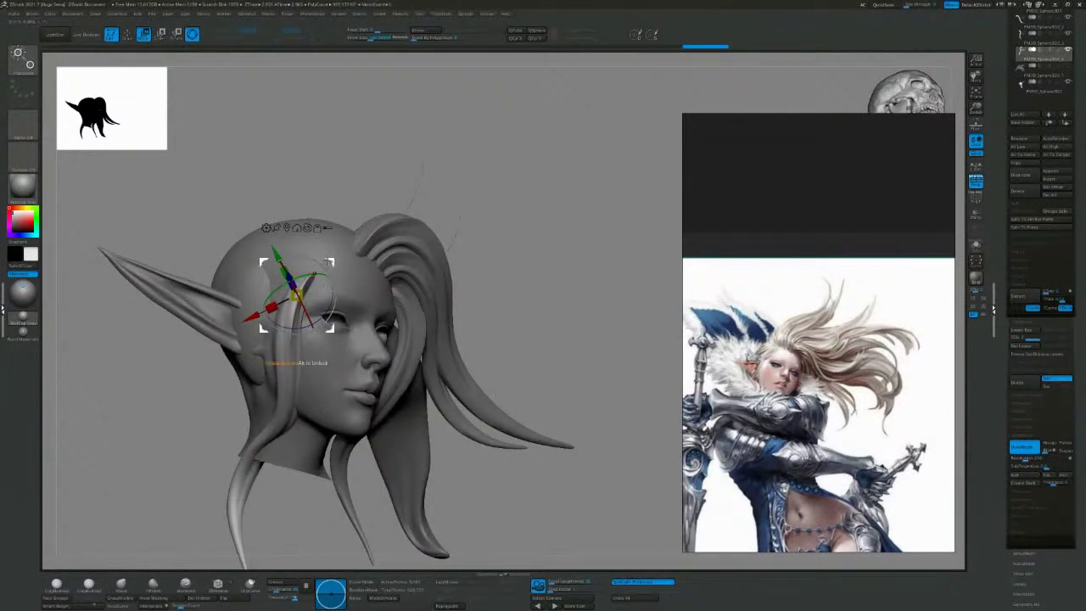
left_click_drag(328, 261, 293, 268)
left_click_drag(594, 273, 476, 270)
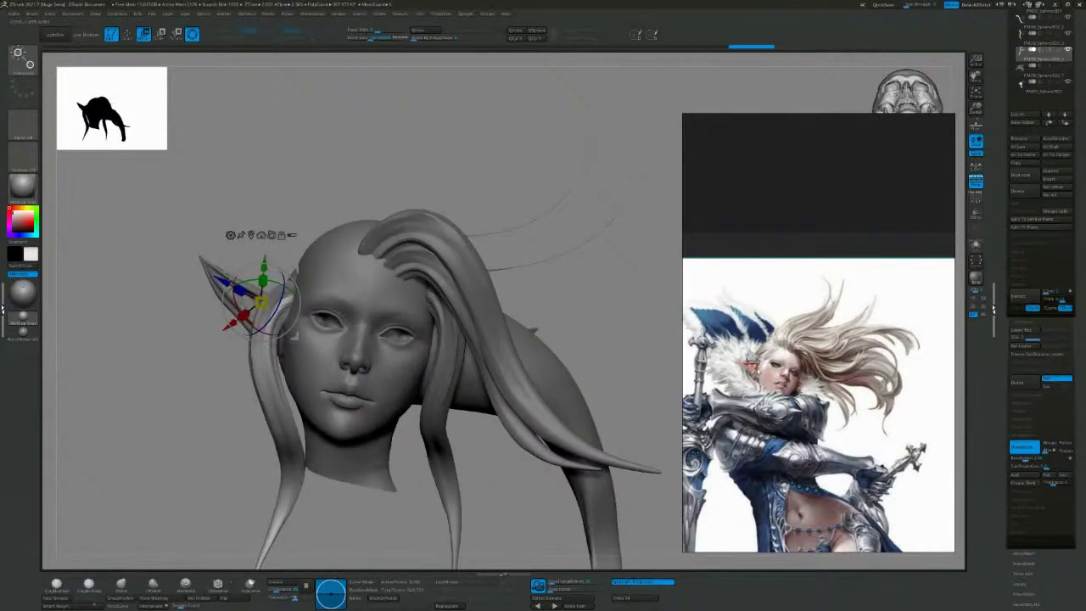
left_click_drag(149, 348, 256, 342)
left_click_drag(301, 304, 299, 317)
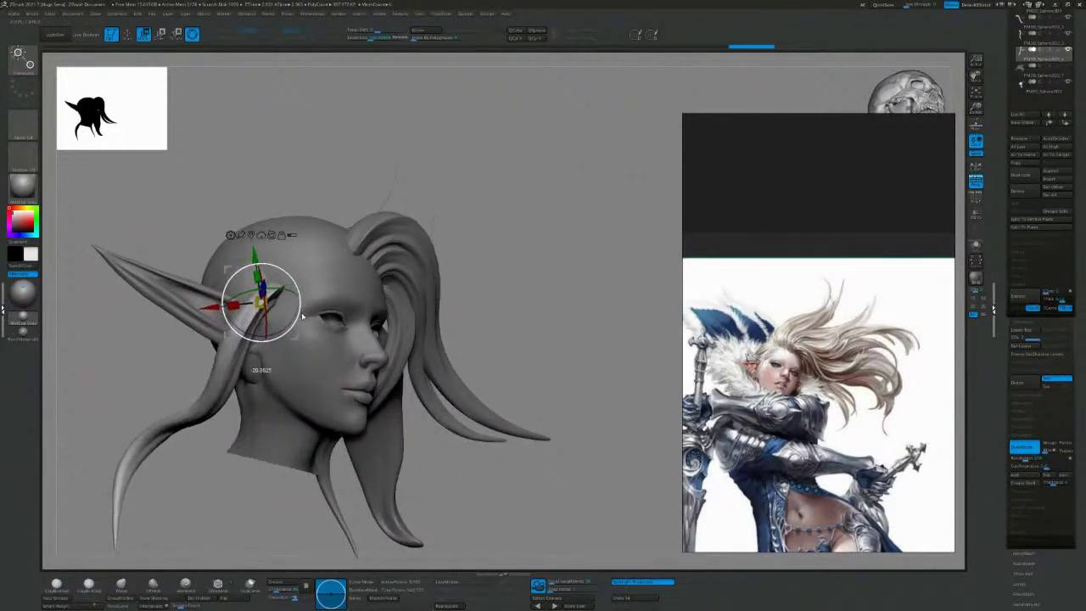
left_click_drag(508, 286, 542, 278, "alt")
Switch to the Snake Hook brush, adjust its size and pull the mirrored strand's middle in along the cheek.
key("b")
key("s")
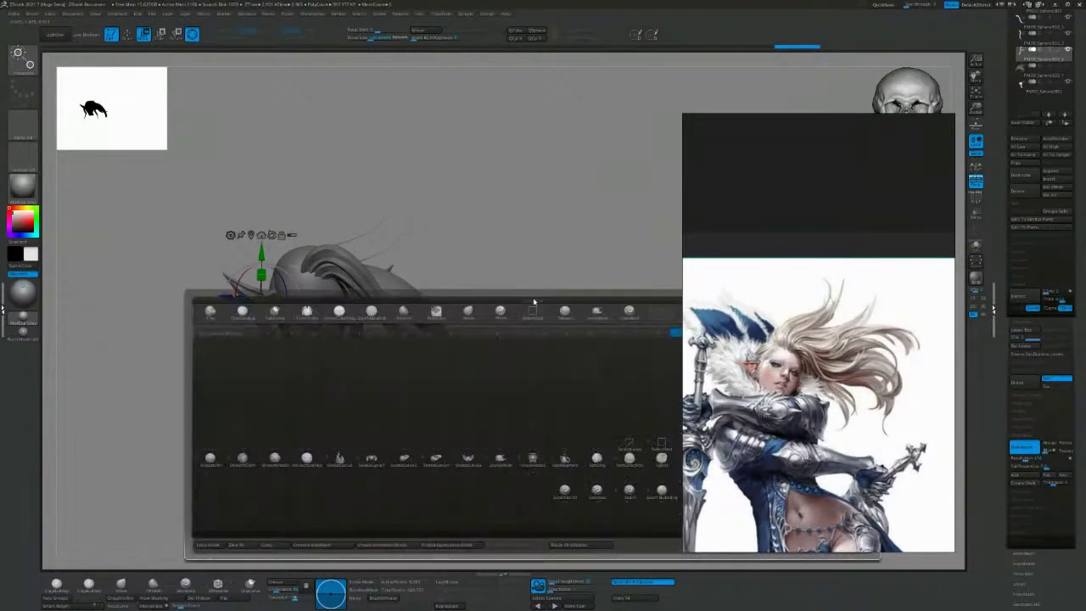
key("h")
key("s")
mouse_move(271, 362)
left_mouse_down()
mouse_move(294, 366)
mouse_move(290, 391)
mouse_move(307, 367)
left_mouse_up()
key("s")
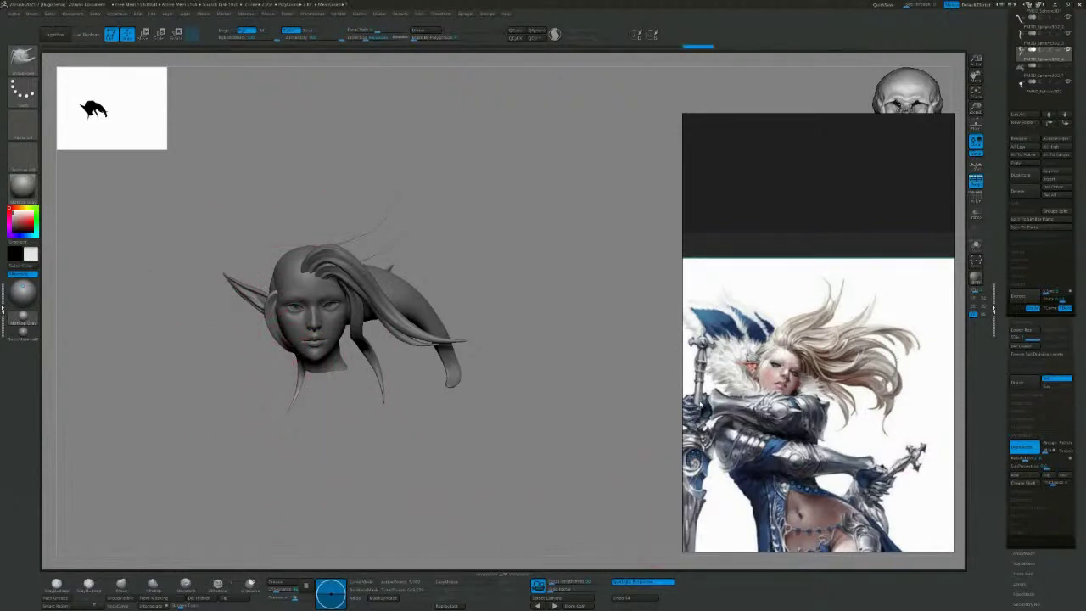
Draw a new thick hair tube sweeping out from the crown with the CurveTube brush and delete its guide curve.
left_click_drag(534, 288, 522, 227)
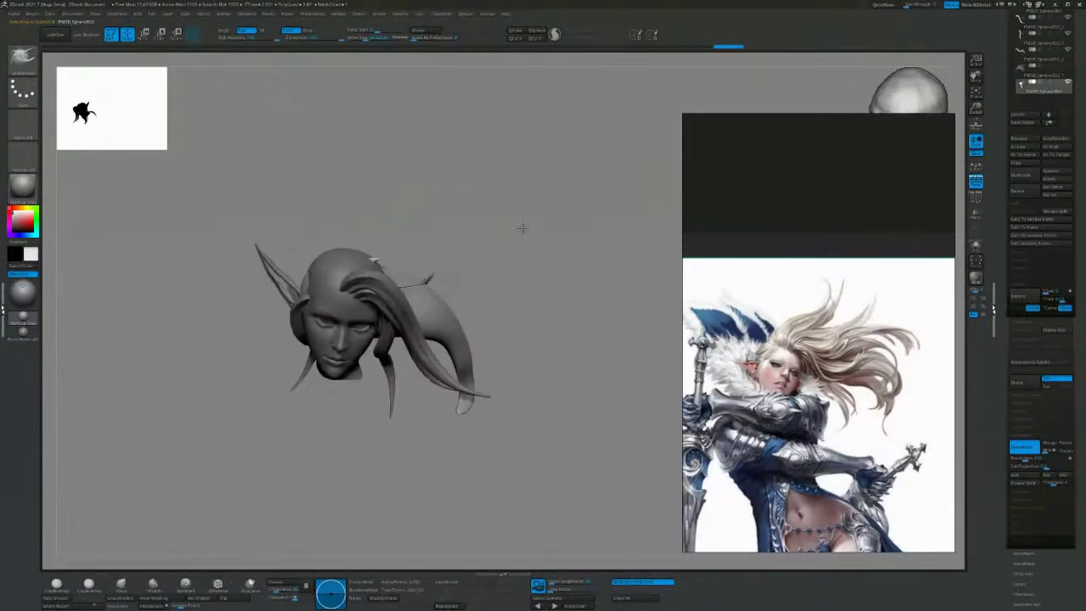
key("b")
key("c")
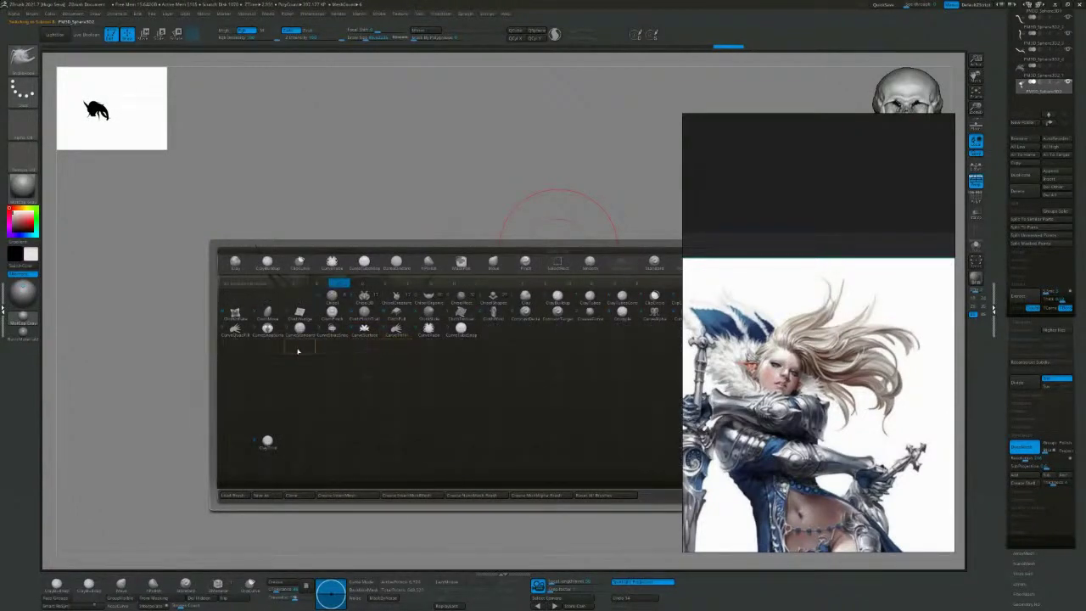
left_click(422, 329)
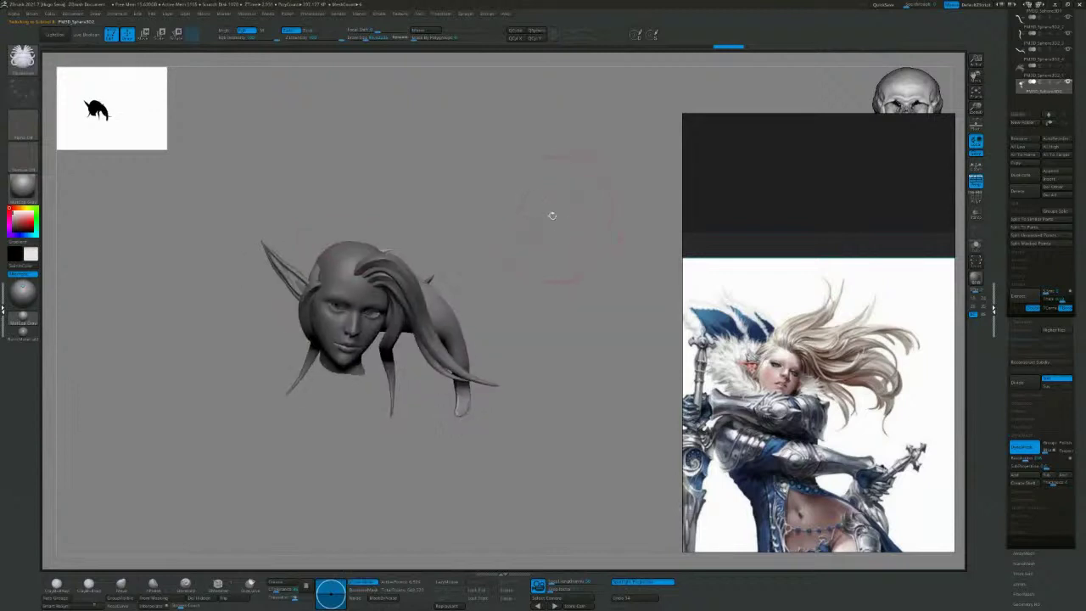
left_click_drag(487, 193, 492, 219)
key("s")
left_click_drag(364, 259, 360, 259)
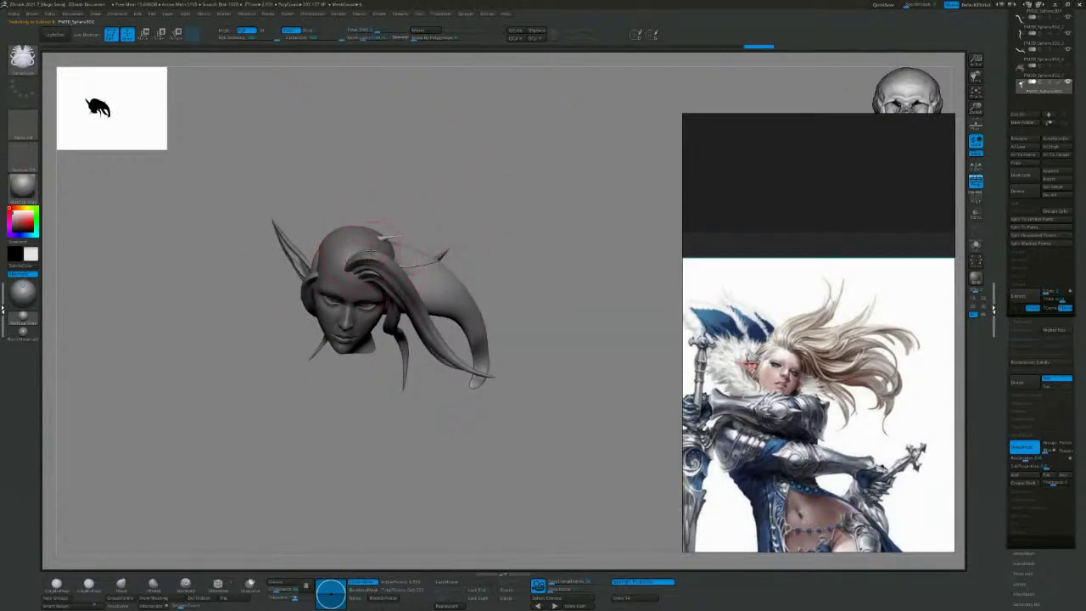
mouse_move(535, 219)
left_mouse_down()
mouse_move(509, 228)
mouse_move(478, 200)
left_mouse_up()
key("s")
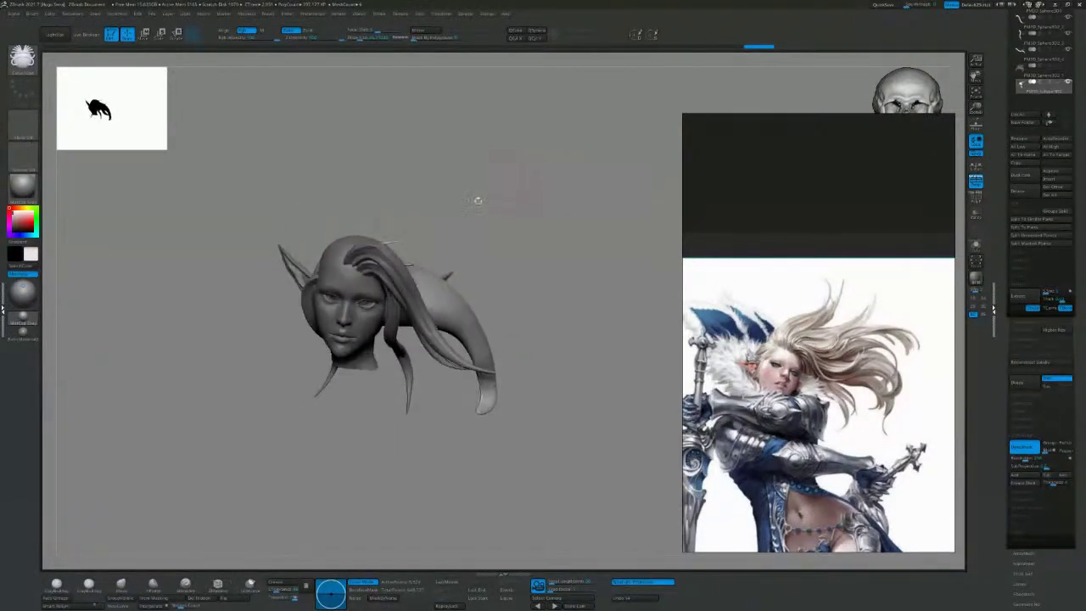
mouse_move(343, 253)
left_mouse_down()
mouse_move(553, 194)
mouse_move(569, 175)
left_mouse_up()
left_click_drag(594, 308, 610, 294)
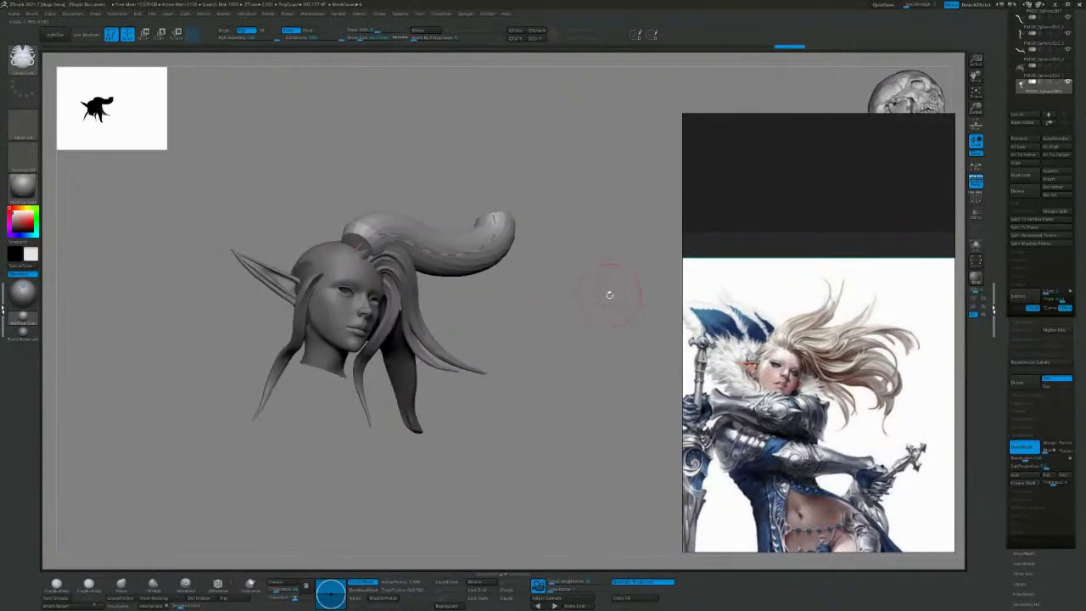
left_click(478, 583)
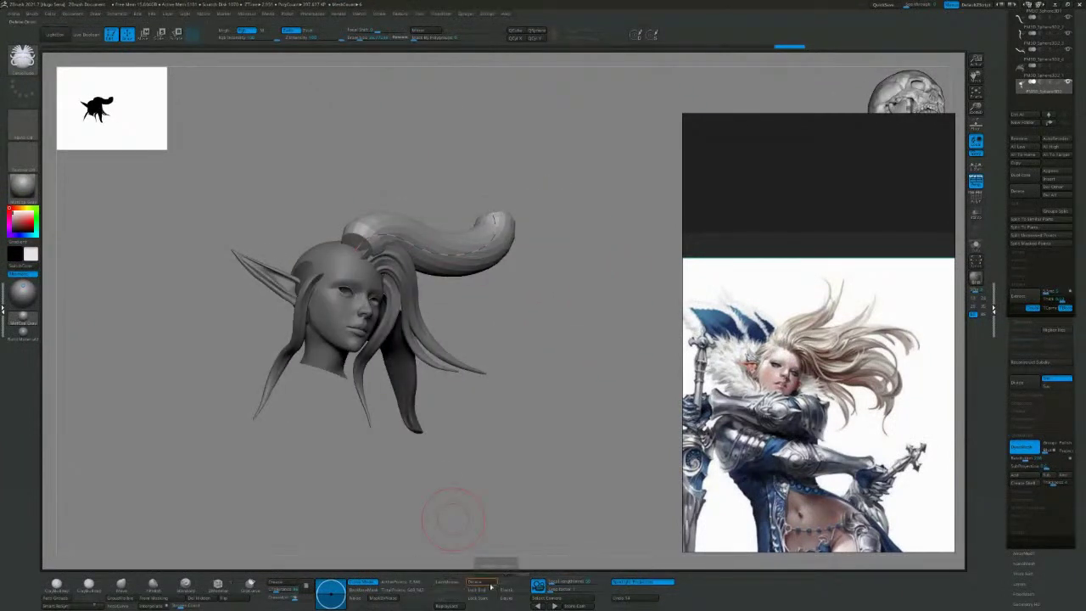
Smooth the new tube's end into a taper and reposition it over the crown with the Move brush.
left_click_drag(552, 293, 520, 354)
mouse_move(503, 182)
left_mouse_down("shift")
mouse_move(511, 178)
mouse_move(426, 217)
mouse_move(509, 193)
mouse_move(480, 208)
left_mouse_up("shift")
key("b")
key("m")
key("v")
mouse_move(545, 251)
left_mouse_down()
mouse_move(531, 207)
mouse_move(487, 198)
mouse_move(556, 243)
mouse_move(475, 314)
mouse_move(430, 327)
mouse_move(412, 319)
left_mouse_up()
Bend the crown strand into an S-curve over the side locks with the Snake Hook brush, its tip sweeping upward.
key("b")
key("s")
key("h")
left_click_drag(466, 348, 431, 318)
mouse_move(497, 305)
left_mouse_down()
mouse_move(433, 326)
mouse_move(440, 319)
left_mouse_up()
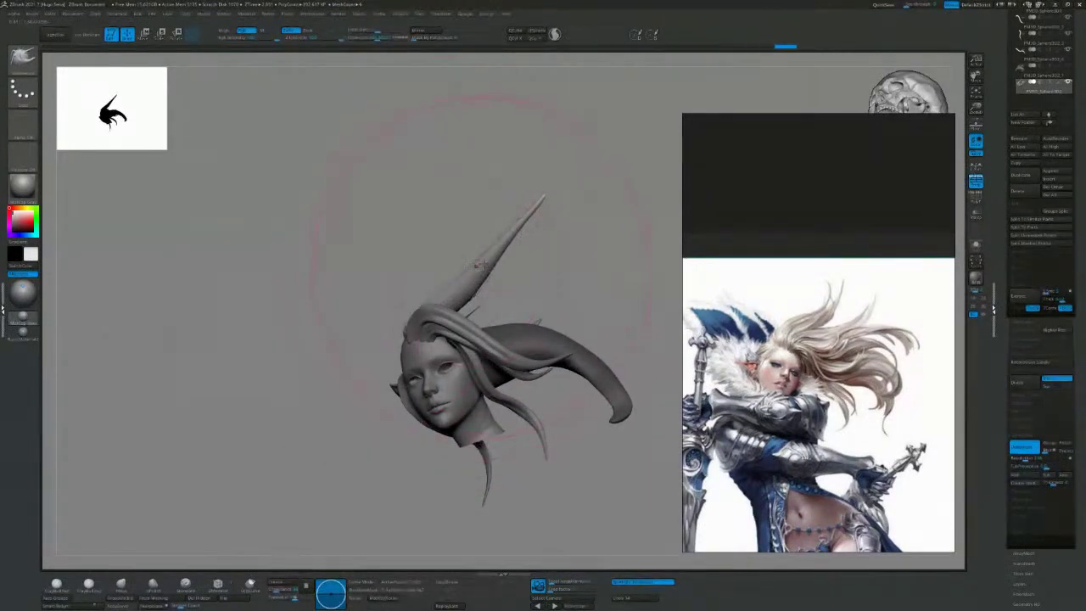
mouse_move(495, 254)
left_mouse_down()
mouse_move(520, 270)
mouse_move(549, 253)
left_mouse_up()
mouse_move(619, 264)
left_mouse_down()
mouse_move(635, 266)
mouse_move(592, 298)
left_mouse_up()
left_click_drag(456, 319, 451, 306)
left_click_drag(413, 336, 417, 346)
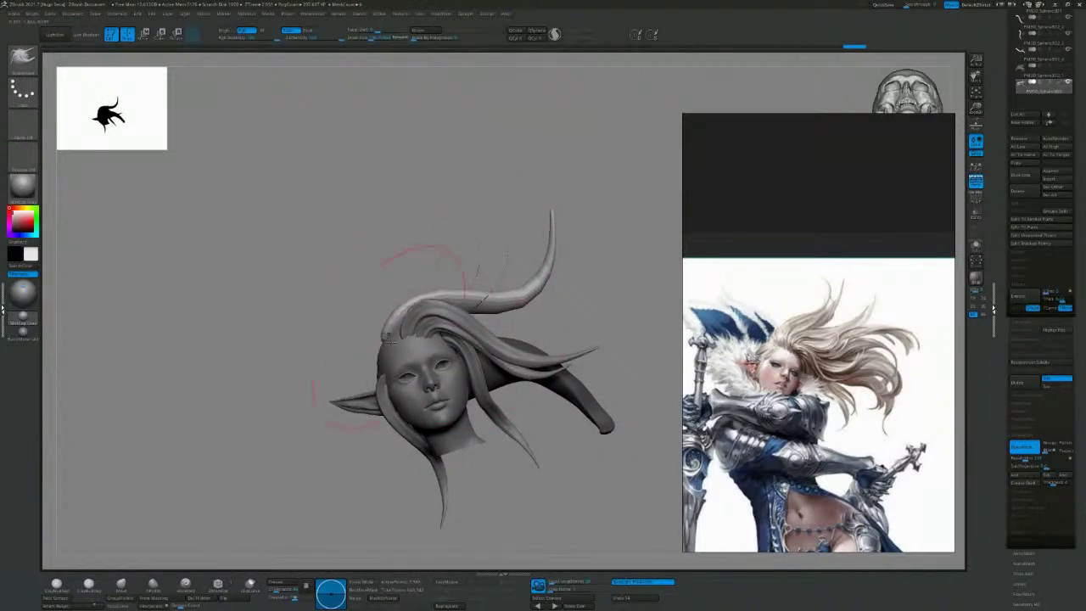
Pull the crown strand's root closer onto the top of the head, working from the back view.
left_click_drag(608, 297, 615, 270)
left_click_drag(476, 335, 528, 339)
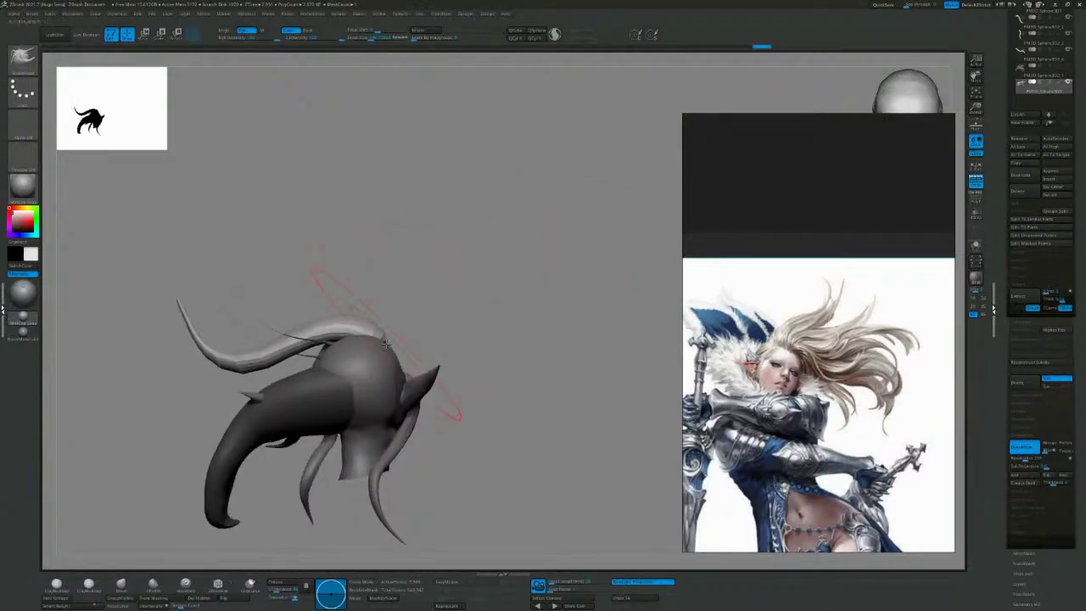
left_click_drag(389, 342, 372, 338)
key("s")
left_click_drag(346, 334, 328, 329)
left_click_drag(393, 300, 469, 249, "alt")
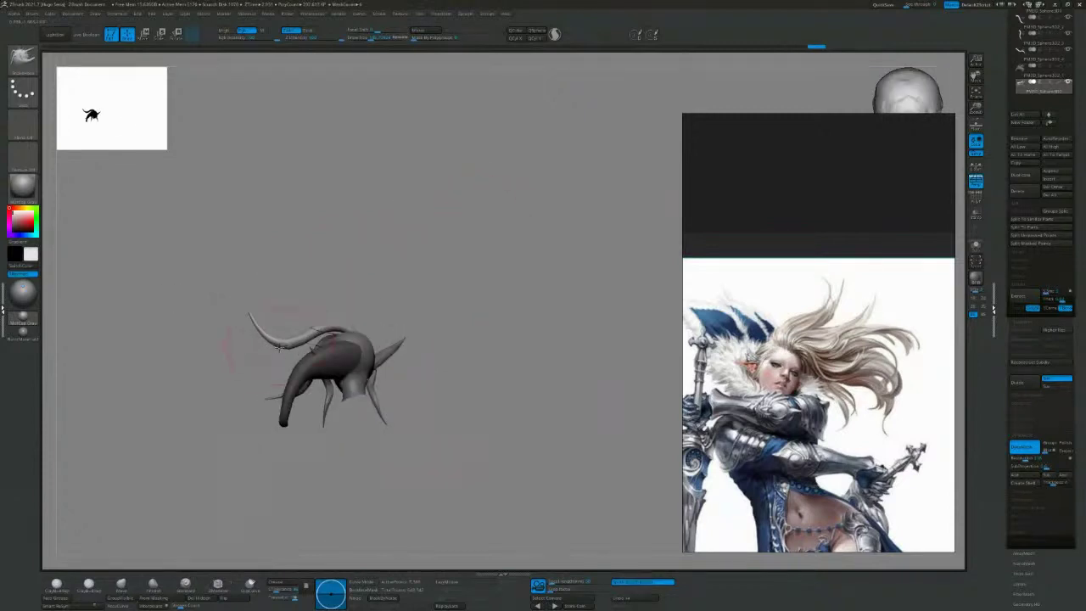
left_click_drag(372, 259, 428, 249, "alt")
Try to stretch the crown strand into a long trailing lock beyond the side hair and reshape its end.
mouse_move(326, 335)
left_mouse_down()
mouse_move(301, 318)
mouse_move(279, 359)
mouse_move(225, 387)
mouse_move(266, 427)
mouse_move(382, 322)
mouse_move(485, 296)
mouse_move(563, 328)
mouse_move(584, 365)
left_mouse_up()
left_click_drag(596, 427, 618, 388, "alt")
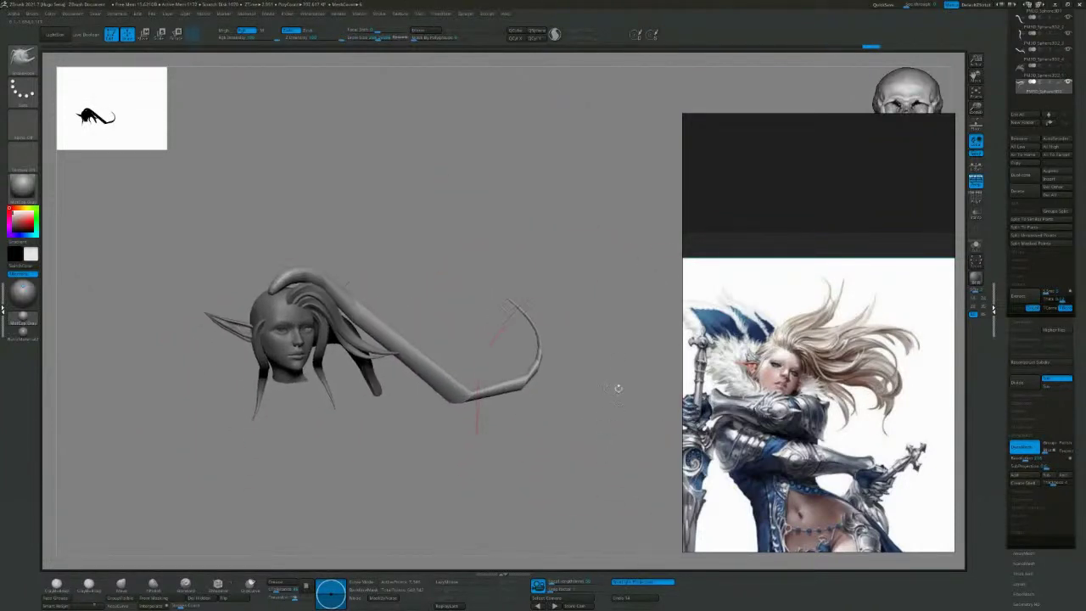
mouse_move(509, 465)
left_mouse_down()
mouse_move(498, 439)
mouse_move(450, 400)
left_mouse_up()
mouse_move(406, 325)
left_mouse_down()
mouse_move(509, 340)
mouse_move(560, 365)
mouse_move(484, 413)
mouse_move(428, 381)
mouse_move(473, 413)
mouse_move(457, 411)
mouse_move(478, 453)
mouse_move(517, 381)
mouse_move(491, 382)
mouse_move(599, 327)
mouse_move(531, 339)
left_mouse_up()
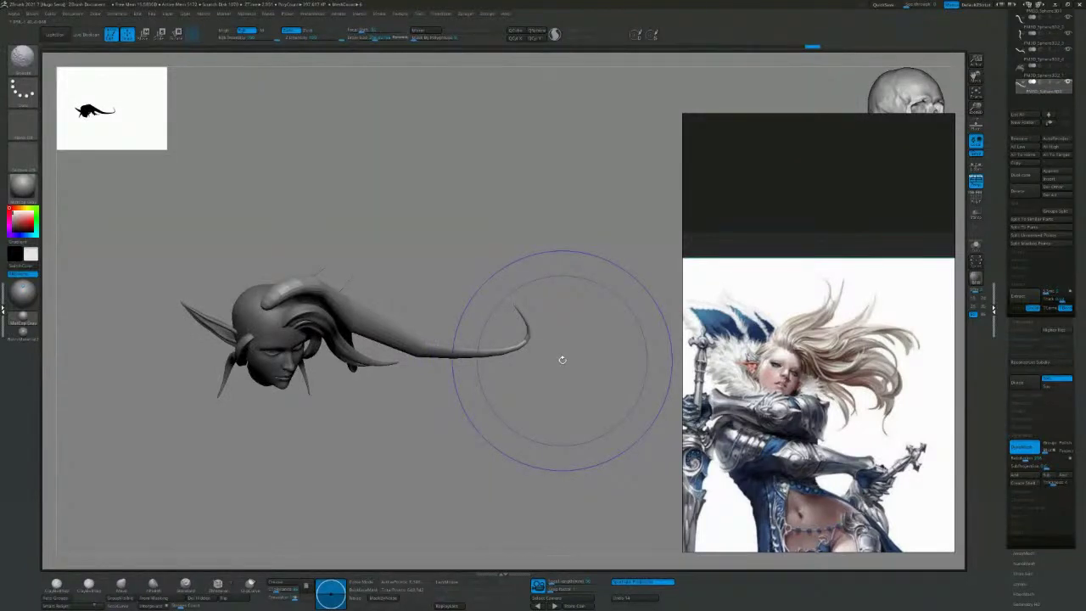
mouse_move(527, 329)
left_mouse_down()
mouse_move(432, 336)
mouse_move(499, 334)
mouse_move(450, 333)
left_mouse_up()
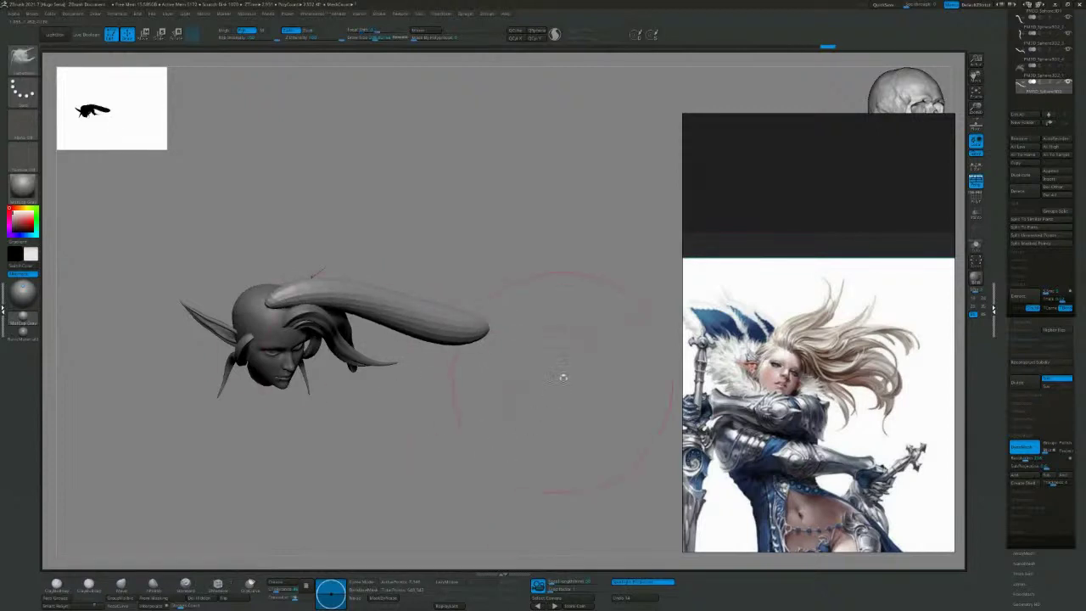
mouse_move(560, 376)
left_mouse_down()
mouse_move(577, 286)
mouse_move(610, 316)
mouse_move(589, 371)
mouse_move(583, 356)
left_mouse_up()
Undo the last reshaping strokes on the crown strand's far end.
key("ctrl+z")
key("ctrl+z")
key("ctrl+z")
key("ctrl+z")
key("ctrl+z")
key("ctrl+z")
key("ctrl+z")
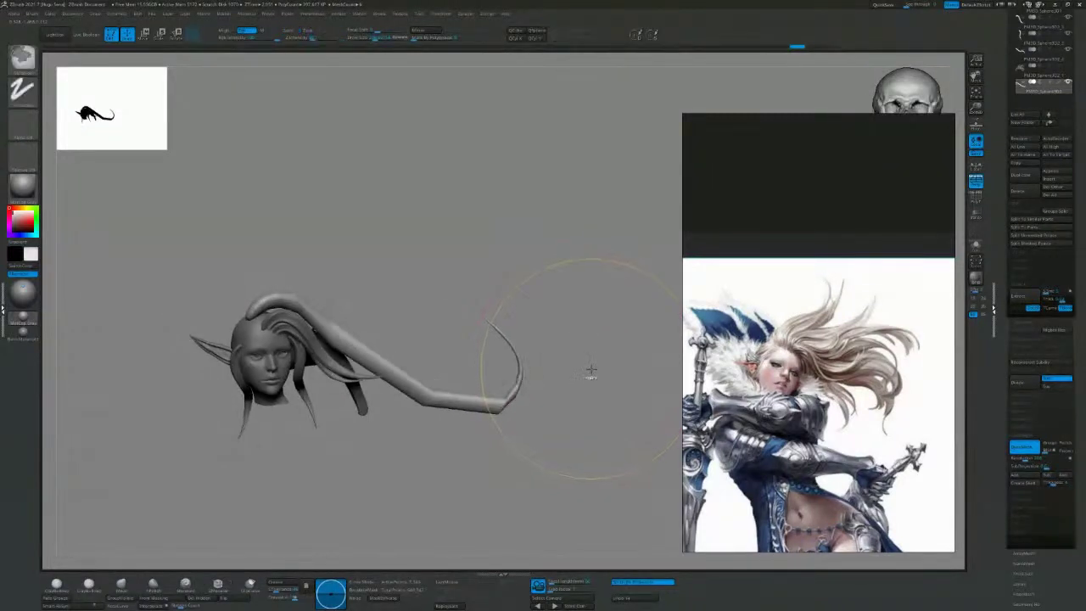
Try to pull the long strand's middle lower, undo that stroke and smooth its length and bend.
left_click_drag(344, 354, 420, 387)
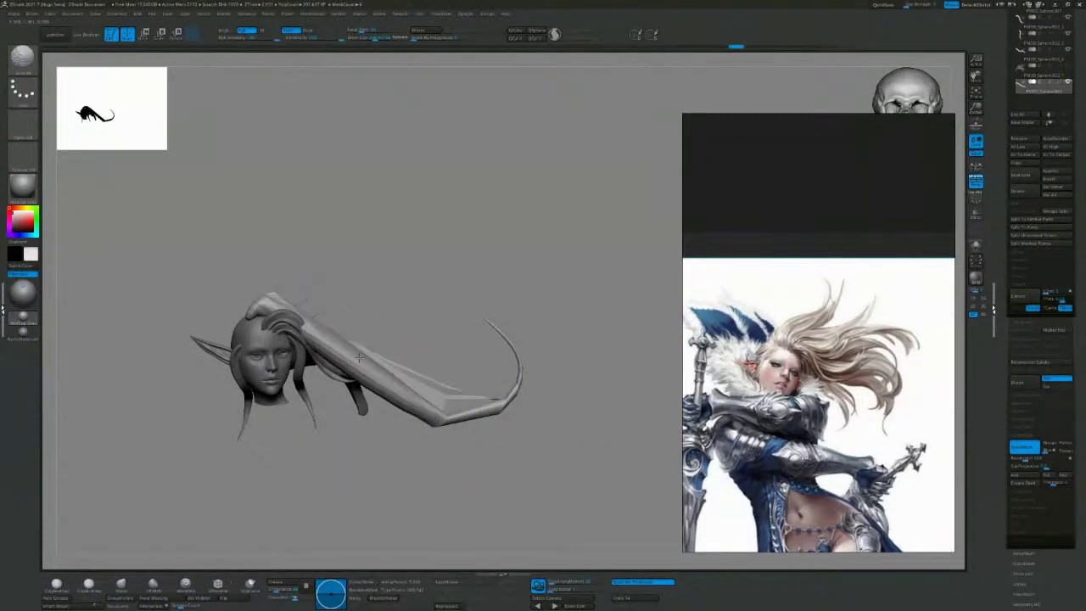
key("ctrl+z")
mouse_move(278, 304)
left_mouse_down("shift")
mouse_move(289, 298)
mouse_move(279, 298)
mouse_move(287, 316)
left_mouse_up("shift")
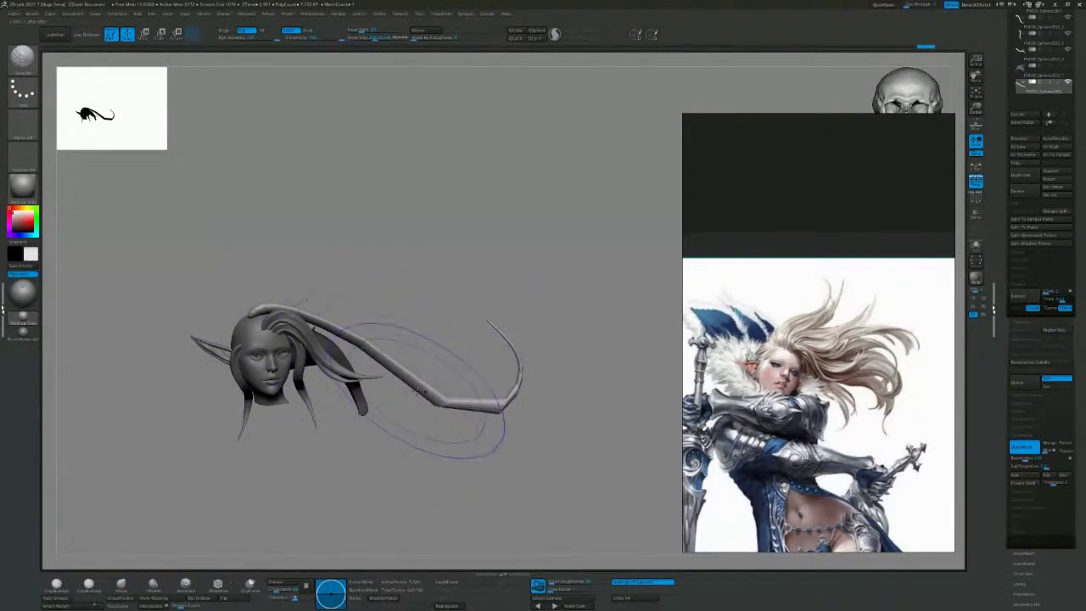
left_click_drag(424, 390, 482, 404, "shift")
right_click_drag(482, 391, 472, 405)
mouse_move(473, 405)
left_mouse_down("shift")
mouse_move(512, 395)
mouse_move(435, 387)
mouse_move(361, 348)
left_mouse_up("shift")
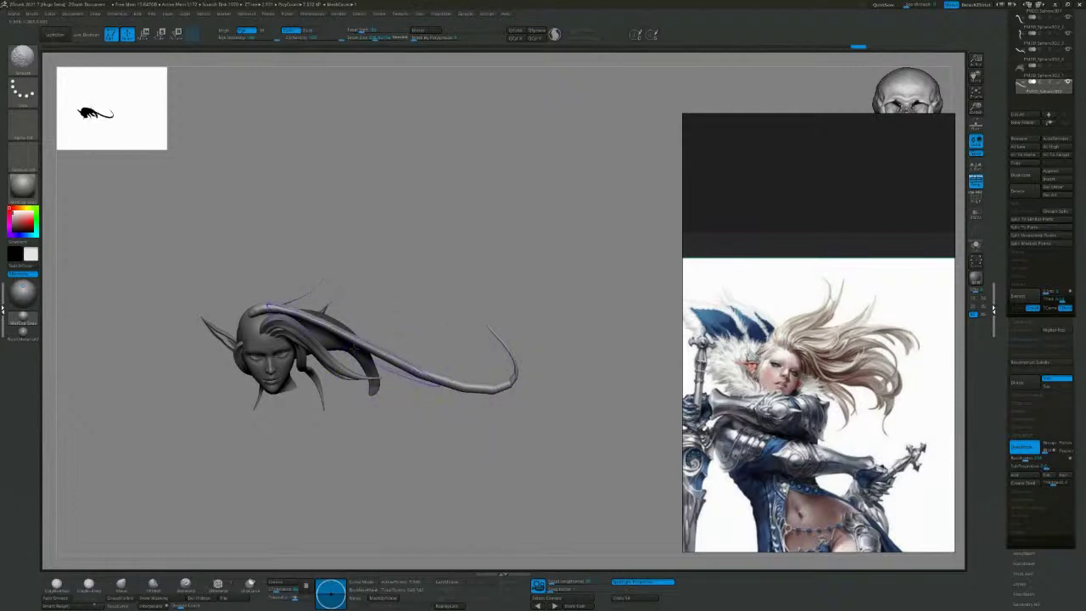
Try to arch the long strand higher off the crown and deepen its sweep, remeshing it between strokes.
right_click_drag(398, 416, 402, 404)
left_click_drag(420, 376, 420, 400)
left_click_drag(326, 329, 329, 312)
mouse_move(561, 276)
right_mouse_down()
mouse_move(585, 276)
mouse_move(577, 326)
right_mouse_up()
left_click_drag(574, 325, 561, 341, "ctrl")
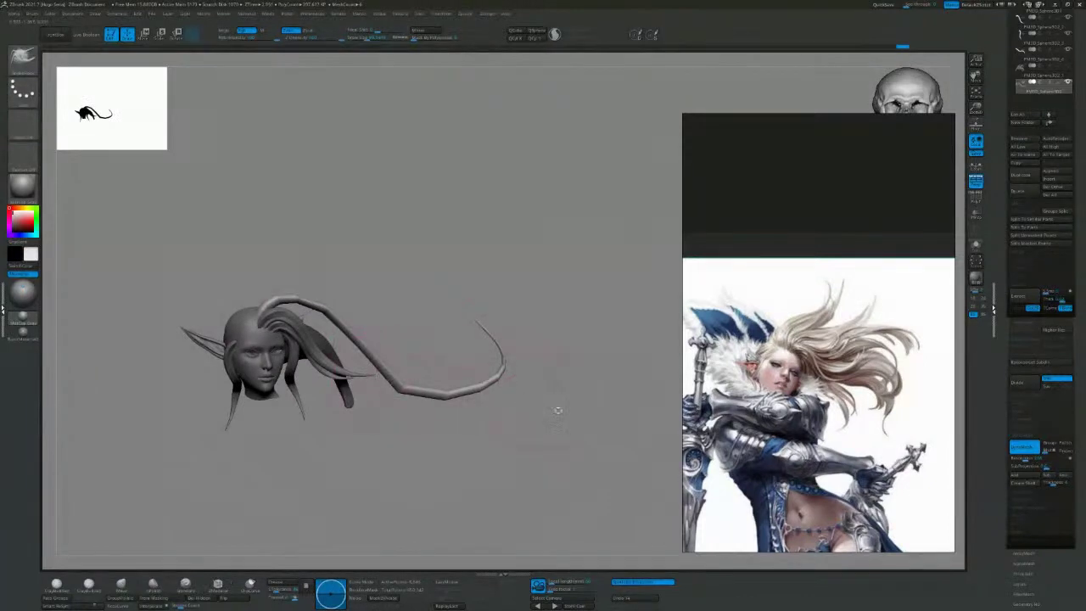
right_click_drag(558, 410, 548, 420)
left_click_drag(546, 427, 537, 434, "ctrl")
mouse_move(535, 431)
right_mouse_down()
mouse_move(575, 456)
mouse_move(548, 445)
right_mouse_up()
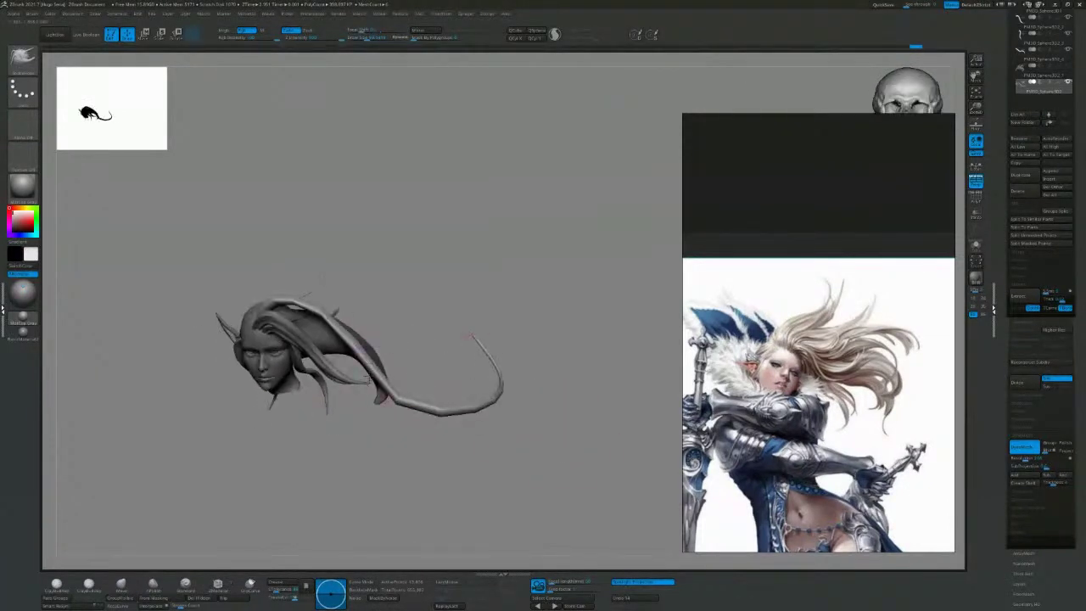
right_click_drag(412, 478, 549, 421)
left_click_drag(550, 419, 594, 385, "ctrl")
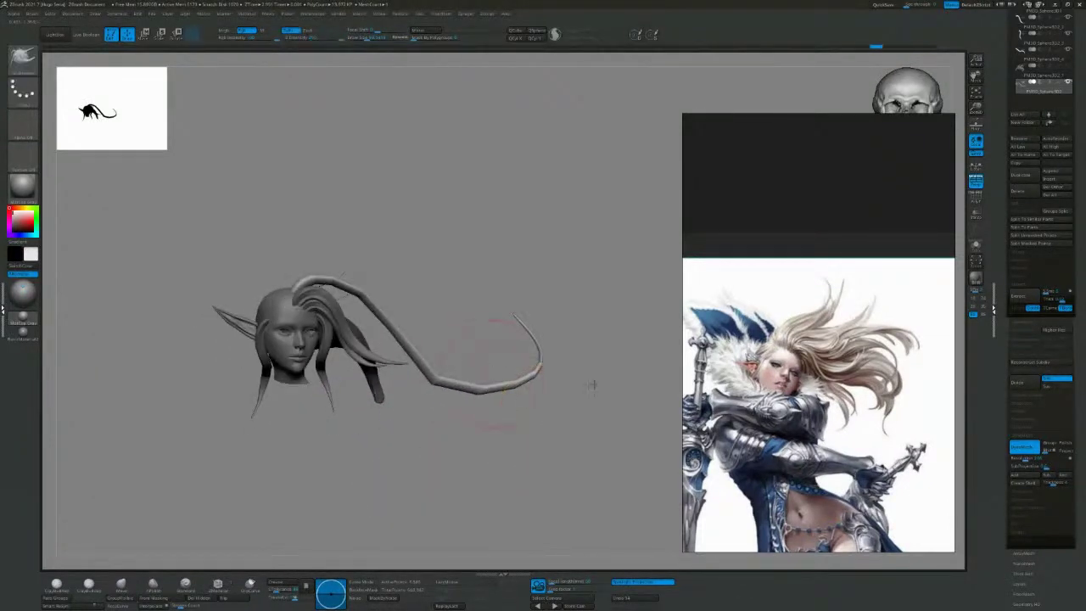
right_click_drag(397, 319, 436, 287)
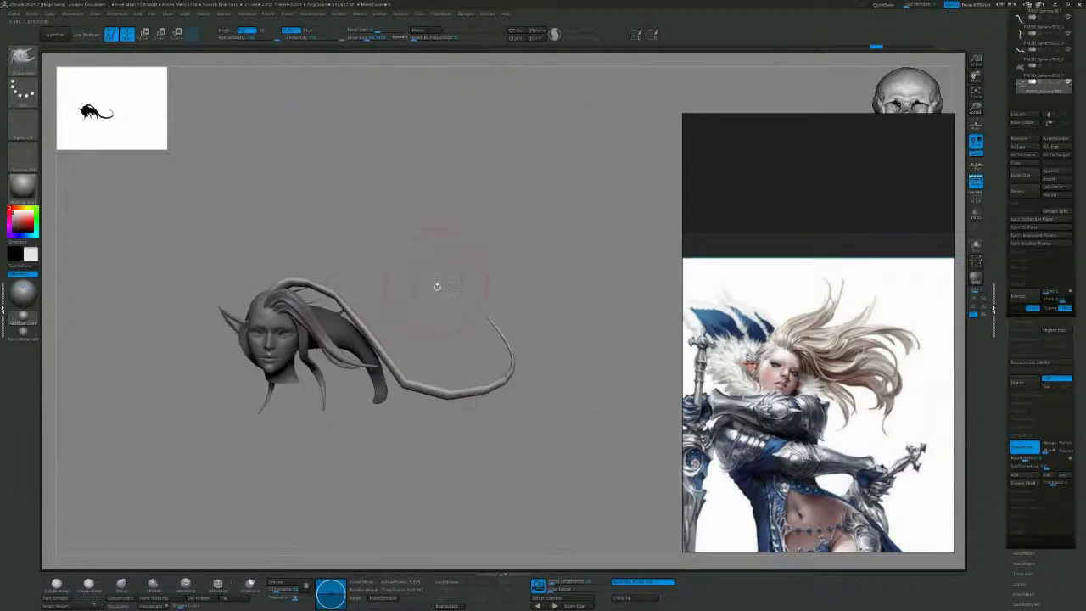
Undo all the stretching edits on the crown strand, back to its short S-curved shape.
key("ctrl+z")
key("ctrl+z")
key("ctrl+z")
key("ctrl+z")
key("ctrl+z")
key("ctrl+z")
key("ctrl+z")
key("ctrl+z")
key("ctrl+z")
key("ctrl+z")
key("ctrl+z")
key("ctrl+z")
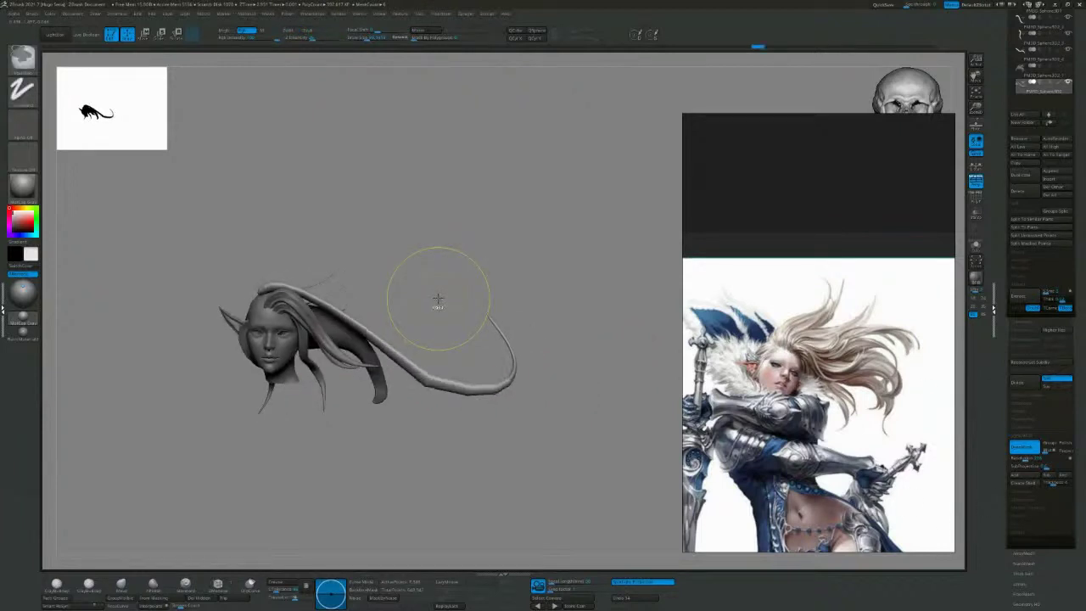
key("ctrl+z")
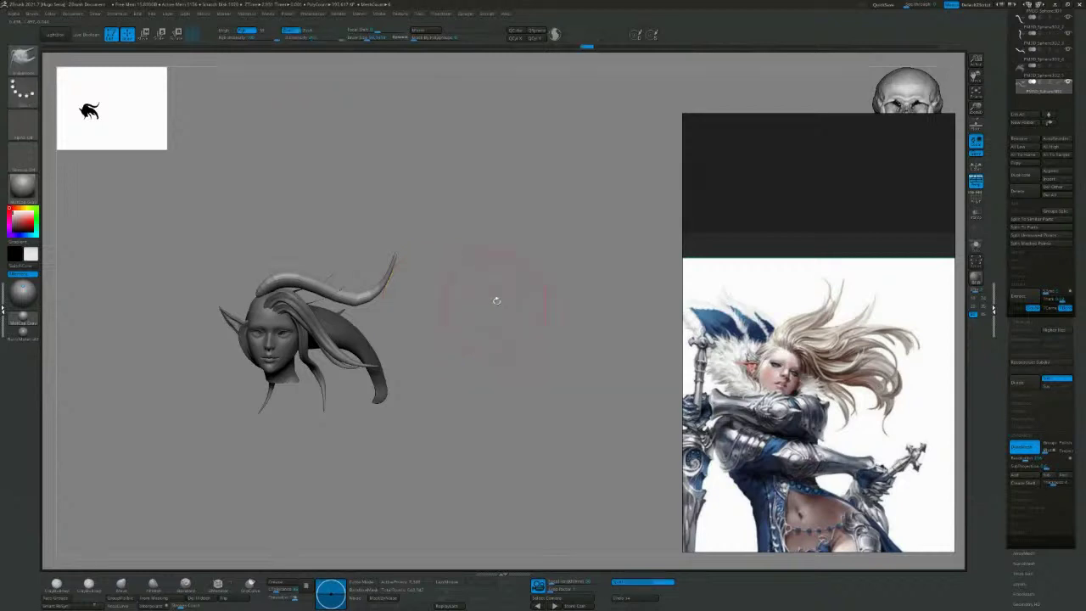
Adjust the brush size and pull the crown strand's root down onto the front of the scalp.
right_click_drag(494, 300, 376, 260)
mouse_move(447, 277)
right_mouse_down()
mouse_move(453, 226)
mouse_move(505, 267)
mouse_move(637, 316)
right_mouse_up()
key("s")
left_click_drag(285, 273, 310, 289)
left_click(315, 314)
mouse_move(507, 293)
left_mouse_down()
mouse_move(577, 309)
mouse_move(520, 305)
left_mouse_up()
Place the transform gizmo at the crown strand's root and angle the strand so it flows back from the scalp.
key("r")
left_click(303, 279, "alt")
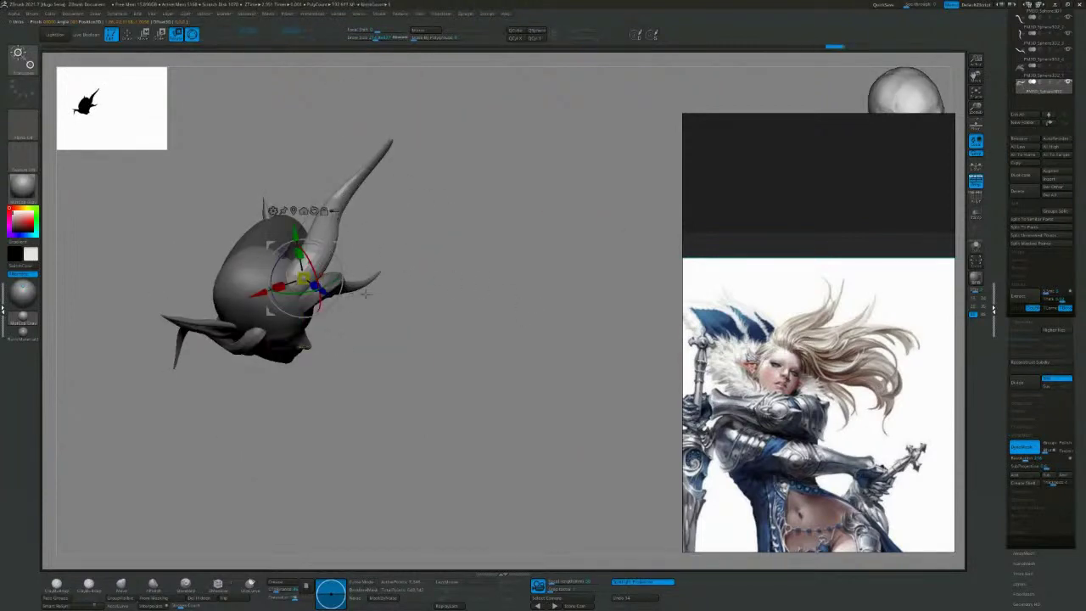
left_click_drag(403, 340, 337, 273)
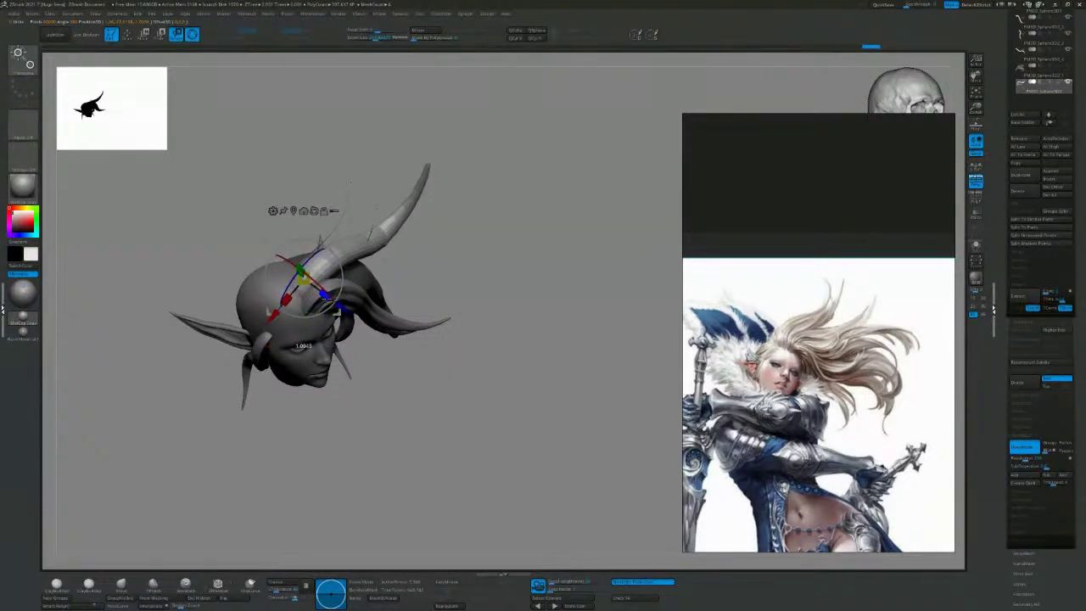
left_click_drag(516, 301, 363, 181)
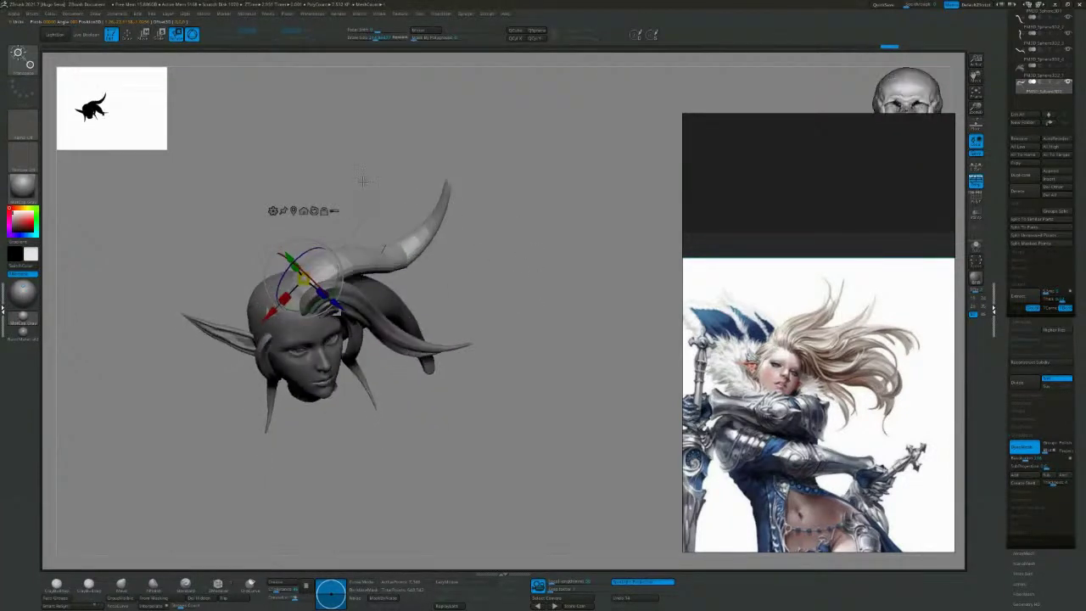
left_click(128, 35)
left_click_drag(555, 247, 536, 203)
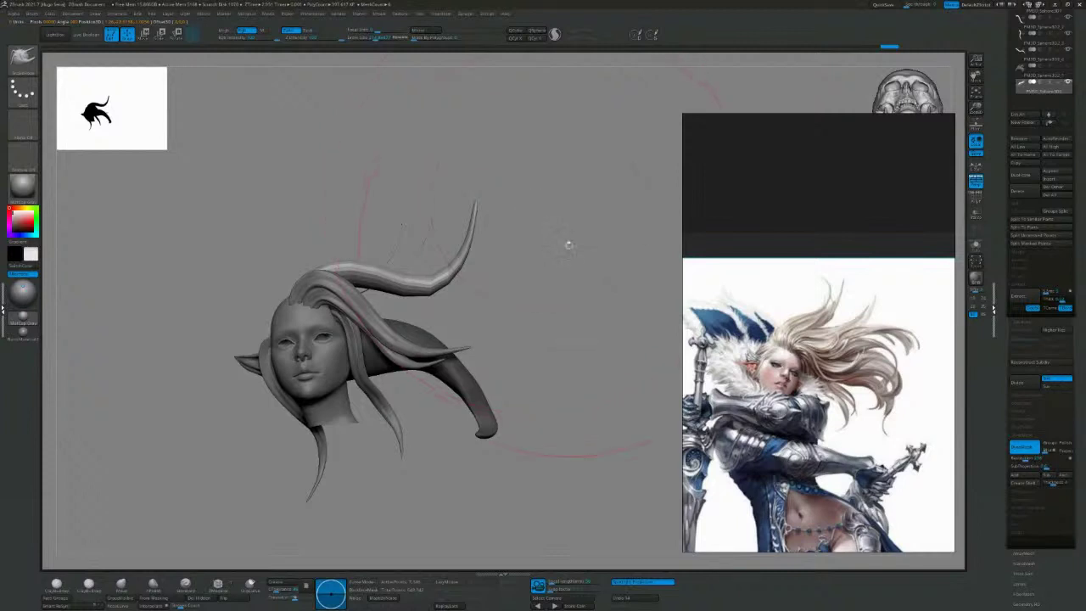
left_click_drag(569, 245, 549, 249)
Duplicate the crown strand and move the copy down beside the original on the side of the head.
key("w")
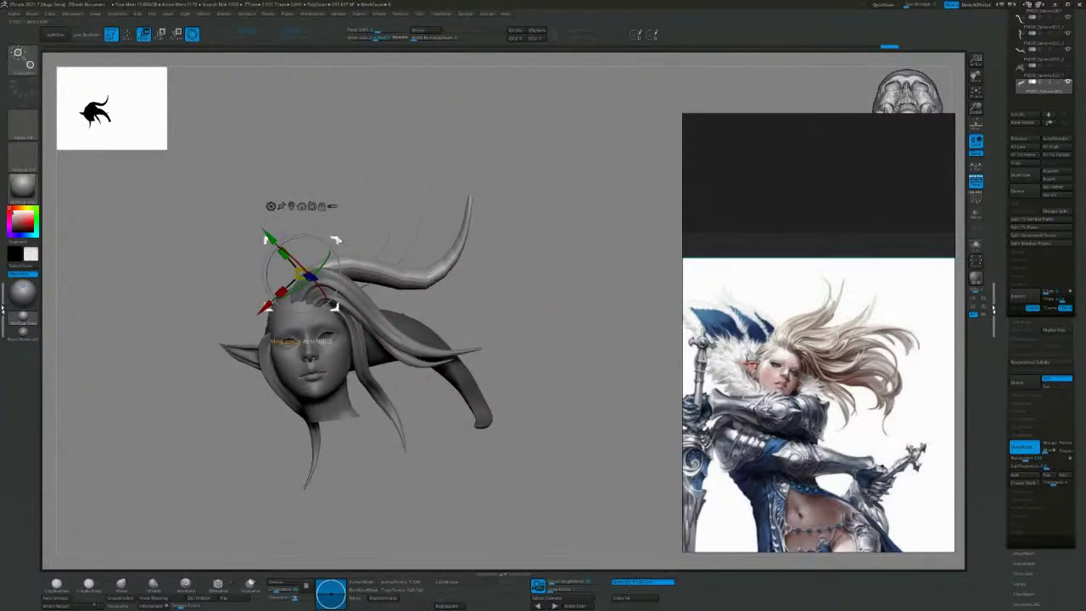
left_click_drag(336, 241, 398, 249)
left_click_drag(322, 232, 572, 275)
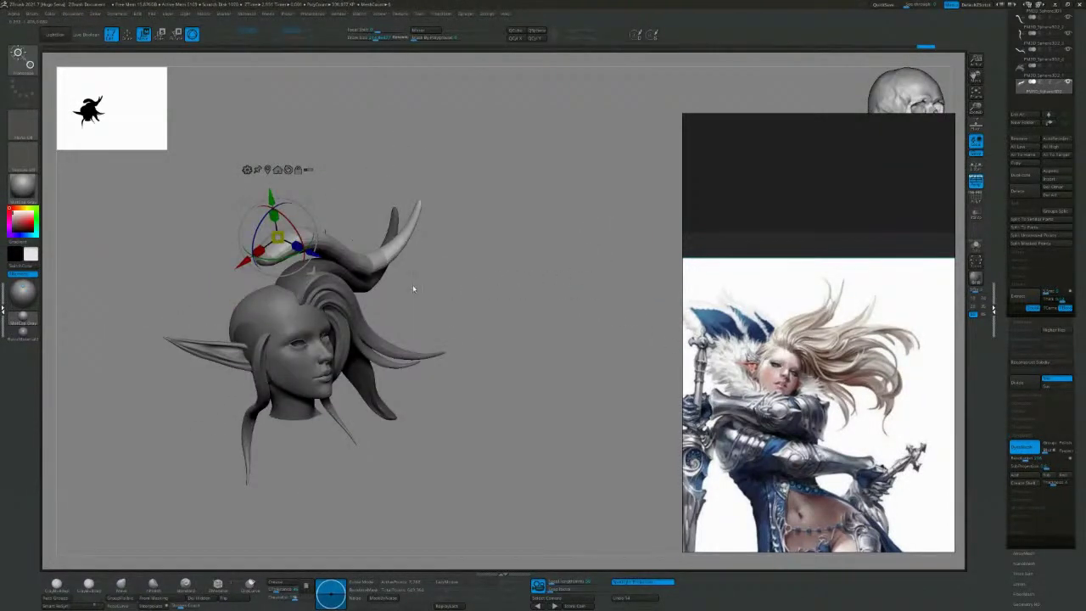
left_click_drag(393, 342, 443, 247)
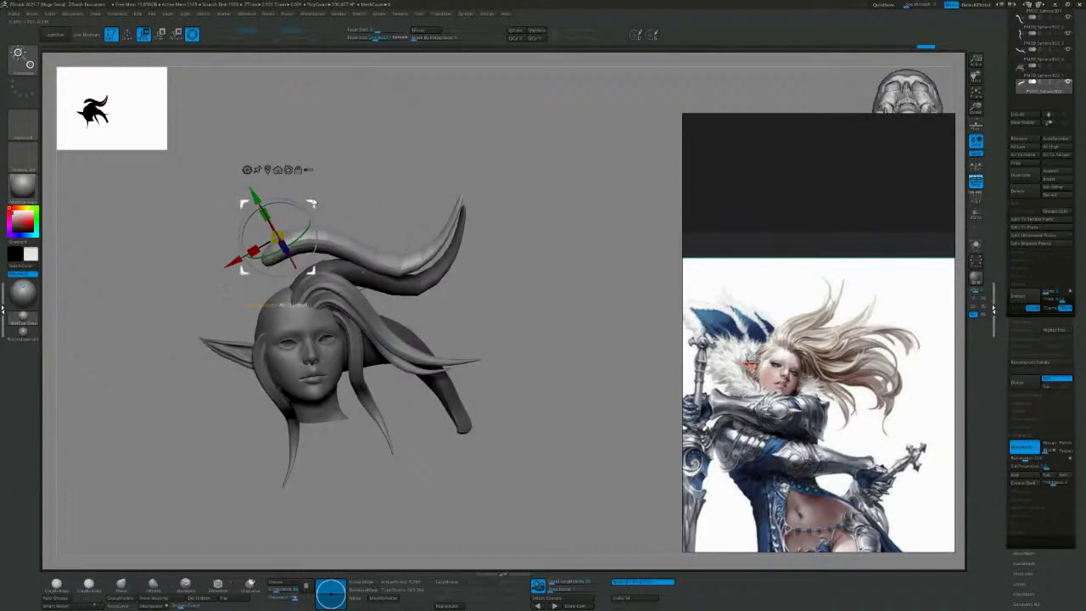
left_click_drag(313, 202, 354, 251)
left_click_drag(604, 316, 454, 327)
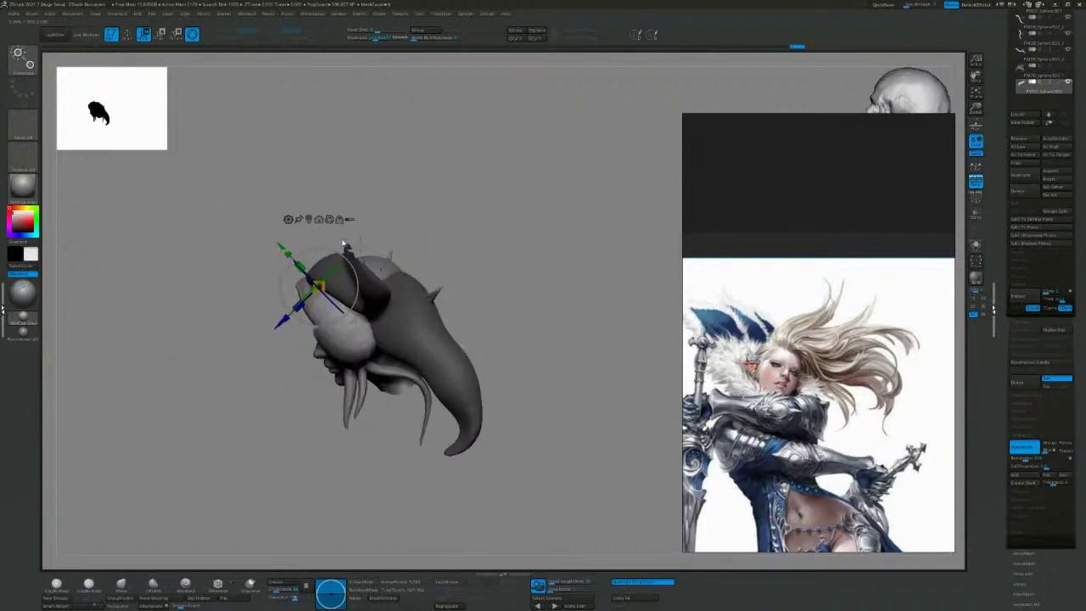
mouse_move(353, 252)
left_mouse_down()
mouse_move(374, 260)
mouse_move(370, 251)
left_mouse_up()
Rotate the copied strand so it sweeps outward just below the original crown strand.
left_click_drag(541, 281, 628, 278)
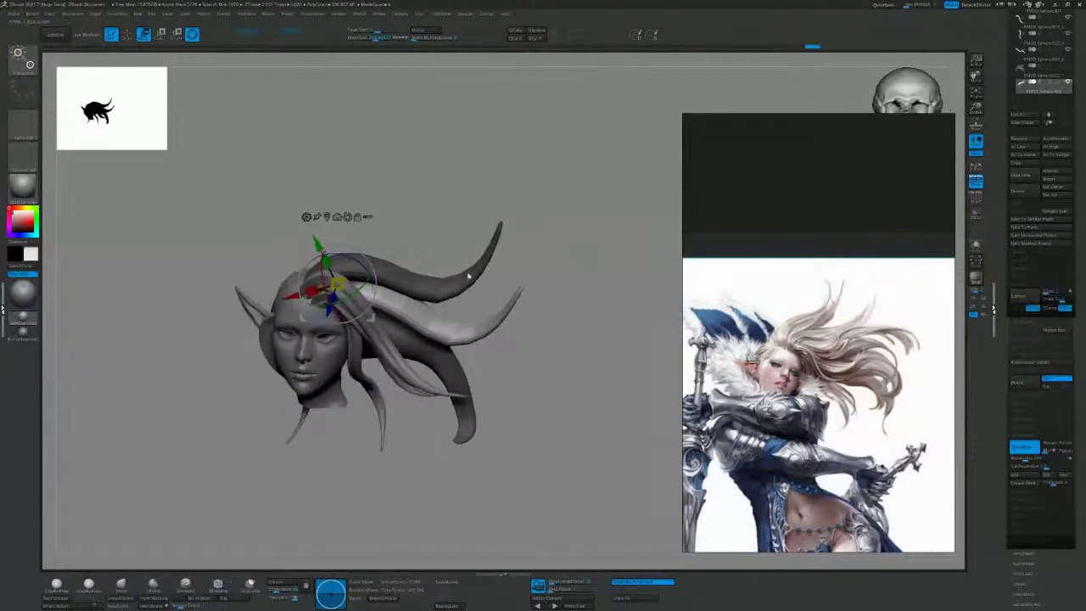
left_click_drag(328, 292, 519, 300)
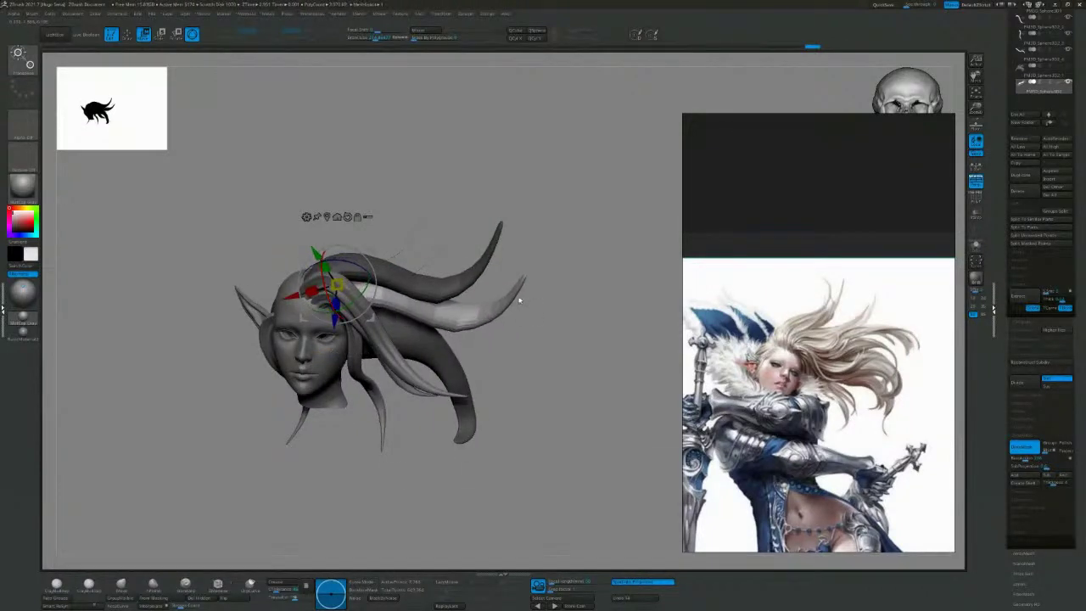
mouse_move(372, 254)
left_mouse_down()
mouse_move(246, 149)
mouse_move(182, 51)
left_mouse_up()
left_click(128, 34)
left_click_drag(608, 246, 608, 208)
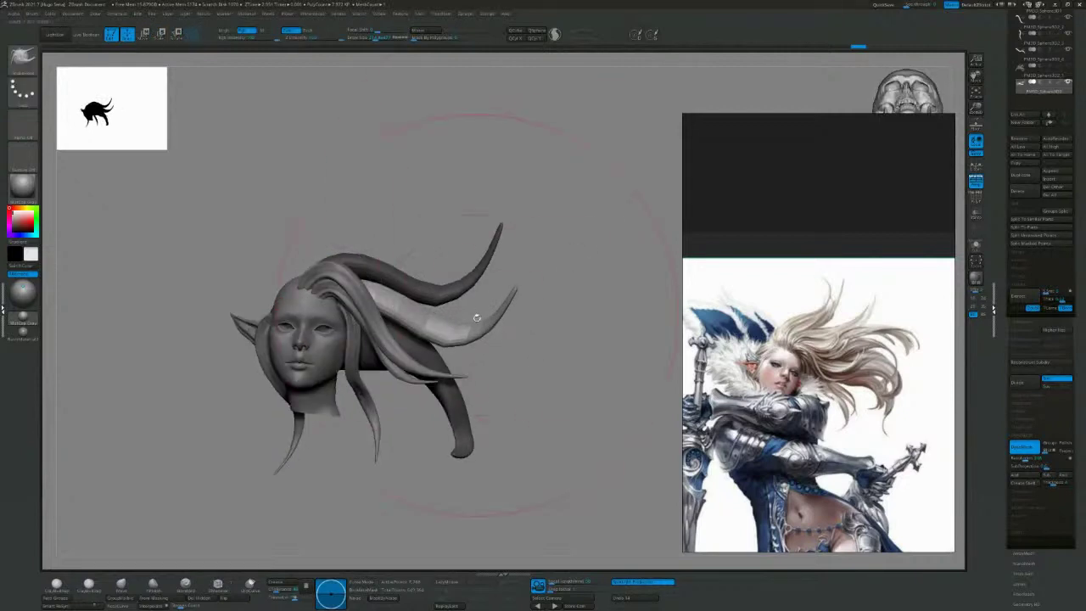
Smooth and slim the copied strand's thick bend, working from both the front and back of the head.
left_click_drag(471, 320, 452, 334, "shift")
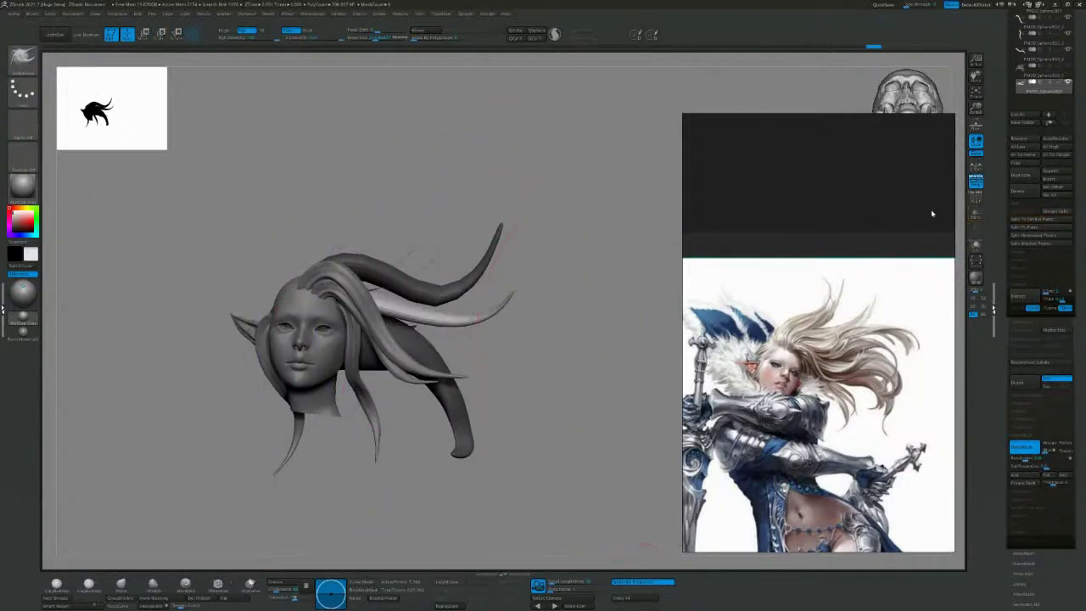
left_click_drag(562, 286, 476, 321)
left_click_drag(610, 293, 477, 299)
left_click_drag(563, 318, 572, 300, "ctrl")
left_click(441, 363, "ctrl")
left_click_drag(441, 363, 366, 367, "alt")
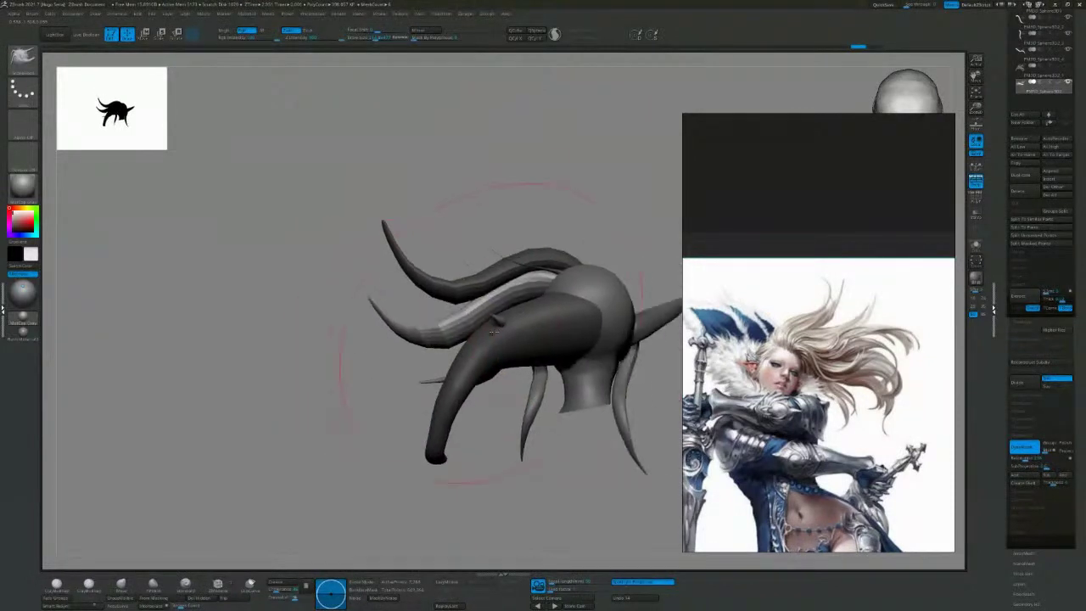
left_click_drag(493, 332, 486, 331, "shift")
left_click_drag(390, 354, 620, 361)
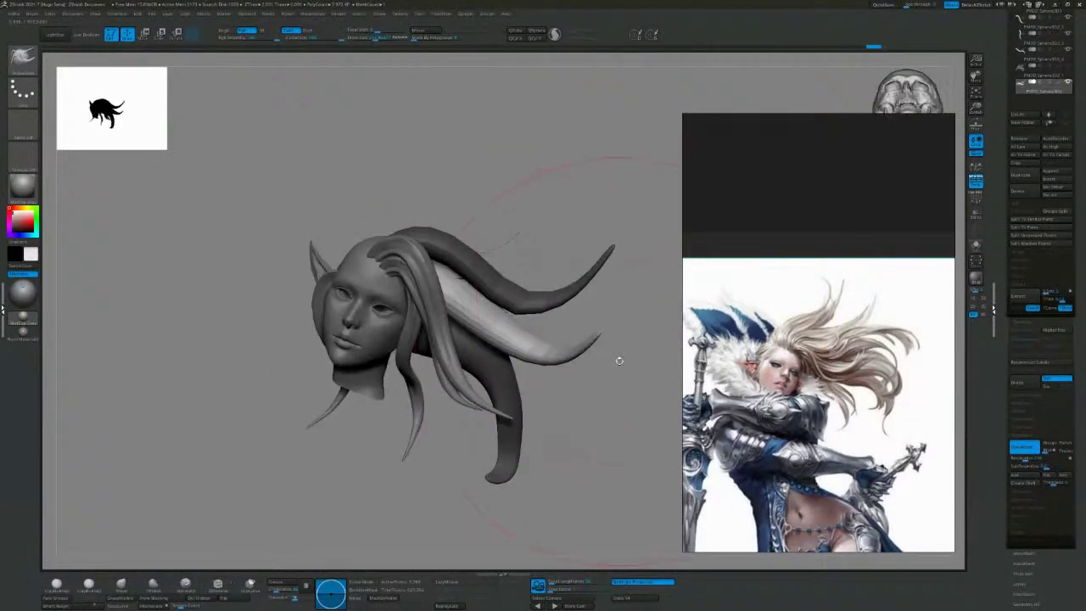
With the Move brush, stretch the lower strand's end farther outward and soften its upward curve.
key("b")
key("m")
key("v")
mouse_move(603, 293)
right_mouse_down()
mouse_move(612, 276)
mouse_move(618, 286)
right_mouse_up()
left_click_drag(606, 326, 613, 312)
left_click_drag(592, 396, 638, 389)
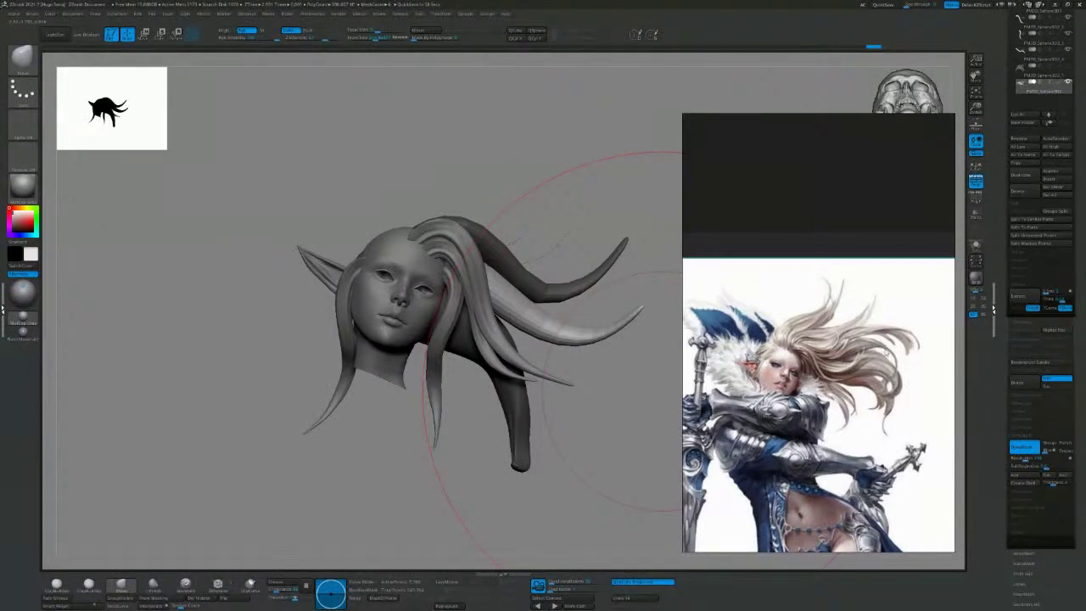
left_click_drag(650, 342, 594, 458)
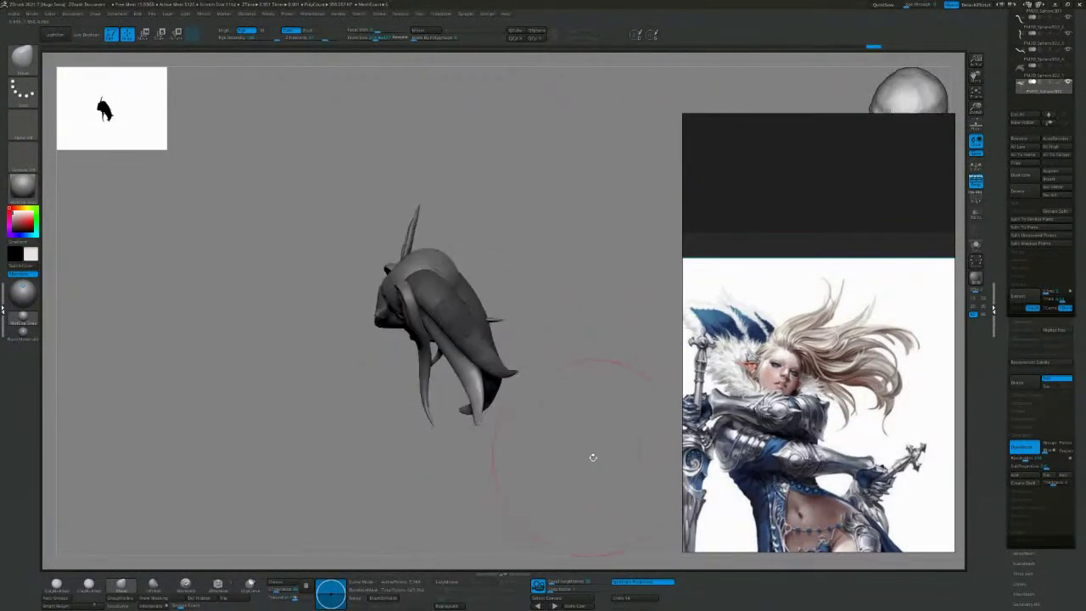
Shift the lower strand's hanging length and tip in side view so it fans away from the back hair.
mouse_move(451, 392)
left_mouse_down()
mouse_move(454, 441)
mouse_move(423, 478)
left_mouse_up()
left_click_drag(429, 419, 477, 418)
left_click_drag(553, 456, 499, 412)
mouse_move(438, 438)
left_mouse_down()
mouse_move(425, 424)
mouse_move(365, 419)
mouse_move(392, 403)
mouse_move(397, 426)
mouse_move(461, 412)
mouse_move(475, 443)
mouse_move(447, 455)
mouse_move(511, 372)
left_mouse_up()
With the Snake Hook brush, pull out the lower strand's tip and bend its end downward.
key("b")
key("s")
key("h")
mouse_move(429, 323)
left_mouse_down()
mouse_move(440, 387)
mouse_move(415, 390)
mouse_move(409, 405)
left_mouse_up()
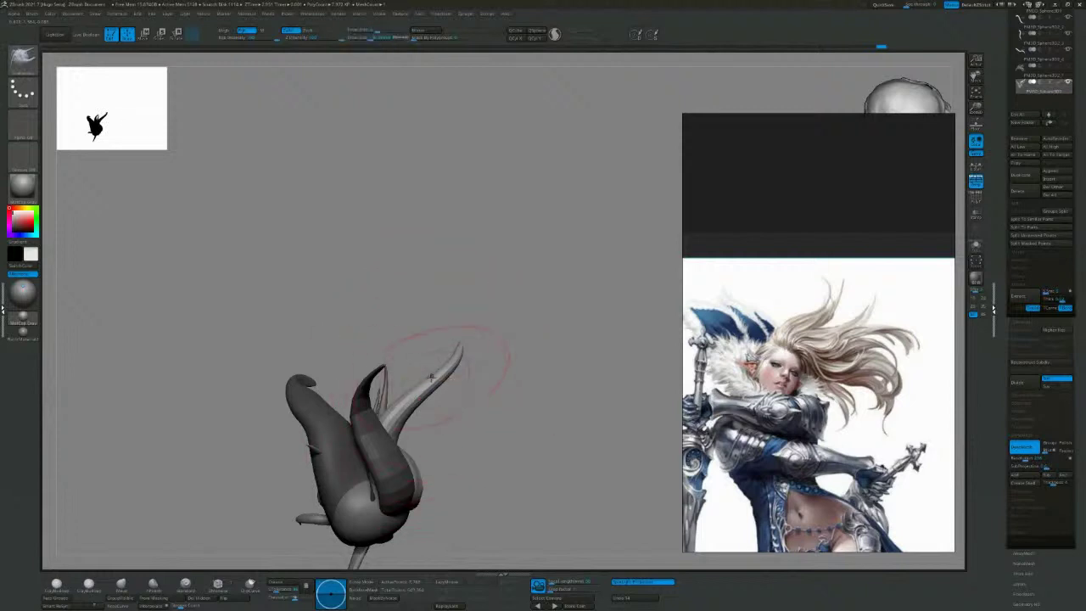
mouse_move(459, 347)
left_mouse_down()
mouse_move(512, 348)
mouse_move(538, 364)
mouse_move(585, 310)
mouse_move(567, 312)
mouse_move(577, 303)
mouse_move(538, 351)
mouse_move(544, 365)
mouse_move(548, 317)
left_mouse_up()
Adjust the brush size and round the lower strand's sharp bend into a downward hook.
key("s")
left_click(463, 337)
key("s")
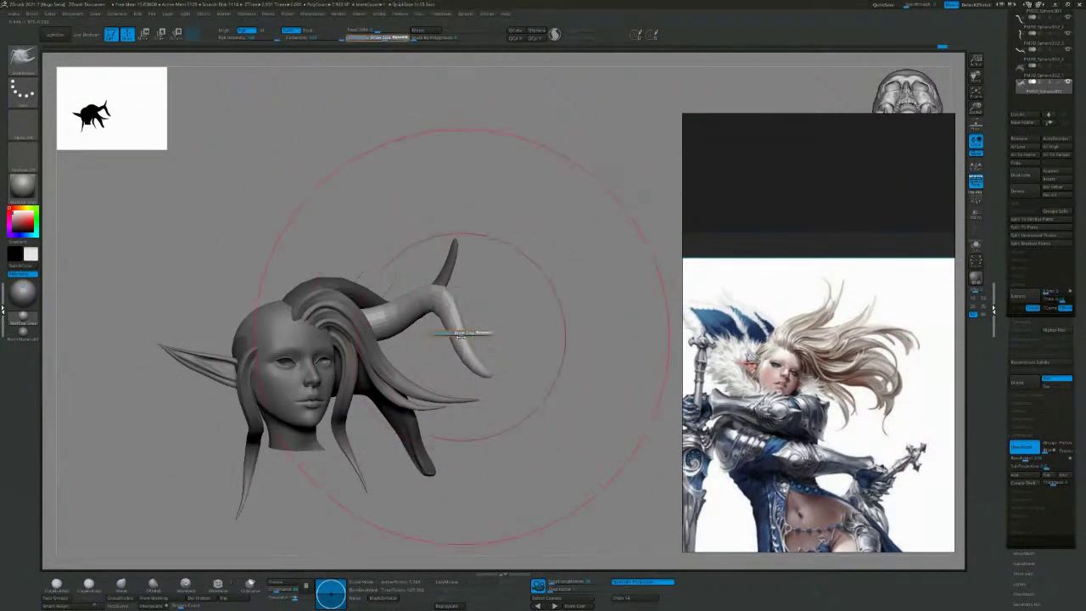
left_click_drag(456, 334, 472, 328)
left_click_drag(472, 328, 497, 317)
mouse_move(498, 365)
left_mouse_down()
mouse_move(473, 402)
mouse_move(482, 350)
mouse_move(455, 319)
mouse_move(358, 343)
left_mouse_up()
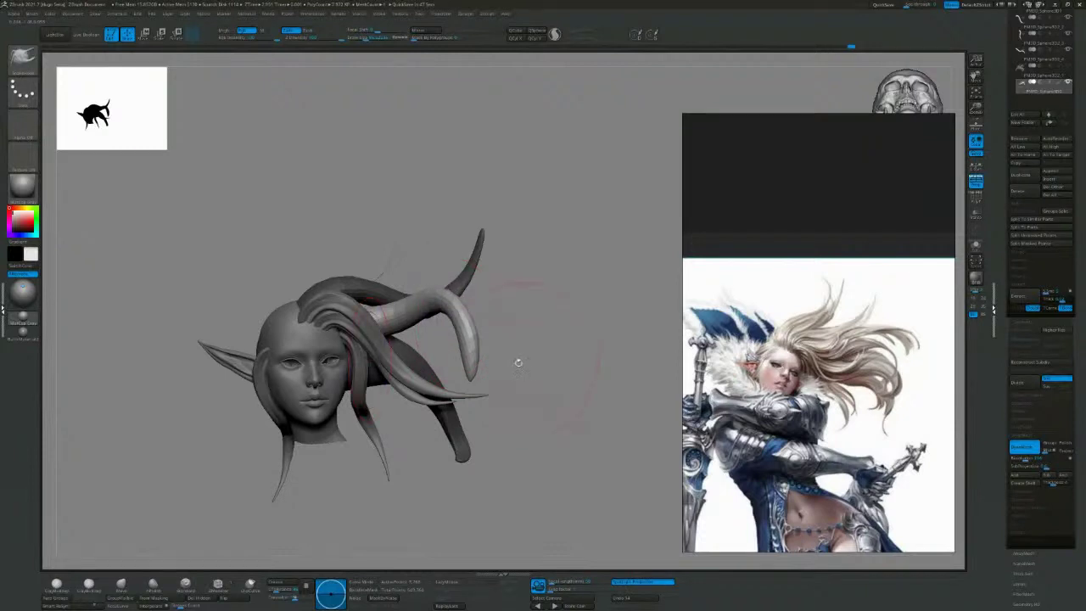
Pull the hooked end of the lower strand farther outward, widening its arc and lengthening the tip.
mouse_move(465, 376)
left_mouse_down()
mouse_move(488, 327)
mouse_move(541, 297)
mouse_move(576, 306)
left_mouse_up()
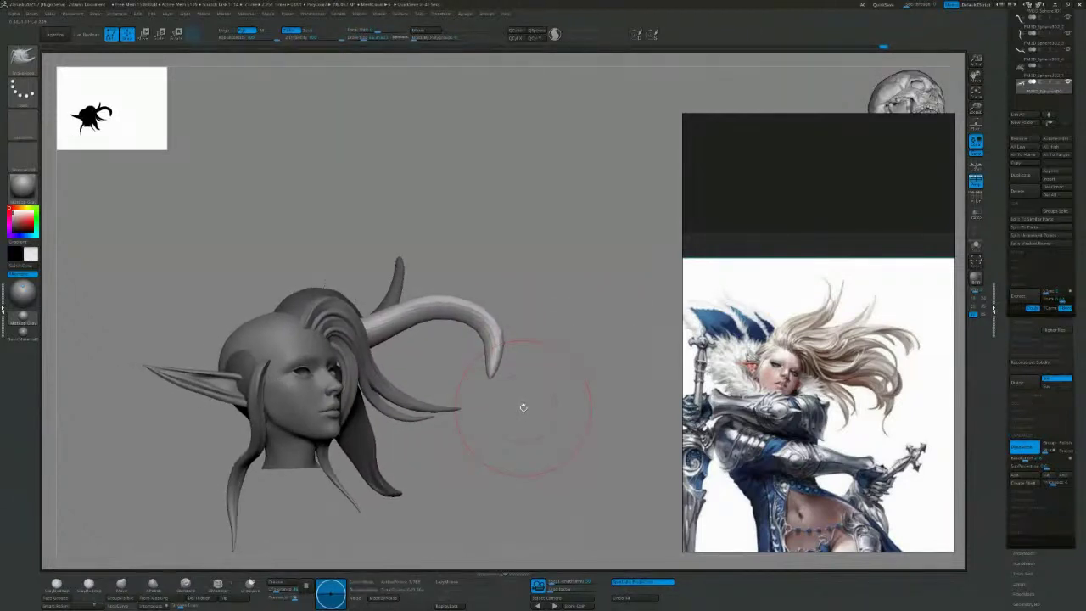
mouse_move(509, 286)
left_mouse_down()
mouse_move(603, 291)
mouse_move(609, 346)
mouse_move(582, 364)
left_mouse_up()
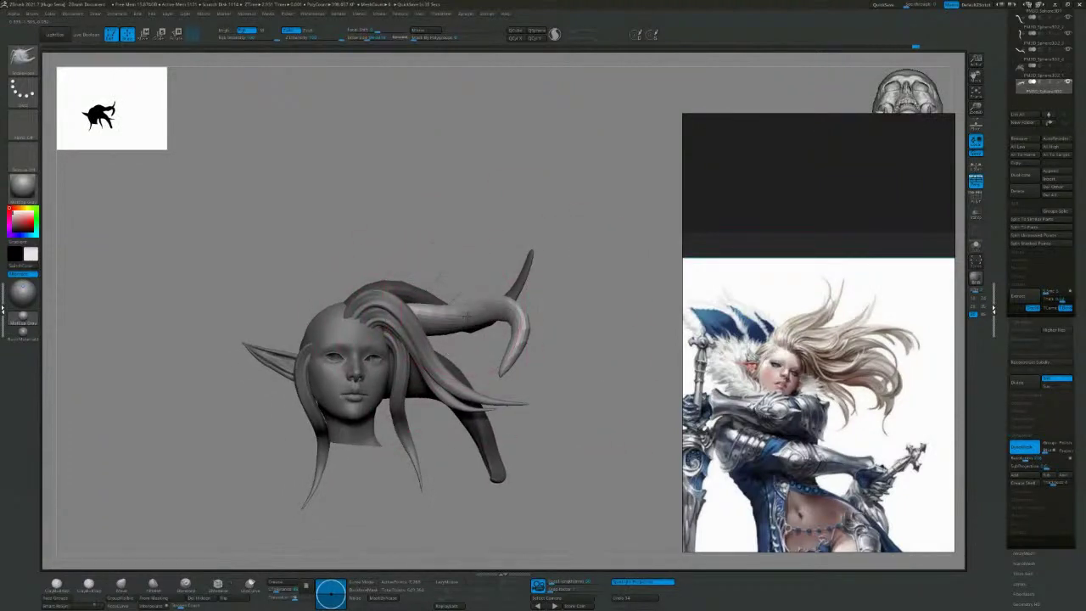
mouse_move(553, 303)
left_mouse_down()
mouse_move(498, 314)
mouse_move(557, 345)
mouse_move(527, 349)
left_mouse_up()
left_click_drag(583, 398, 570, 465)
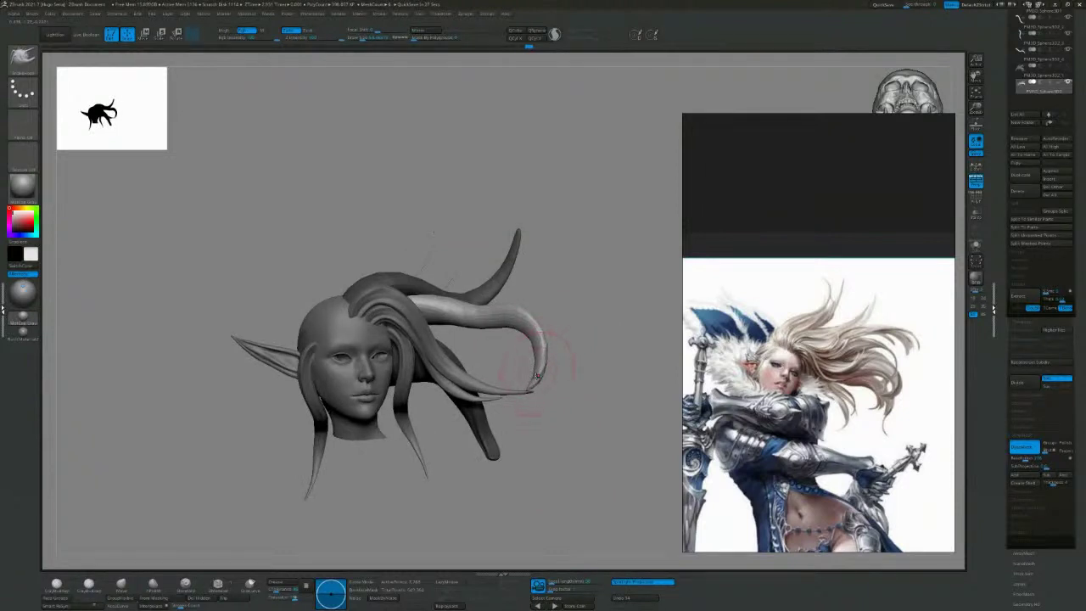
left_click_drag(536, 375, 505, 358)
Smooth the lower strand's bend, enlarge the brush and refine the strand's curve and tip in side view.
mouse_move(565, 271)
left_mouse_down()
mouse_move(572, 245)
mouse_move(509, 244)
left_mouse_up()
left_click_drag(570, 263, 526, 293)
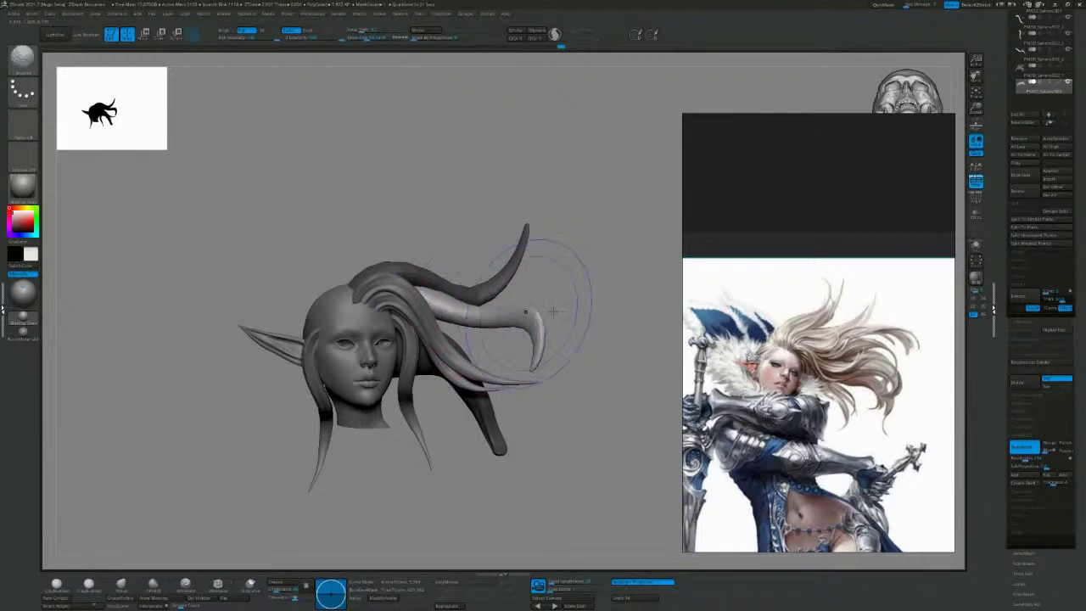
left_click_drag(595, 302, 597, 329)
left_click_drag(432, 441, 480, 223)
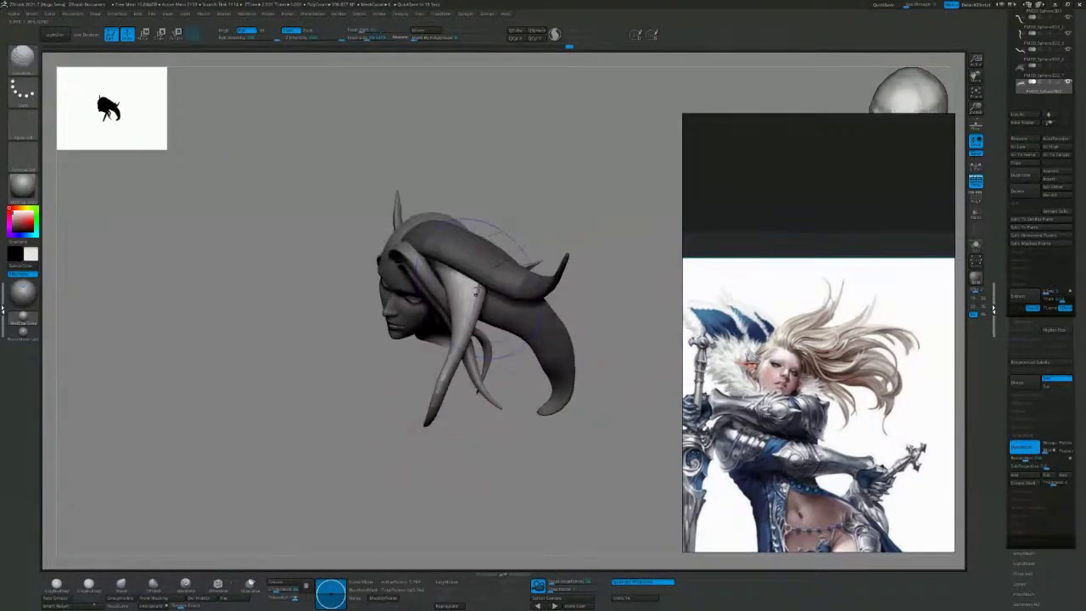
mouse_move(458, 323)
left_mouse_down()
mouse_move(486, 328)
mouse_move(520, 255)
left_mouse_up()
key("bracketright")
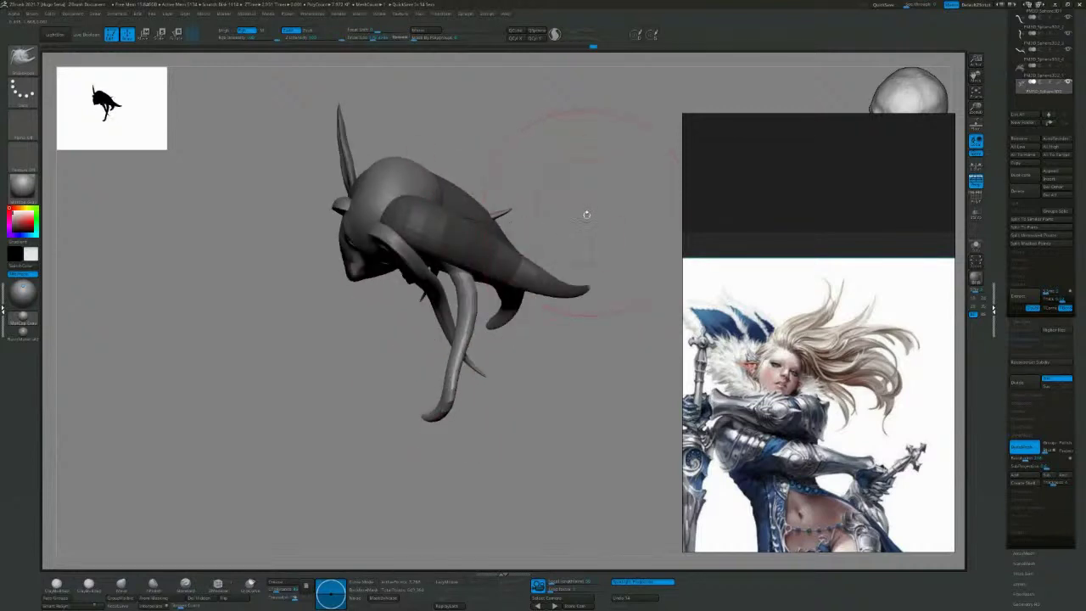
left_click_drag(587, 215, 516, 288)
left_click_drag(387, 405, 380, 403)
mouse_move(457, 326)
left_mouse_down()
mouse_move(460, 312)
mouse_move(505, 345)
left_mouse_up()
Reshape the upper crown strand so it lies closer along the back of the head.
mouse_move(577, 356)
left_mouse_down()
mouse_move(616, 296)
mouse_move(430, 298)
left_mouse_up()
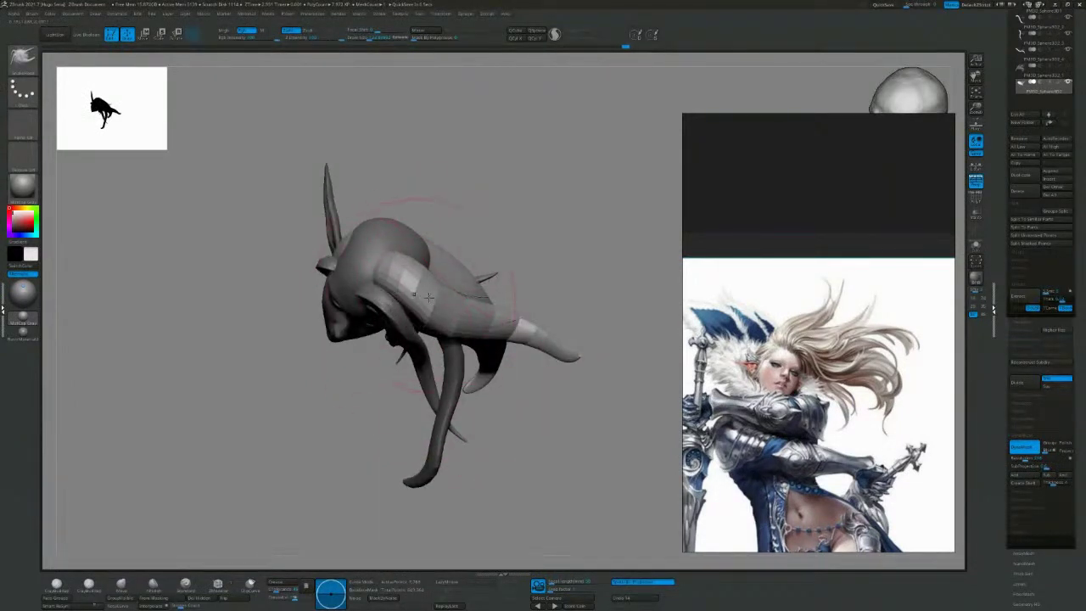
mouse_move(613, 257)
left_mouse_down()
mouse_move(582, 207)
mouse_move(510, 291)
left_mouse_up()
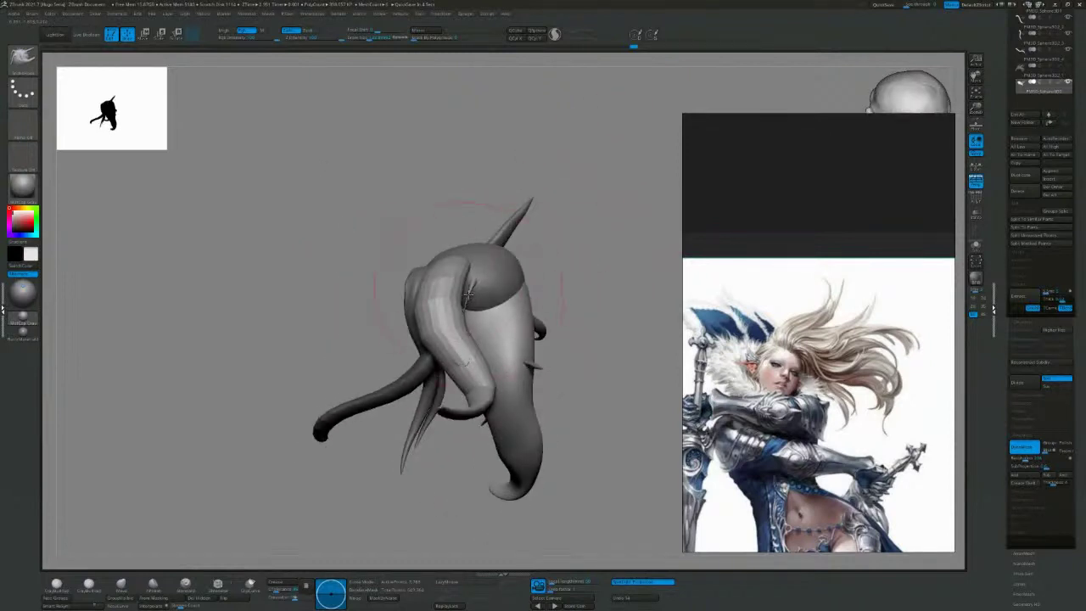
mouse_move(594, 242)
left_mouse_down()
mouse_move(609, 235)
mouse_move(625, 257)
mouse_move(671, 252)
left_mouse_up()
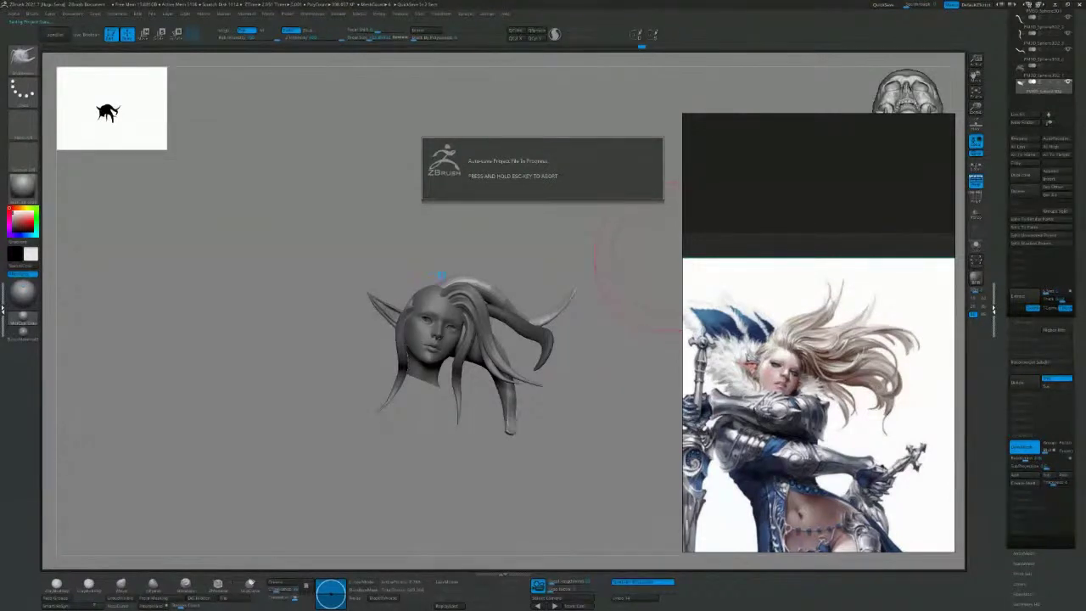
Try to pull the back hair mass forward over the side of the bare skull.
left_click_drag(594, 263, 662, 255)
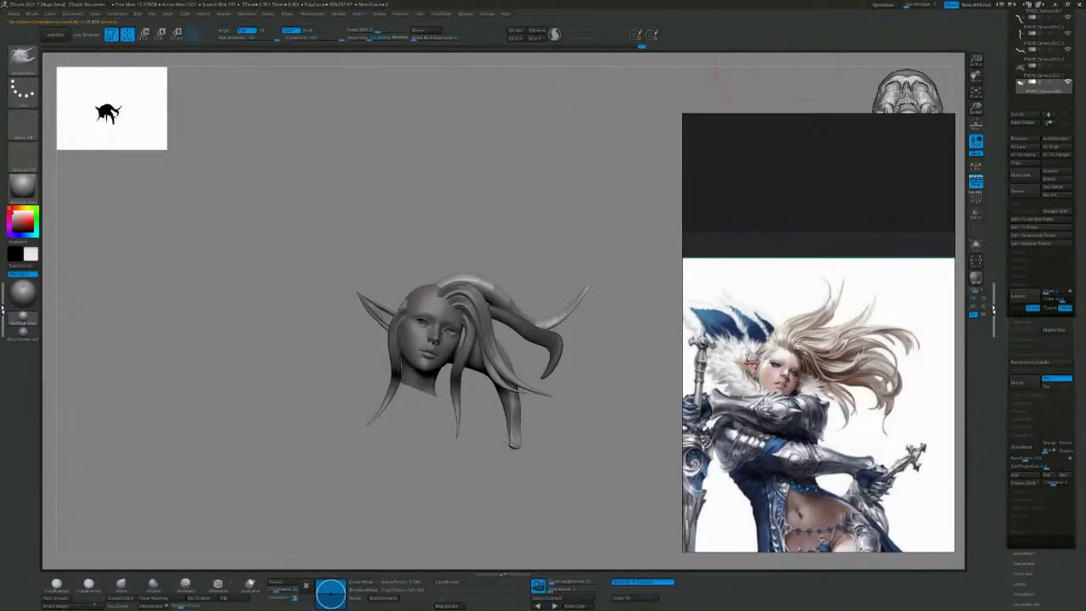
left_click_drag(519, 212, 552, 289)
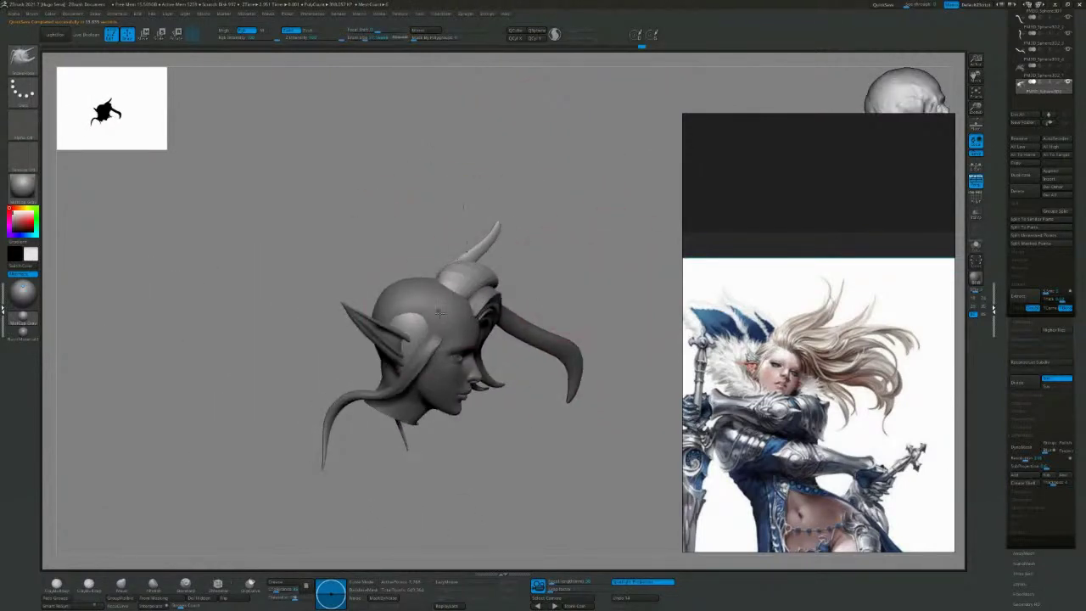
key("s")
left_click_drag(403, 306, 408, 306)
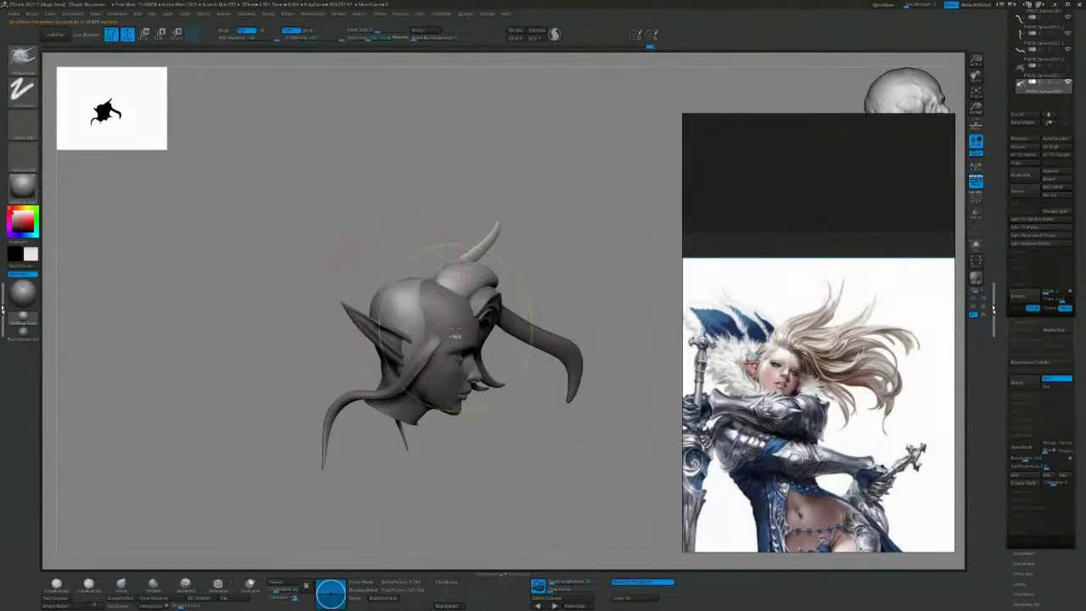
Isolate the back hair mass by hiding the crown strands and split them into separate subtools.
left_click(453, 282, "ctrl+shift")
left_click(452, 282, "ctrl+shift")
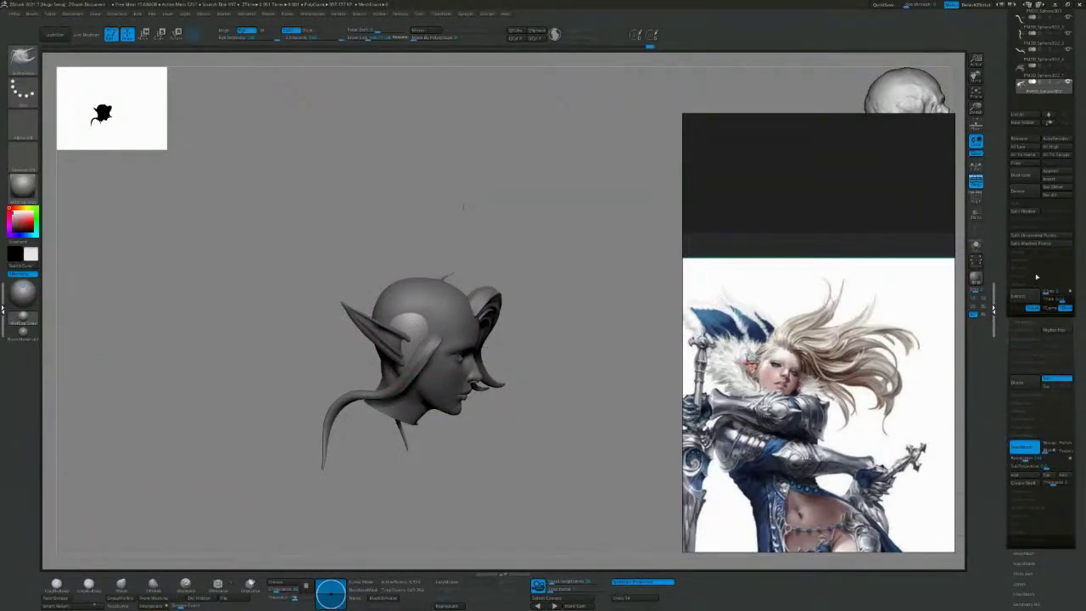
left_click(464, 206, "ctrl+shift")
left_click_drag(611, 376, 504, 411)
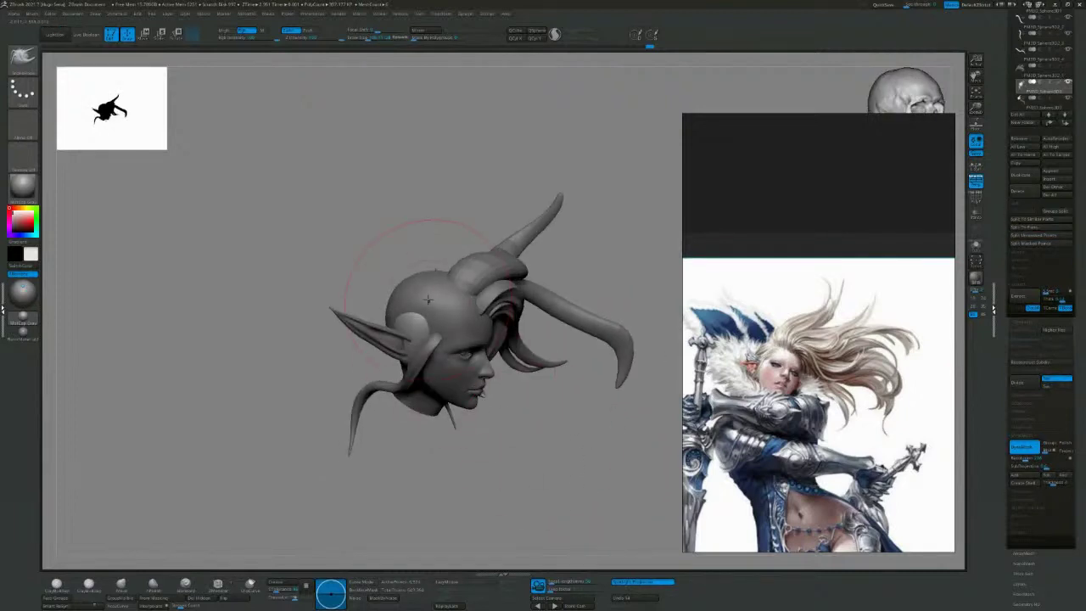
Pull the separated back hair mass forward over the skull to cover the scalp behind the ear.
mouse_move(413, 300)
left_mouse_down()
mouse_move(407, 283)
mouse_move(433, 292)
left_mouse_up()
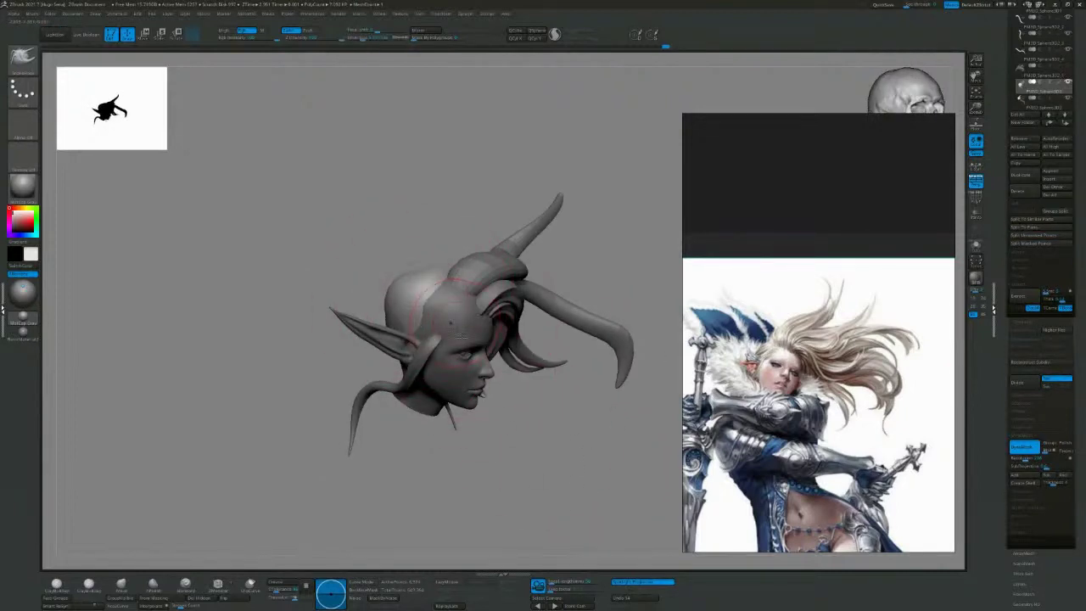
key("s")
left_click_drag(291, 422, 496, 427)
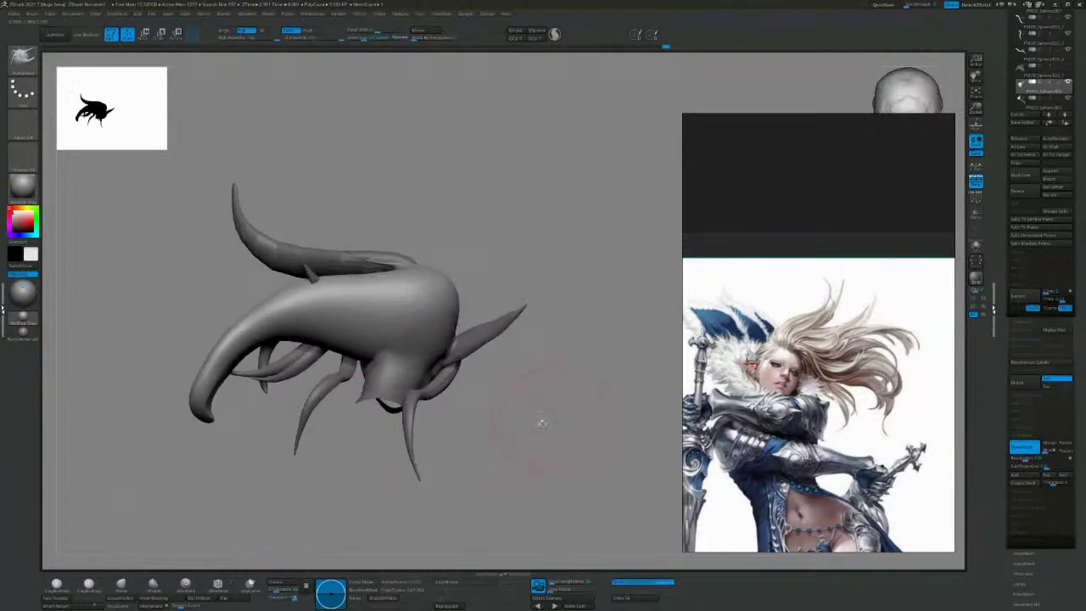
Shape the back hair mass with the Move brush so it hugs the skull above the neck.
key("b")
key("m")
key("v")
left_click_drag(495, 220, 487, 292)
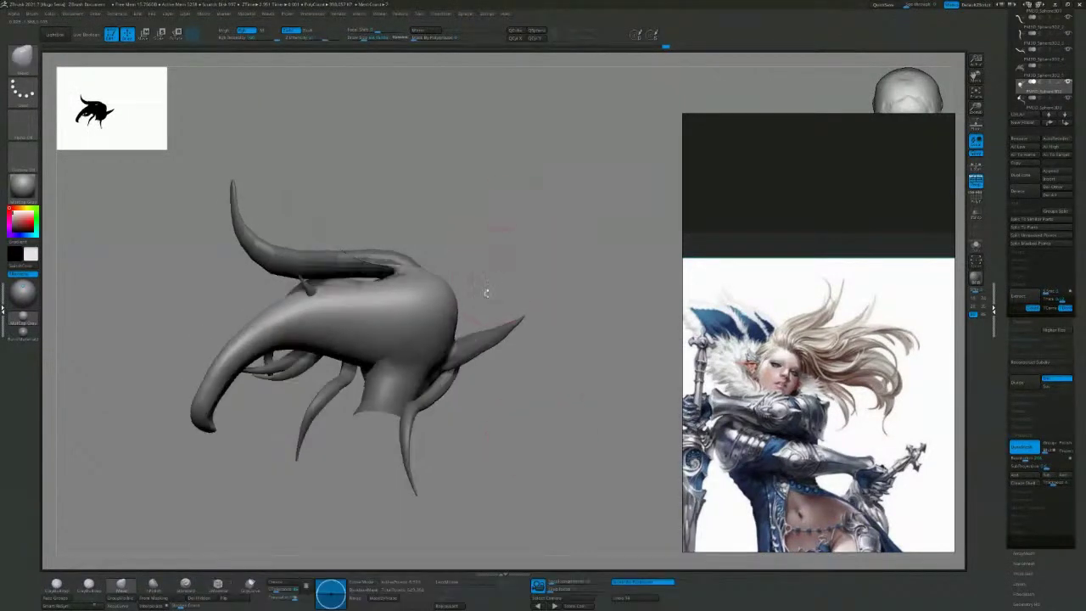
left_click_drag(427, 343, 447, 343)
left_click_drag(585, 307, 488, 293)
left_click_drag(490, 297, 513, 304)
mouse_move(603, 269)
left_mouse_down()
mouse_move(548, 306)
mouse_move(542, 293)
left_mouse_up()
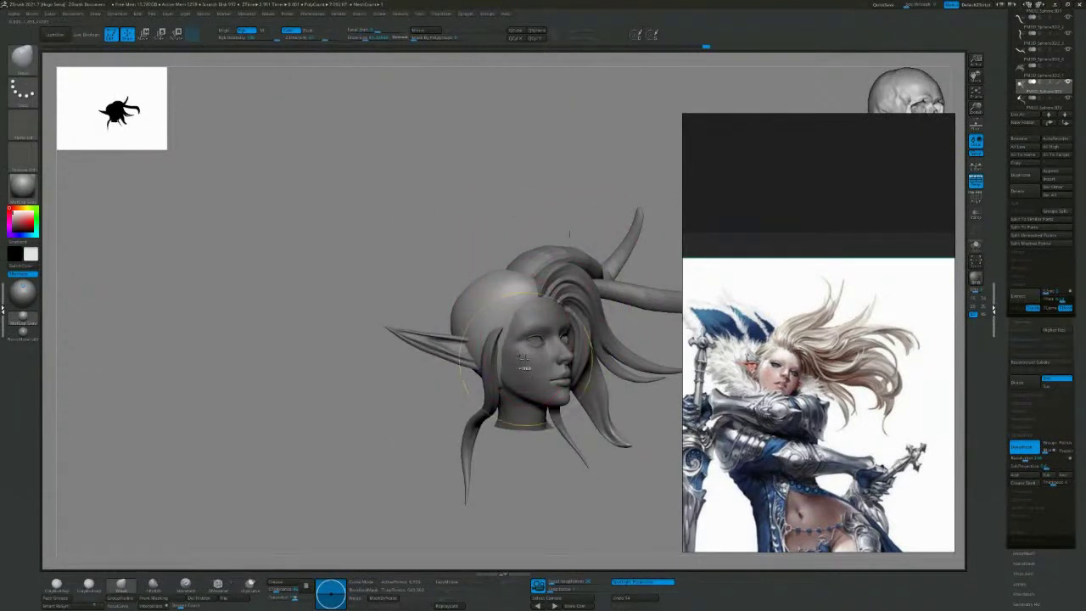
Activate the back hair mass and carve the first strand grooves above the pointed ear with the Dam Standard brush.
left_click(526, 380, "alt")
key("b")
key("d")
key("s")
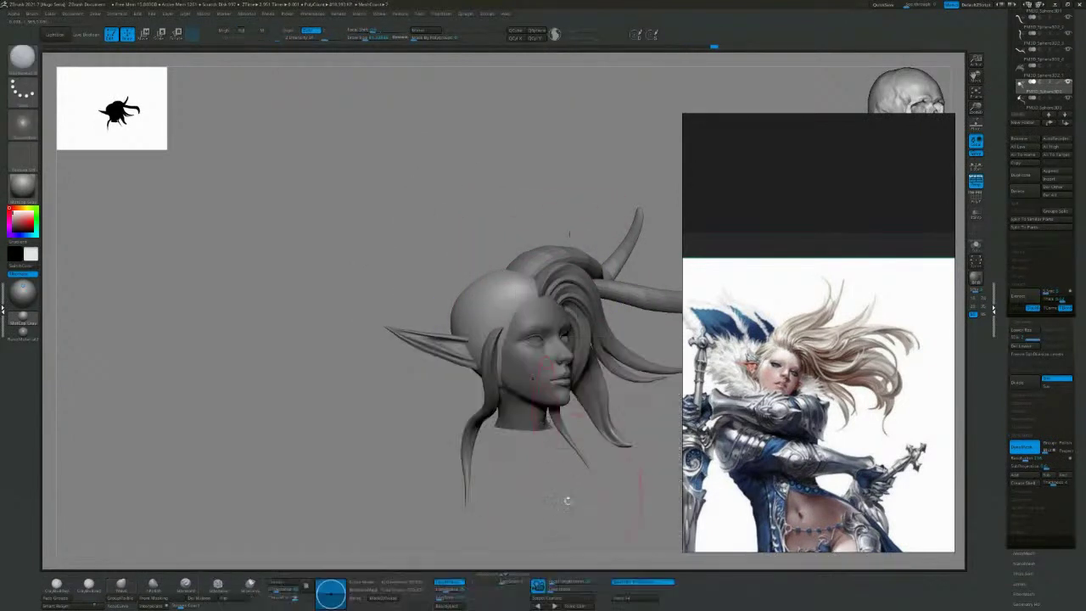
left_click_drag(538, 516, 475, 519, "alt")
mouse_move(525, 545)
left_mouse_down()
mouse_move(584, 423)
mouse_move(616, 218)
mouse_move(578, 241)
left_mouse_up()
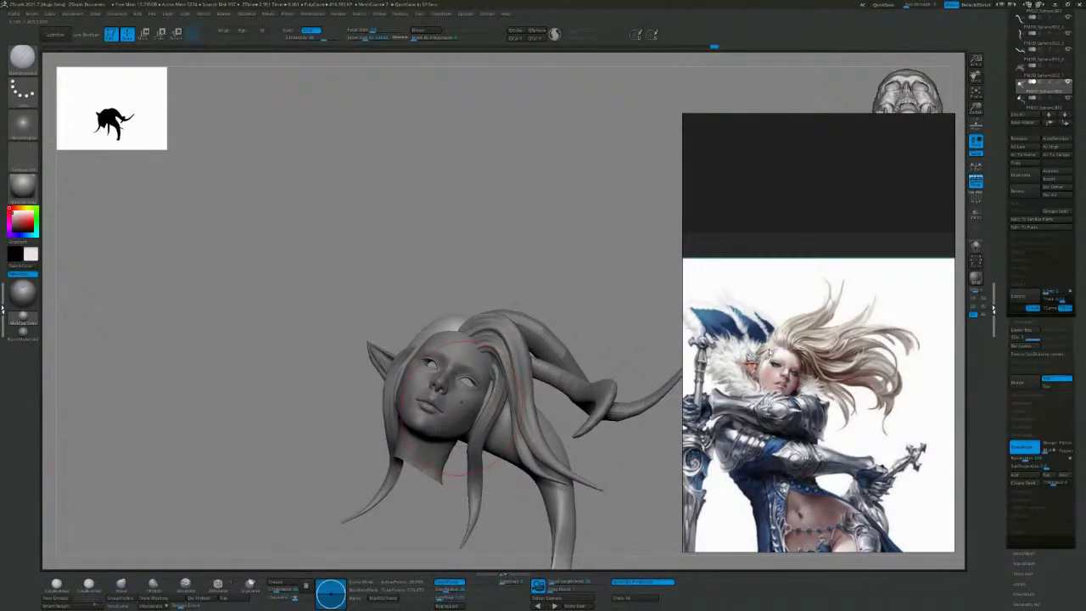
left_click_drag(557, 277, 535, 316)
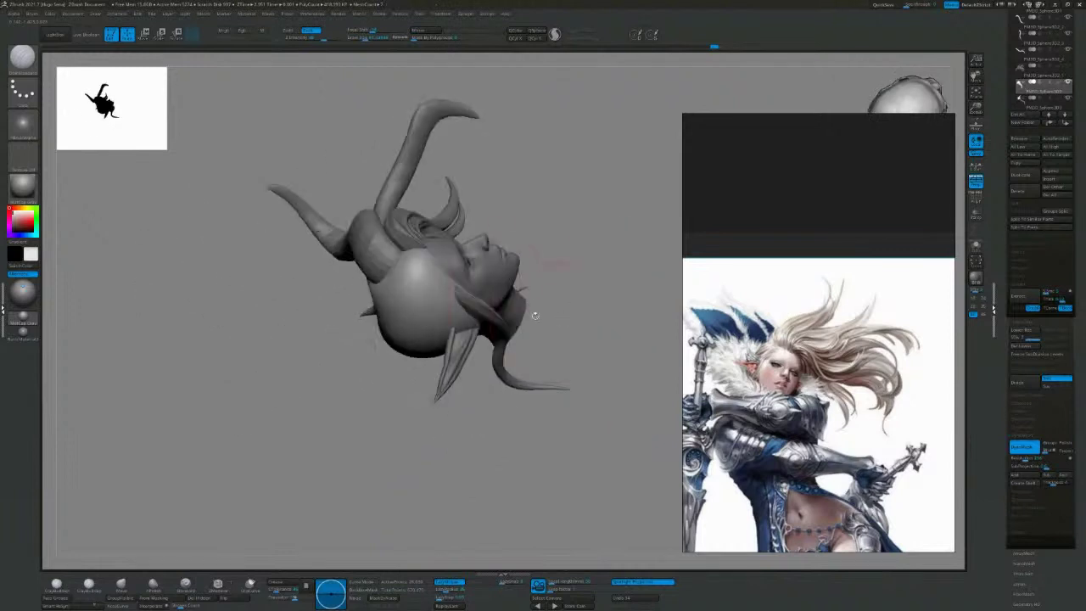
left_click_drag(436, 266, 401, 357)
left_click_drag(454, 288, 535, 318)
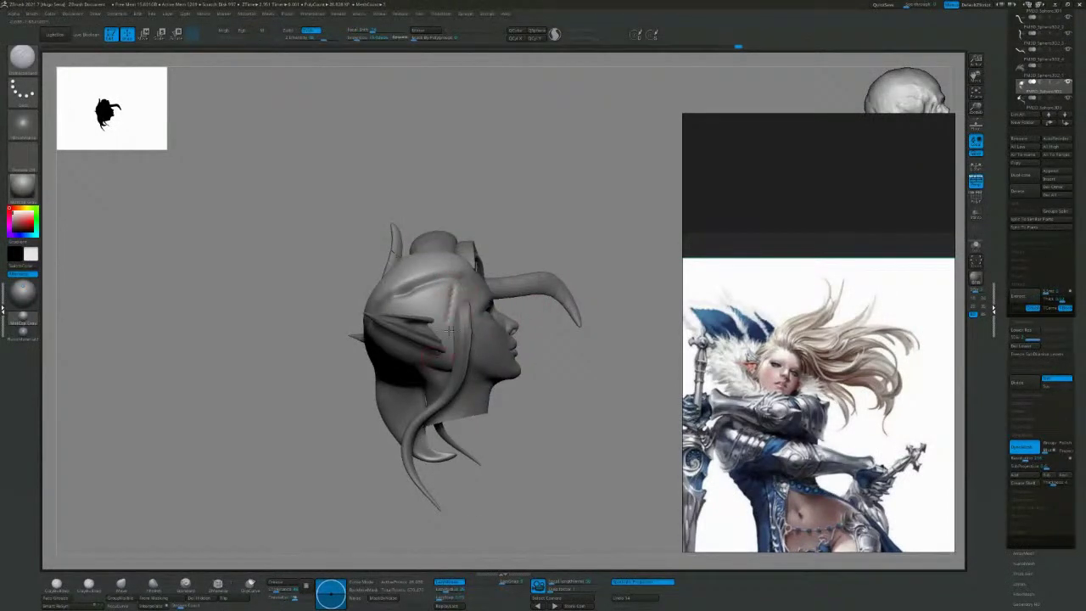
Carve more strand grooves into the hair around the ear and temple.
left_click_drag(441, 307, 562, 242)
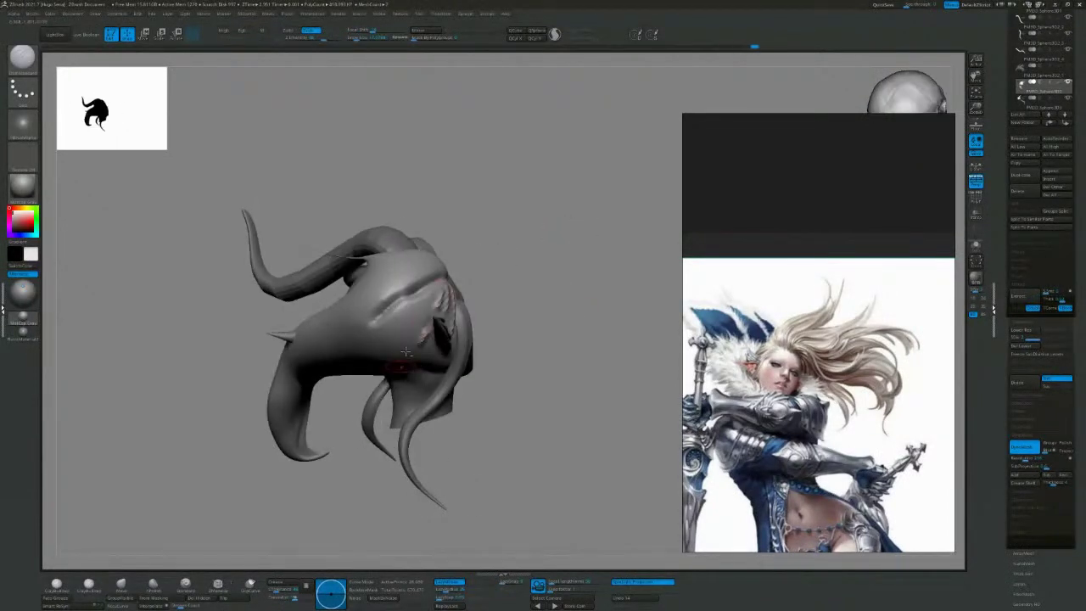
left_click_drag(438, 304, 424, 331)
left_click_drag(518, 289, 433, 332)
left_click_drag(416, 375, 463, 294)
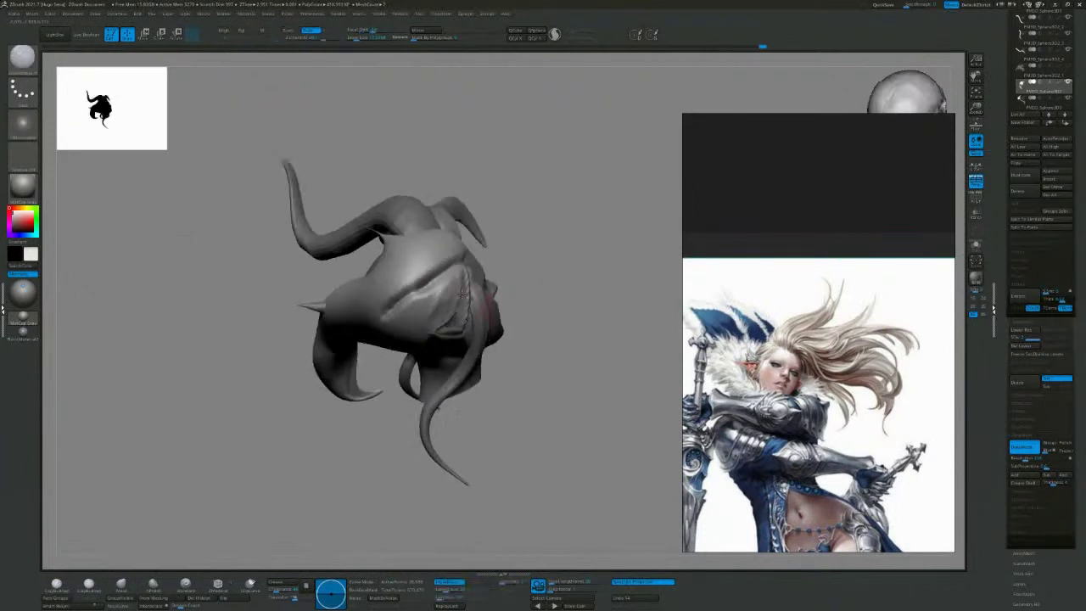
Carve long flowing grooves along the side of the back hair mass from the ear toward its tip.
mouse_move(415, 344)
left_mouse_down()
mouse_move(505, 274)
mouse_move(221, 431)
left_mouse_up()
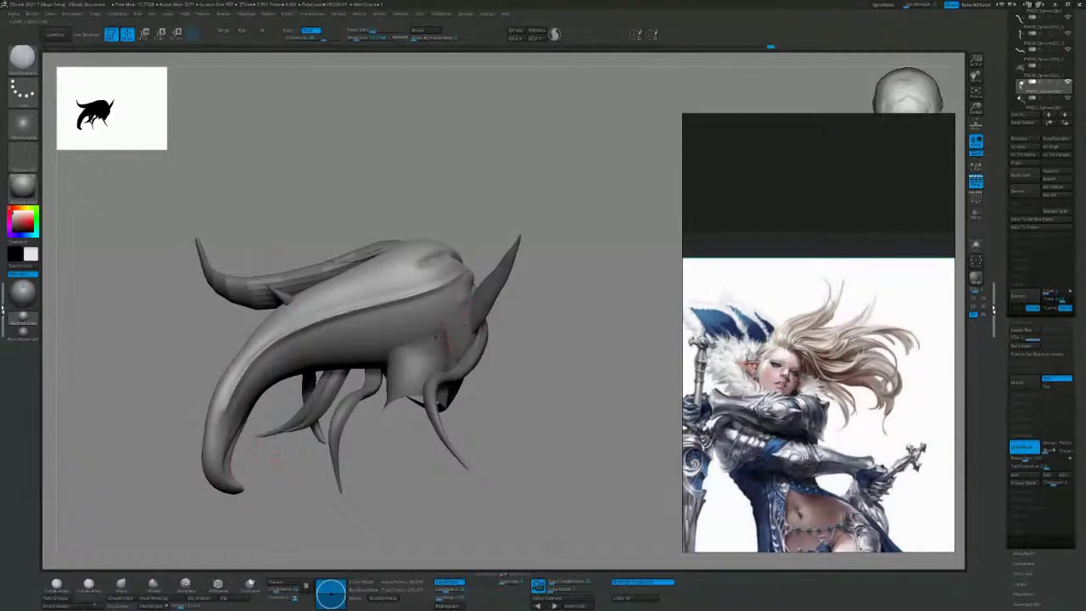
mouse_move(466, 288)
left_mouse_down()
mouse_move(356, 336)
mouse_move(246, 441)
left_mouse_up()
left_click_drag(441, 340, 316, 367)
left_click_drag(408, 363, 354, 357)
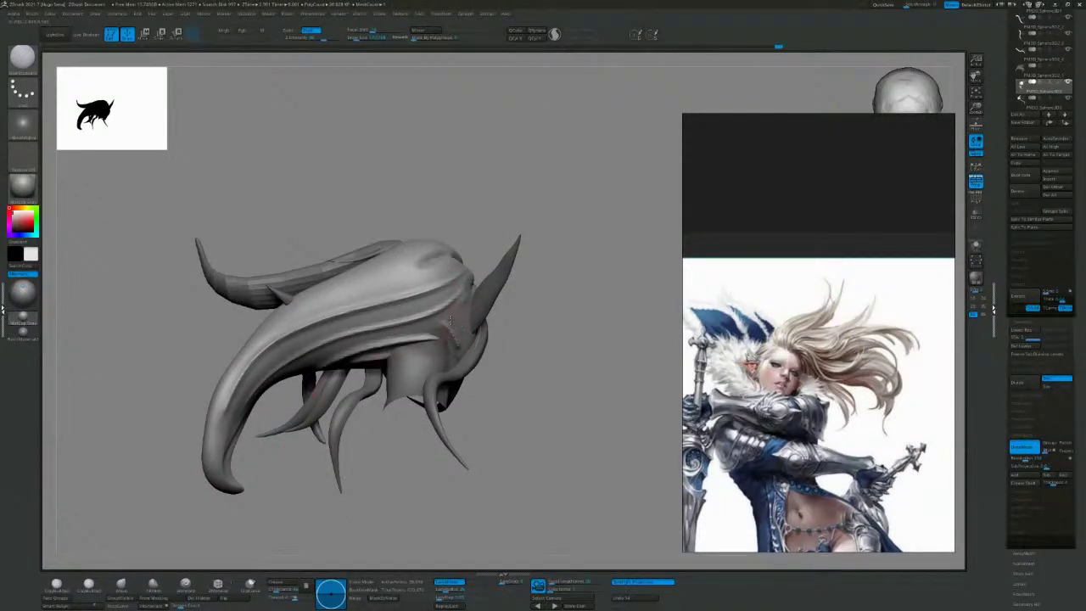
left_click_drag(450, 322, 338, 348)
Carve grooves along the upper side of the back hair mass, redoing the stroke behind the temple.
left_click_drag(574, 230, 526, 246)
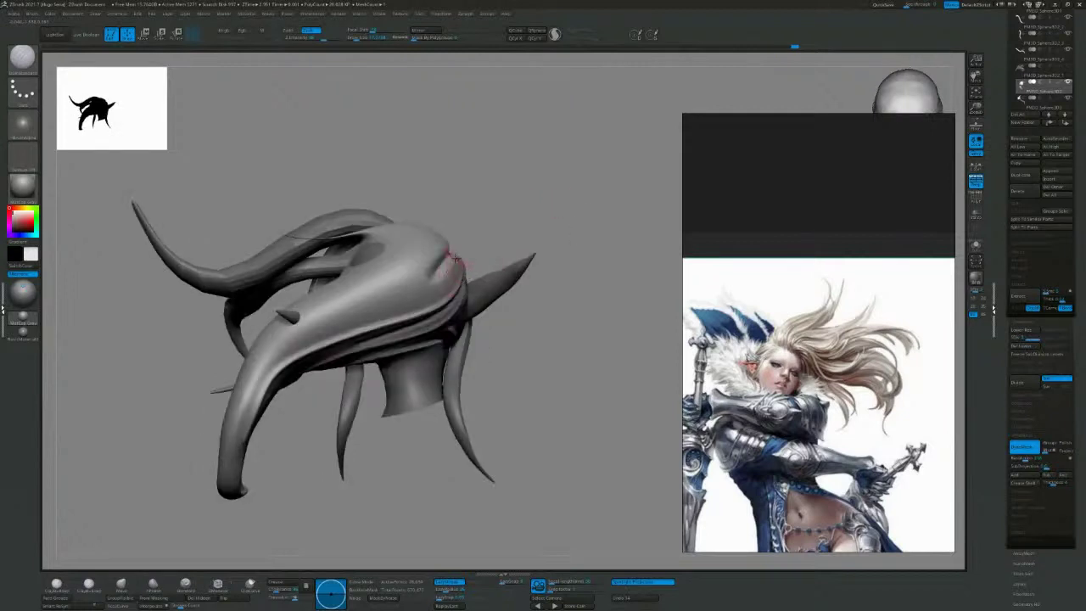
left_click_drag(430, 275, 328, 318)
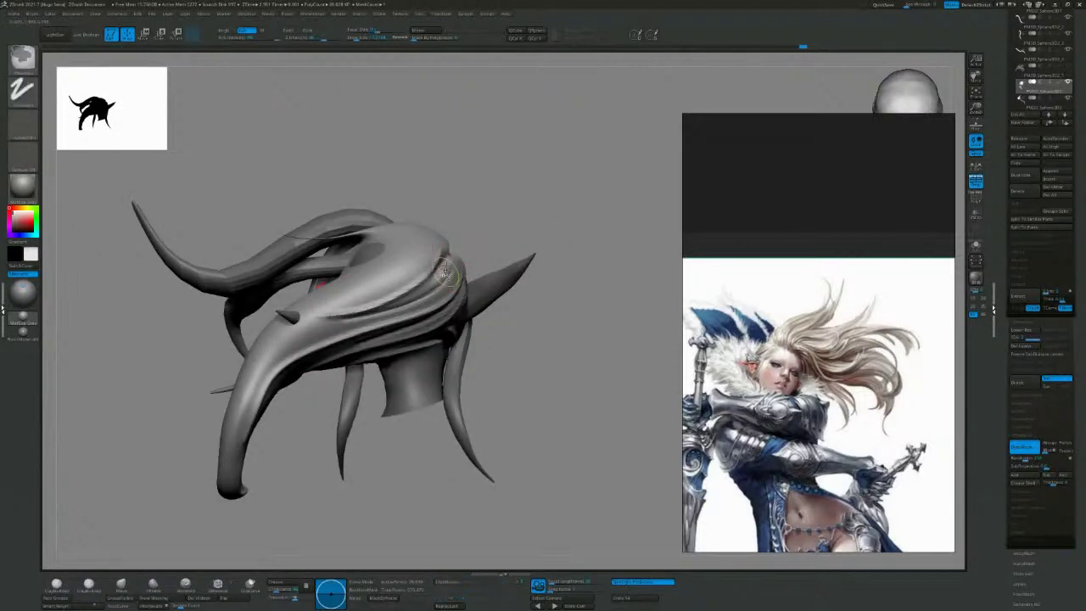
key("ctrl+z")
left_click_drag(444, 265, 387, 295)
mouse_move(602, 233)
left_mouse_down()
mouse_move(623, 211)
mouse_move(468, 292)
left_mouse_up()
left_click_drag(366, 353, 427, 329)
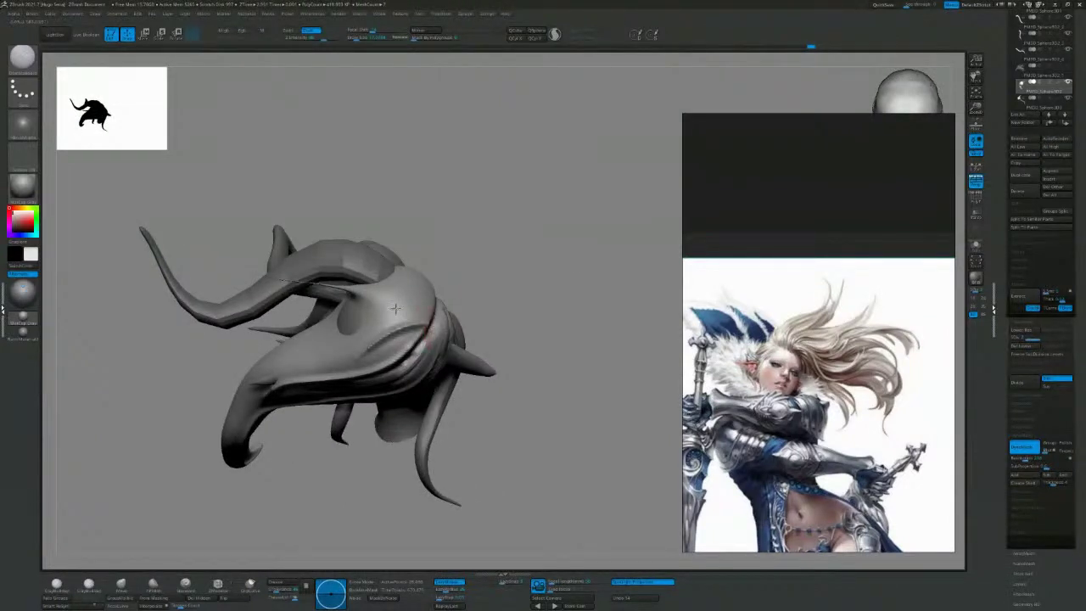
Carve ridged strand grooves across the front hairline from the temple up to the parting.
mouse_move(503, 286)
left_mouse_down()
mouse_move(548, 221)
mouse_move(538, 194)
mouse_move(526, 228)
left_mouse_up()
mouse_move(446, 319)
left_mouse_down()
mouse_move(430, 282)
mouse_move(450, 280)
left_mouse_up()
left_click_drag(480, 318, 468, 287)
left_click_drag(626, 219, 583, 221)
left_click_drag(499, 312, 487, 281)
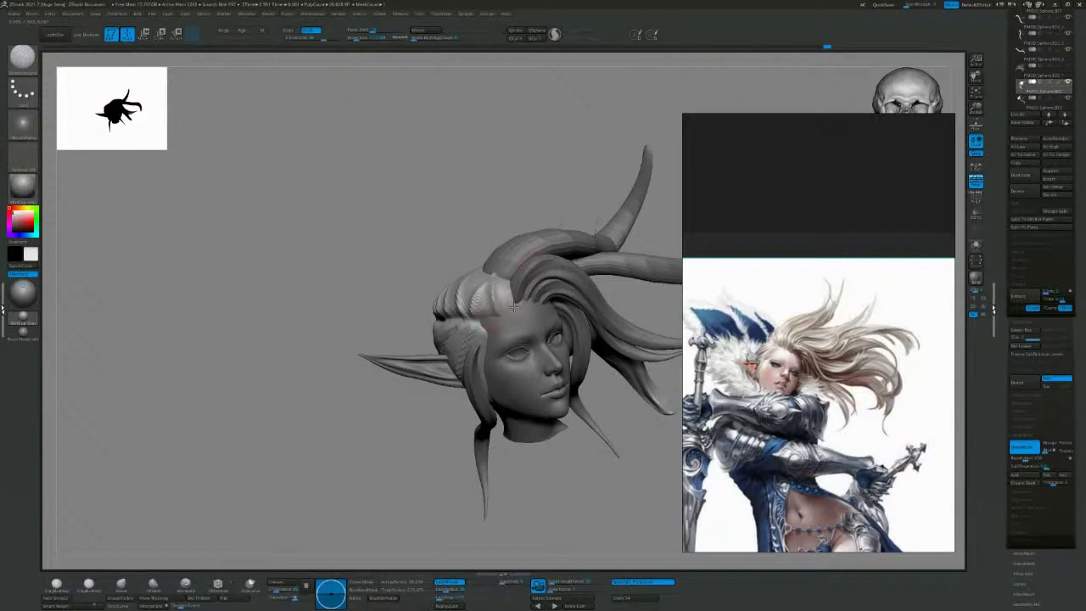
left_click_drag(475, 194, 519, 192)
left_click_drag(516, 329, 543, 301)
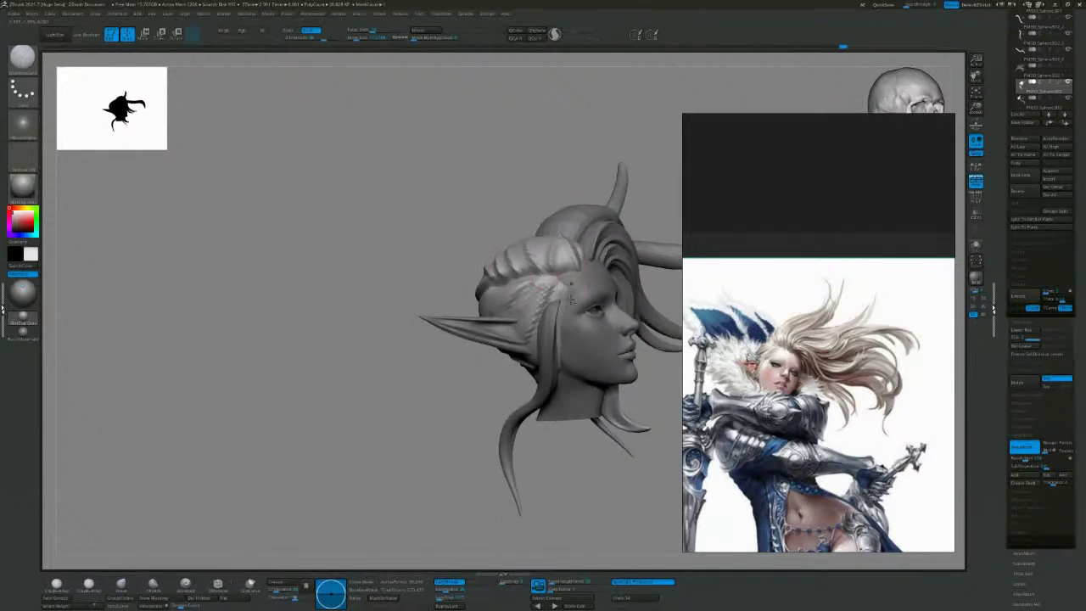
Refine the hairline grooves between the forehead and ear with additional strokes.
left_click_drag(398, 517, 295, 538, "alt")
mouse_move(487, 178)
left_mouse_down()
mouse_move(431, 281)
mouse_move(437, 272)
left_mouse_up()
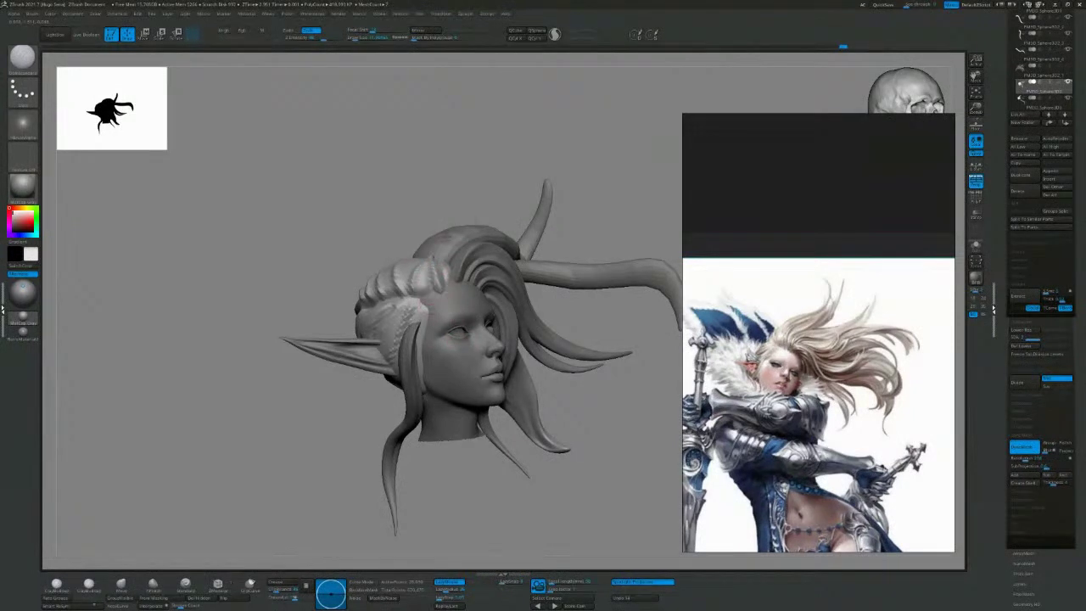
left_click_drag(444, 166, 459, 195)
left_click_drag(414, 294, 396, 249)
mouse_move(373, 160)
left_mouse_down()
mouse_move(376, 190)
mouse_move(572, 230)
mouse_move(620, 259)
mouse_move(608, 275)
left_mouse_up()
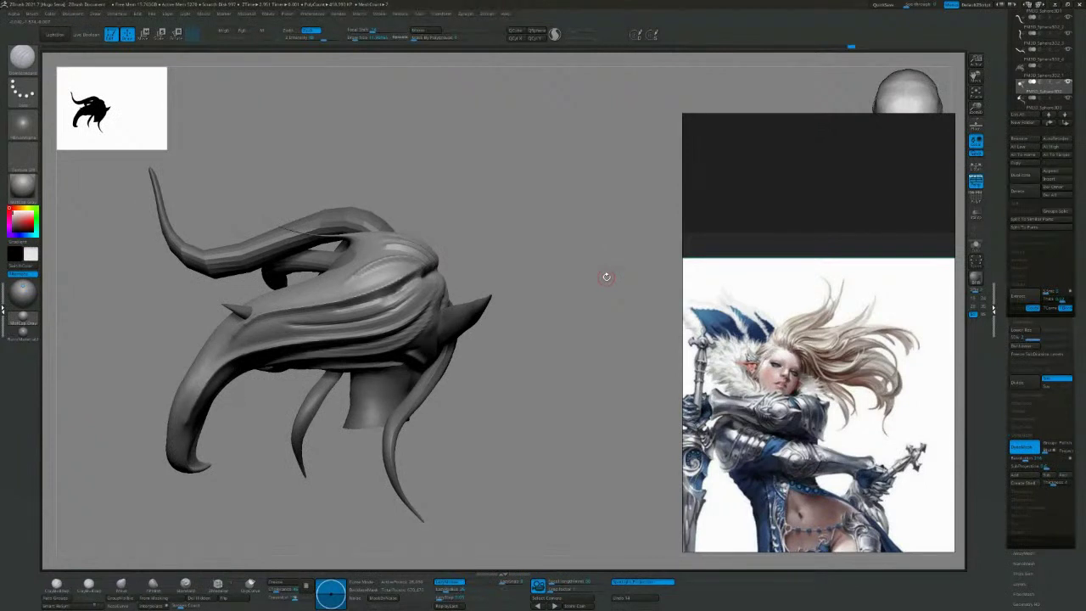
Activate the large crown strand and reshape its root against the hairline with a resized Move brush.
mouse_move(607, 277)
left_mouse_down()
mouse_move(555, 292)
mouse_move(613, 364)
mouse_move(632, 422)
mouse_move(479, 200)
mouse_move(557, 272)
mouse_move(613, 166)
left_mouse_up()
left_click_drag(498, 176, 454, 295)
mouse_move(567, 369)
left_mouse_down("alt")
mouse_move(533, 376)
mouse_move(619, 261)
mouse_move(537, 383)
mouse_move(500, 387)
mouse_move(449, 429)
mouse_move(419, 391)
mouse_move(432, 379)
mouse_move(437, 425)
mouse_move(504, 394)
mouse_move(521, 458)
mouse_move(499, 476)
mouse_move(473, 318)
left_mouse_up("alt")
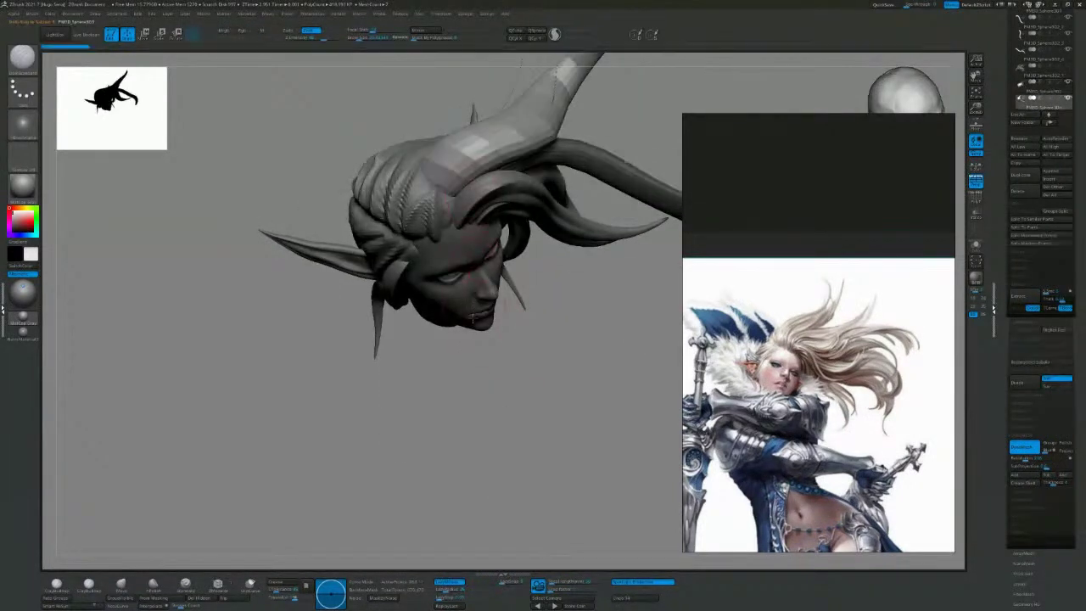
key("b")
key("m")
key("v")
key("s")
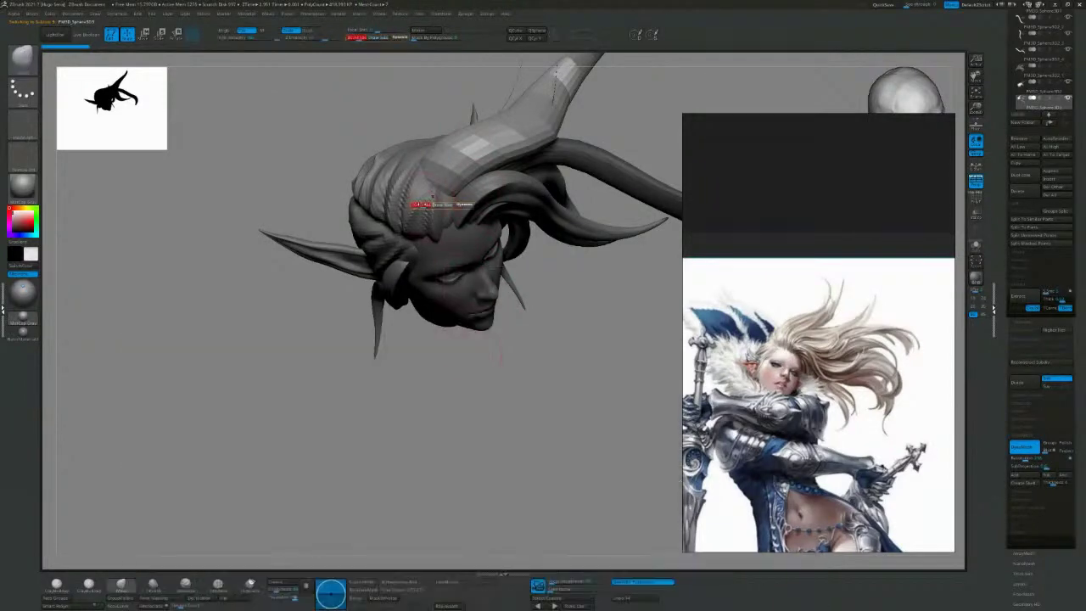
left_click_drag(423, 205, 430, 206)
mouse_move(444, 360)
left_mouse_down()
mouse_move(421, 227)
mouse_move(392, 197)
mouse_move(401, 144)
mouse_move(392, 182)
left_mouse_up()
key("b")
key("v")
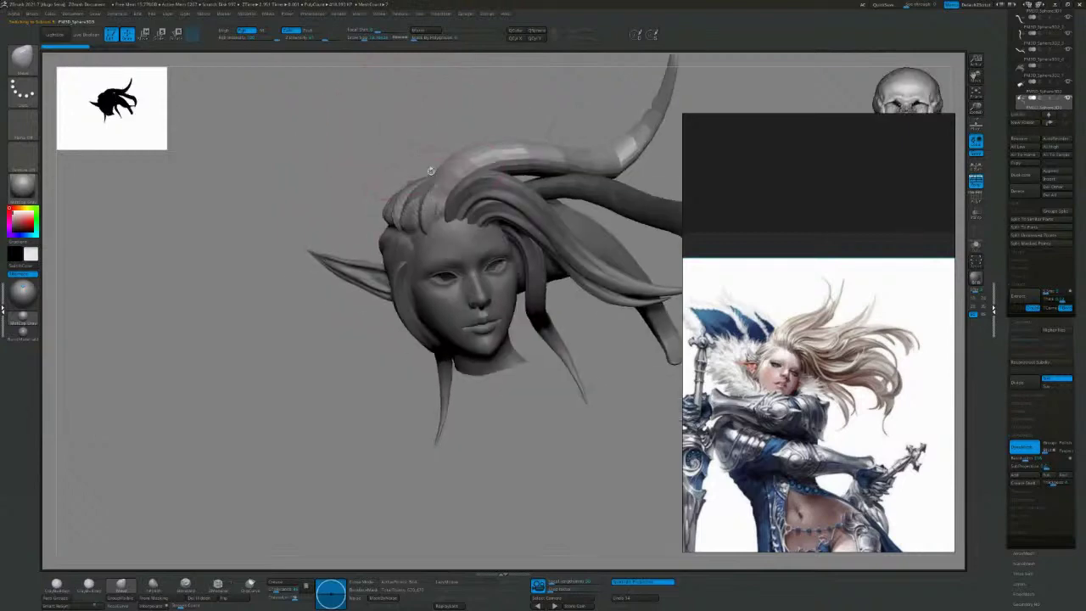
left_click_drag(501, 156, 496, 168)
Reshape the crown strand so it arches closely over the top of the head beside the parting.
left_click_drag(352, 287, 385, 344)
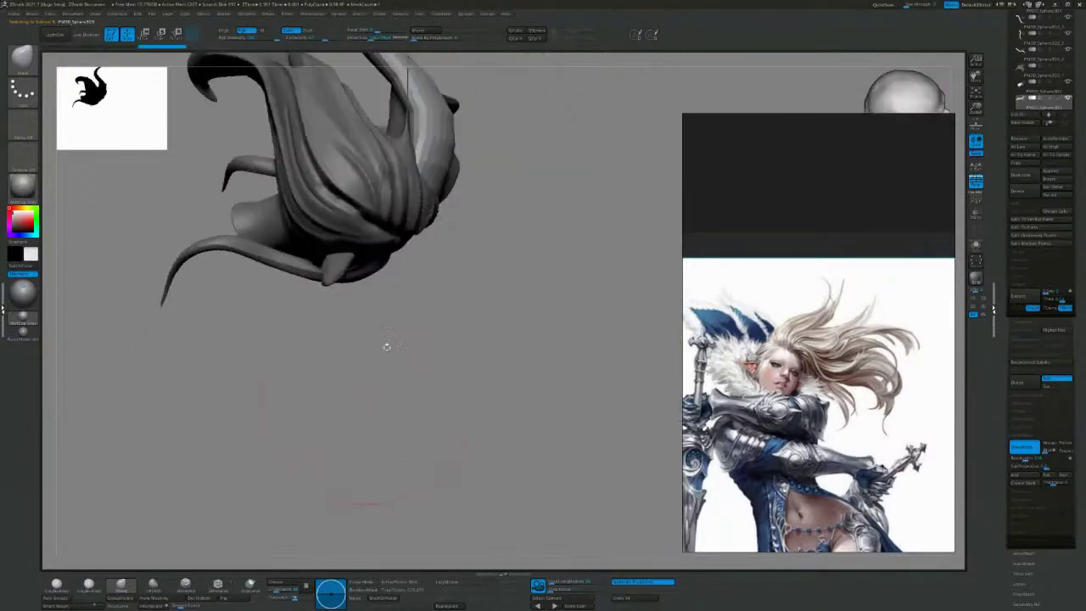
left_click_drag(427, 191, 443, 199)
left_click_drag(416, 373, 421, 244)
mouse_move(510, 381)
left_mouse_down()
mouse_move(484, 323)
mouse_move(433, 297)
left_mouse_up()
left_click_drag(424, 238, 416, 242)
left_click_drag(540, 169, 388, 217)
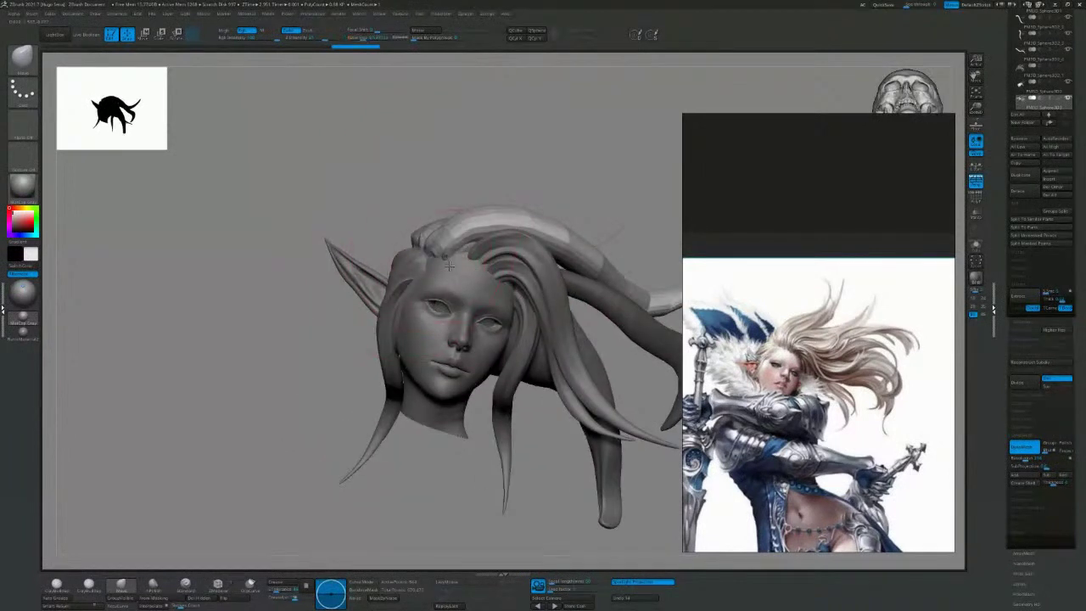
left_click_drag(589, 138, 444, 211)
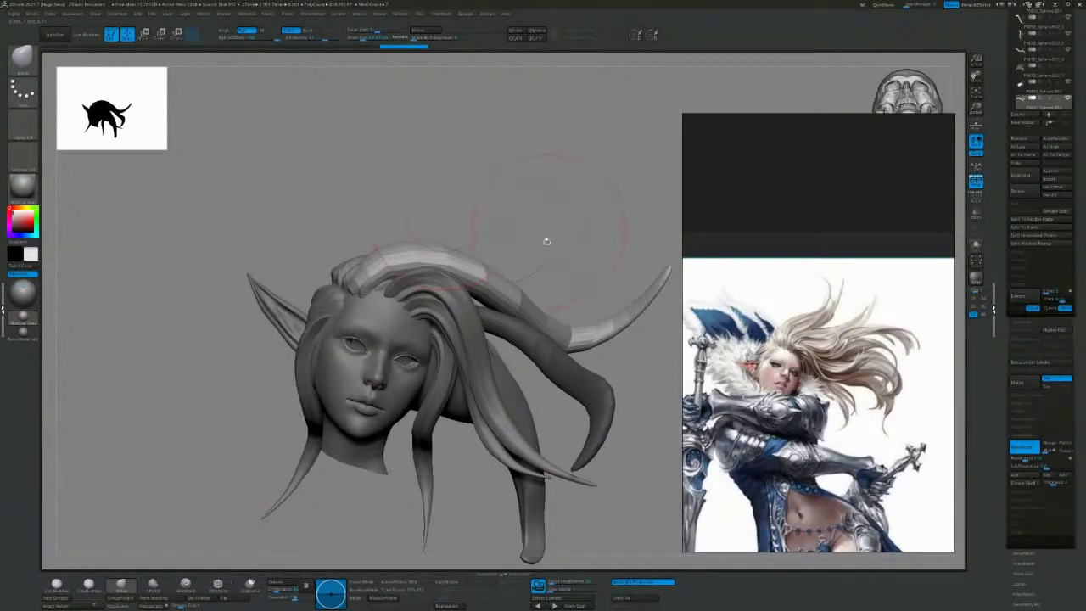
left_click_drag(478, 179, 484, 206)
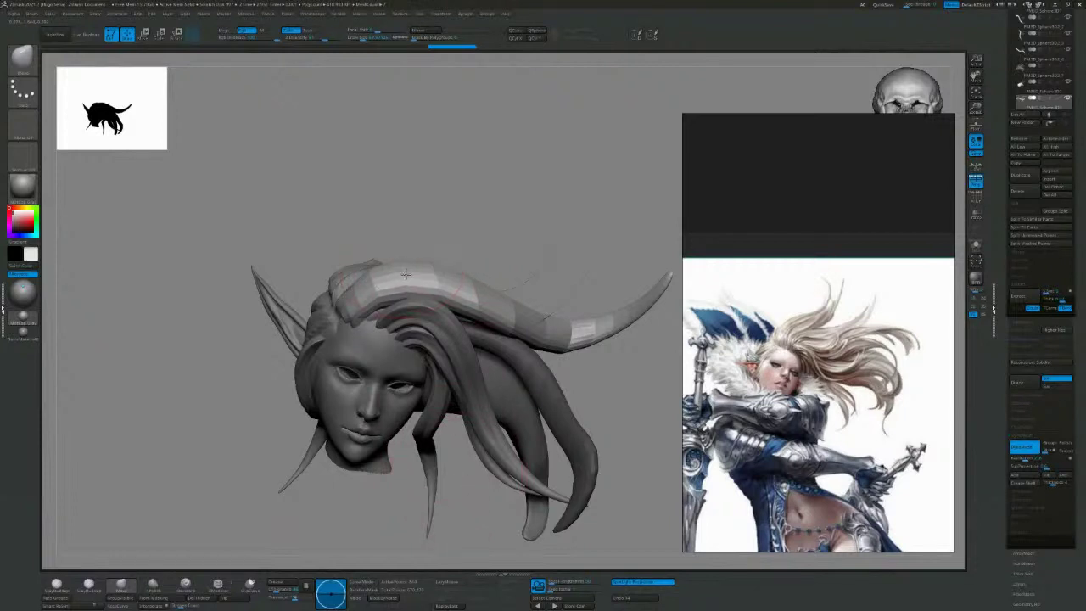
Try to stretch the front of the crown strand far outward from the forehead with the Move brush.
left_click_drag(405, 274, 506, 541, "alt")
key("ctrl+z")
left_click_drag(635, 528, 658, 563)
key("s")
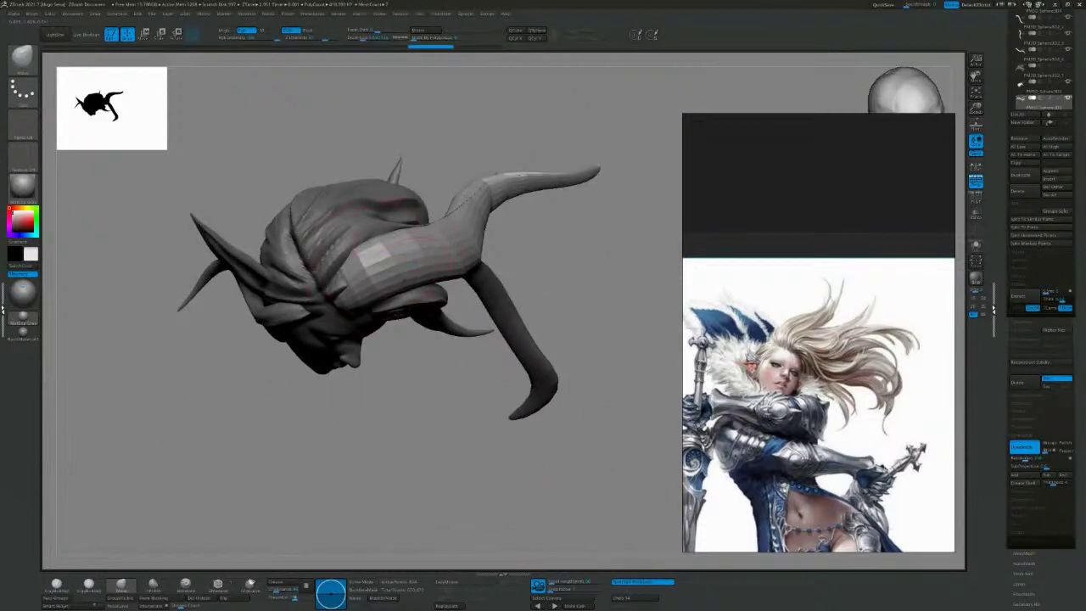
mouse_move(393, 428)
left_mouse_down("alt")
mouse_move(414, 422)
mouse_move(424, 396)
mouse_move(538, 359)
mouse_move(511, 308)
mouse_move(528, 243)
mouse_move(578, 245)
mouse_move(599, 228)
mouse_move(327, 276)
mouse_move(372, 289)
mouse_move(400, 266)
mouse_move(636, 365)
mouse_move(629, 355)
left_mouse_up("alt")
key("s")
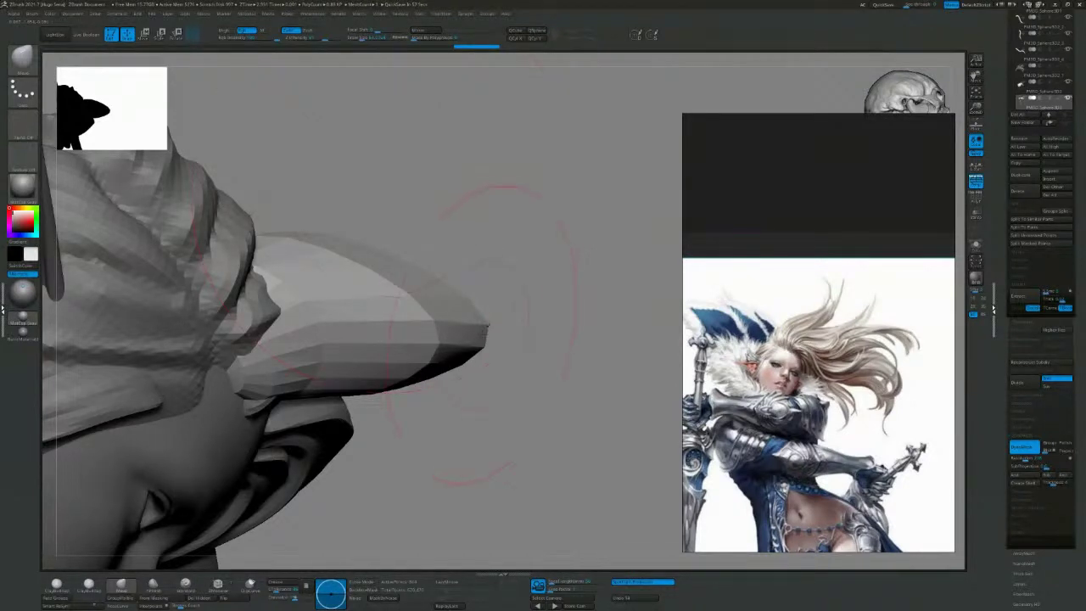
mouse_move(500, 331)
left_mouse_down()
mouse_move(570, 319)
mouse_move(641, 267)
left_mouse_up()
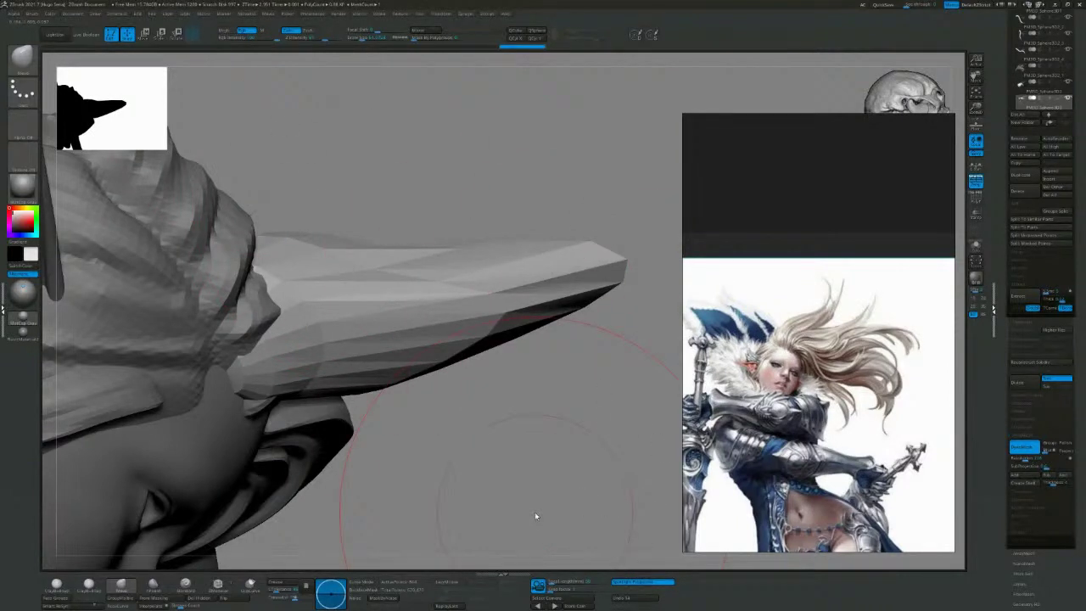
mouse_move(535, 514)
right_mouse_down("ctrl")
mouse_move(535, 429)
mouse_move(596, 404)
mouse_move(604, 432)
mouse_move(632, 352)
mouse_move(640, 376)
right_mouse_up("ctrl")
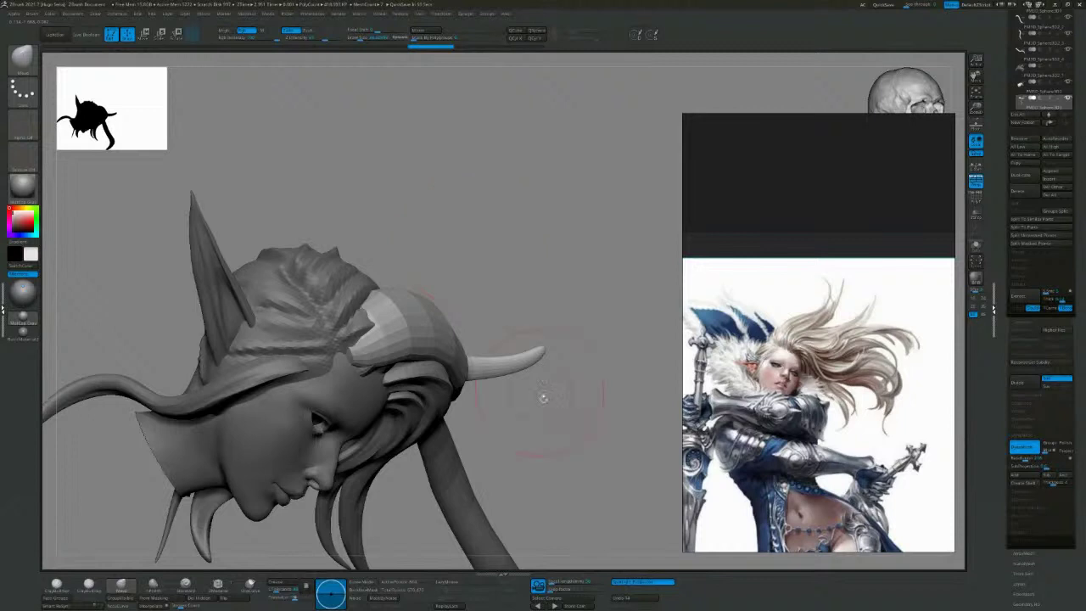
Try to pull tall spikes out of the crown strand above the forehead and toward the ear.
mouse_move(543, 397)
right_mouse_down()
mouse_move(546, 424)
mouse_move(548, 351)
mouse_move(521, 345)
right_mouse_up()
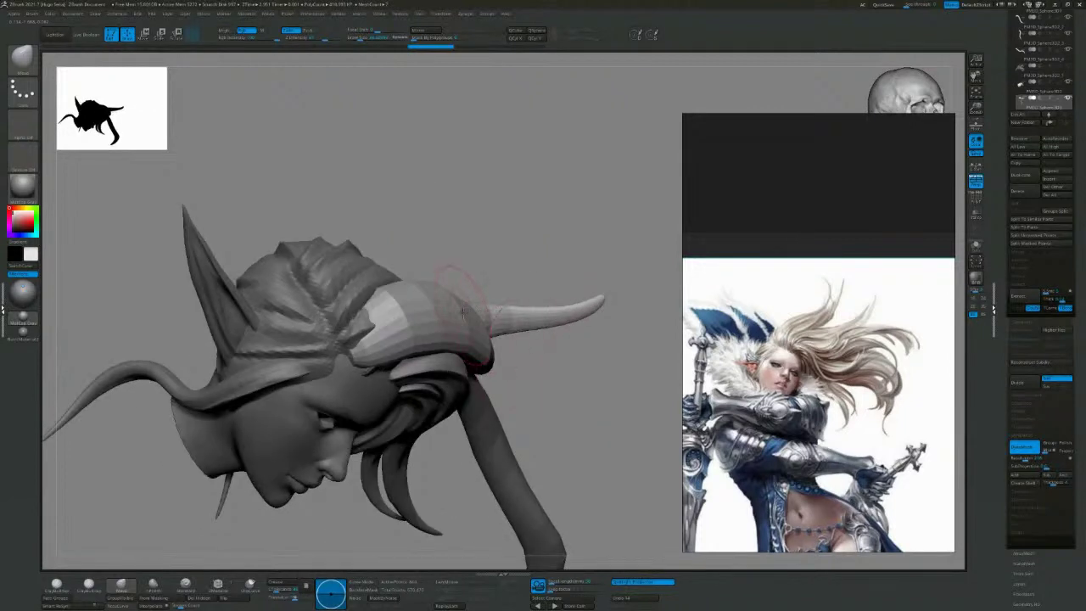
mouse_move(474, 314)
right_mouse_down()
mouse_move(558, 369)
mouse_move(480, 284)
mouse_move(518, 288)
mouse_move(526, 400)
right_mouse_up()
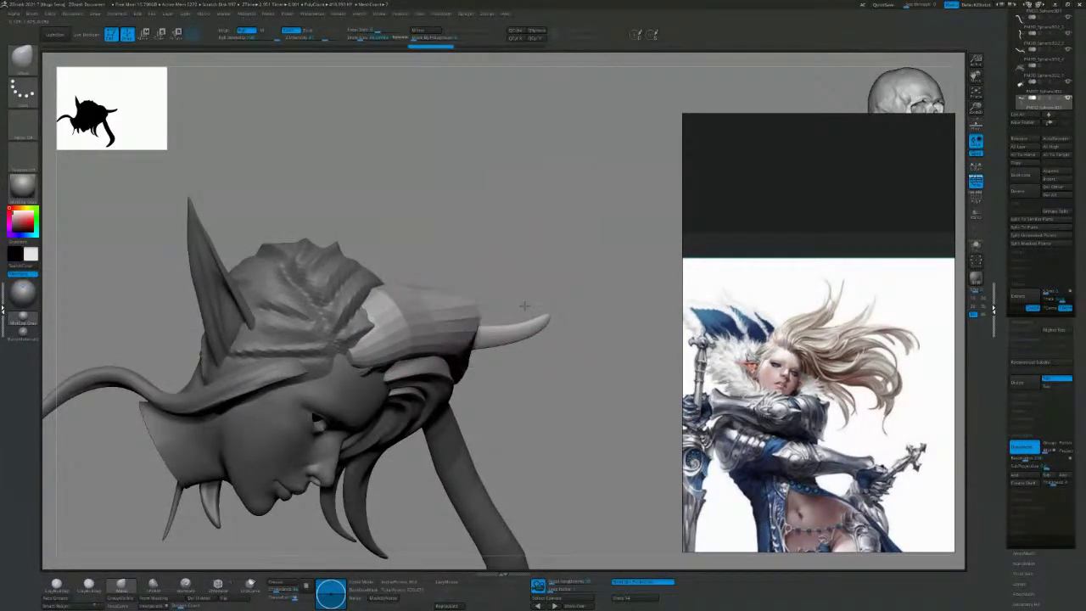
left_click_drag(525, 306, 556, 298)
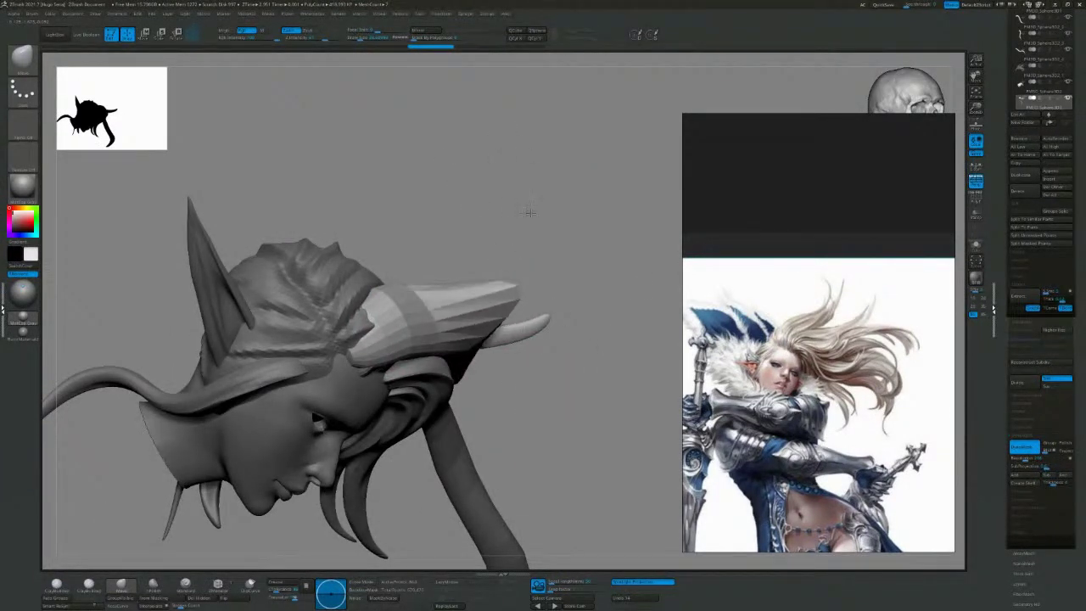
mouse_move(530, 212)
left_mouse_down()
mouse_move(475, 254)
mouse_move(915, 296)
mouse_move(679, 474)
mouse_move(712, 260)
mouse_move(635, 421)
mouse_move(629, 332)
mouse_move(659, 499)
mouse_move(588, 320)
mouse_move(883, 416)
mouse_move(774, 450)
mouse_move(832, 437)
mouse_move(630, 432)
mouse_move(670, 399)
mouse_move(650, 328)
mouse_move(425, 316)
left_mouse_up()
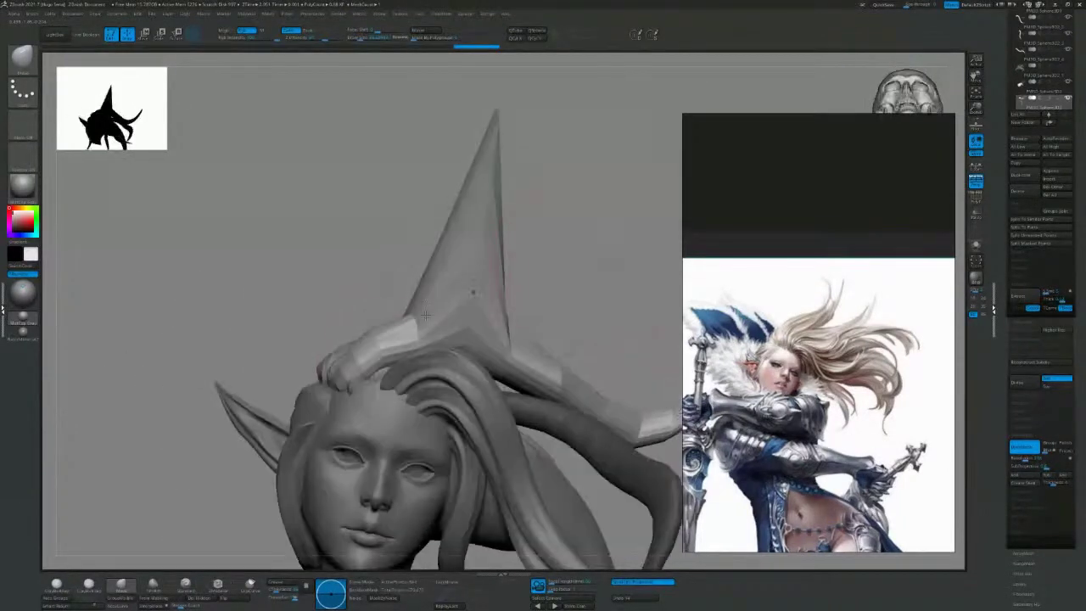
left_click_drag(367, 349, 277, 264)
mouse_move(611, 294)
left_mouse_down("alt")
mouse_move(599, 274)
mouse_move(544, 254)
left_mouse_up("alt")
Try to pull further small spikes out of the crown strand's rear length with a resized brush.
key("s")
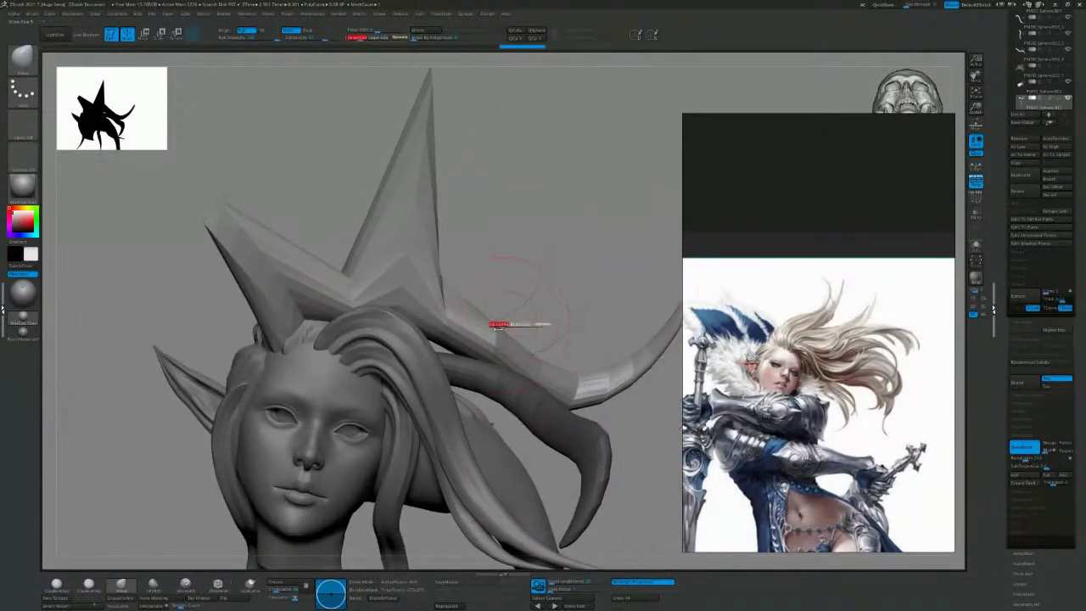
mouse_move(499, 326)
left_mouse_down()
mouse_move(594, 252)
mouse_move(592, 344)
mouse_move(559, 319)
left_mouse_up()
mouse_move(597, 356)
left_mouse_down()
mouse_move(575, 324)
mouse_move(603, 322)
left_mouse_up()
mouse_move(631, 326)
left_mouse_down()
mouse_move(622, 314)
mouse_move(637, 365)
mouse_move(643, 542)
mouse_move(621, 446)
left_mouse_up()
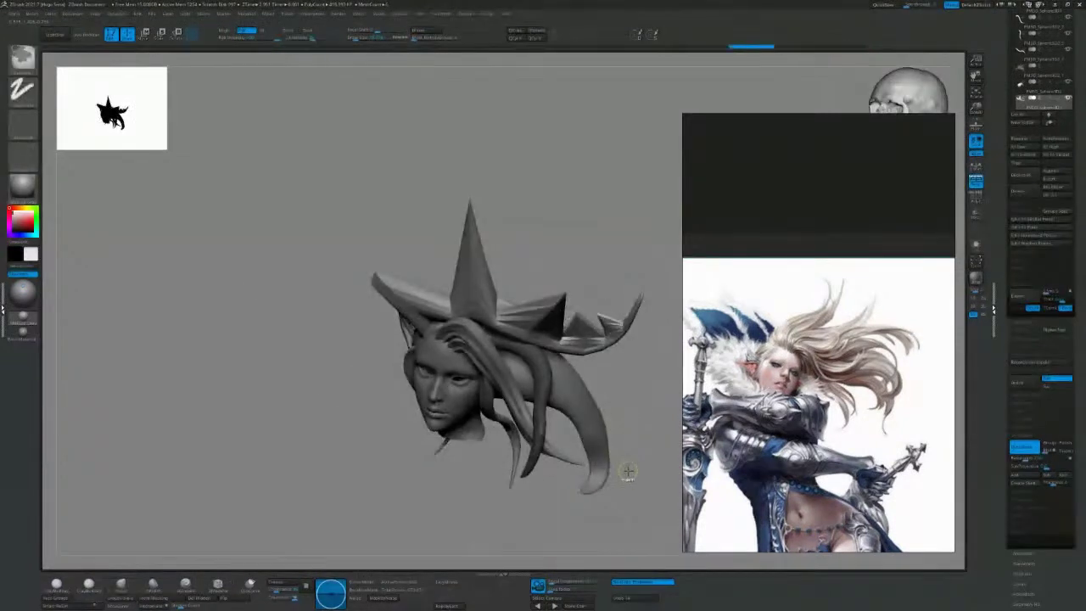
Undo all the spikes pulled out of the crown strand.
key("ctrl+z")
key("ctrl+z")
key("ctrl+z")
key("ctrl+z")
key("ctrl+z")
key("ctrl+z")
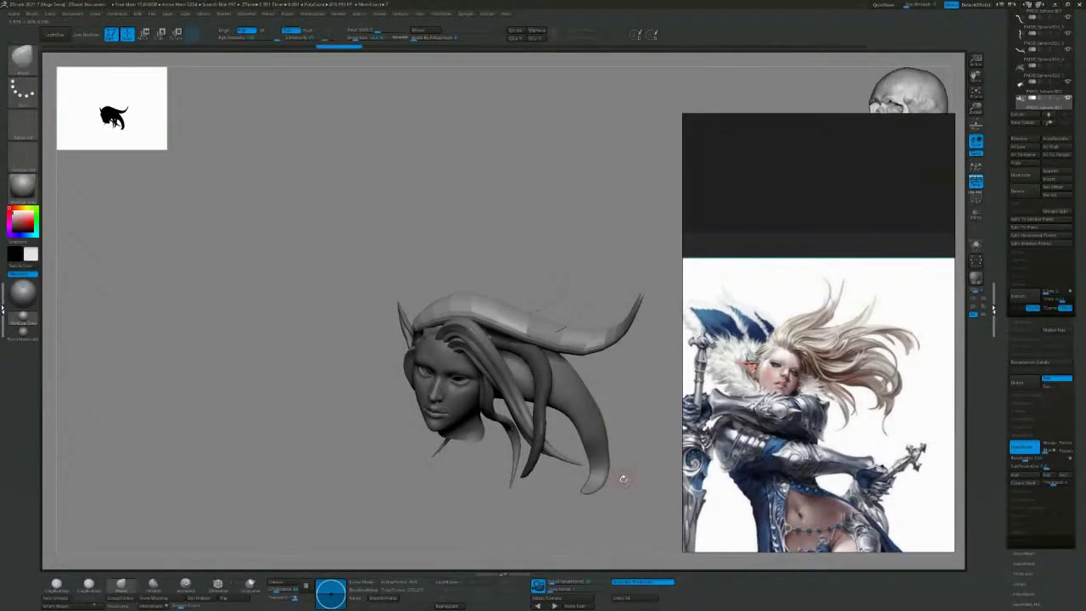
Reshape the front end of the crown strand toward the hairline above the forehead with the Snake Hook brush.
left_click_drag(623, 479, 632, 404)
key("b")
key("s")
key("h")
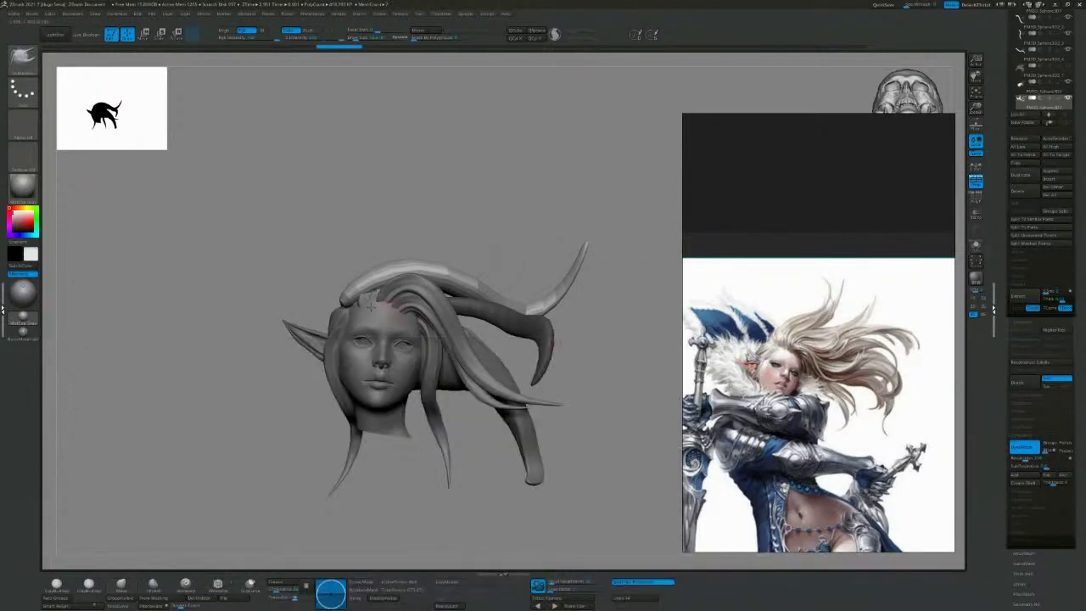
mouse_move(347, 305)
left_mouse_down()
mouse_move(386, 301)
mouse_move(365, 302)
left_mouse_up()
mouse_move(466, 229)
left_mouse_down()
mouse_move(523, 224)
mouse_move(540, 246)
left_mouse_up()
left_click_drag(375, 294, 366, 299)
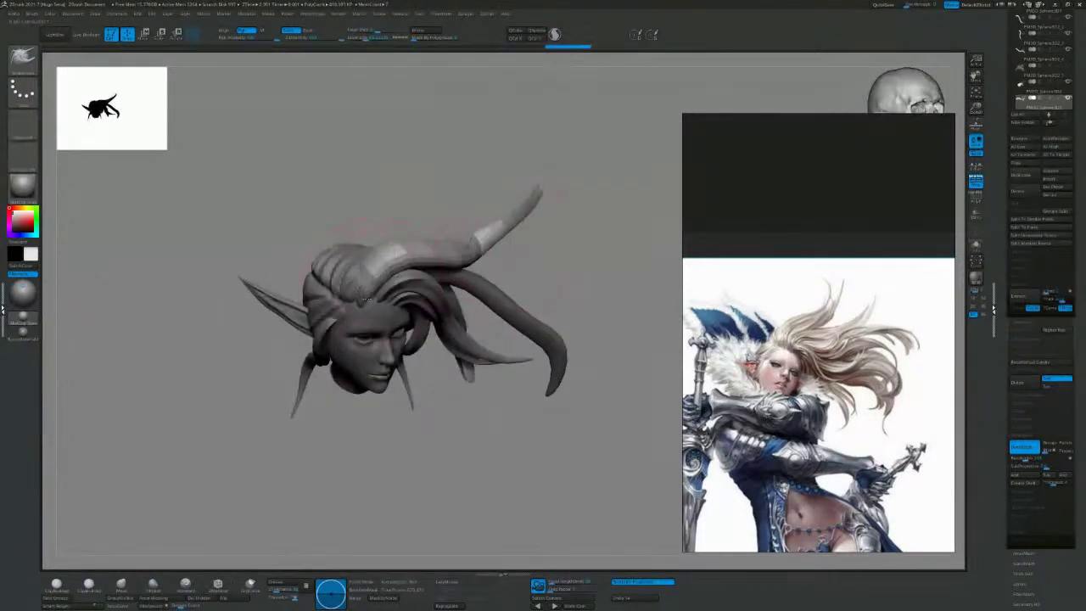
left_click_drag(573, 138, 344, 257)
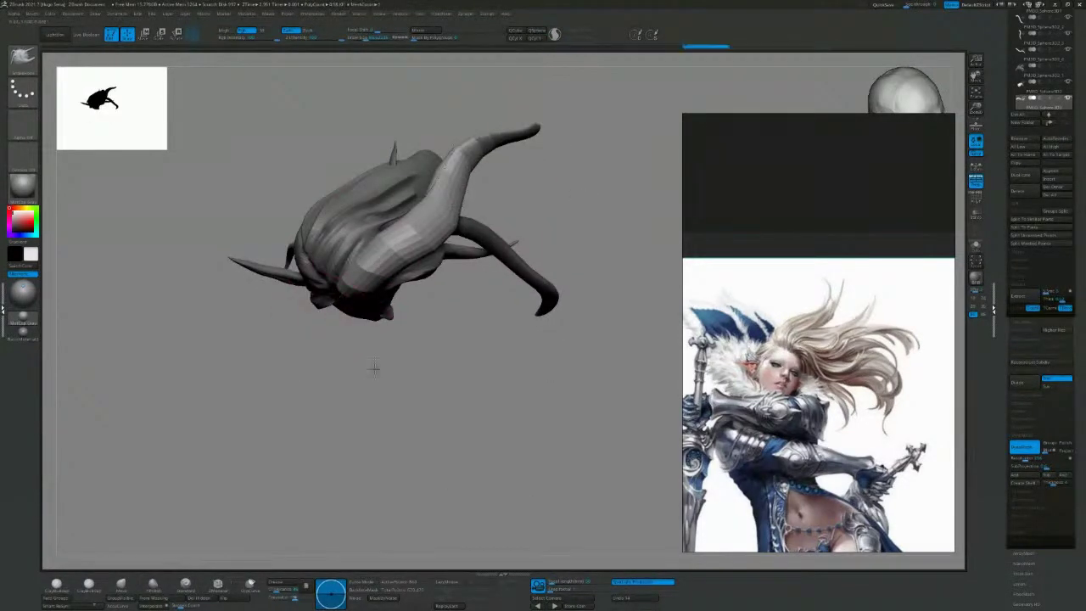
Resize the brush and refine how the crown strand's root sits over the forehead.
mouse_move(376, 368)
left_mouse_down()
mouse_move(594, 250)
mouse_move(589, 327)
mouse_move(454, 272)
mouse_move(507, 296)
left_mouse_up()
key("s")
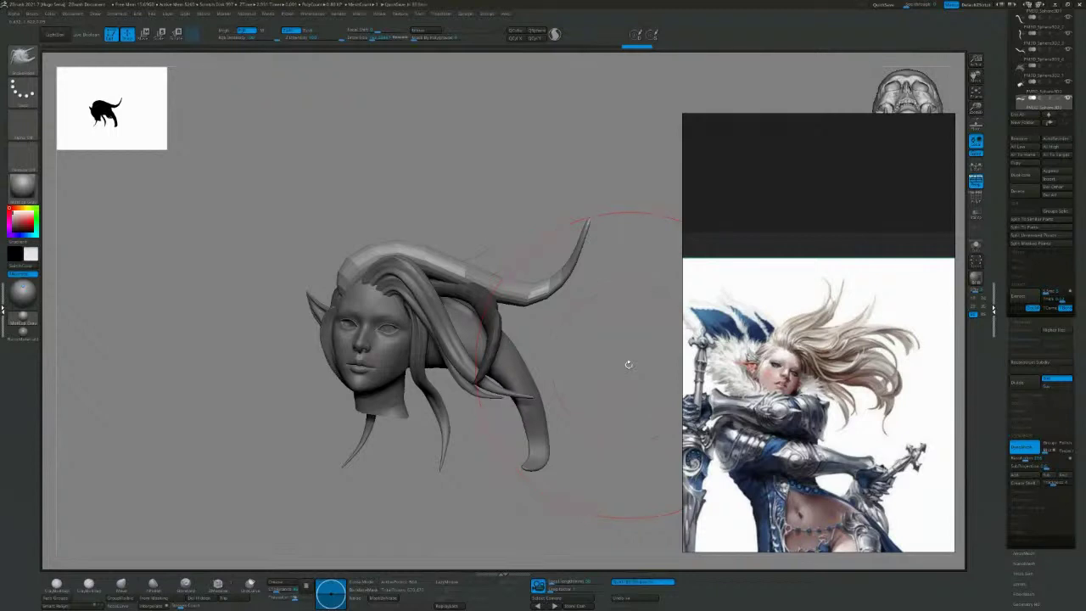
left_click_drag(290, 237, 278, 256)
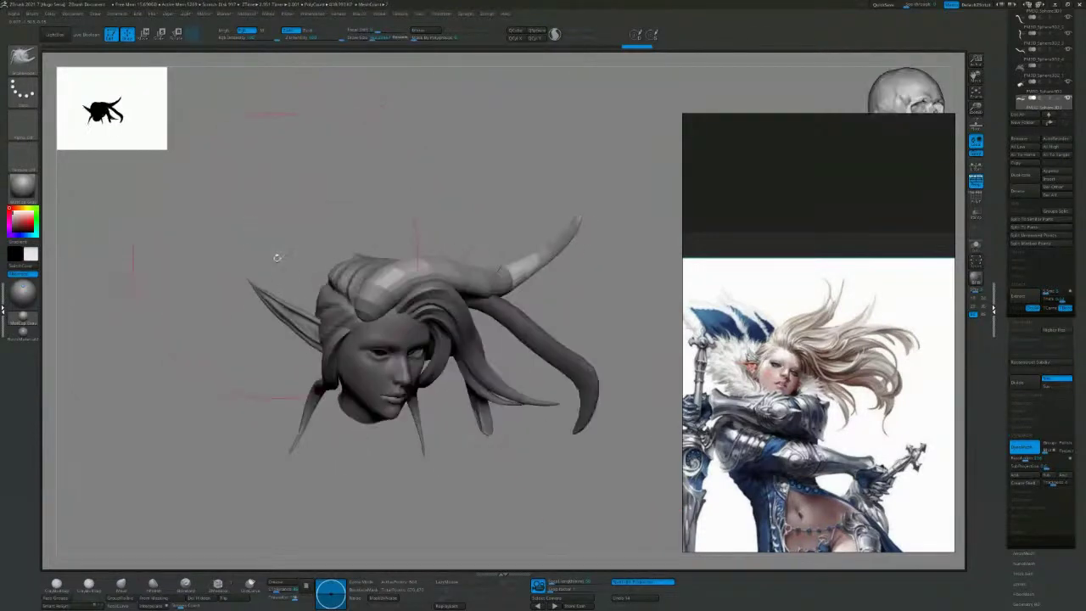
left_click_drag(341, 313, 392, 290)
mouse_move(400, 222)
left_mouse_down()
mouse_move(374, 173)
mouse_move(375, 183)
left_mouse_up()
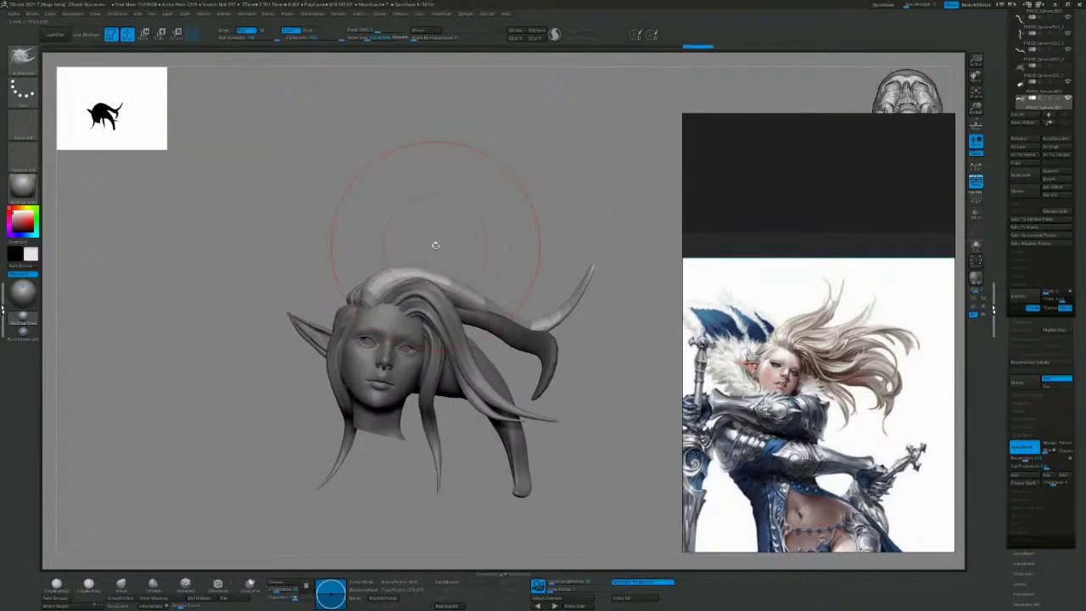
left_click_drag(591, 245, 637, 242)
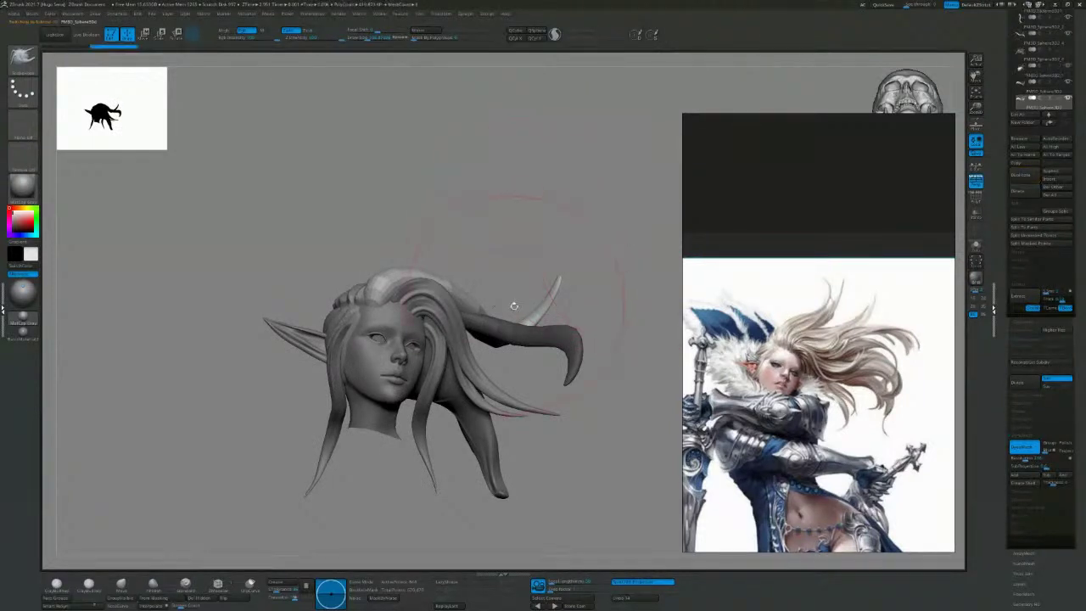
Pull the rear length of the duplicated crown strand away from the original with a resized Snake Hook brush.
mouse_move(570, 302)
left_mouse_down()
mouse_move(593, 294)
mouse_move(567, 307)
left_mouse_up()
key("s")
mouse_move(508, 318)
left_mouse_down()
mouse_move(564, 312)
mouse_move(549, 296)
left_mouse_up()
left_click_drag(564, 341, 554, 317)
left_click_drag(570, 251, 573, 297)
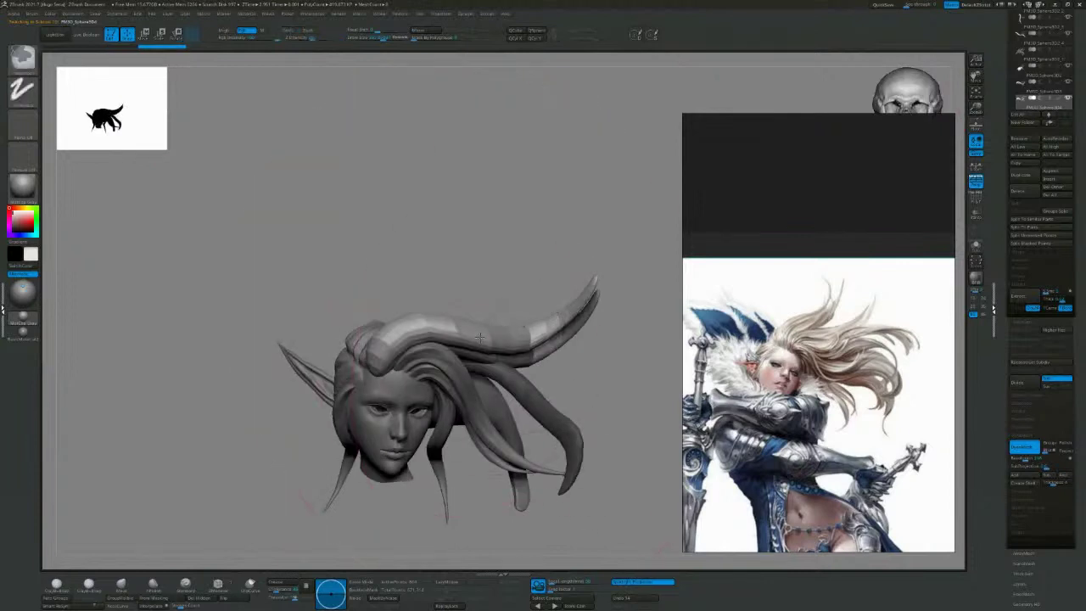
Smooth the duplicated crown strand down into a thin lock.
left_click_drag(486, 337, 505, 335, "ctrl")
left_click_drag(633, 258, 655, 281, "ctrl")
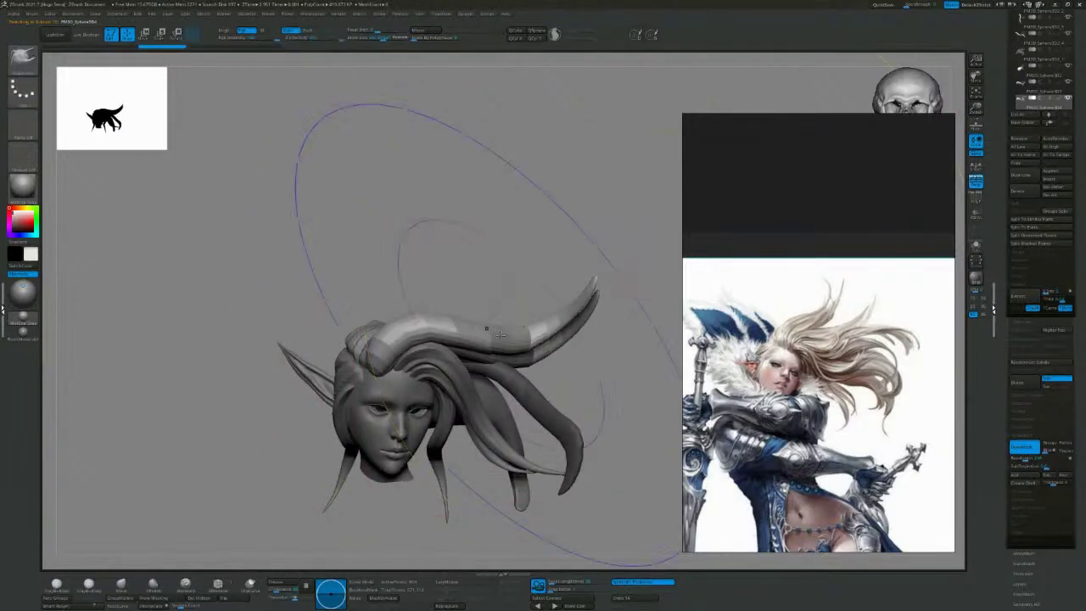
mouse_move(487, 328)
left_mouse_down("shift")
mouse_move(548, 322)
mouse_move(506, 259)
left_mouse_up("shift")
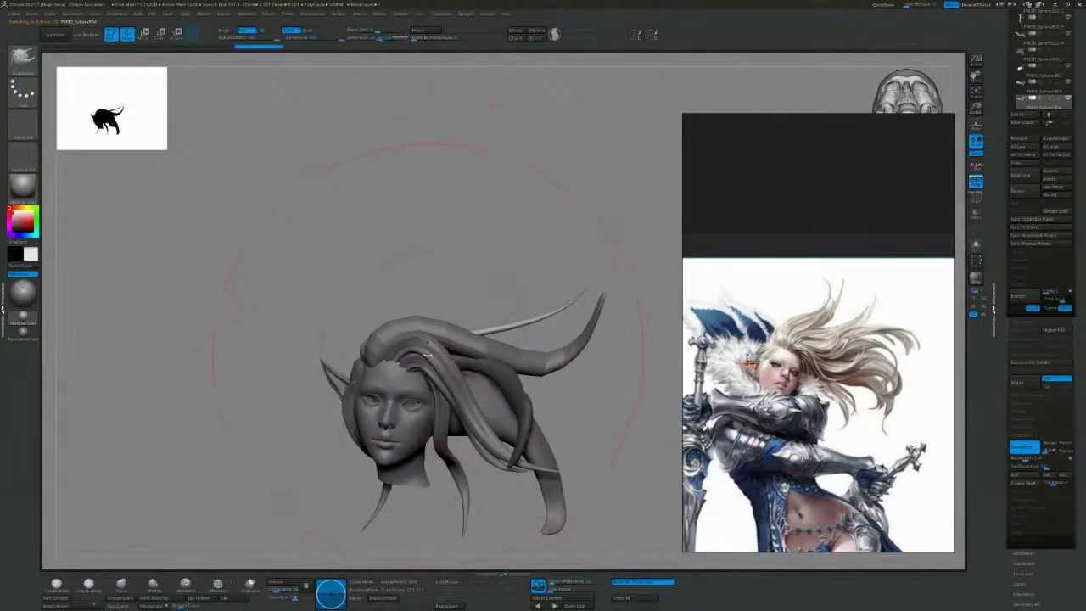
Pull the thin lock up over the crown and bend its rear length into a loose wave above the crown strand.
mouse_move(422, 332)
left_mouse_down()
mouse_move(405, 318)
mouse_move(370, 330)
mouse_move(349, 361)
mouse_move(387, 369)
mouse_move(406, 321)
left_mouse_up()
key("]")
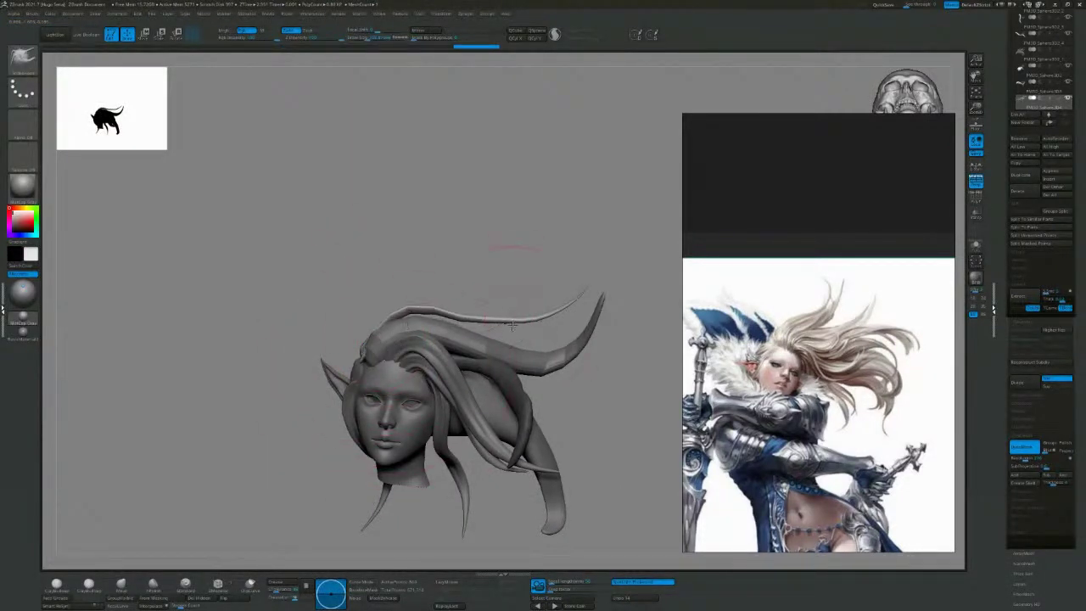
left_click_drag(523, 319, 528, 334)
left_click_drag(618, 333, 634, 352)
left_click_drag(563, 324, 559, 336)
mouse_move(609, 317)
left_mouse_down()
mouse_move(614, 393)
mouse_move(601, 413)
left_mouse_up()
mouse_move(524, 348)
left_mouse_down()
mouse_move(497, 339)
mouse_move(510, 315)
left_mouse_up()
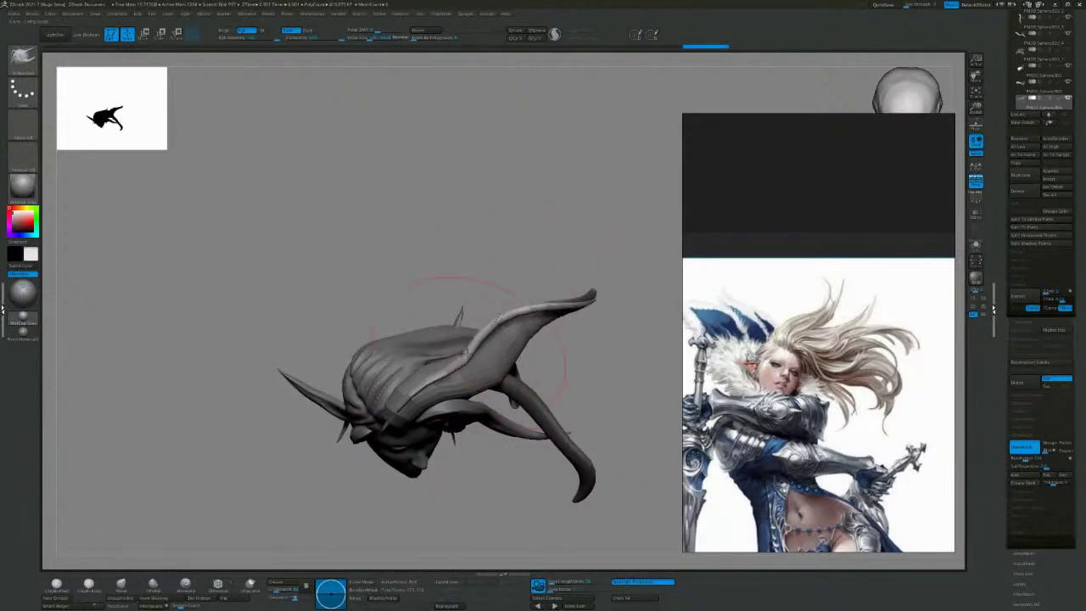
Draw the thin lock's front end down to the hairline and even out the curve of its middle.
mouse_move(472, 358)
left_mouse_down()
mouse_move(457, 347)
mouse_move(480, 319)
left_mouse_up()
mouse_move(444, 360)
left_mouse_down()
mouse_move(453, 333)
mouse_move(434, 346)
left_mouse_up()
left_click_drag(613, 404, 600, 314)
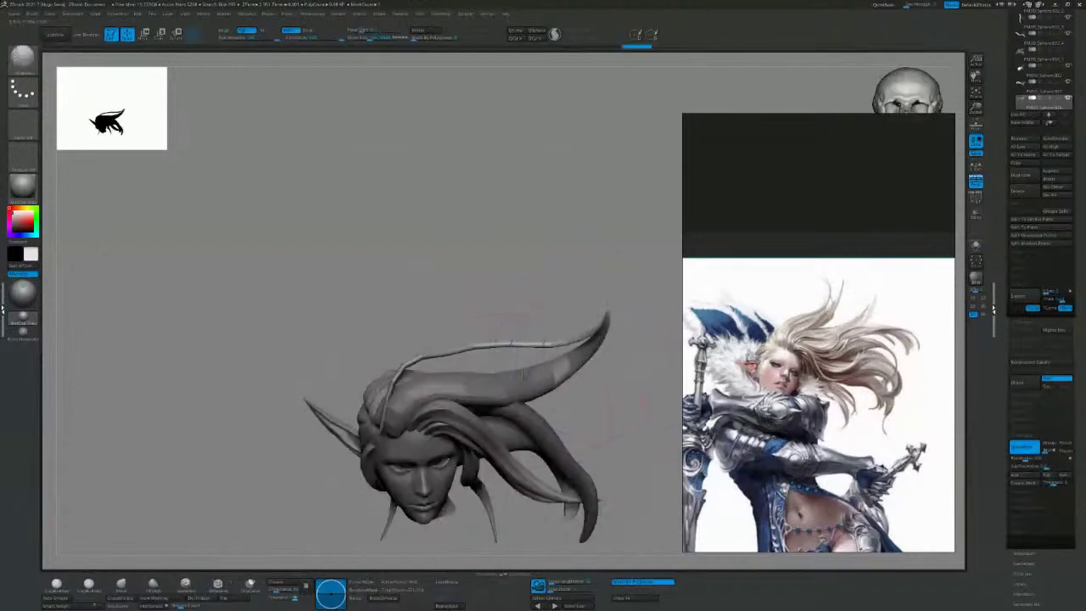
left_click_drag(504, 344, 499, 360)
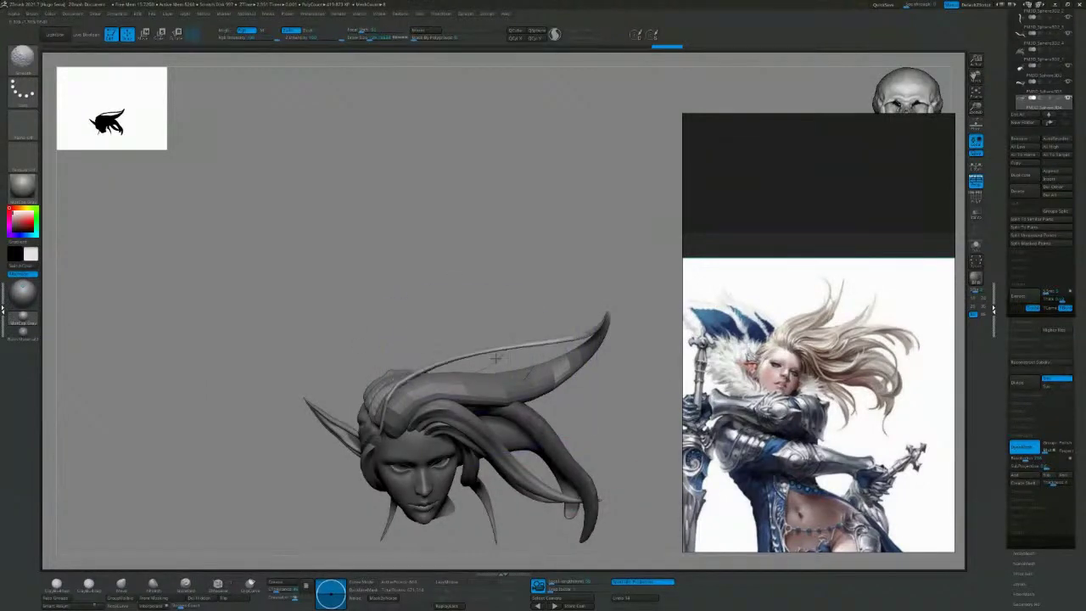
left_click_drag(655, 394, 653, 344)
Bend the thin lock's rear length so it dips behind the crown and sweeps upward at the tip.
key("s")
left_click_drag(529, 348, 538, 390)
mouse_move(618, 329)
left_mouse_down()
mouse_move(667, 333)
mouse_move(577, 311)
left_mouse_up()
left_click_drag(638, 360, 560, 349)
left_click_drag(525, 353, 527, 365)
Select the front strand beside the face and sharpen it along its length with the Pinch brush.
left_click(562, 409, "alt")
left_click_drag(612, 381, 597, 376)
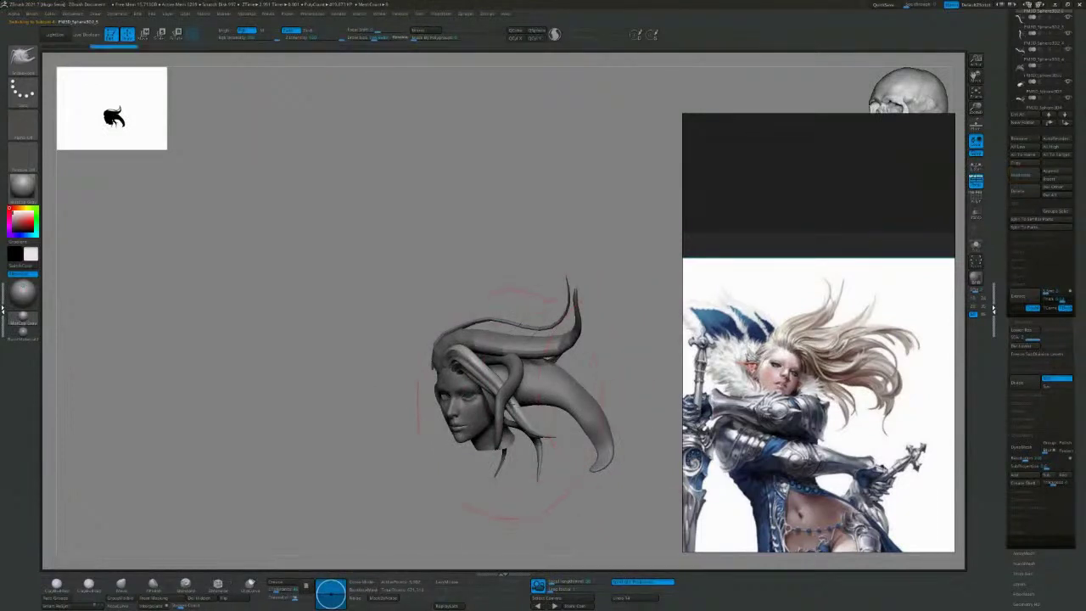
left_click_drag(531, 401, 492, 423)
left_click_drag(425, 475, 441, 472, "shift")
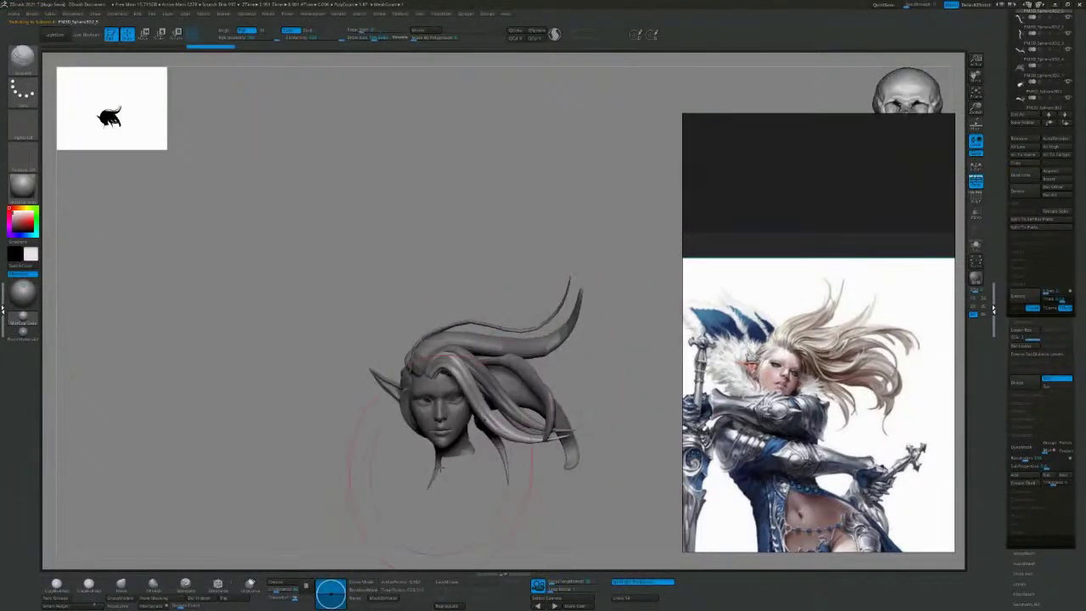
key("b")
key("p")
key("i")
mouse_move(463, 371)
left_mouse_down()
mouse_move(472, 390)
mouse_move(547, 439)
left_mouse_up()
left_click_drag(518, 509, 509, 484)
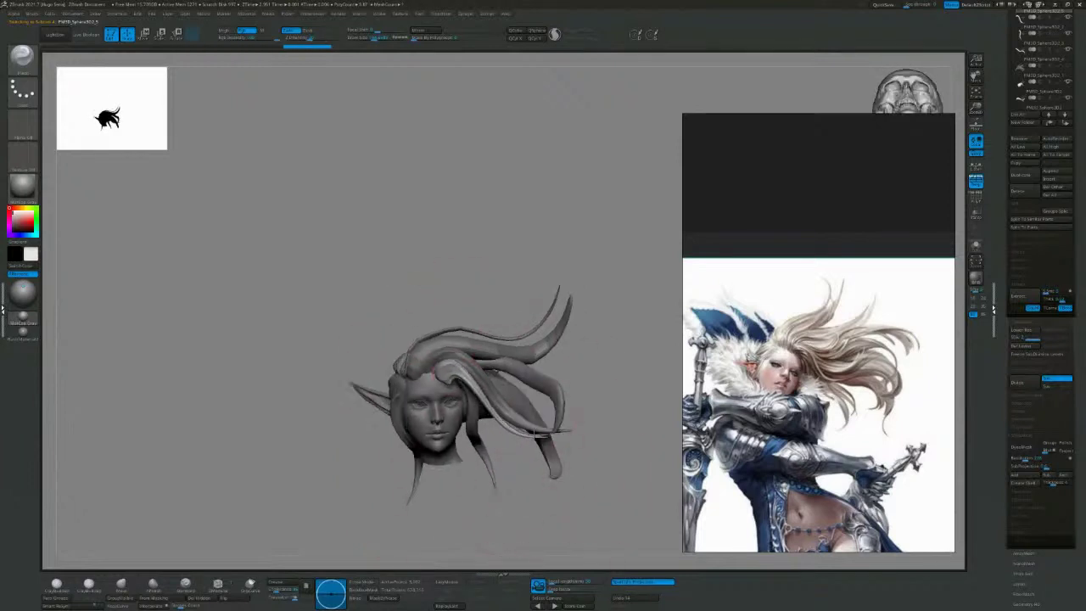
left_click_drag(467, 382, 439, 377)
Nudge the front strand's root and upper length inward toward the forehead with a resized Snake Hook brush.
mouse_move(658, 265)
left_mouse_down()
mouse_move(667, 286)
mouse_move(654, 335)
mouse_move(612, 408)
mouse_move(609, 442)
left_mouse_up()
key("b")
key("h")
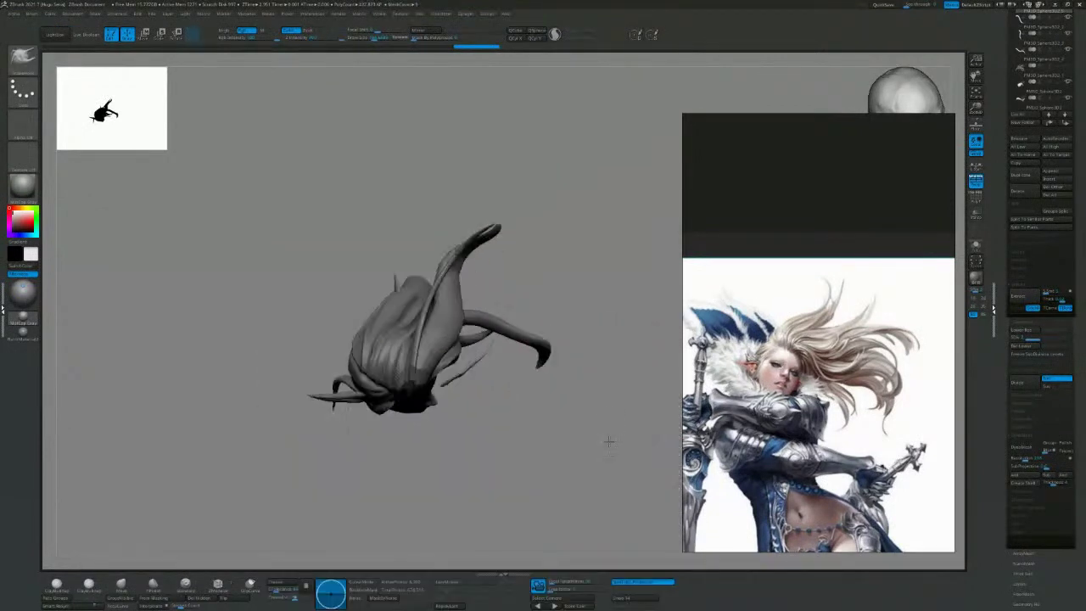
key("s")
left_click_drag(443, 382, 430, 383)
mouse_move(484, 413)
left_mouse_down()
mouse_move(495, 387)
mouse_move(509, 391)
left_mouse_up()
left_click_drag(543, 450, 501, 484)
key("s")
left_click_drag(441, 388, 433, 388)
mouse_move(501, 484)
left_mouse_down()
mouse_move(510, 441)
mouse_move(450, 424)
left_mouse_up()
mouse_move(456, 416)
left_mouse_down()
mouse_move(471, 414)
mouse_move(512, 487)
mouse_move(502, 515)
mouse_move(468, 510)
mouse_move(474, 537)
left_mouse_up()
key("s")
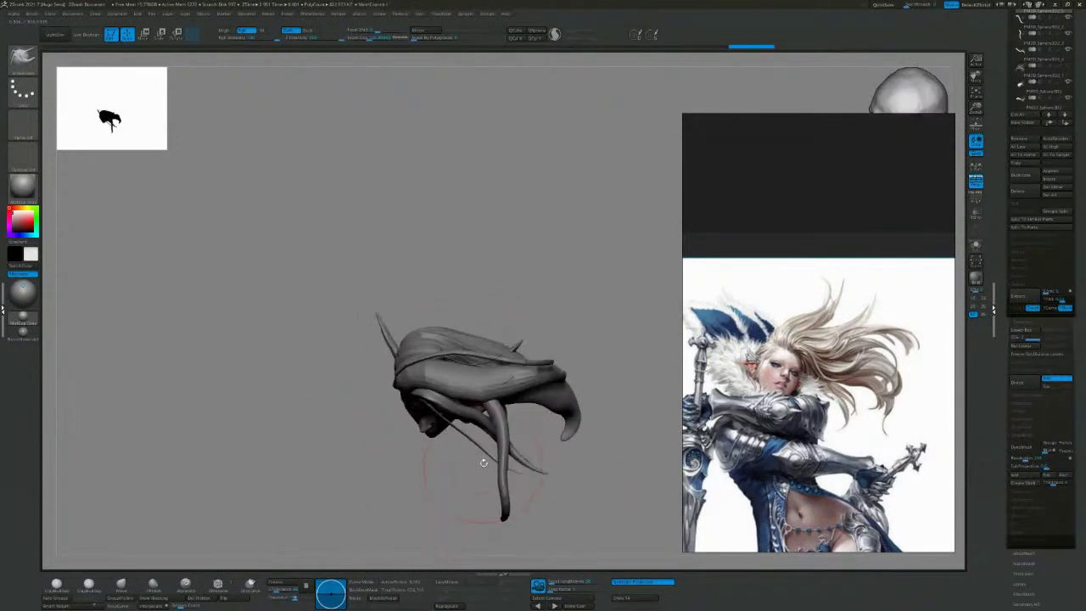
Try to reshape the front strand's lower length, and undo the last two changes.
mouse_move(481, 497)
left_mouse_down()
mouse_move(490, 482)
mouse_move(485, 499)
left_mouse_up()
mouse_move(482, 448)
left_mouse_down()
mouse_move(484, 458)
mouse_move(502, 452)
mouse_move(474, 440)
mouse_move(477, 423)
mouse_move(460, 489)
mouse_move(581, 460)
left_mouse_up()
key("s")
key("ctrl+z")
key("ctrl+z")
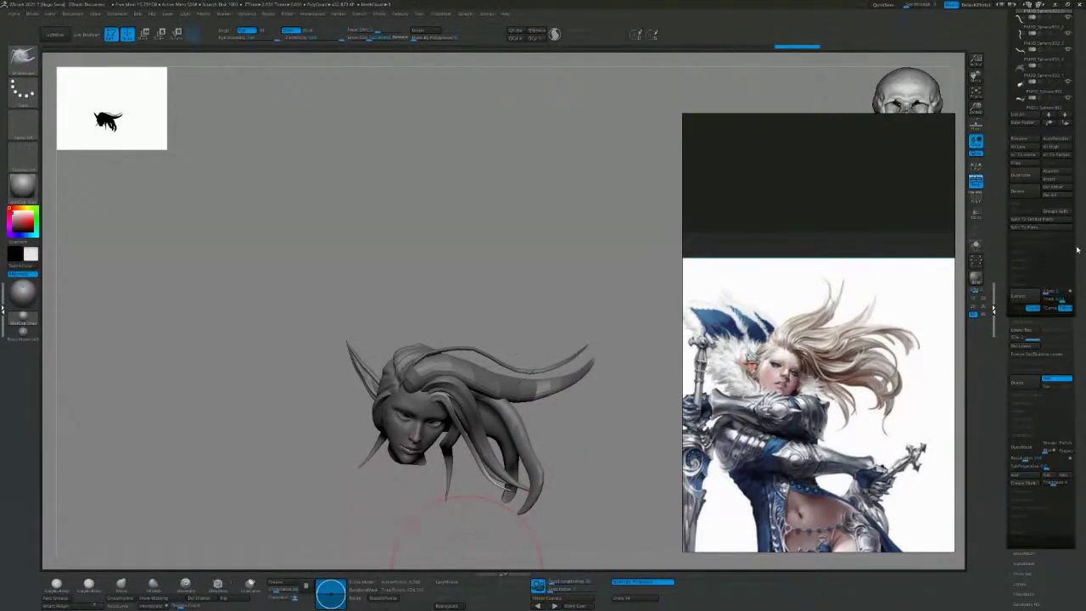
Examine the whole hairstyle from both sides and up close, comparing its flow with the reference artwork.
mouse_move(481, 209)
left_mouse_down()
mouse_move(495, 204)
mouse_move(498, 223)
mouse_move(399, 203)
left_mouse_up()
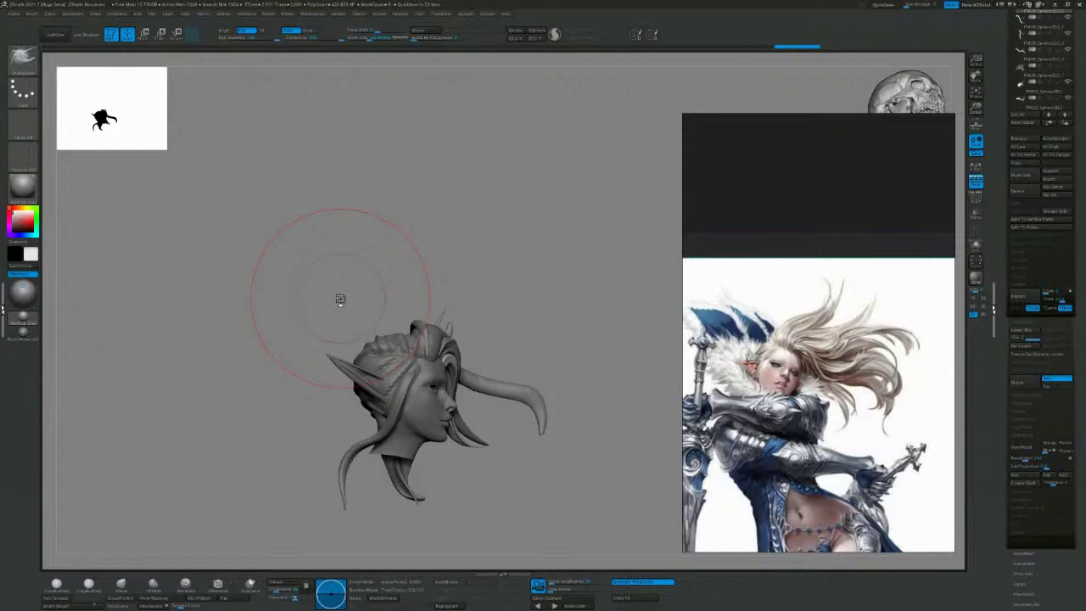
left_click_drag(340, 300, 494, 354)
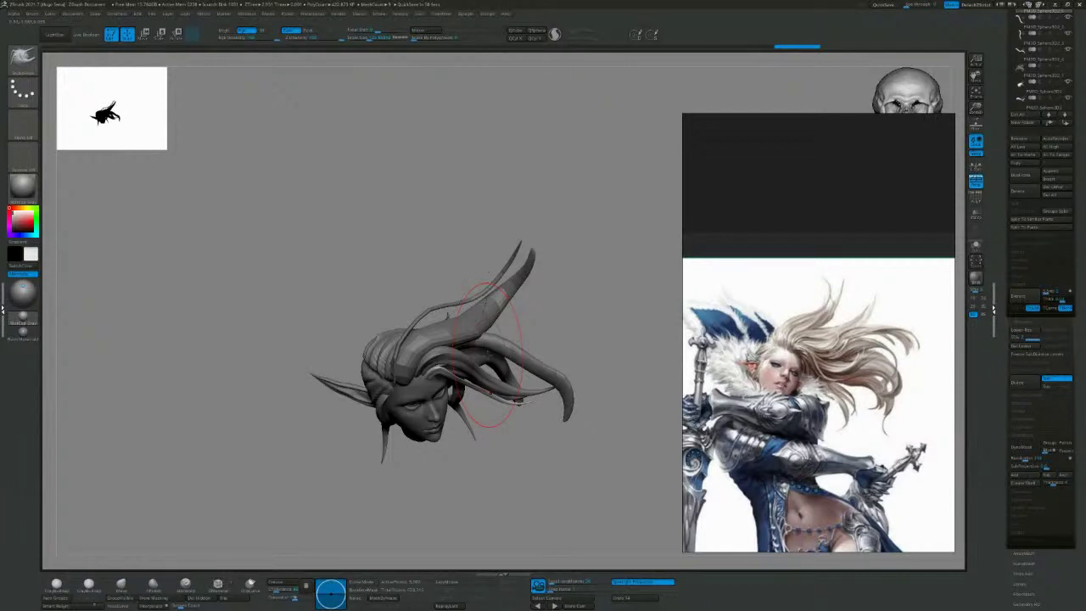
mouse_move(528, 498)
left_mouse_down()
mouse_move(528, 506)
mouse_move(404, 490)
left_mouse_up()
left_click_drag(627, 390, 673, 430, "alt")
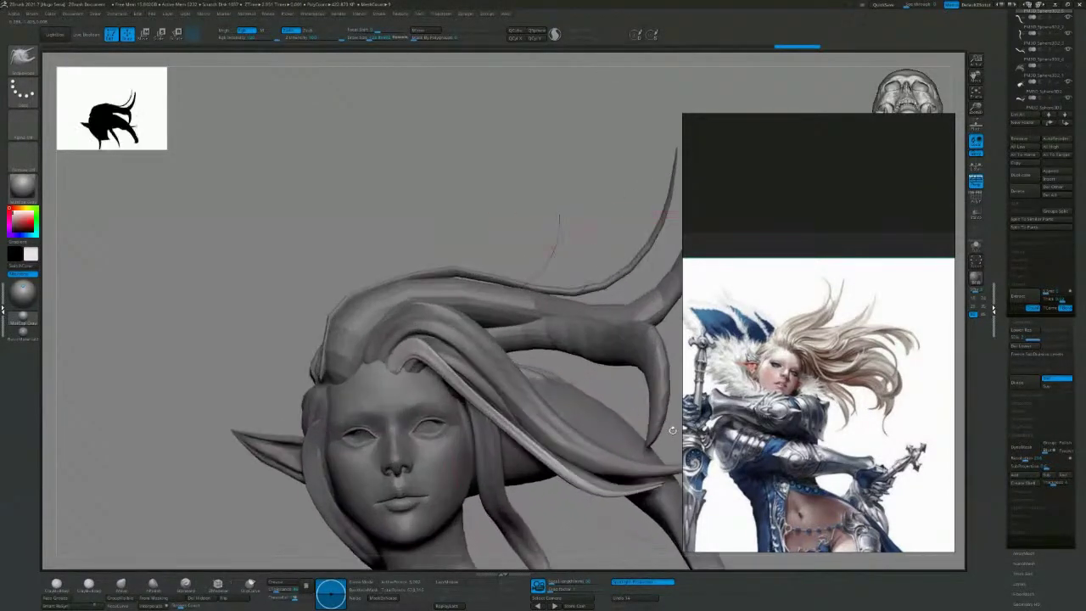
left_click_drag(429, 221, 361, 247, "alt")
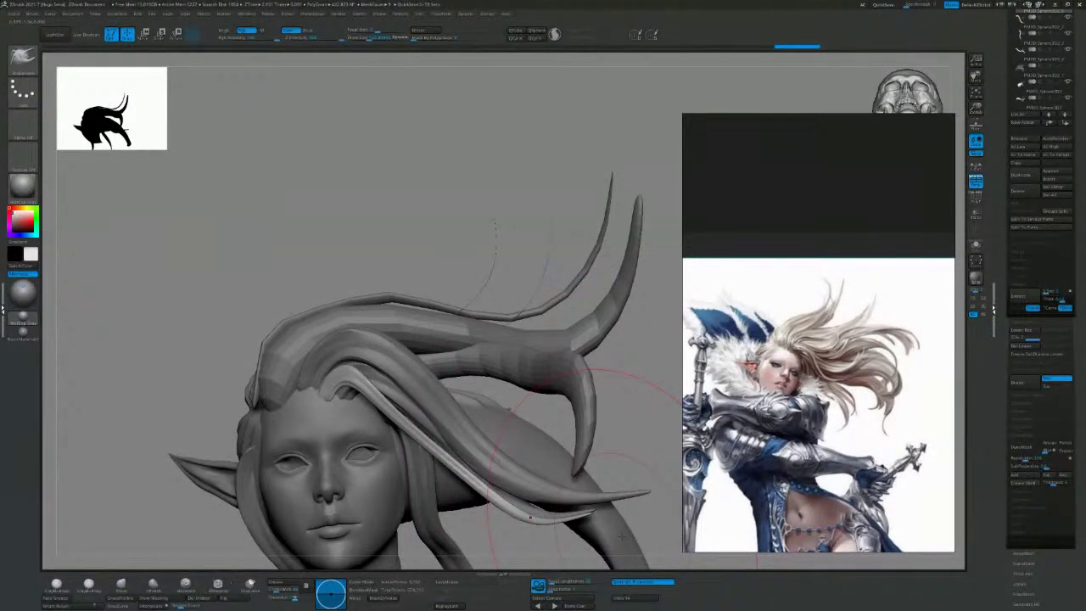
mouse_move(636, 386)
left_mouse_down("alt")
mouse_move(563, 363)
mouse_move(563, 340)
mouse_move(538, 317)
mouse_move(528, 360)
left_mouse_up("alt")
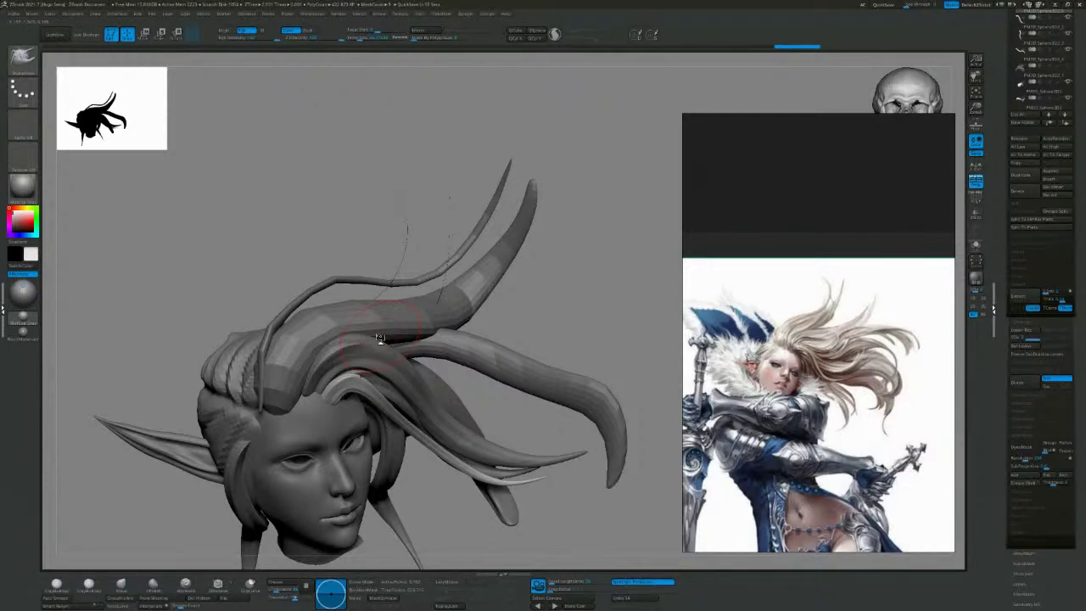
left_click_drag(598, 343, 597, 398)
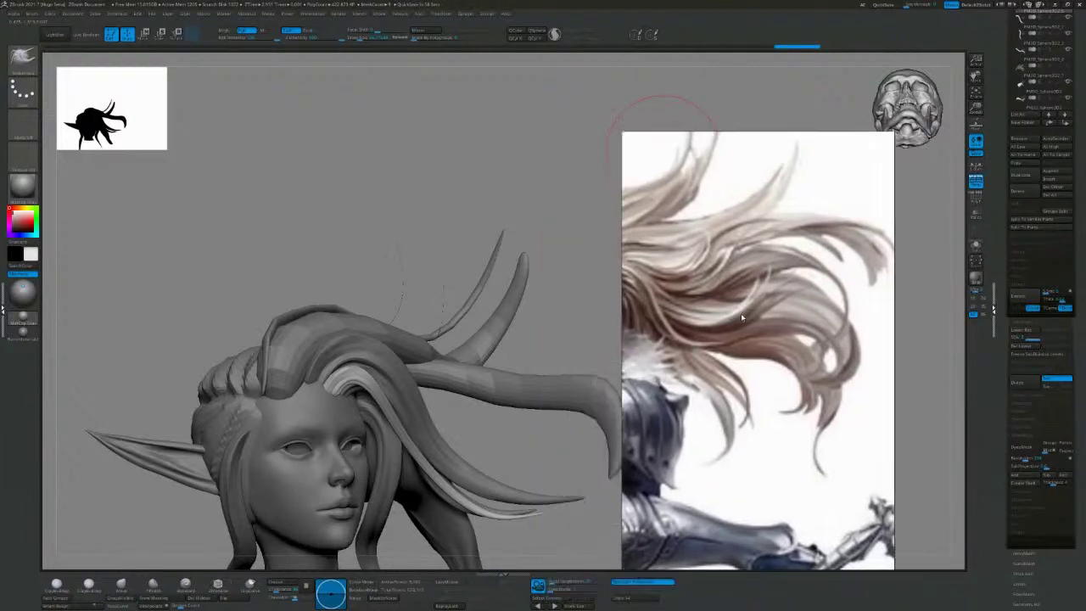
mouse_move(372, 283)
left_mouse_down()
mouse_move(624, 292)
mouse_move(594, 309)
mouse_move(279, 234)
mouse_move(295, 241)
left_mouse_up()
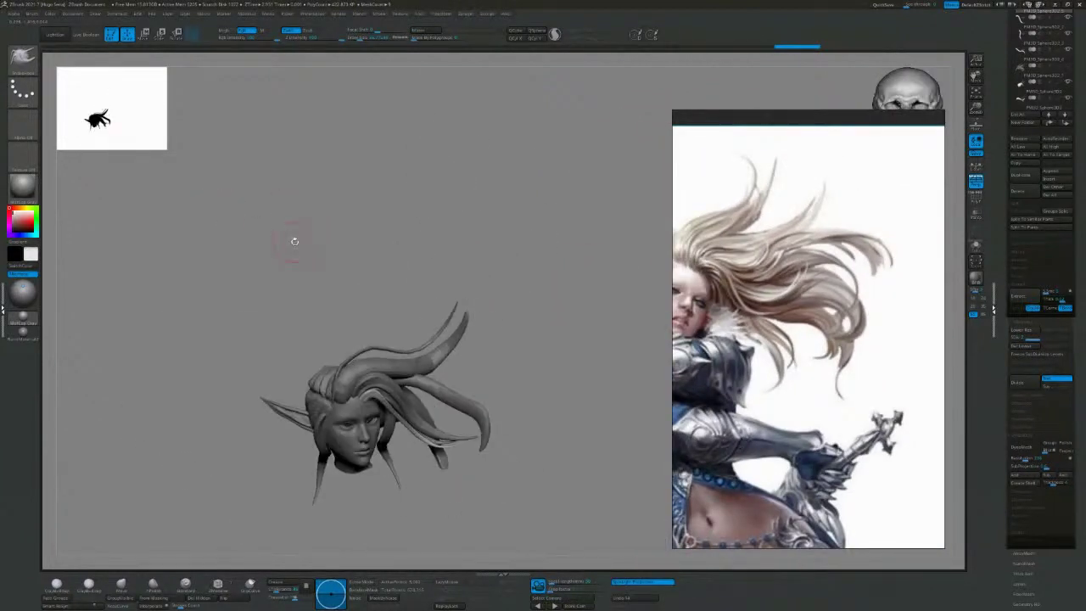
Select the crown strand and check its shape from above, the front and the side against the reference hair.
left_click(357, 374, "alt")
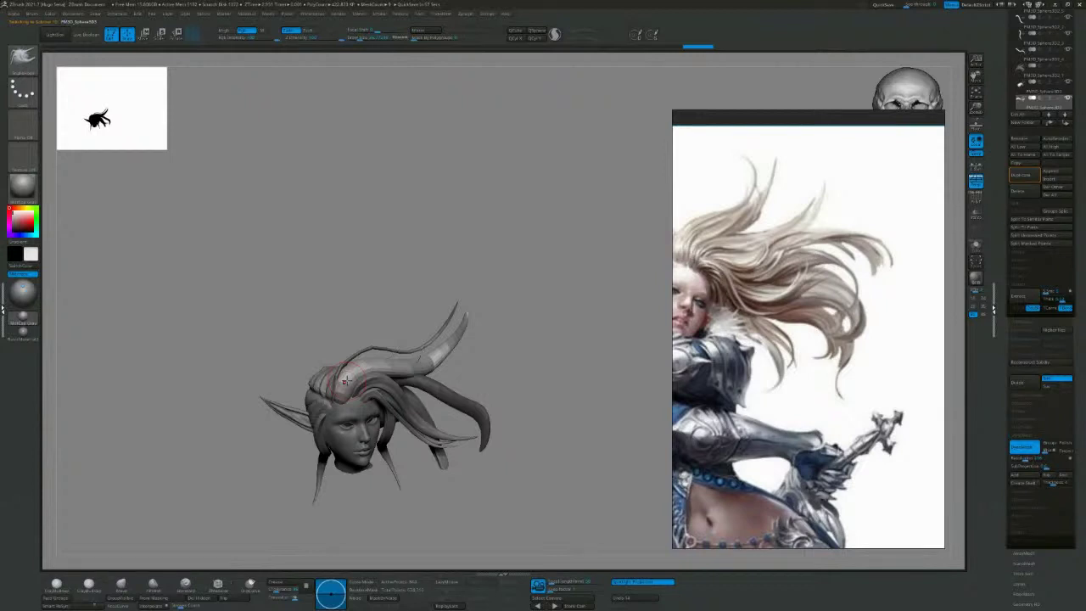
mouse_move(530, 339)
left_mouse_down()
mouse_move(535, 308)
mouse_move(555, 342)
mouse_move(580, 353)
mouse_move(487, 237)
left_mouse_up()
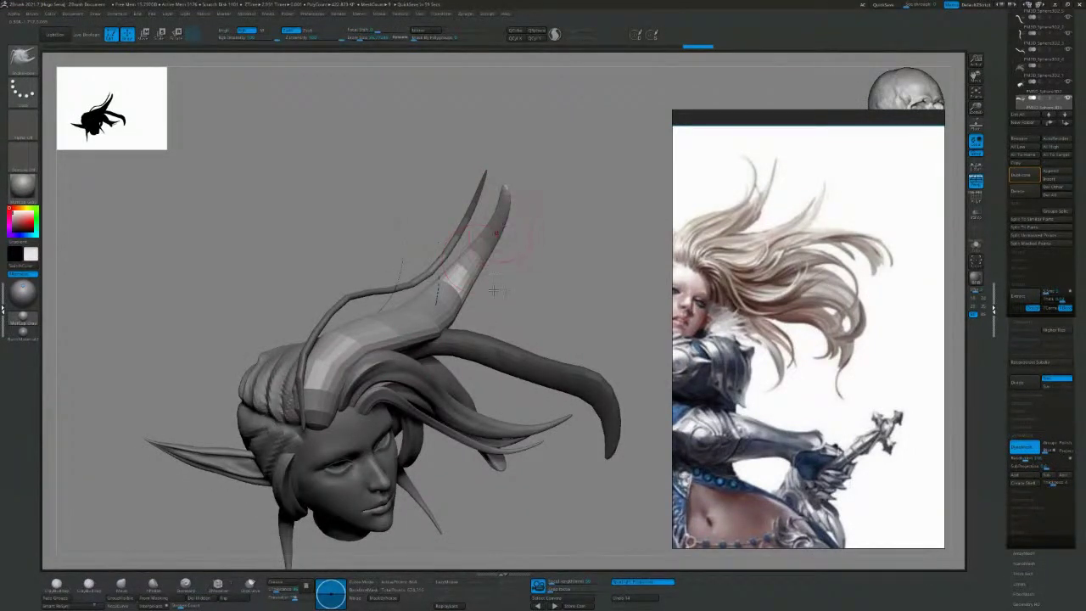
left_click_drag(605, 277, 589, 308)
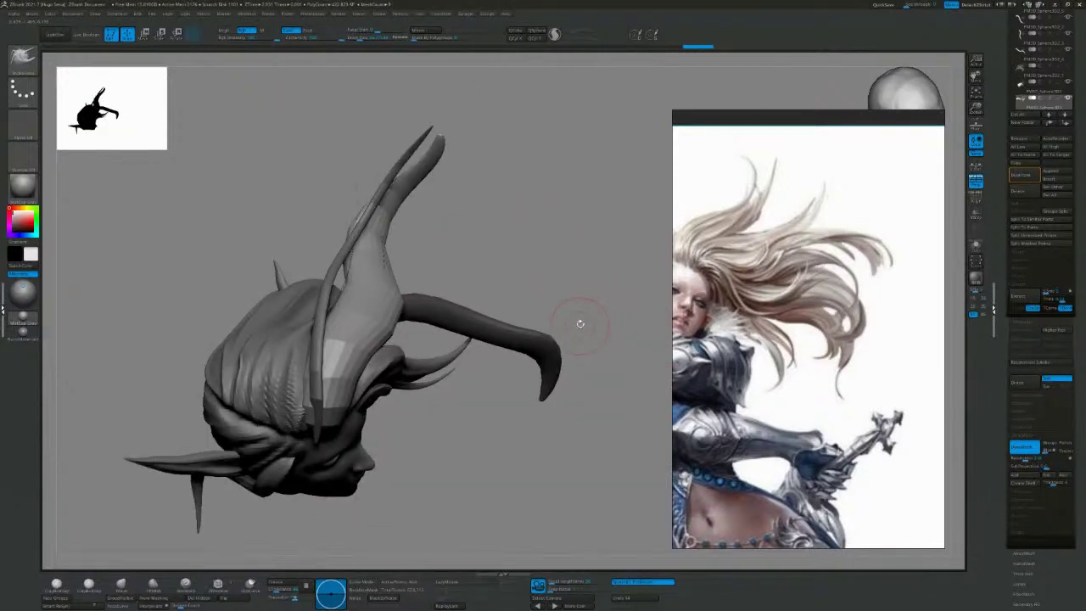
left_click_drag(578, 244, 548, 252)
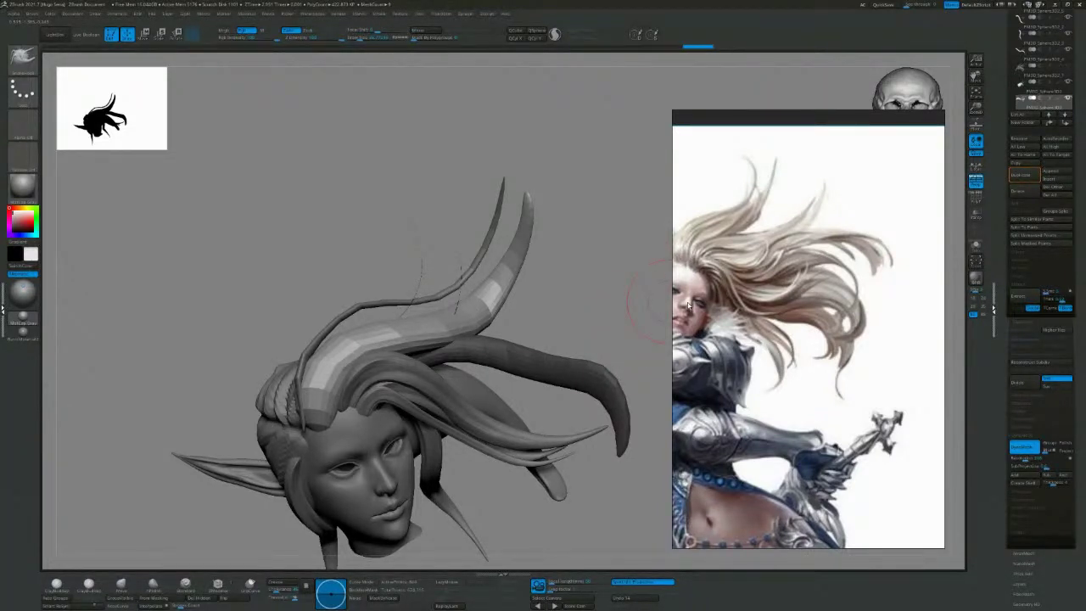
mouse_move(620, 276)
left_mouse_down()
mouse_move(618, 240)
mouse_move(583, 250)
mouse_move(473, 211)
mouse_move(475, 256)
mouse_move(425, 206)
mouse_move(362, 276)
mouse_move(394, 259)
mouse_move(333, 321)
left_mouse_up()
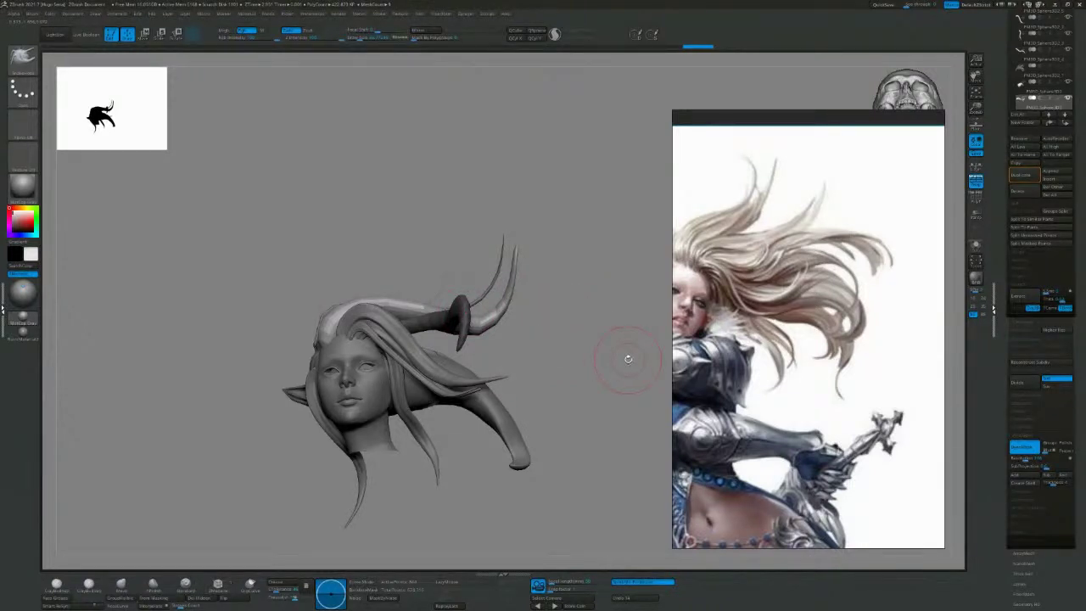
left_click_drag(628, 359, 650, 393)
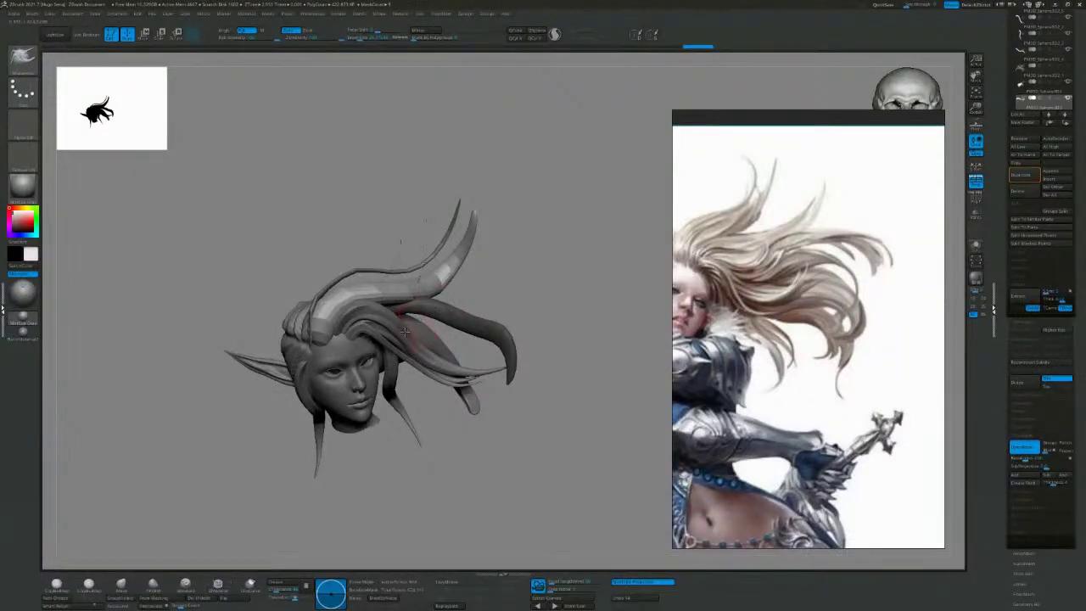
left_click_drag(458, 295, 511, 262)
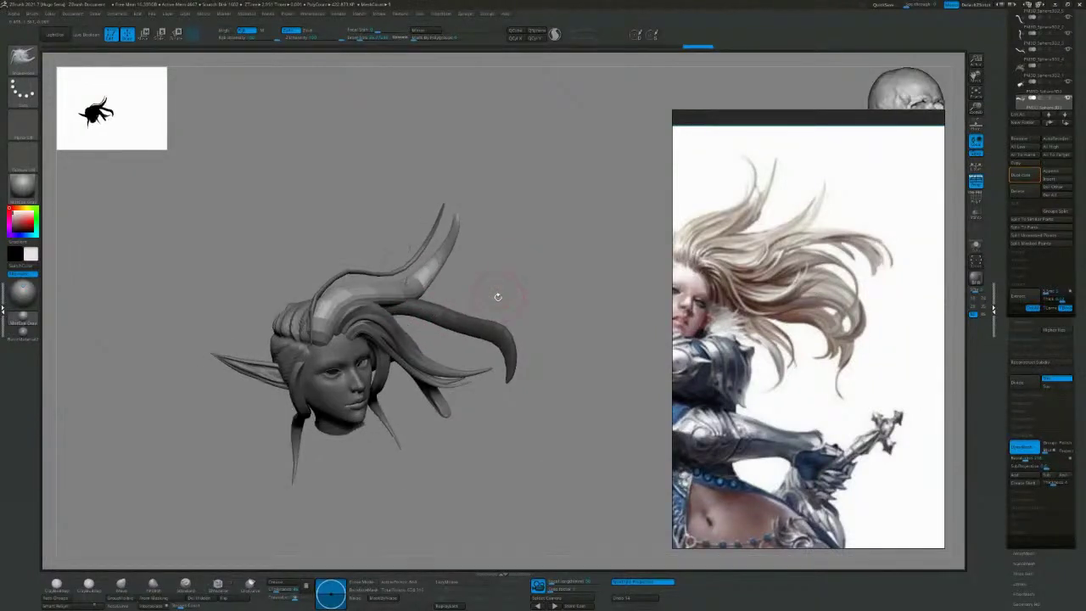
left_click_drag(484, 311, 536, 238)
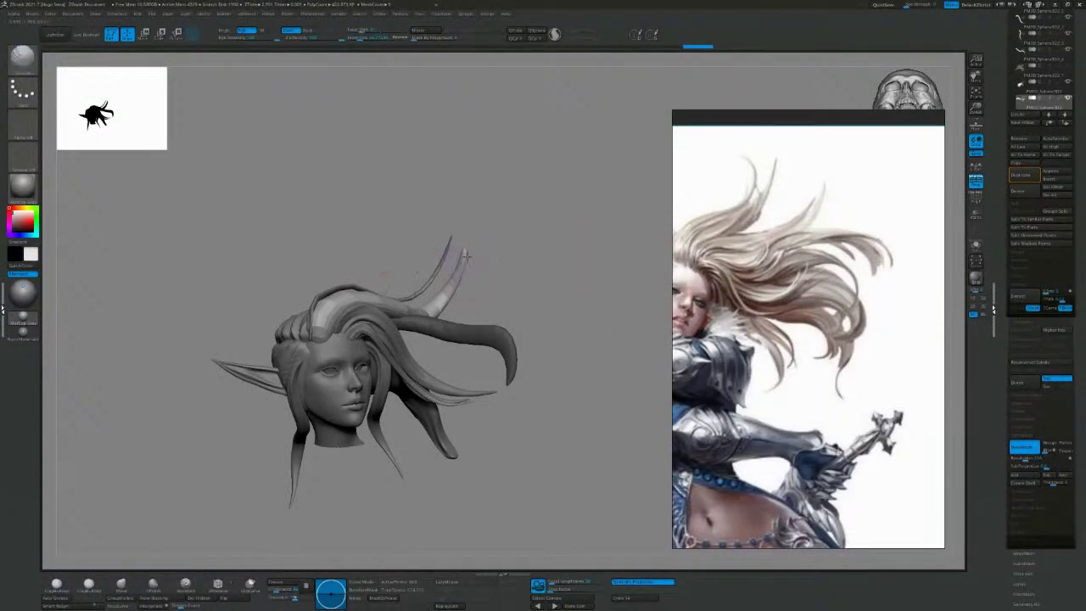
Smooth the crown strand near its upswept tip and check its form from the side and the front.
mouse_move(467, 255)
left_mouse_down("shift")
mouse_move(456, 282)
mouse_move(460, 270)
left_mouse_up("shift")
mouse_move(530, 265)
left_mouse_down()
mouse_move(473, 286)
mouse_move(432, 283)
left_mouse_up()
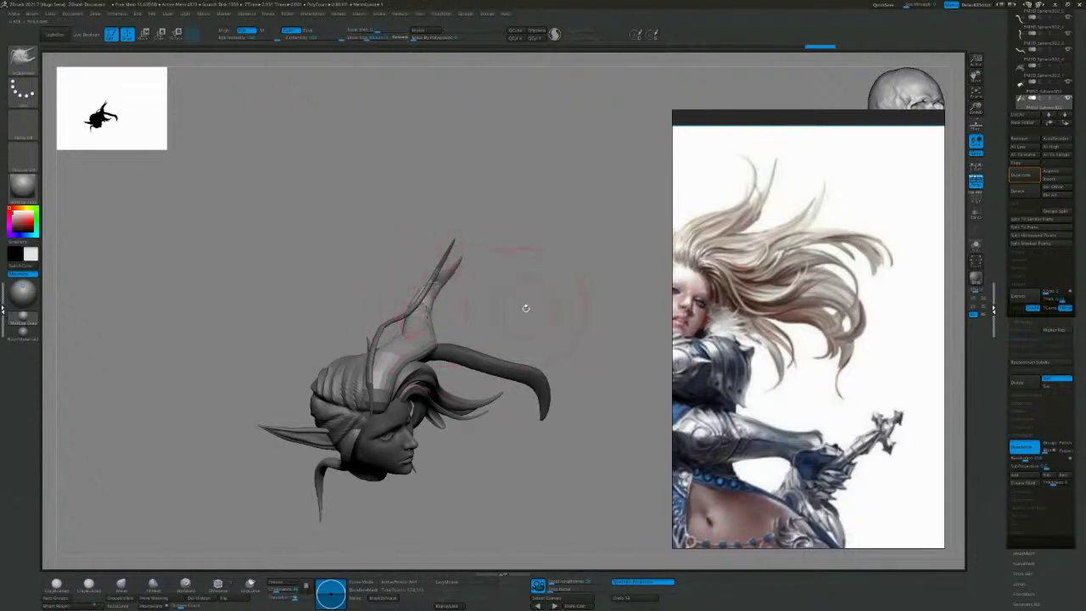
mouse_move(527, 310)
left_mouse_down()
mouse_move(495, 259)
mouse_move(492, 271)
mouse_move(504, 237)
mouse_move(554, 246)
mouse_move(558, 225)
mouse_move(504, 243)
mouse_move(563, 225)
mouse_move(624, 262)
left_mouse_up()
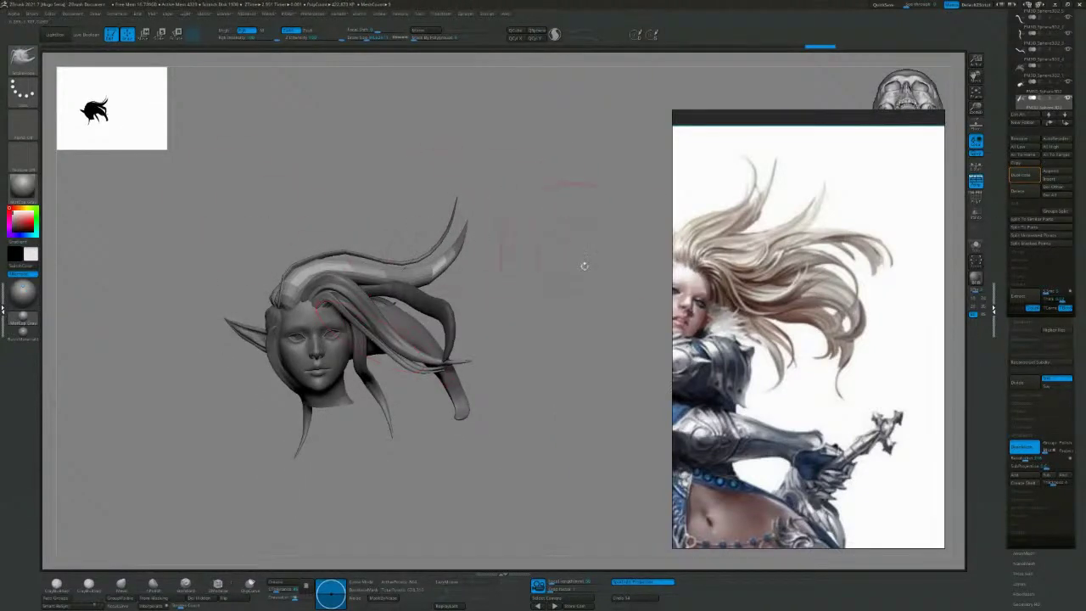
Examine the layered hair on the elf archer character from the front and side, and return to the hair blockout.
left_click_drag(1079, 92, 1080, 318)
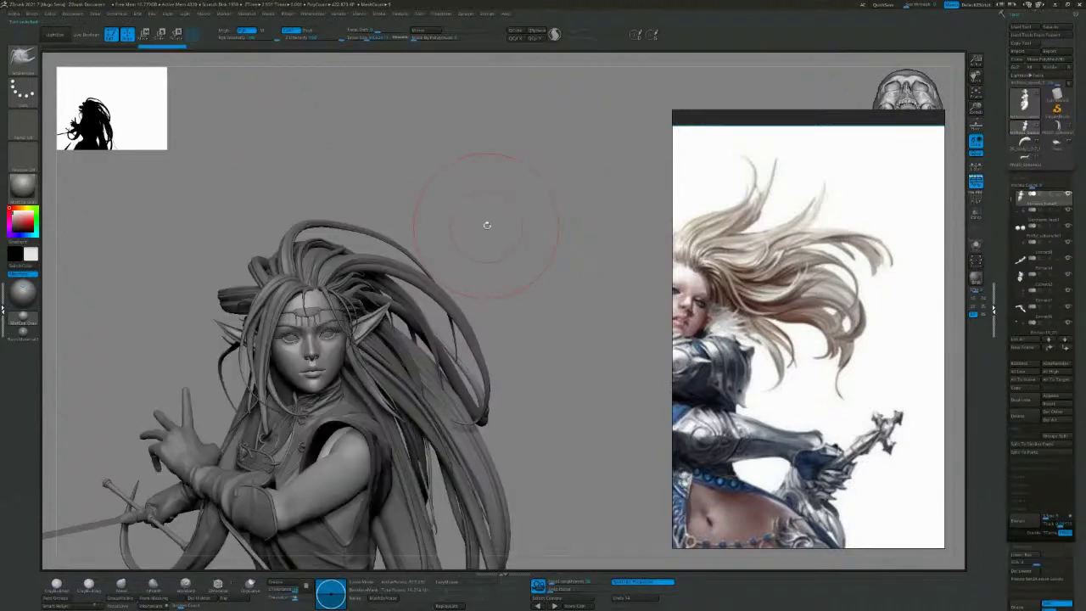
left_click_drag(485, 218, 312, 198)
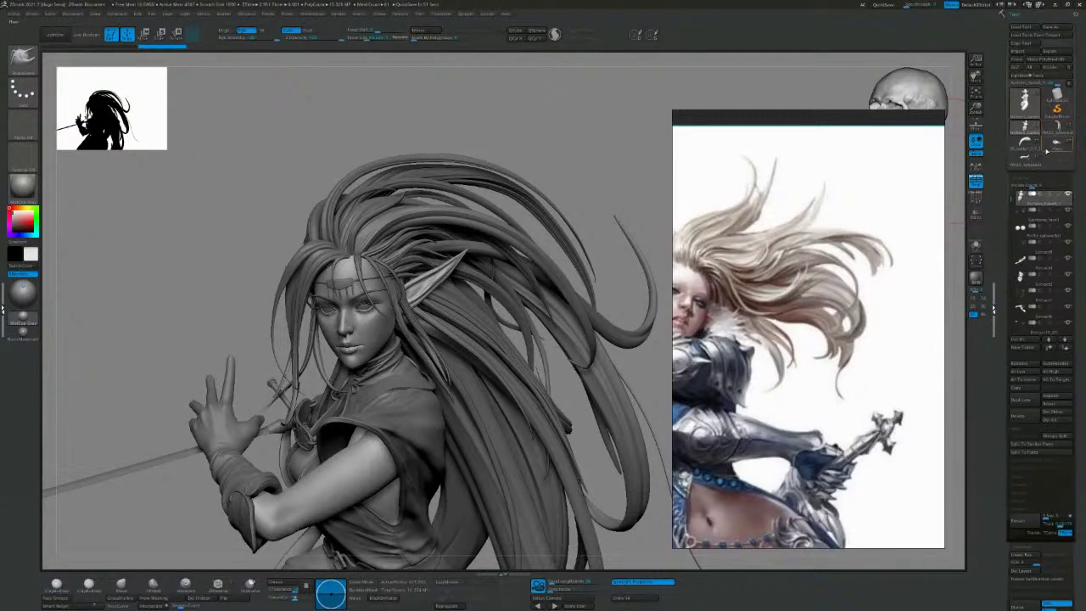
mouse_move(1024, 160)
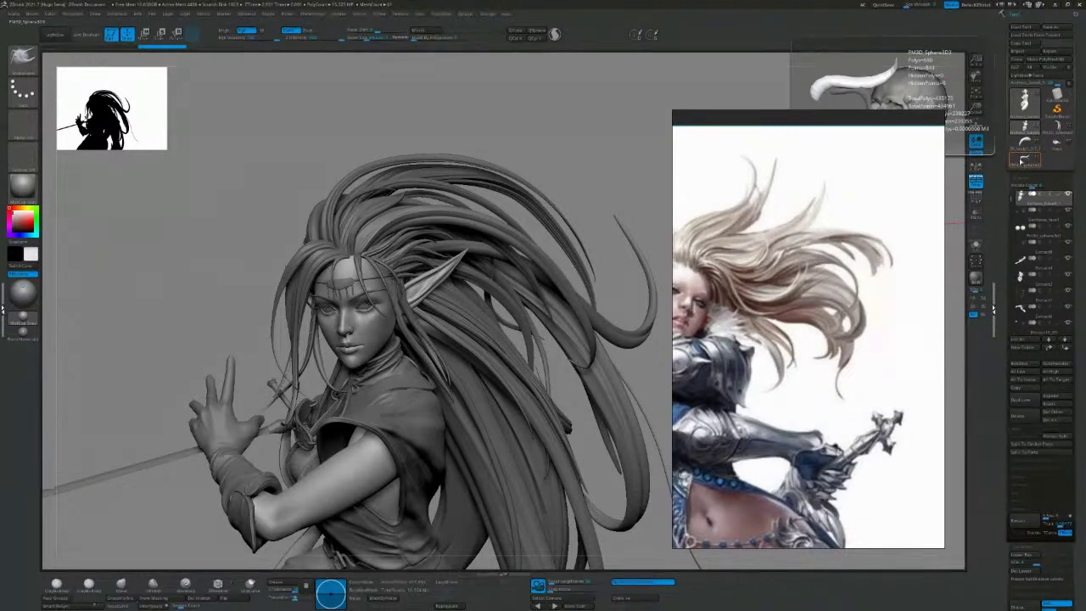
left_click(1021, 161)
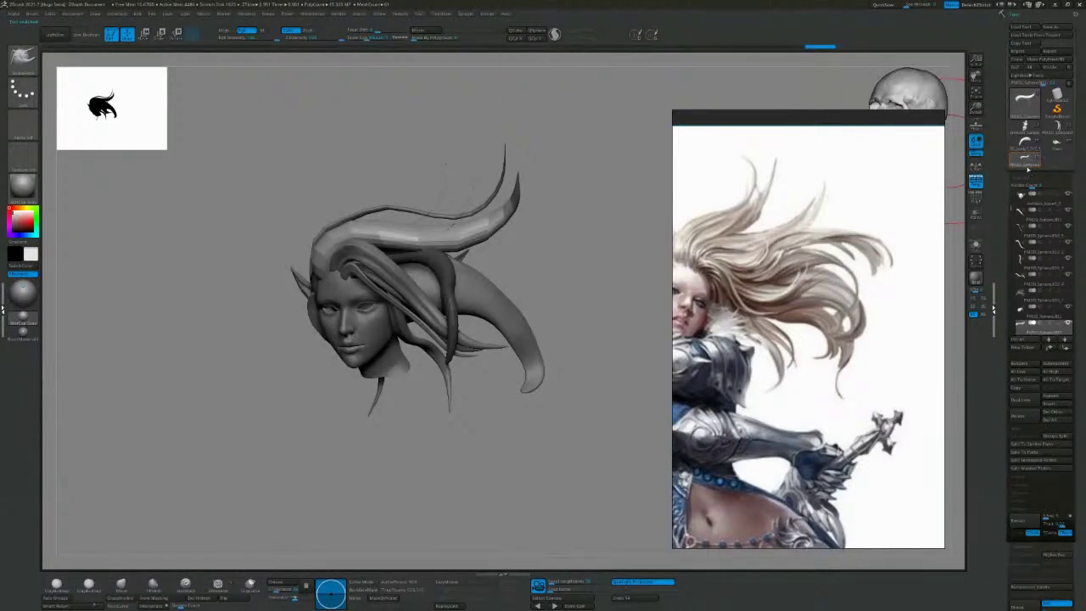
Examine the hair blockout from above, the front and three-quarter angles, comparing its flow with the reference artwork.
left_click_drag(637, 174, 650, 187)
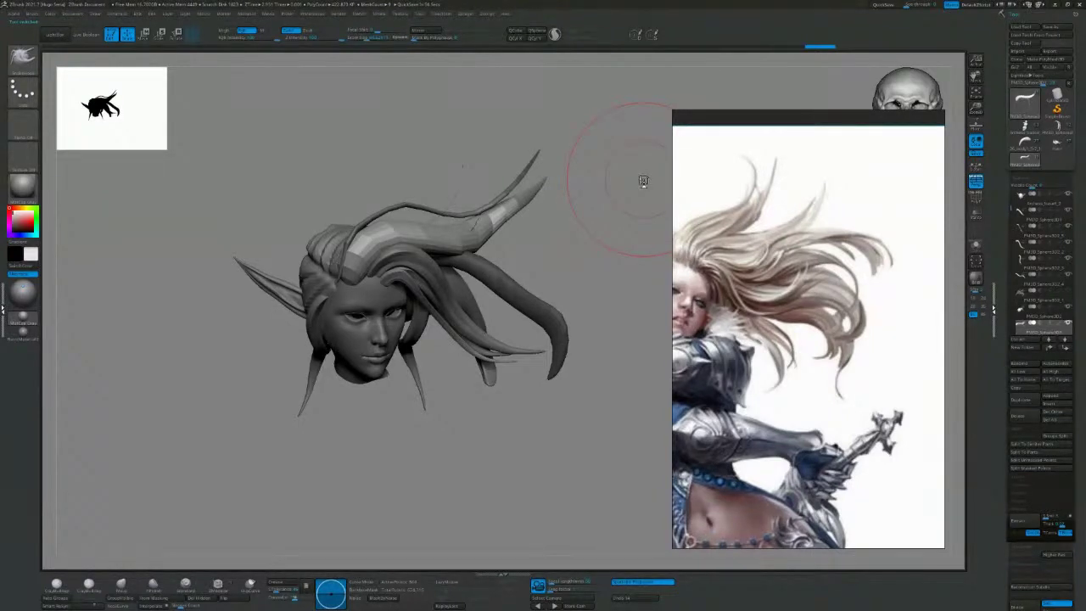
left_click_drag(608, 520, 549, 496, "alt")
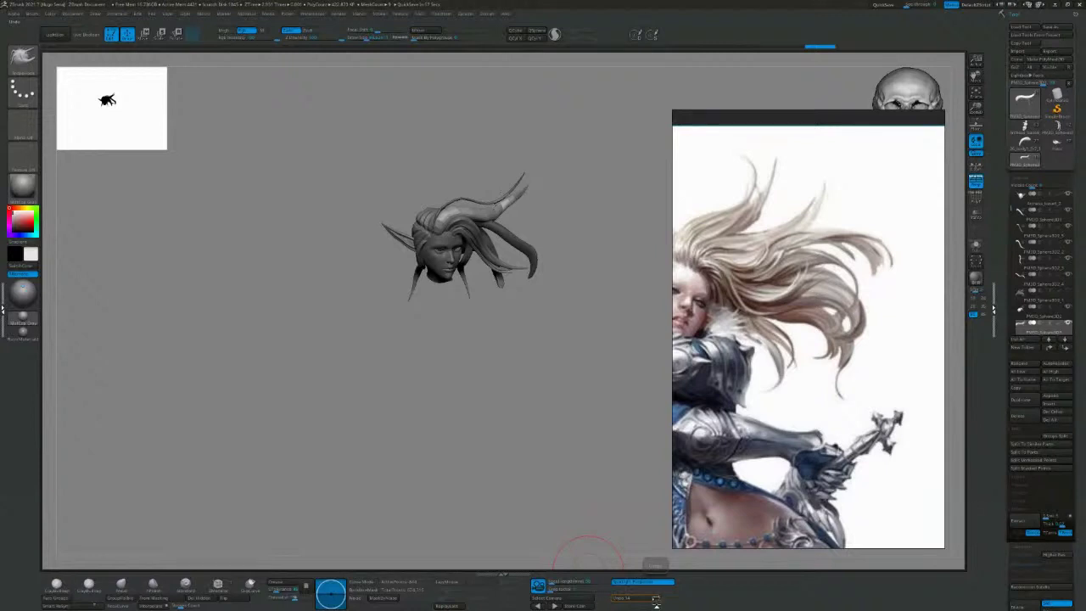
left_click_drag(511, 403, 545, 481)
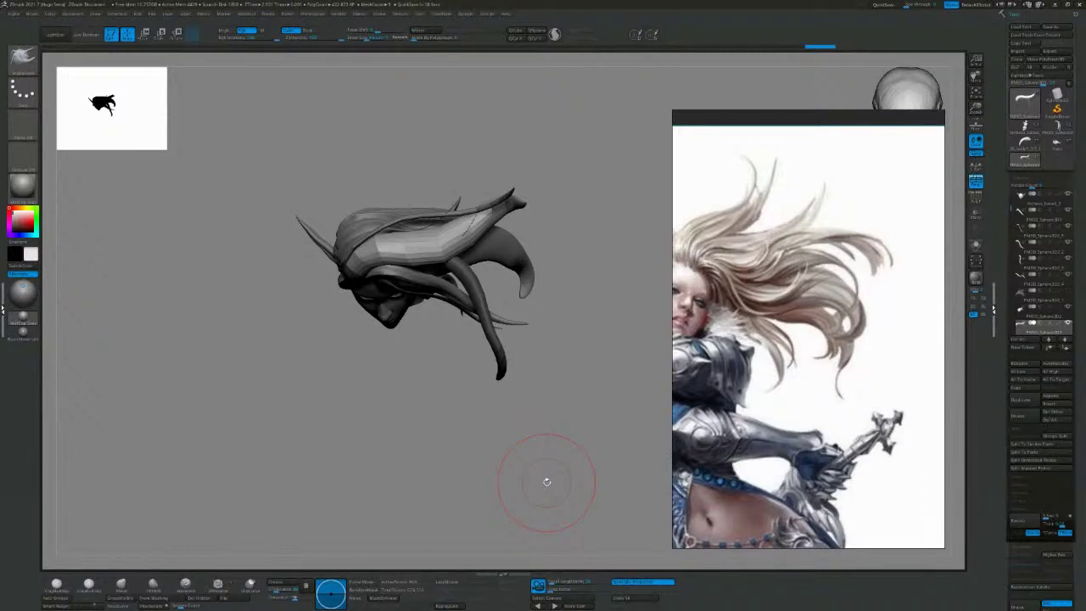
left_click_drag(546, 481, 560, 483)
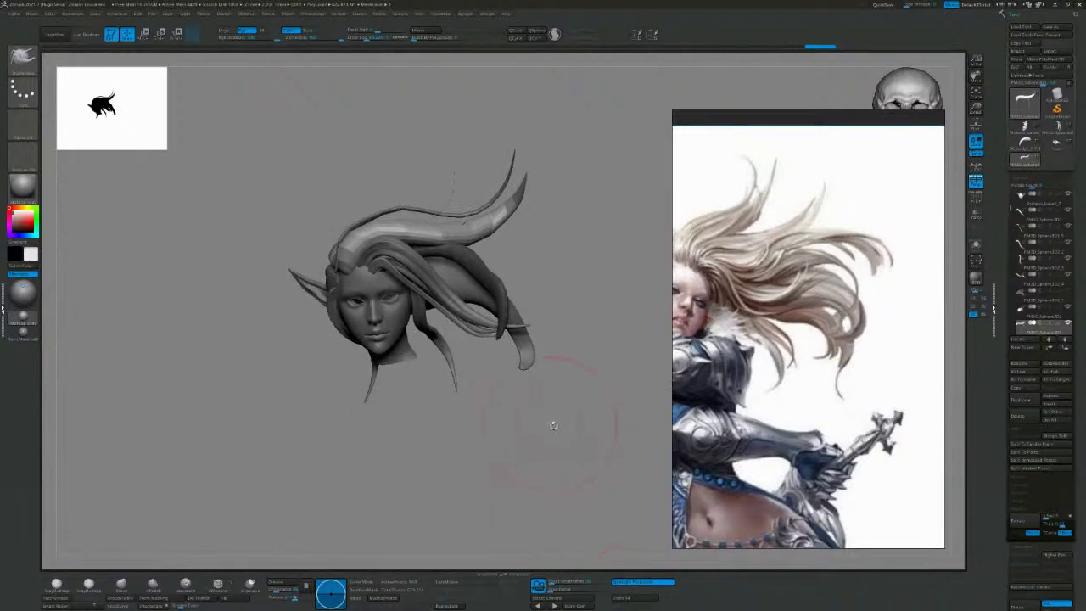
left_click_drag(552, 427, 577, 412)
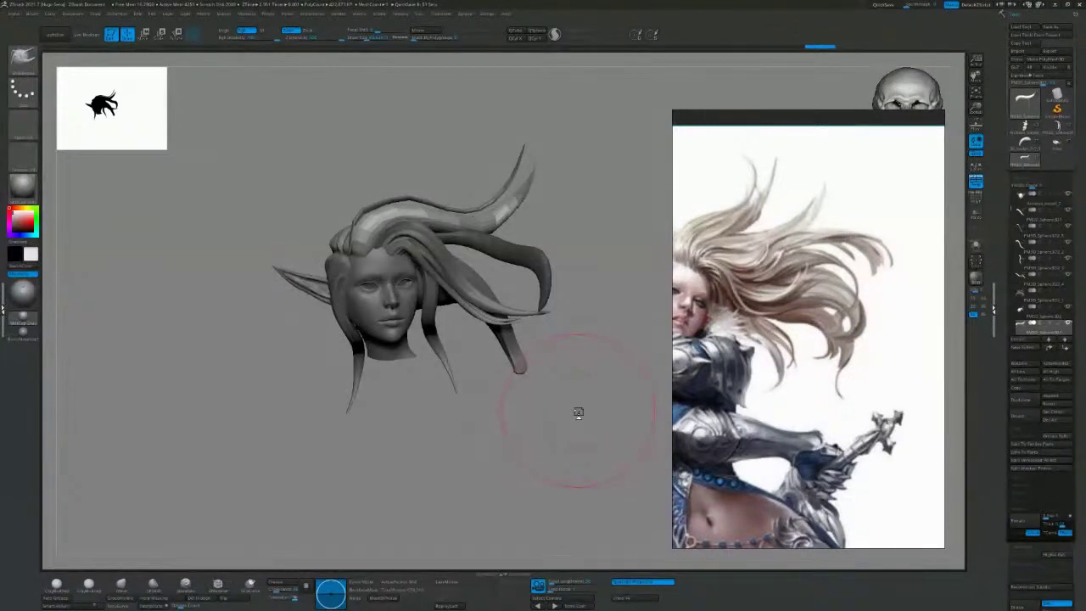
mouse_move(592, 461)
left_mouse_down()
mouse_move(608, 470)
mouse_move(568, 447)
mouse_move(584, 476)
left_mouse_up()
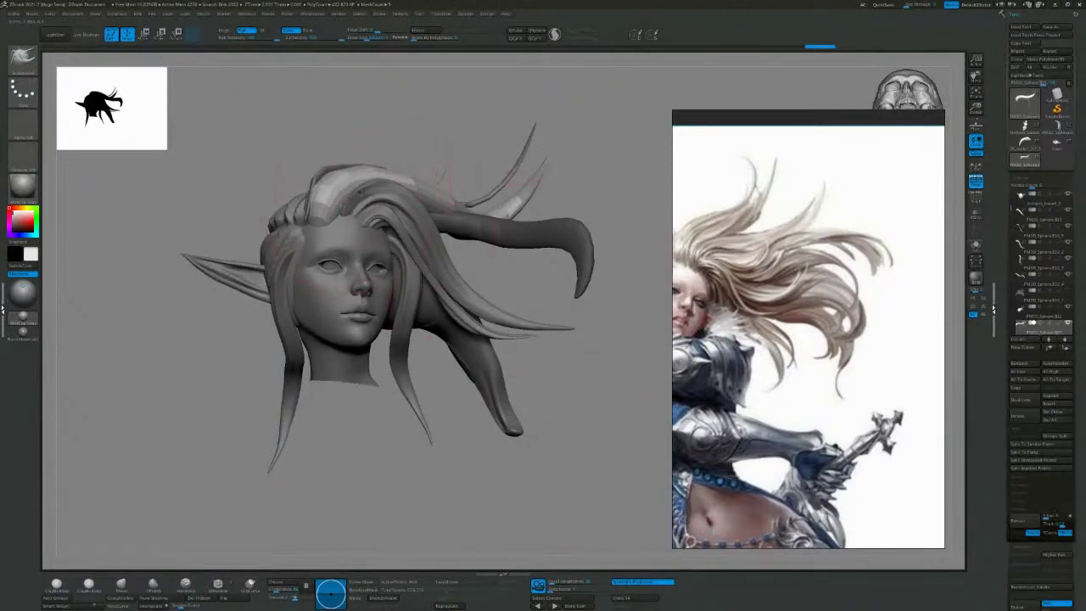
left_click_drag(600, 453, 585, 467)
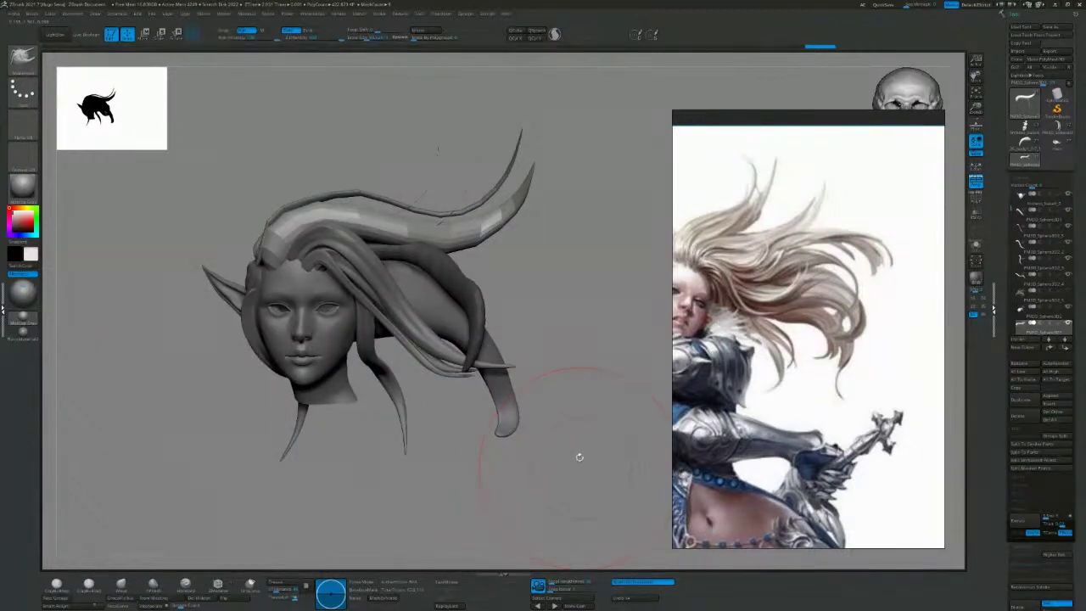
left_click_drag(585, 353, 401, 253)
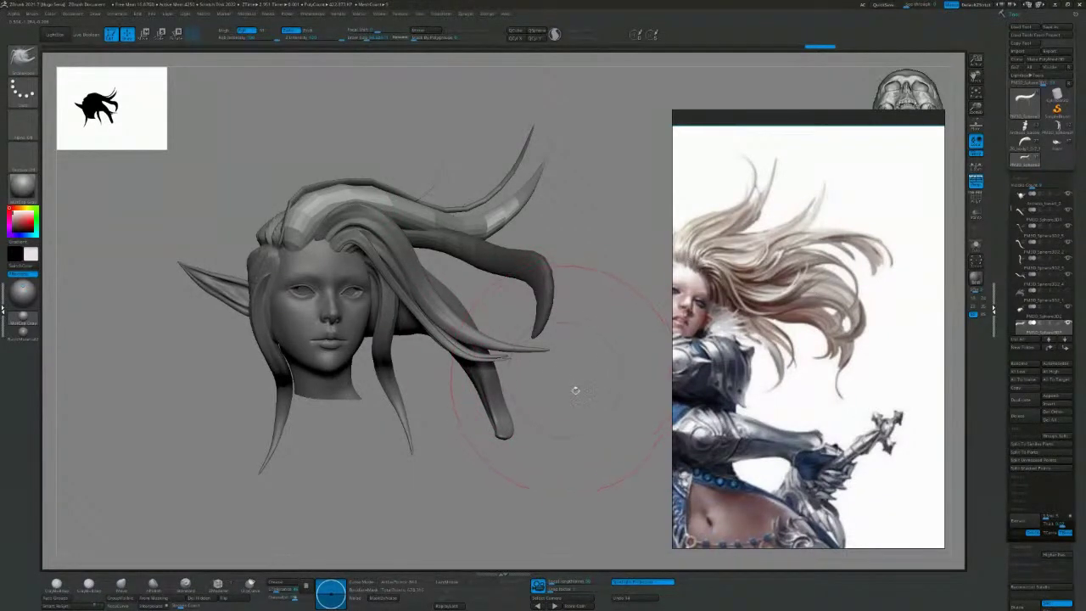
left_click_drag(597, 410, 599, 424)
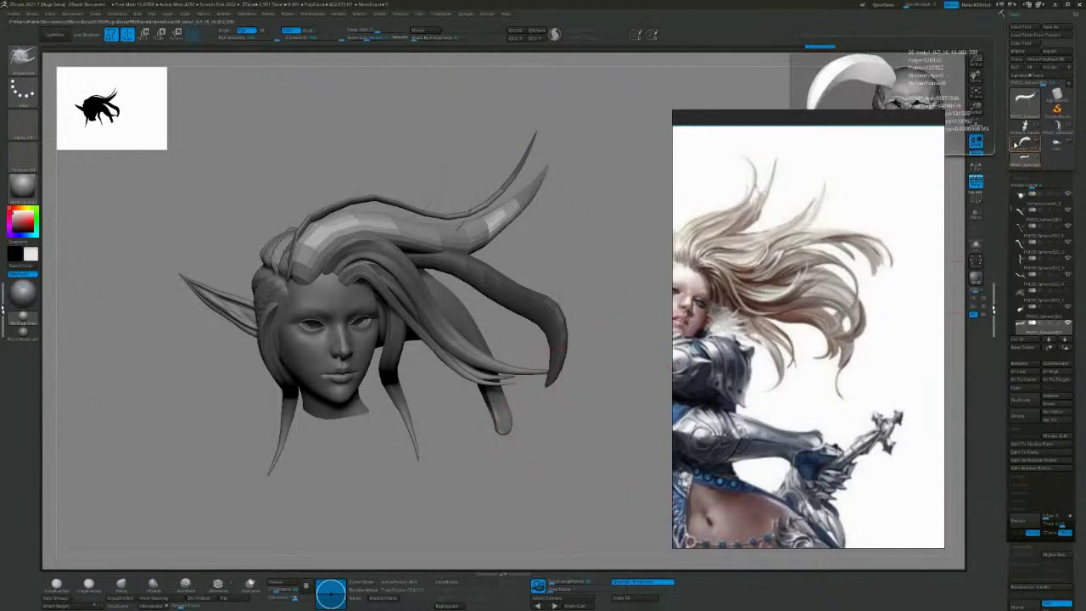
Open the white-haired character, isolate its curved hair strand, examine it from several angles and turn off perspective.
left_click(1024, 148)
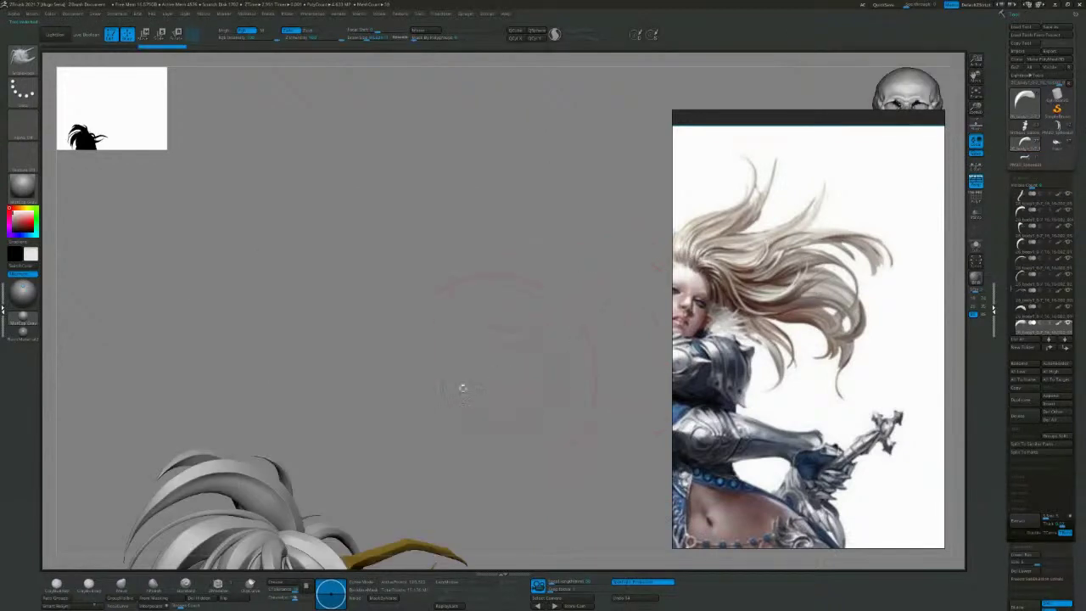
mouse_move(440, 386)
left_mouse_down("alt")
mouse_move(434, 356)
mouse_move(458, 309)
left_mouse_up("alt")
left_click_drag(459, 310, 628, 128, "alt")
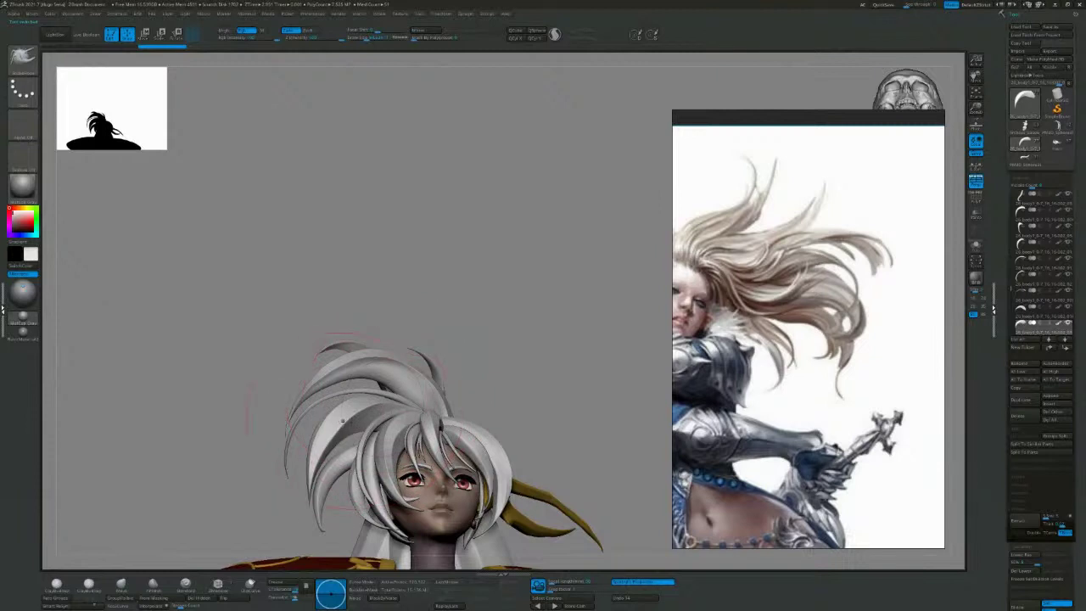
left_click(976, 247)
left_click_drag(586, 384, 565, 443)
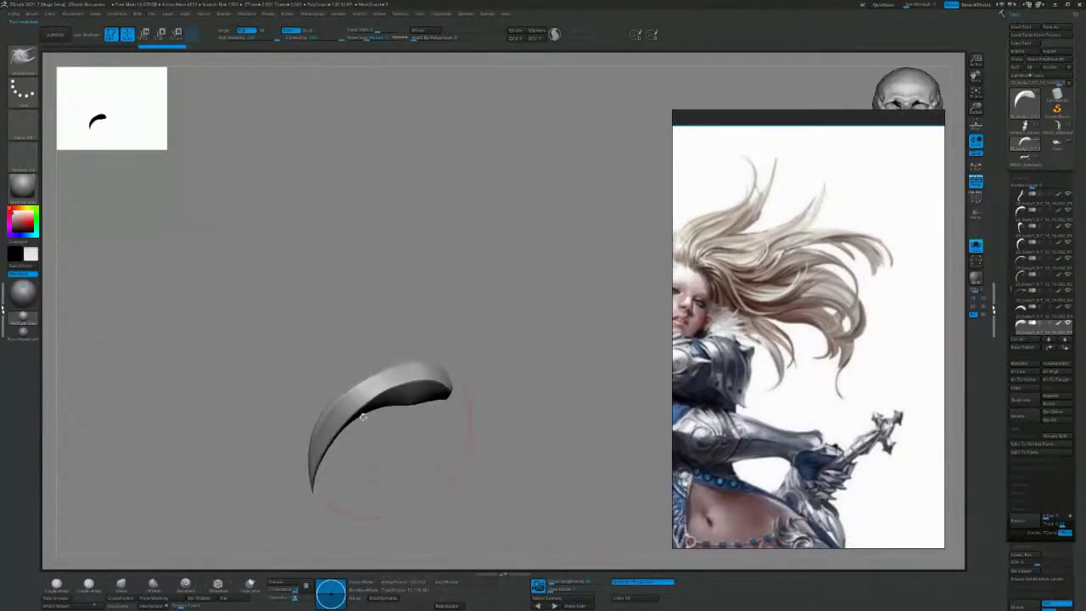
mouse_move(477, 427)
left_mouse_down()
mouse_move(566, 429)
mouse_move(511, 425)
mouse_move(592, 447)
mouse_move(435, 480)
mouse_move(407, 444)
mouse_move(424, 502)
mouse_move(386, 475)
mouse_move(451, 429)
left_mouse_up()
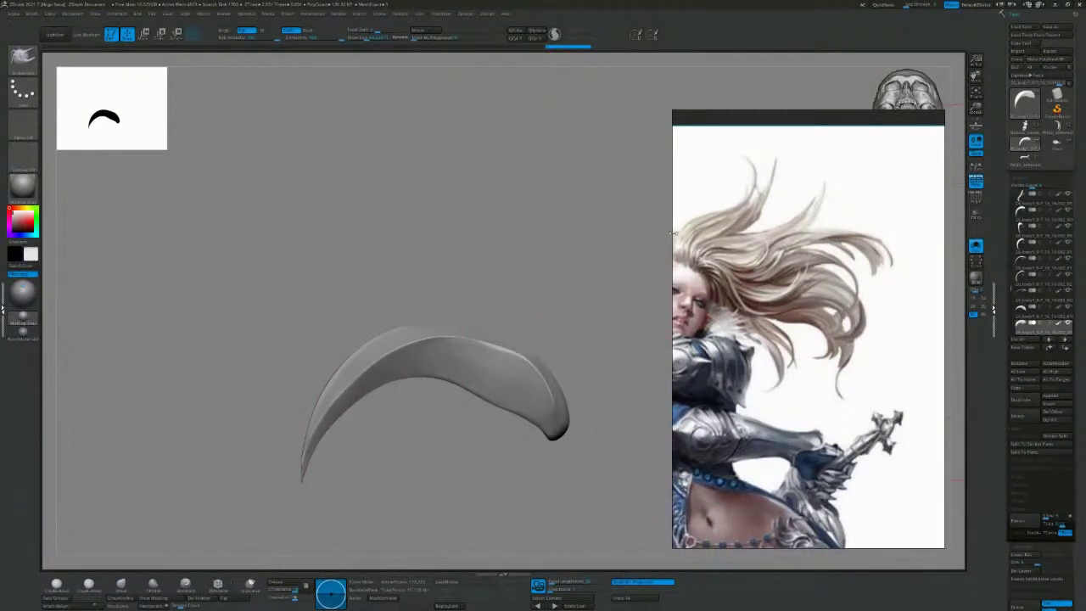
left_click_drag(584, 332, 564, 374)
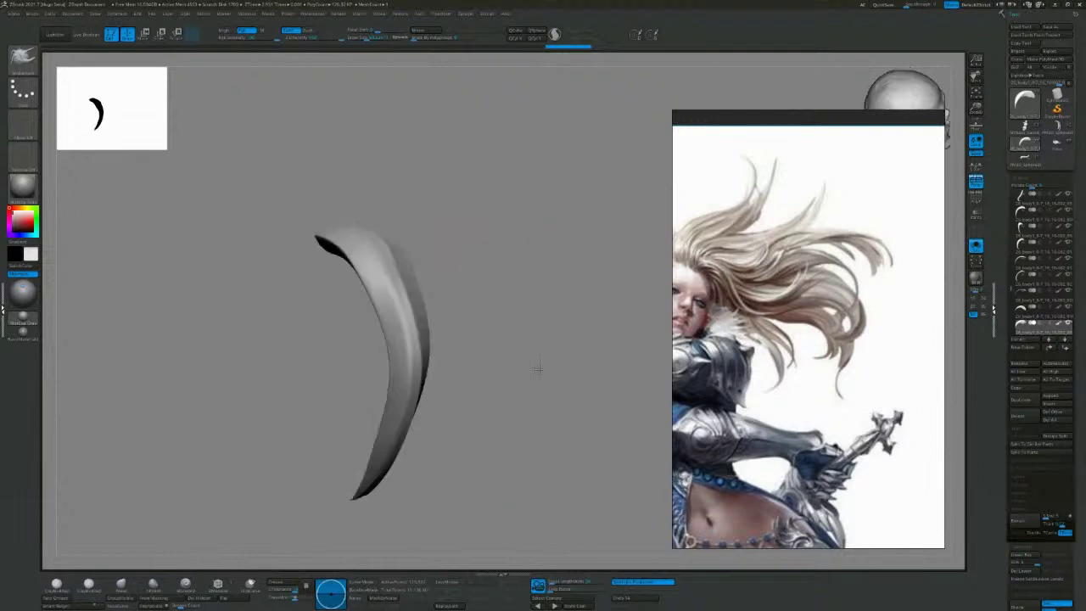
left_click(976, 181)
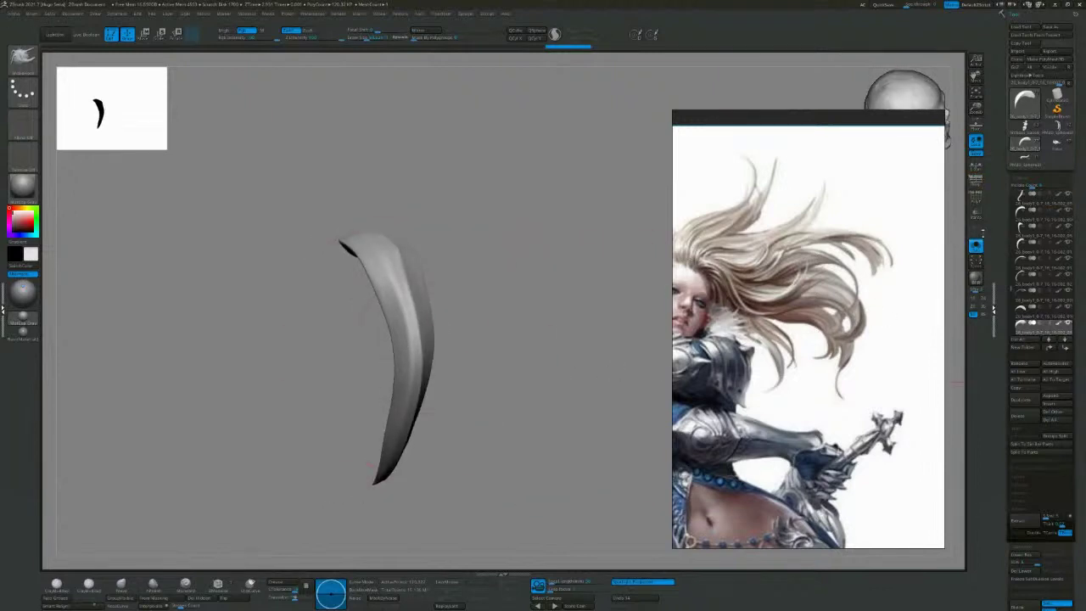
Show the whole white-haired character, select and isolate the long ponytail strand, and check its shape from several angles.
left_click(976, 246)
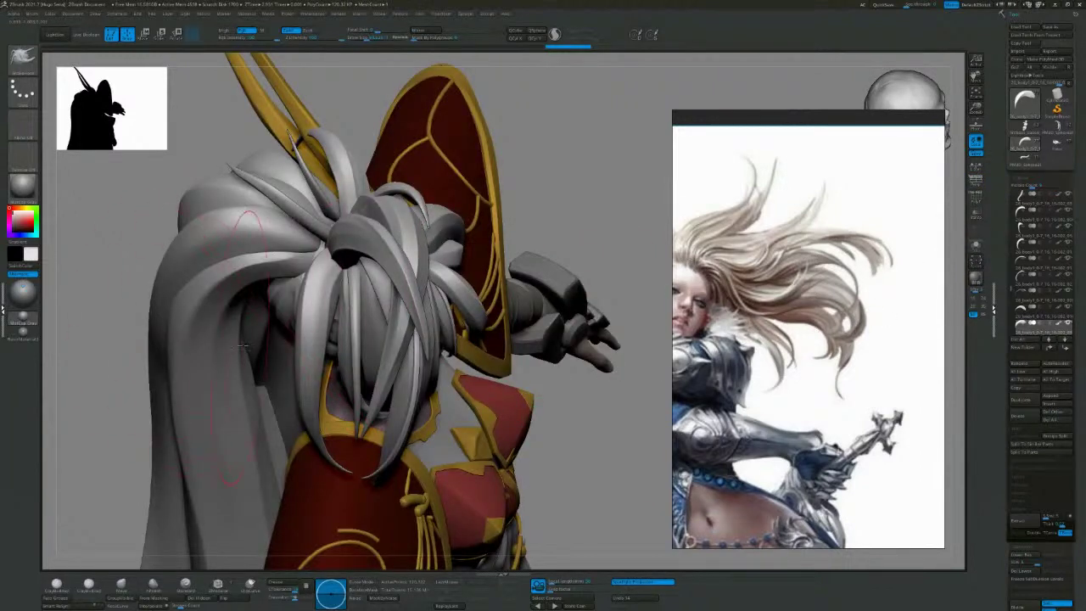
left_click(211, 336, "alt")
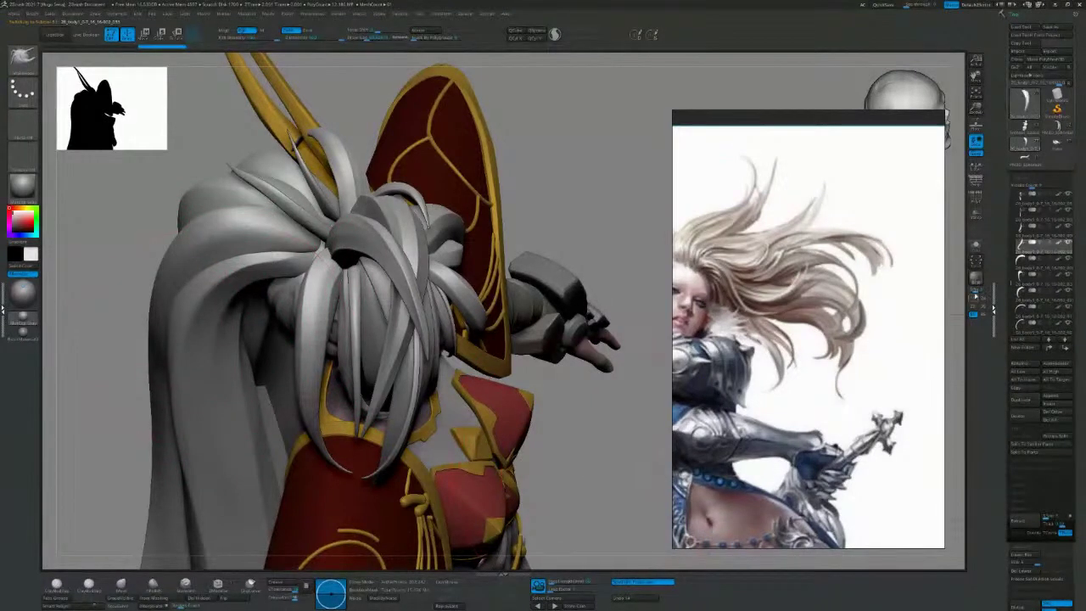
left_click(976, 250)
mouse_move(594, 318)
left_mouse_down()
mouse_move(524, 212)
mouse_move(494, 309)
mouse_move(490, 235)
mouse_move(557, 218)
mouse_move(498, 233)
mouse_move(451, 201)
mouse_move(371, 216)
left_mouse_up()
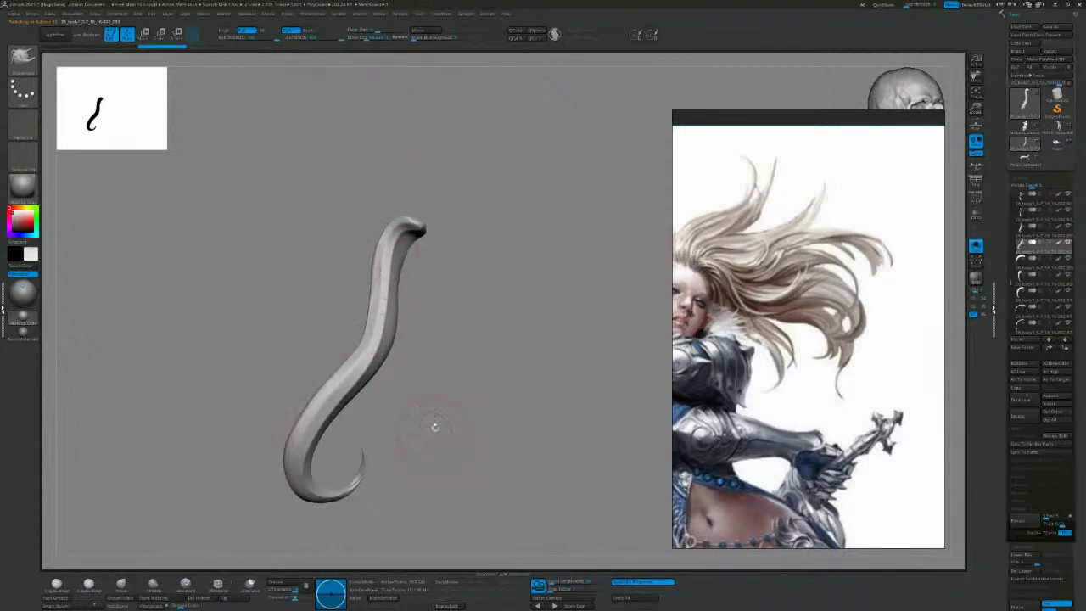
left_click_drag(436, 427, 480, 353)
left_click_drag(428, 427, 387, 421)
mouse_move(498, 303)
left_mouse_down()
mouse_move(569, 331)
mouse_move(591, 274)
mouse_move(650, 317)
mouse_move(618, 265)
mouse_move(565, 264)
mouse_move(526, 246)
left_mouse_up()
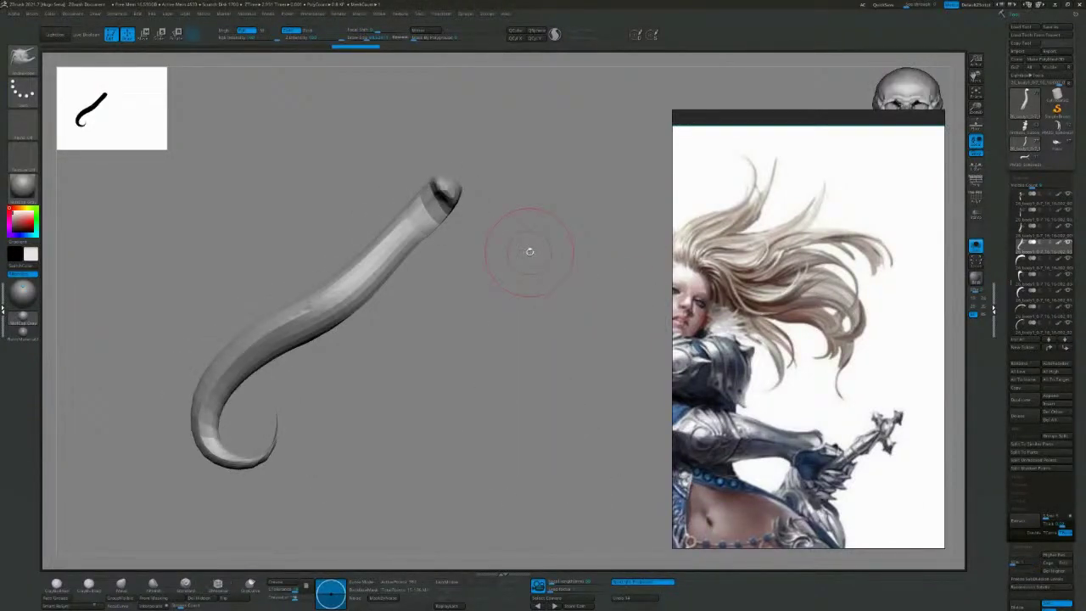
left_click_drag(521, 296, 521, 315)
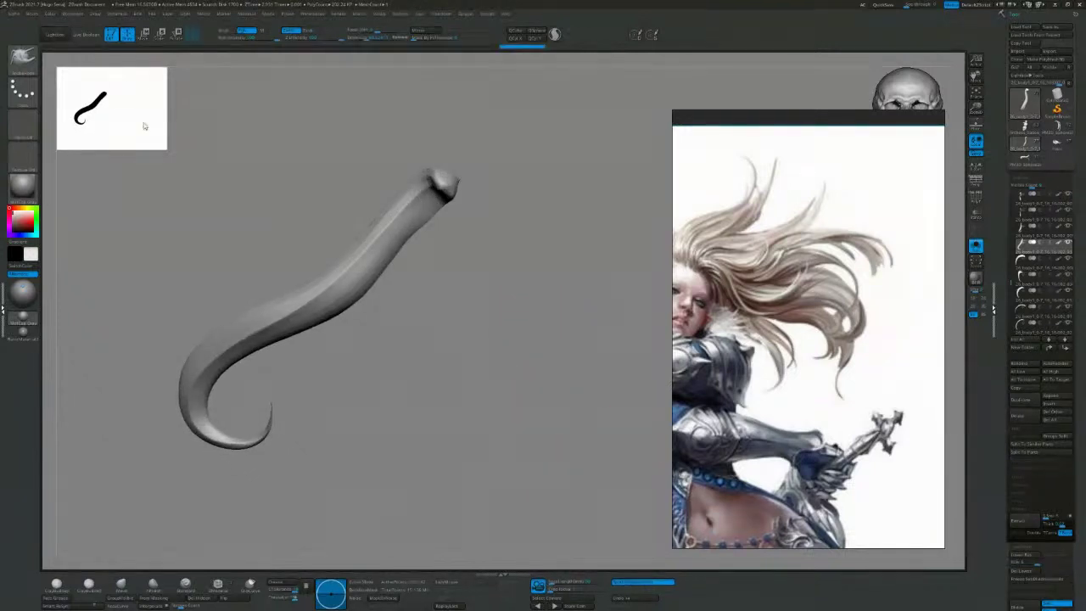
mouse_move(411, 356)
left_mouse_down()
mouse_move(384, 366)
mouse_move(388, 357)
left_mouse_up()
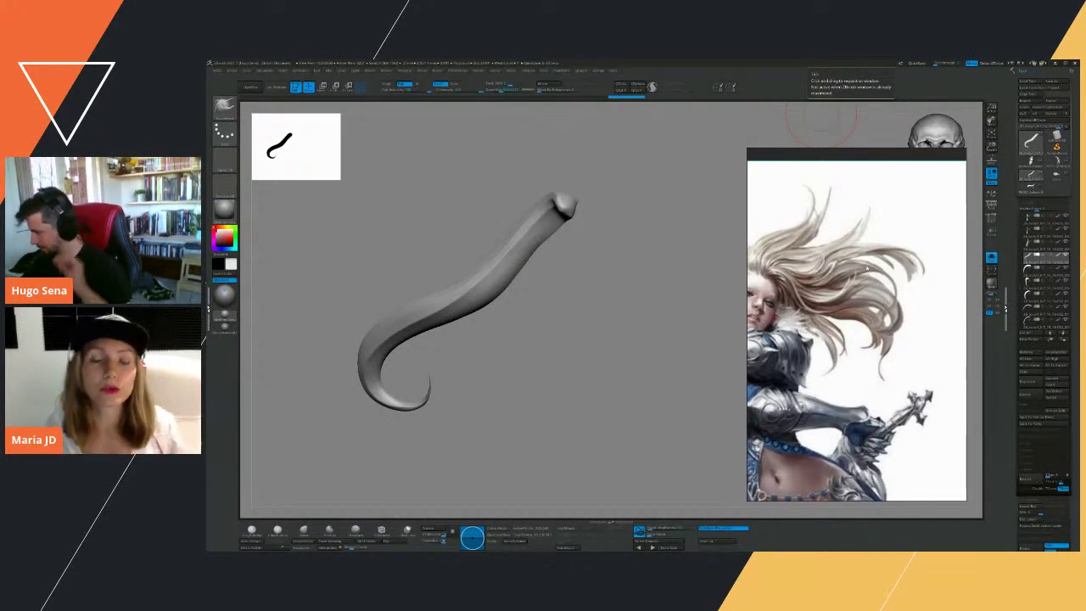
Show the full figure in the reference artwork, and bend the isolated ponytail strand into a stronger S-curve with a wider end curl.
scroll(867, 269, "down", 3)
middle_click_drag(869, 269, 894, 234)
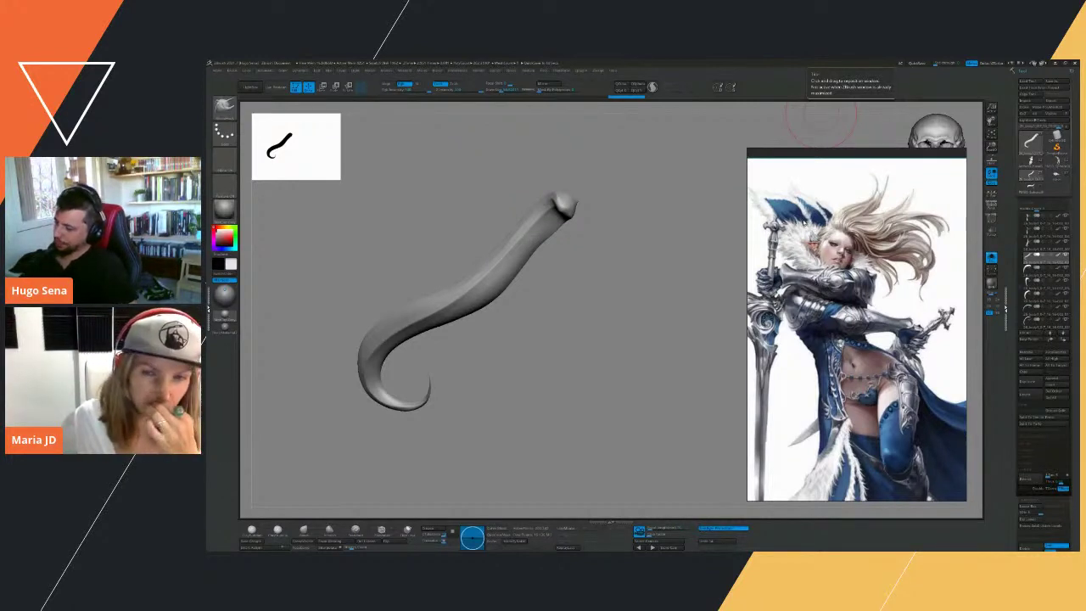
mouse_move(592, 272)
left_mouse_down()
mouse_move(594, 257)
mouse_move(617, 302)
left_mouse_up()
key("s")
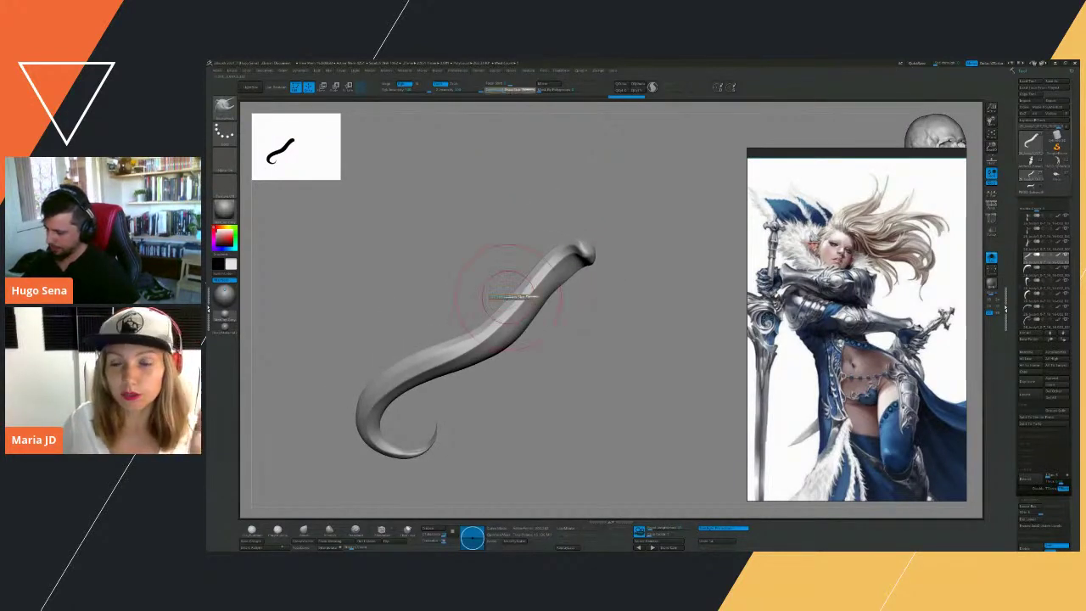
left_click_drag(517, 297, 572, 339)
mouse_move(472, 363)
left_mouse_down()
mouse_move(444, 336)
mouse_move(382, 346)
left_mouse_up()
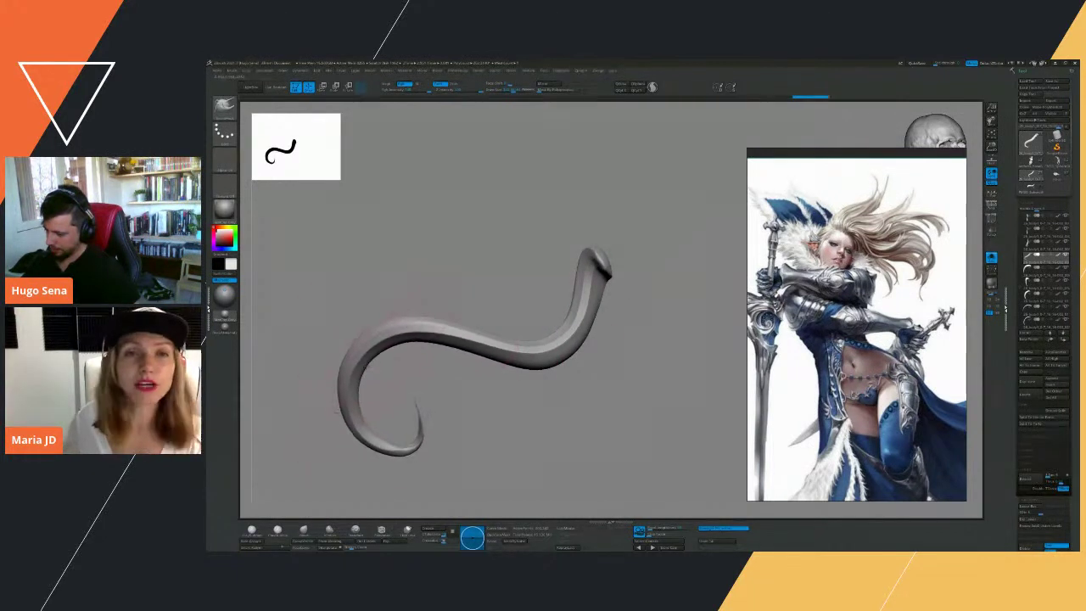
left_click_drag(358, 414, 350, 457)
mouse_move(424, 446)
left_mouse_down()
mouse_move(410, 435)
mouse_move(416, 447)
mouse_move(386, 459)
mouse_move(391, 445)
mouse_move(382, 464)
left_mouse_up()
Refine the ponytail strand's S-curve by pulling its root end inward and adjusting the middle bend and curl with a resized brush.
key("s")
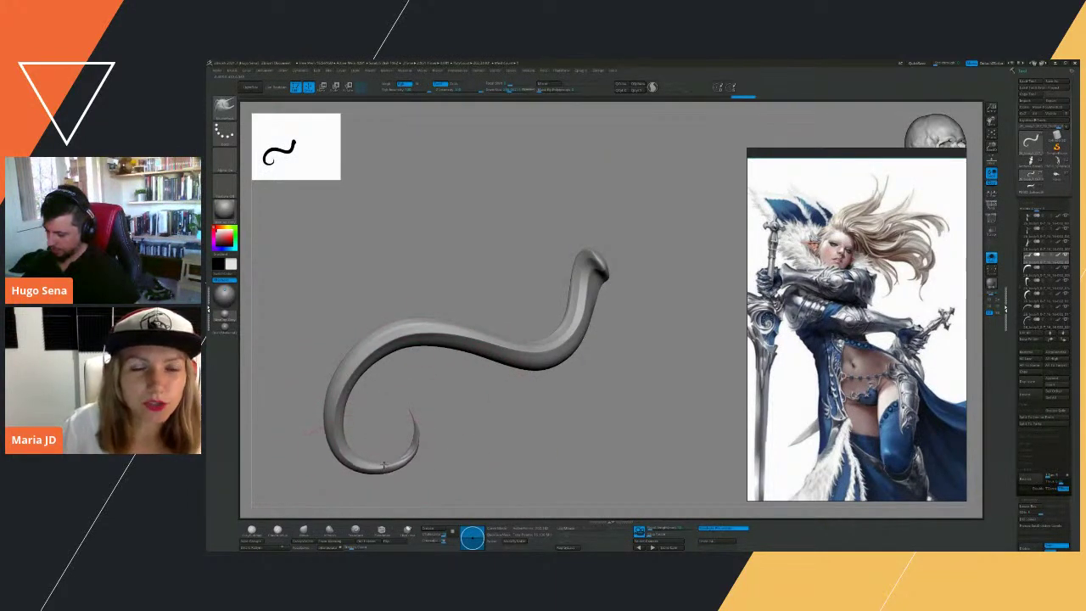
mouse_move(483, 454)
left_mouse_down()
mouse_move(567, 454)
mouse_move(519, 402)
mouse_move(384, 398)
left_mouse_up()
key("s")
left_click_drag(482, 388, 483, 373)
key("s")
mouse_move(461, 319)
left_mouse_down()
mouse_move(447, 320)
mouse_move(486, 320)
mouse_move(454, 318)
mouse_move(469, 321)
left_mouse_up()
mouse_move(427, 356)
left_mouse_down()
mouse_move(508, 370)
mouse_move(432, 351)
left_mouse_up()
left_click_drag(448, 393, 438, 388)
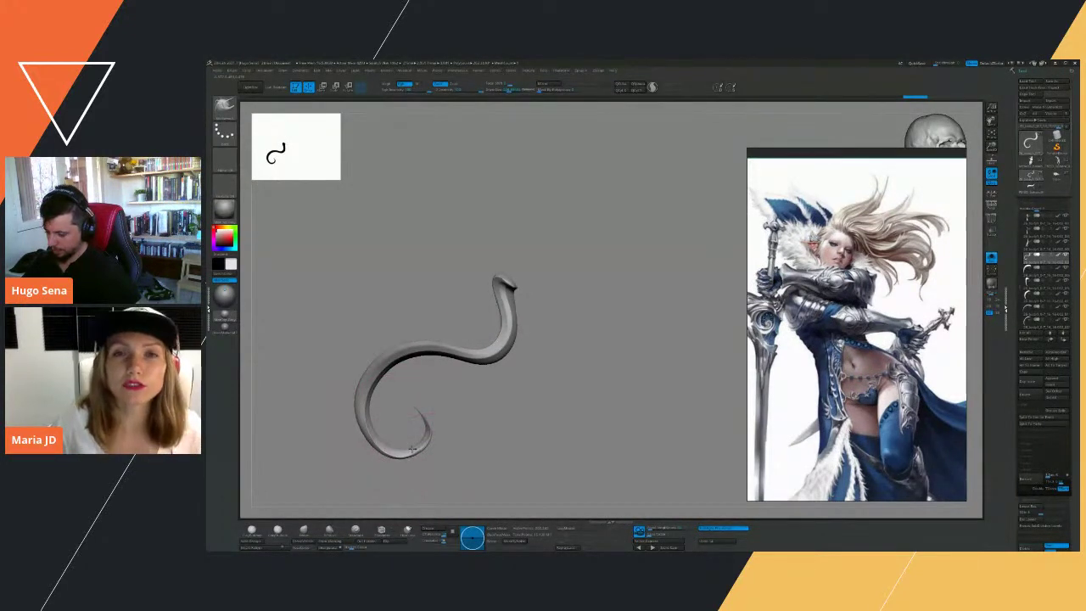
Shift the ponytail strand's lower length sideways for more depth, and show the whole character again.
left_click_drag(442, 443, 500, 413)
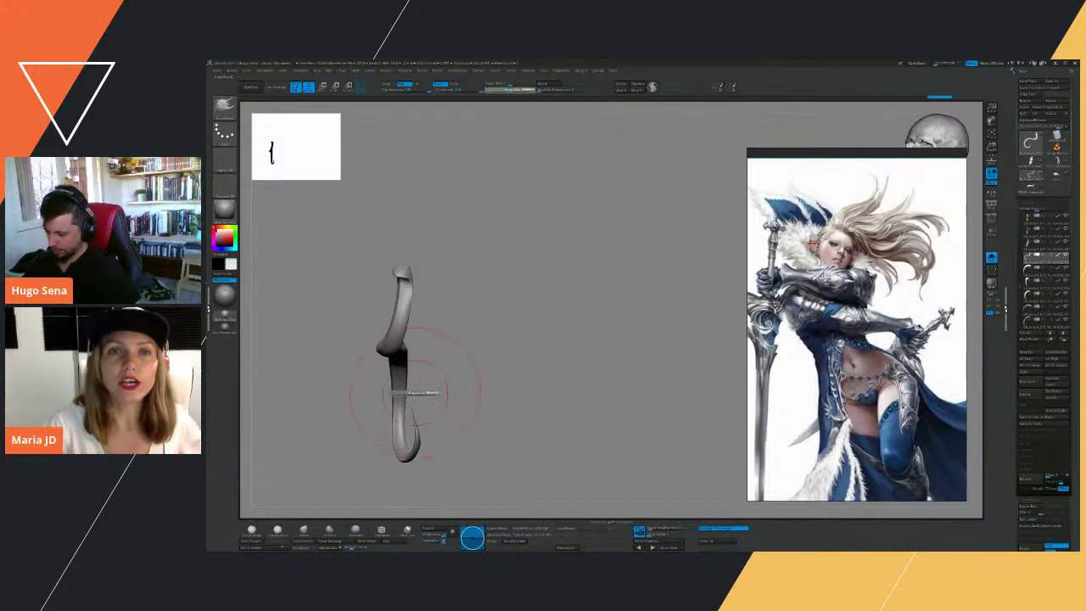
mouse_move(402, 404)
left_mouse_down()
mouse_move(370, 414)
mouse_move(366, 447)
left_mouse_up()
left_click_drag(507, 398, 902, 299)
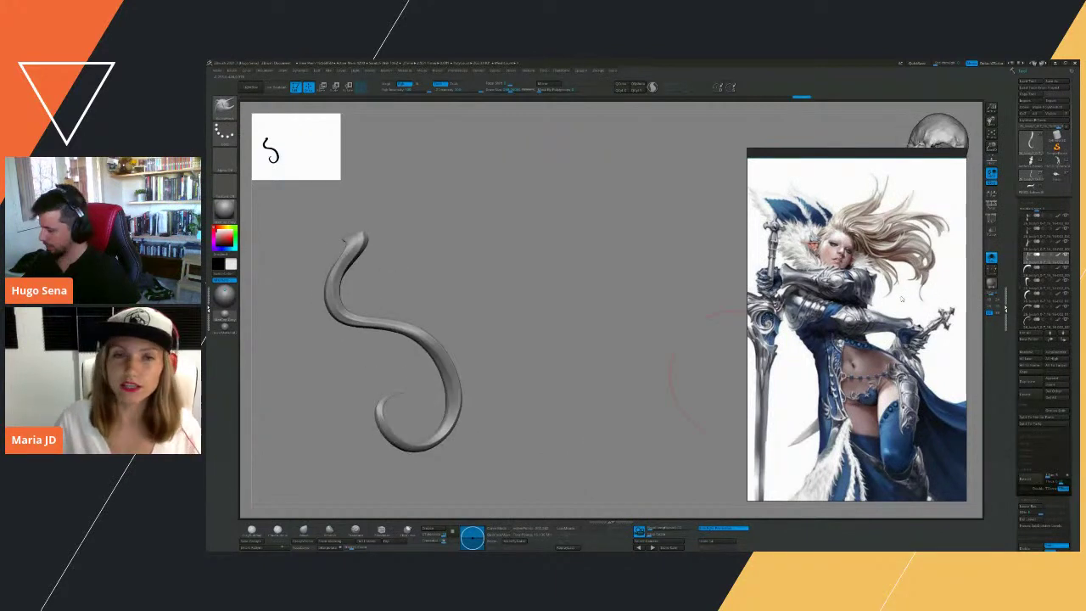
left_click(991, 258)
left_click_drag(572, 300, 553, 314)
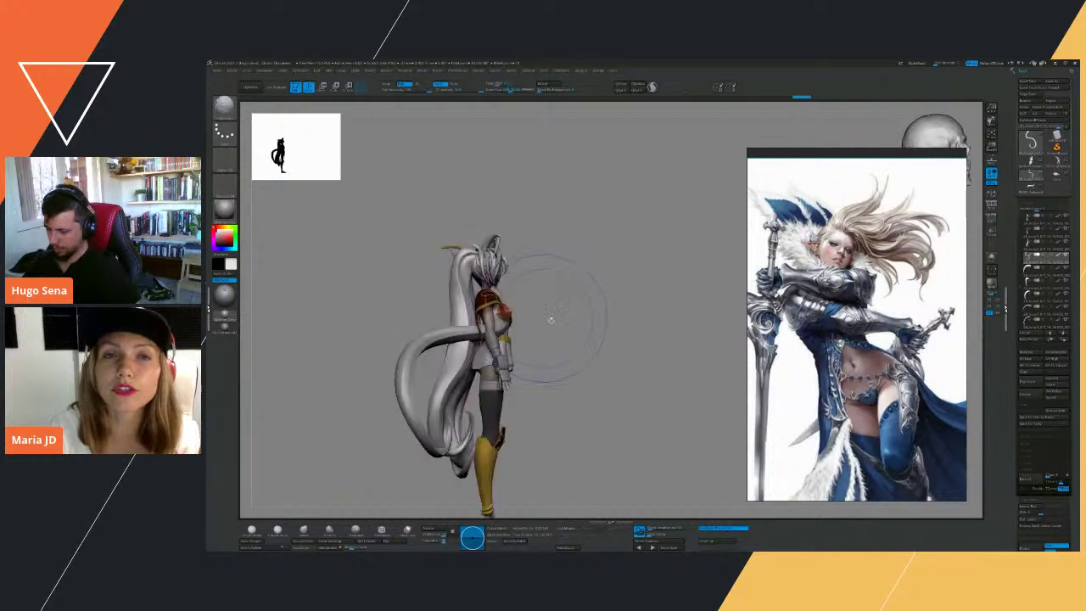
Widen the long outer ponytail strand's loop, and select the neighbouring strands in turn to bend their lower lengths outward from the legs.
left_click_drag(421, 424, 412, 438)
left_click_drag(408, 383, 403, 379)
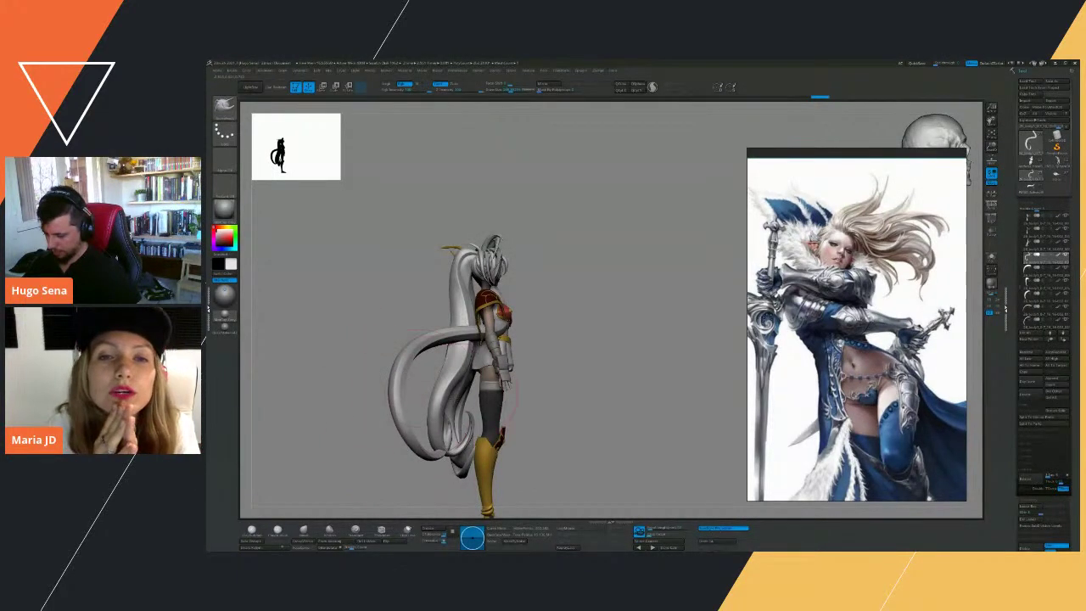
left_click(443, 398, "alt")
left_click_drag(440, 426, 418, 416)
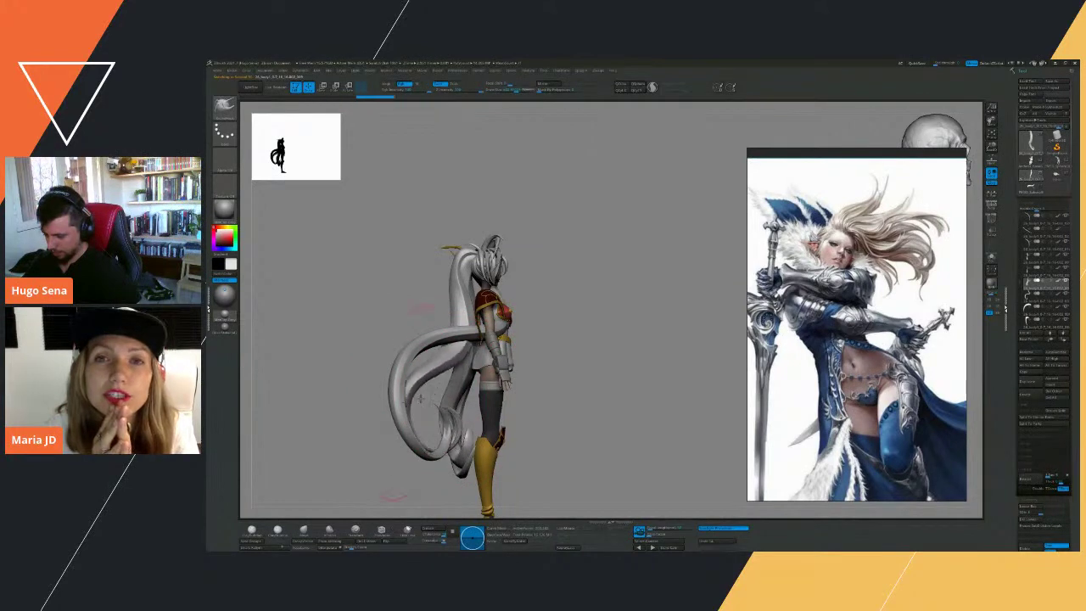
left_click_drag(440, 379, 433, 374)
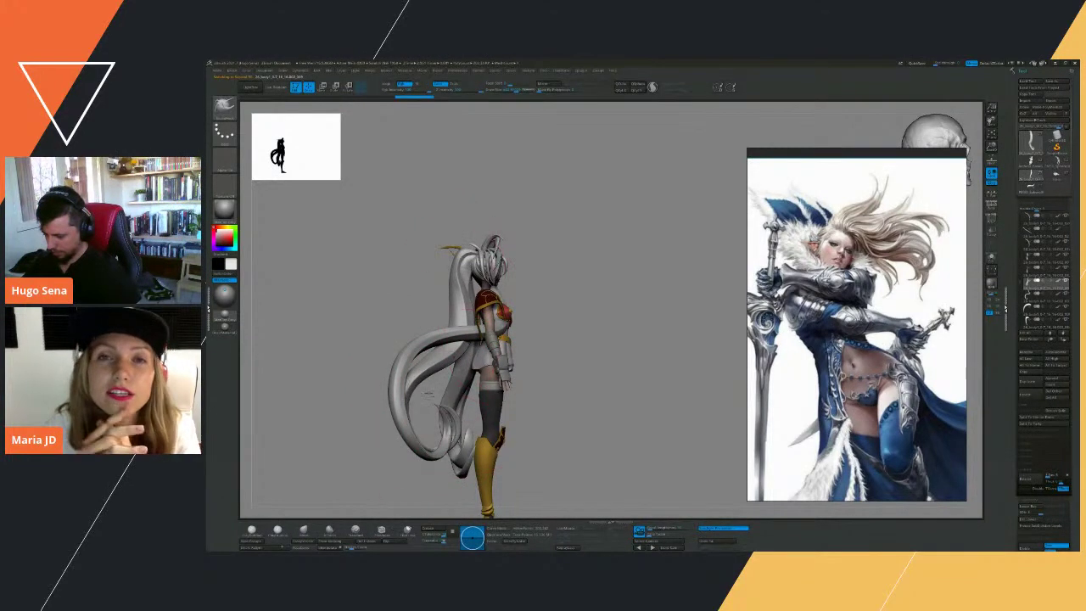
left_click(438, 411, "alt")
left_click_drag(340, 467, 408, 471)
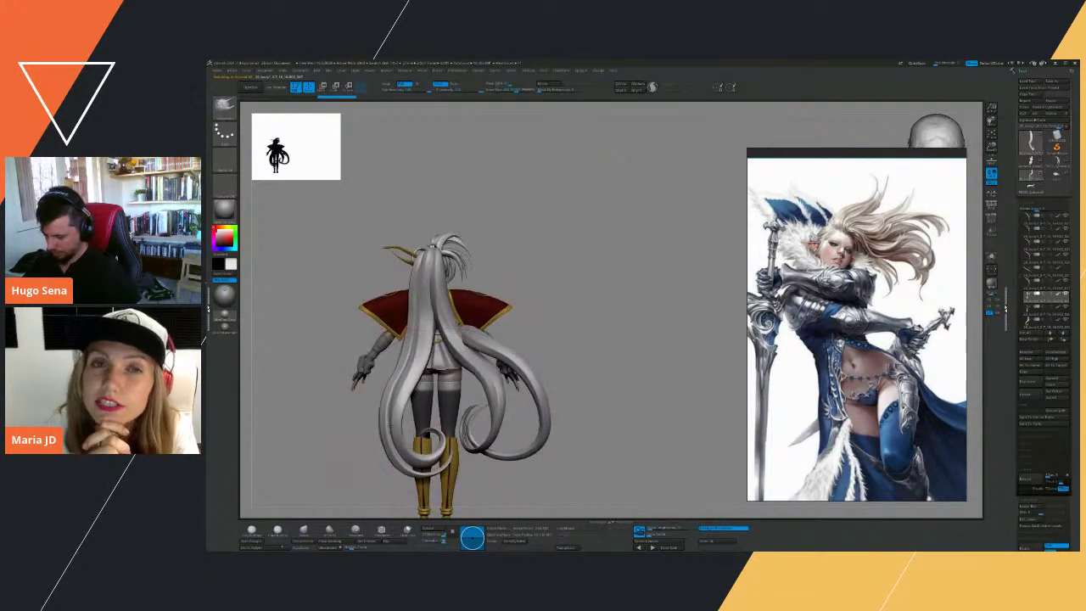
Bend the near ponytail strands backward from the side into a fuller S-curve with rounded end curls.
mouse_move(386, 425)
left_mouse_down()
mouse_move(375, 466)
mouse_move(406, 466)
left_mouse_up()
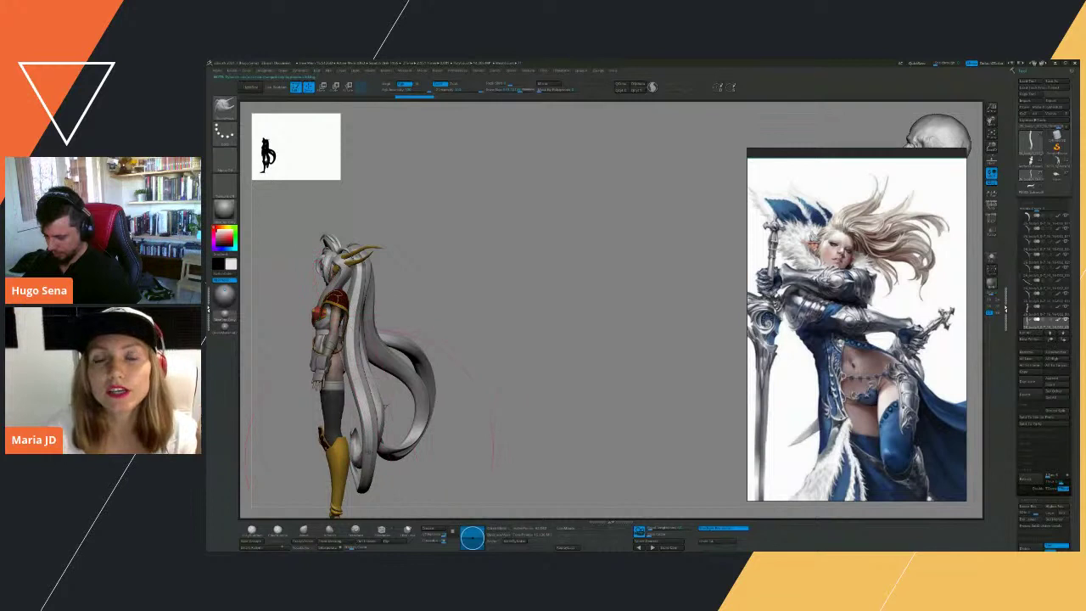
left_click_drag(370, 432, 386, 412)
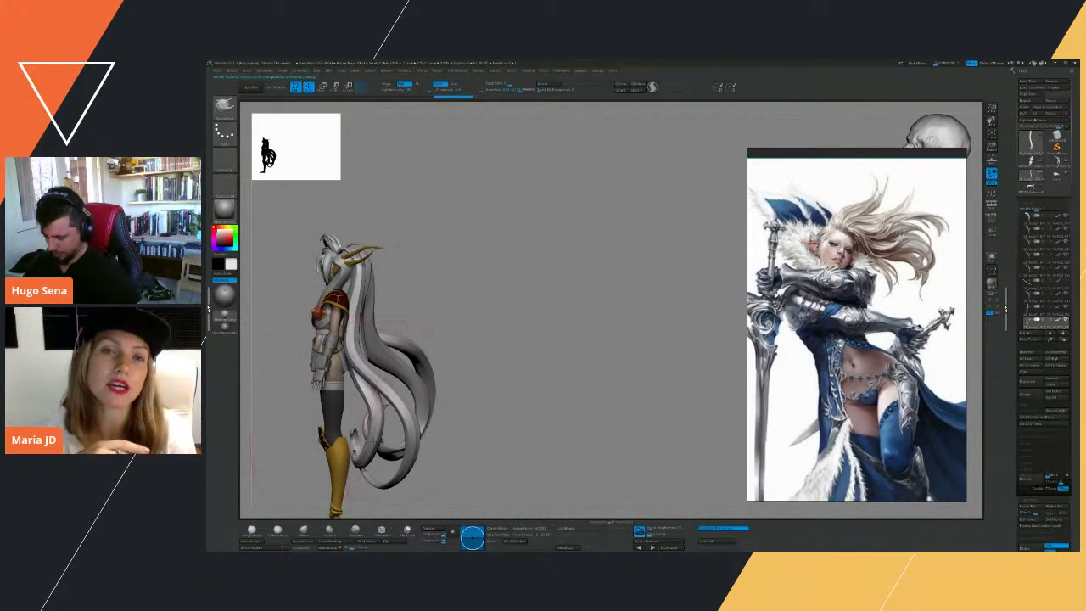
left_click(370, 450, "alt")
left_click_drag(366, 451, 387, 445)
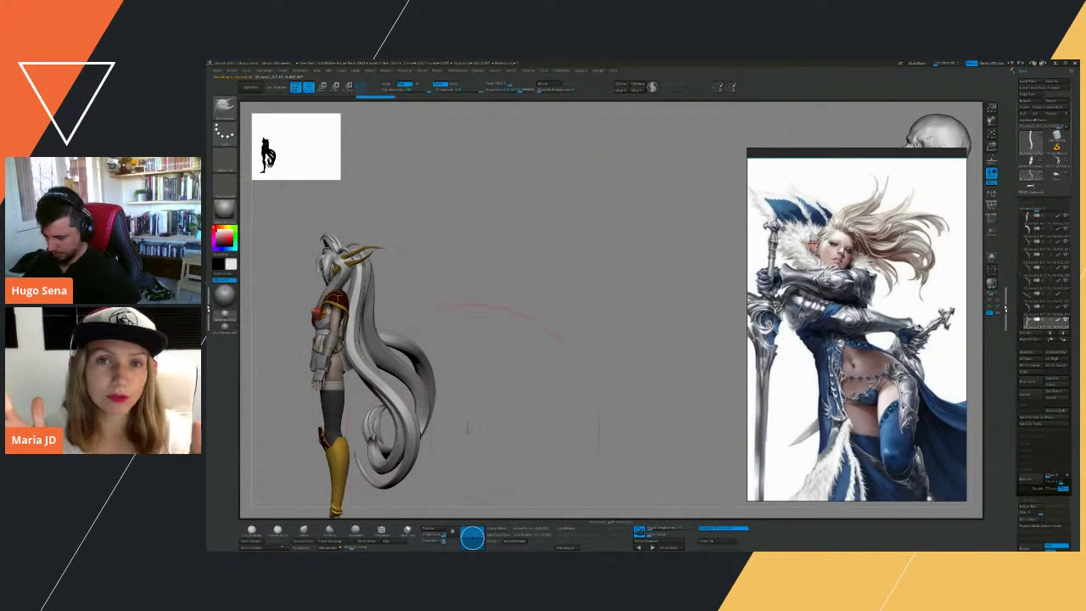
left_click_drag(467, 424, 379, 430)
mouse_move(615, 401)
left_mouse_down()
mouse_move(575, 400)
mouse_move(608, 400)
left_mouse_up()
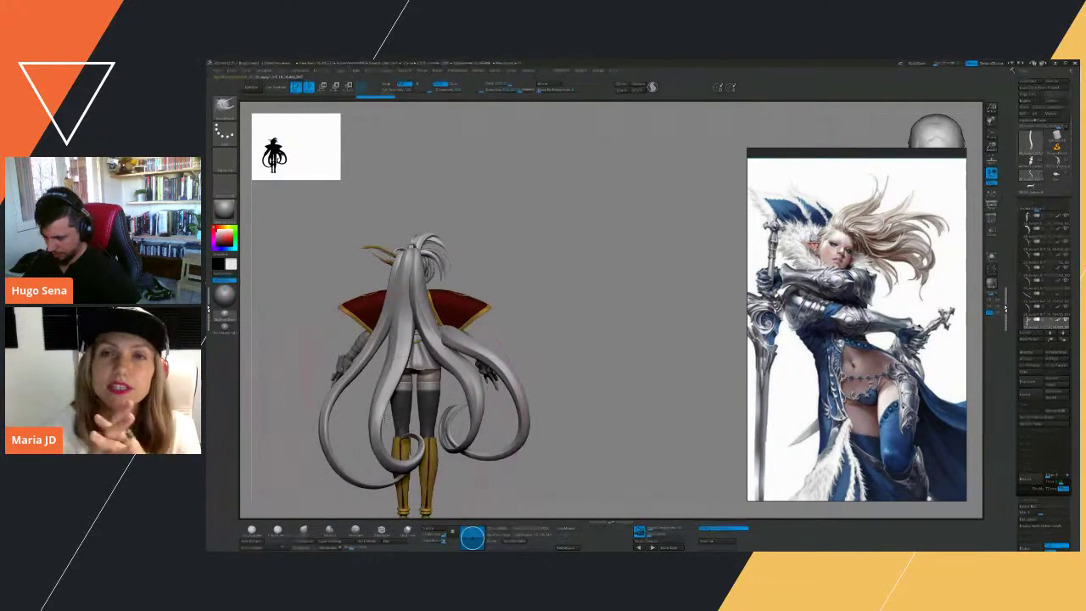
Adjust the middle bends and upper lengths of the ponytail strands, reshaping them from the back and side views.
left_click_drag(386, 415, 369, 404)
left_click_drag(582, 332, 546, 327)
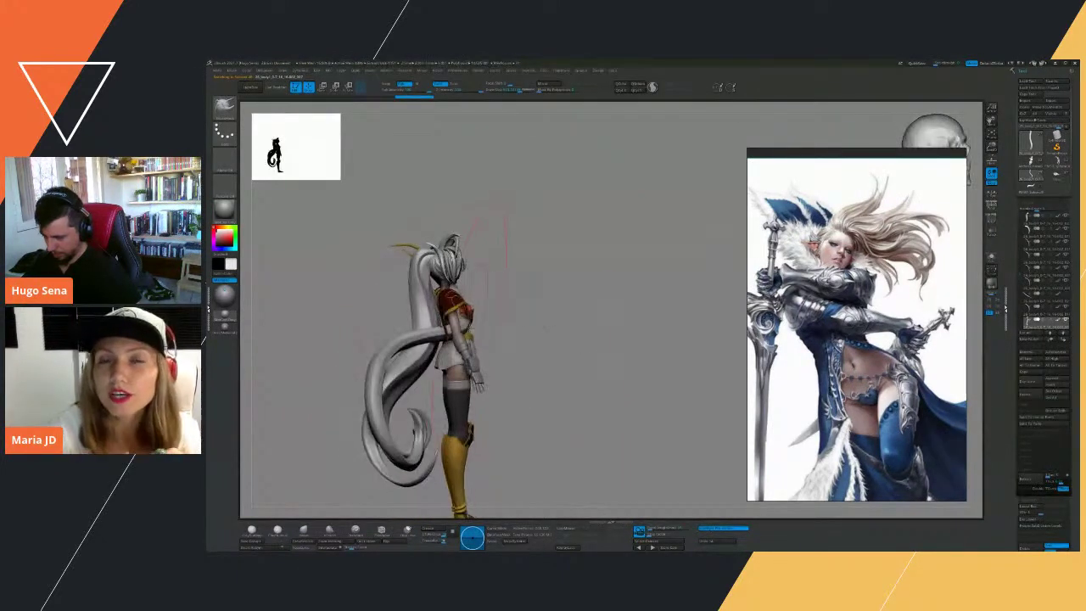
left_click_drag(426, 290, 418, 289)
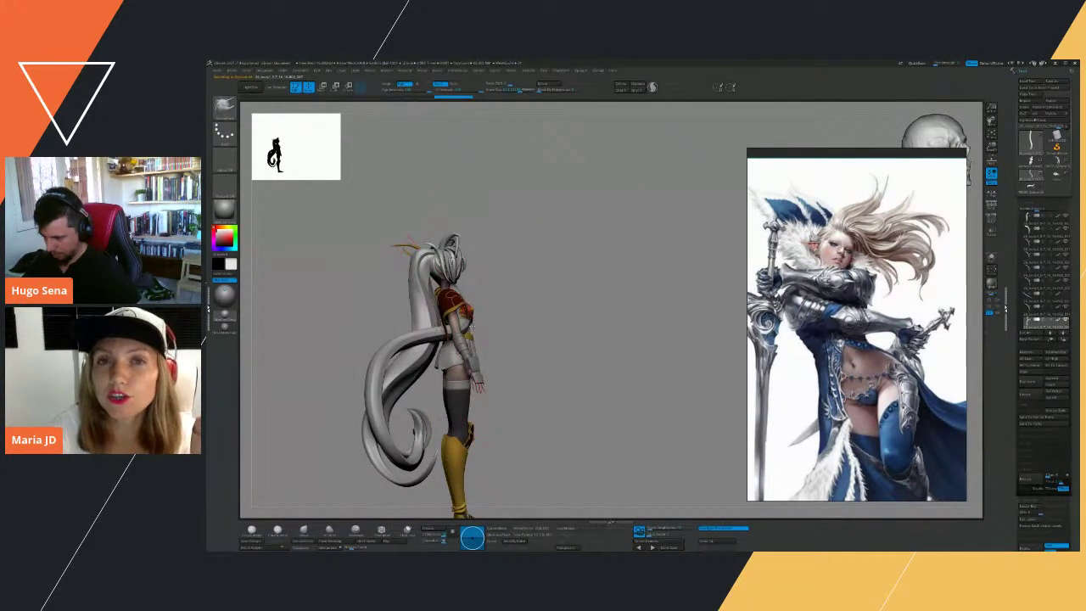
left_click(428, 336, "alt")
left_click_drag(421, 337, 415, 350)
left_click_drag(497, 267, 530, 271)
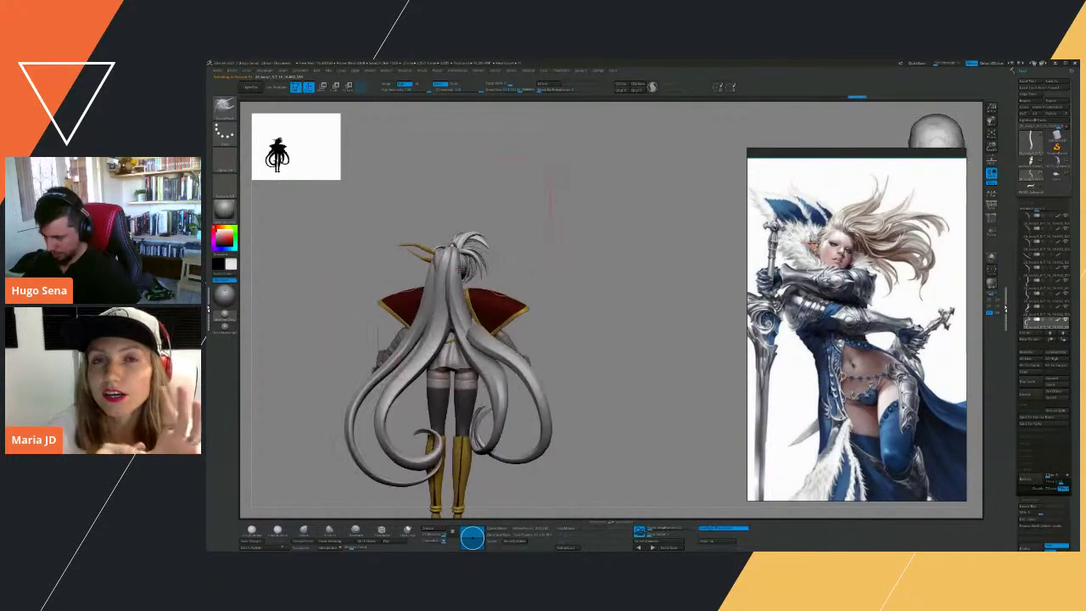
left_click_drag(472, 341, 488, 332)
left_click_drag(464, 265, 428, 270)
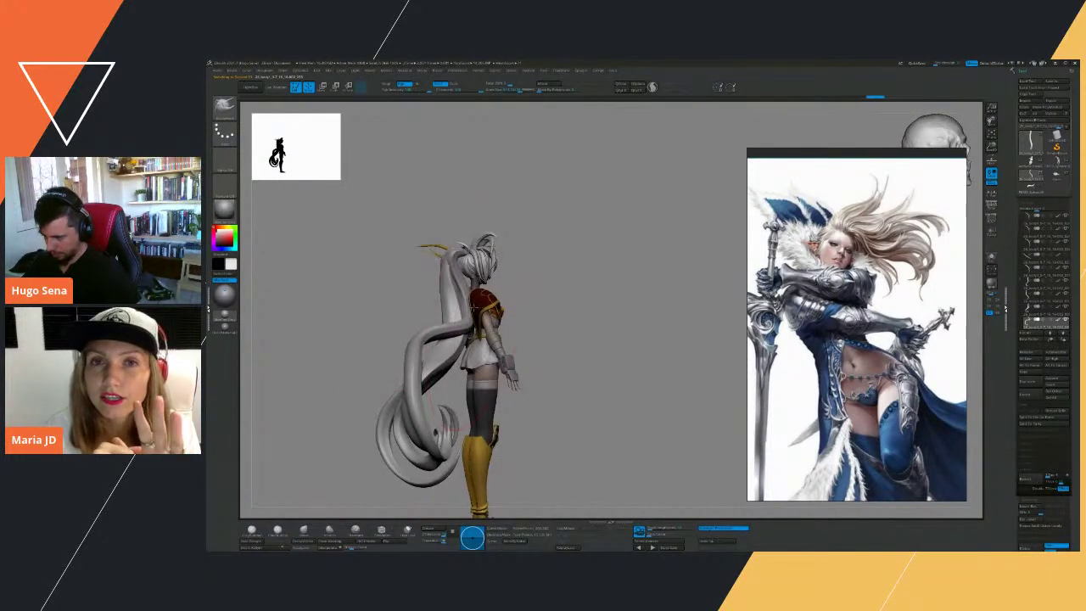
mouse_move(462, 335)
left_mouse_down()
mouse_move(475, 329)
mouse_move(473, 339)
mouse_move(471, 328)
left_mouse_up()
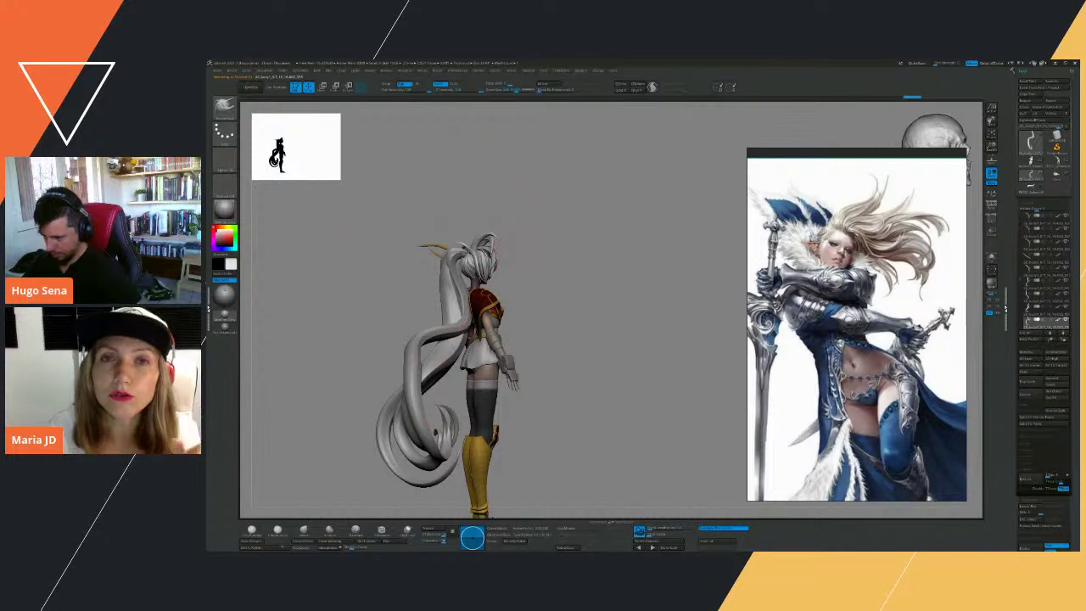
Refine the ponytail's overall side flow by shifting the strands' middle lengths and nudging the lower curls closer together.
left_click_drag(462, 290, 508, 285)
left_click_drag(433, 329, 435, 313)
mouse_move(392, 356)
left_mouse_down()
mouse_move(383, 384)
mouse_move(565, 311)
mouse_move(566, 356)
mouse_move(545, 296)
mouse_move(584, 288)
left_mouse_up()
left_click_drag(488, 326, 495, 319)
left_click_drag(482, 362, 490, 357)
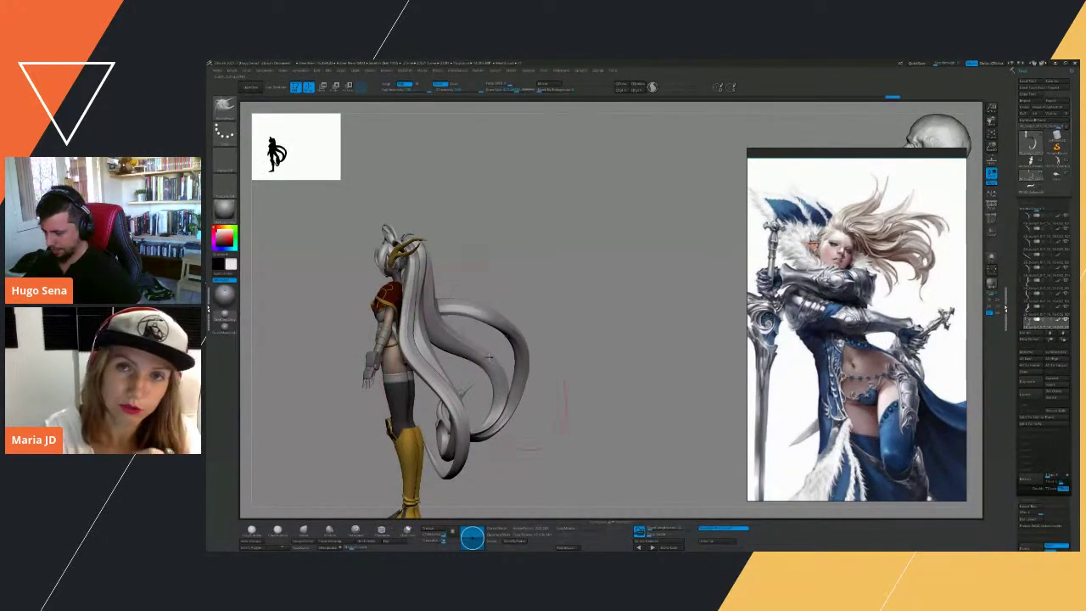
left_click_drag(538, 308, 546, 308)
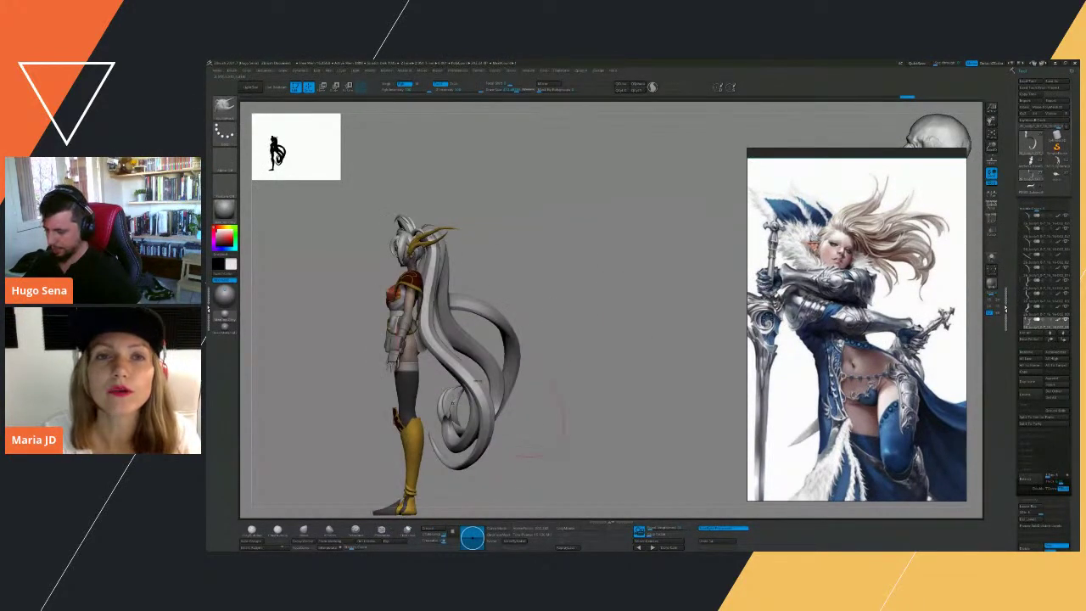
left_click(472, 414, "alt")
left_click_drag(468, 434, 467, 424)
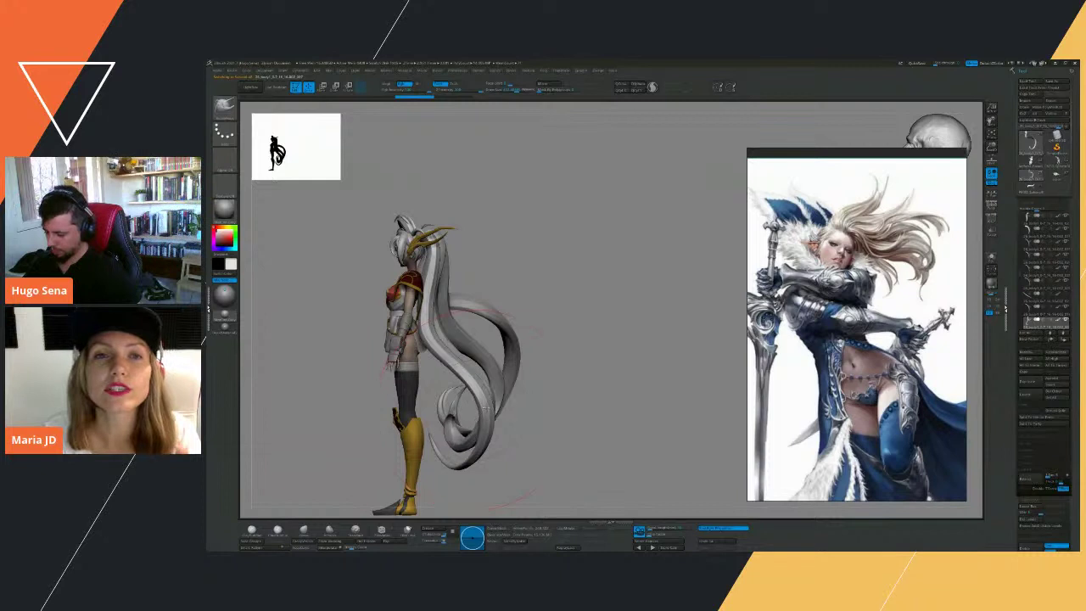
left_click_drag(477, 374, 486, 369)
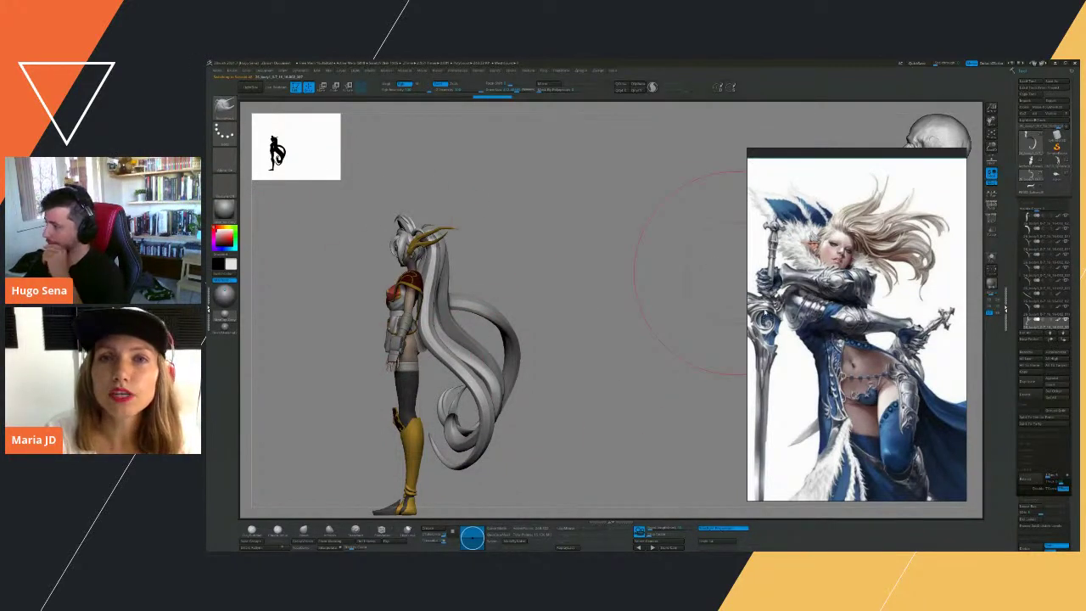
Load the horned character model and examine its head and long hair strands from the back and side.
left_click_drag(686, 346, 686, 405, "shift")
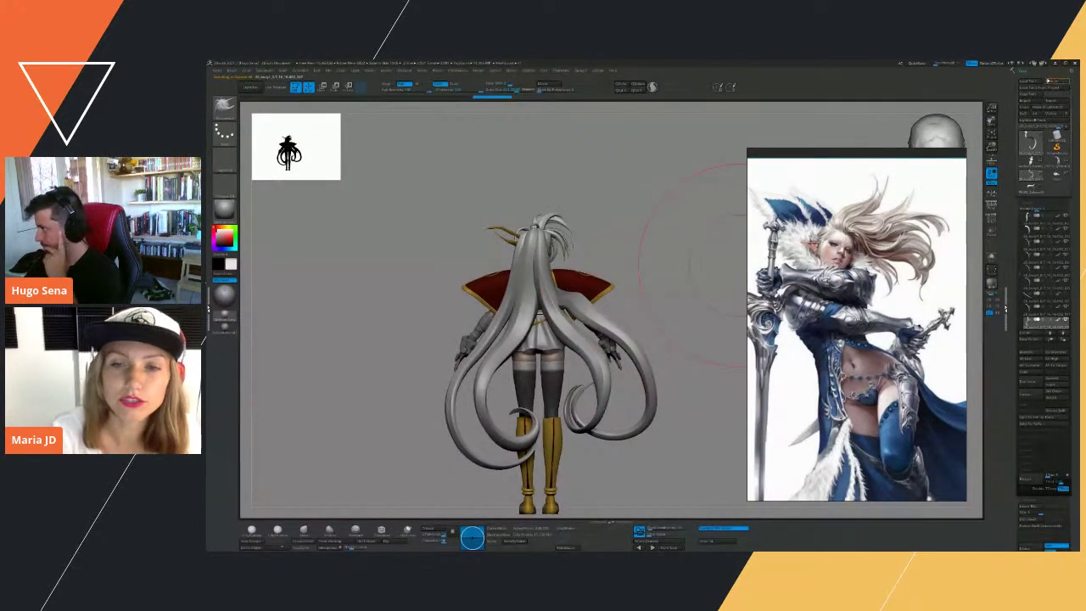
left_click(1037, 82)
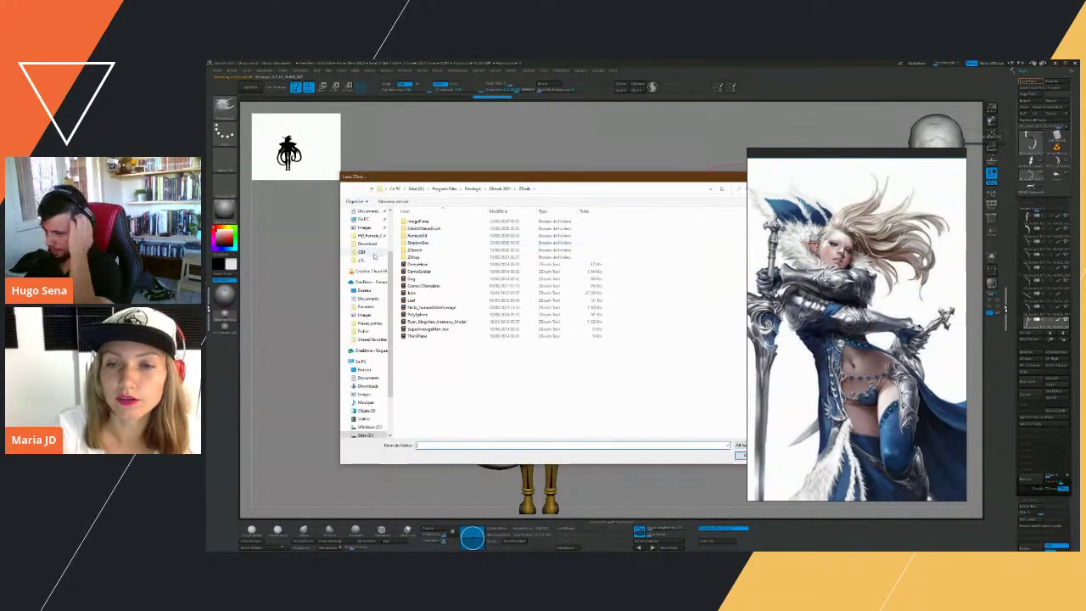
key("Escape")
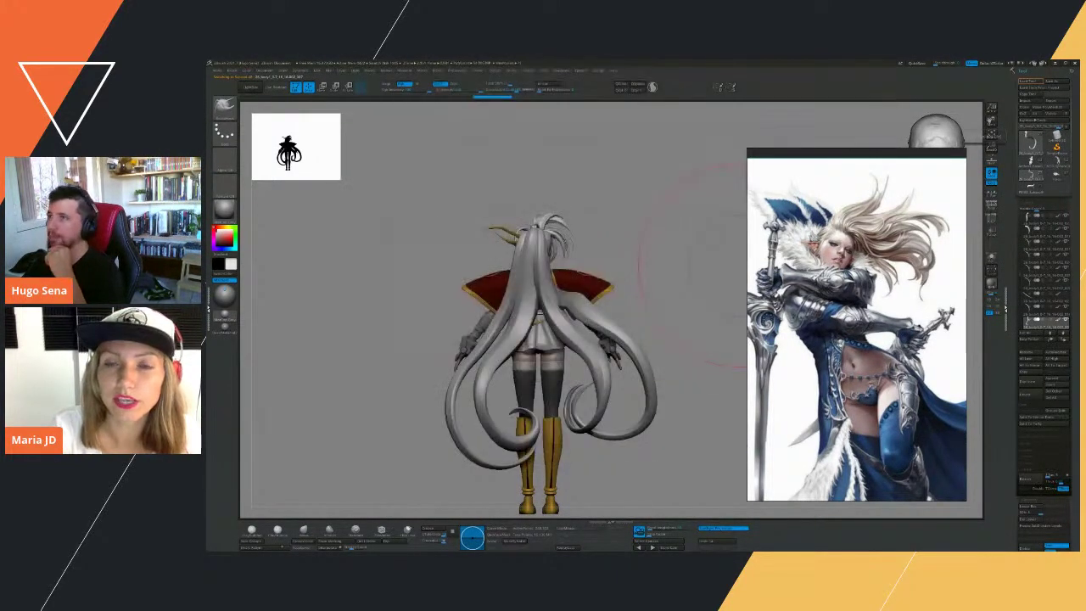
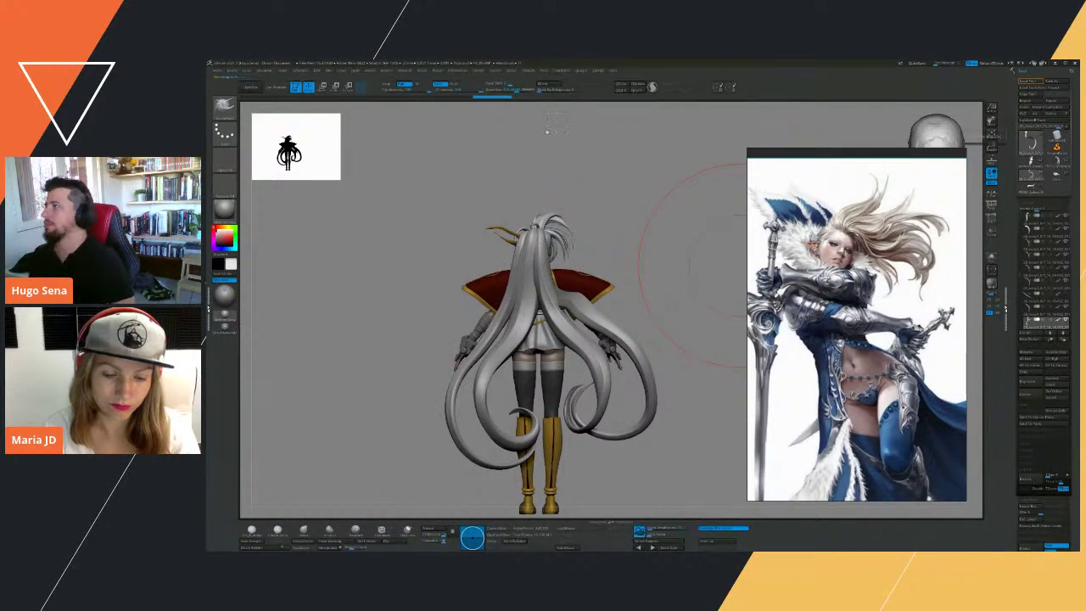
left_click_drag(252, 257, 392, 276)
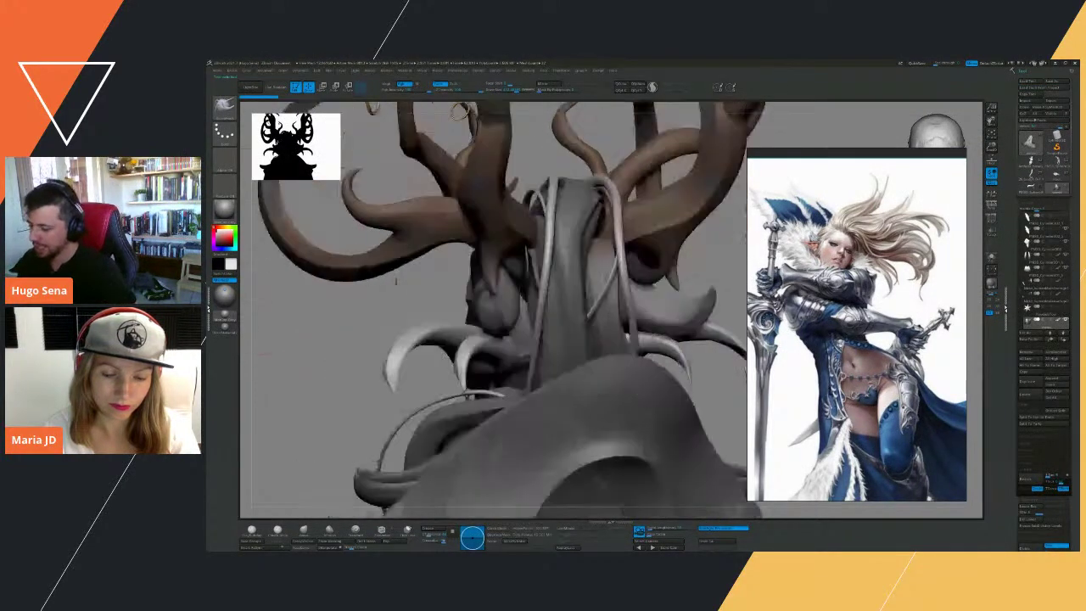
left_click(575, 273, "alt")
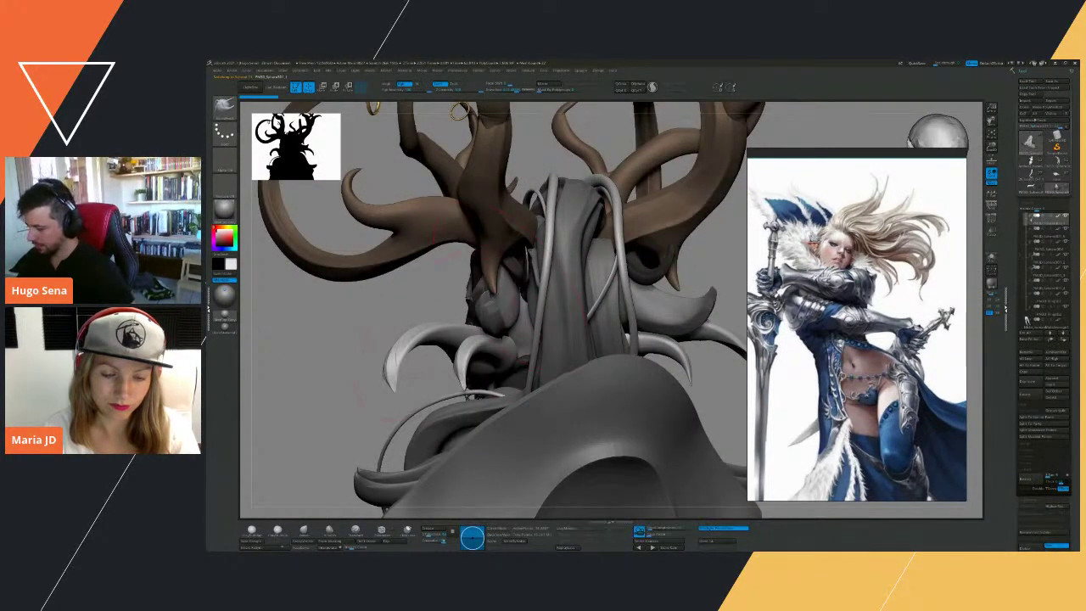
left_click_drag(364, 311, 737, 250)
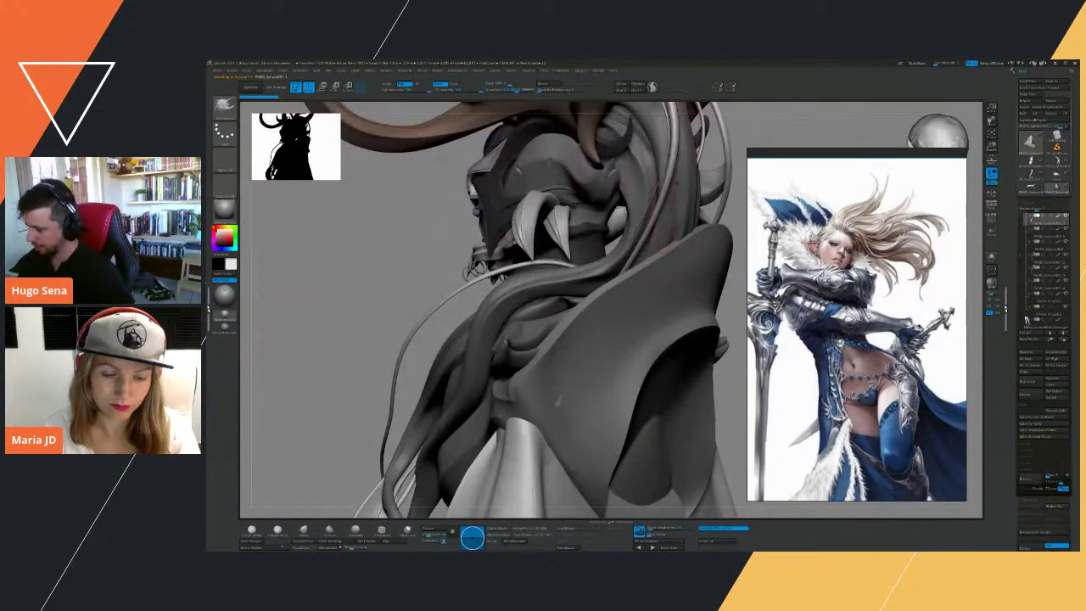
left_click_drag(372, 298, 374, 205, "alt")
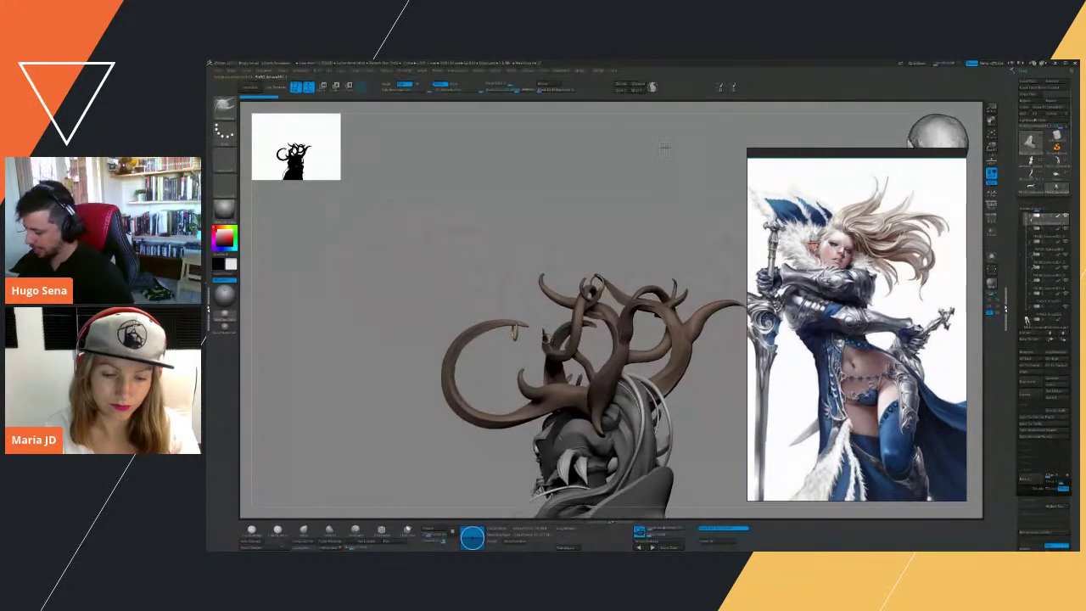
left_click_drag(721, 479, 711, 298, "alt")
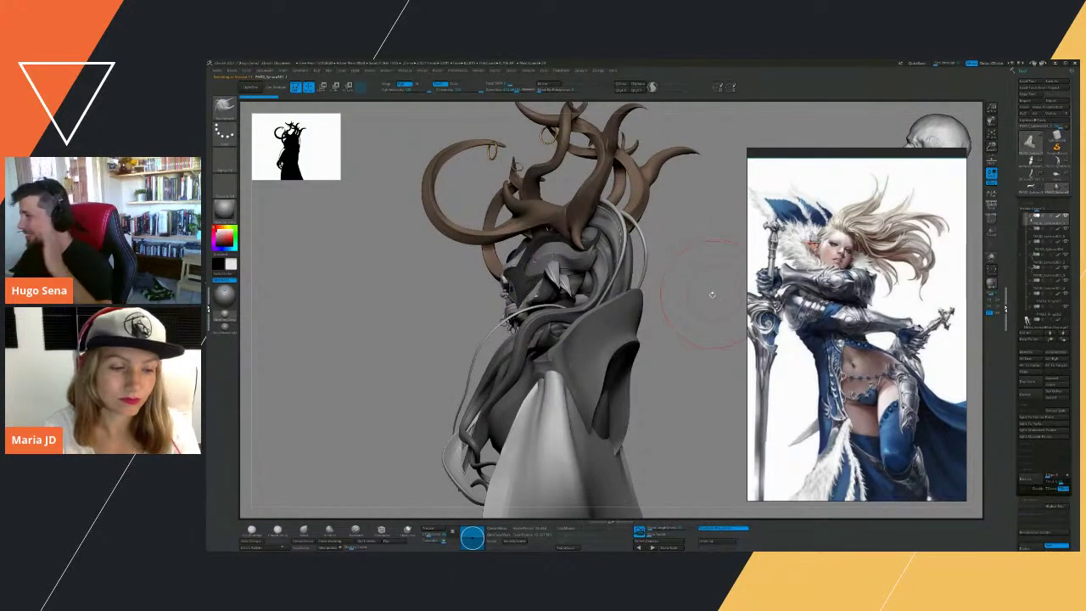
left_click_drag(681, 300, 660, 293)
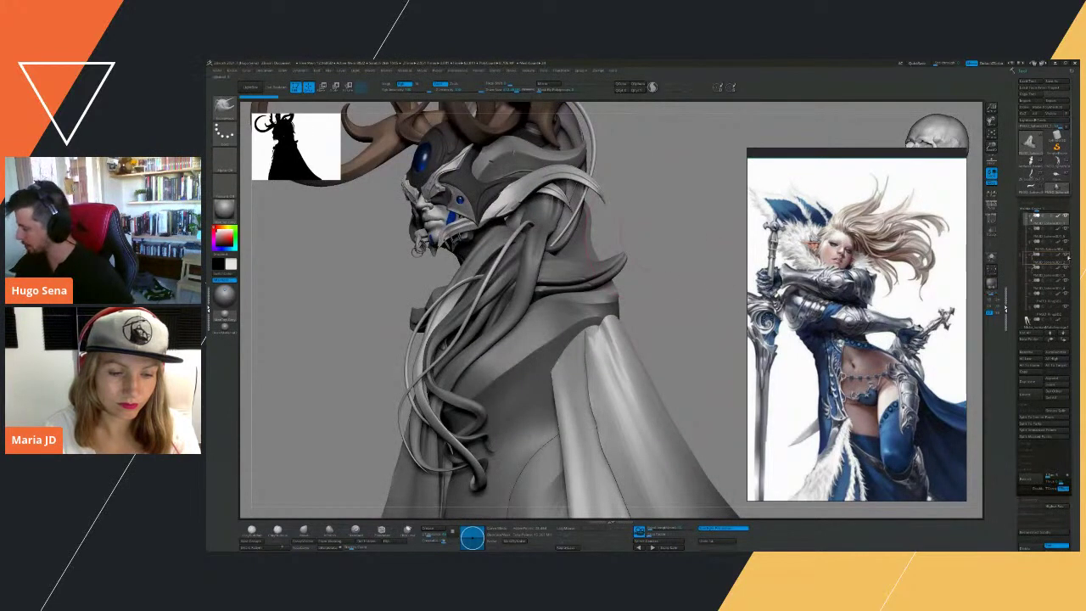
Hide the collar piece covering the horned character's hair, view the exposed strands from behind, and select a strand subtool.
left_click(578, 292, "alt")
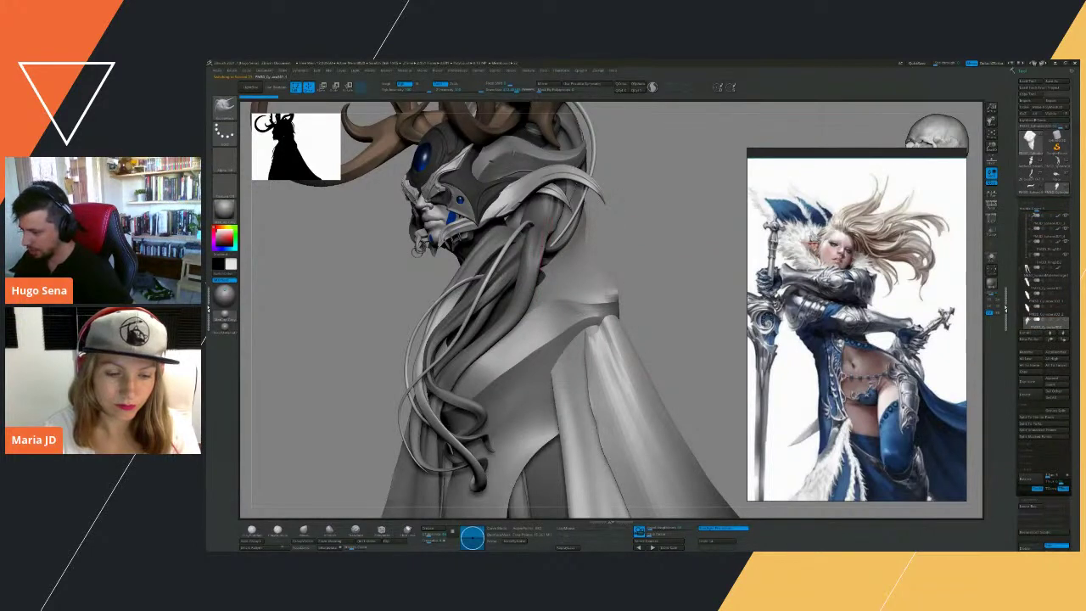
left_click_drag(416, 250, 520, 246)
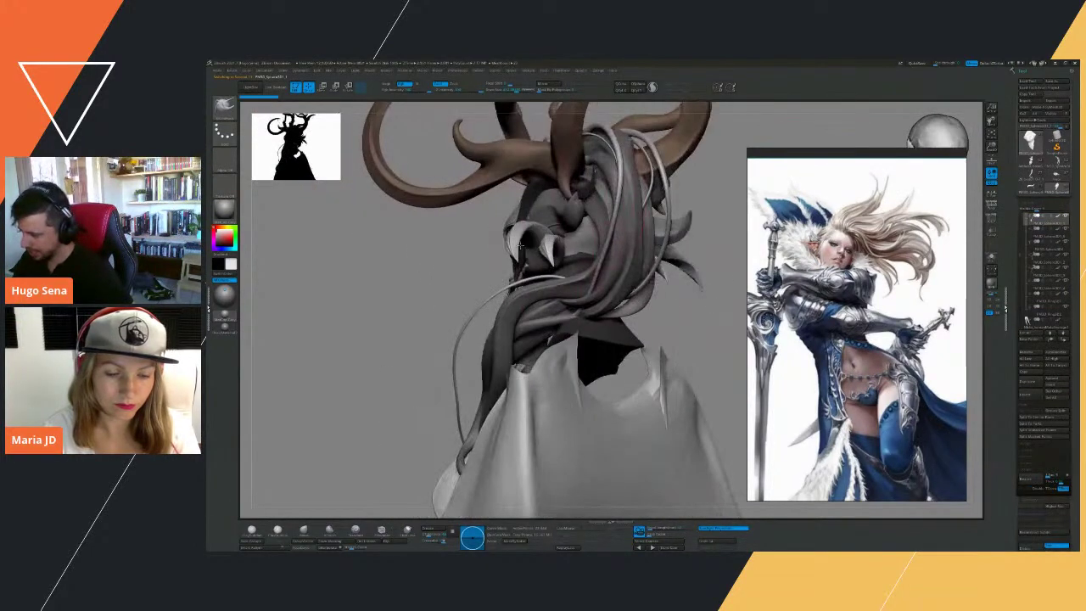
left_click_drag(415, 272, 467, 269)
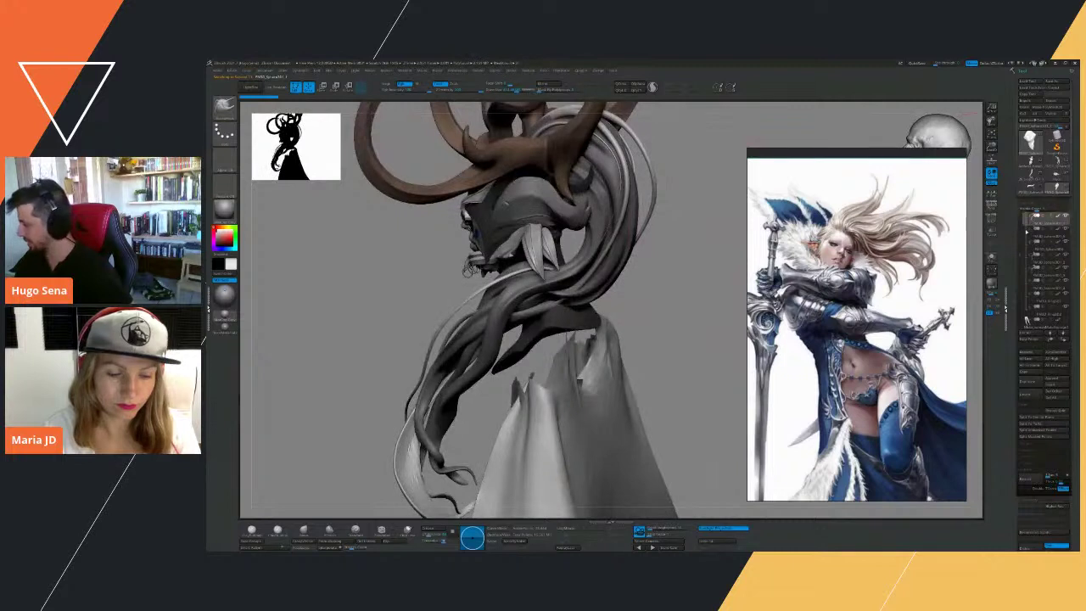
left_click_drag(1019, 240, 1019, 229)
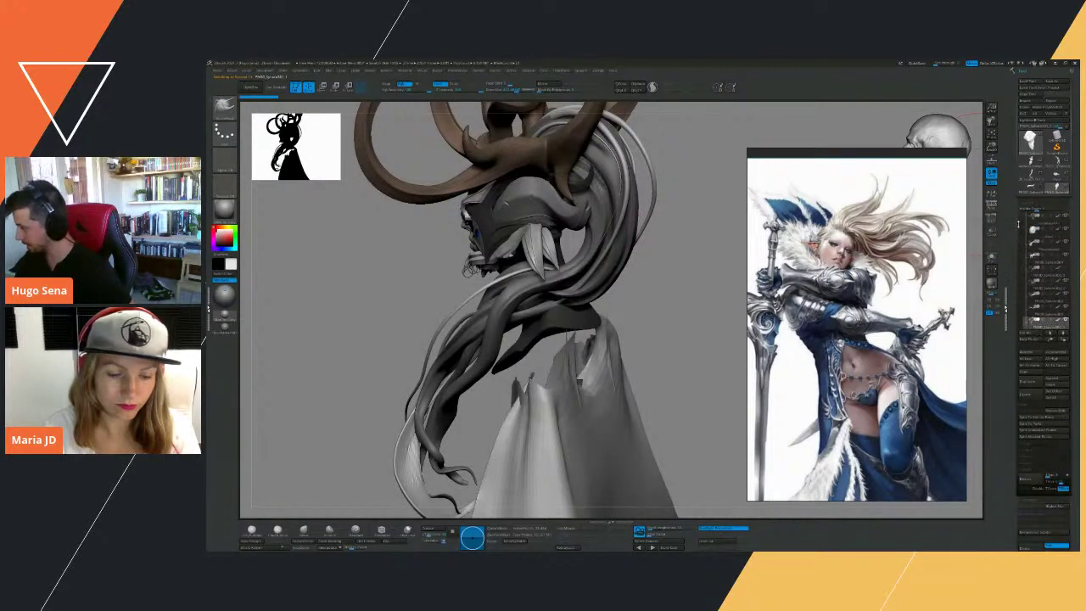
left_click(1042, 322)
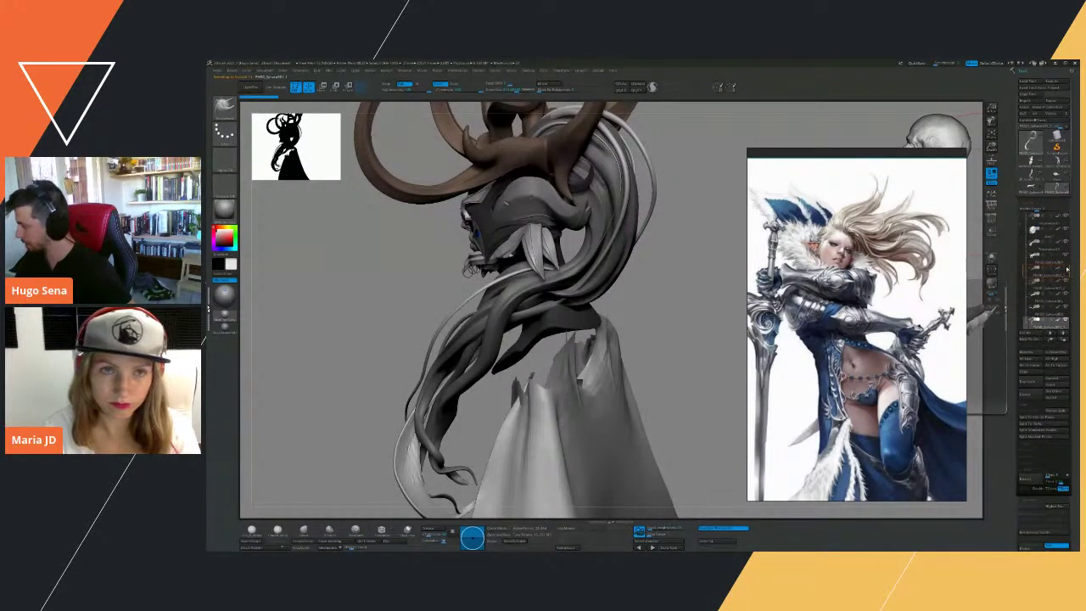
Shift the floating reference artwork away from the subtool list and remove it from view.
left_click_drag(858, 153, 804, 134)
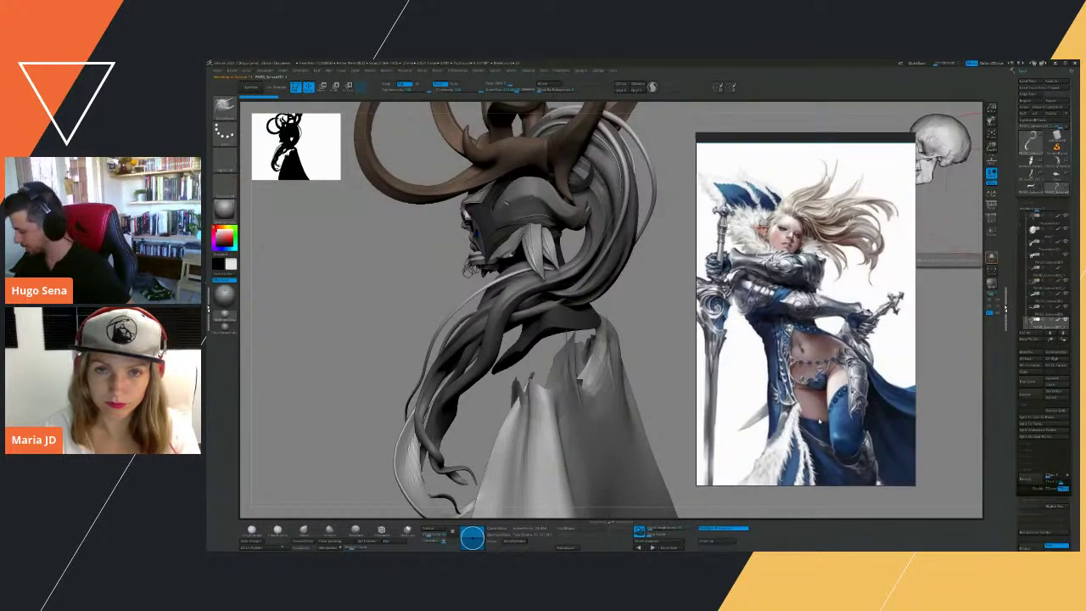
right_click(819, 274)
left_click(831, 413)
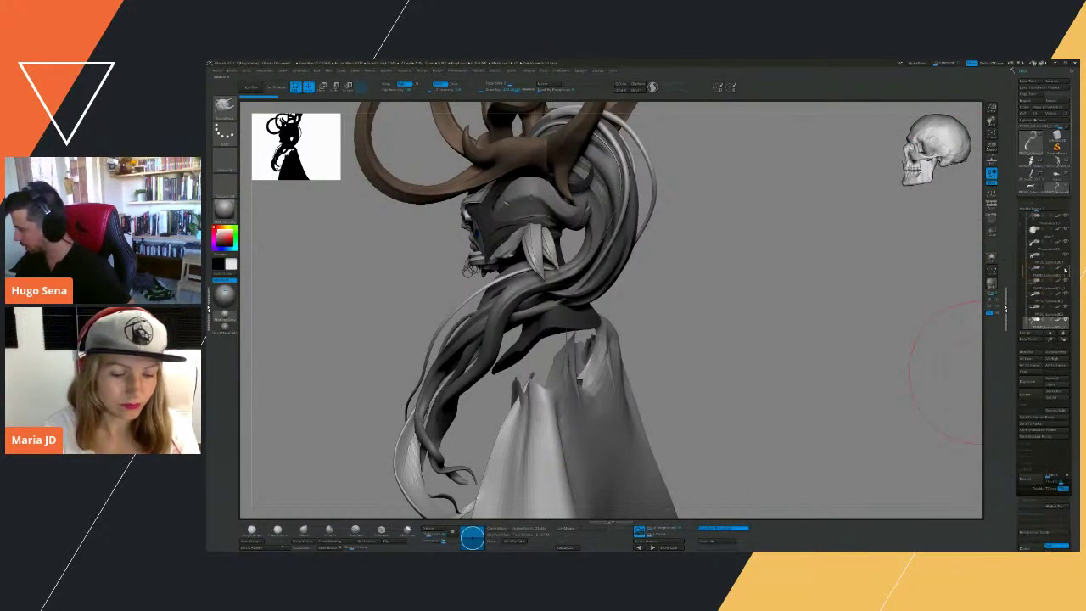
Switch to the Move brush and select one of the hair strands falling over the character's chest.
mouse_move(841, 308)
left_mouse_down()
mouse_move(679, 292)
mouse_move(691, 304)
mouse_move(735, 305)
mouse_move(724, 323)
left_mouse_up()
key("b")
key("m")
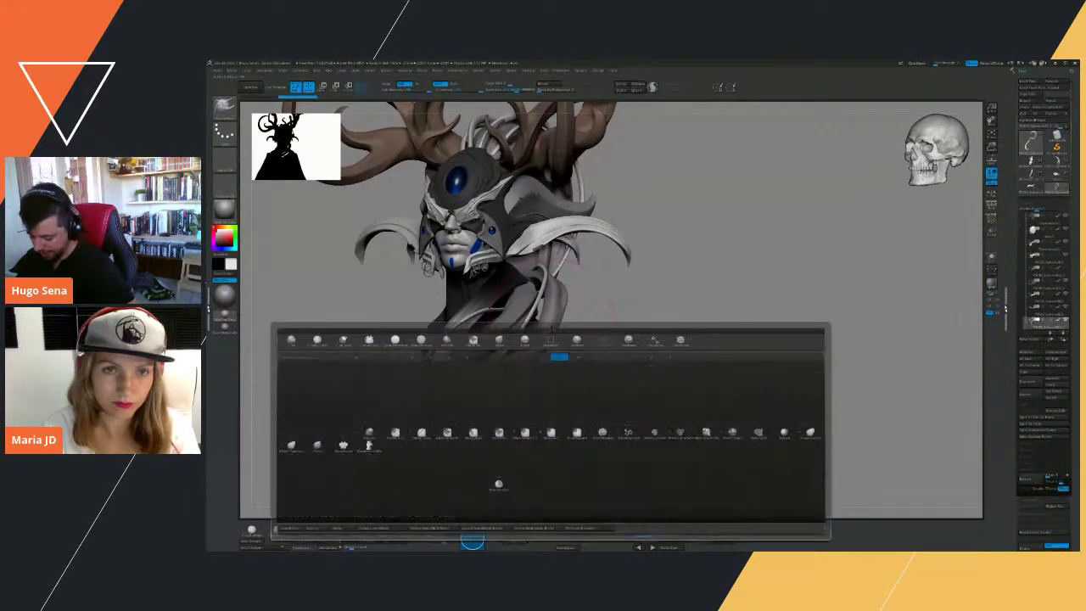
key("v")
key("s")
left_click_drag(540, 332, 560, 336)
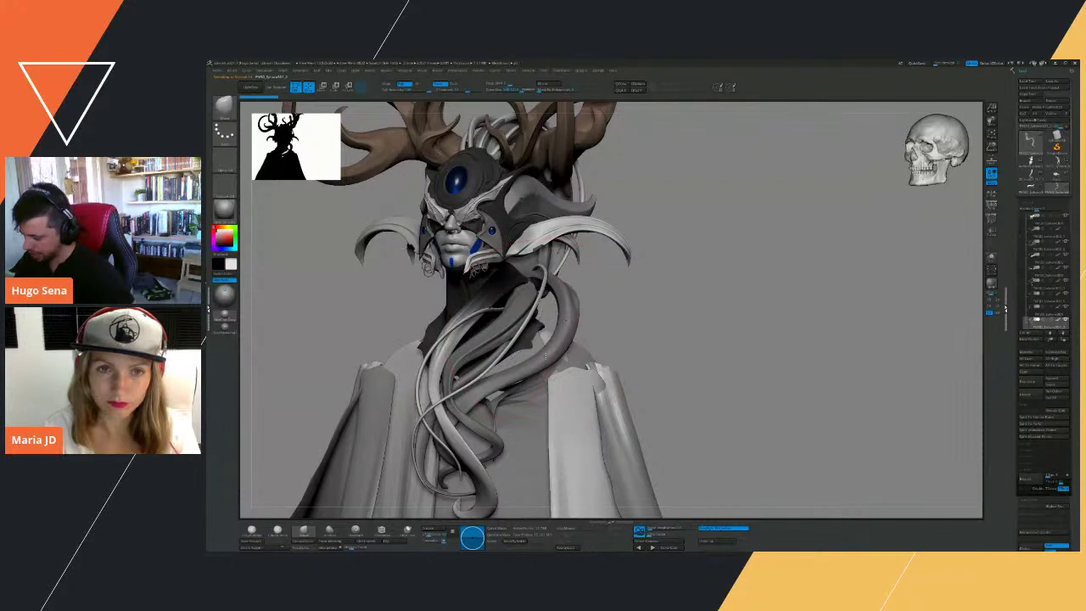
left_click(536, 346, "alt")
Examine the flow of the front hair strands and their lower curls from the side, back and front.
left_click_drag(689, 343, 618, 343)
left_click_drag(618, 343, 622, 256, "alt")
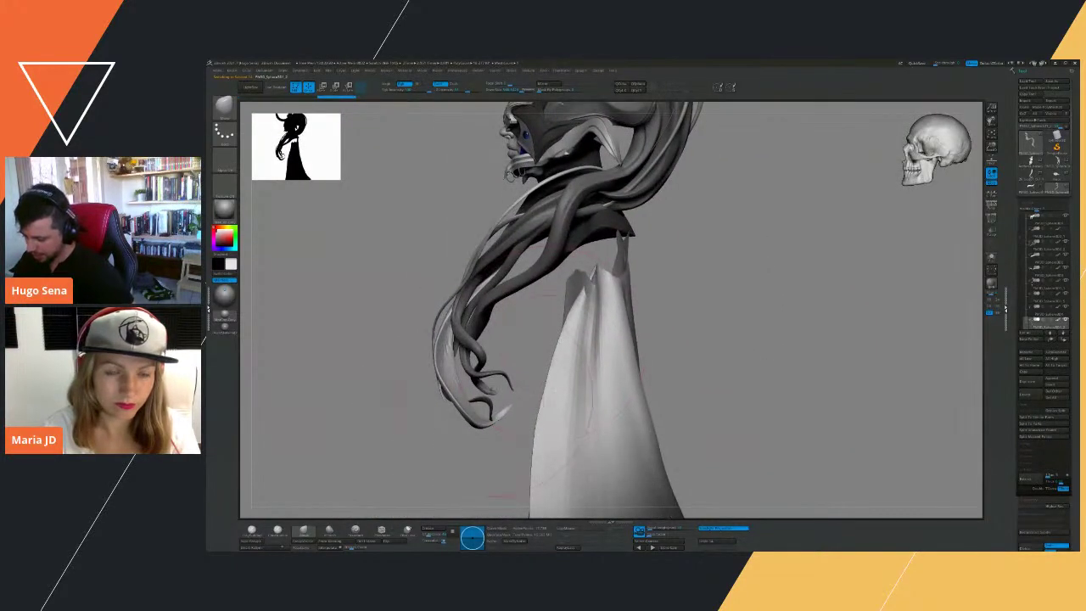
left_click_drag(402, 368, 459, 360)
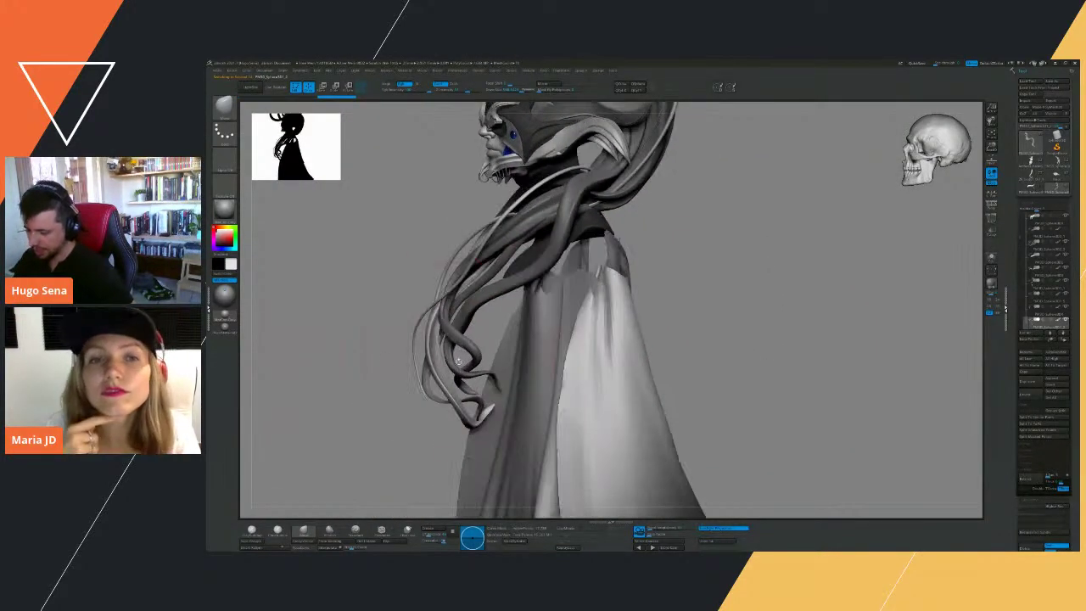
left_click_drag(399, 396, 340, 360)
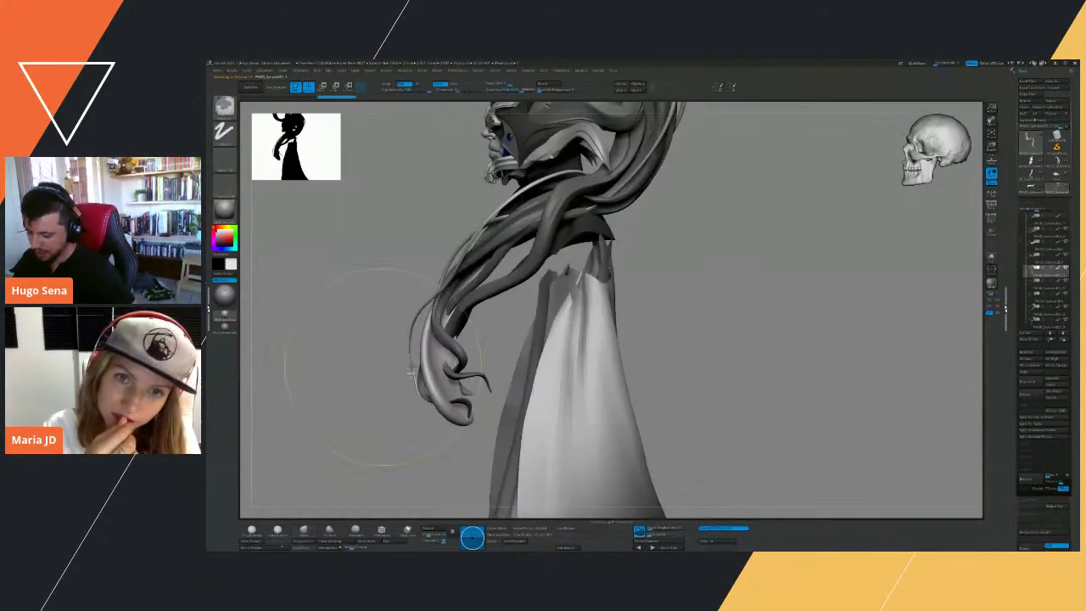
left_click_drag(424, 344, 555, 323)
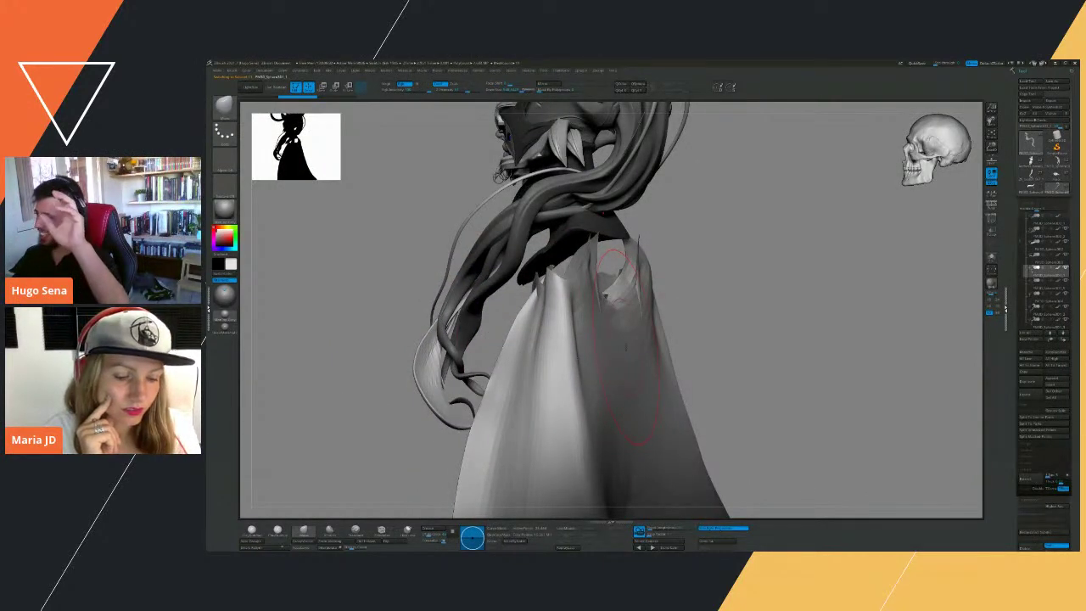
left_click_drag(779, 370, 812, 491)
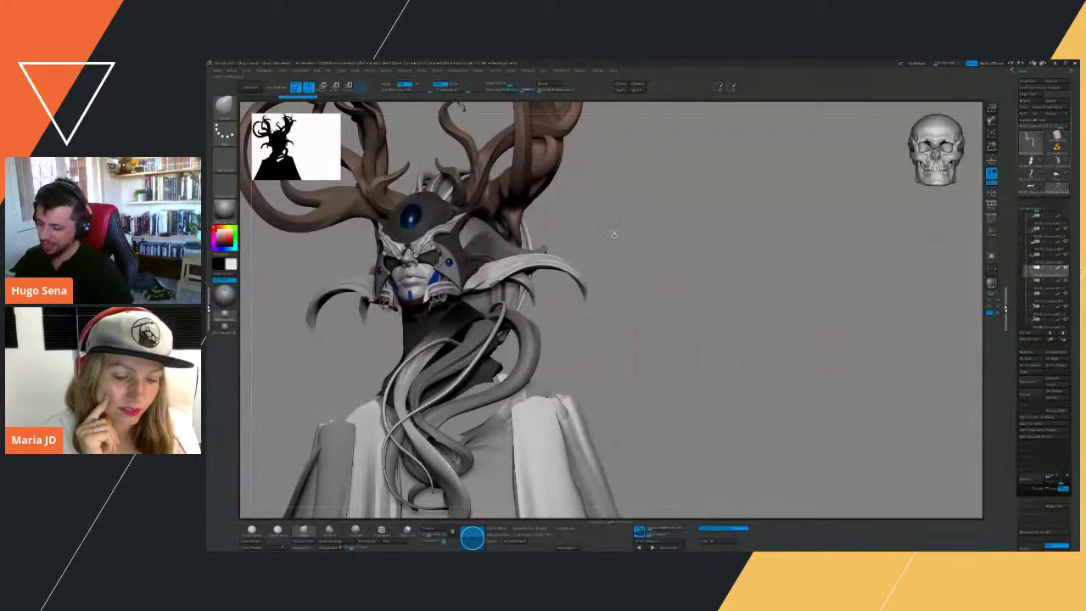
left_click_drag(661, 316, 728, 271, "alt")
left_click_drag(687, 304, 689, 319)
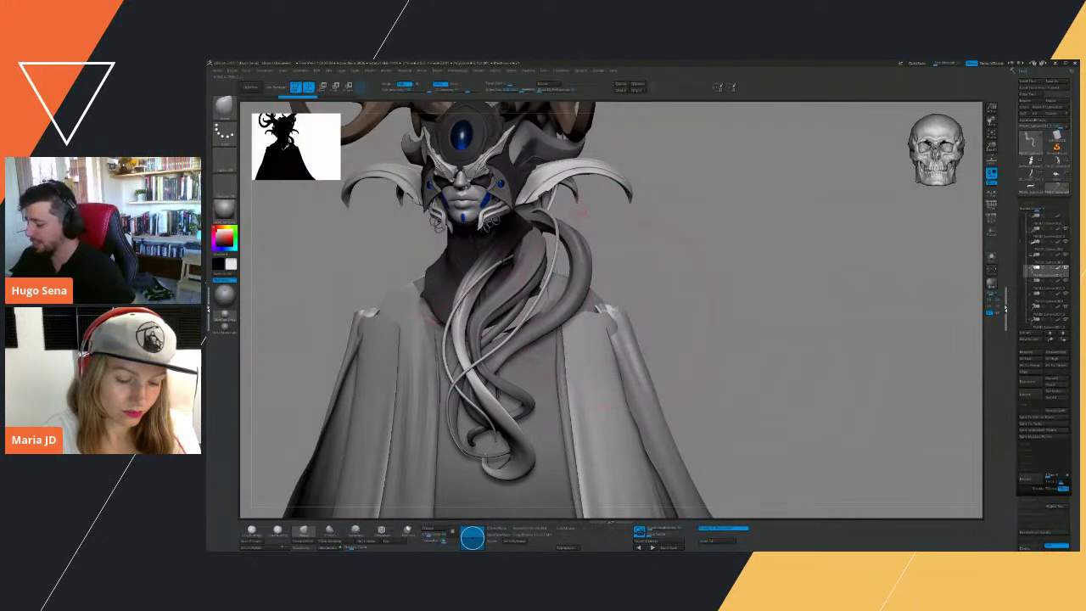
Adjust the brush size and select the thin loose strand behind the character's head.
key("s")
left_click_drag(496, 238, 488, 257)
key("s")
left_click_drag(685, 281, 577, 284)
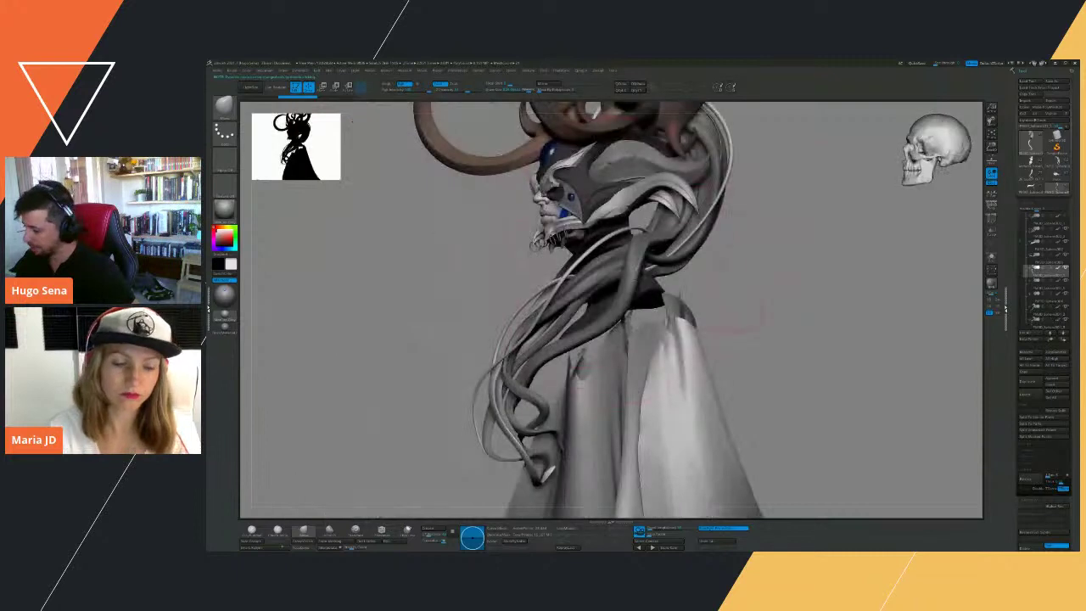
left_click_drag(829, 225, 800, 329, "alt")
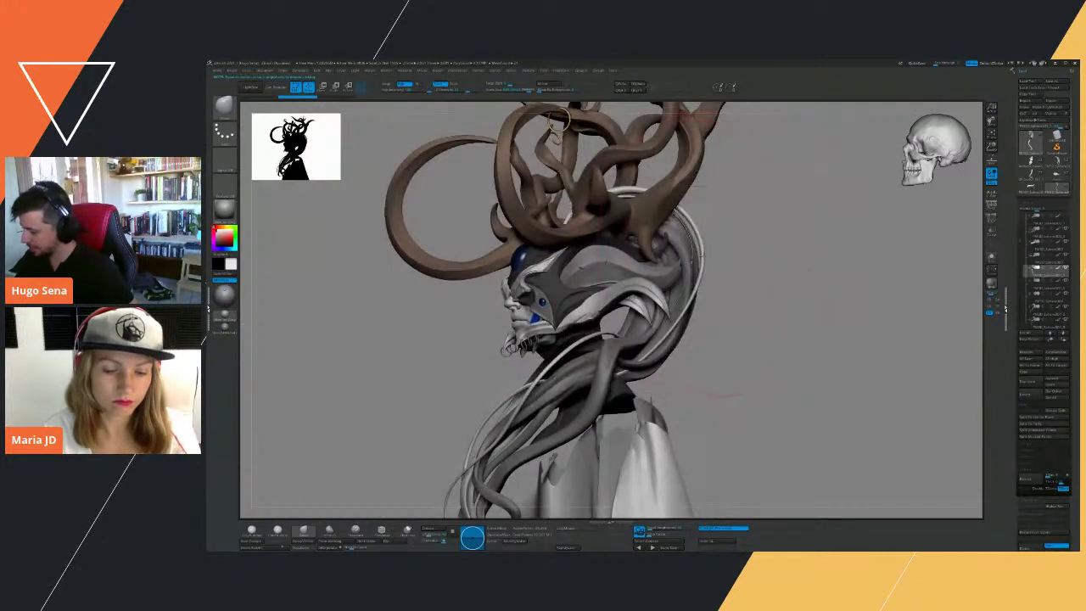
left_click_drag(702, 268, 703, 280)
left_click(702, 276, "alt")
Examine the antlers from the front, then isolate them and study their curving branches from several angles.
left_click_drag(865, 241, 827, 387, "alt")
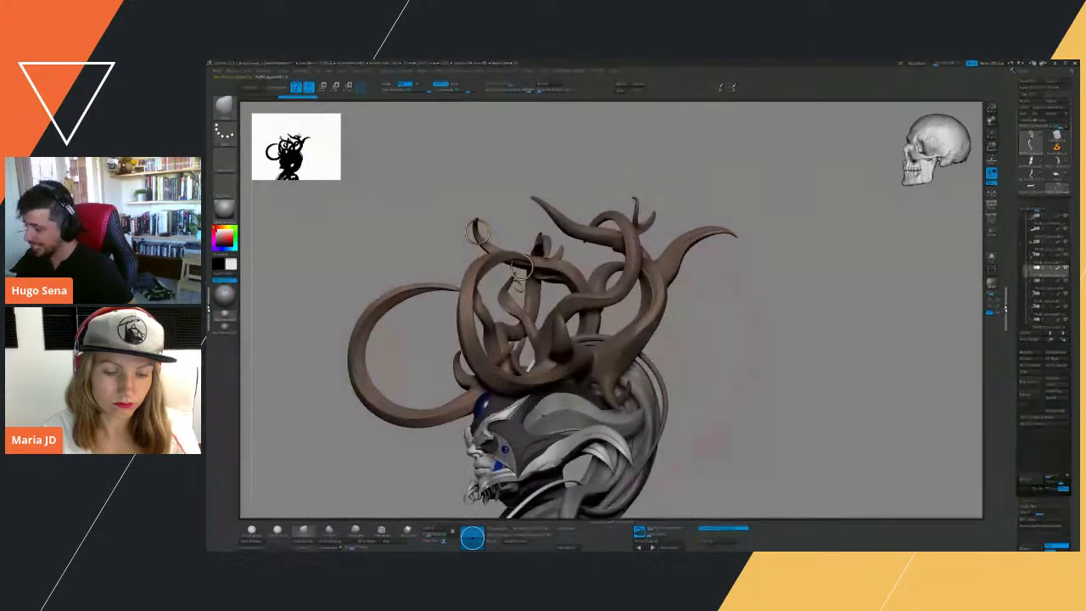
left_click_drag(718, 368, 584, 286)
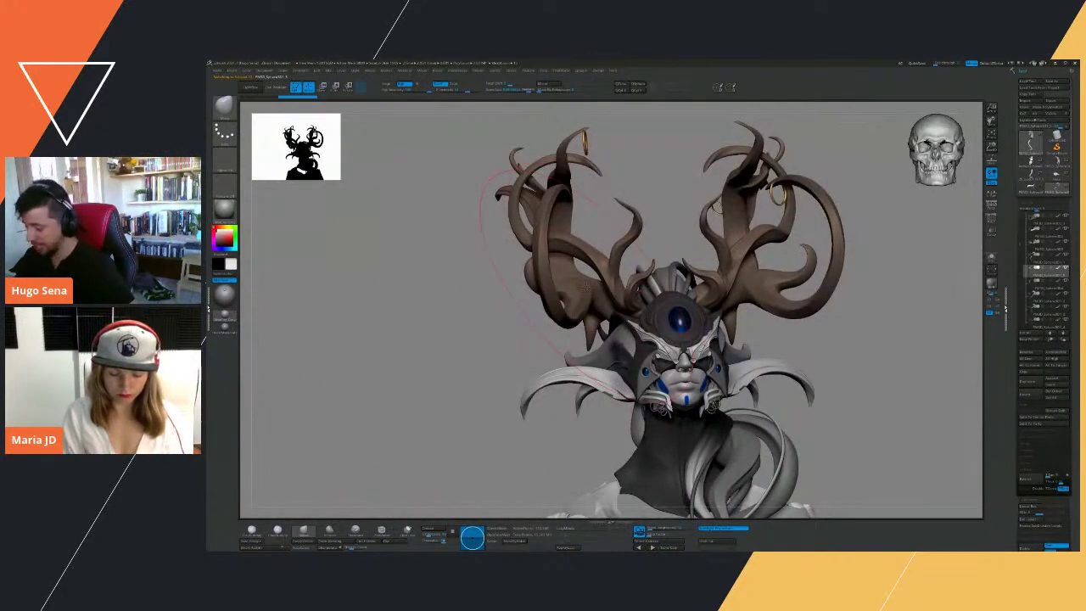
mouse_move(621, 163)
left_mouse_down()
mouse_move(604, 168)
mouse_move(632, 220)
left_mouse_up()
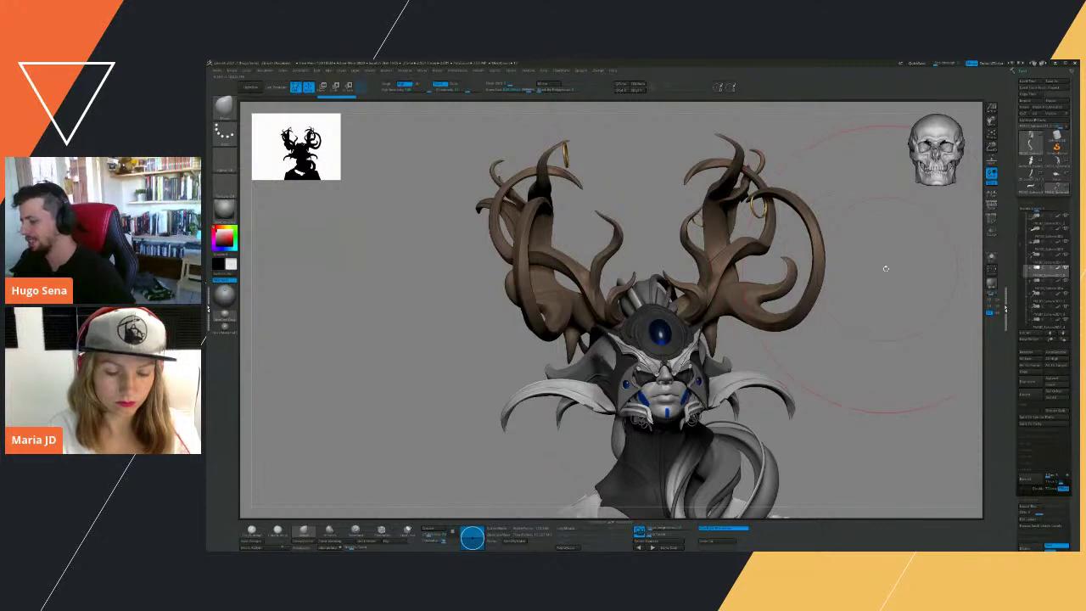
left_click_drag(886, 269, 853, 270)
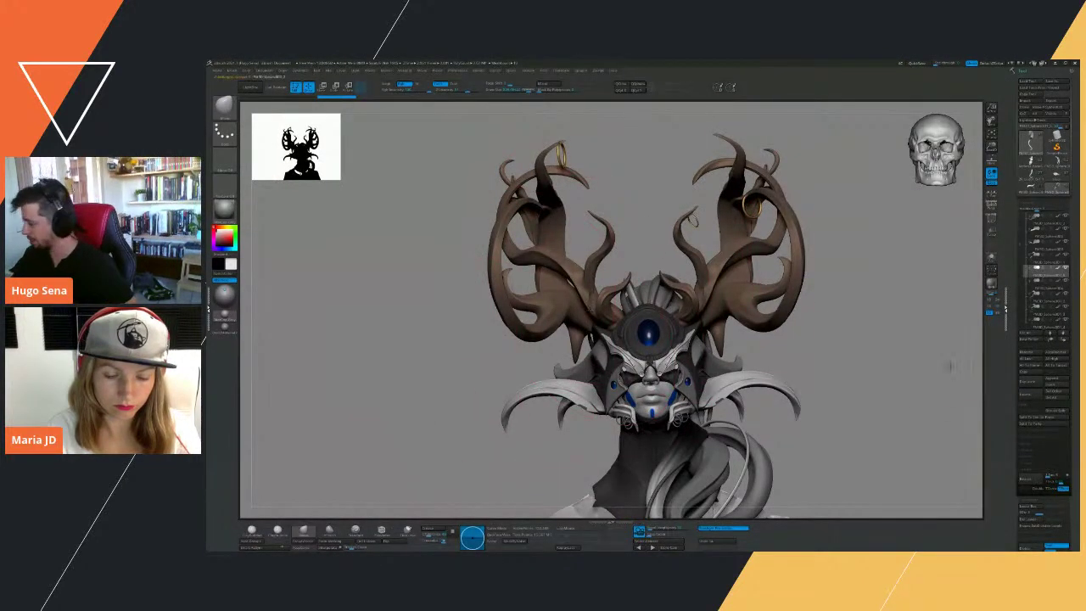
left_click(991, 257)
left_click_drag(856, 325, 879, 443)
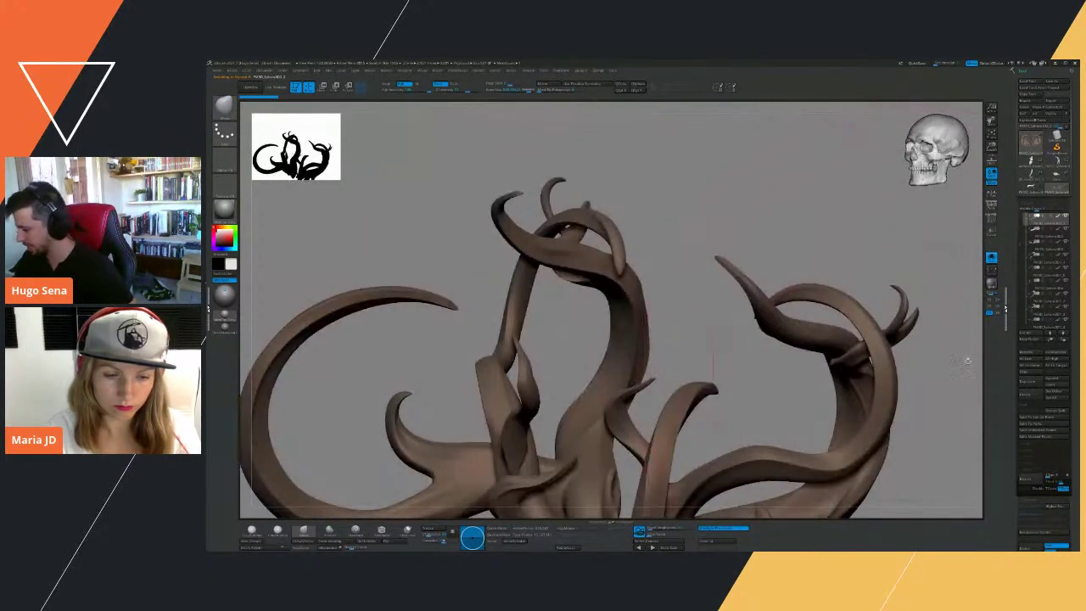
left_click_drag(968, 360, 673, 267)
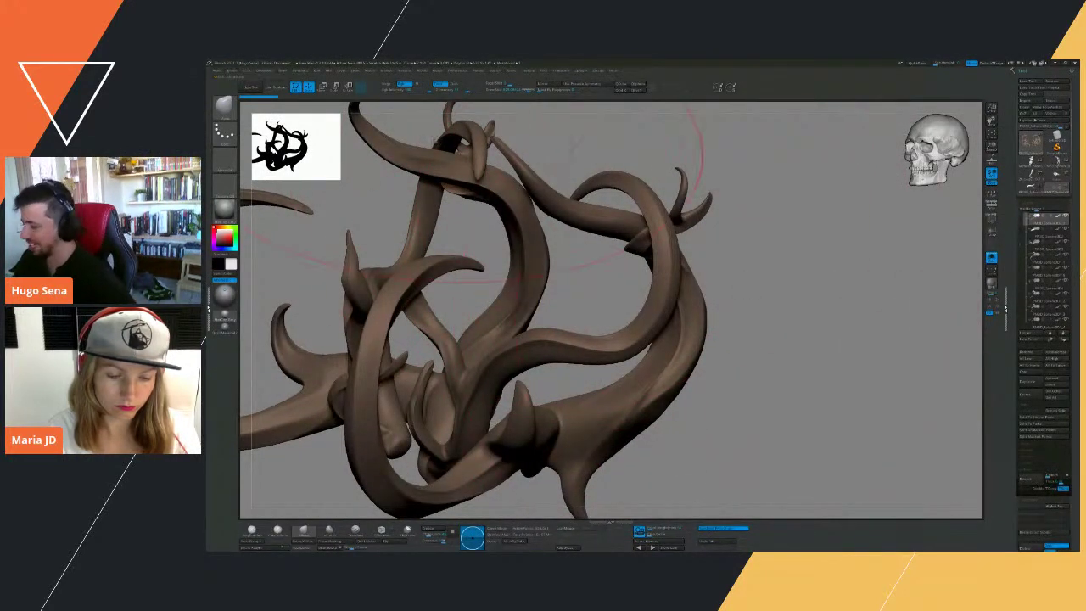
left_click_drag(771, 281, 816, 241, "alt")
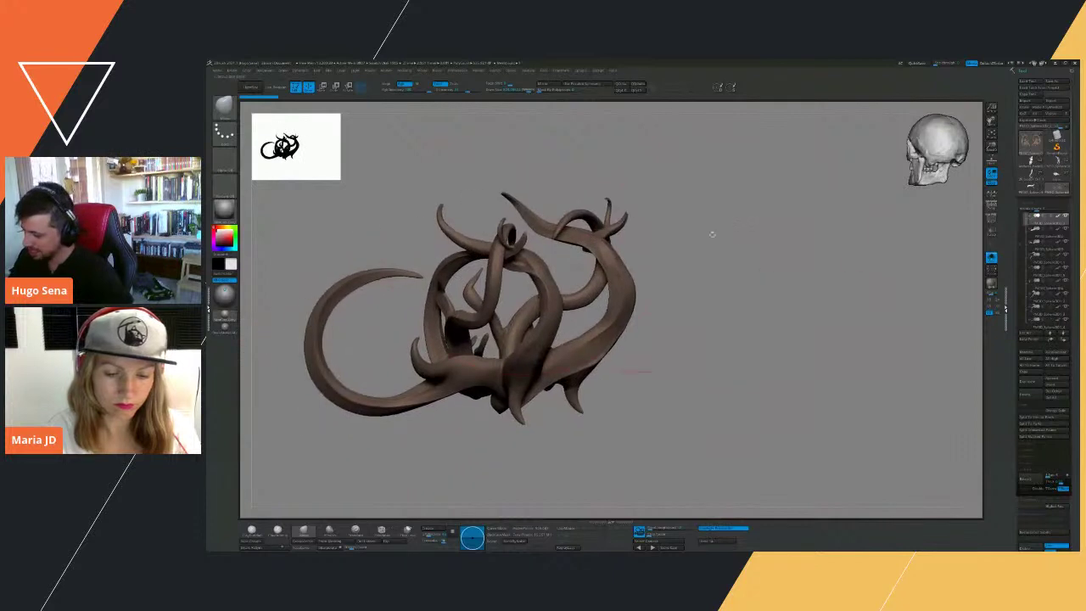
left_click_drag(710, 235, 689, 245)
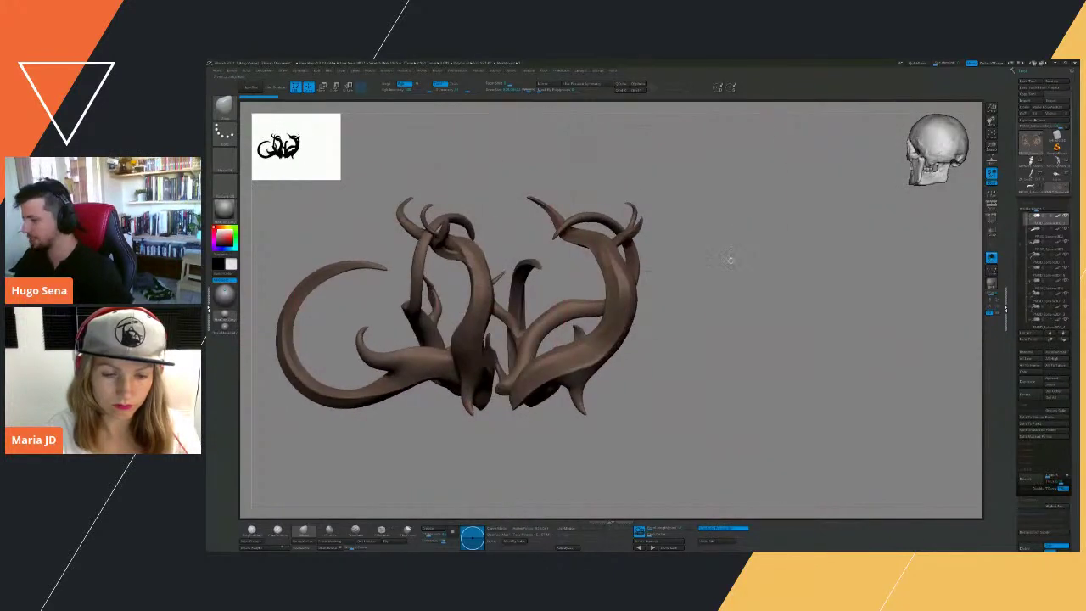
left_click_drag(723, 284, 780, 308)
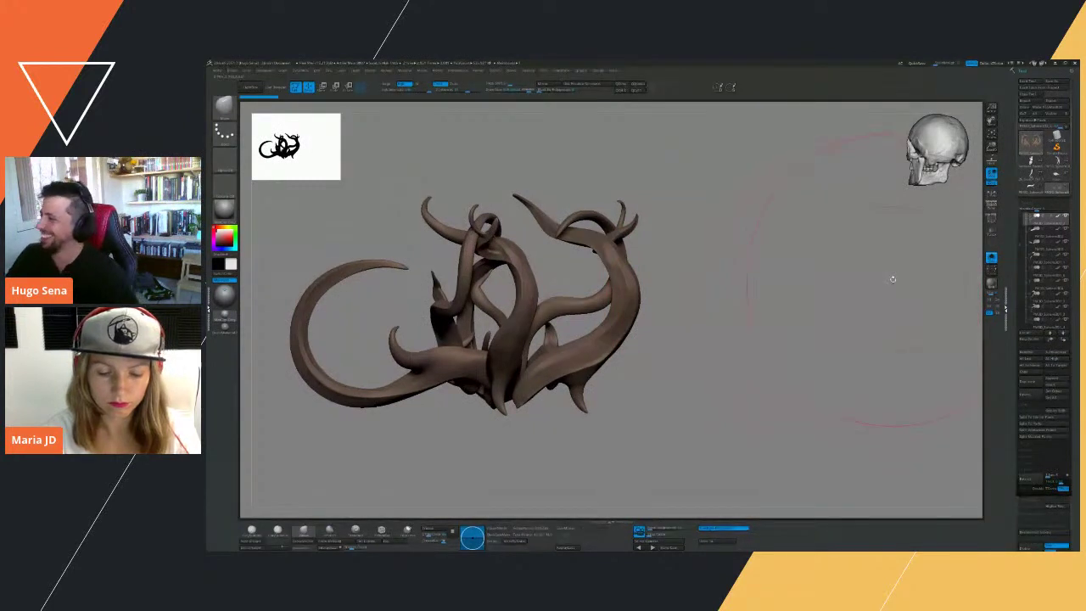
Compare the antlers in isolation with the whole character from the side.
left_click(991, 256)
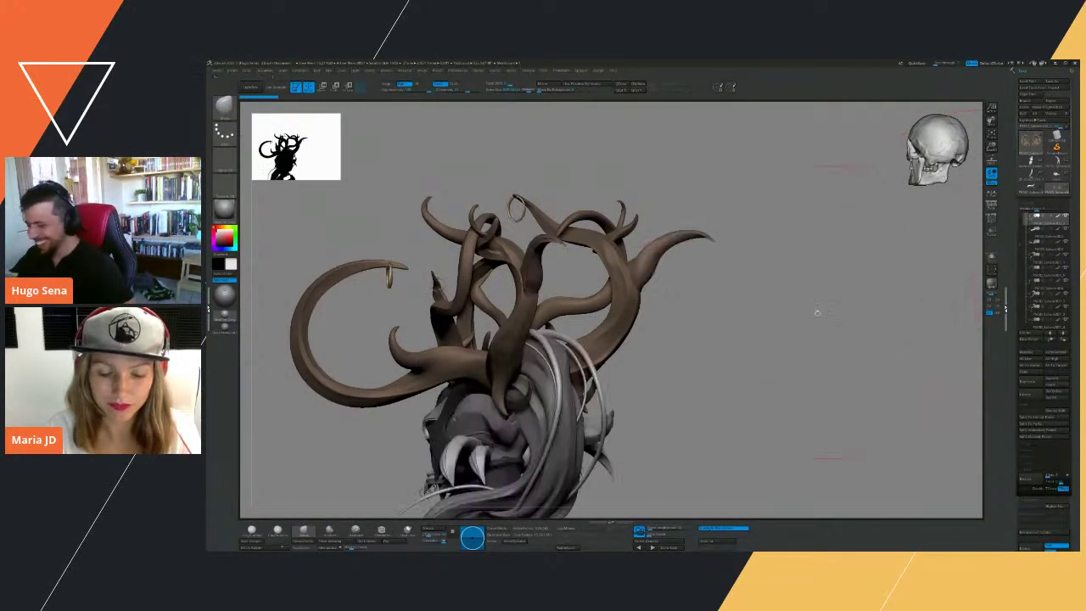
left_click_drag(814, 311, 618, 276)
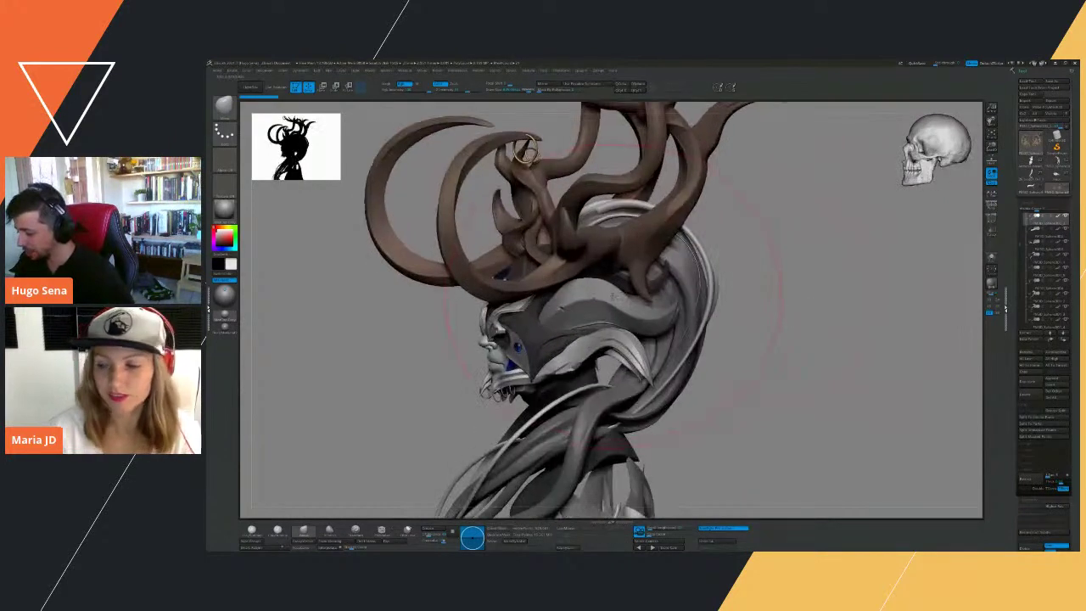
left_click(991, 257)
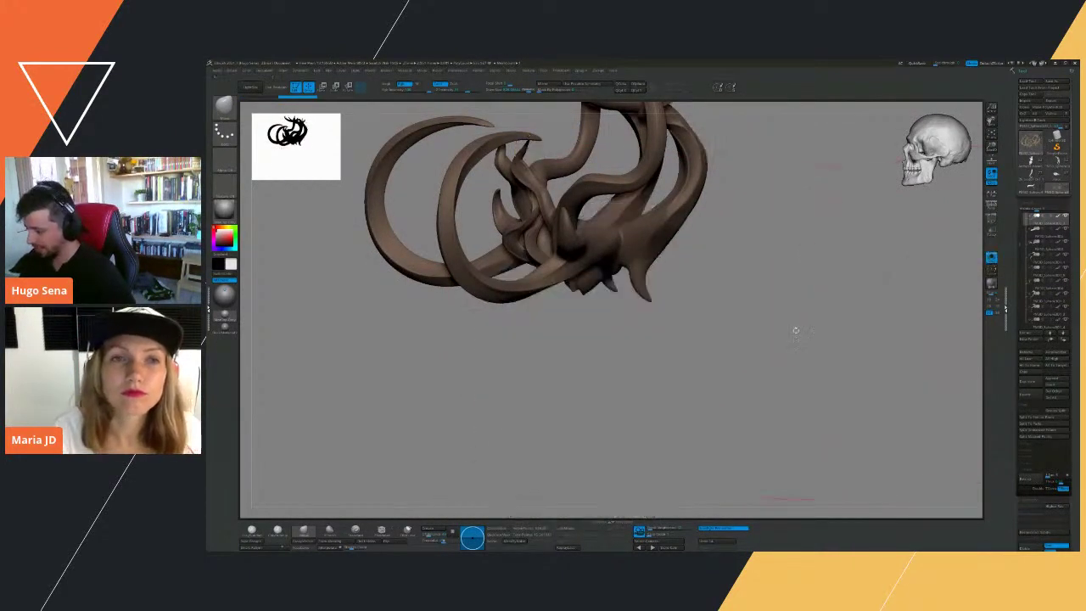
left_click(988, 260)
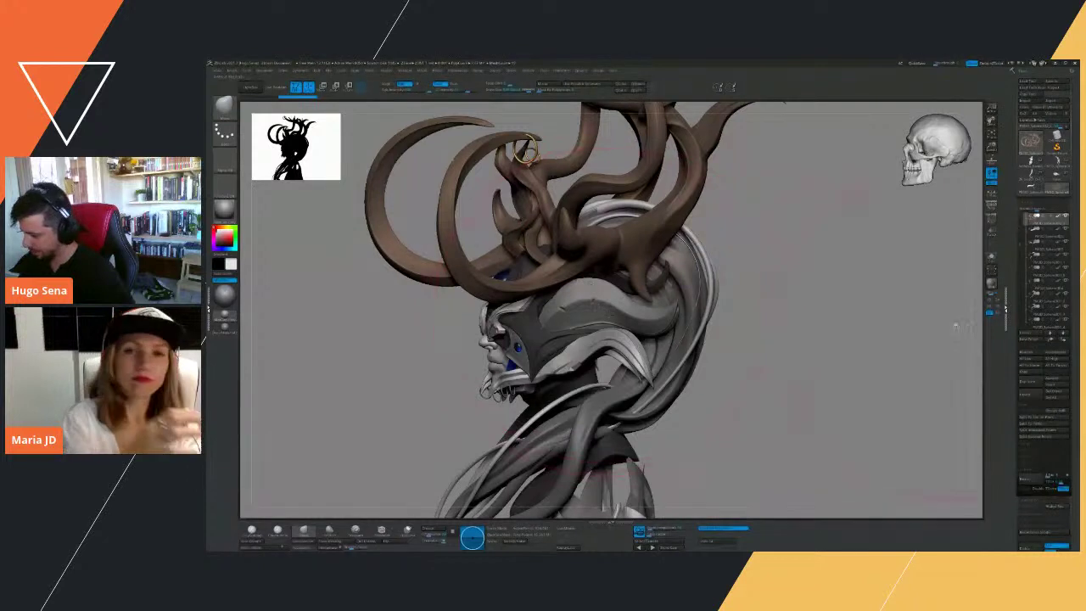
left_click_drag(957, 327, 978, 319, "ctrl")
left_click_drag(640, 316, 636, 311)
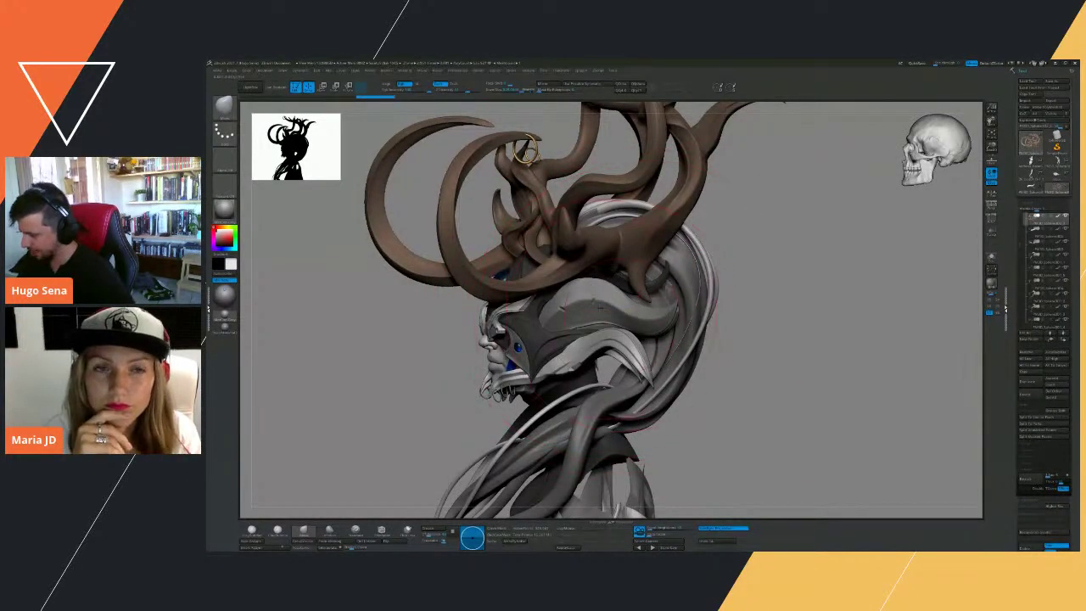
Select the curved plate at the side of the head, isolate it, and choose a sculpting brush for reshaping it.
left_click(598, 307, "alt")
left_click_drag(898, 286, 950, 238, "ctrl")
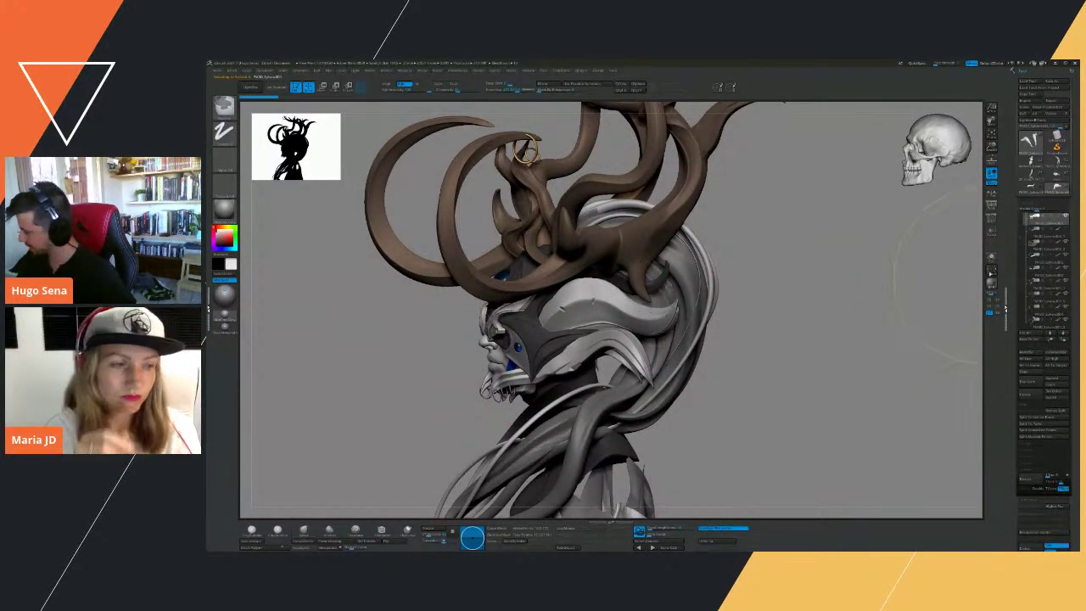
left_click(991, 258)
left_click_drag(899, 318, 761, 364)
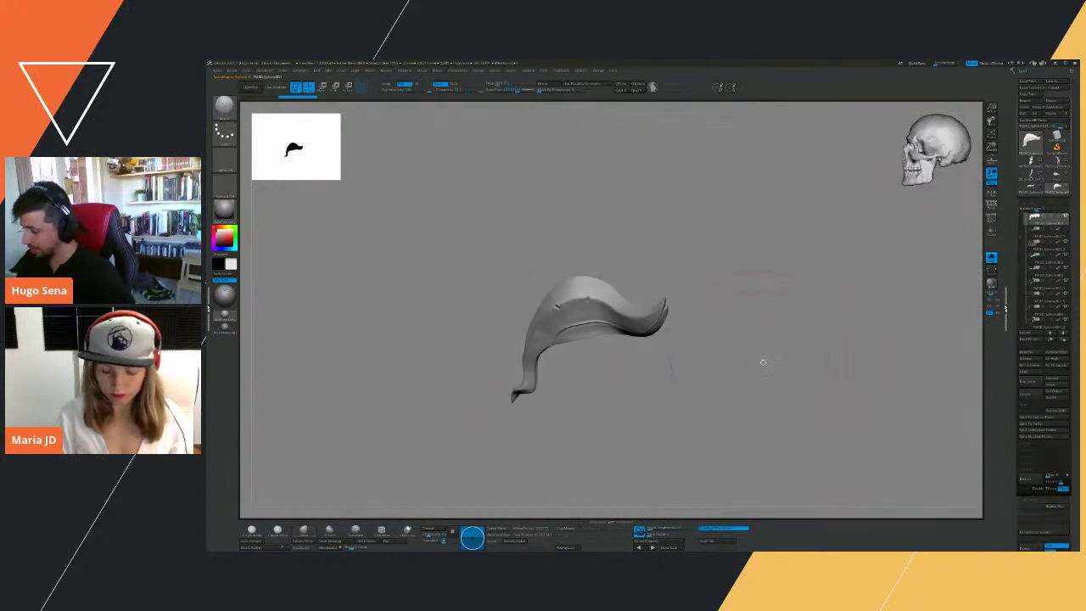
key("b")
key("c")
key("b")
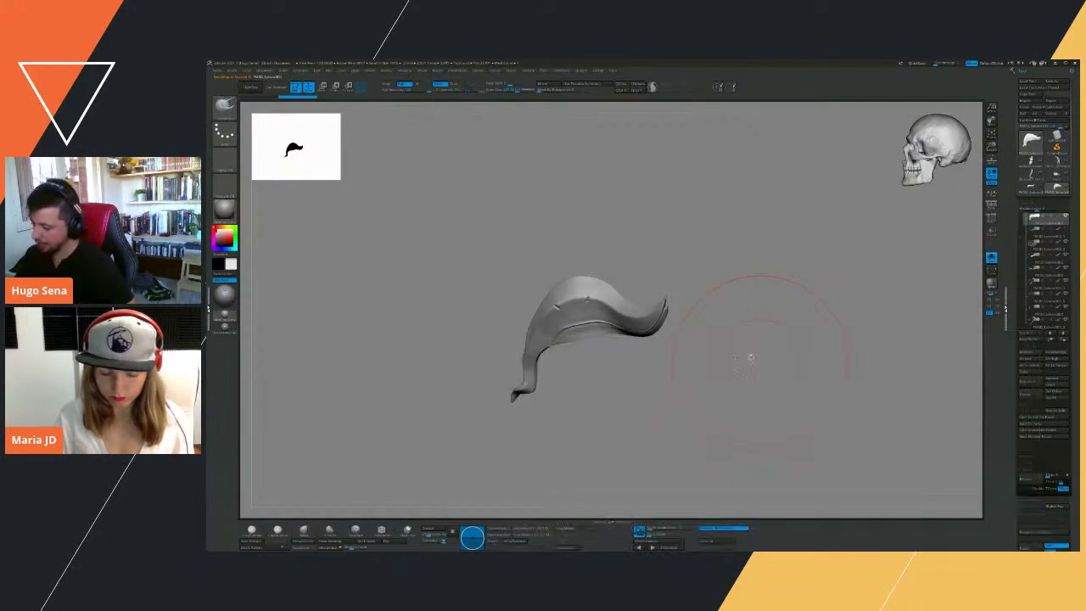
mouse_move(769, 293)
left_mouse_down("alt")
mouse_move(761, 239)
mouse_move(800, 257)
left_mouse_up("alt")
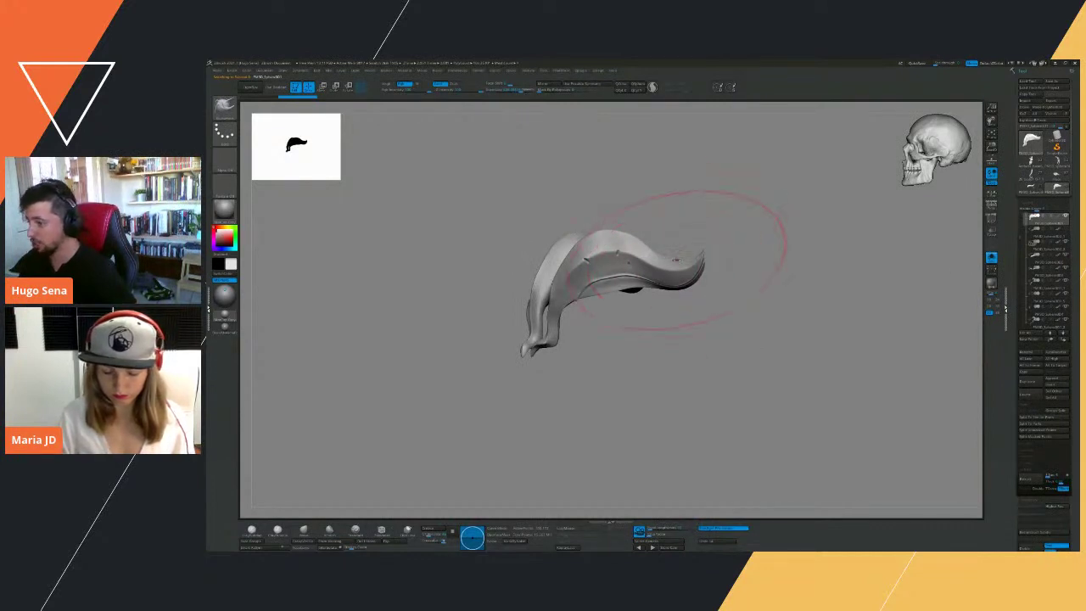
Try bending the isolated plate's rear tip downward, and undo the deformation.
mouse_move(699, 261)
left_mouse_down()
mouse_move(714, 282)
mouse_move(706, 253)
mouse_move(683, 265)
left_mouse_up()
key("ctrl+z")
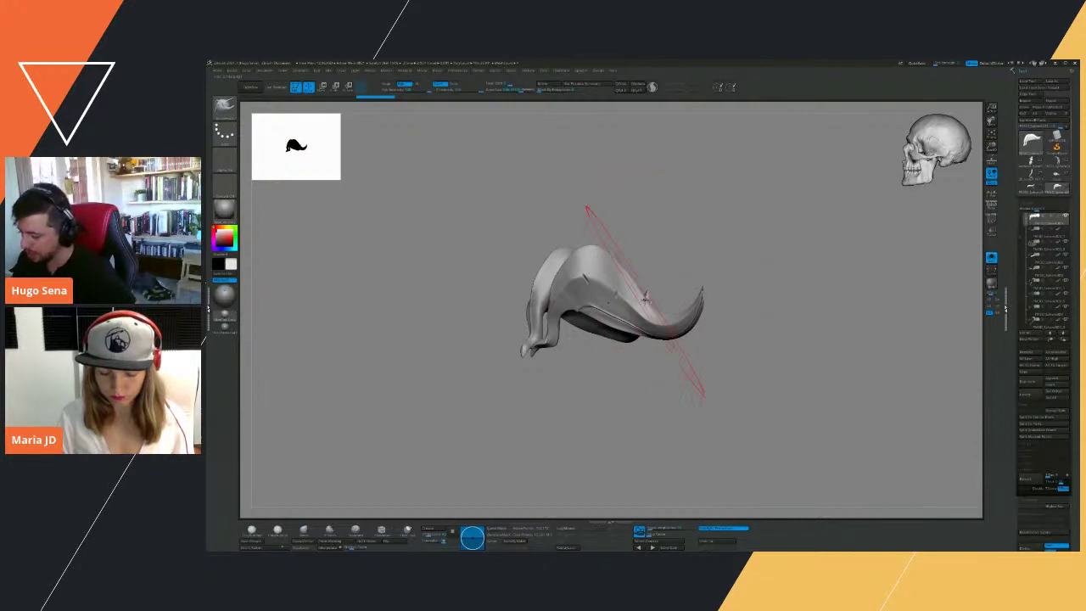
left_click_drag(643, 301, 650, 245)
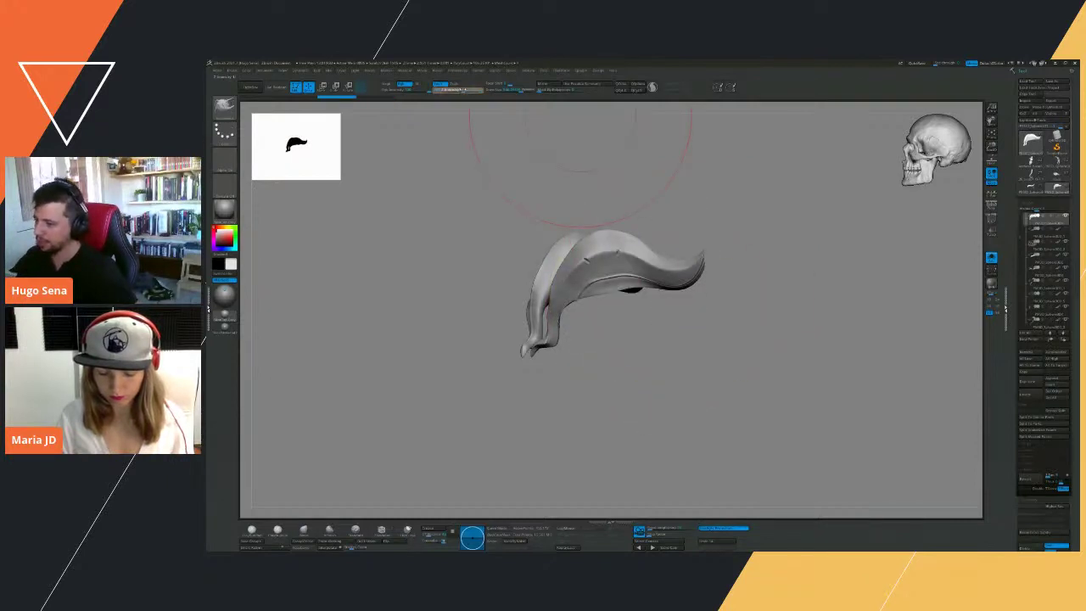
Push the plate's tapering rear end down into a deeper S-curve with an upturned tip, using a smaller brush.
left_click_drag(710, 123, 716, 183)
right_click_drag(672, 253, 676, 262)
left_click_drag(677, 262, 698, 271)
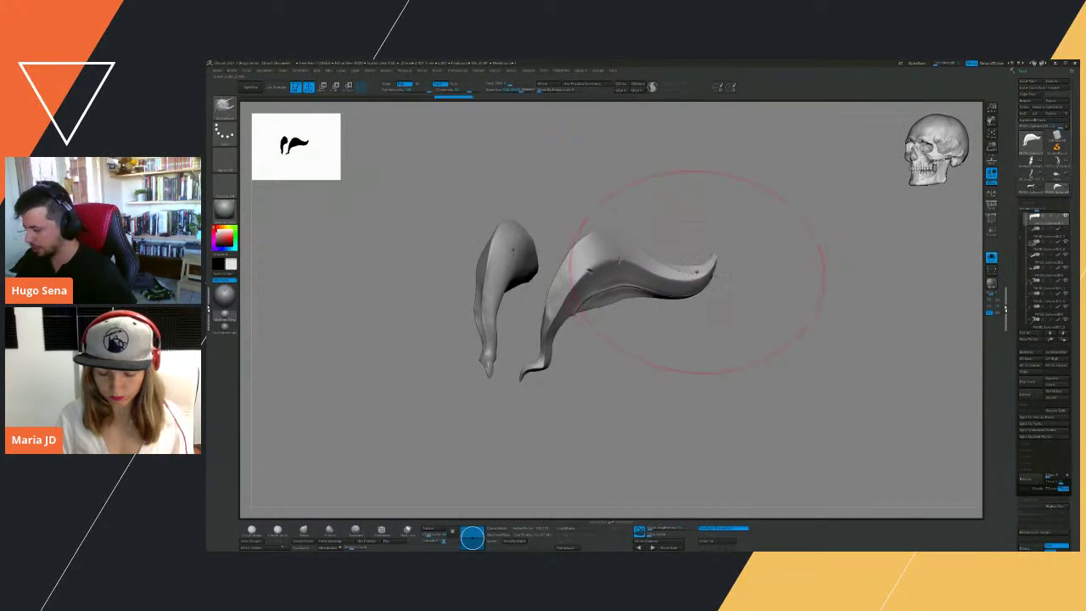
right_click_drag(699, 271, 706, 269)
key("bracketleft")
left_click_drag(677, 265, 683, 284)
right_click_drag(684, 283, 607, 302)
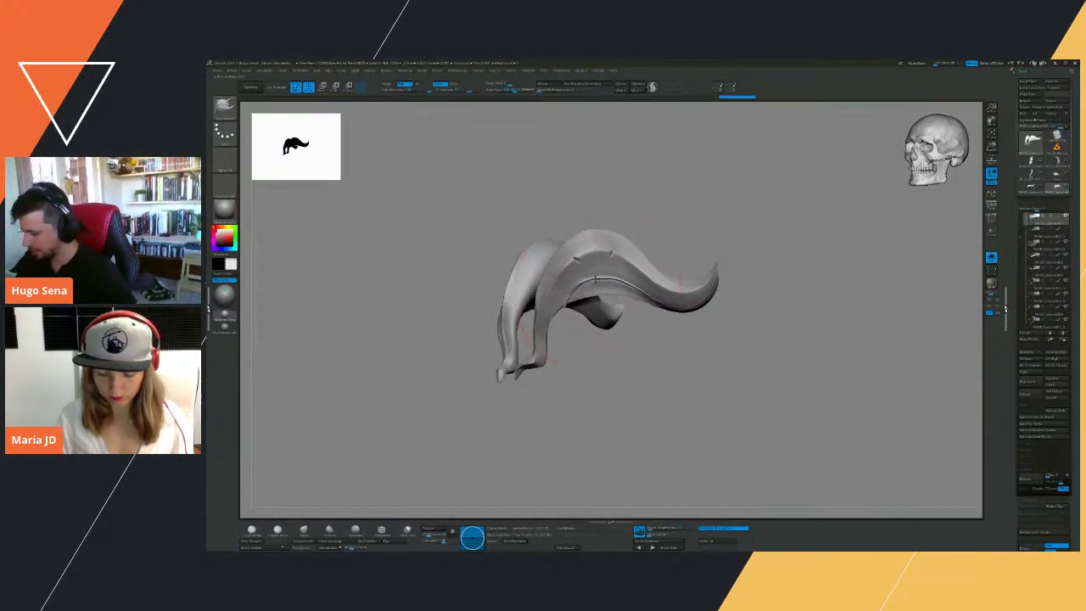
Refine the plate's lower edge and front arch, checking the curve of both mirrored pieces from the side and at an angle.
left_click_drag(597, 278, 598, 290)
right_click_drag(621, 361, 594, 375)
left_click_drag(570, 298, 536, 279)
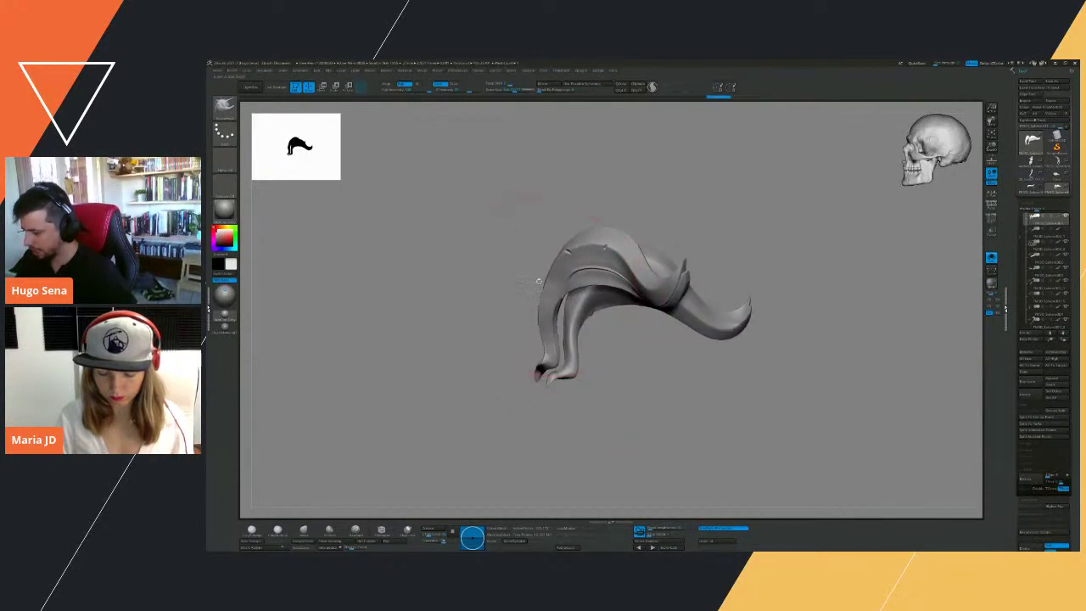
mouse_move(499, 238)
right_mouse_down()
mouse_move(503, 257)
mouse_move(598, 232)
right_mouse_up()
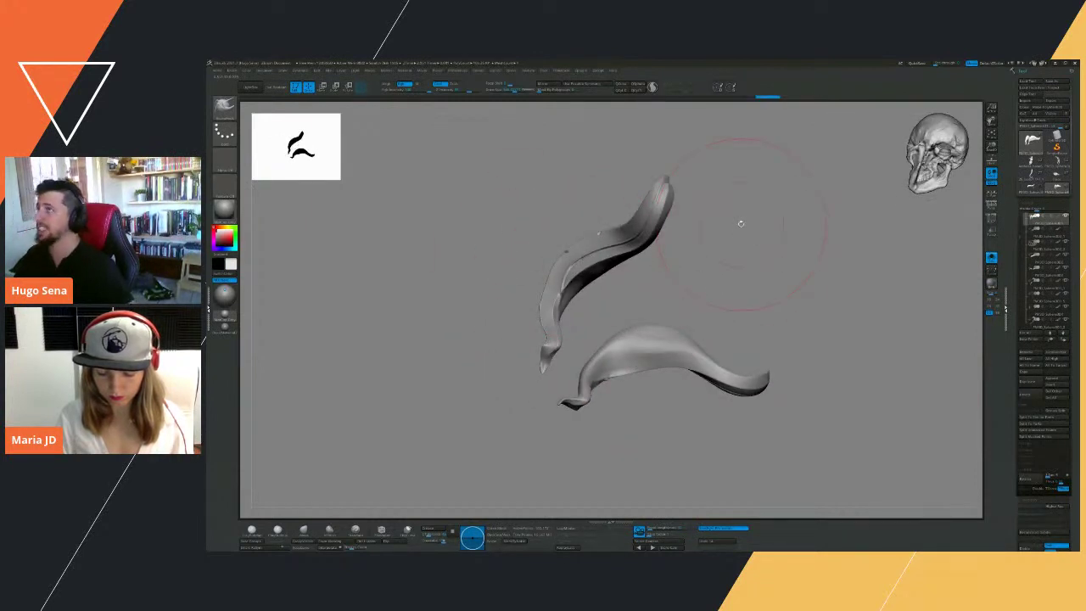
left_click(306, 549)
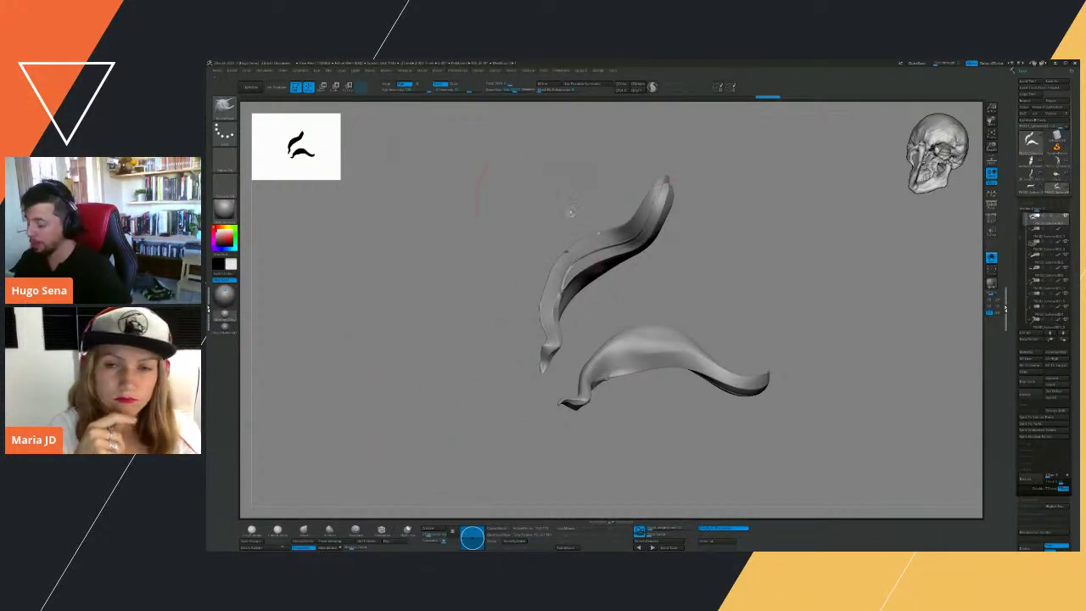
Try pulling the isolated plate's outer corner into a sharp point and curling its far end up into a tight hook.
right_click_drag(576, 248, 579, 274, "alt")
left_click_drag(579, 273, 550, 248)
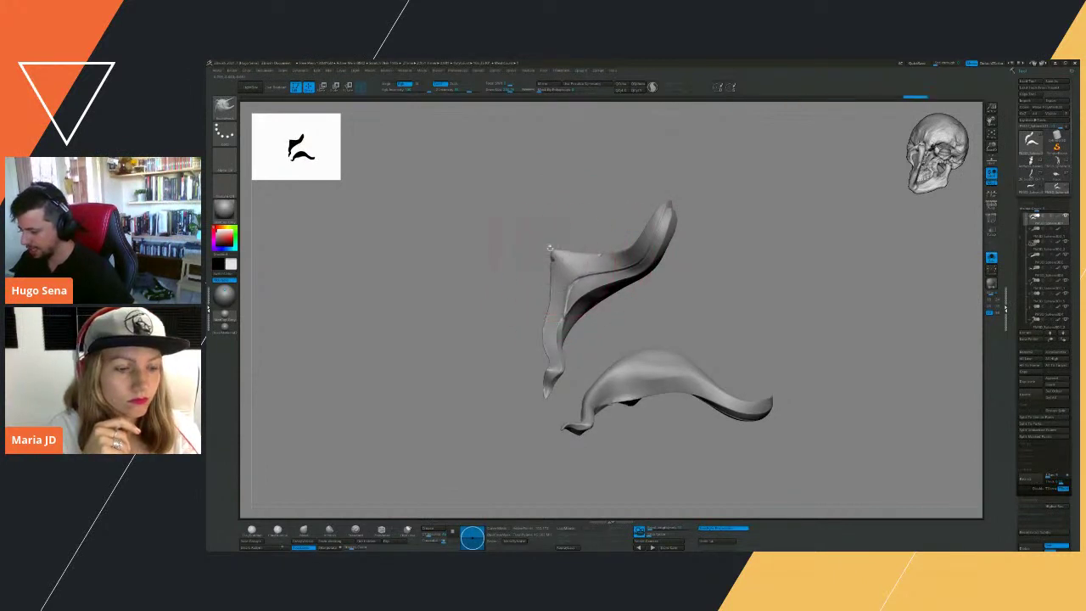
mouse_move(516, 243)
right_mouse_down()
mouse_move(507, 270)
mouse_move(503, 236)
mouse_move(758, 230)
mouse_move(721, 252)
mouse_move(679, 253)
mouse_move(538, 340)
right_mouse_up()
mouse_move(628, 291)
right_mouse_down()
mouse_move(662, 322)
mouse_move(686, 281)
mouse_move(563, 243)
mouse_move(594, 280)
right_mouse_up()
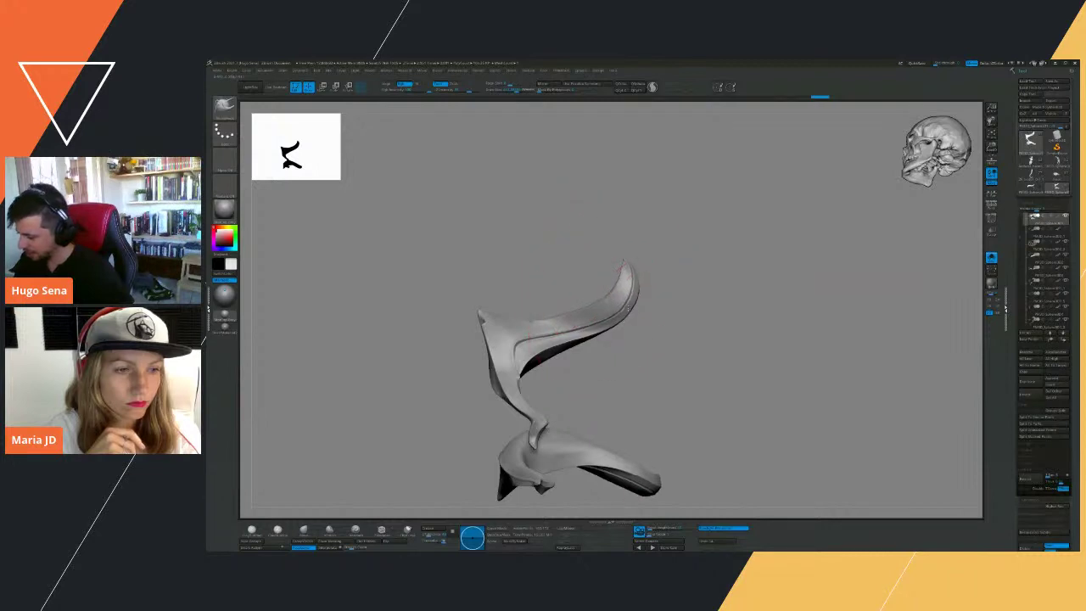
mouse_move(628, 305)
left_mouse_down()
mouse_move(647, 311)
mouse_move(591, 315)
mouse_move(580, 327)
mouse_move(570, 304)
mouse_move(606, 315)
left_mouse_up()
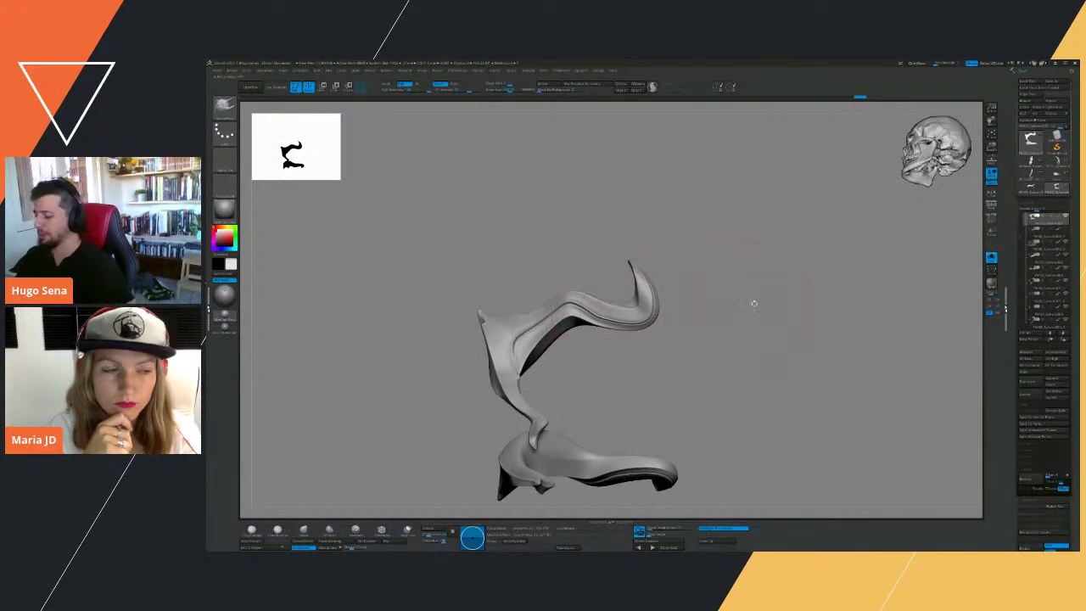
left_click_drag(751, 303, 769, 331)
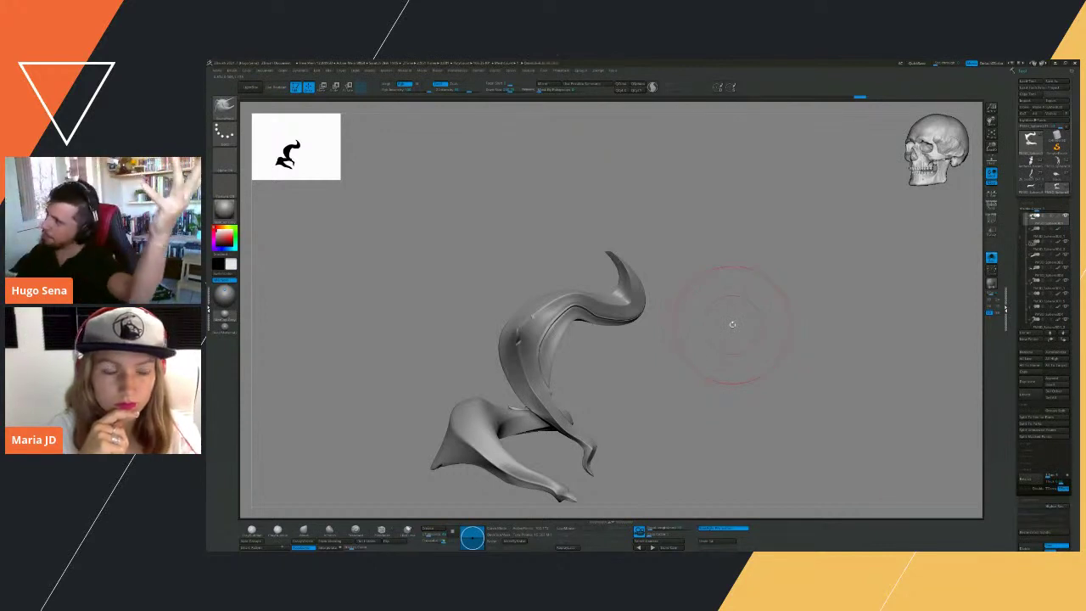
Bring the rest of the character back into view around the isolated plate and check its silhouette from the side.
mouse_move(733, 324)
left_mouse_down()
mouse_move(683, 291)
mouse_move(477, 230)
mouse_move(458, 299)
mouse_move(485, 262)
mouse_move(606, 339)
mouse_move(507, 324)
mouse_move(501, 344)
mouse_move(648, 332)
mouse_move(988, 418)
left_mouse_up()
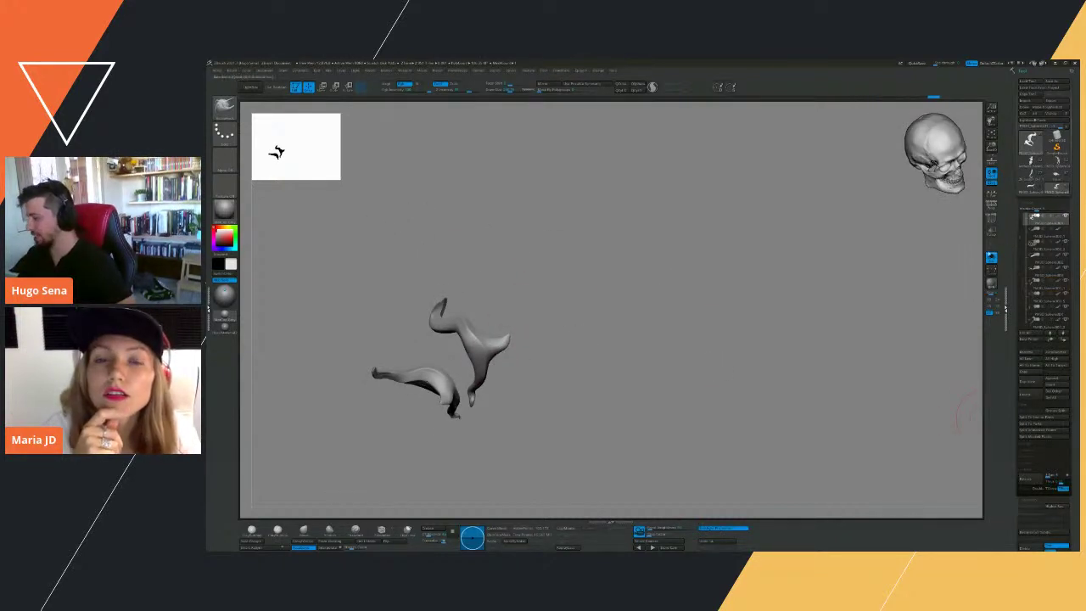
left_click(991, 258)
mouse_move(774, 342)
left_mouse_down()
mouse_move(742, 308)
mouse_move(766, 307)
left_mouse_up()
left_click_drag(827, 185, 803, 280)
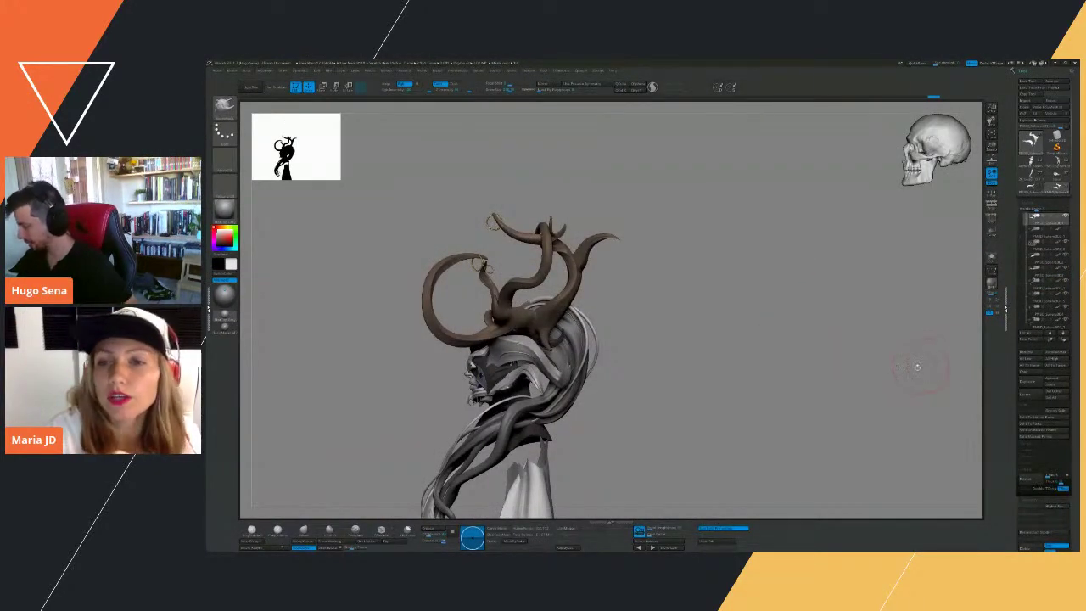
Undo the series of reshaping strokes on the side head plate to restore its original form.
key("ctrl+z")
key("ctrl+z")
key("ctrl+z")
key("ctrl+z")
key("ctrl+z")
key("ctrl+z")
key("ctrl+z")
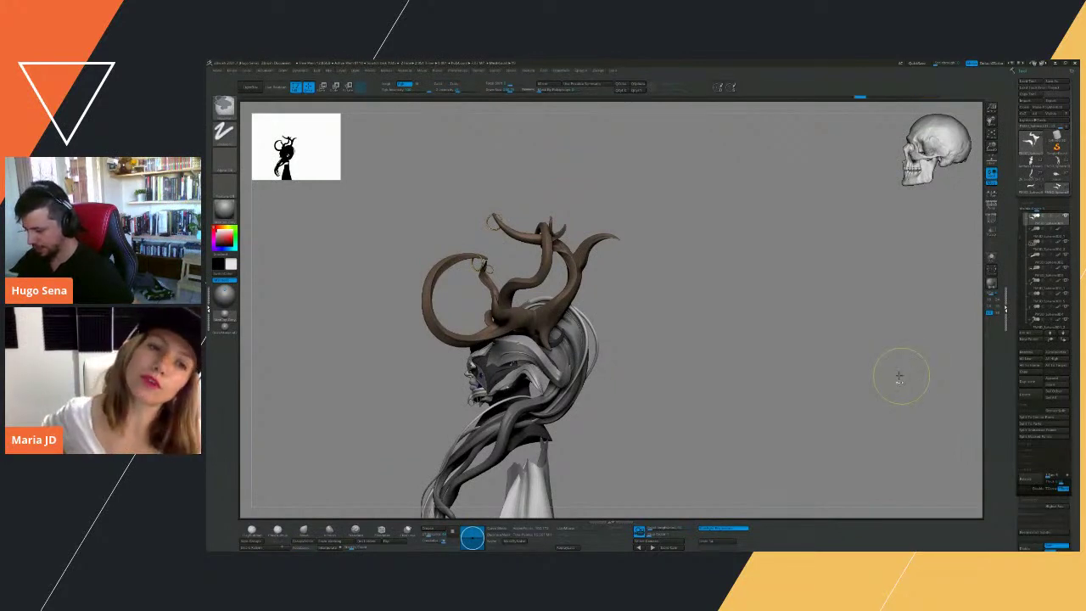
key("ctrl+z")
key("ctrl+z")
key("ctrl+z")
key("ctrl+z")
key("ctrl+z")
key("ctrl+z")
key("ctrl+z")
key("ctrl+z")
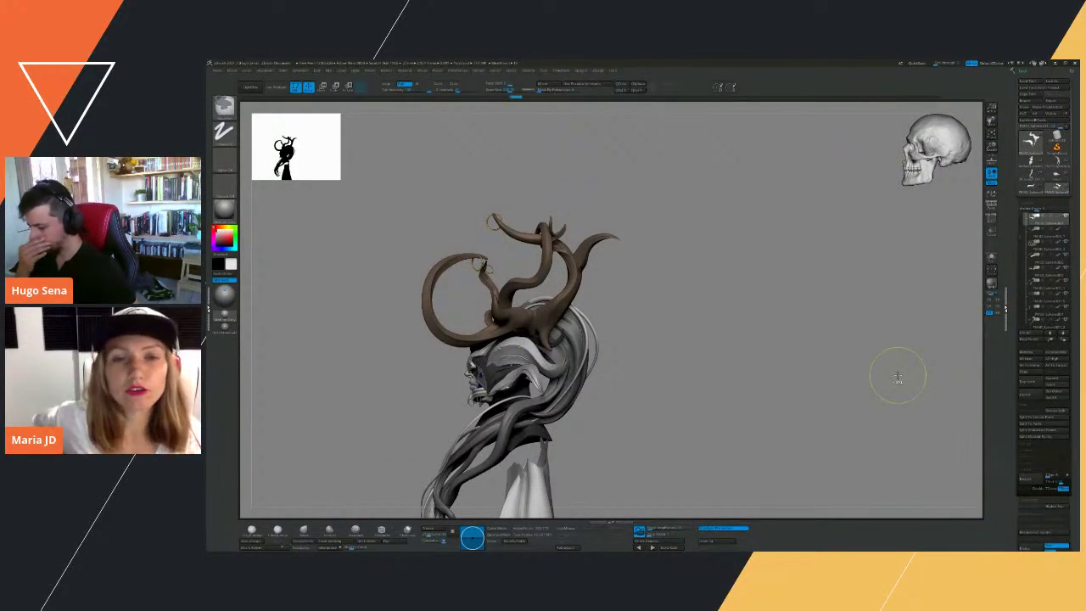
key("ctrl+z")
key("ctrl+z")
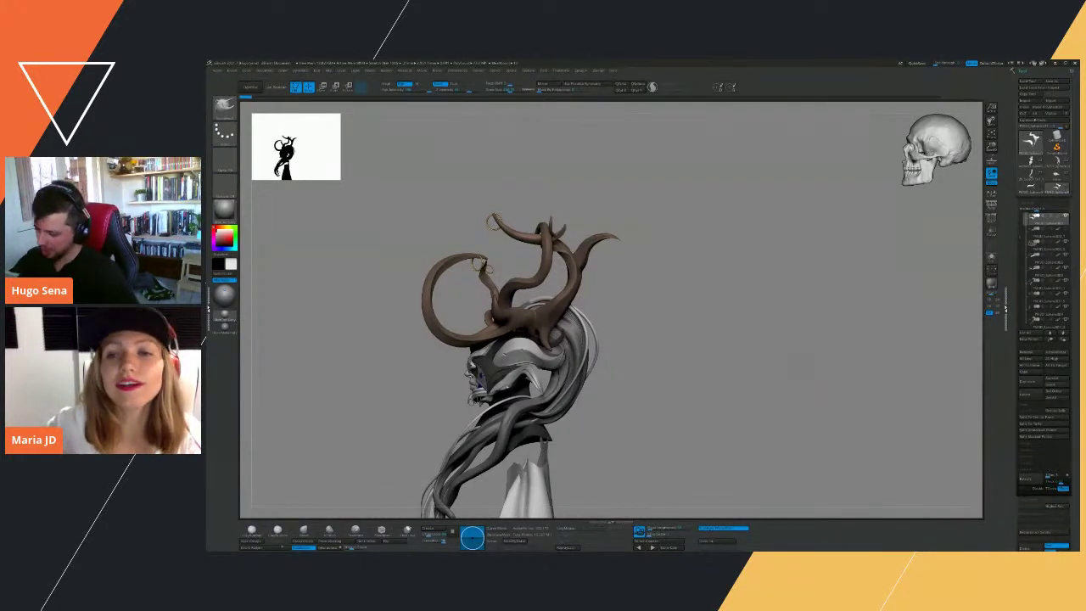
Select the thin outer strand behind the head and push it into a fuller backward curve with a resized brush.
mouse_move(730, 326)
left_mouse_down()
mouse_move(793, 317)
mouse_move(788, 280)
left_mouse_up()
mouse_move(788, 328)
left_mouse_down("ctrl")
mouse_move(839, 361)
mouse_move(711, 370)
mouse_move(765, 350)
mouse_move(790, 359)
left_mouse_up("ctrl")
left_click(845, 373)
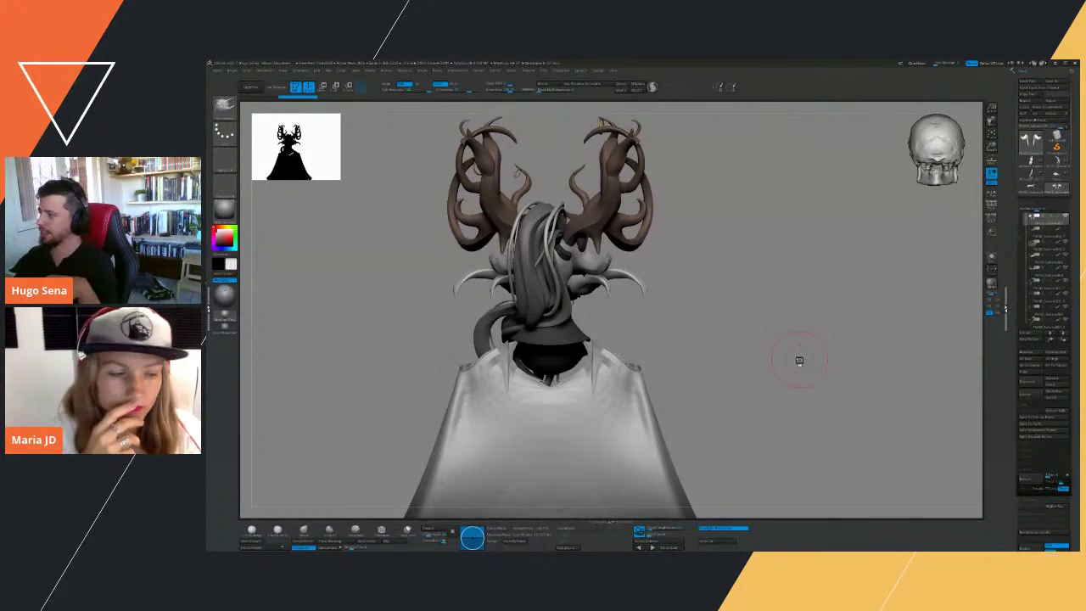
left_click_drag(756, 339, 798, 350)
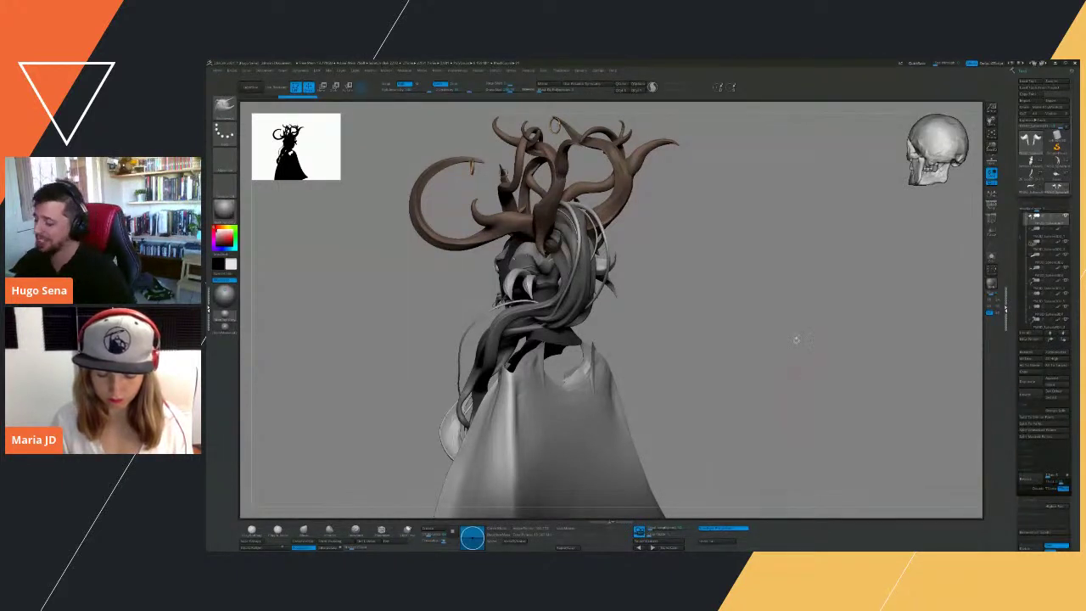
left_click_drag(796, 339, 643, 359)
left_click(603, 252, "alt")
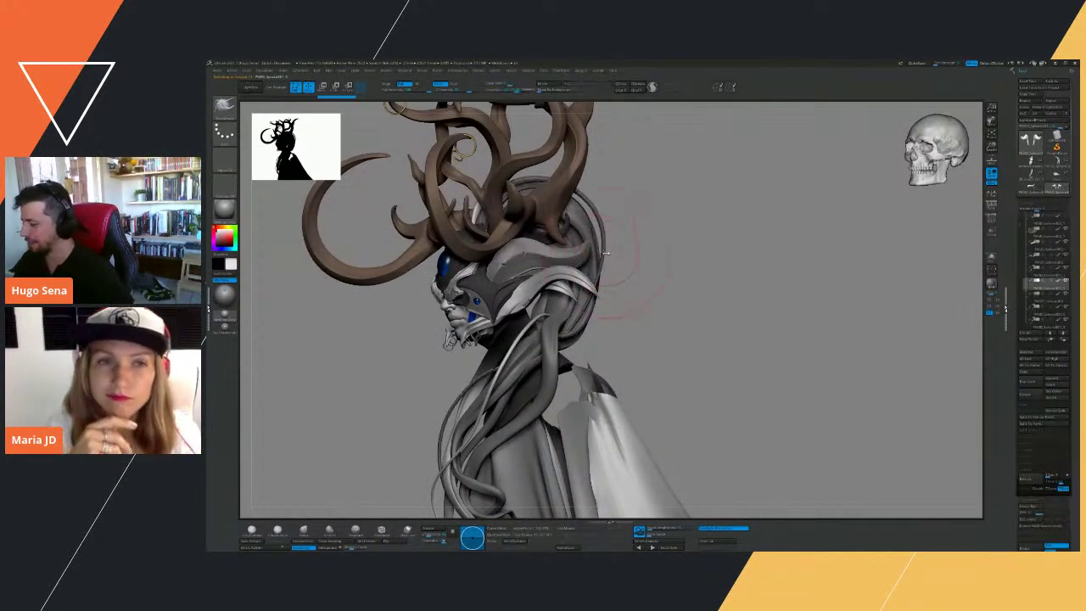
left_click(782, 294, "ctrl")
key("s")
left_click(608, 278)
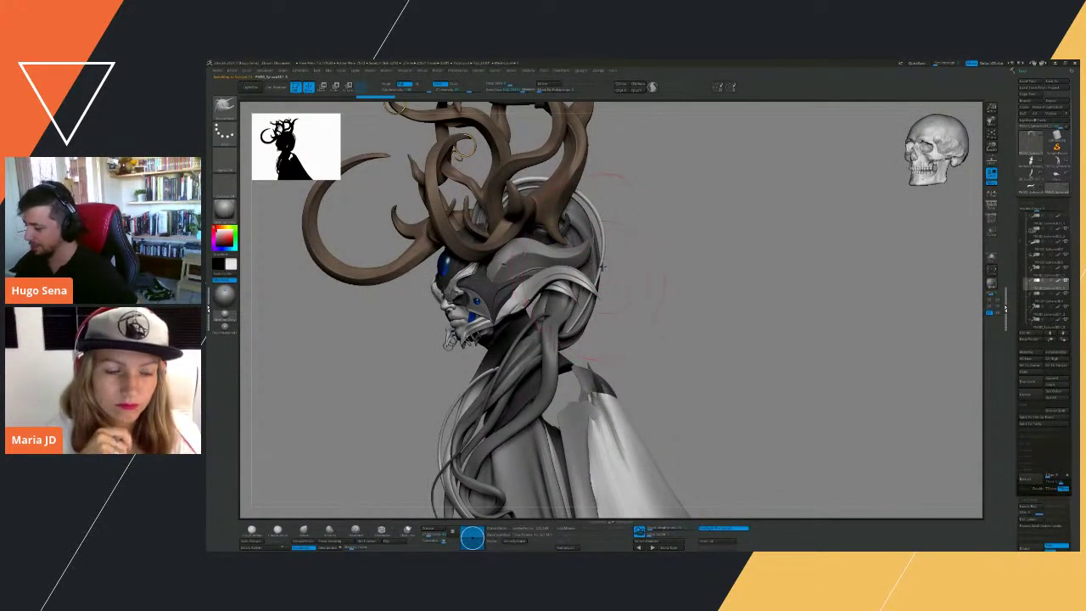
mouse_move(669, 308)
left_mouse_down()
mouse_move(592, 260)
mouse_move(687, 301)
mouse_move(804, 422)
mouse_move(740, 361)
mouse_move(766, 385)
left_mouse_up()
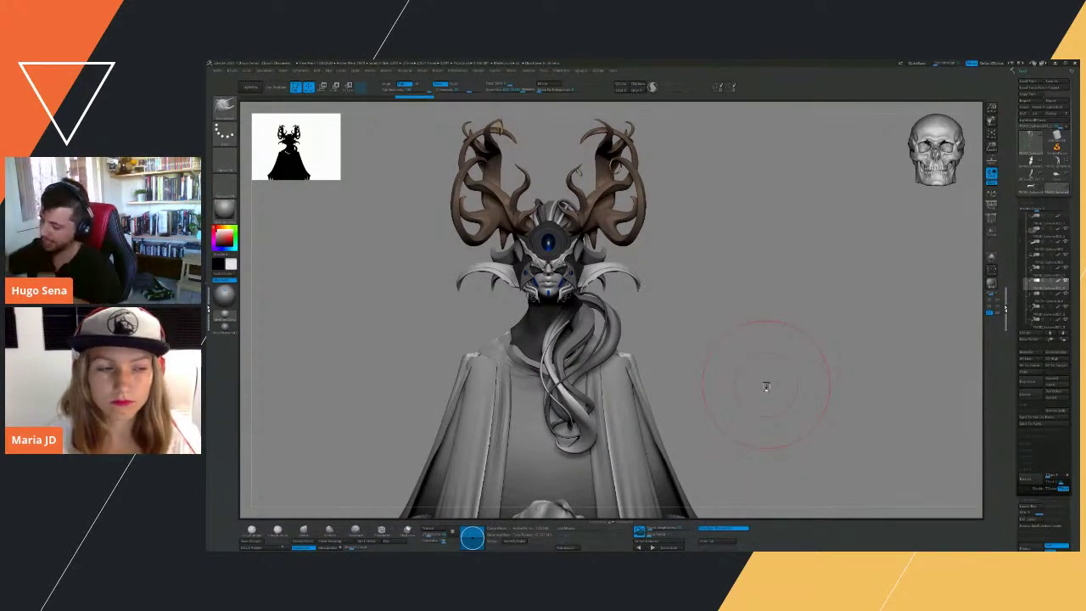
Select the thick hair strand falling in front of the chest and reshape its lower length into a smoother flowing curve.
mouse_move(767, 382)
left_mouse_down()
mouse_move(784, 371)
mouse_move(815, 376)
mouse_move(671, 375)
mouse_move(703, 364)
mouse_move(747, 373)
left_mouse_up()
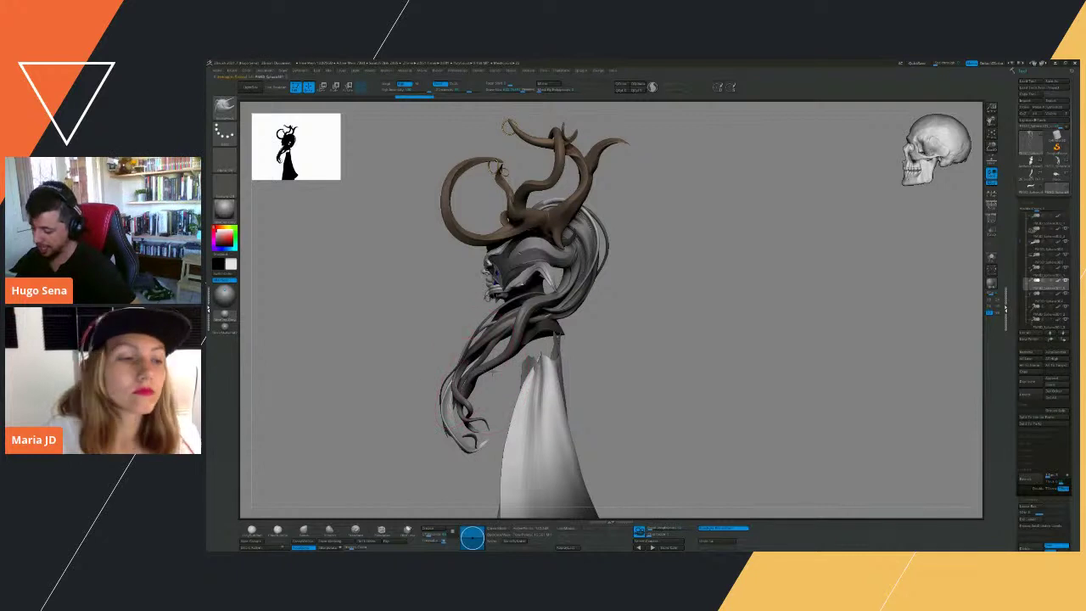
left_click(495, 366, "alt")
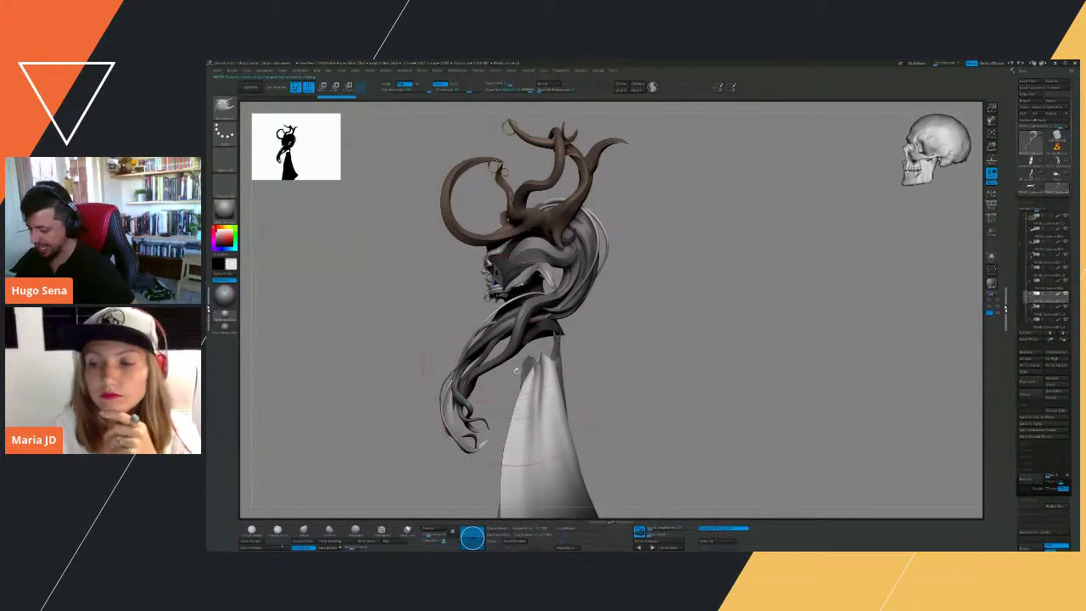
left_click_drag(503, 349, 490, 343)
left_click_drag(483, 382, 480, 378)
mouse_move(416, 373)
left_mouse_down()
mouse_move(636, 325)
mouse_move(699, 247)
mouse_move(667, 395)
mouse_move(576, 300)
left_mouse_up()
left_click_drag(586, 343, 500, 363)
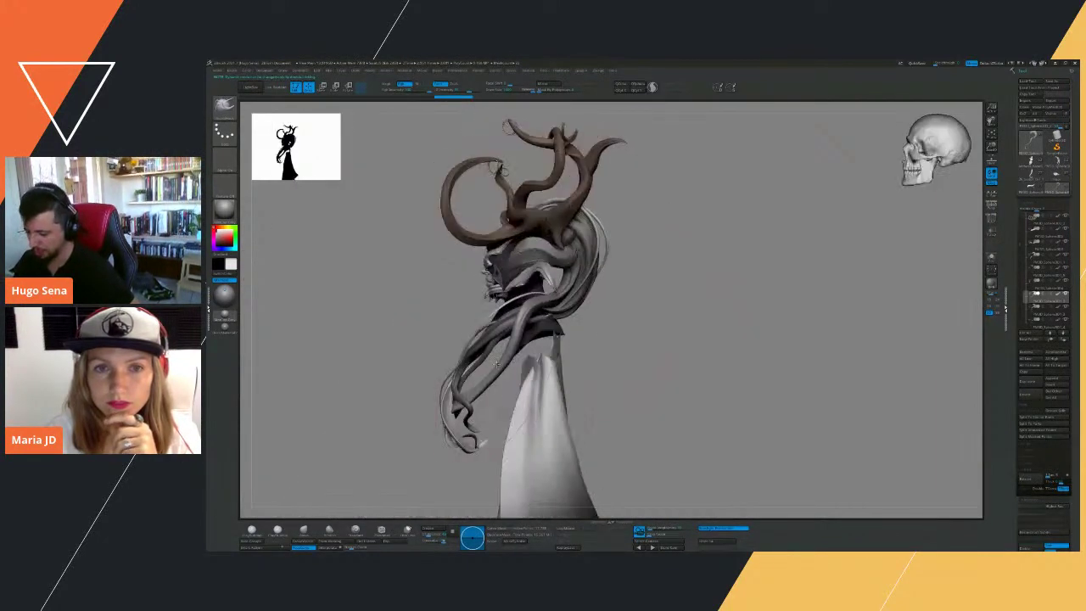
mouse_move(482, 403)
left_mouse_down()
mouse_move(513, 355)
mouse_move(395, 351)
mouse_move(499, 353)
left_mouse_up()
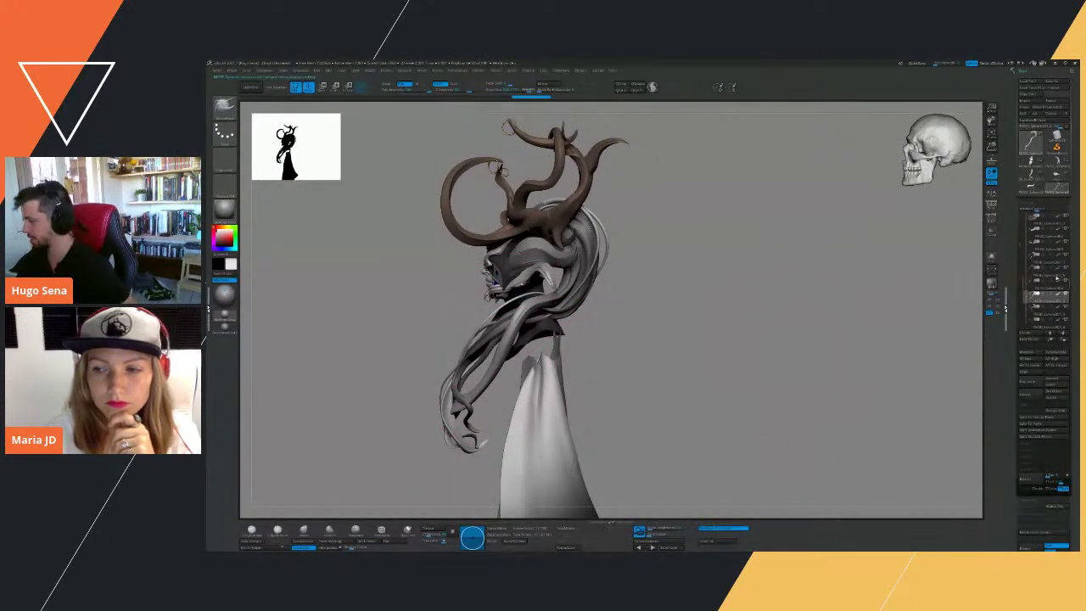
Find the hidden collar piece among the subtools, make it visible, and view it from the front.
left_click_drag(1021, 299, 1018, 216)
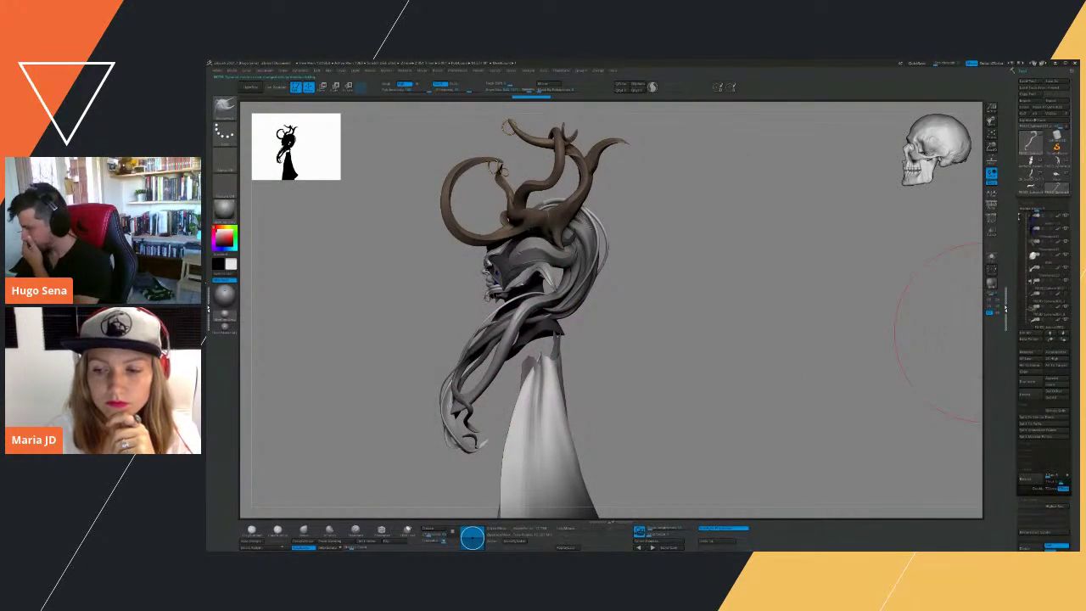
mouse_move(1068, 308)
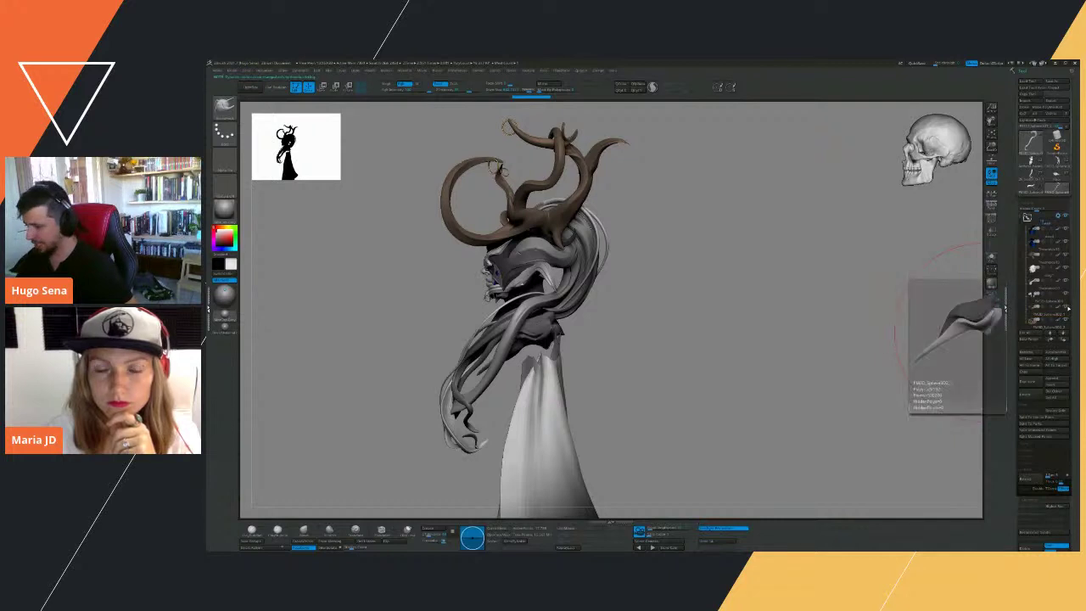
left_click_drag(738, 344, 843, 329)
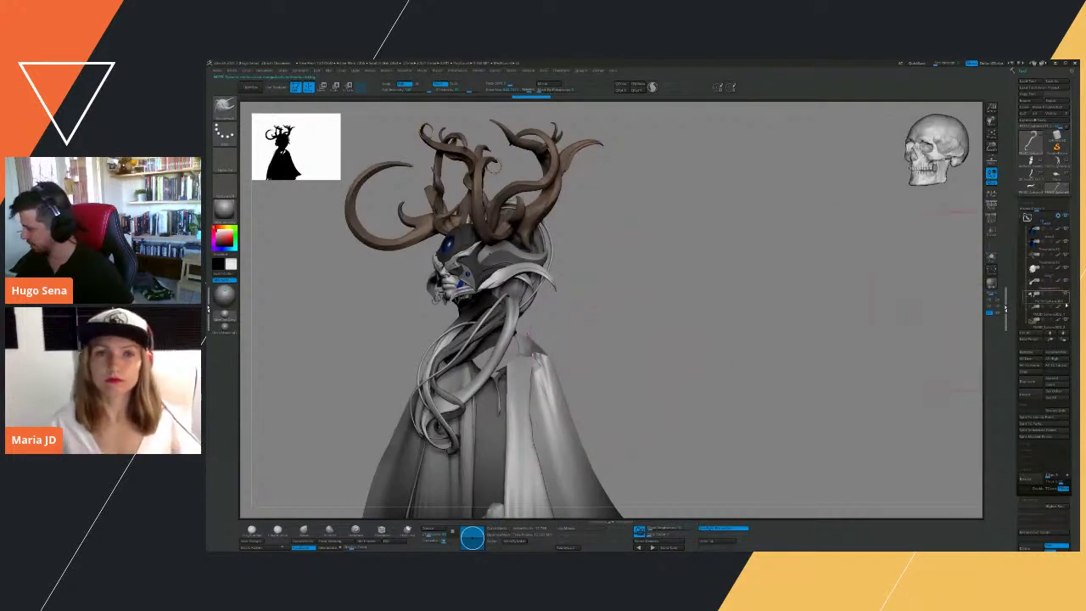
left_click(1041, 308)
left_click_drag(693, 340, 631, 321)
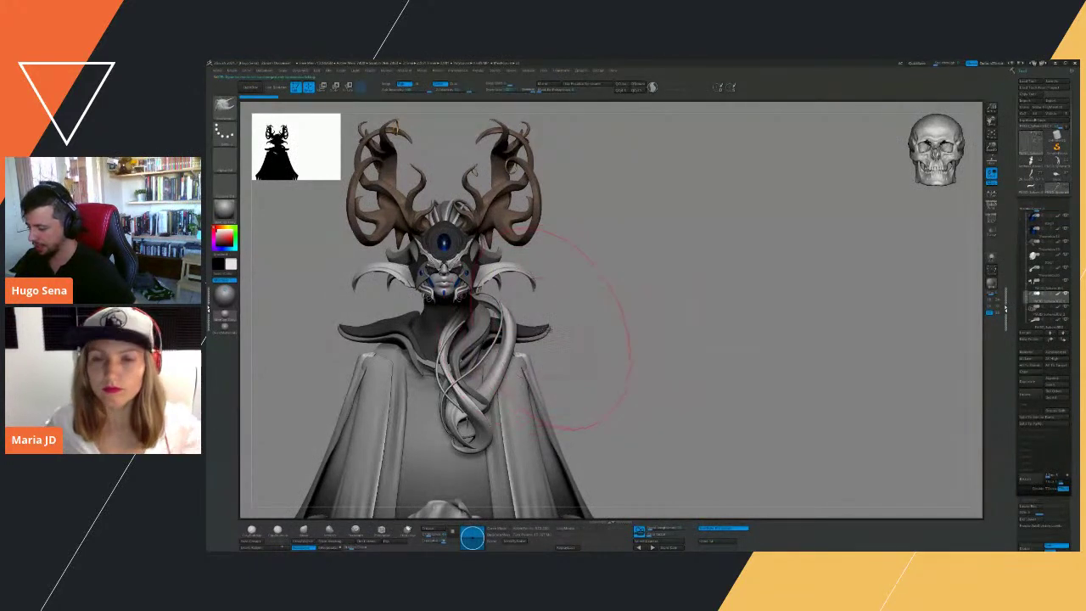
Extend the collar's outer tips outward and upward into horn-like curves on both sides, checking the silhouette from several angles.
mouse_move(547, 334)
left_mouse_down()
mouse_move(556, 340)
mouse_move(523, 345)
mouse_move(574, 342)
mouse_move(577, 309)
mouse_move(542, 345)
left_mouse_up()
mouse_move(612, 338)
left_mouse_down()
mouse_move(654, 326)
mouse_move(670, 338)
mouse_move(647, 291)
mouse_move(675, 292)
mouse_move(661, 279)
left_mouse_up()
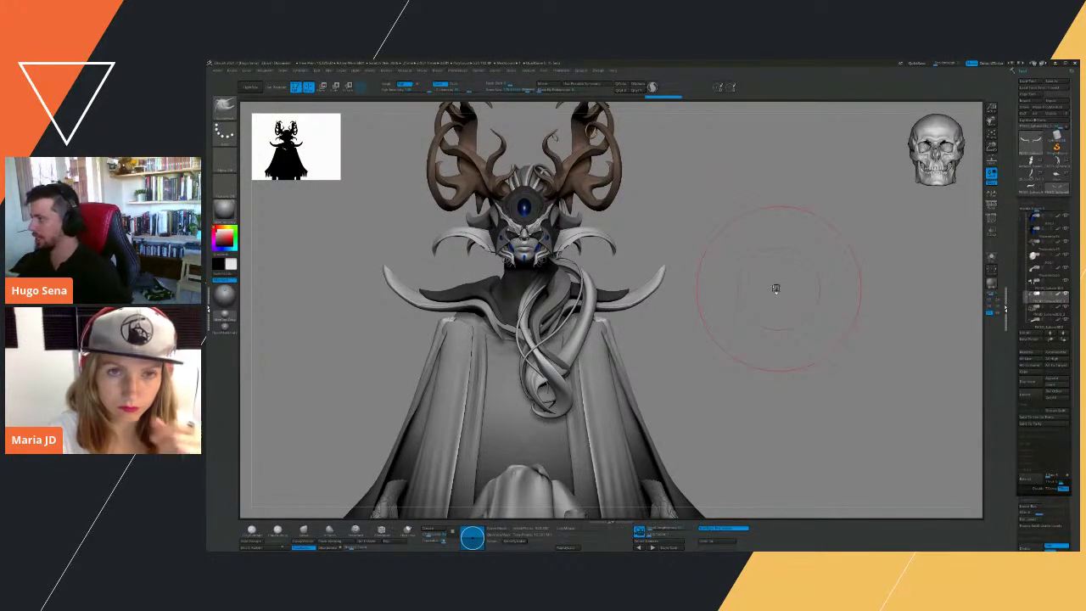
left_click_drag(776, 287, 758, 289)
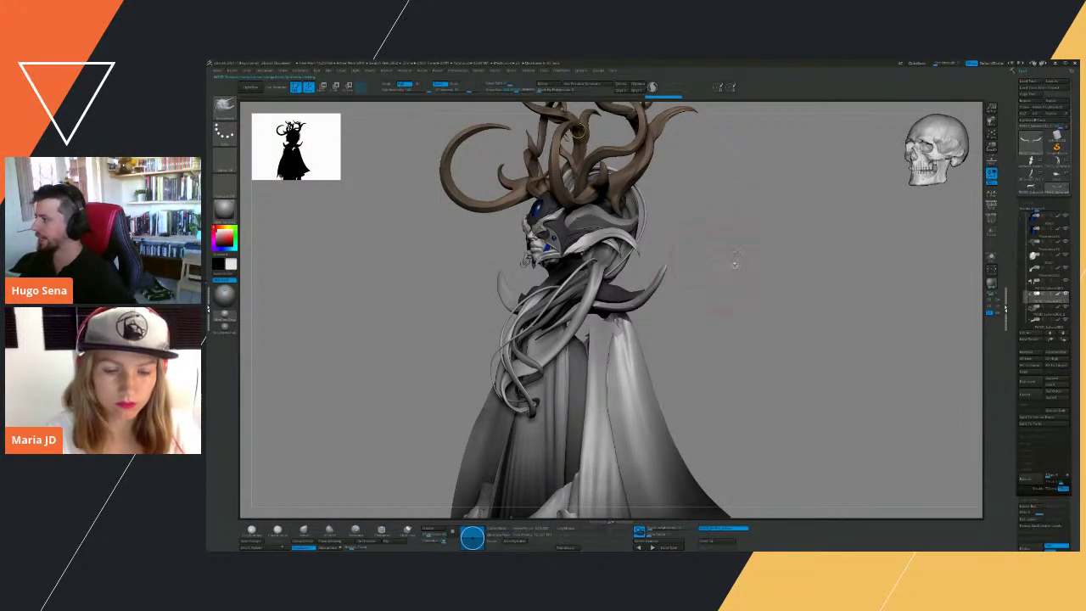
mouse_move(752, 254)
left_mouse_down()
mouse_move(740, 224)
mouse_move(752, 238)
left_mouse_up()
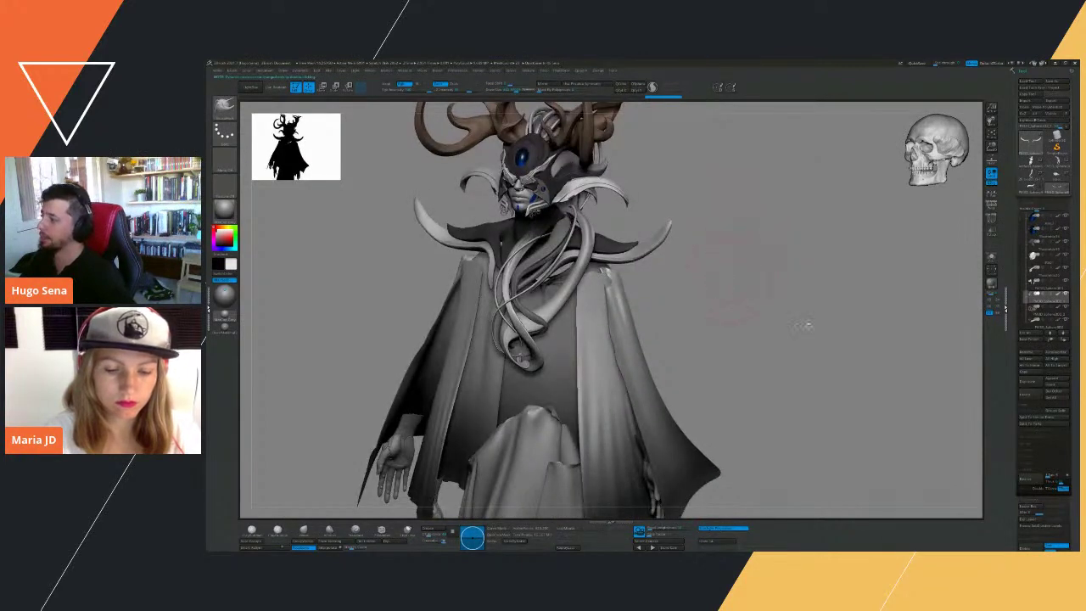
left_click_drag(807, 323, 791, 288)
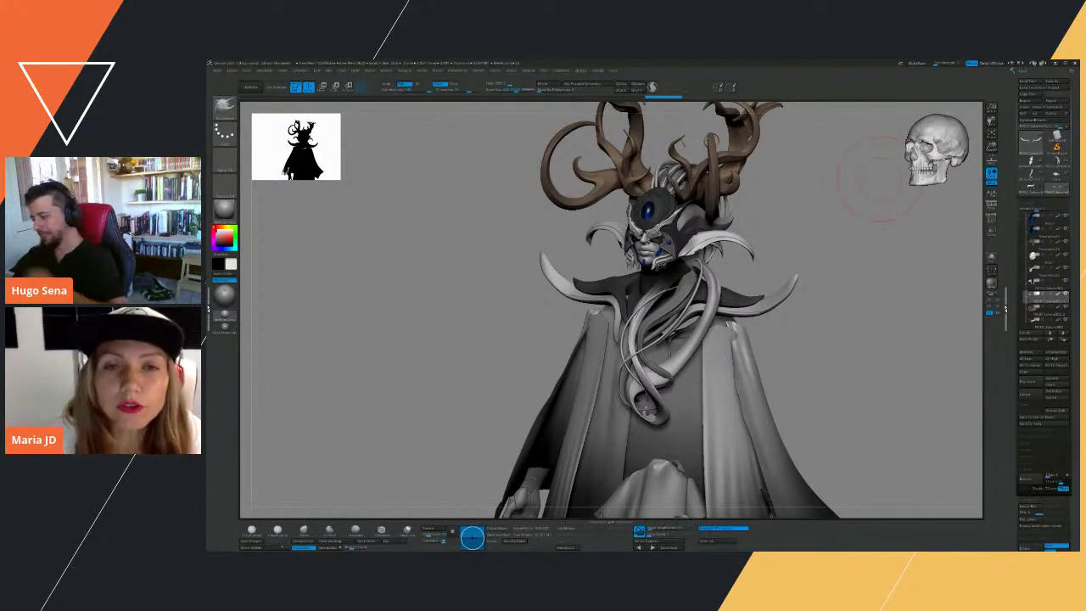
left_click_drag(843, 253, 759, 246)
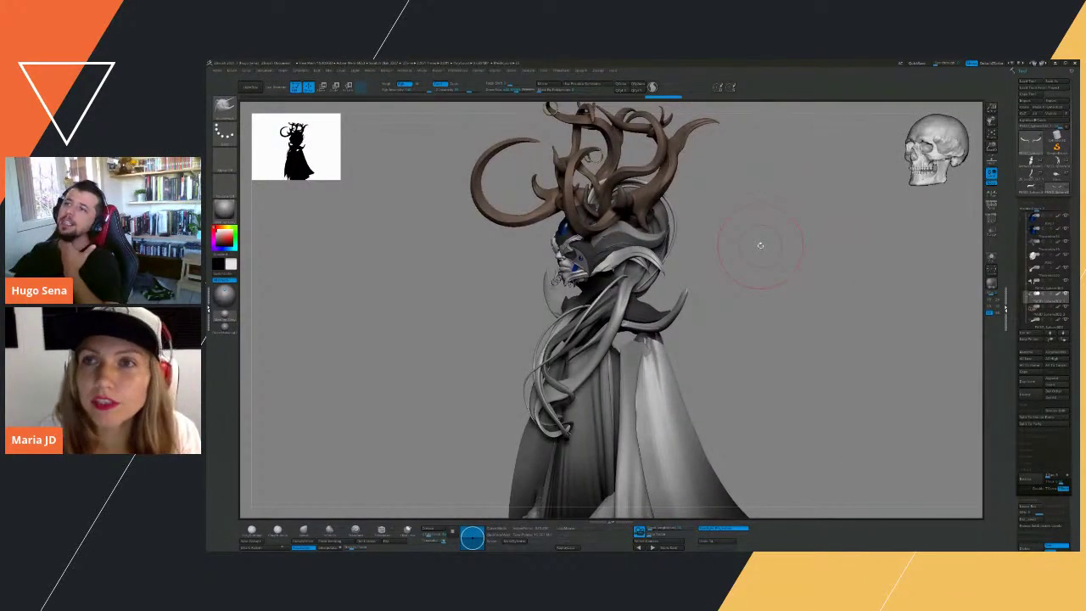